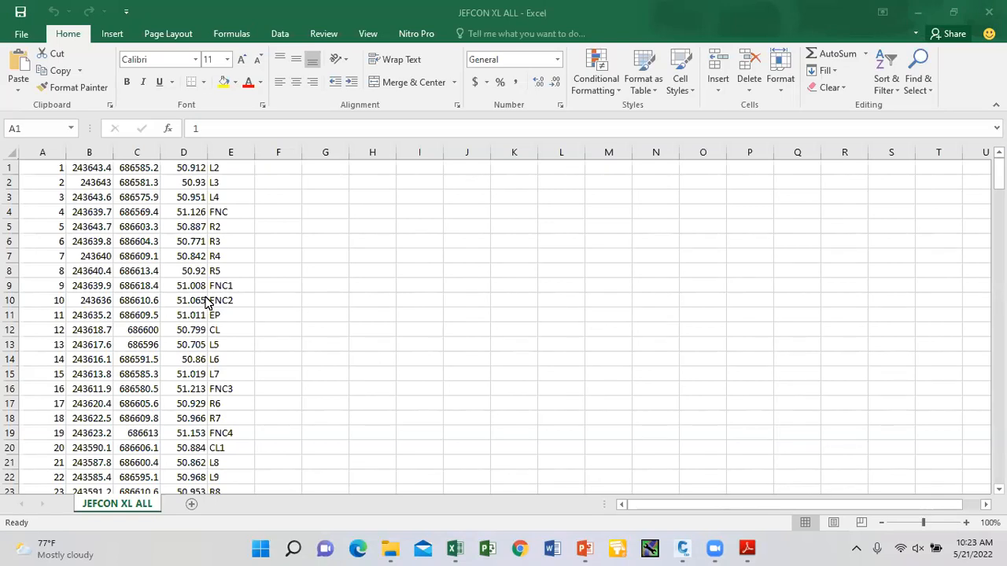
Step: Copy all the survey point data from the JEFCON XL ALL sheet into a new blank workbook
{"action": "left_click", "coordinate": [44, 167]}
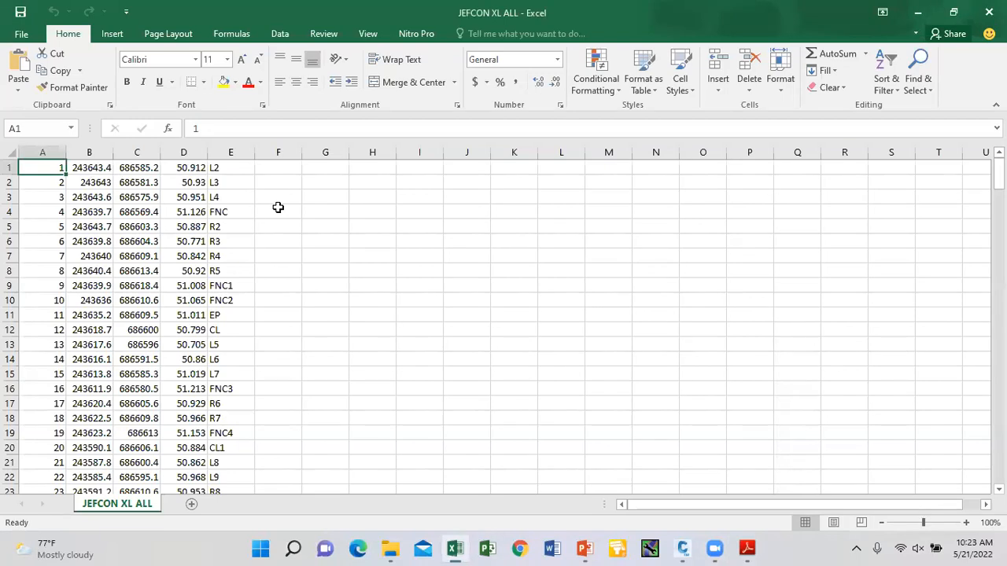
{"action": "key", "text": "ctrl+shift+End"}
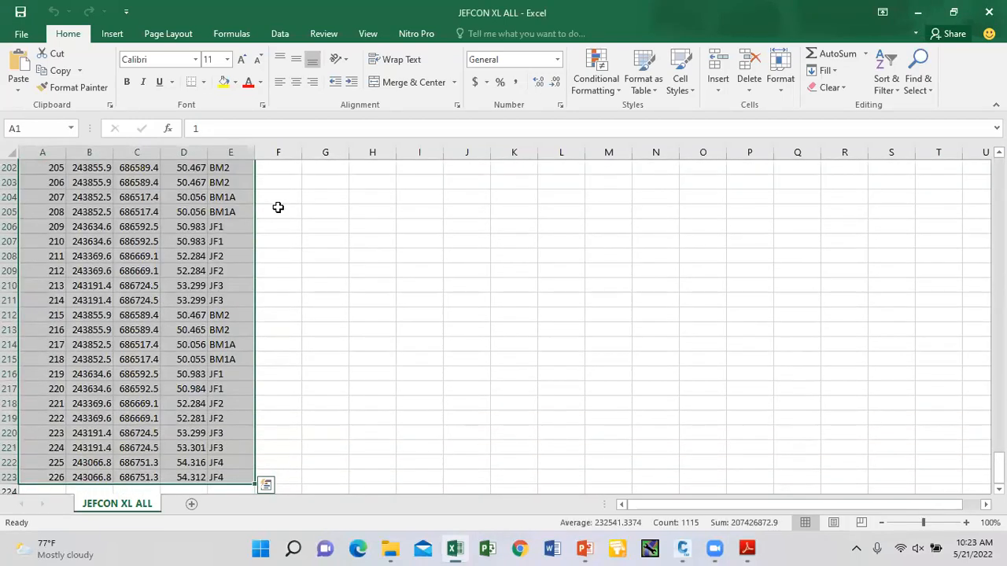
{"action": "key", "text": "ctrl+c"}
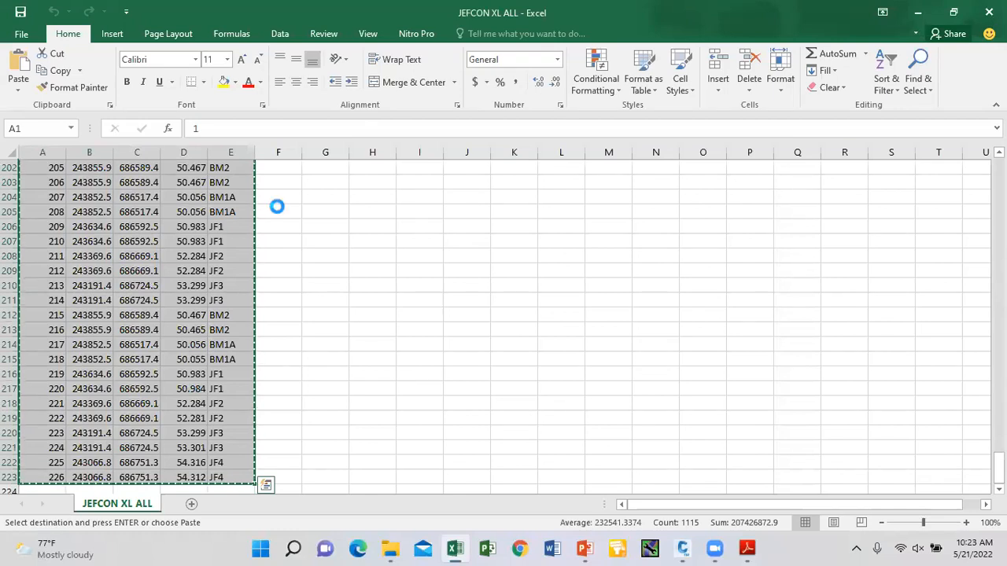
{"action": "key", "text": "ctrl+n"}
{"action": "key", "text": "ctrl+v"}
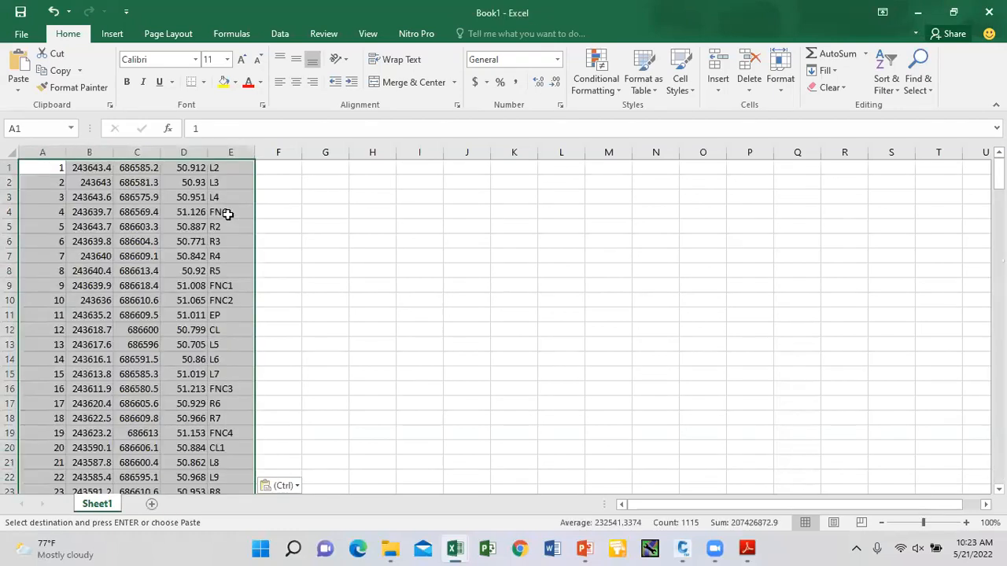
Step: Start saving the new workbook to the Desktop folder under the file name TR 2
{"action": "left_click", "coordinate": [21, 33]}
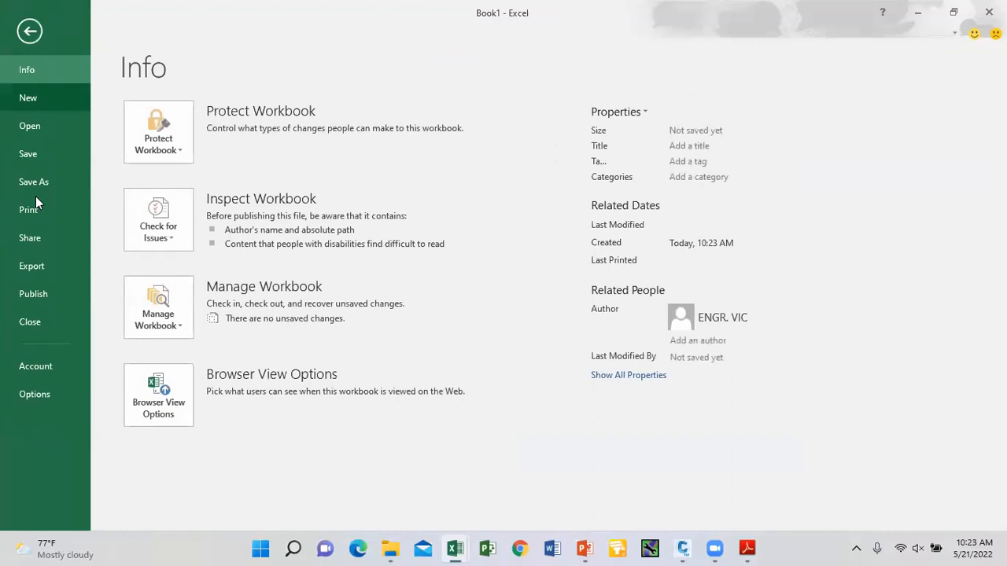
{"action": "left_click", "coordinate": [37, 183]}
{"action": "left_click", "coordinate": [165, 247]}
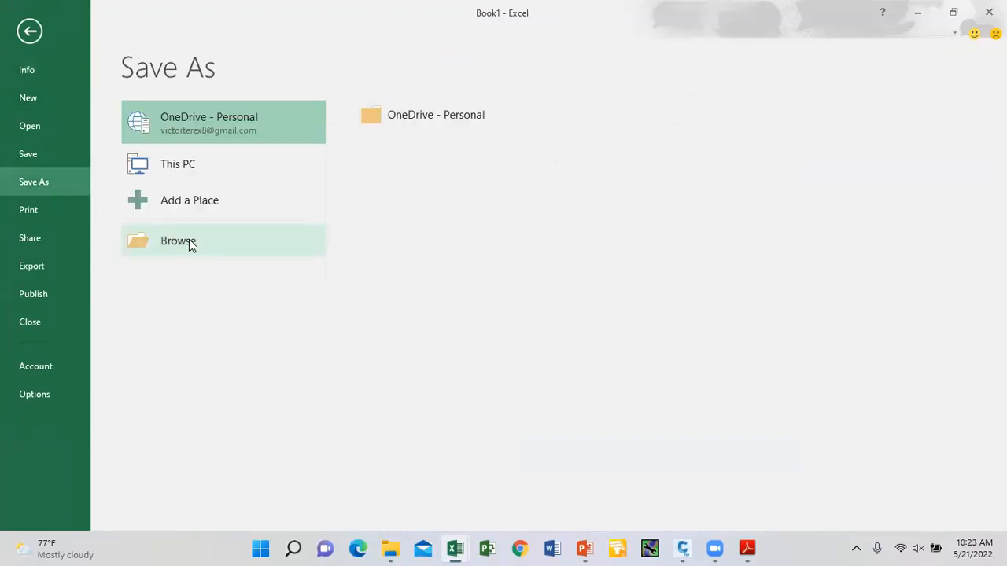
{"action": "left_click", "coordinate": [72, 135]}
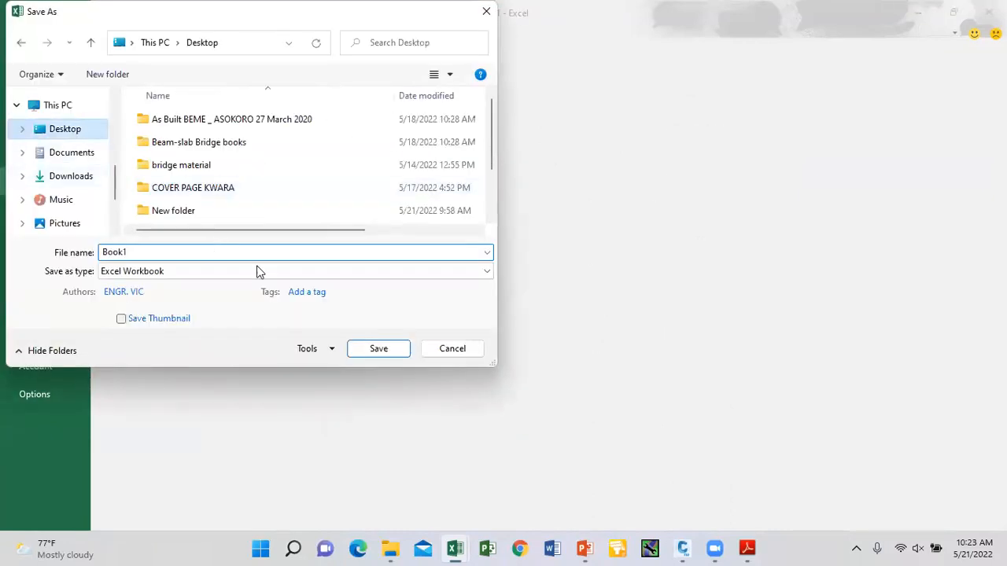
{"action": "left_click", "coordinate": [210, 251]}
{"action": "type", "text": "traing"}
{"action": "key", "text": "BackSpace"}
{"action": "key", "text": "BackSpace"}
{"action": "key", "text": "BackSpace"}
{"action": "key", "text": "BackSpace"}
{"action": "key", "text": "BackSpace"}
{"action": "key", "text": "BackSpace"}
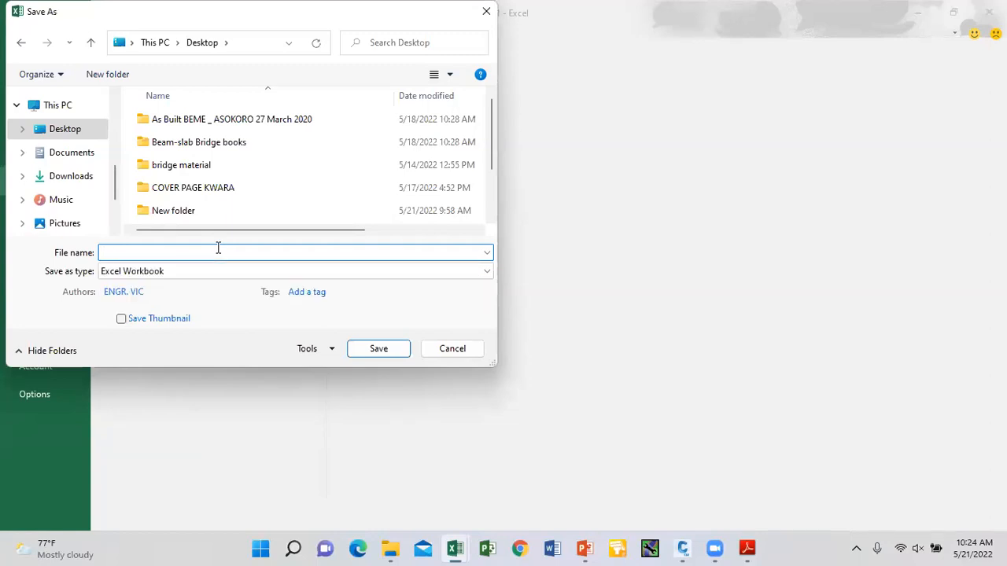
{"action": "type", "text": "TR 2"}
Step: Set the file type to CSV (Comma delimited) and save the workbook, accepting the format prompt
{"action": "left_click", "coordinate": [443, 272]}
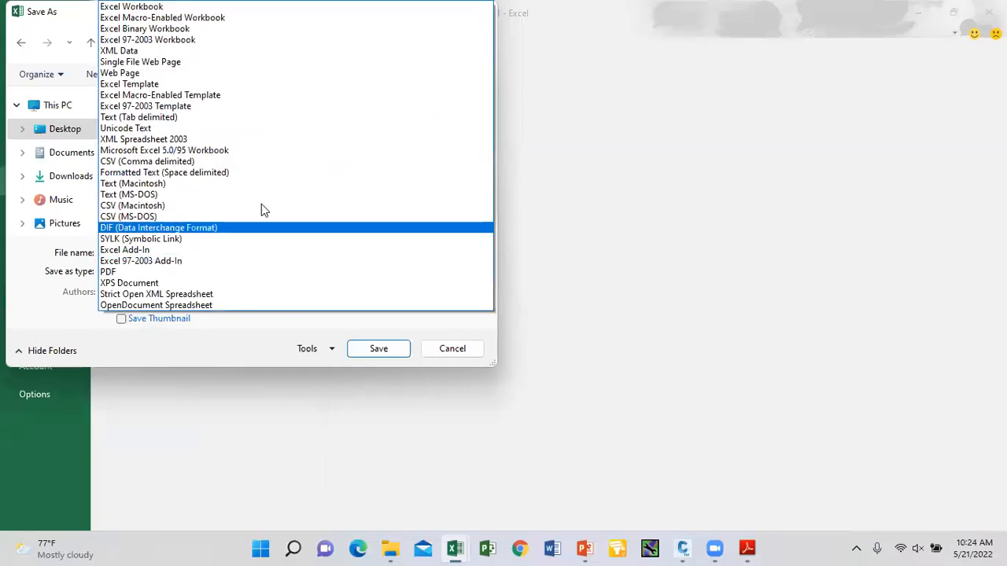
{"action": "left_click", "coordinate": [201, 162]}
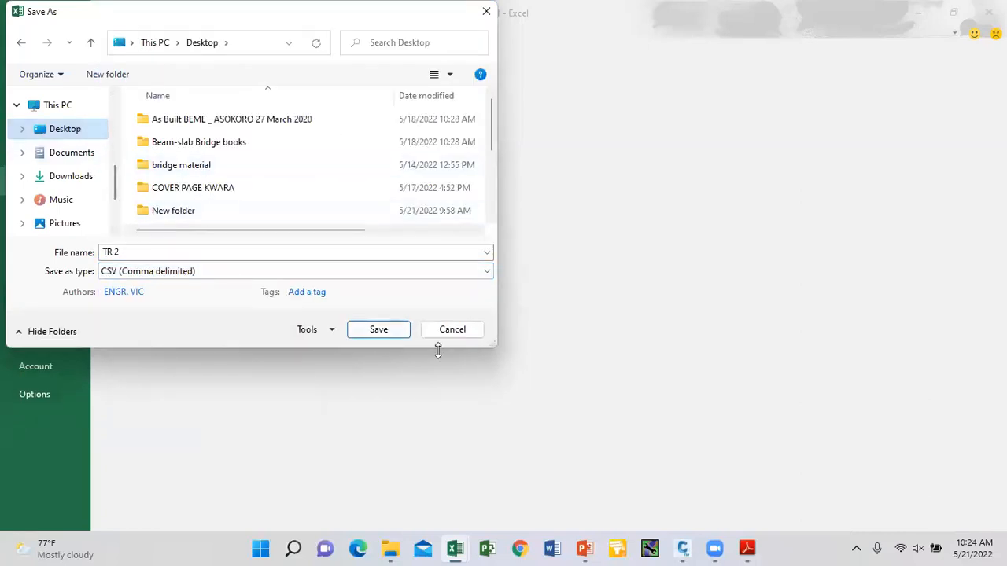
{"action": "left_click", "coordinate": [378, 329]}
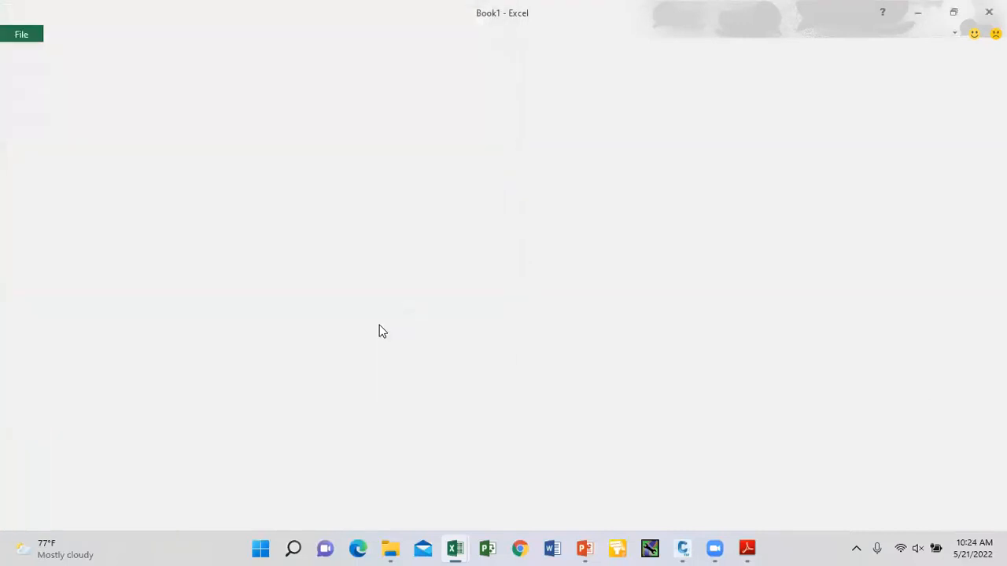
{"action": "key", "text": "Return"}
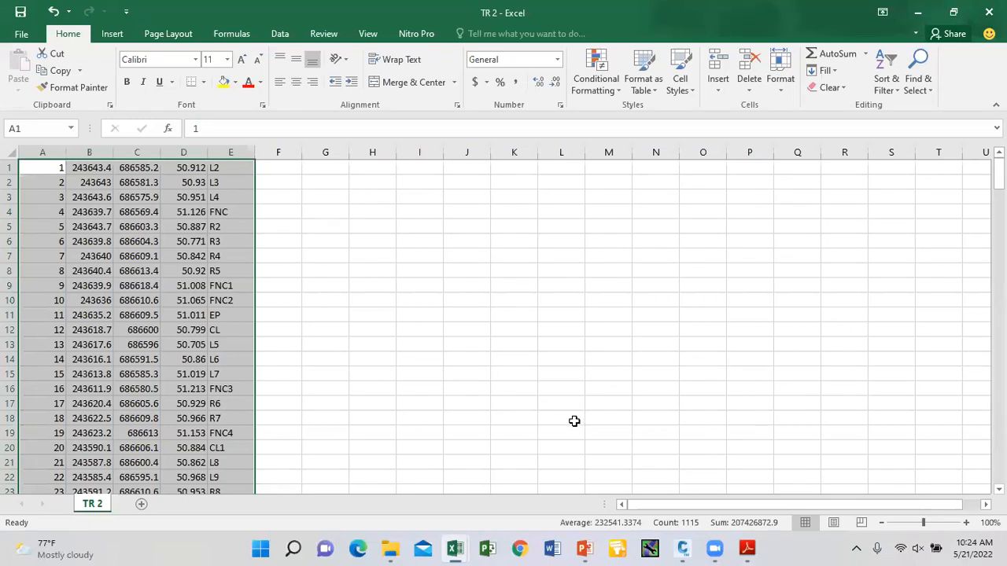
Step: Minimize the Excel workbooks, switch to Civil 3D and start the Import Points command in Drawing2
{"action": "left_click", "coordinate": [918, 13]}
{"action": "left_click", "coordinate": [917, 12]}
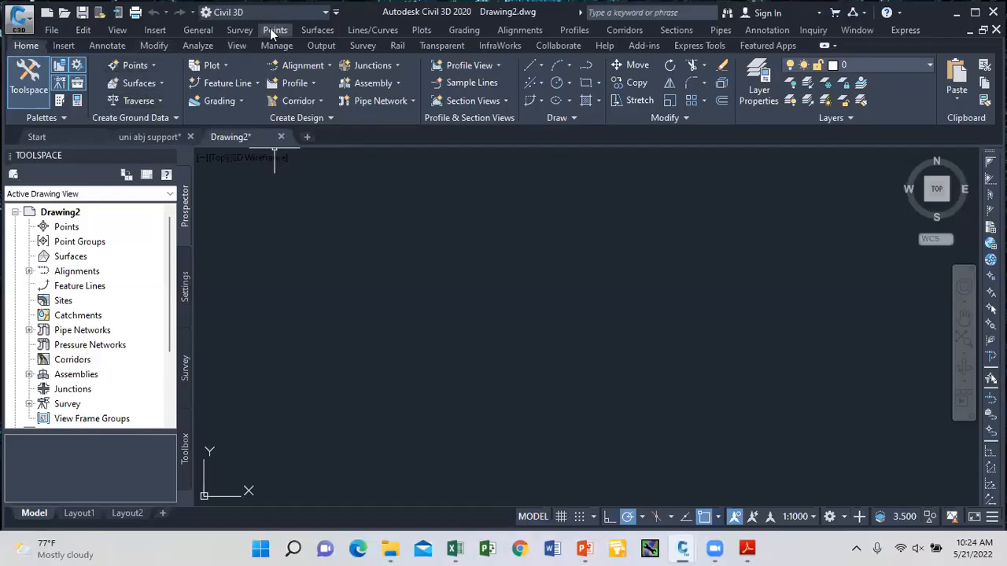
{"action": "left_click", "coordinate": [270, 29]}
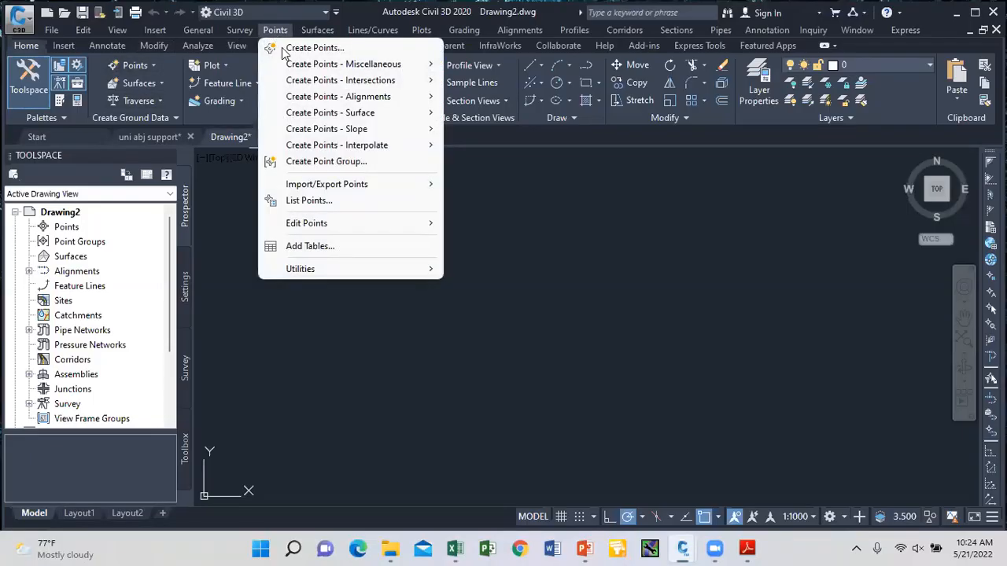
{"action": "mouse_move", "coordinate": [400, 183]}
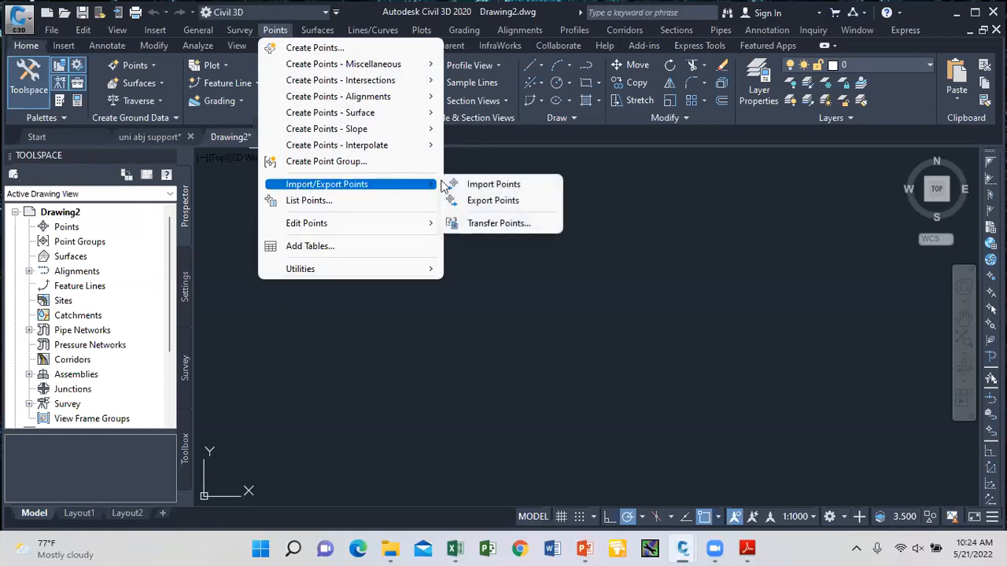
{"action": "left_click", "coordinate": [500, 184]}
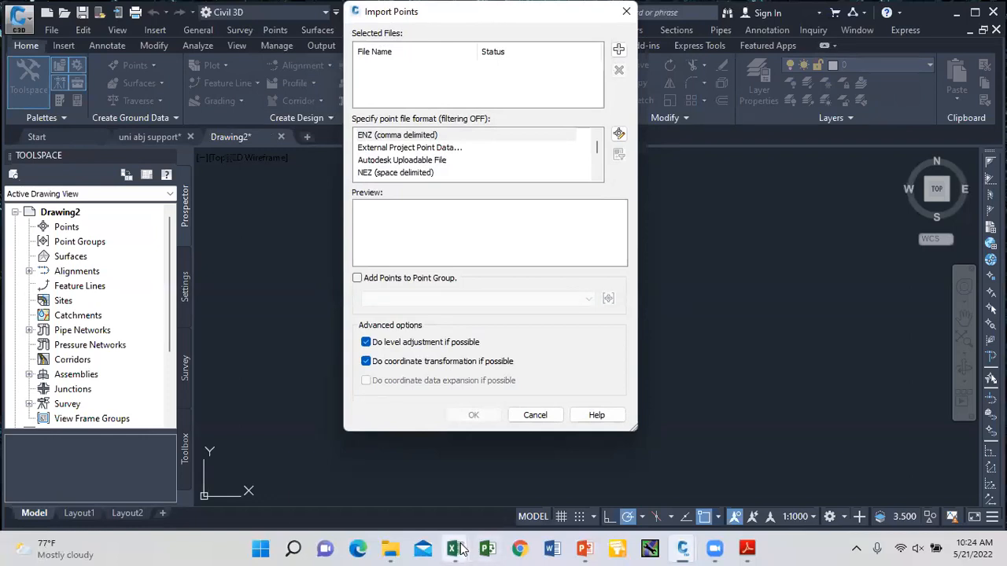
Step: Switch to Excel, close the TR 2 workbook and return to the point import in Civil 3D
{"action": "mouse_move", "coordinate": [458, 549]}
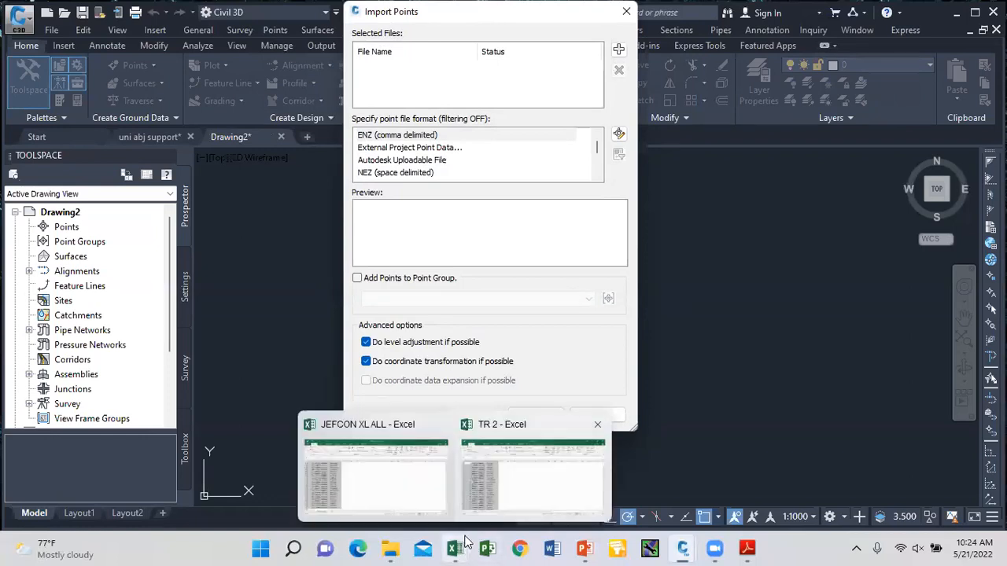
{"action": "left_click", "coordinate": [514, 431]}
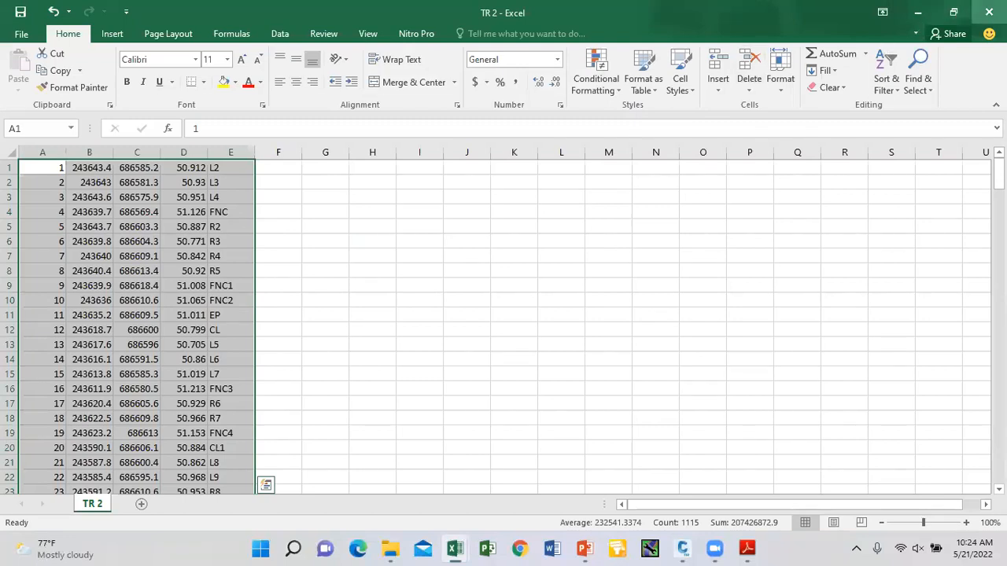
{"action": "left_click", "coordinate": [989, 11]}
{"action": "left_click", "coordinate": [519, 289]}
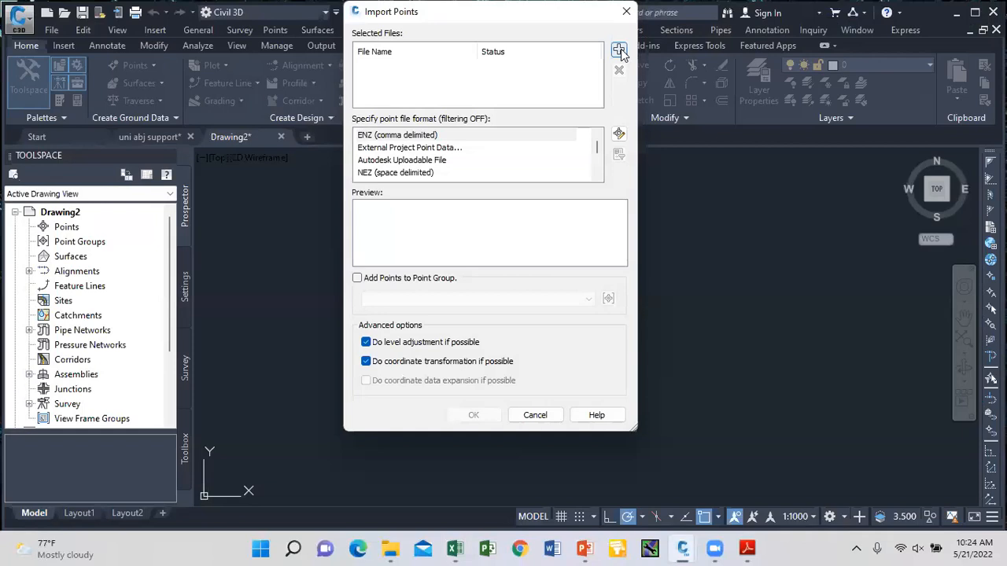
Step: Add the TR 2 CSV file from the Desktop as the import source and choose the PENZD (comma delimited) point format
{"action": "left_click", "coordinate": [619, 51]}
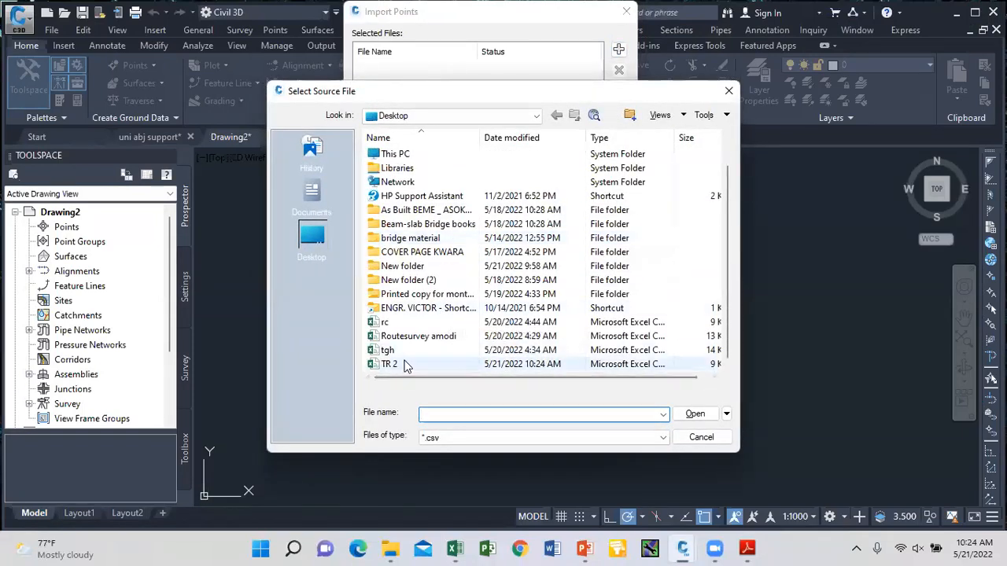
{"action": "left_click", "coordinate": [663, 364]}
{"action": "left_click", "coordinate": [696, 414]}
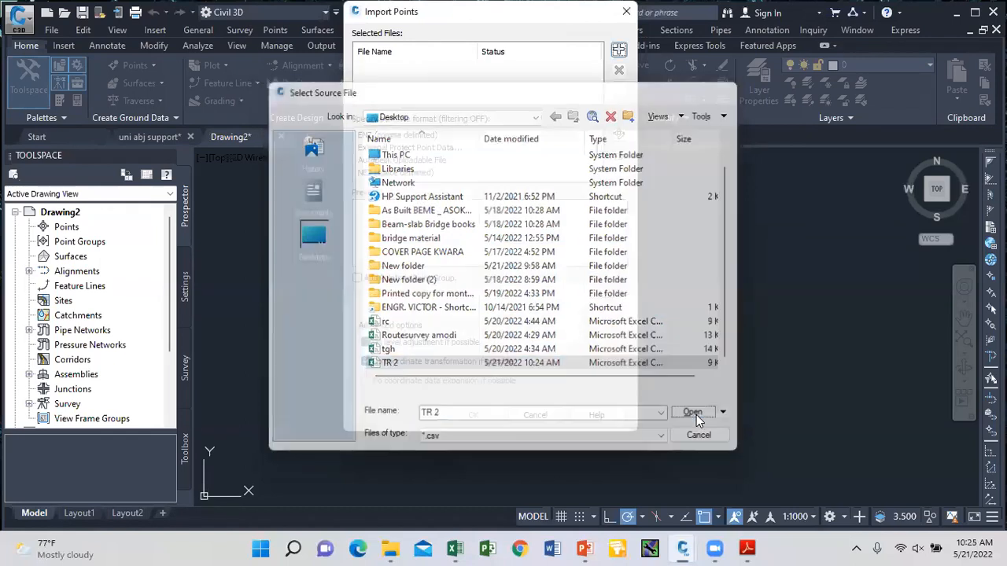
{"action": "left_click", "coordinate": [597, 175]}
{"action": "left_click", "coordinate": [597, 176]}
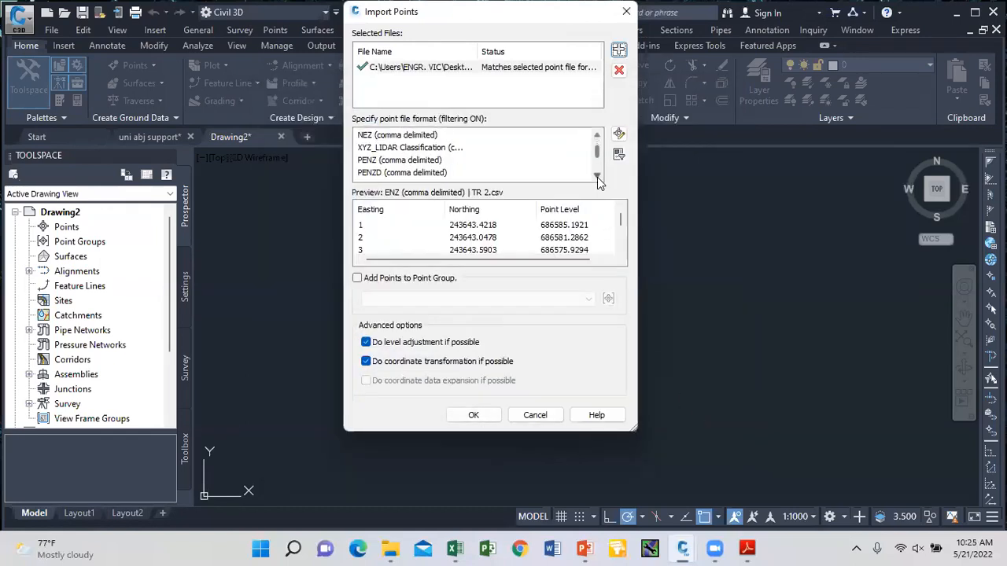
{"action": "left_click", "coordinate": [415, 174]}
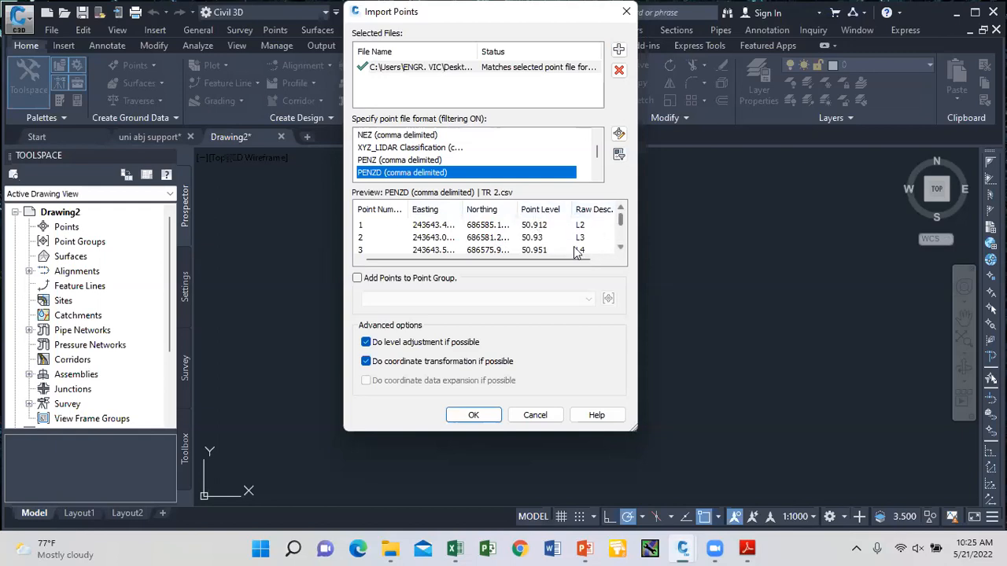
Step: Assign the points to a new point group named TR 1 and import them into the drawing
{"action": "left_click", "coordinate": [361, 280]}
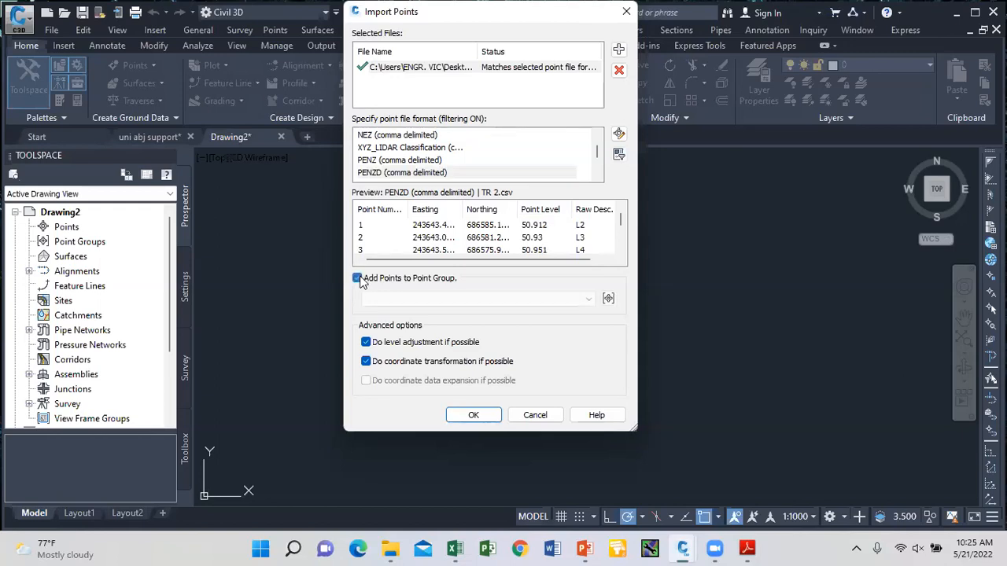
{"action": "left_click", "coordinate": [608, 298]}
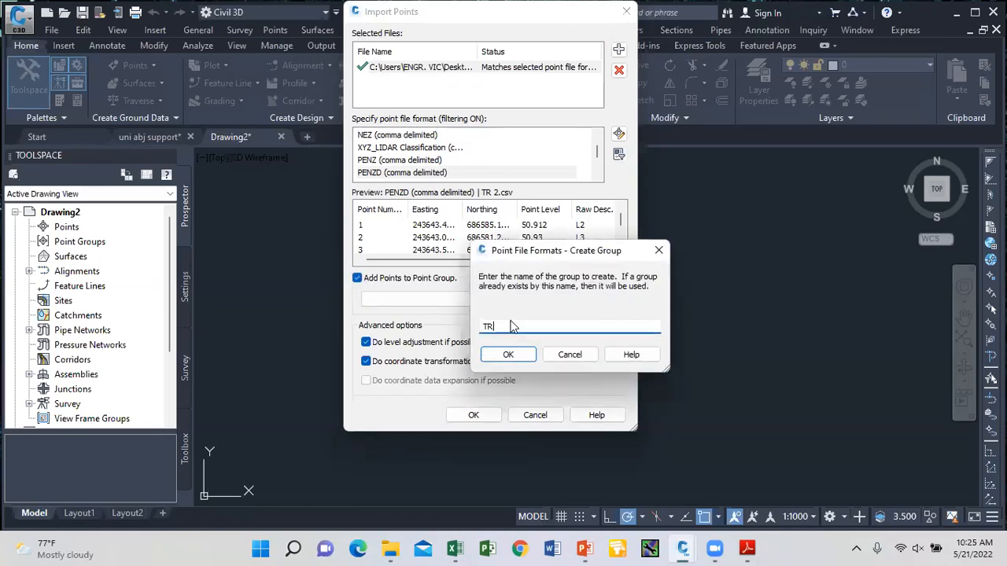
{"action": "type", "text": "TR 1"}
{"action": "left_click", "coordinate": [511, 355]}
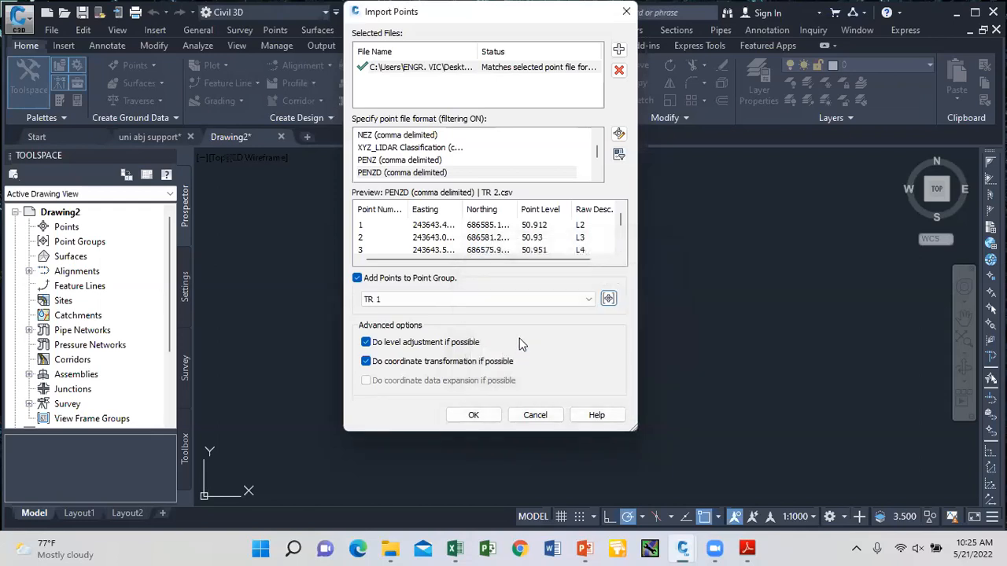
{"action": "left_click", "coordinate": [485, 421]}
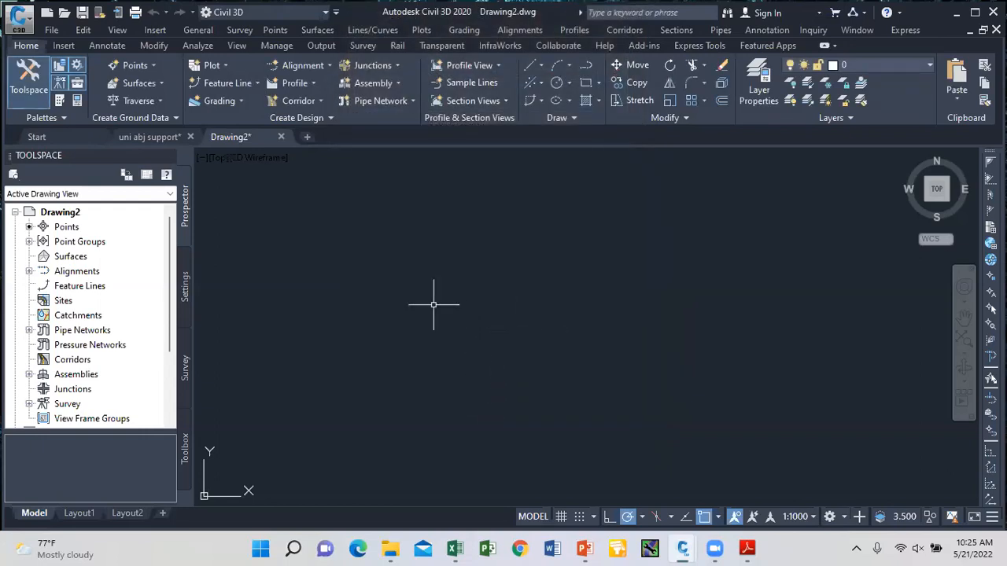
Step: Zoom to the drawing extents and examine the imported survey points and their labels around point 202
{"action": "type", "text": "Z"}
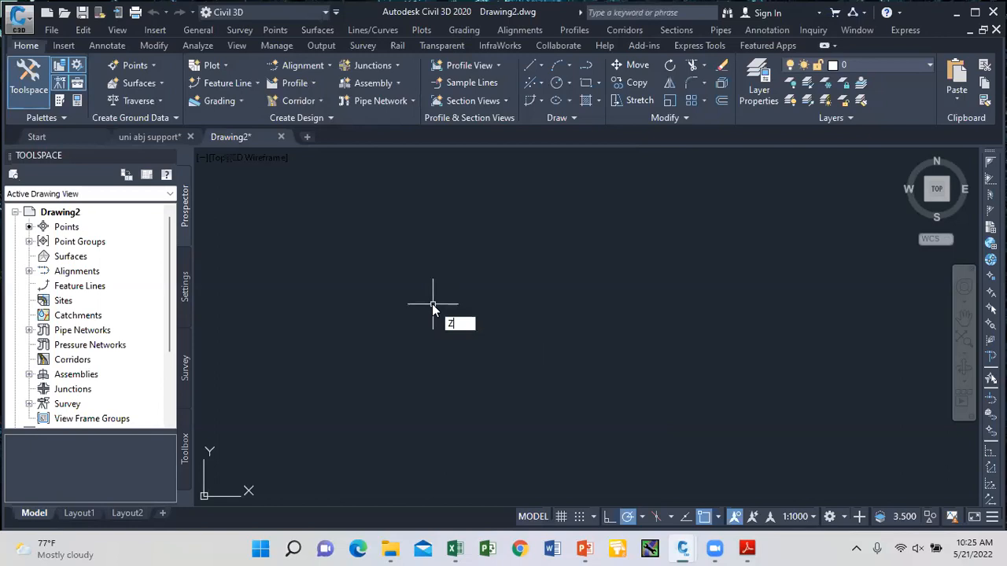
{"action": "key", "text": "Return"}
{"action": "type", "text": "E"}
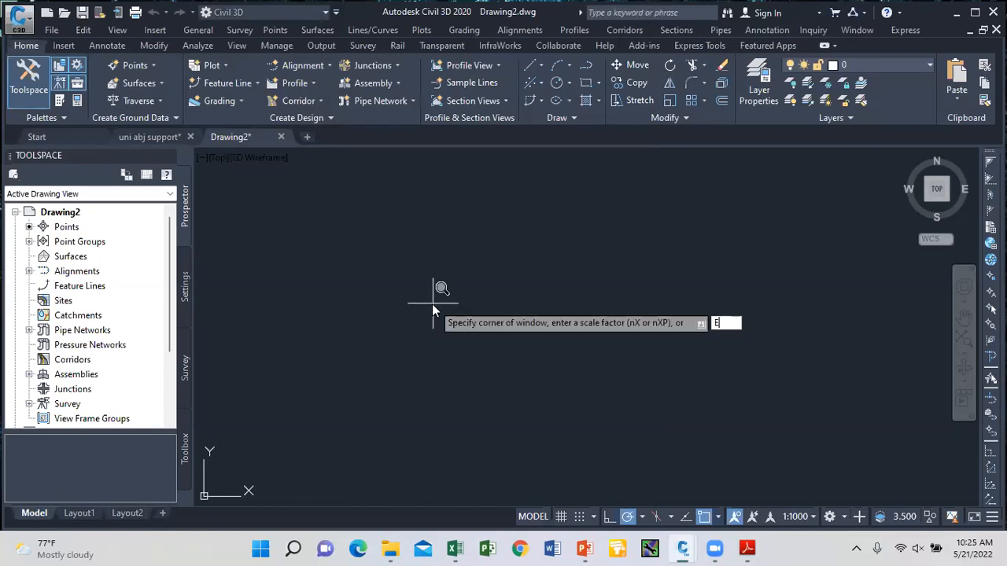
{"action": "key", "text": "Return"}
{"action": "scroll", "coordinate": [495, 281], "scroll_direction": "down", "scroll_amount": 4}
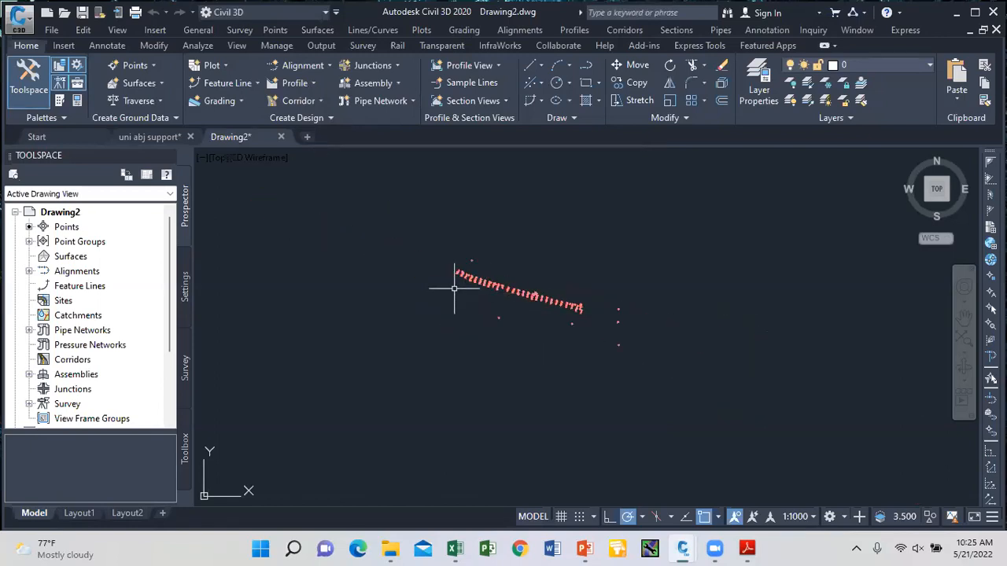
{"action": "scroll", "coordinate": [459, 275], "scroll_direction": "up", "scroll_amount": 6}
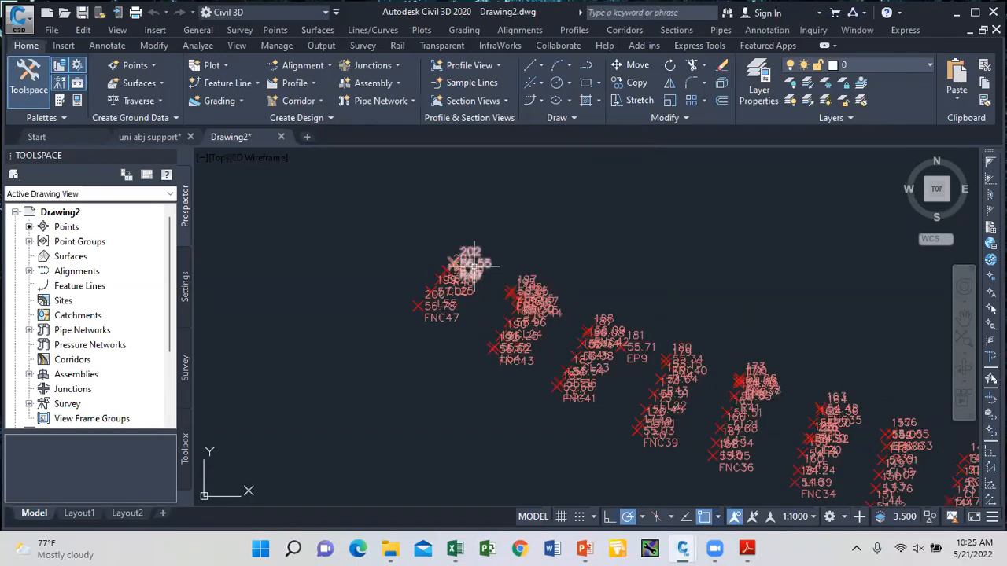
{"action": "scroll", "coordinate": [472, 266], "scroll_direction": "up", "scroll_amount": 3}
{"action": "scroll", "coordinate": [474, 266], "scroll_direction": "up", "scroll_amount": 2}
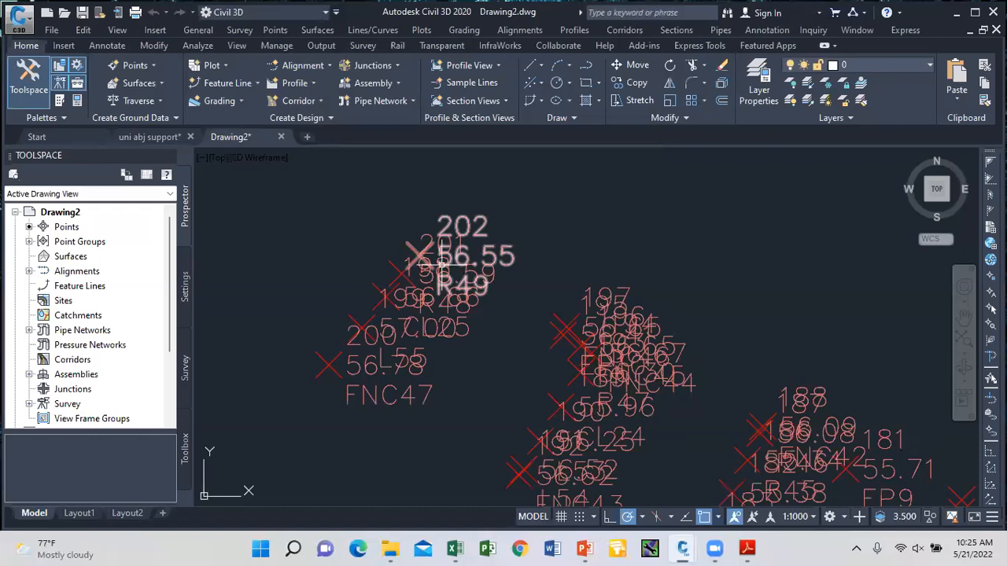
{"action": "scroll", "coordinate": [444, 265], "scroll_direction": "down", "scroll_amount": 4}
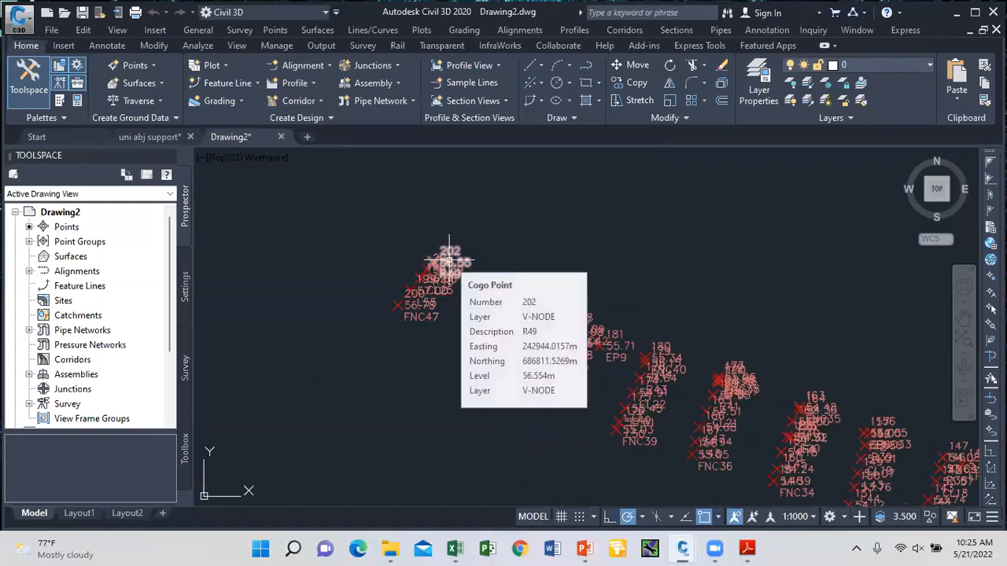
Step: Open the point group properties from point 202 and set the Basic point style's custom marker to 0.5 mm with a surrounding circle
{"action": "left_click", "coordinate": [449, 259]}
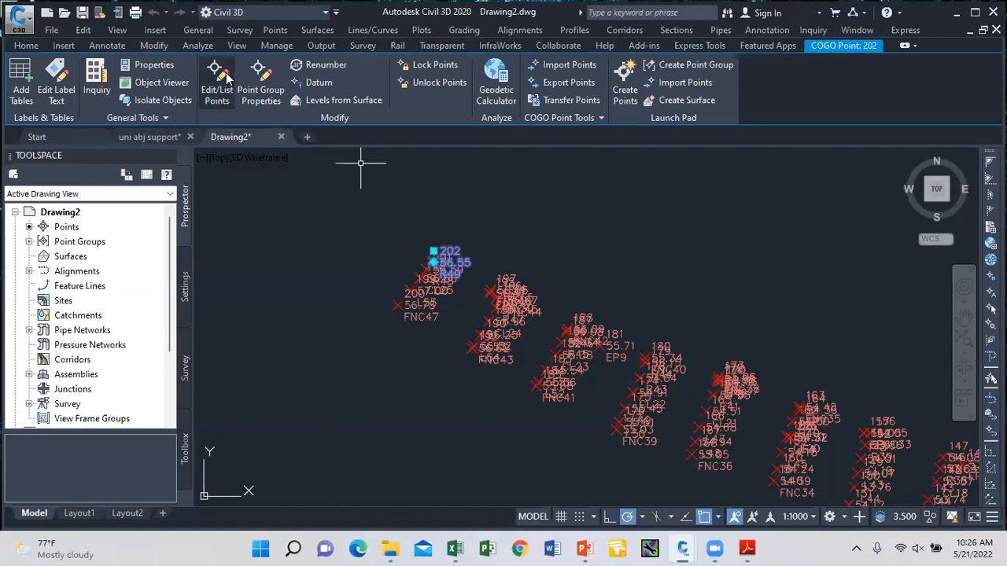
{"action": "left_click", "coordinate": [260, 93]}
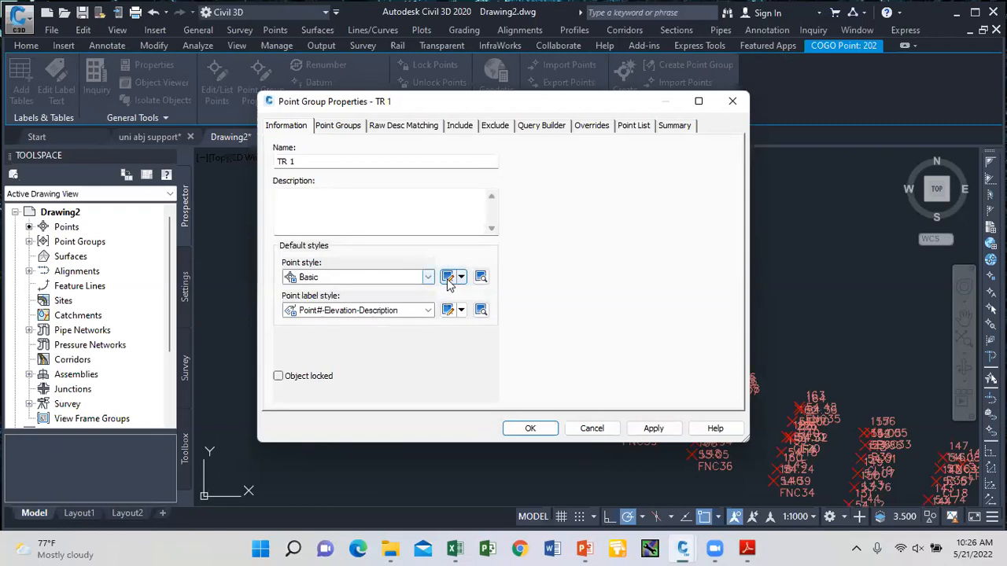
{"action": "left_click", "coordinate": [447, 279]}
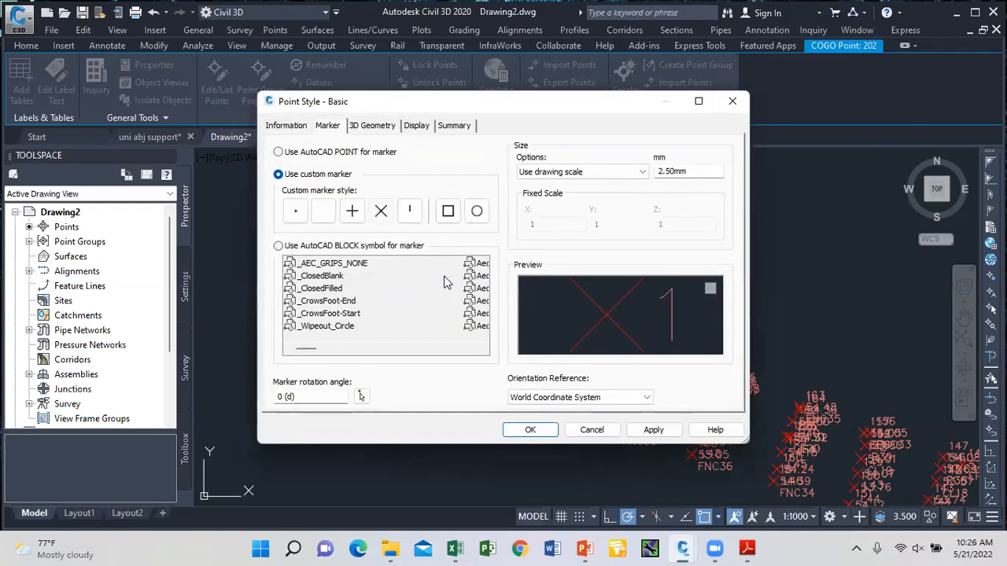
{"action": "double_click", "coordinate": [696, 172]}
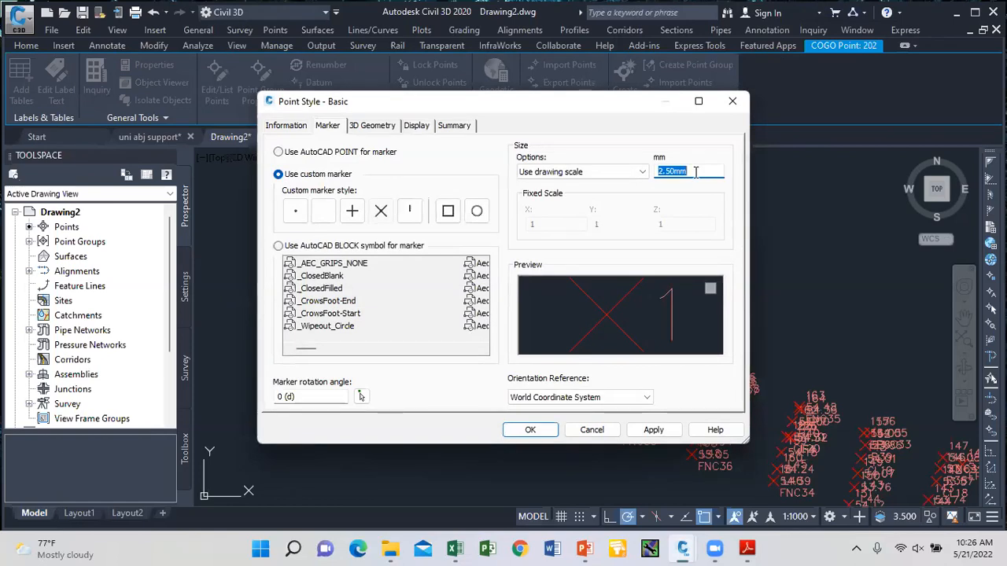
{"action": "type", "text": "0.5"}
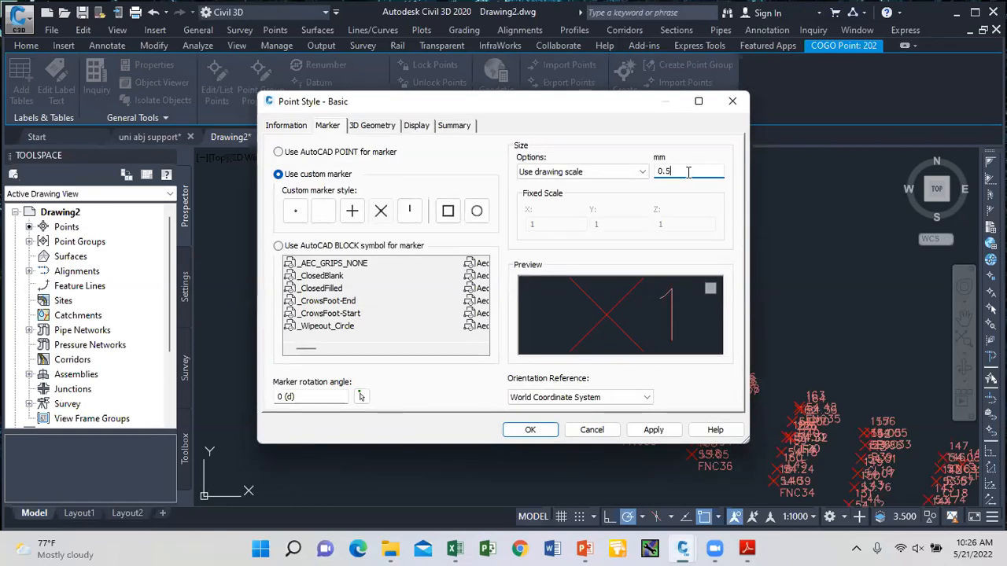
{"action": "left_click", "coordinate": [475, 212]}
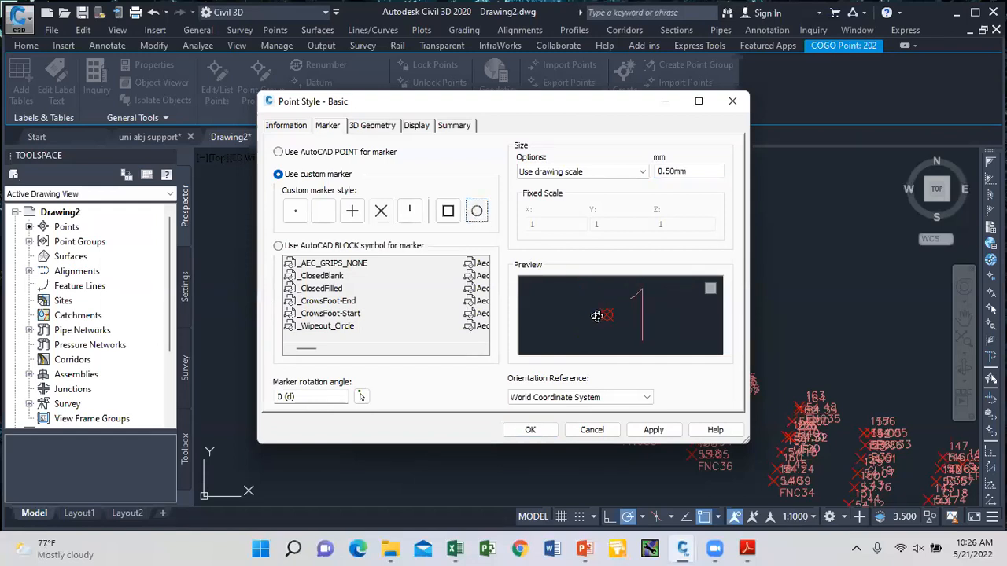
{"action": "left_click", "coordinate": [653, 433]}
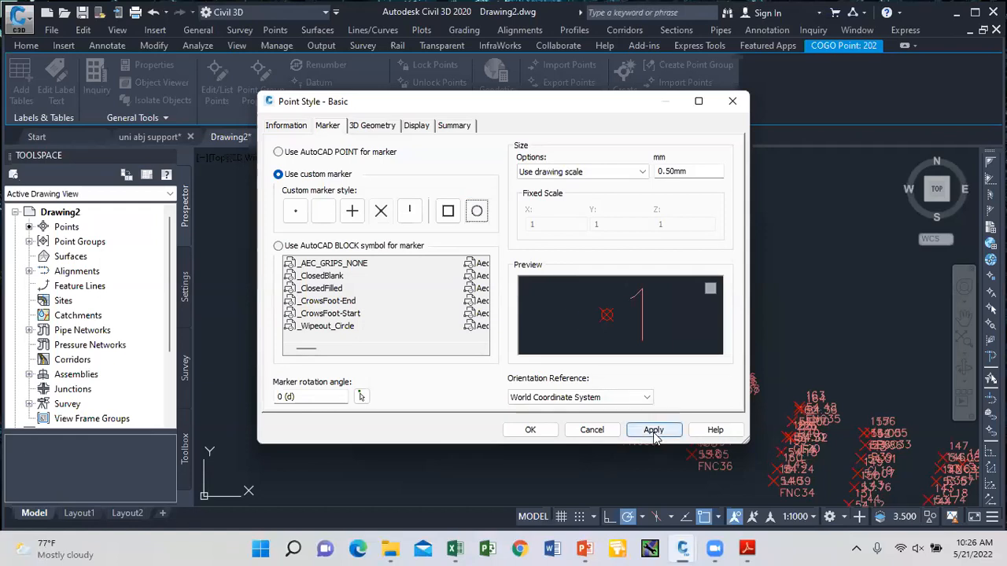
{"action": "left_click", "coordinate": [543, 435]}
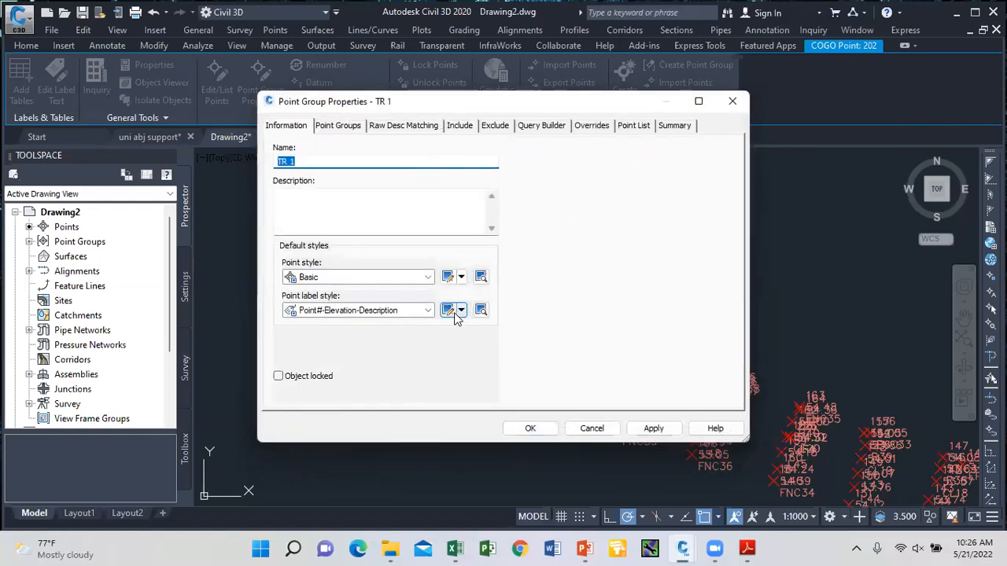
Step: Edit the Point#-Elevation-Description label style and set the Point Number component's text height to 0.5 mm
{"action": "left_click", "coordinate": [447, 310]}
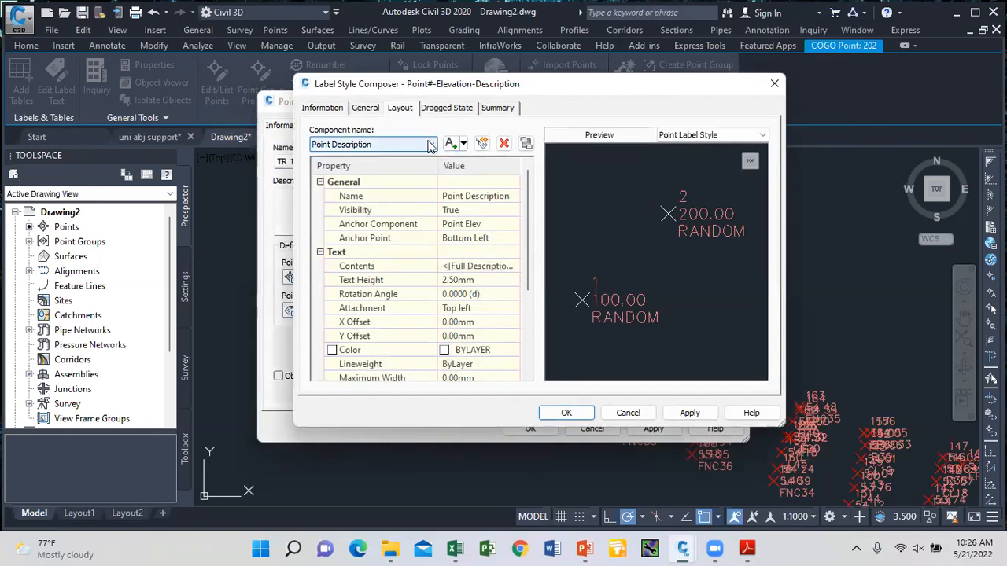
{"action": "left_click", "coordinate": [431, 146]}
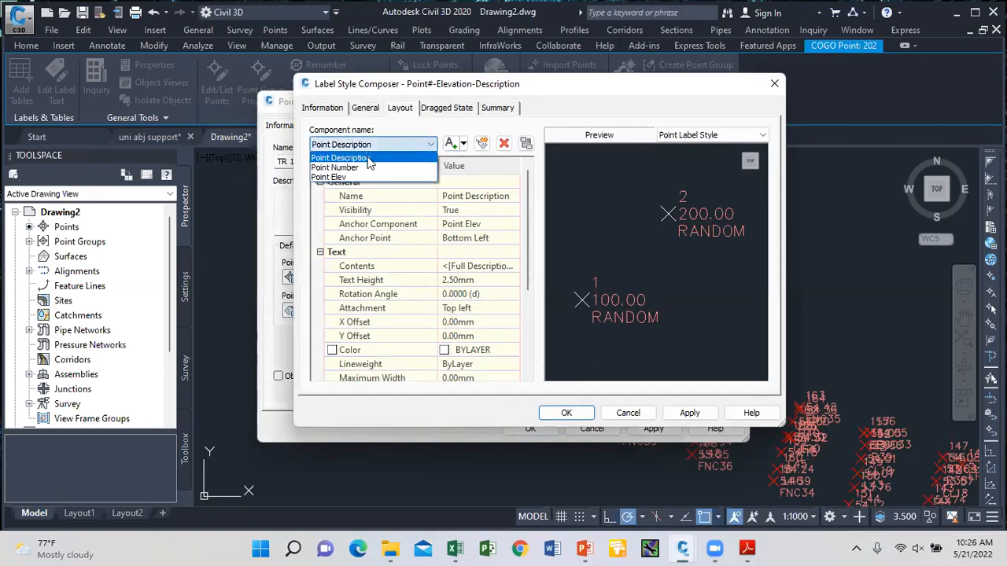
{"action": "left_click", "coordinate": [360, 169]}
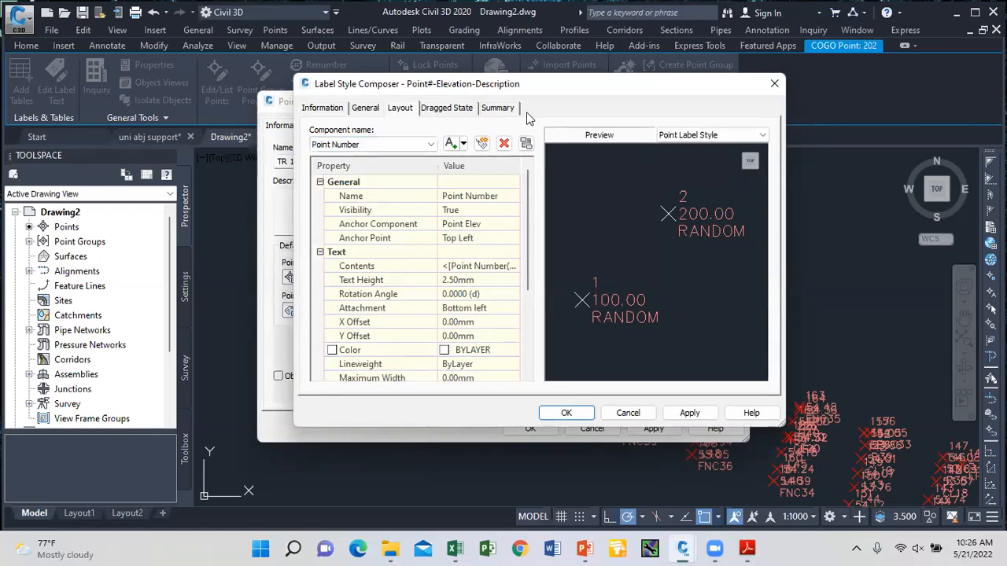
{"action": "left_click", "coordinate": [432, 147]}
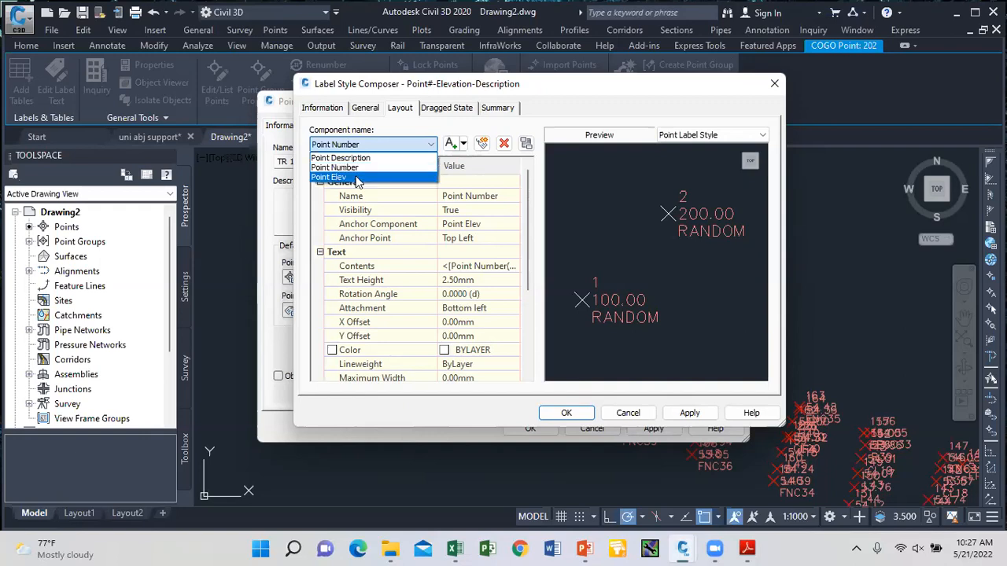
{"action": "left_click", "coordinate": [469, 280]}
{"action": "left_click", "coordinate": [468, 280]}
{"action": "type", "text": "0.5"}
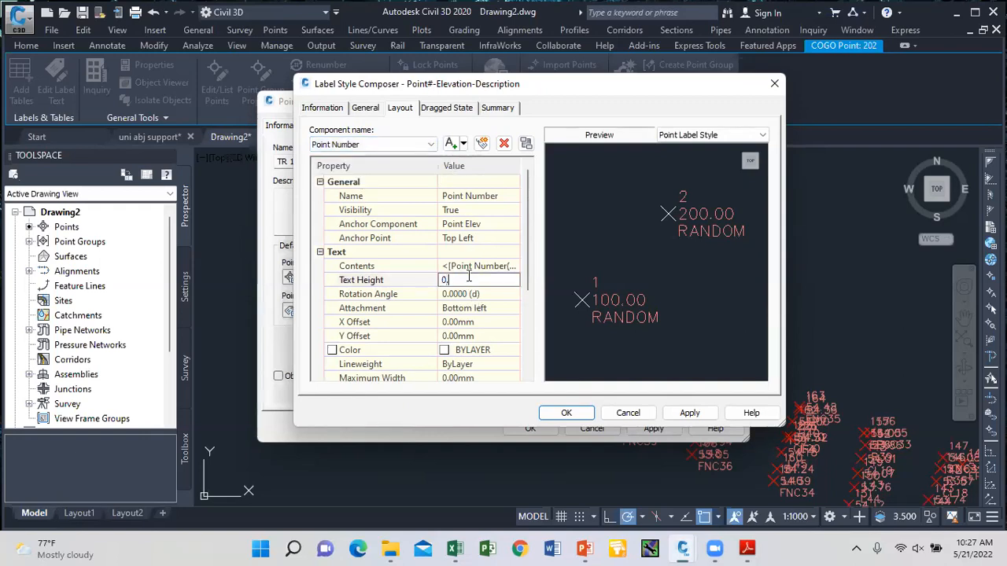
{"action": "left_click", "coordinate": [430, 144]}
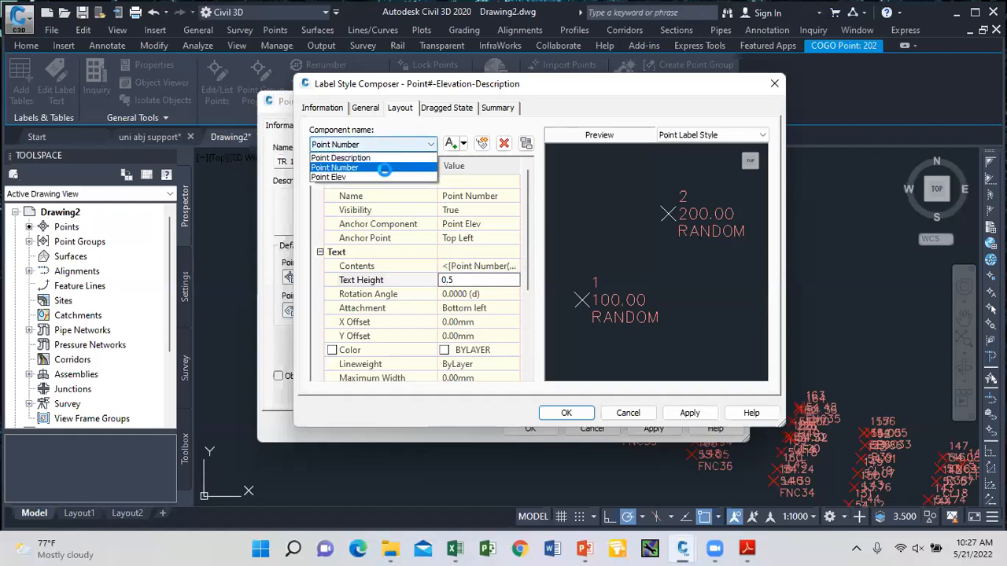
{"action": "left_click", "coordinate": [379, 173]}
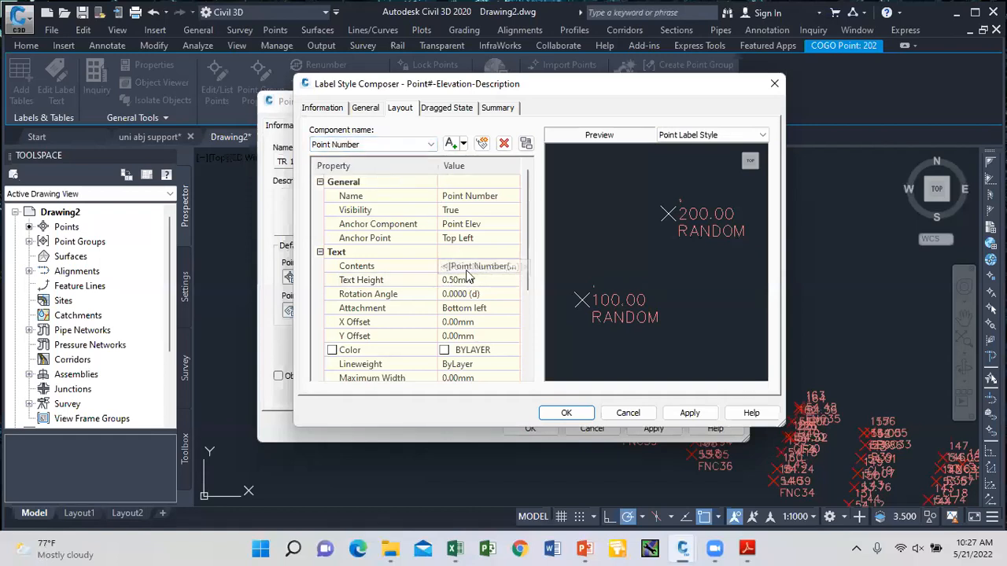
Step: Set the text height of the label style's Point Description component to 0.5 mm
{"action": "left_click", "coordinate": [430, 144]}
{"action": "left_click", "coordinate": [393, 154]}
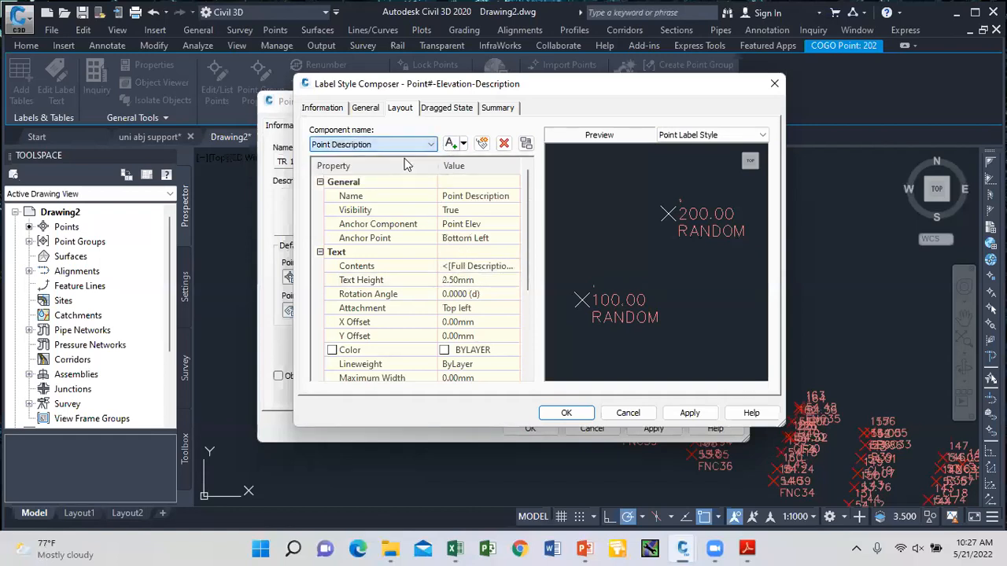
{"action": "left_click", "coordinate": [479, 280]}
{"action": "type", "text": "0.5"}
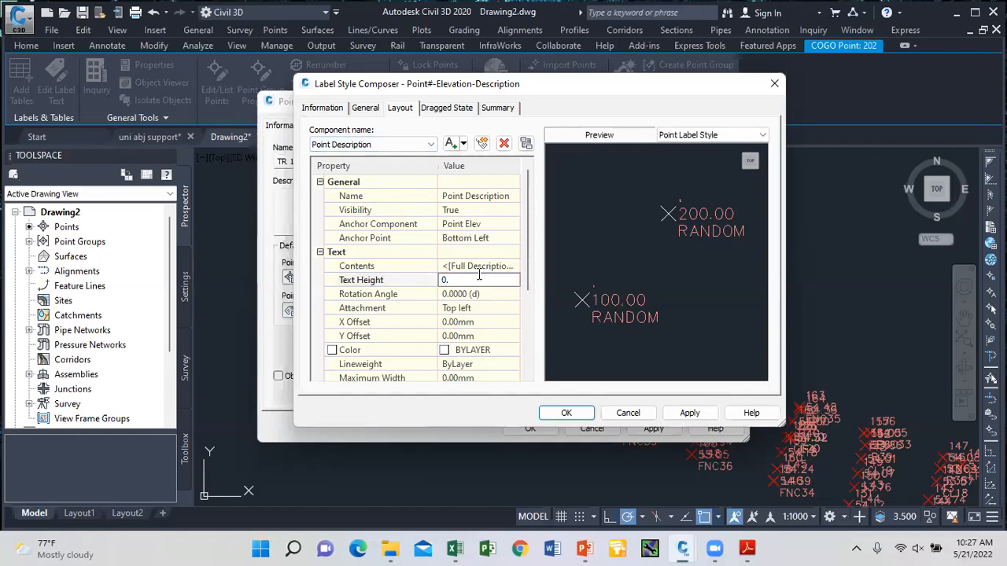
Step: Set the Point Elev component's text height to 0.5 mm and apply the label style and point group changes
{"action": "left_click", "coordinate": [430, 144]}
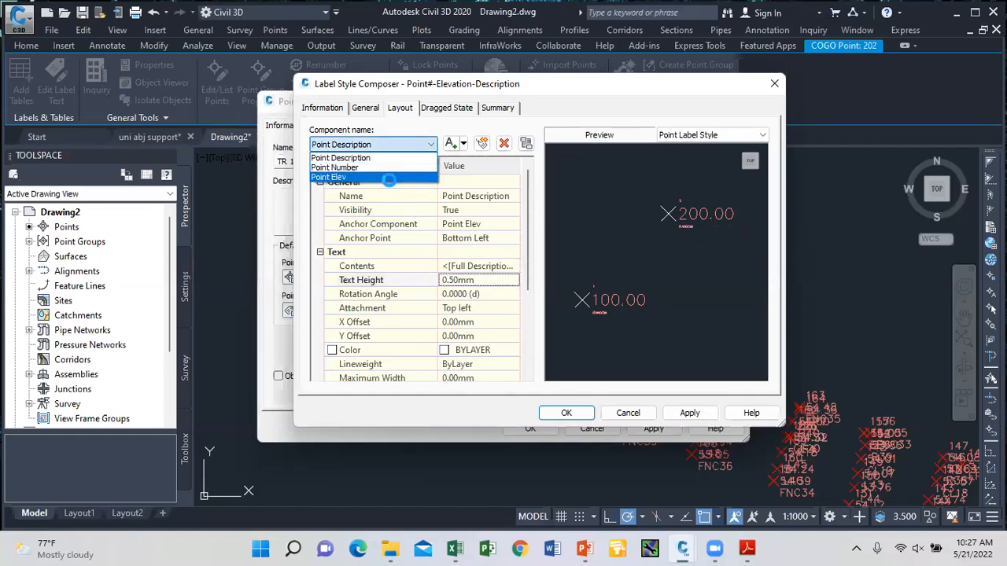
{"action": "left_click", "coordinate": [393, 172]}
{"action": "left_click", "coordinate": [472, 280]}
{"action": "type", "text": "0."}
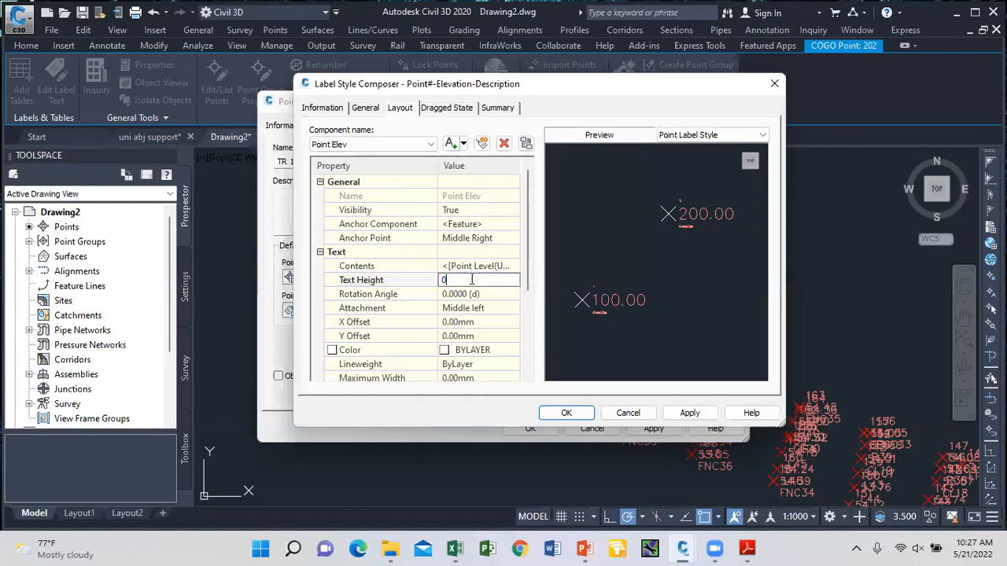
{"action": "type", "text": "5"}
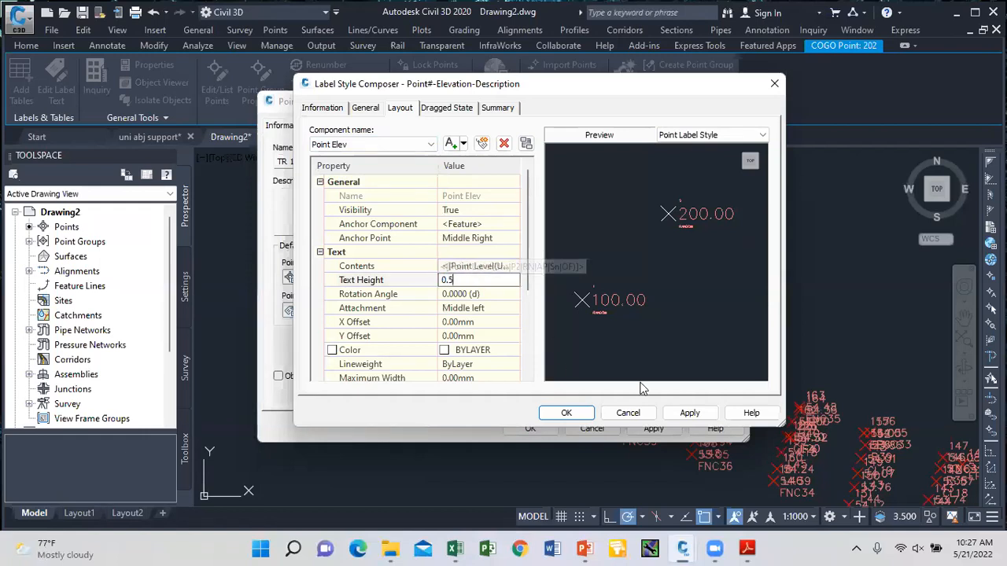
{"action": "left_click", "coordinate": [688, 412]}
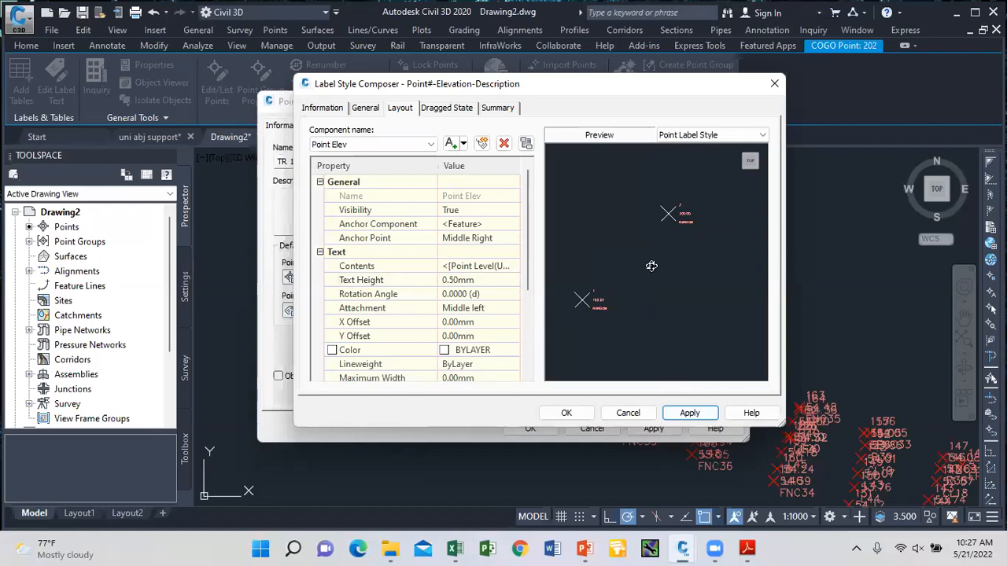
{"action": "left_click", "coordinate": [570, 413]}
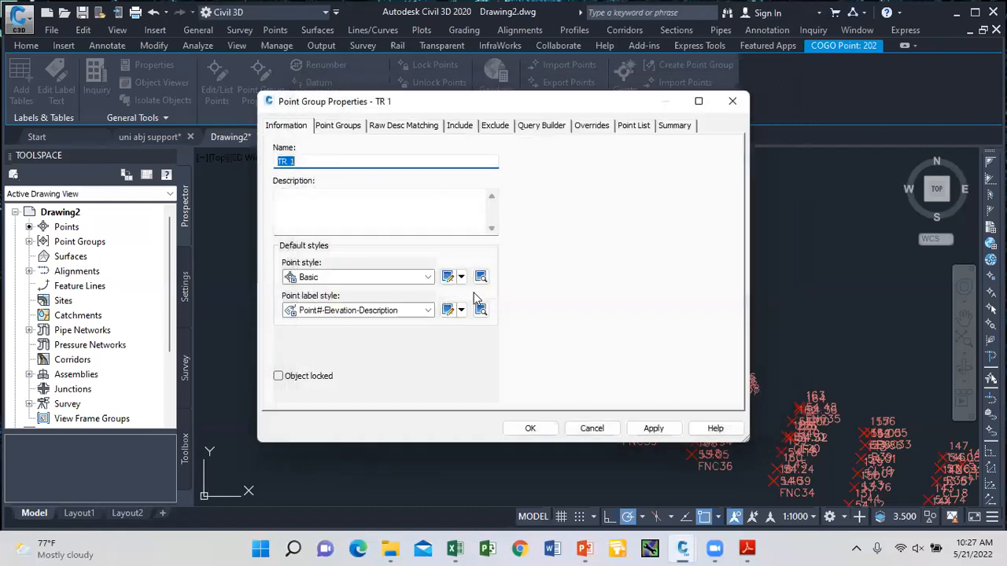
{"action": "left_click", "coordinate": [652, 427]}
{"action": "left_click", "coordinate": [532, 428]}
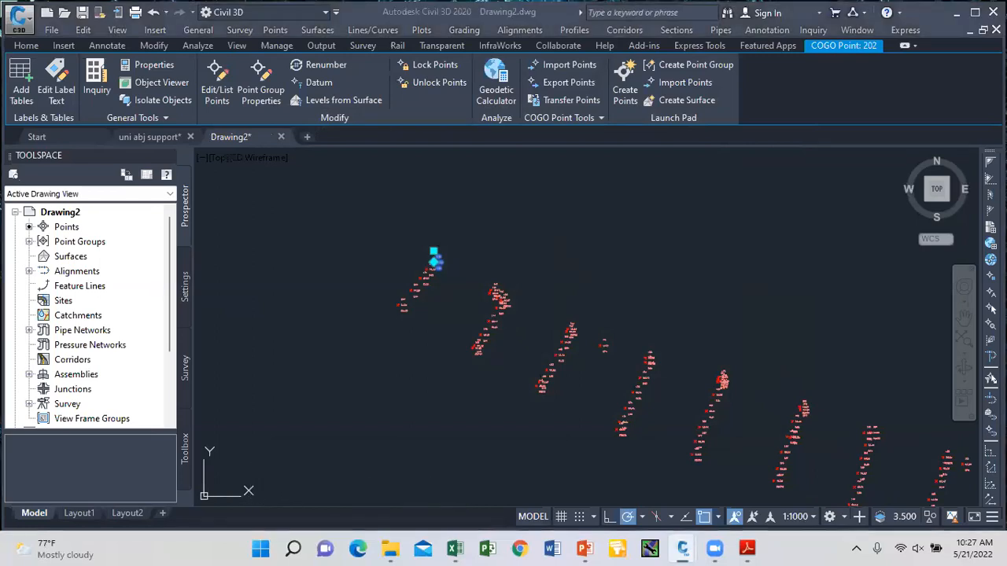
Step: Clear the point selection and examine the overall spread of the imported survey points
{"action": "scroll", "coordinate": [416, 267], "scroll_direction": "down", "scroll_amount": 3}
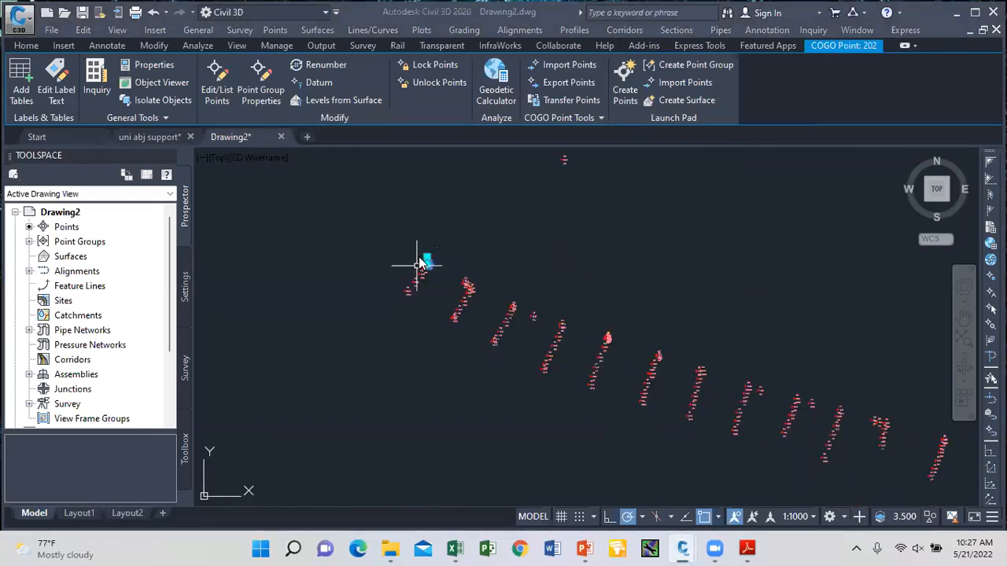
{"action": "scroll", "coordinate": [421, 258], "scroll_direction": "down", "scroll_amount": 2}
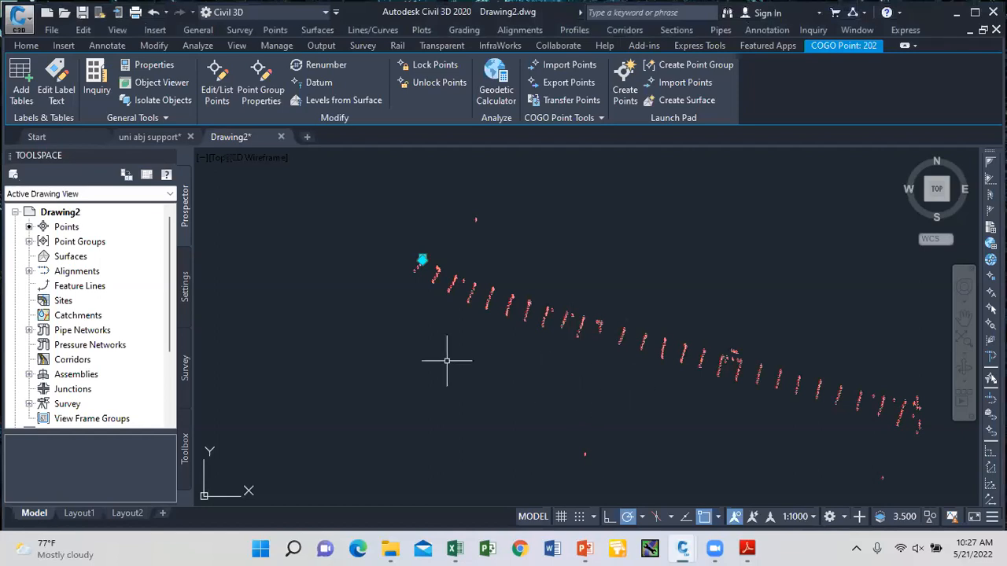
{"action": "key", "text": "Escape"}
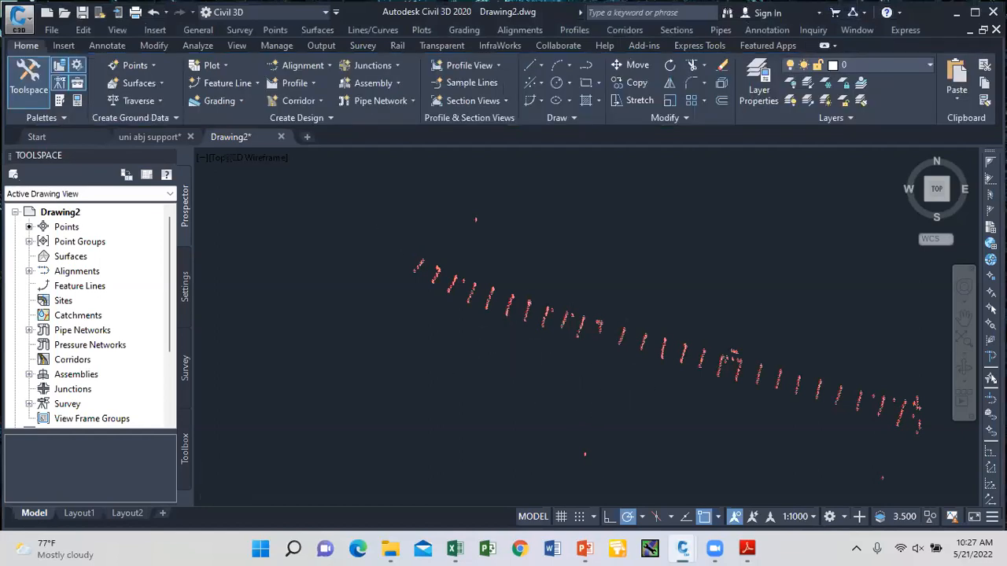
{"action": "scroll", "coordinate": [410, 253], "scroll_direction": "down", "scroll_amount": 2}
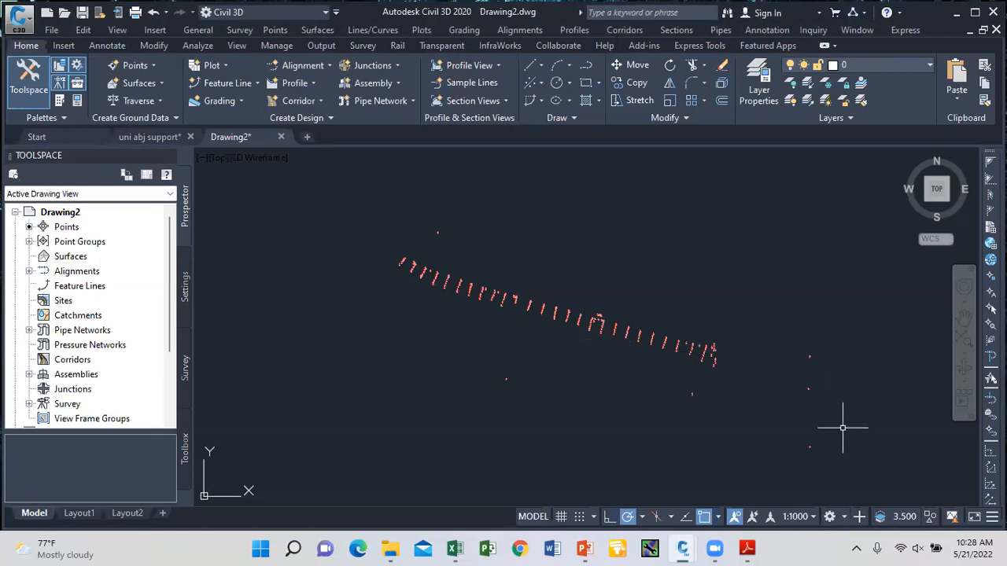
{"action": "scroll", "coordinate": [614, 322], "scroll_direction": "down", "scroll_amount": 2}
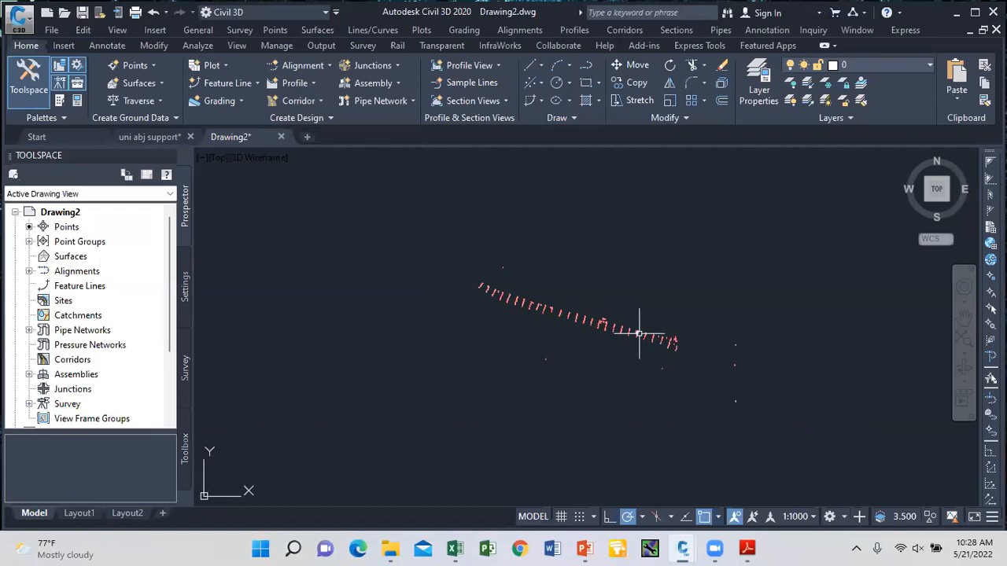
{"action": "mouse_move", "coordinate": [639, 334]}
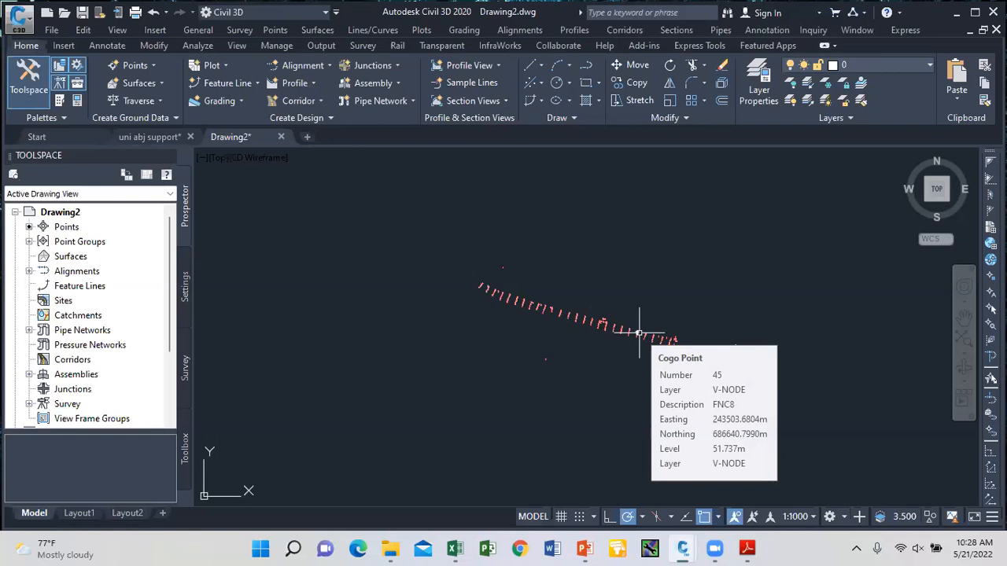
{"action": "left_click", "coordinate": [918, 548]}
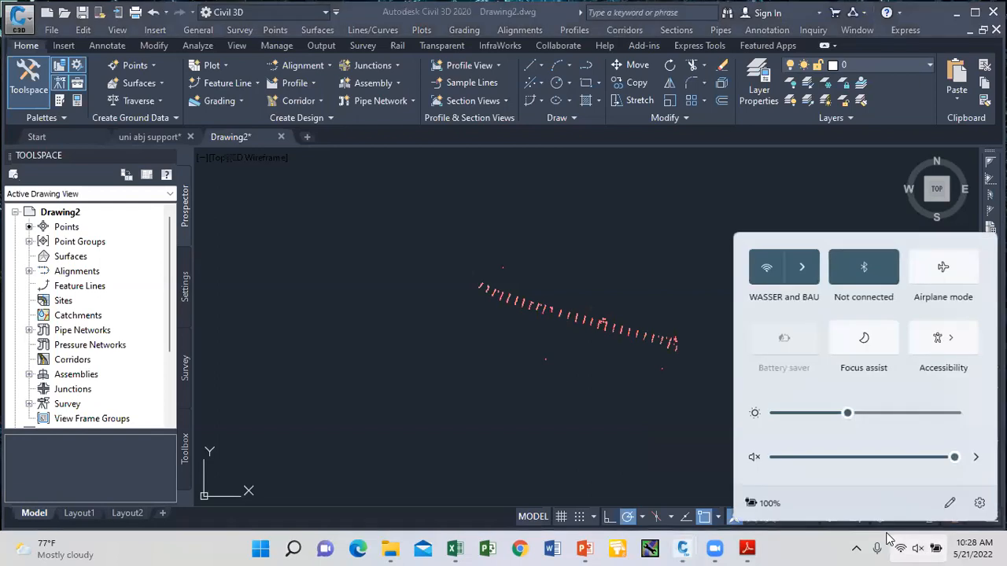
{"action": "left_click", "coordinate": [754, 457]}
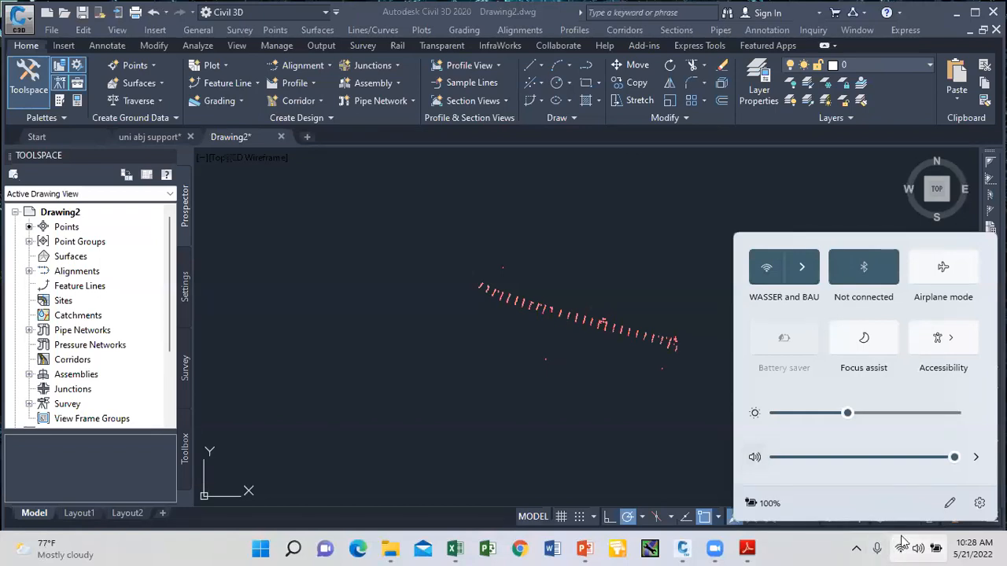
{"action": "left_click", "coordinate": [756, 457]}
{"action": "left_click", "coordinate": [722, 448]}
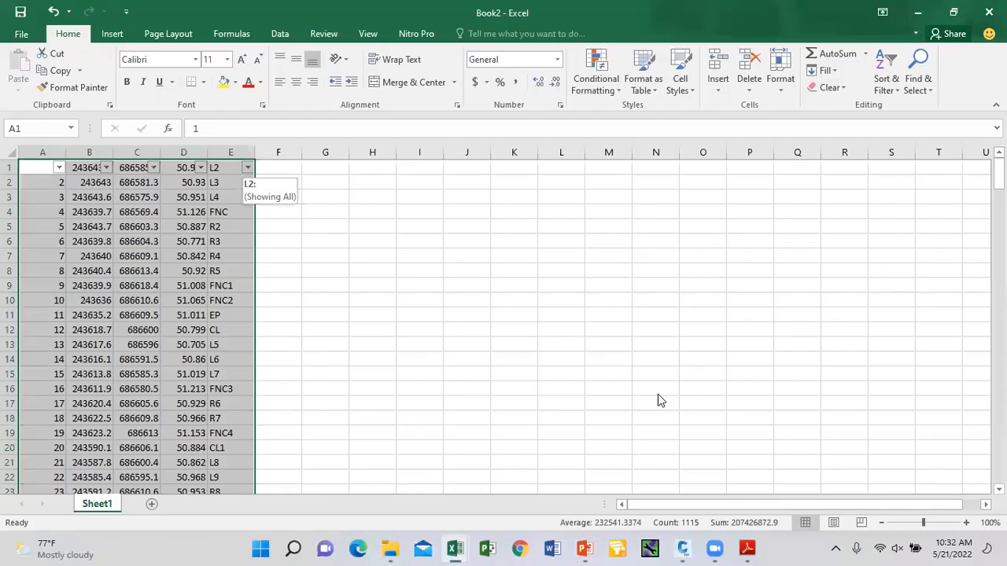
Step: Filter the description column by clearing all values and including CL, CL1 and CL10 through CL14
{"action": "left_click", "coordinate": [247, 168]}
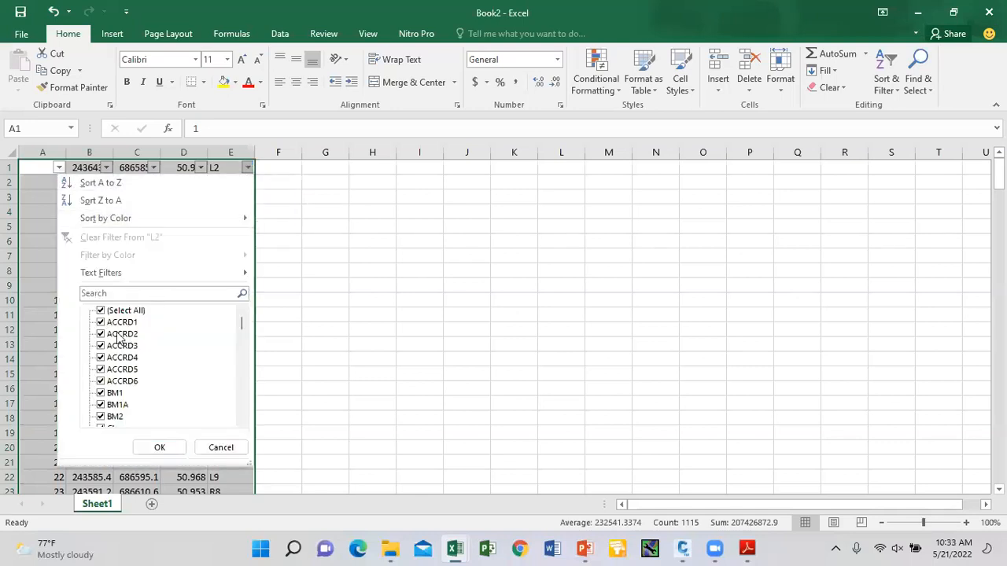
{"action": "left_click", "coordinate": [106, 315]}
{"action": "scroll", "coordinate": [162, 295], "scroll_direction": "down", "scroll_amount": 5}
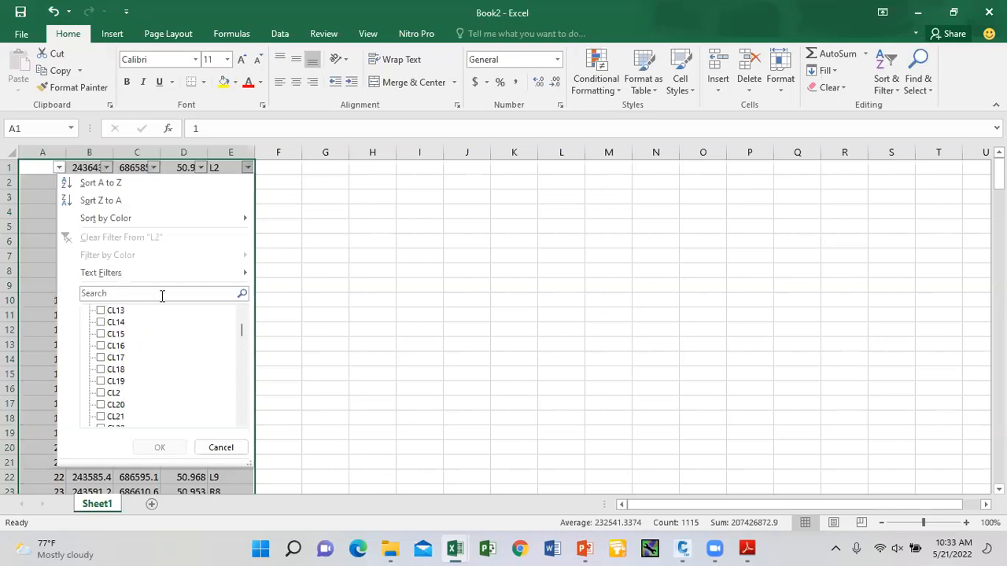
{"action": "scroll", "coordinate": [118, 323], "scroll_direction": "up", "scroll_amount": 2}
{"action": "left_click", "coordinate": [101, 322]}
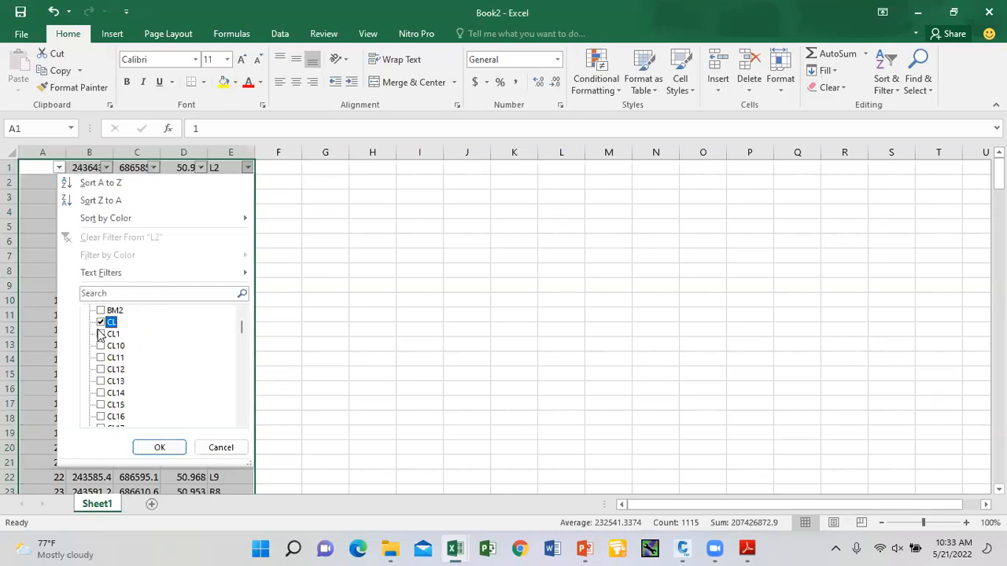
{"action": "left_click", "coordinate": [101, 333]}
{"action": "left_click", "coordinate": [101, 346]}
{"action": "left_click", "coordinate": [101, 357]}
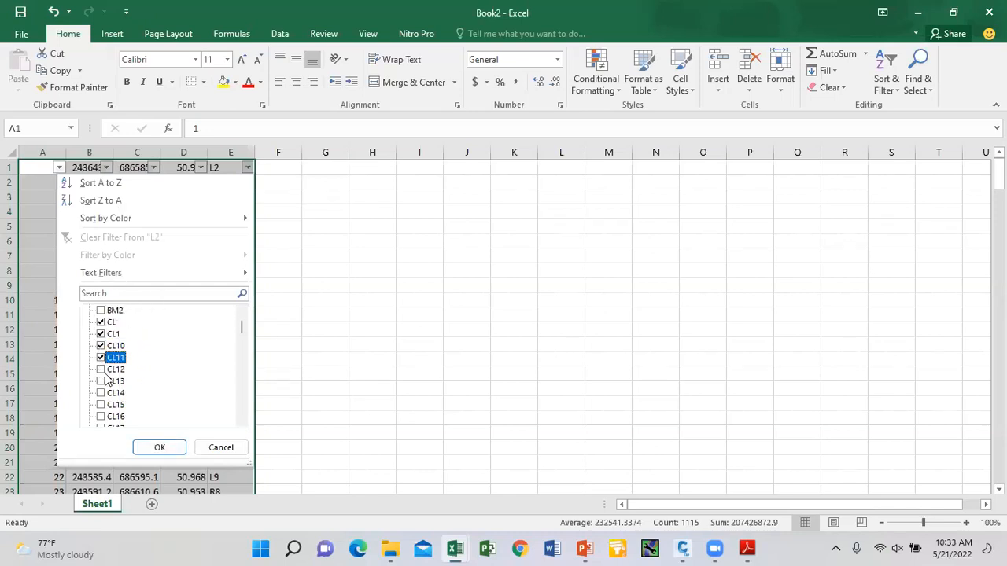
{"action": "left_click", "coordinate": [100, 369]}
{"action": "left_click", "coordinate": [101, 381]}
{"action": "left_click", "coordinate": [101, 392]}
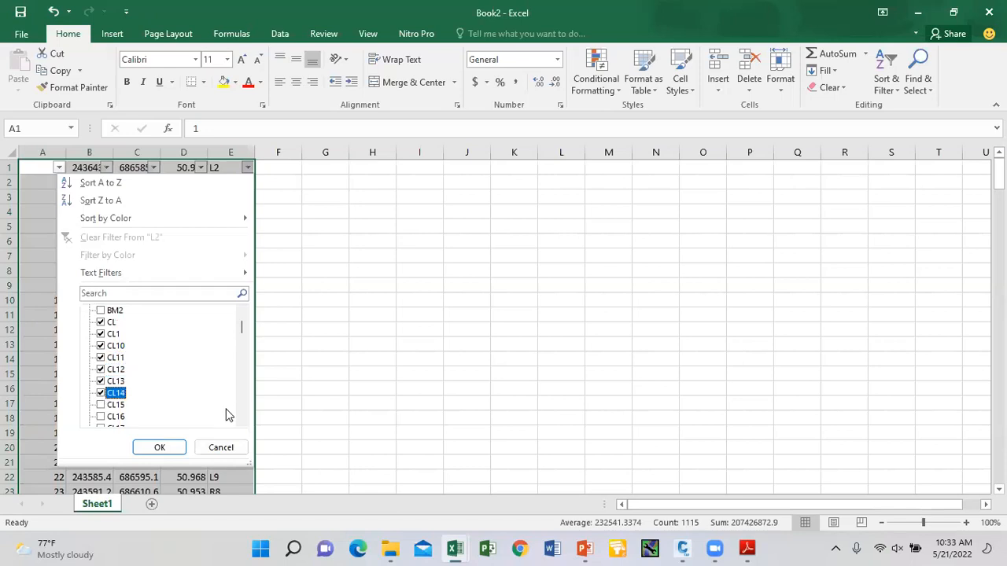
Step: Add CL15 through CL19, CL2 and CL20 through CL22 to the description filter
{"action": "scroll", "coordinate": [243, 422], "scroll_direction": "down", "scroll_amount": 1}
{"action": "left_click", "coordinate": [108, 370]}
{"action": "left_click", "coordinate": [101, 369]}
{"action": "left_click", "coordinate": [100, 381]}
{"action": "left_click", "coordinate": [101, 392]}
{"action": "left_click", "coordinate": [101, 404]}
{"action": "left_click", "coordinate": [101, 417]}
{"action": "left_click", "coordinate": [242, 420]}
{"action": "left_click", "coordinate": [242, 420]}
{"action": "left_click", "coordinate": [242, 420]}
{"action": "left_click", "coordinate": [242, 420]}
{"action": "left_click", "coordinate": [100, 380]}
{"action": "left_click", "coordinate": [100, 392]}
{"action": "left_click", "coordinate": [101, 404]}
{"action": "left_click", "coordinate": [101, 416]}
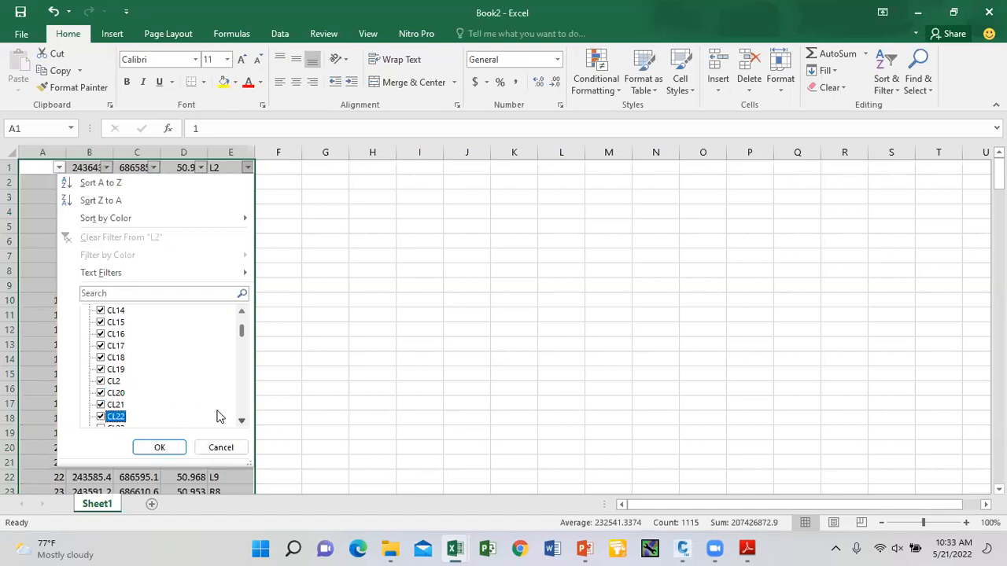
Step: Include CL23, CL24, CL25 and CL3 through CL6 in the description filter
{"action": "left_click", "coordinate": [245, 420]}
{"action": "left_click", "coordinate": [246, 420]}
{"action": "left_click", "coordinate": [245, 420]}
{"action": "left_click", "coordinate": [246, 420]}
{"action": "left_click", "coordinate": [245, 420]}
{"action": "left_click", "coordinate": [245, 420]}
{"action": "left_click", "coordinate": [100, 345]}
{"action": "left_click", "coordinate": [101, 357]}
{"action": "left_click", "coordinate": [100, 369]}
{"action": "left_click", "coordinate": [102, 380]}
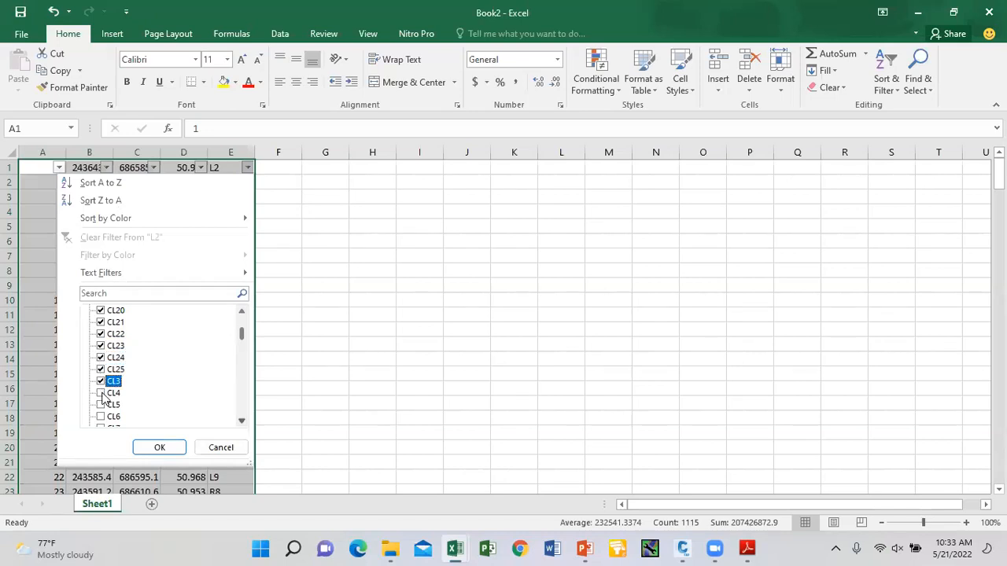
{"action": "left_click", "coordinate": [101, 392]}
{"action": "left_click", "coordinate": [101, 405]}
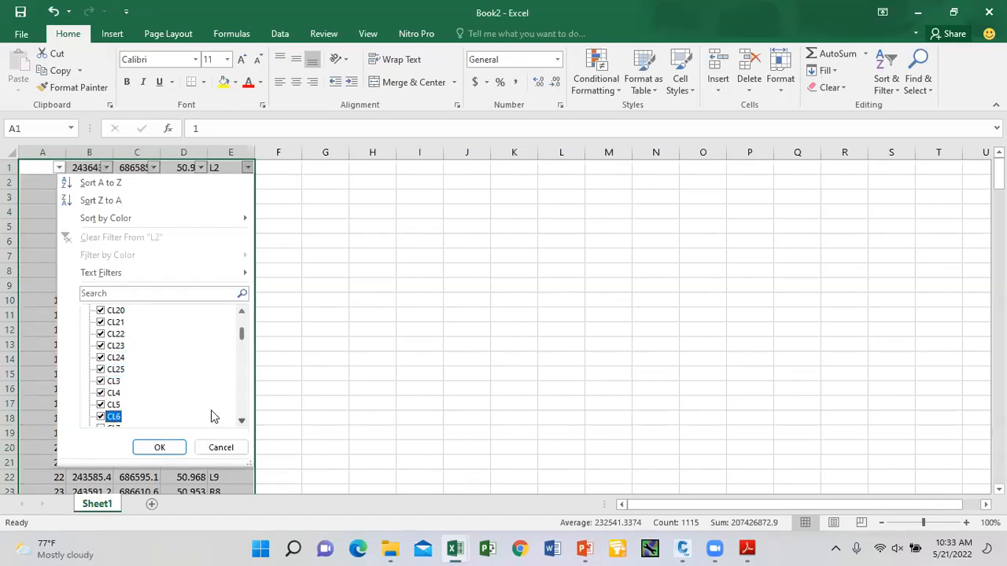
Step: Include CL7, CL8 and CL9 in the description filter and apply it to the point data
{"action": "left_click", "coordinate": [241, 420]}
{"action": "left_click", "coordinate": [242, 421]}
{"action": "left_click", "coordinate": [242, 421]}
{"action": "left_click", "coordinate": [242, 420]}
{"action": "left_click", "coordinate": [101, 381]}
{"action": "left_click", "coordinate": [101, 392]}
{"action": "left_click", "coordinate": [102, 404]}
{"action": "left_click", "coordinate": [170, 446]}
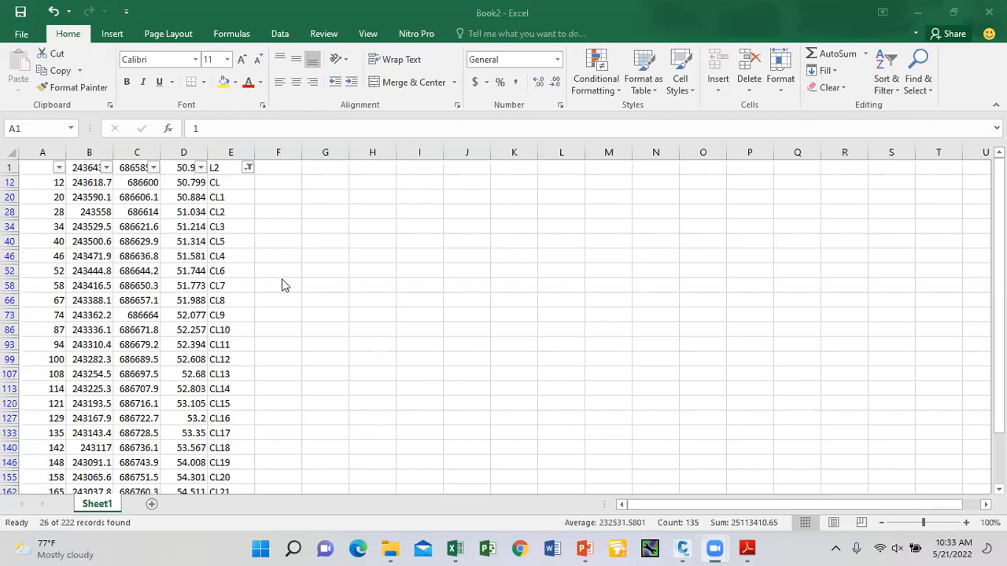
Step: Copy all the filtered centreline point rows and paste them into a new blank workbook
{"action": "key", "text": "ctrl+a"}
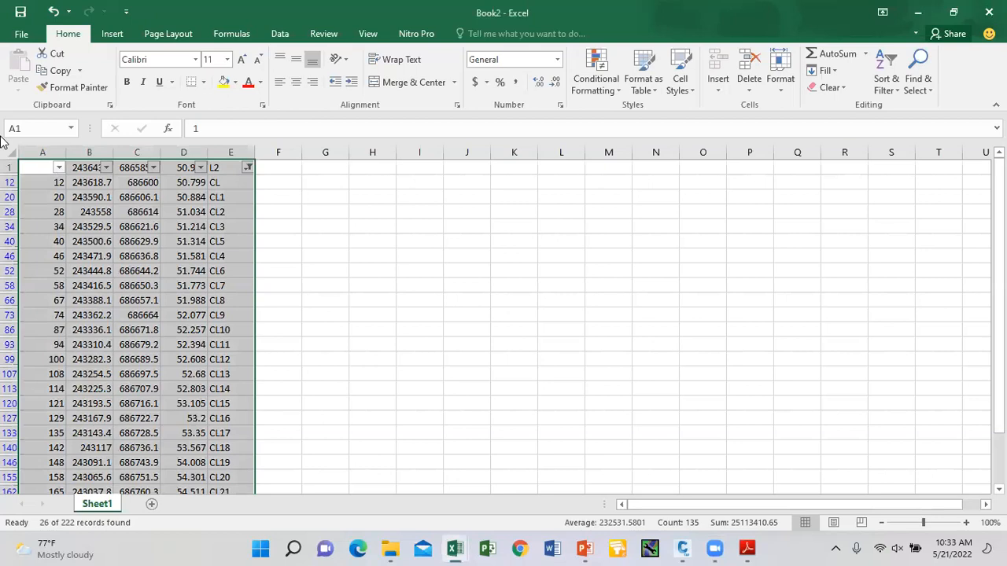
{"action": "key", "text": "ctrl+c"}
{"action": "key", "text": "ctrl+n"}
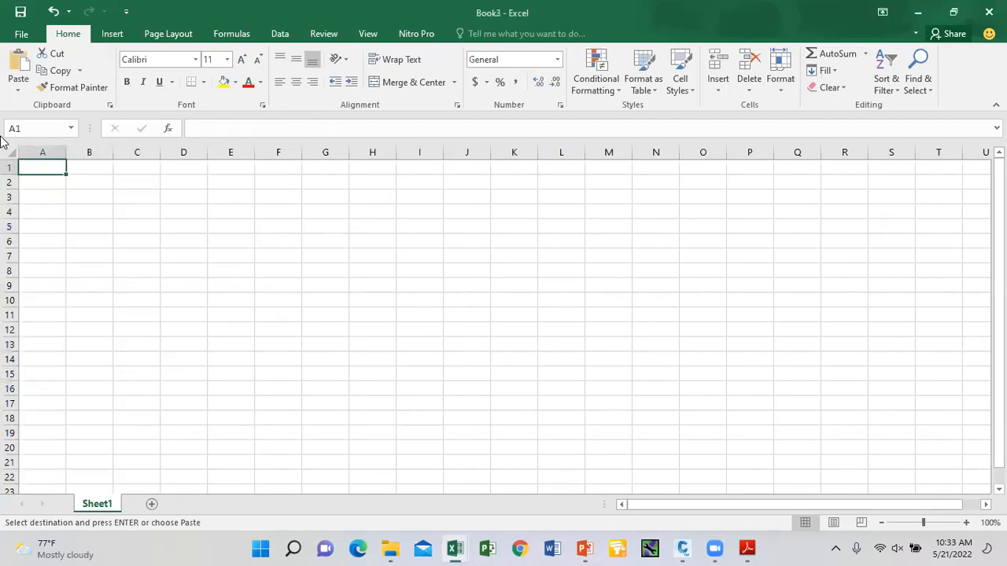
{"action": "key", "text": "ctrl+v"}
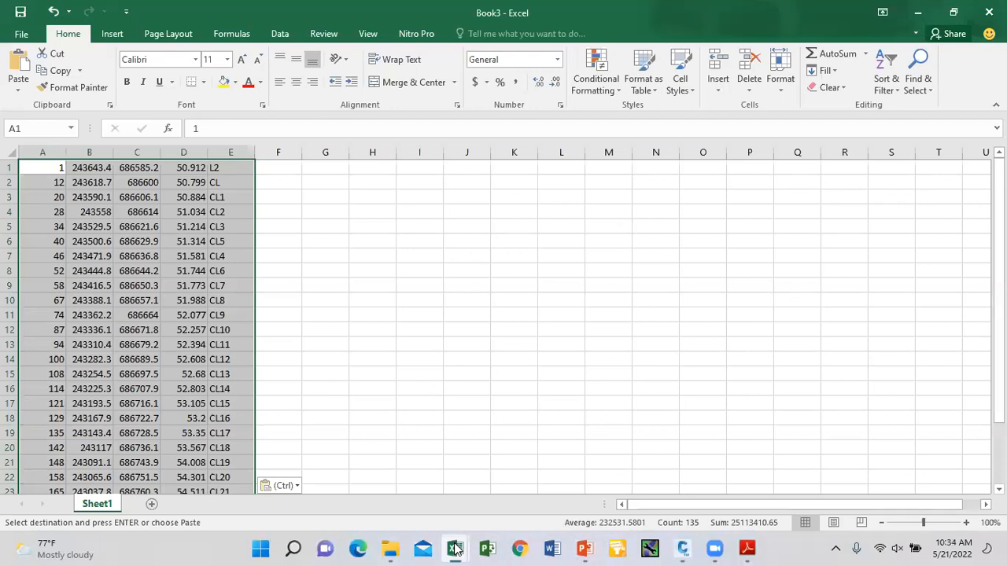
{"action": "scroll", "coordinate": [472, 549], "scroll_direction": "down", "scroll_amount": 1}
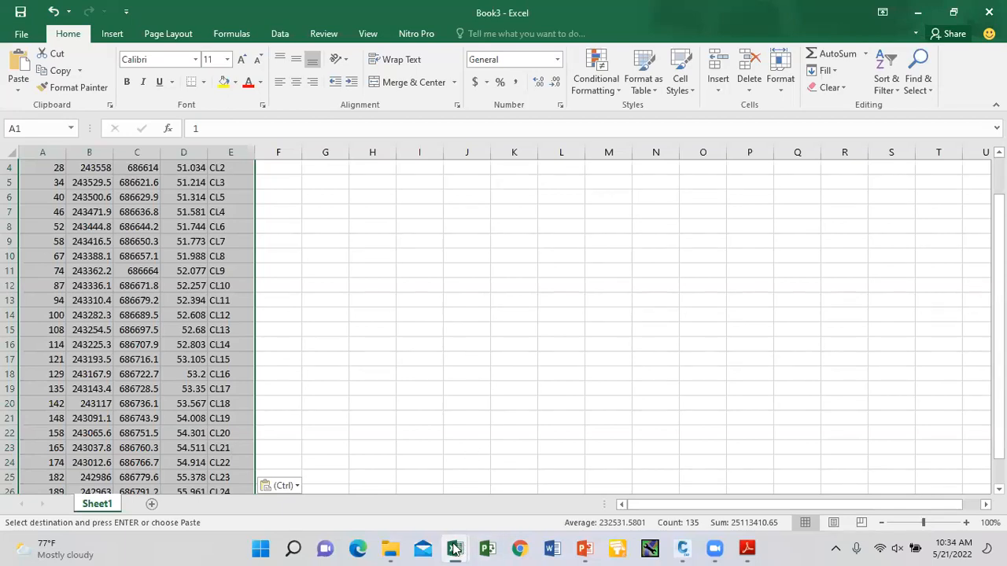
Step: Return to the Book2 workbook and cancel the active copy selection around the filtered rows
{"action": "mouse_move", "coordinate": [456, 549]}
{"action": "left_click", "coordinate": [425, 486]}
{"action": "left_click", "coordinate": [311, 239]}
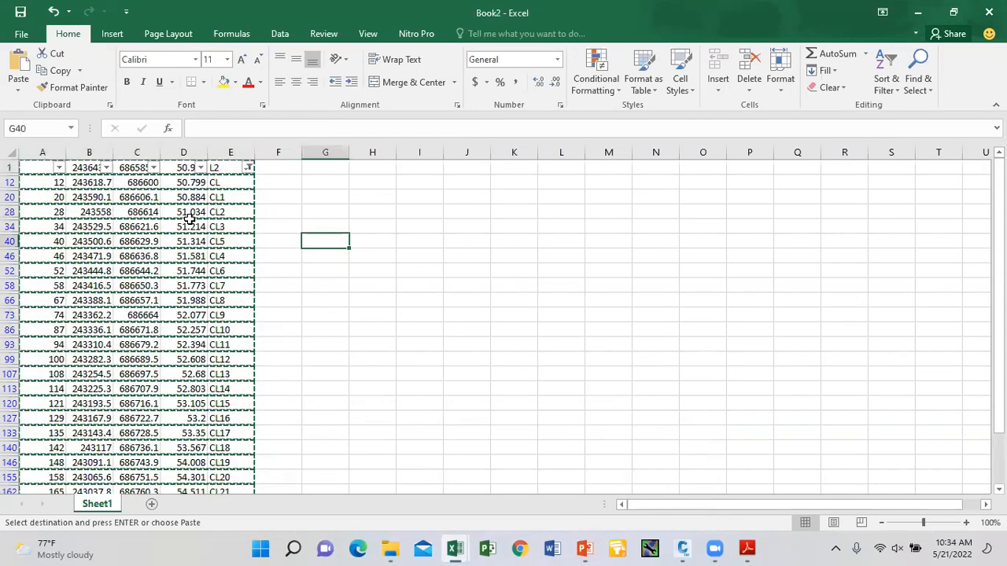
{"action": "key", "text": "Escape"}
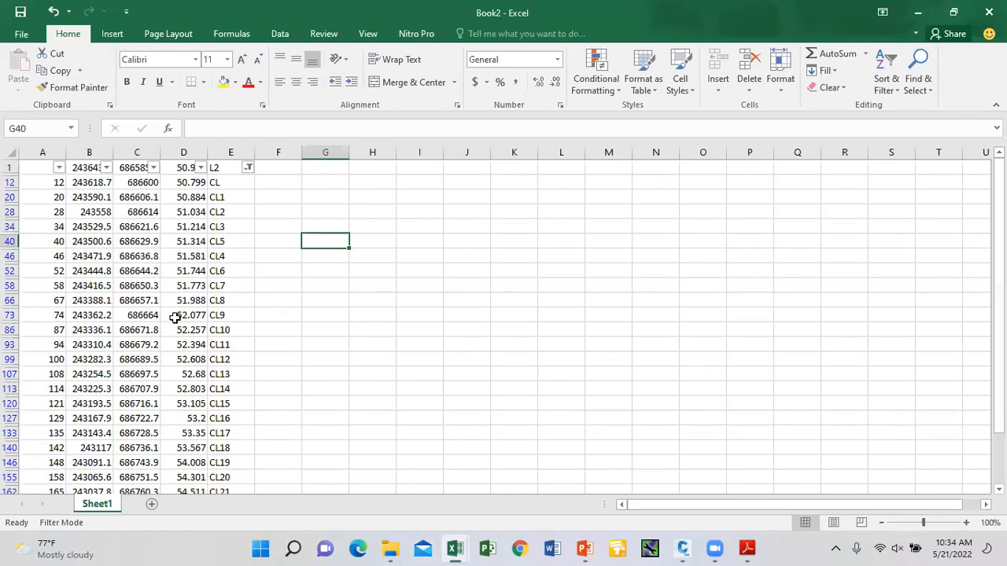
Step: Set up saving the Book3 workbook to the Desktop as TR CL in CSV (Comma delimited) format
{"action": "mouse_move", "coordinate": [464, 547]}
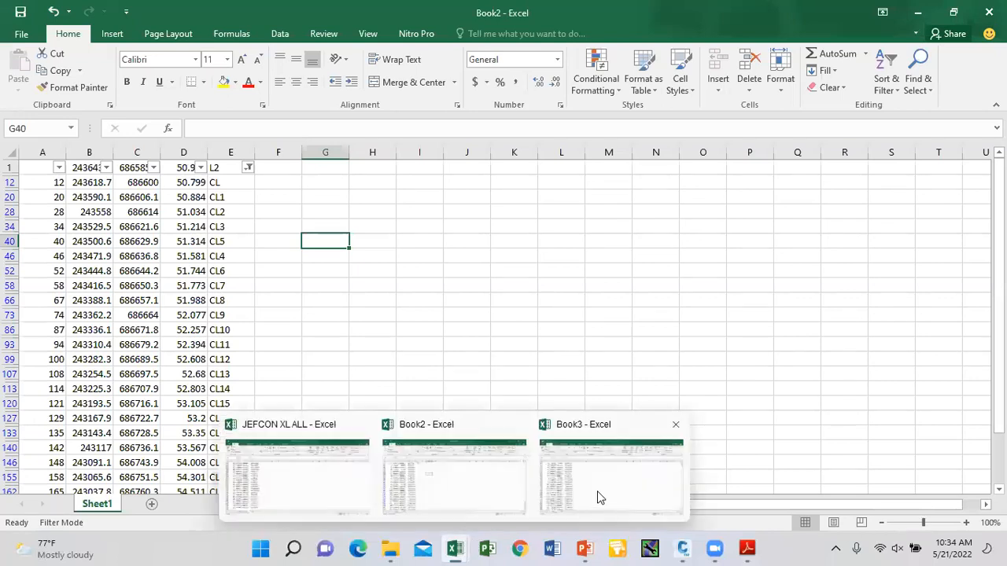
{"action": "left_click", "coordinate": [597, 491]}
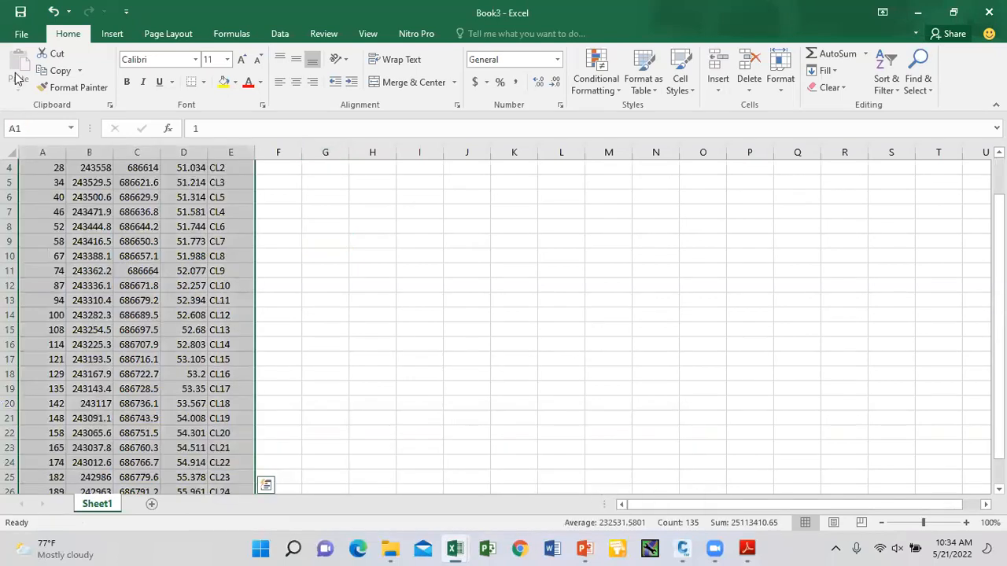
{"action": "left_click", "coordinate": [22, 34]}
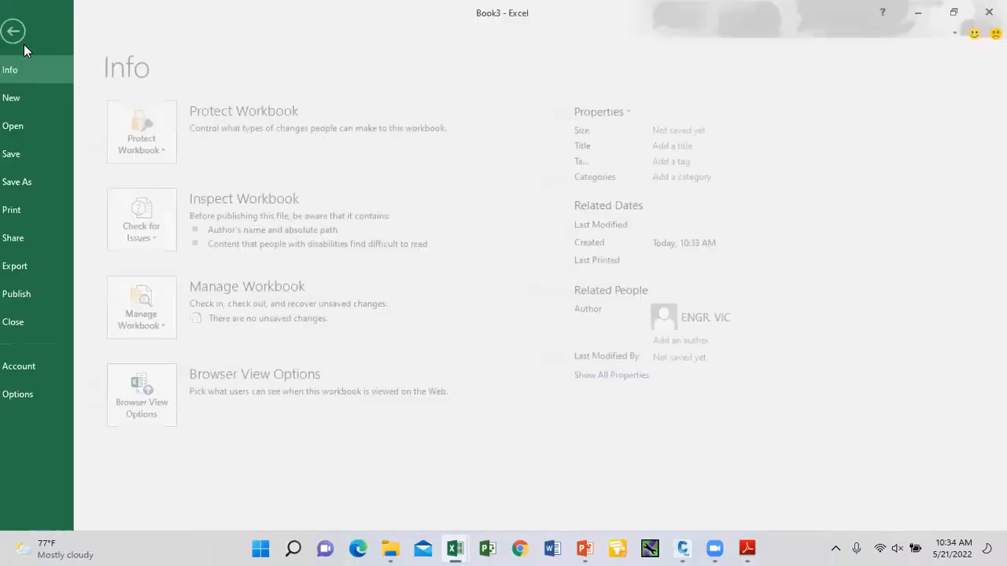
{"action": "left_click", "coordinate": [40, 183]}
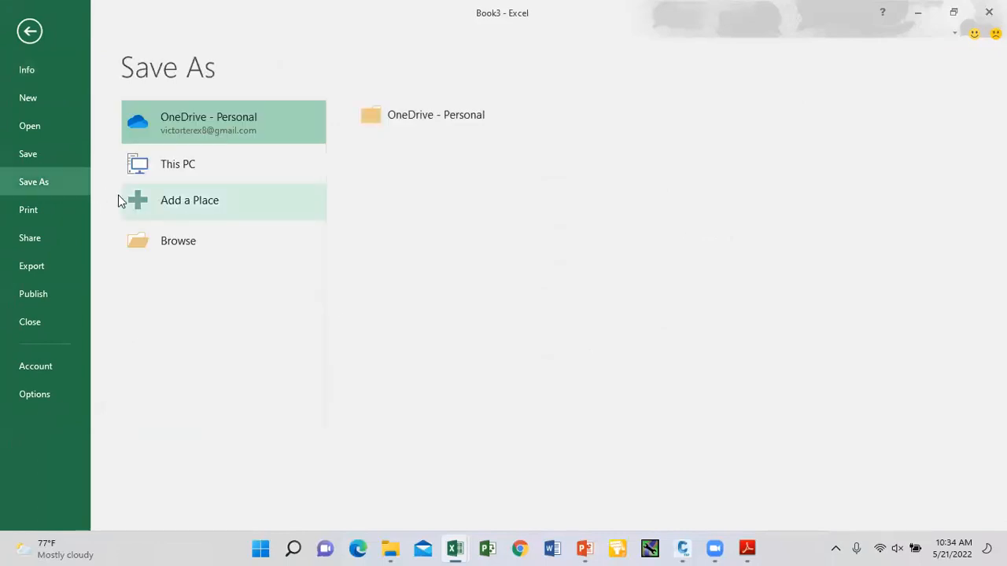
{"action": "left_click", "coordinate": [177, 244]}
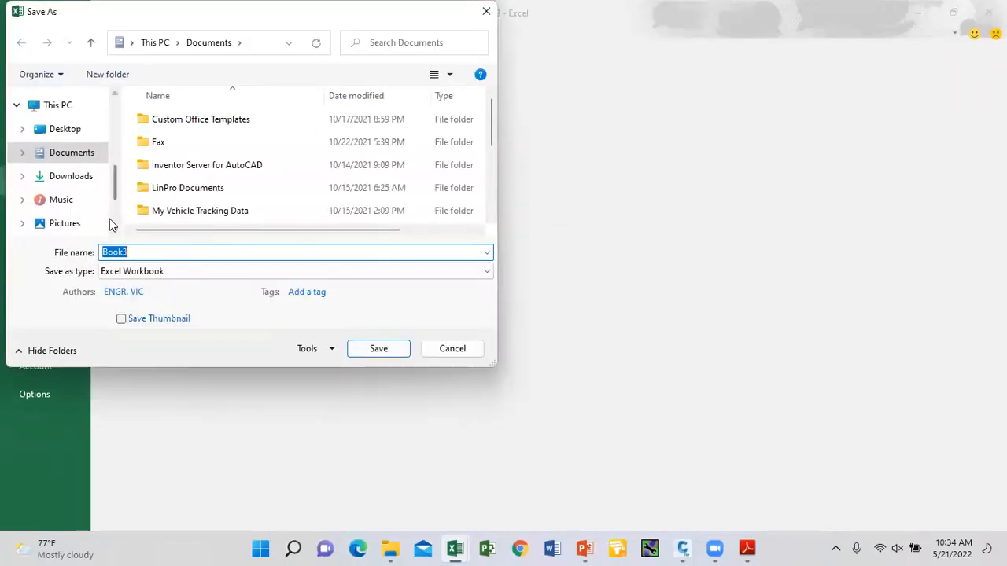
{"action": "left_click", "coordinate": [69, 130]}
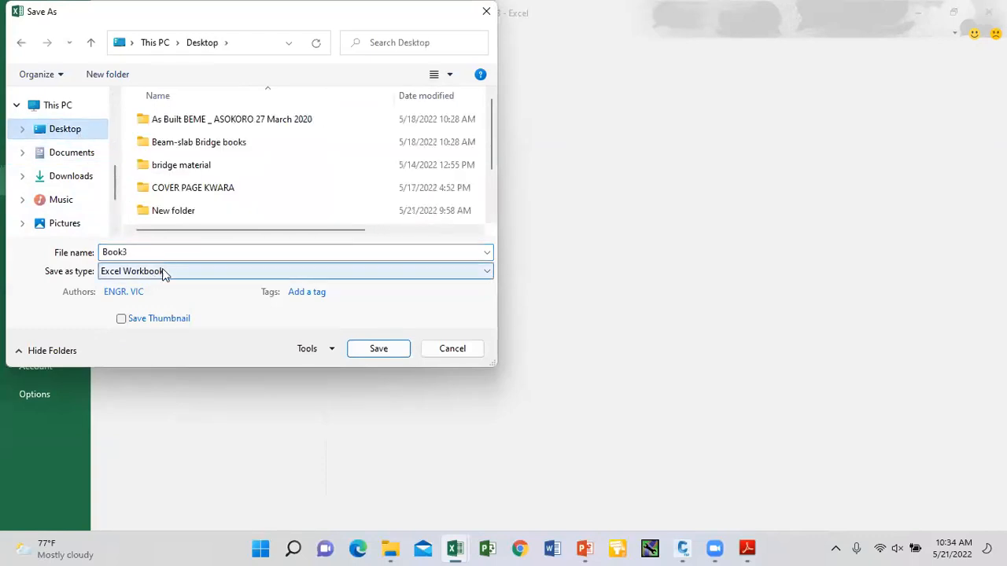
{"action": "left_click", "coordinate": [152, 254]}
{"action": "type", "text": "TR CL"}
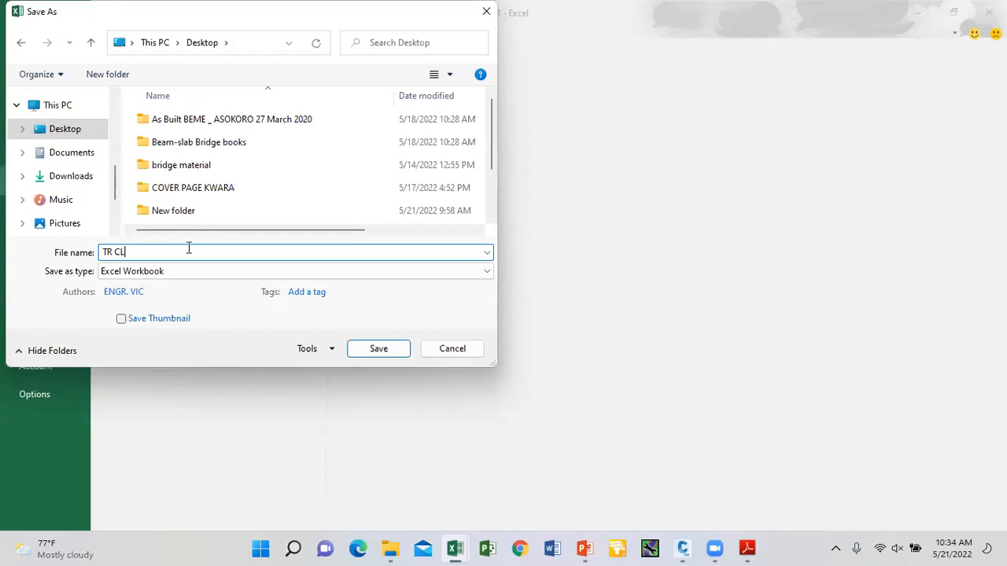
{"action": "left_click", "coordinate": [397, 270]}
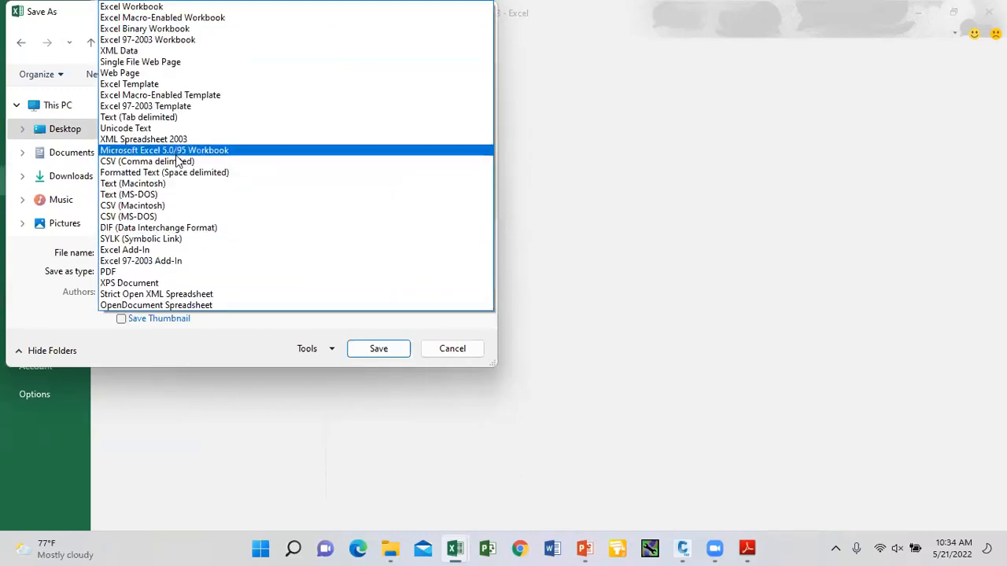
{"action": "left_click", "coordinate": [176, 161]}
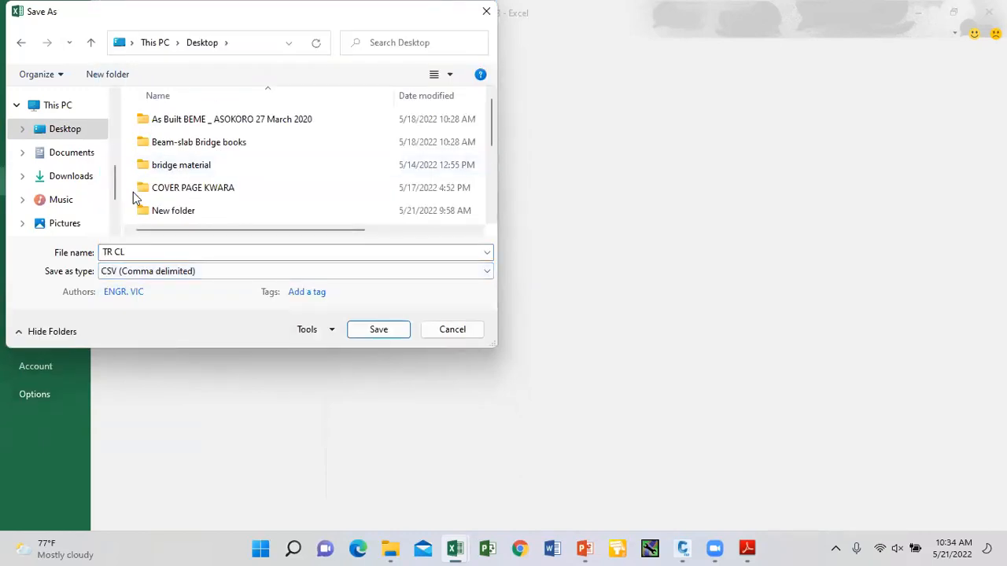
Step: Save TR CL to the Desktop, keep the CSV format, and close the workbook without saving it again
{"action": "left_click", "coordinate": [71, 106]}
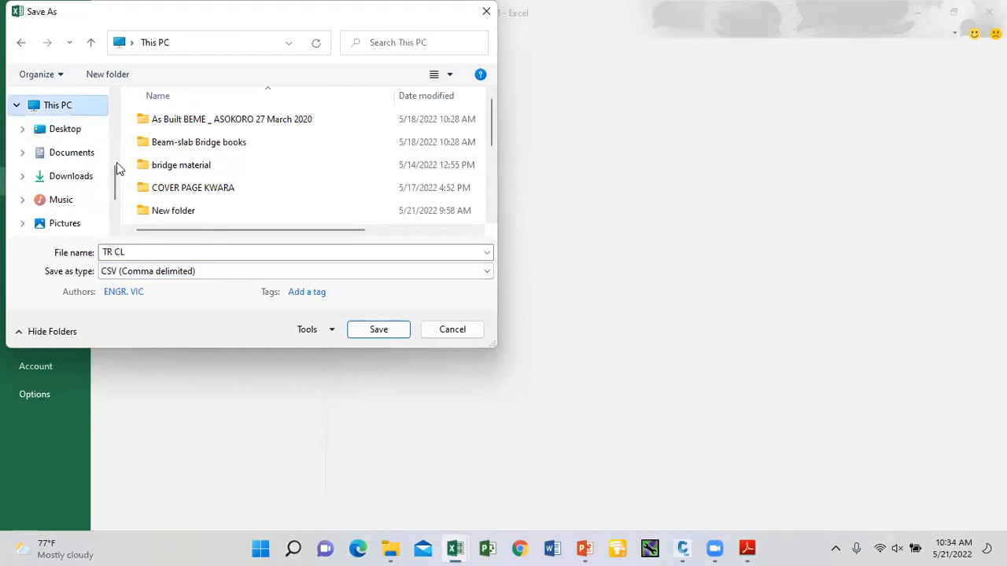
{"action": "left_click", "coordinate": [59, 130]}
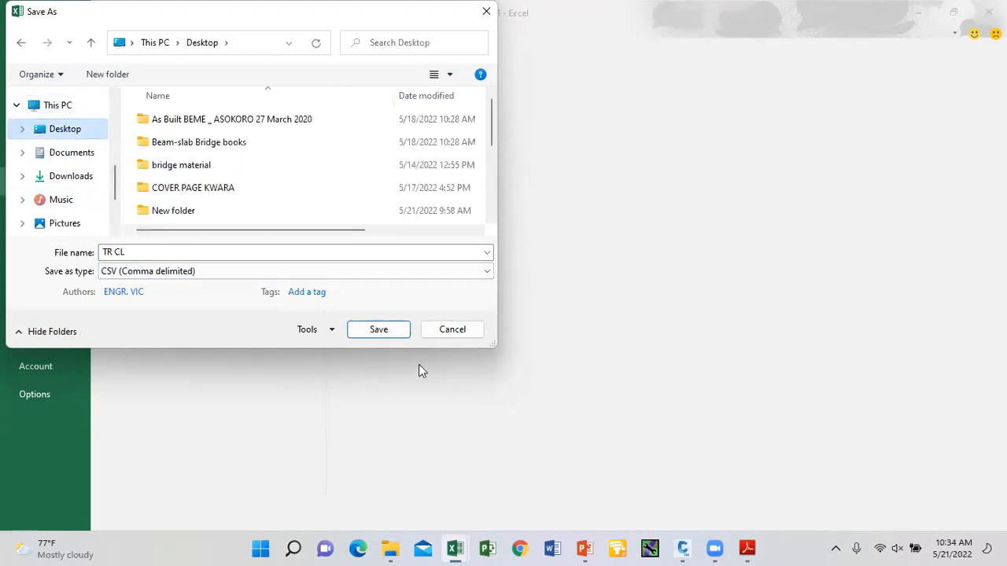
{"action": "left_click", "coordinate": [376, 331]}
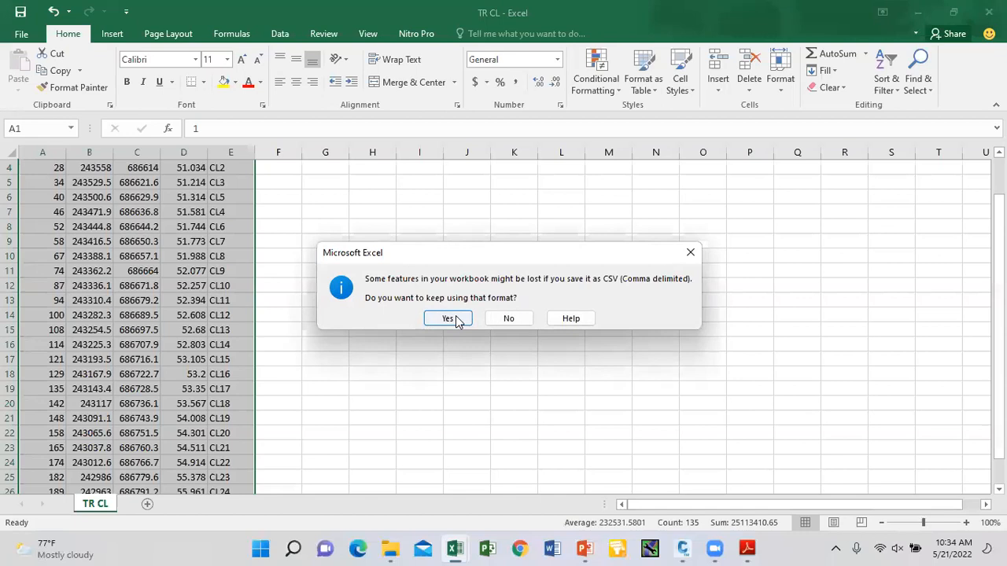
{"action": "left_click", "coordinate": [454, 319]}
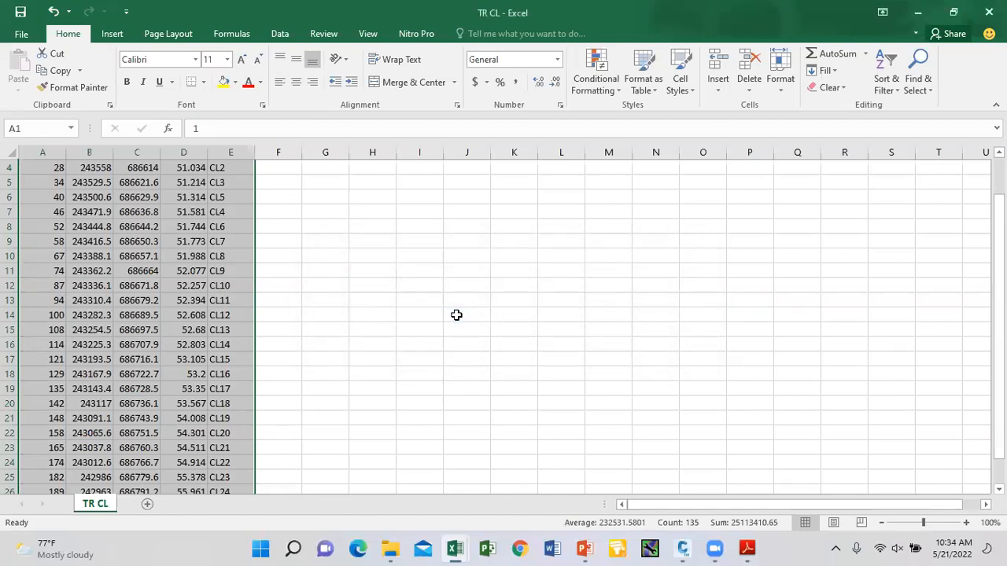
{"action": "left_click", "coordinate": [987, 12]}
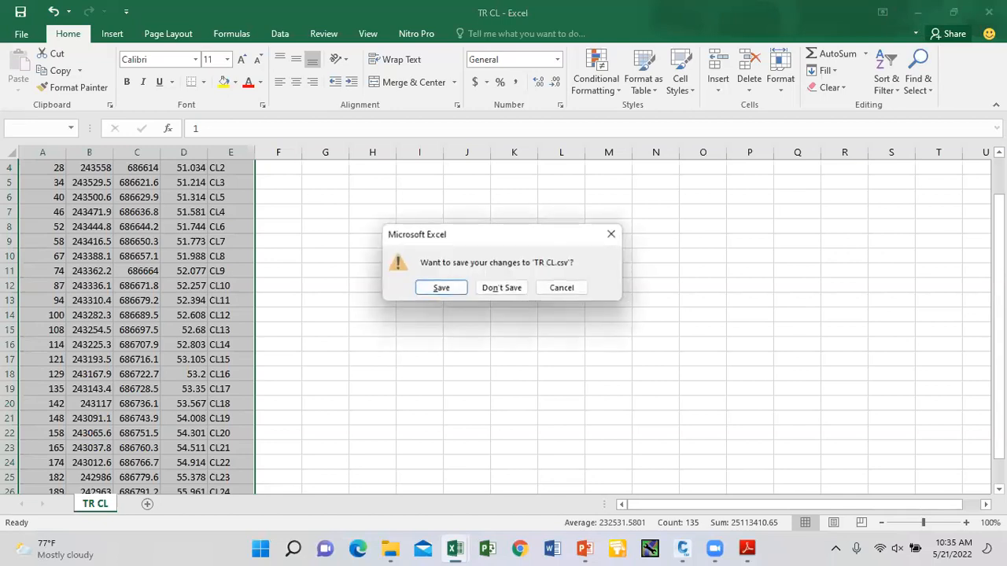
{"action": "left_click", "coordinate": [499, 291]}
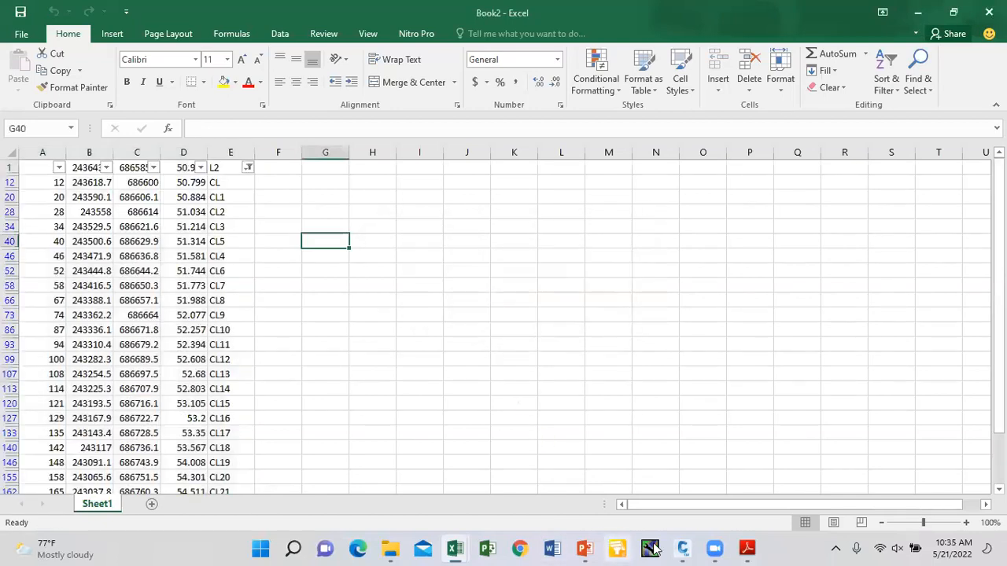
Step: Switch to Drawing2 in Civil 3D and load TR CL from the Desktop as the source file for importing points
{"action": "mouse_move", "coordinate": [684, 548]}
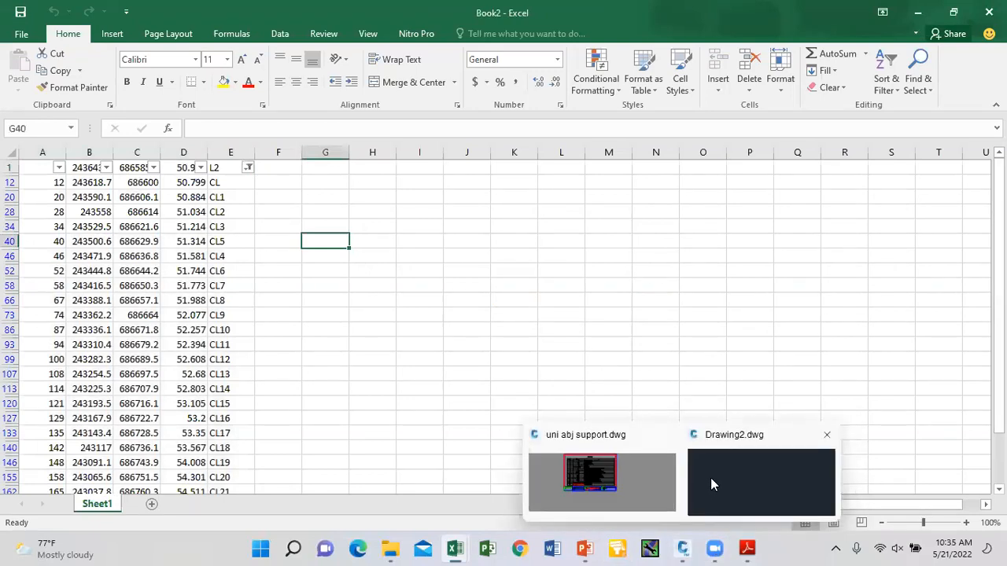
{"action": "left_click", "coordinate": [711, 480]}
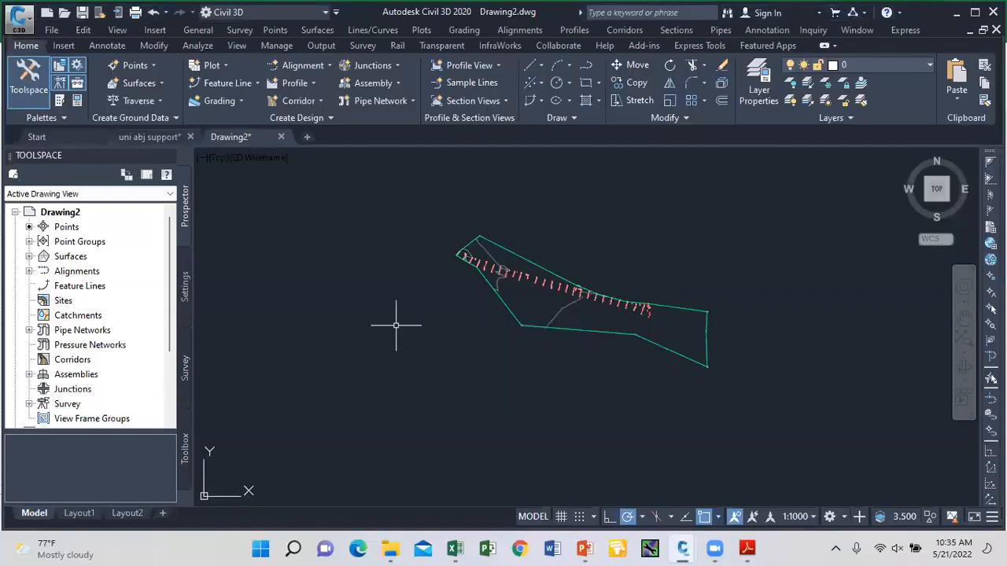
{"action": "left_click", "coordinate": [277, 29]}
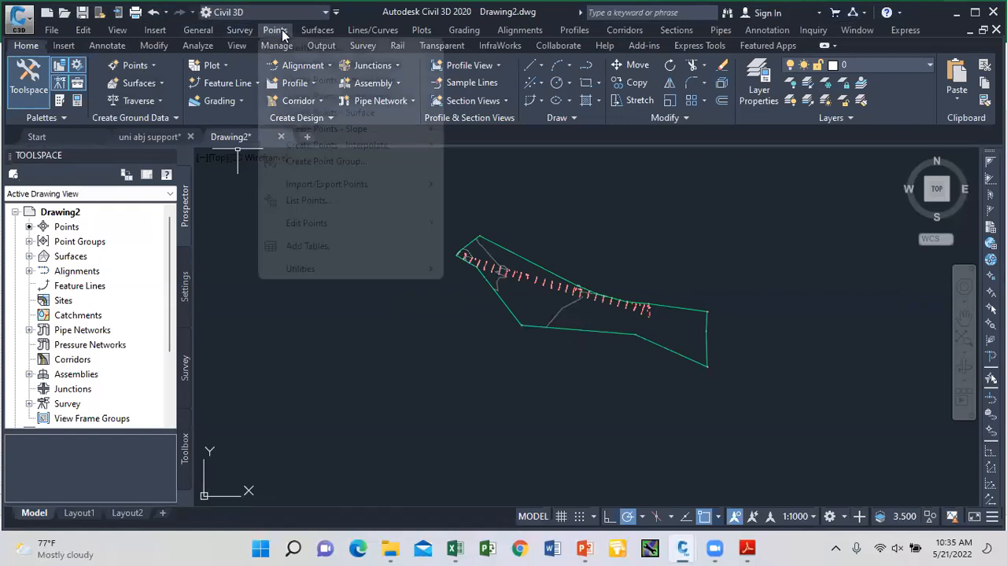
{"action": "mouse_move", "coordinate": [339, 194]}
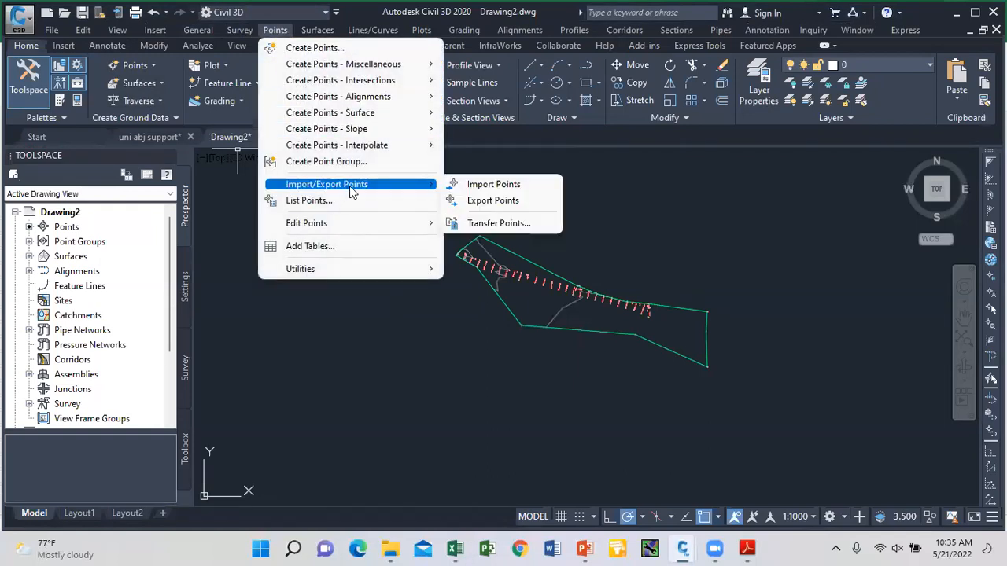
{"action": "left_click", "coordinate": [480, 184]}
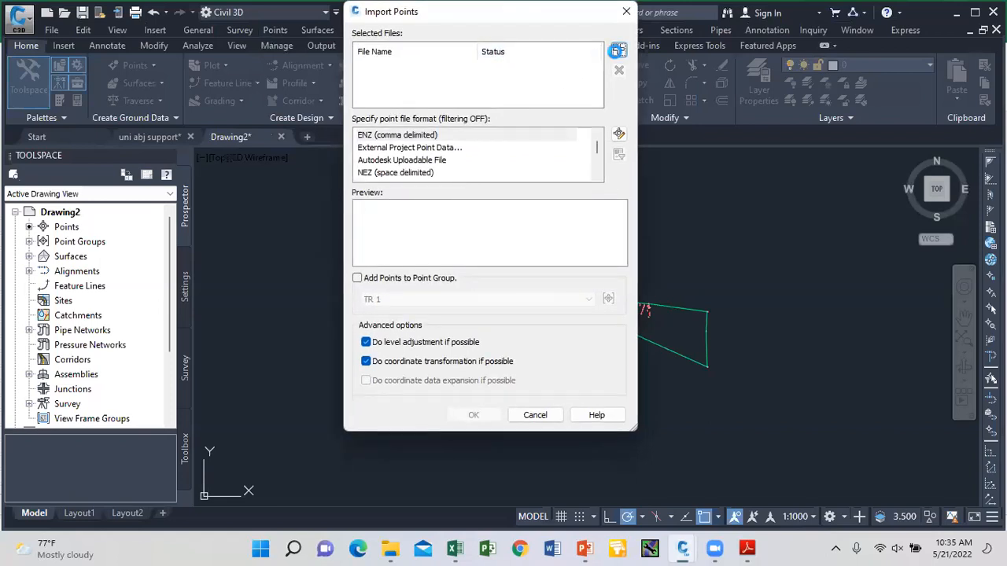
{"action": "left_click", "coordinate": [618, 53]}
{"action": "scroll", "coordinate": [405, 369], "scroll_direction": "down", "scroll_amount": 1}
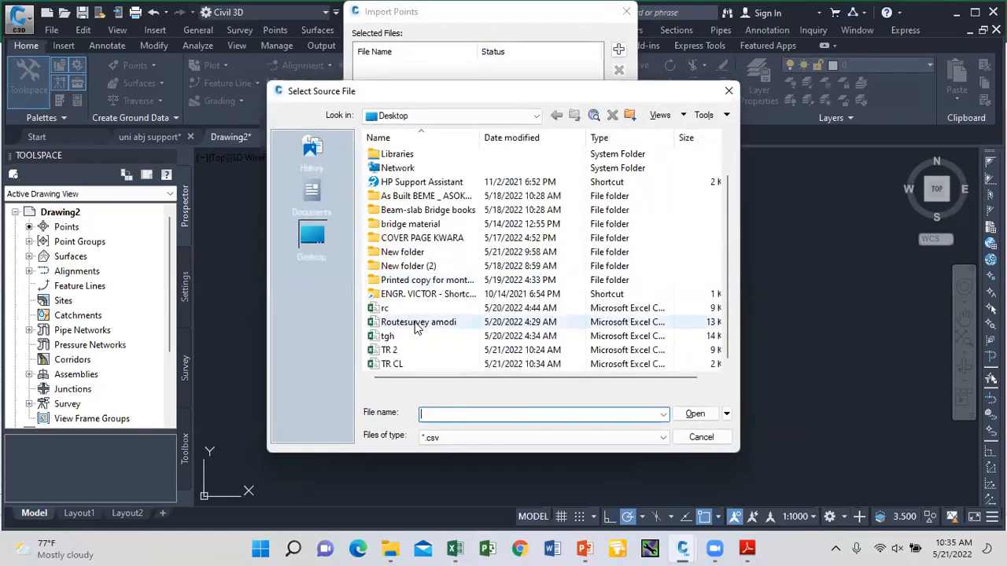
{"action": "left_click", "coordinate": [393, 364]}
{"action": "left_click", "coordinate": [678, 413]}
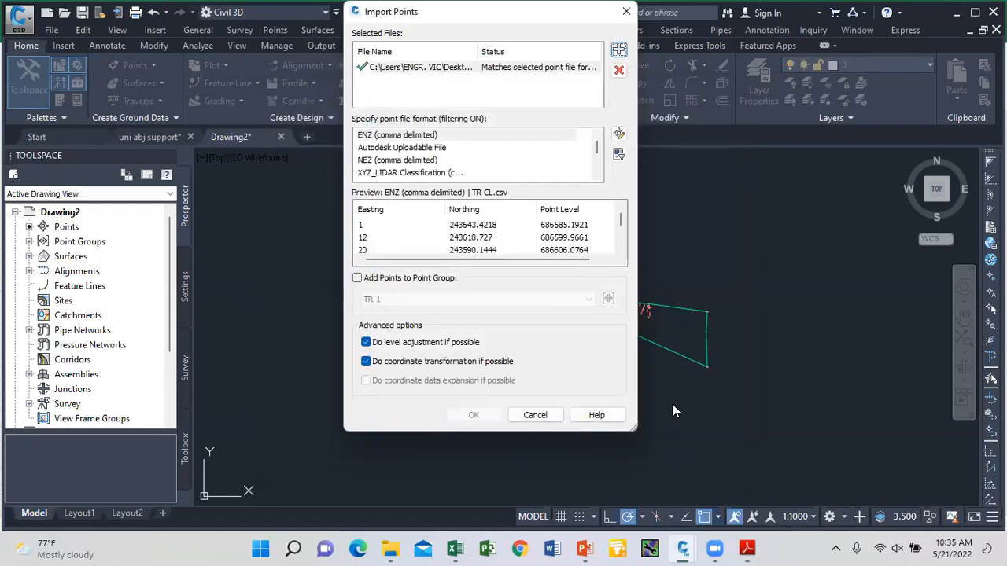
Step: Import the points in PENZD (comma delimited) format into a new point group TR CL, using the next point number for all duplicates
{"action": "left_click", "coordinate": [598, 175]}
{"action": "left_click", "coordinate": [598, 175]}
{"action": "left_click", "coordinate": [395, 173]}
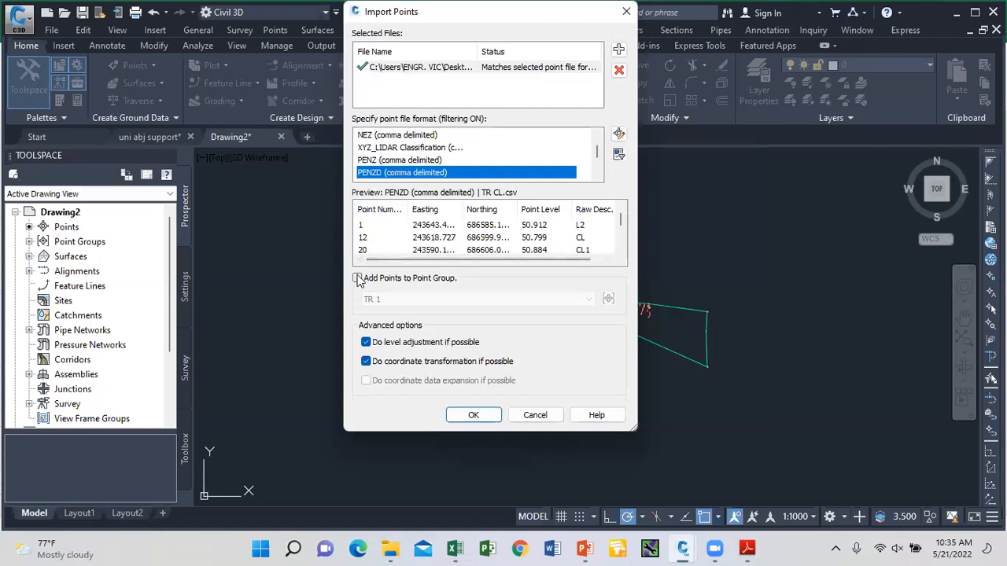
{"action": "left_click", "coordinate": [358, 279]}
{"action": "left_click", "coordinate": [608, 299]}
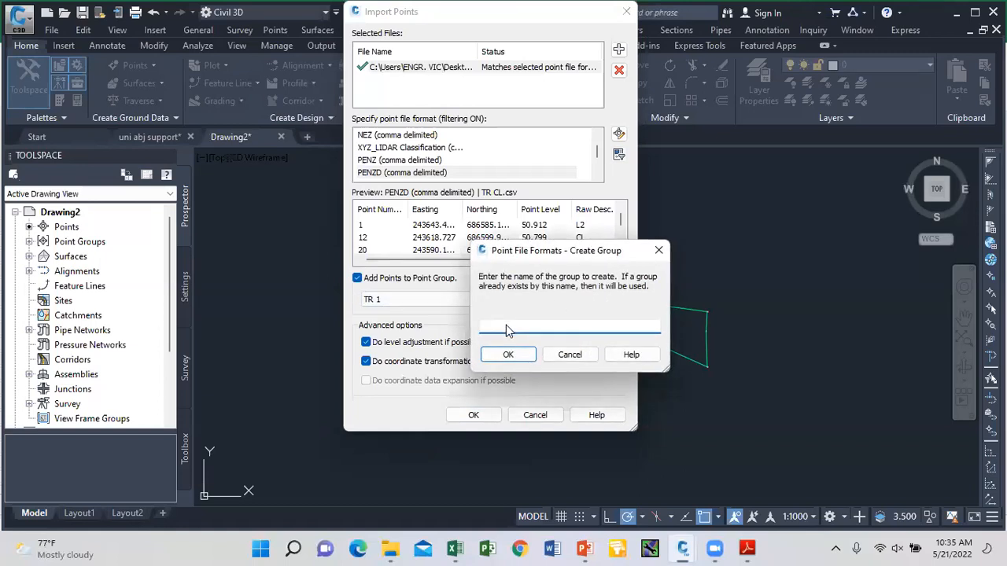
{"action": "type", "text": "TR CL"}
{"action": "left_click", "coordinate": [508, 355]}
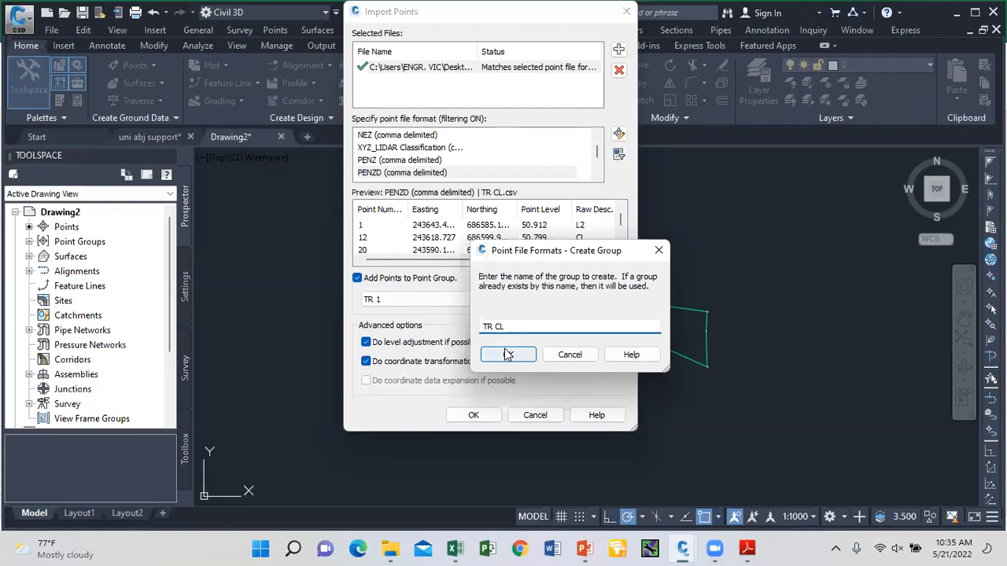
{"action": "left_click", "coordinate": [474, 415]}
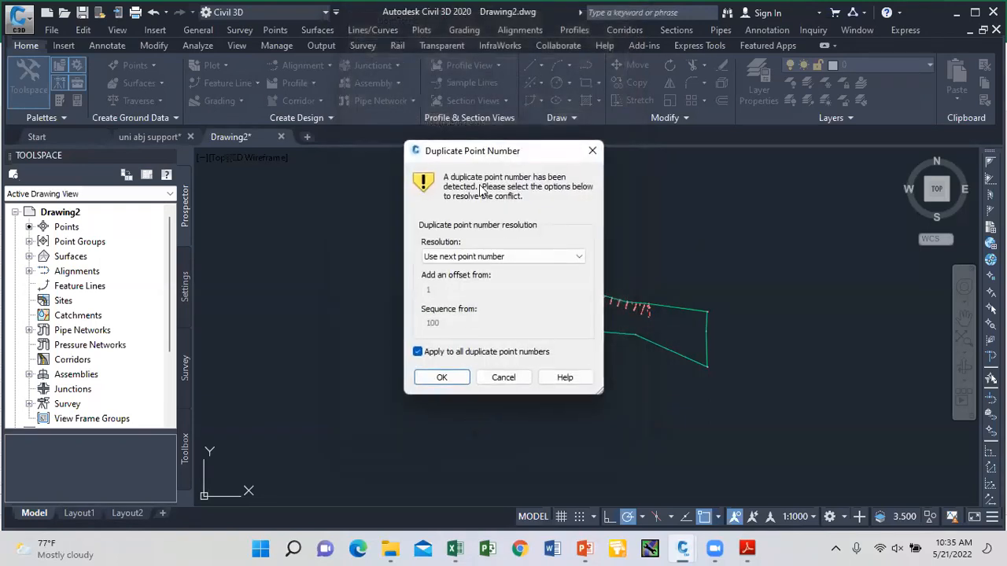
{"action": "left_click", "coordinate": [435, 384]}
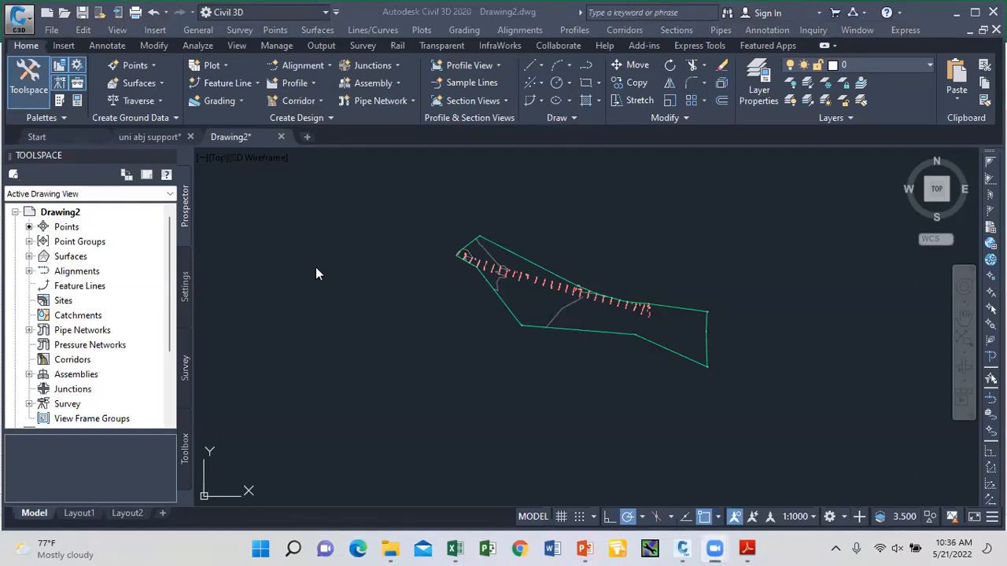
Step: Open the properties of the TR 1 point group and set its point style to <none>
{"action": "left_click", "coordinate": [270, 258]}
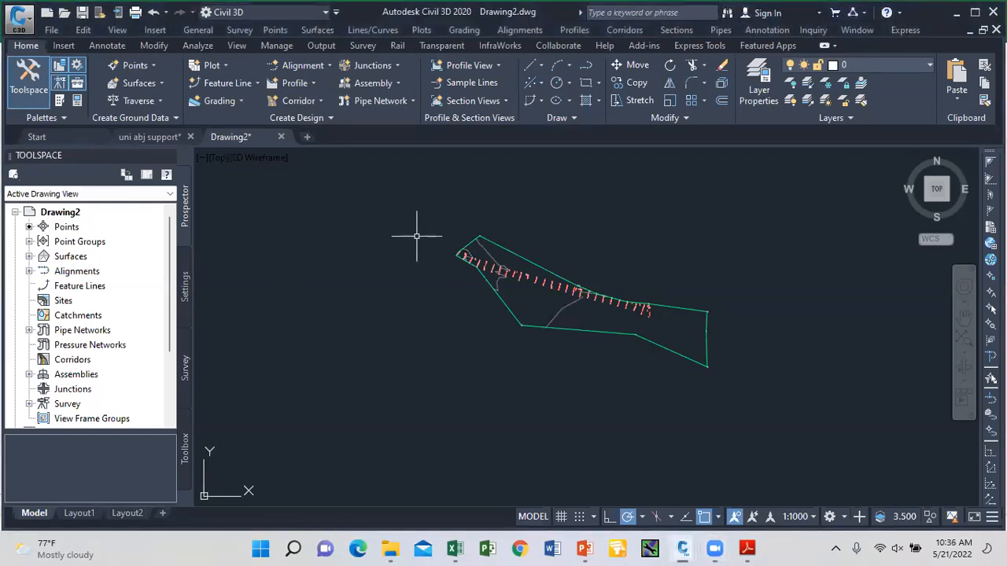
{"action": "scroll", "coordinate": [483, 270], "scroll_direction": "up", "scroll_amount": 2}
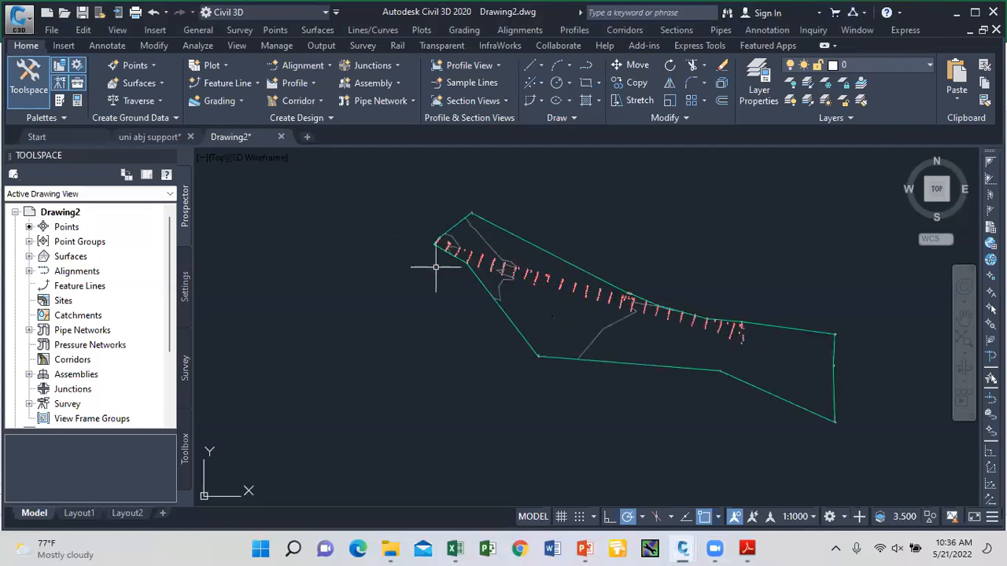
{"action": "left_click", "coordinate": [26, 242]}
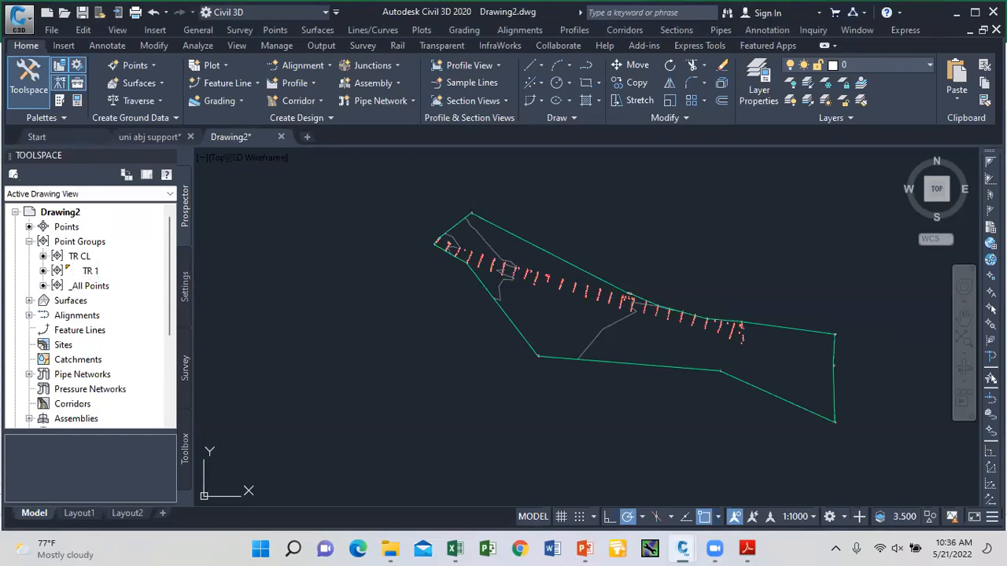
{"action": "left_click", "coordinate": [91, 271]}
{"action": "left_click", "coordinate": [83, 256]}
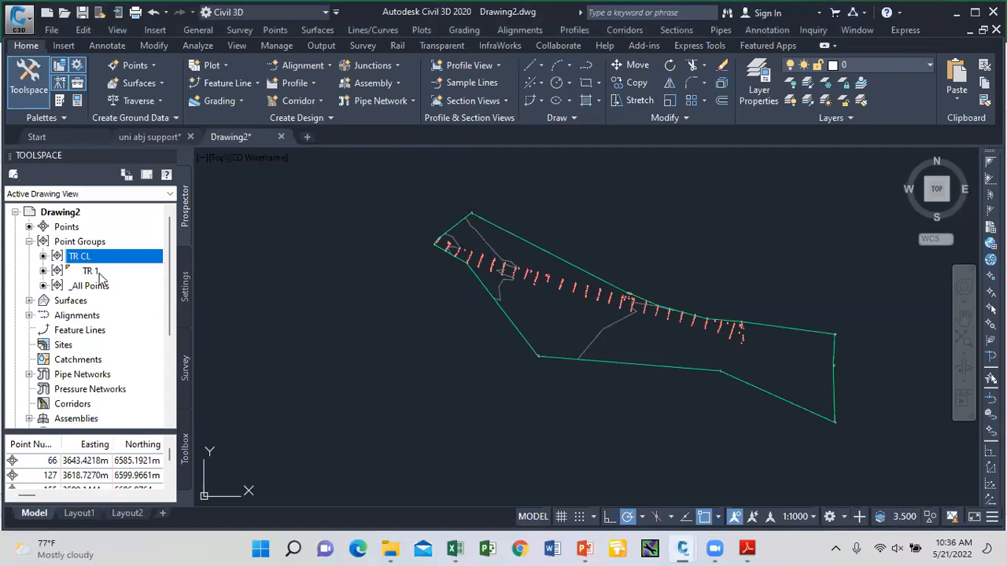
{"action": "left_click", "coordinate": [99, 274]}
{"action": "right_click", "coordinate": [99, 274]}
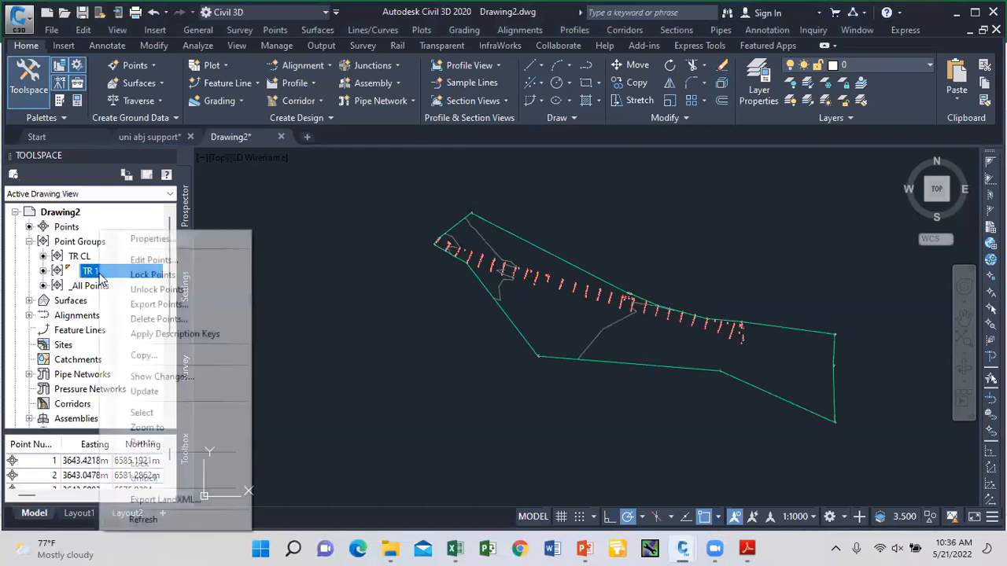
{"action": "left_click", "coordinate": [148, 239]}
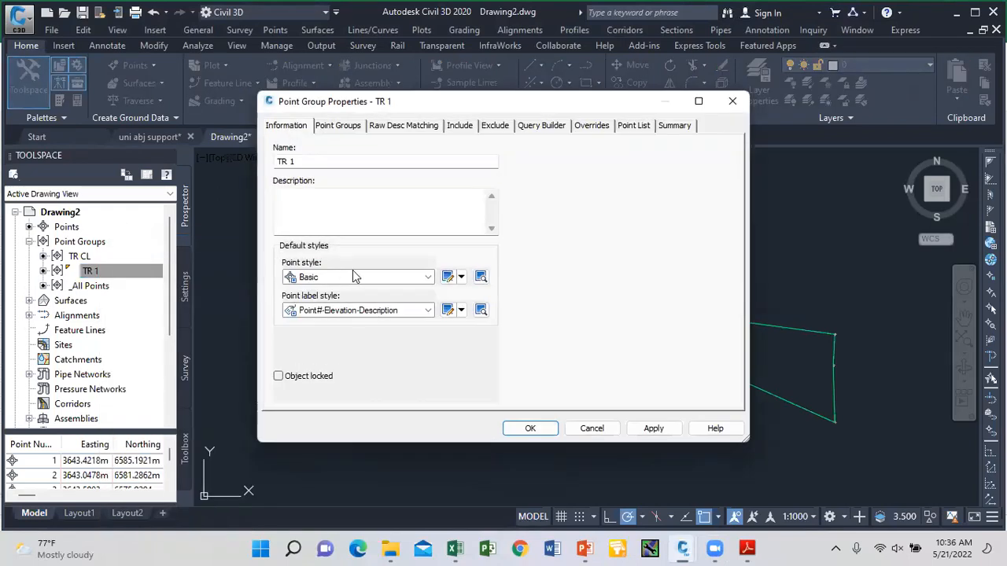
{"action": "left_click", "coordinate": [427, 277]}
{"action": "scroll", "coordinate": [330, 315], "scroll_direction": "up", "scroll_amount": 1}
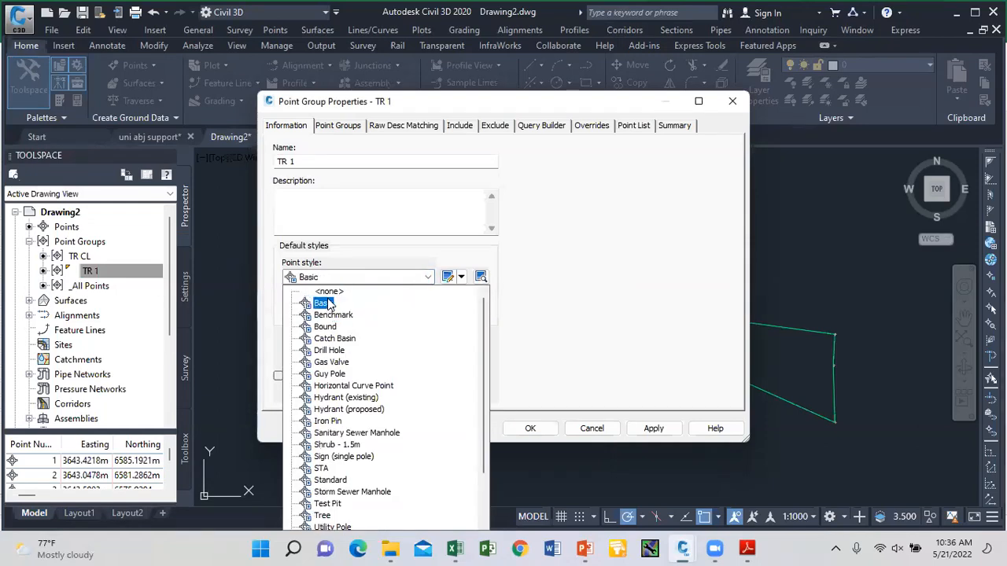
{"action": "left_click", "coordinate": [328, 295]}
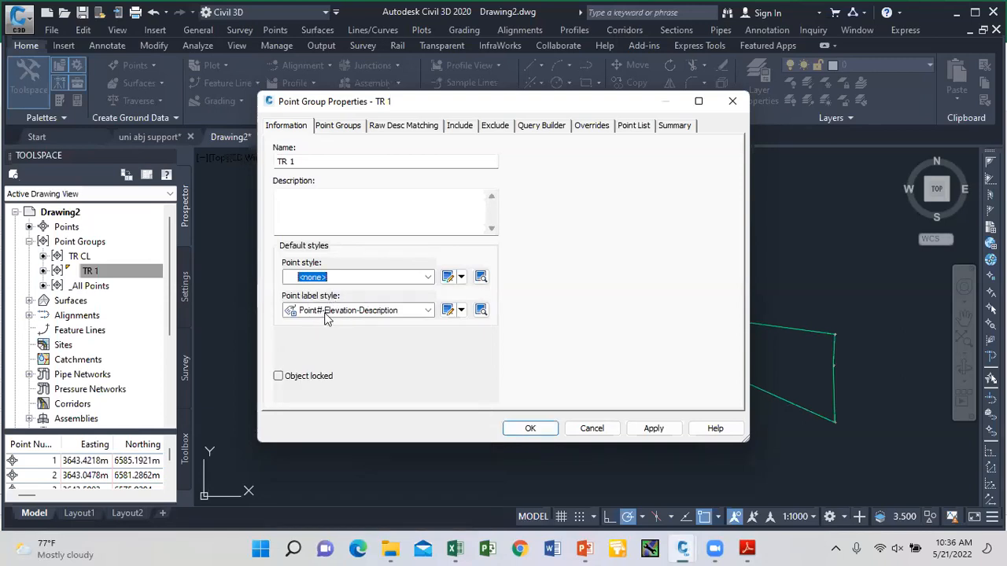
Step: Set the TR 1 group's point label style to <none>, apply the change, and inspect the remaining centreline points
{"action": "left_click", "coordinate": [425, 312]}
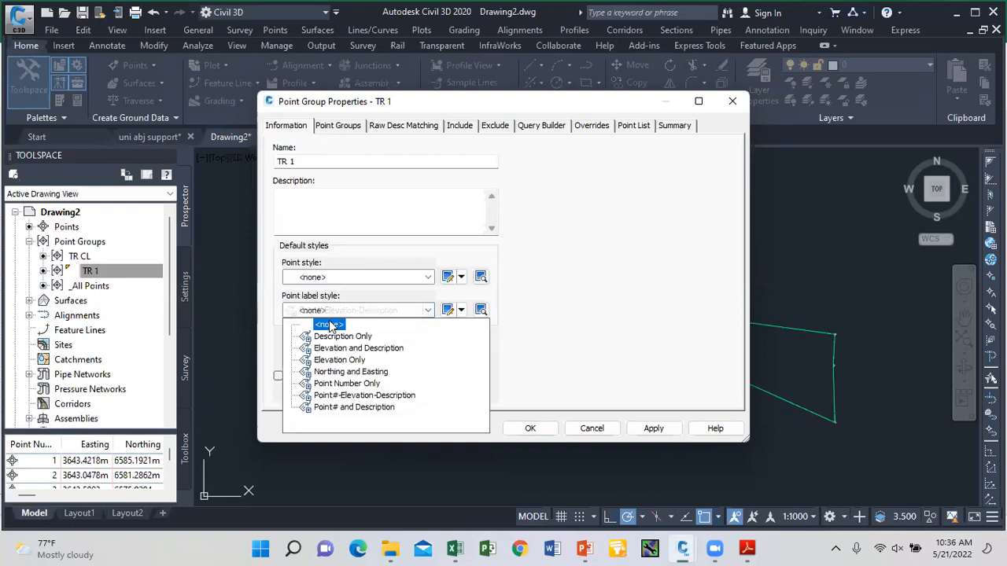
{"action": "left_click", "coordinate": [332, 326]}
{"action": "left_click", "coordinate": [636, 431]}
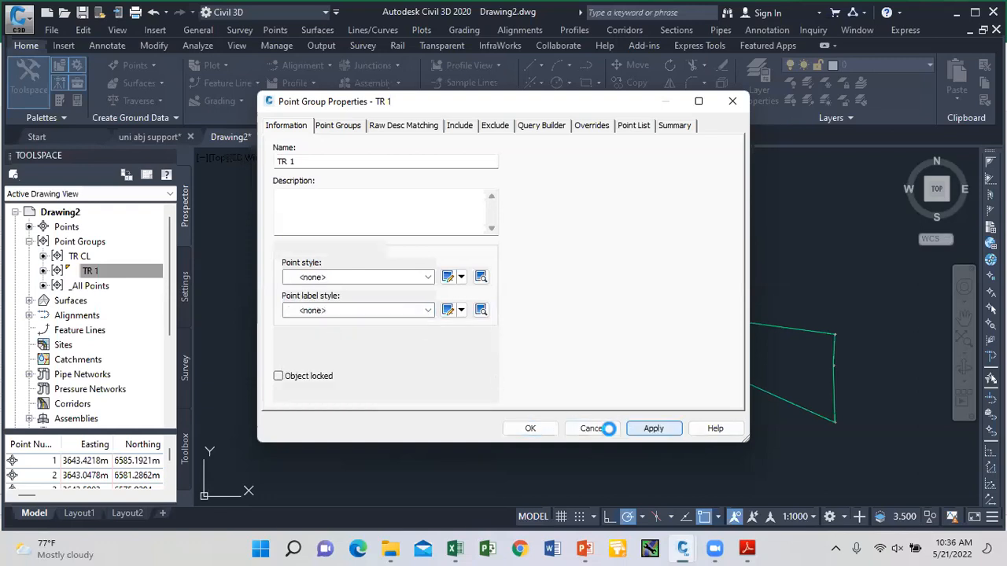
{"action": "left_click", "coordinate": [546, 432]}
{"action": "scroll", "coordinate": [464, 256], "scroll_direction": "up", "scroll_amount": 3}
{"action": "scroll", "coordinate": [396, 237], "scroll_direction": "down", "scroll_amount": 3}
{"action": "scroll", "coordinate": [584, 288], "scroll_direction": "up", "scroll_amount": 3}
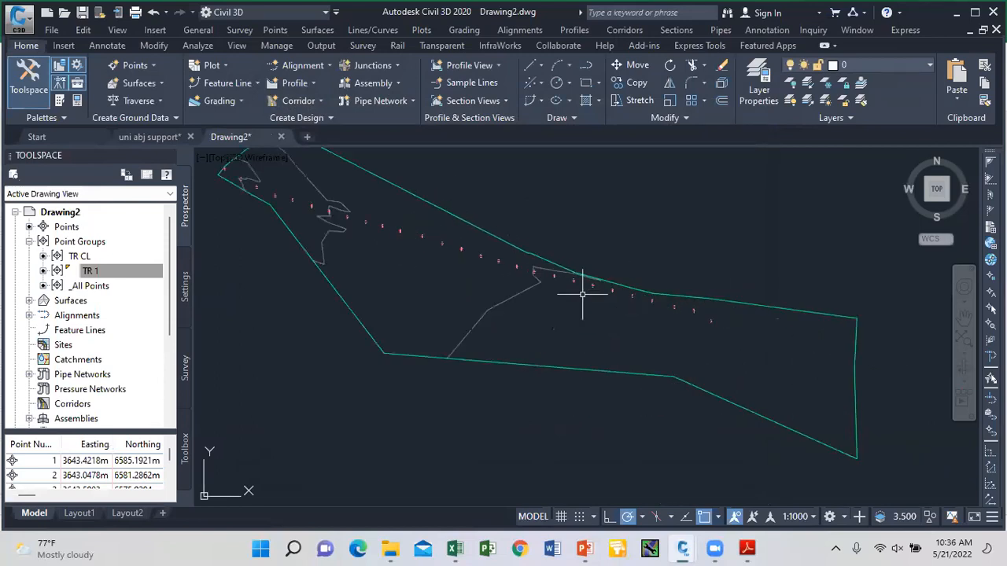
{"action": "scroll", "coordinate": [532, 288], "scroll_direction": "down", "scroll_amount": 3}
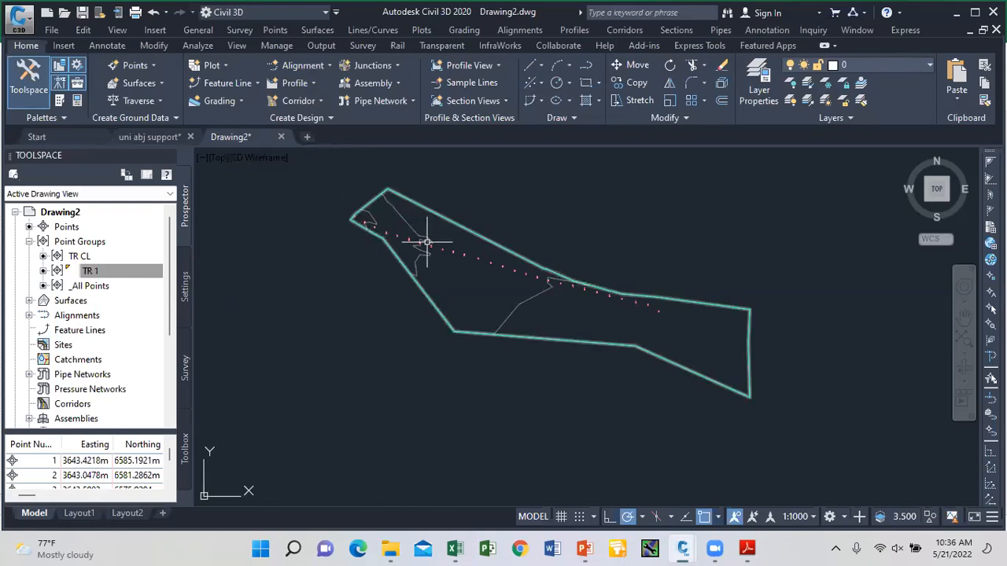
{"action": "scroll", "coordinate": [667, 309], "scroll_direction": "up", "scroll_amount": 2}
{"action": "scroll", "coordinate": [665, 305], "scroll_direction": "down", "scroll_amount": 2}
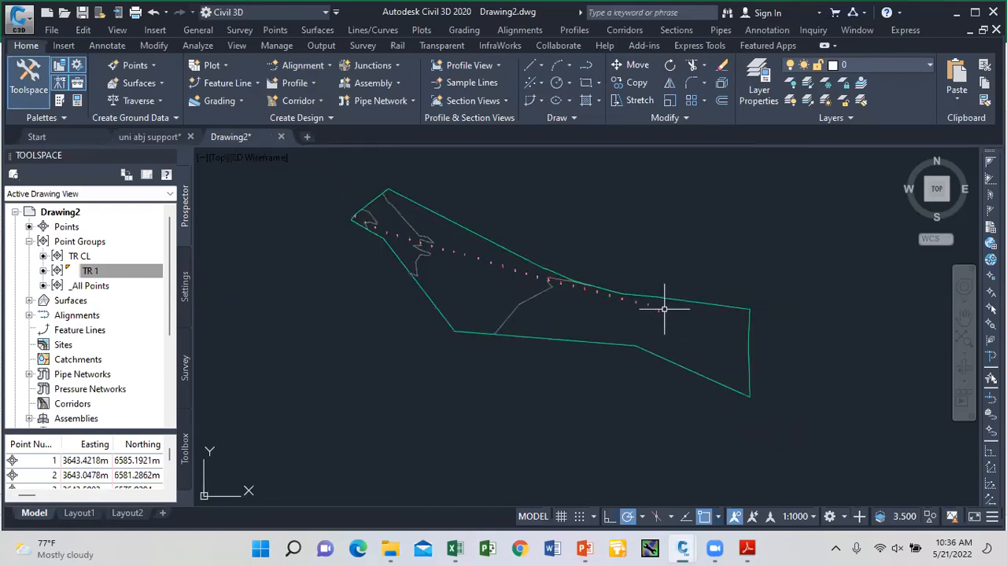
Step: Create a new drawing and load TR 2 from the Desktop as the source file for importing points
{"action": "left_click", "coordinate": [307, 137]}
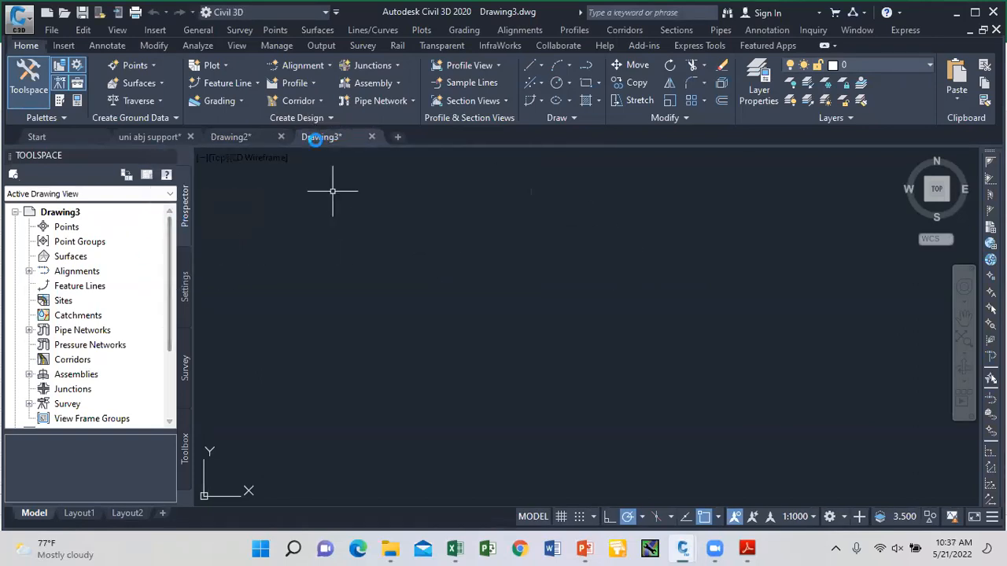
{"action": "left_click", "coordinate": [275, 30]}
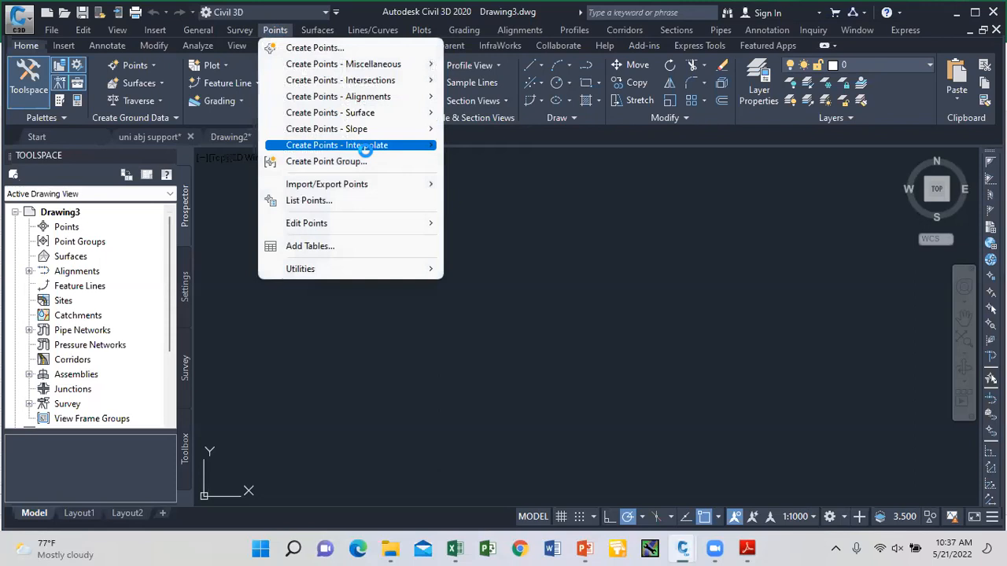
{"action": "mouse_move", "coordinate": [417, 184]}
{"action": "left_click", "coordinate": [476, 182]}
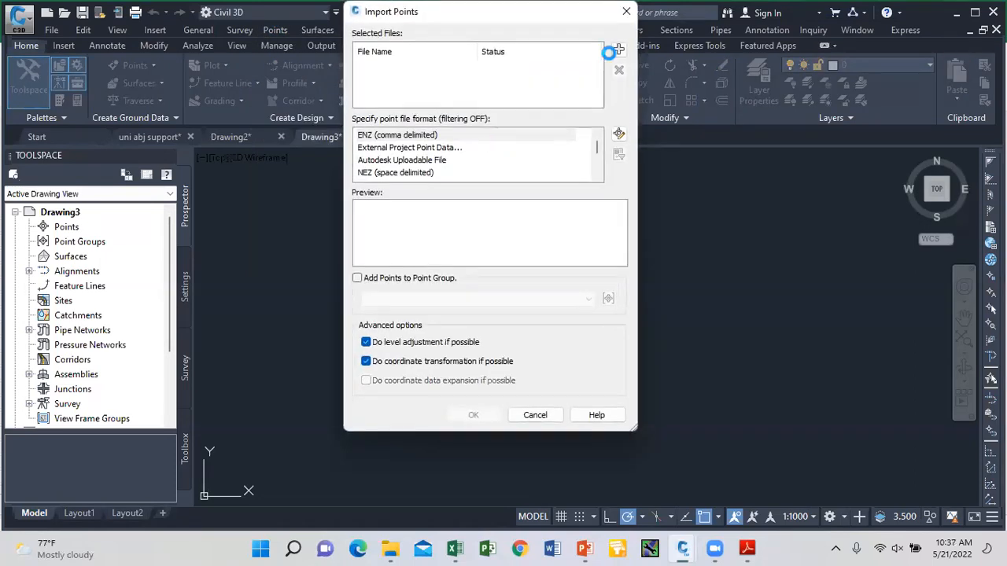
{"action": "left_click", "coordinate": [619, 50]}
{"action": "scroll", "coordinate": [403, 337], "scroll_direction": "down", "scroll_amount": 1}
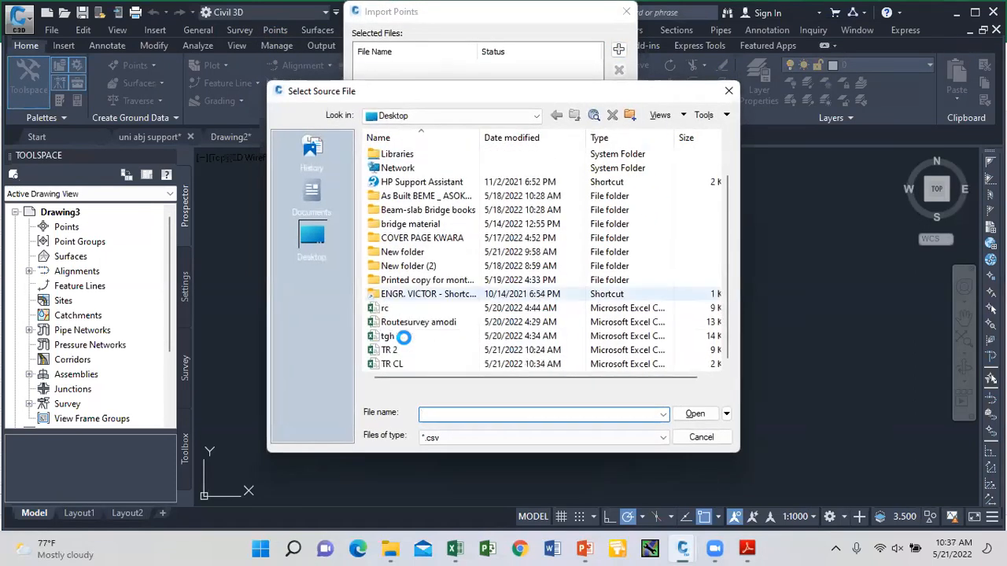
{"action": "left_click", "coordinate": [401, 349]}
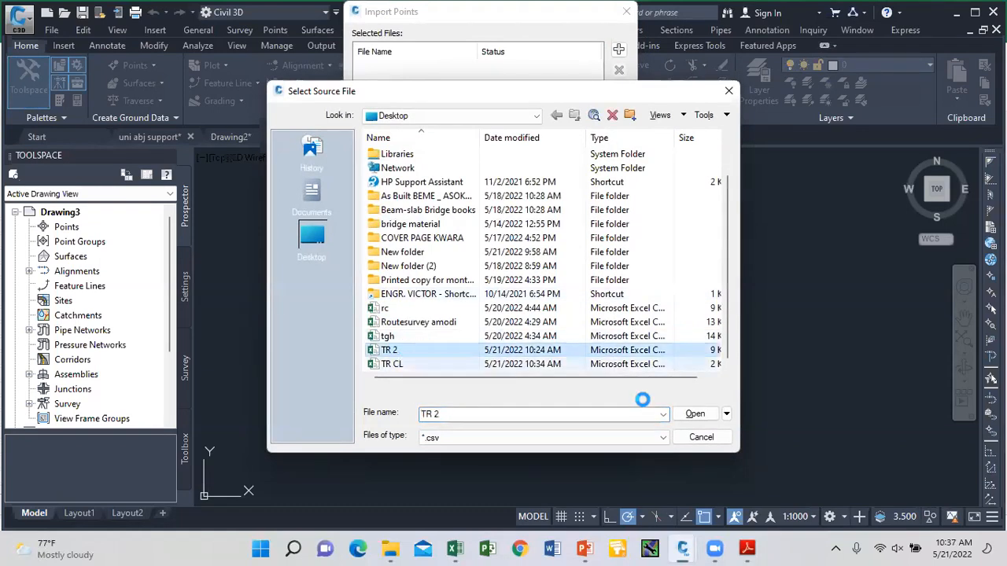
{"action": "left_click", "coordinate": [685, 413]}
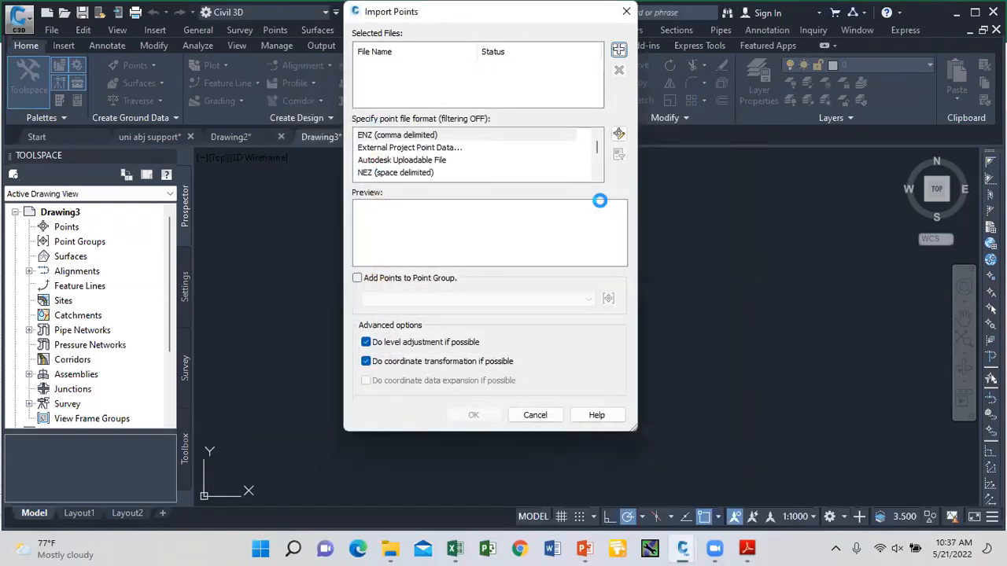
Step: Import the TR 2 points in PENZD (comma delimited) format into a new point group named TR ALL POINY
{"action": "left_click", "coordinate": [596, 175]}
{"action": "left_click", "coordinate": [597, 175]}
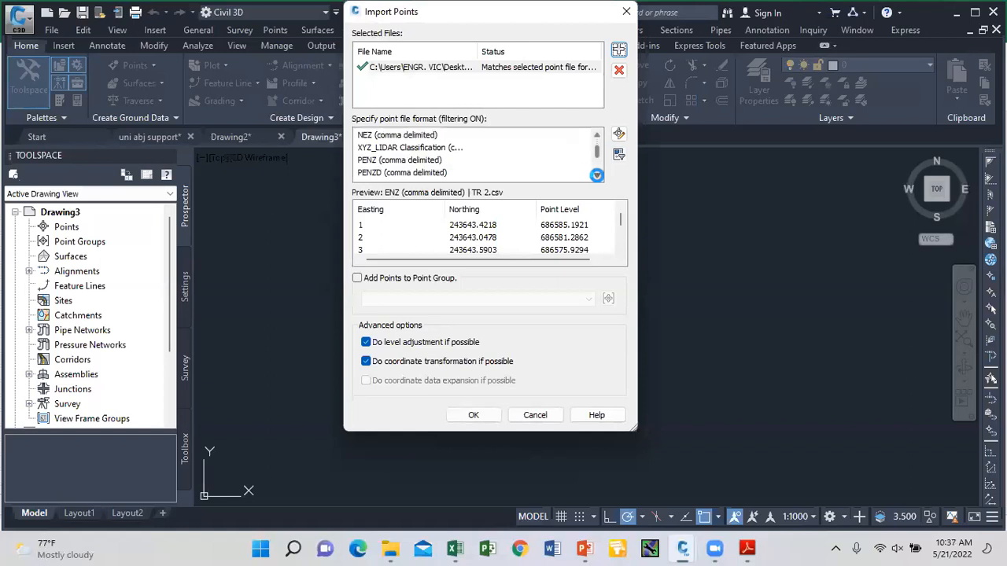
{"action": "left_click", "coordinate": [431, 172]}
{"action": "left_click", "coordinate": [358, 277]}
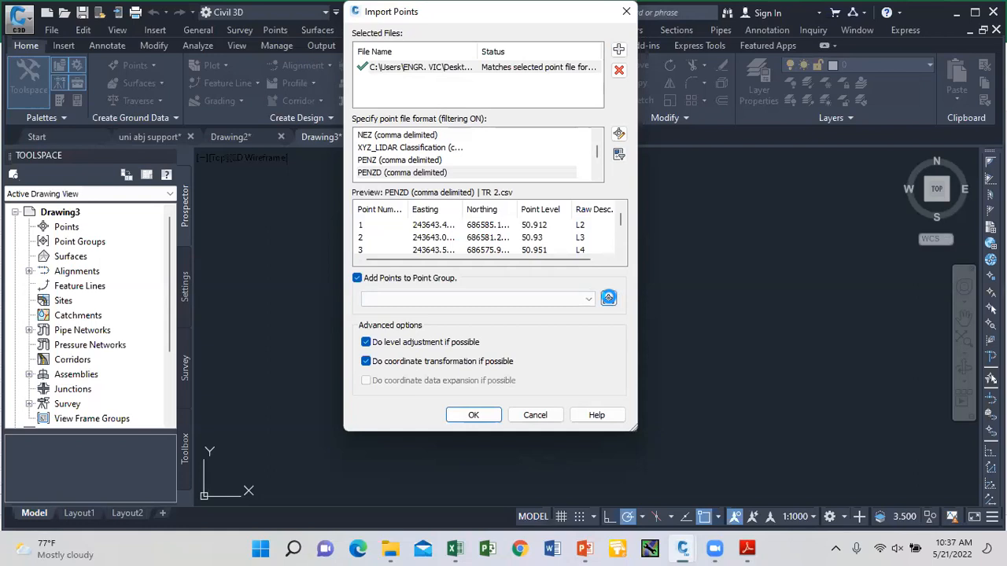
{"action": "left_click", "coordinate": [608, 297]}
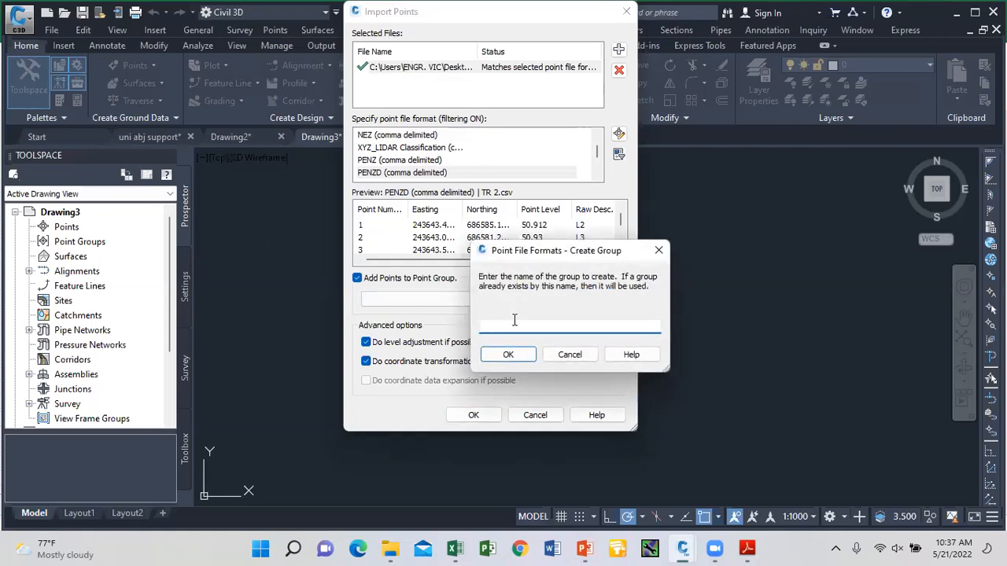
{"action": "type", "text": "TR ALL POINY"}
{"action": "left_click", "coordinate": [508, 354]}
{"action": "left_click", "coordinate": [485, 419]}
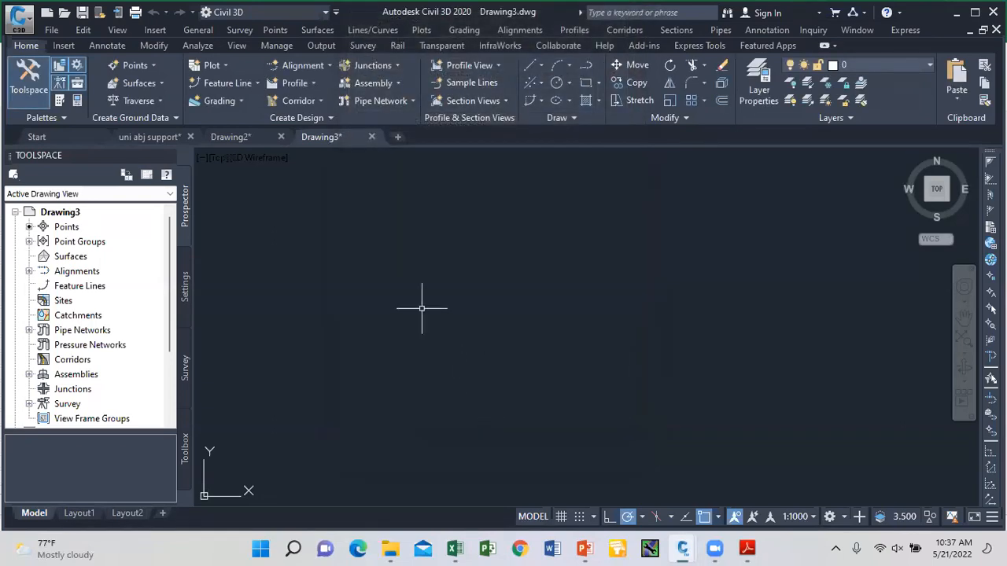
Step: Bring the imported points into view and open the TR ALL POINT group's properties from the point at the alignment's northwest end
{"action": "type", "text": "z"}
{"action": "key", "text": "Return"}
{"action": "type", "text": "e"}
{"action": "key", "text": "Return"}
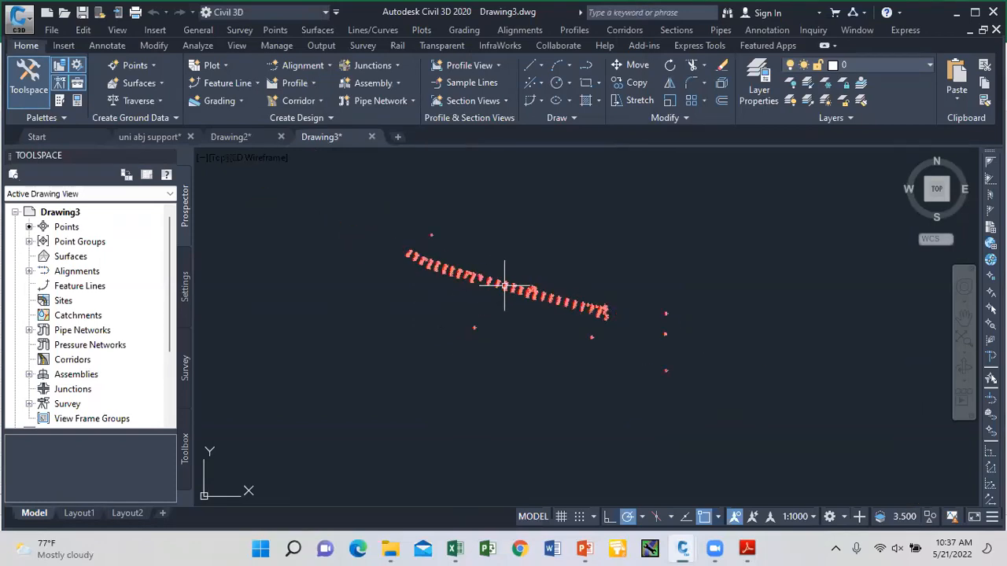
{"action": "scroll", "coordinate": [417, 273], "scroll_direction": "up", "scroll_amount": 2}
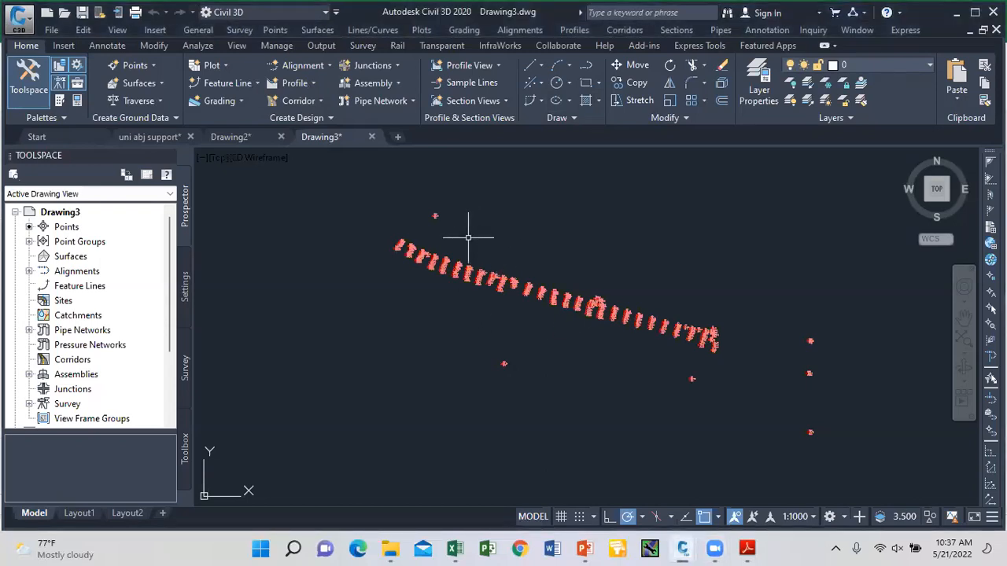
{"action": "scroll", "coordinate": [405, 242], "scroll_direction": "up", "scroll_amount": 4}
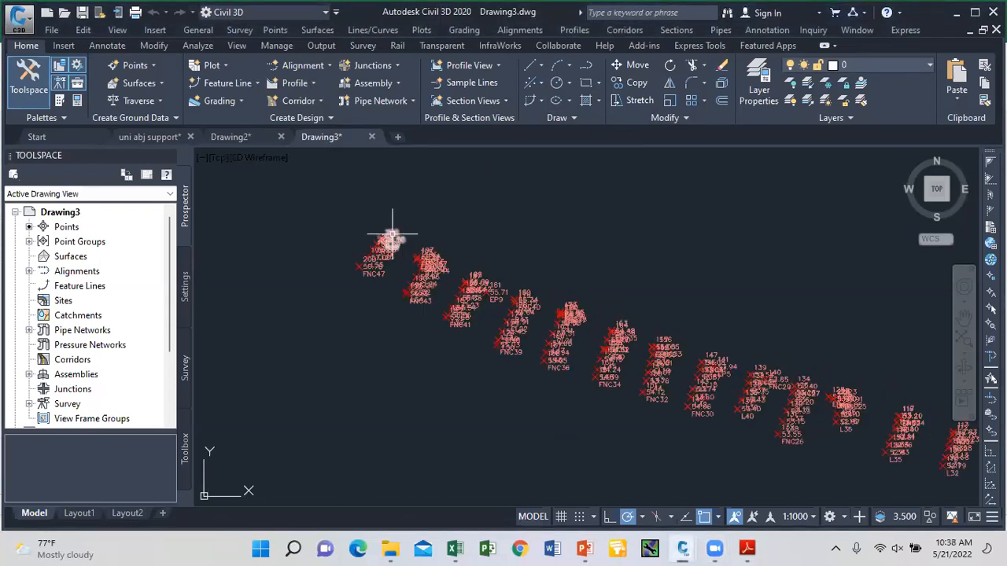
{"action": "left_click", "coordinate": [382, 229]}
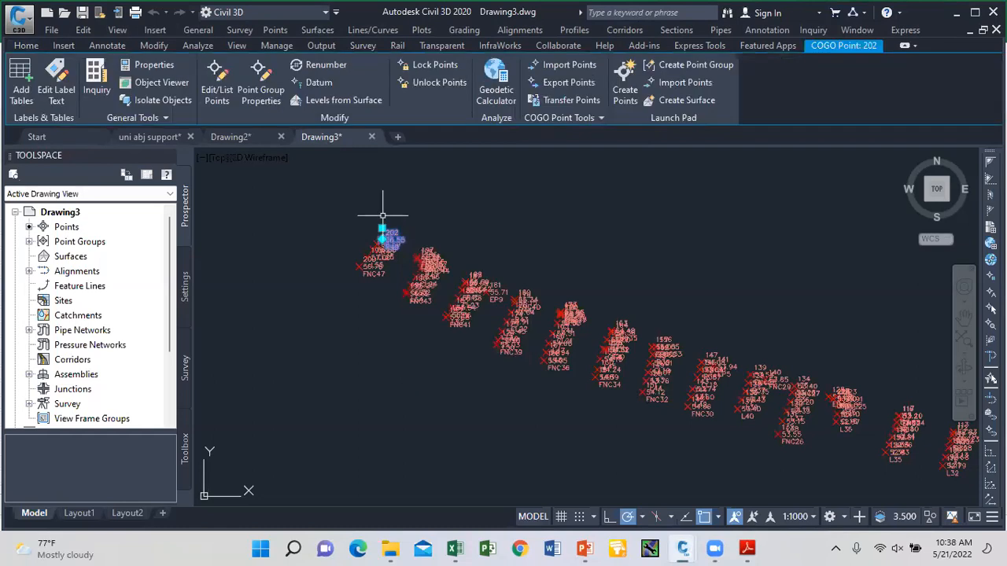
{"action": "left_click", "coordinate": [268, 102]}
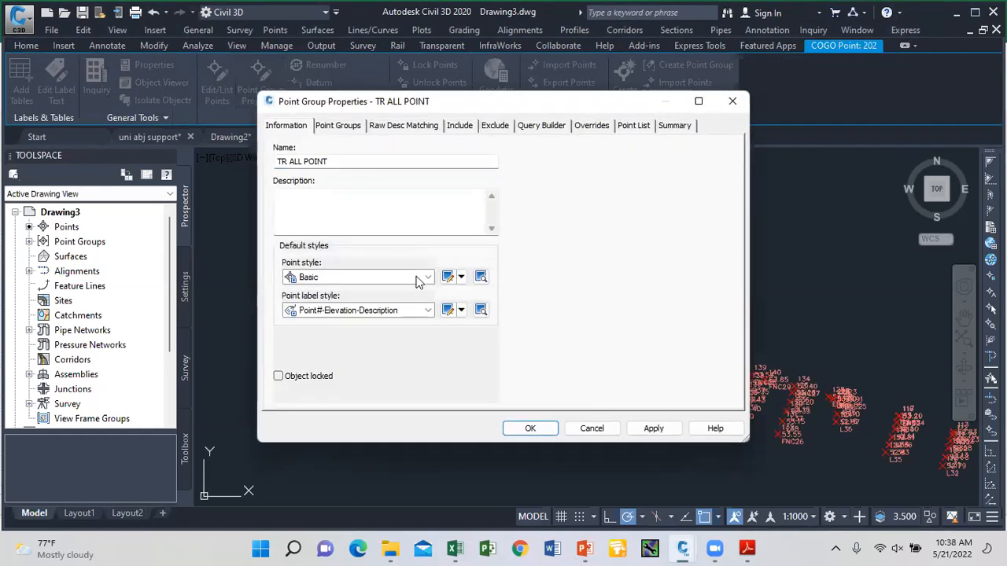
Step: Edit the Basic point style to use a 0.5 mm marker with a circle added around it, and save the style
{"action": "left_click", "coordinate": [447, 277]}
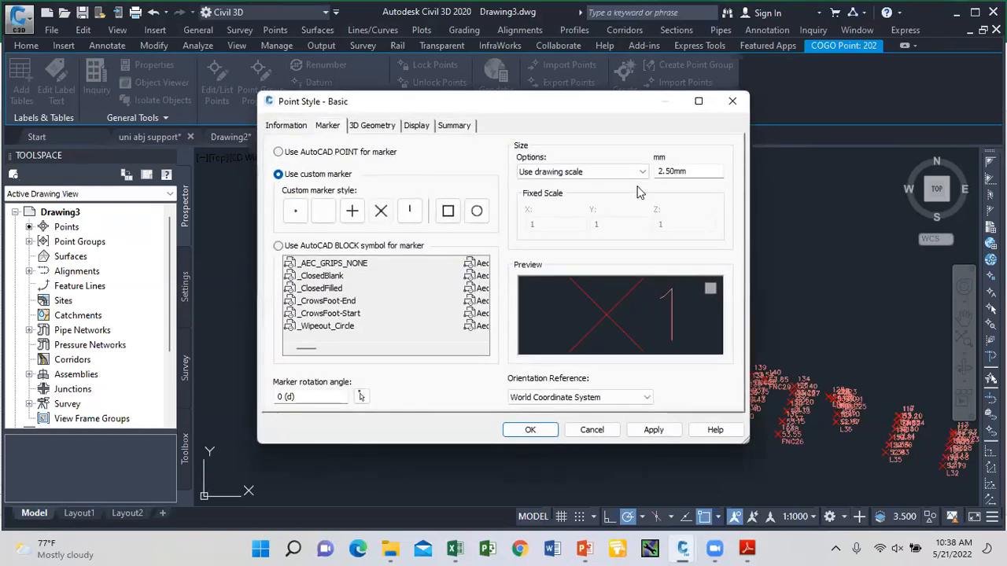
{"action": "double_click", "coordinate": [680, 173]}
{"action": "type", "text": "0.5"}
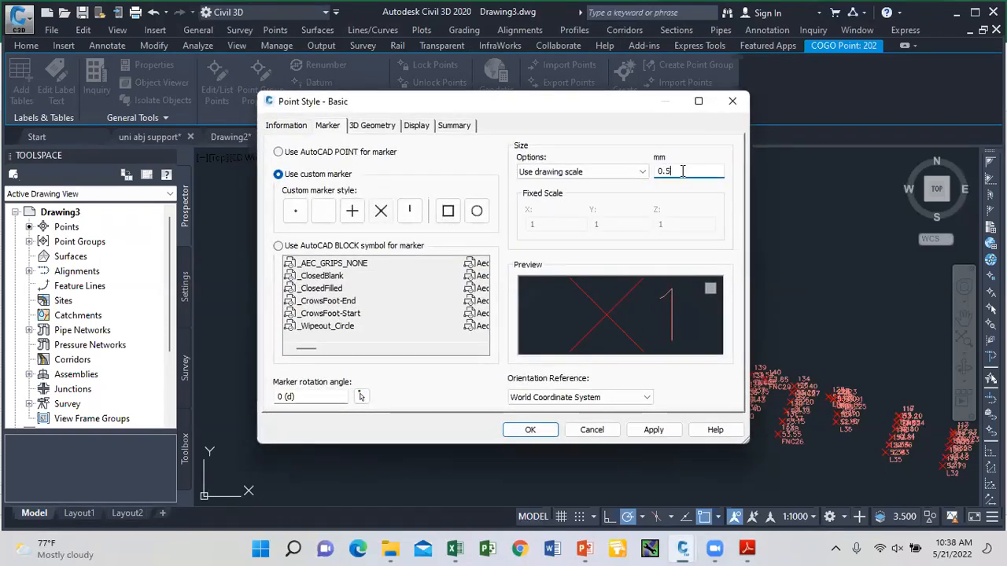
{"action": "left_click", "coordinate": [476, 211]}
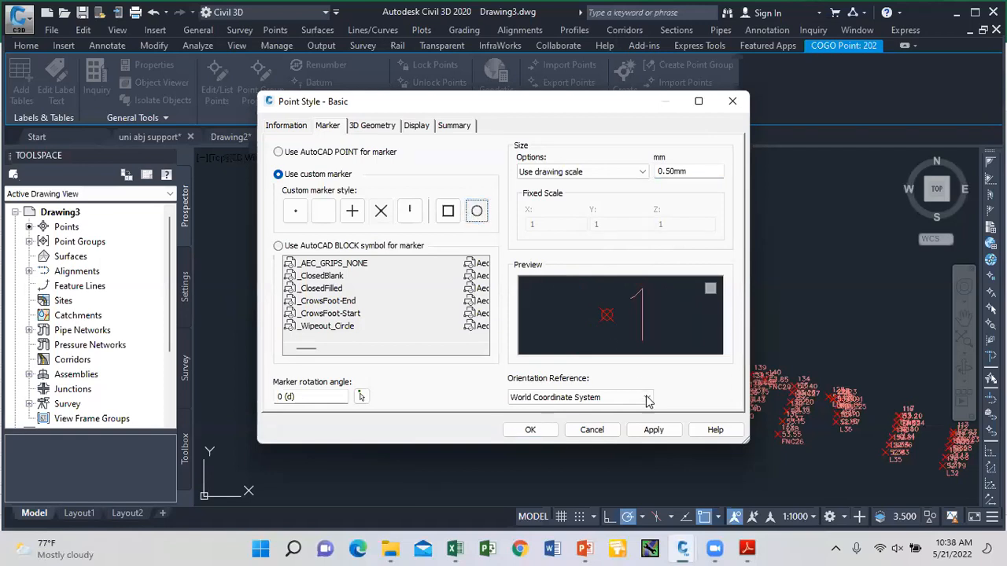
{"action": "left_click", "coordinate": [653, 429]}
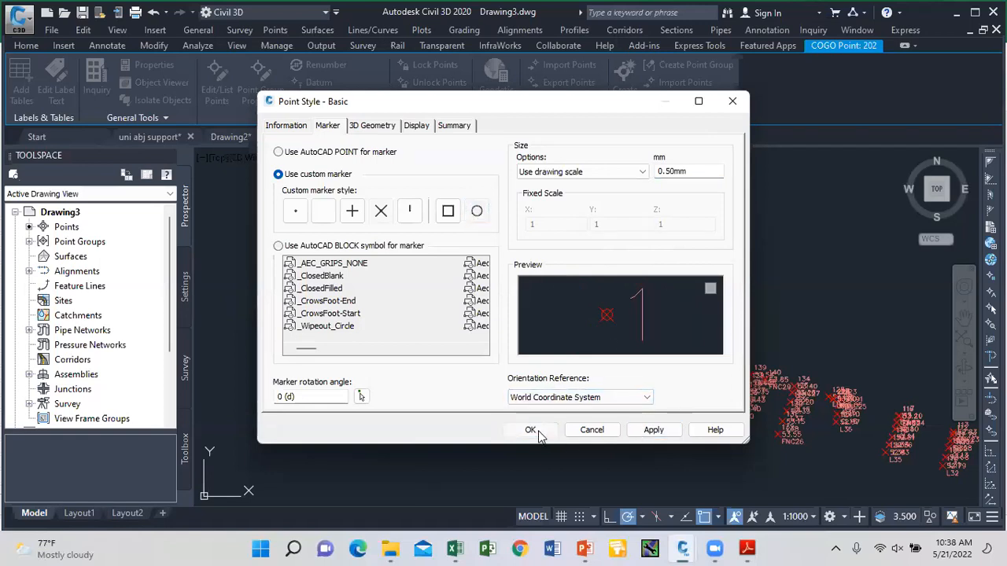
{"action": "left_click", "coordinate": [530, 430]}
Step: Open the Point#-Elevation-Description label style for editing and set the Point Description text height to 0.5 mm
{"action": "left_click", "coordinate": [446, 311]}
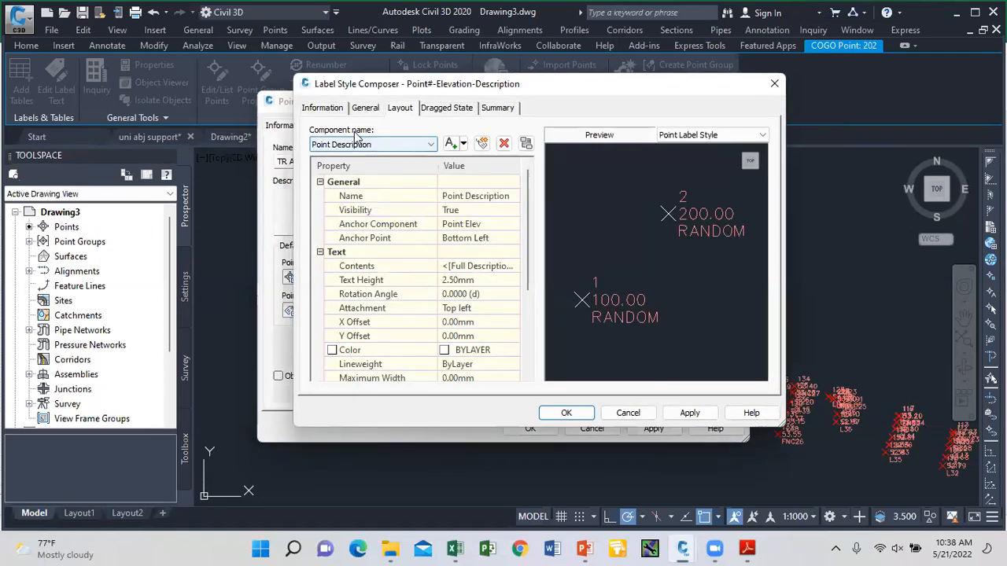
{"action": "left_click", "coordinate": [393, 148]}
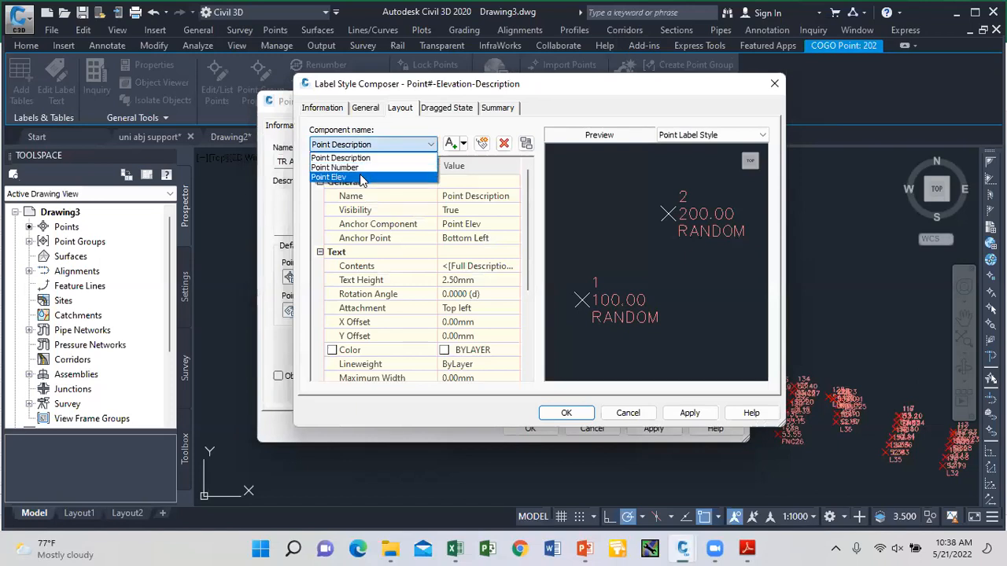
{"action": "left_click", "coordinate": [365, 158]}
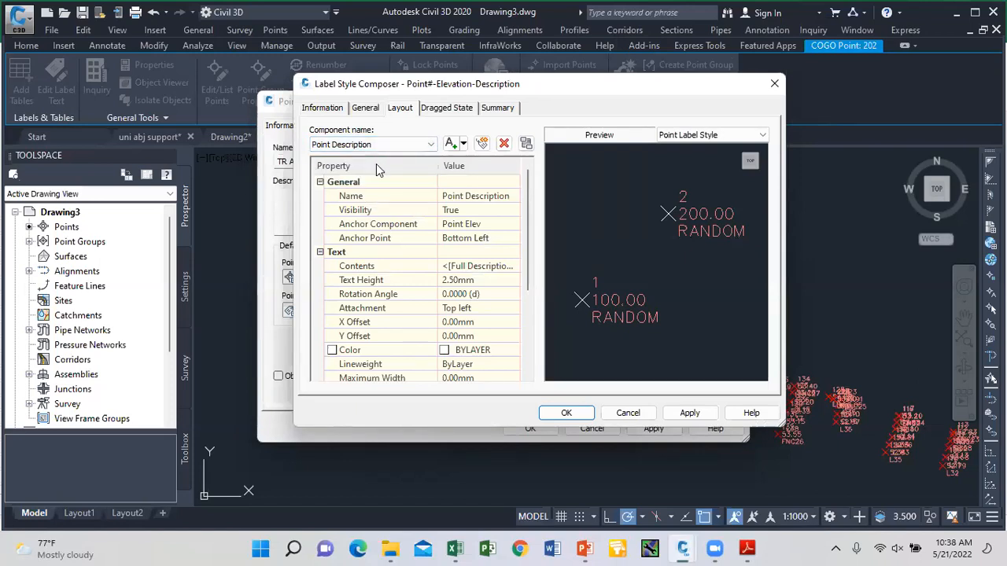
{"action": "left_click", "coordinate": [468, 280]}
{"action": "type", "text": "0"}
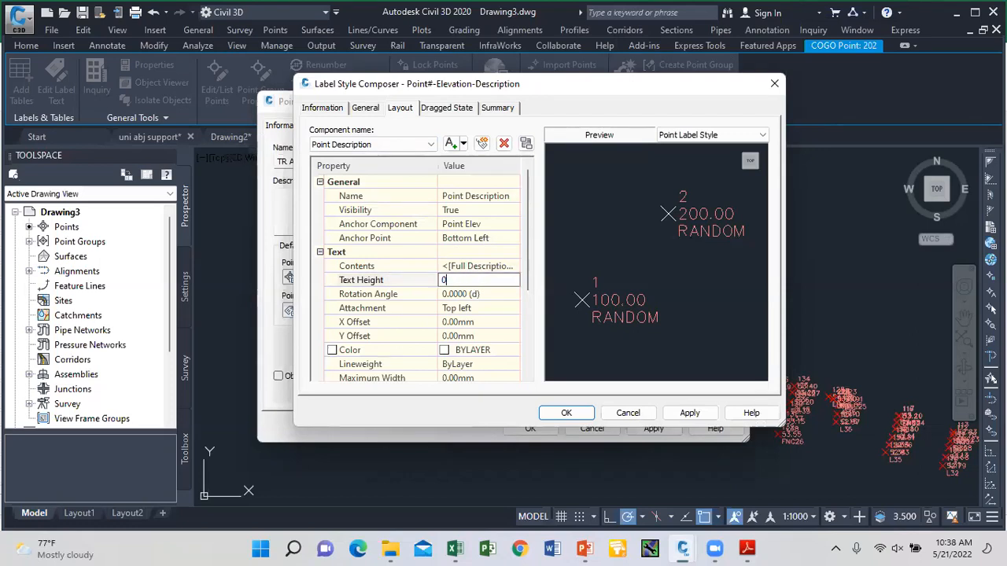
{"action": "type", "text": ".6"}
Step: Set the Point Number component's text height to 0.5 mm
{"action": "left_click", "coordinate": [417, 144]}
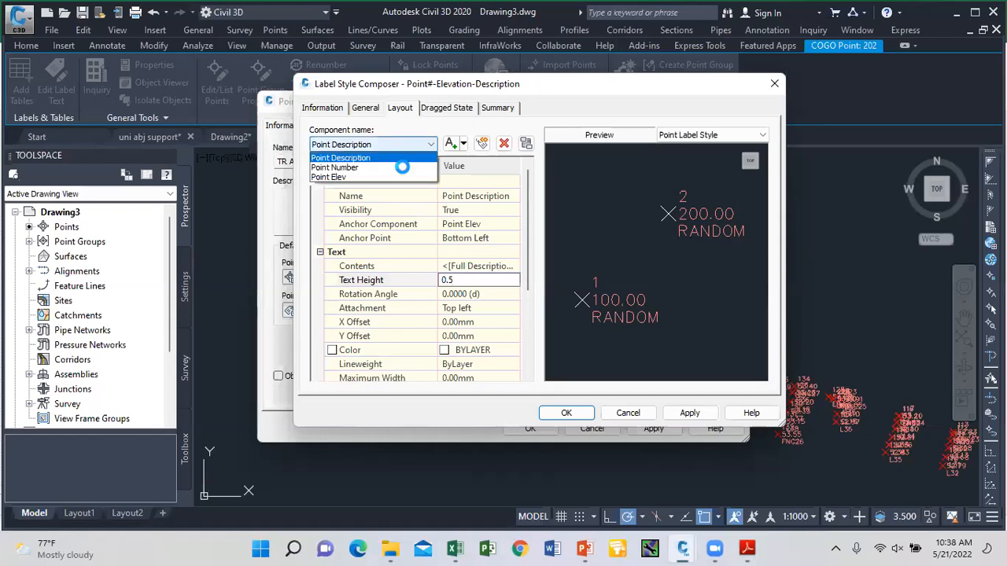
{"action": "left_click", "coordinate": [394, 164]}
{"action": "left_click", "coordinate": [471, 281]}
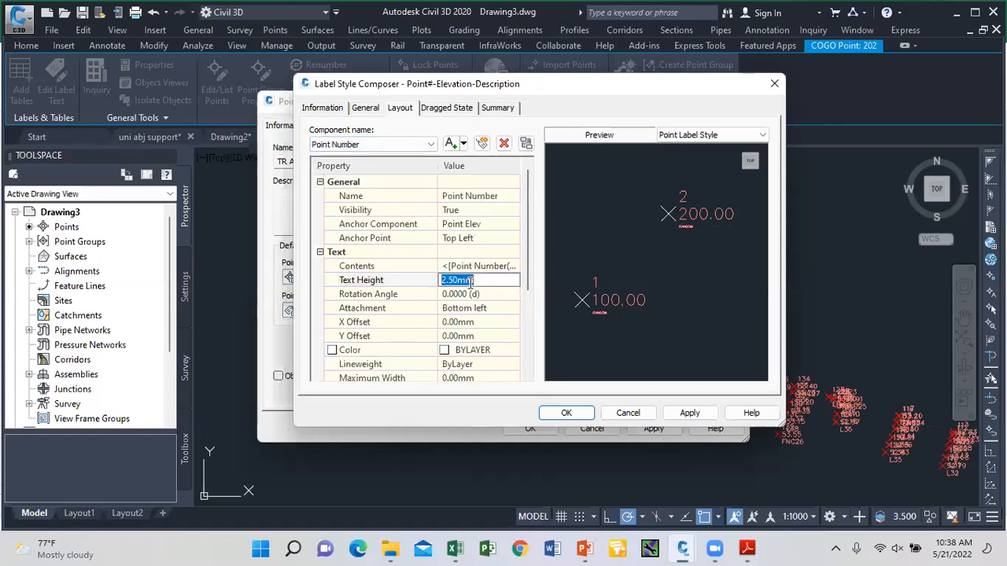
{"action": "type", "text": "0.5"}
Step: Set the Point Elev component's text height to 0.5 mm, then apply the label style and the point group properties
{"action": "left_click", "coordinate": [431, 145]}
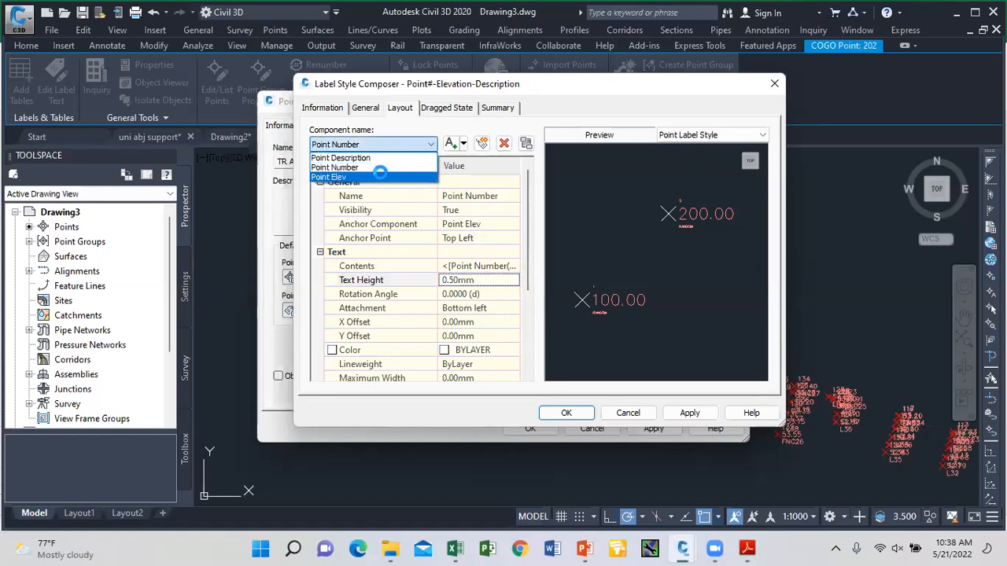
{"action": "left_click", "coordinate": [380, 175]}
{"action": "left_click", "coordinate": [476, 280]}
{"action": "type", "text": "0.5"}
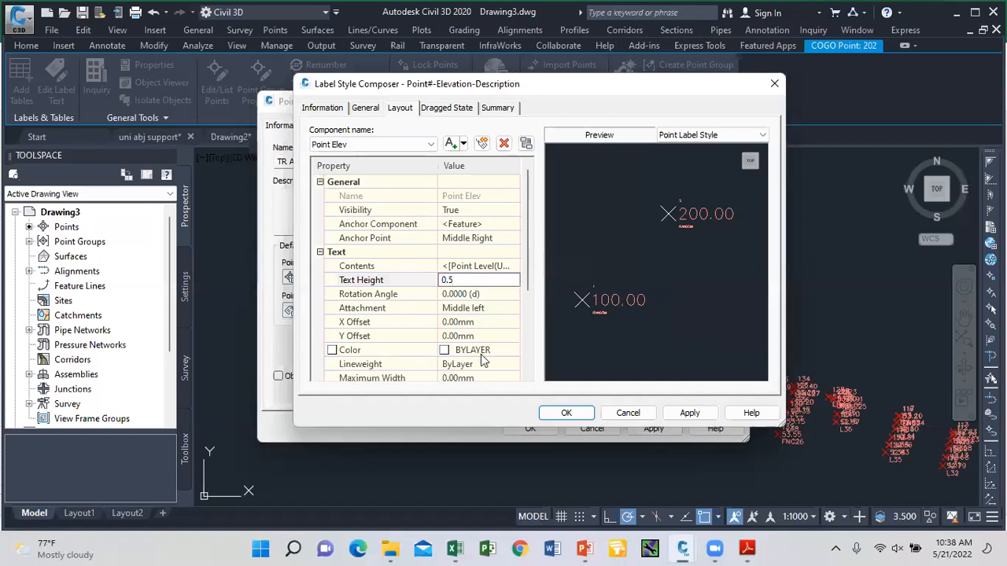
{"action": "left_click", "coordinate": [681, 421]}
{"action": "left_click", "coordinate": [568, 412]}
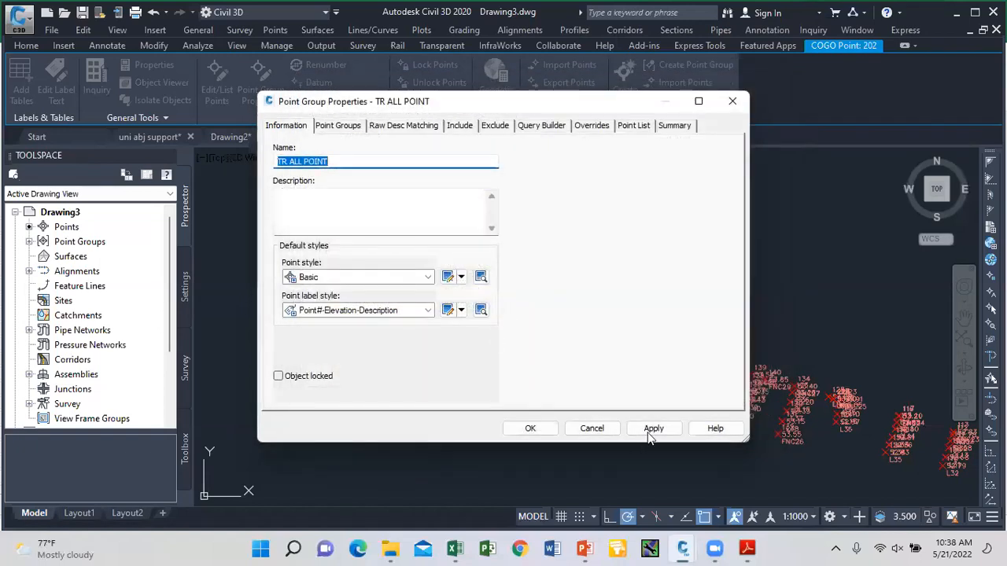
{"action": "left_click", "coordinate": [652, 429]}
{"action": "left_click", "coordinate": [530, 428]}
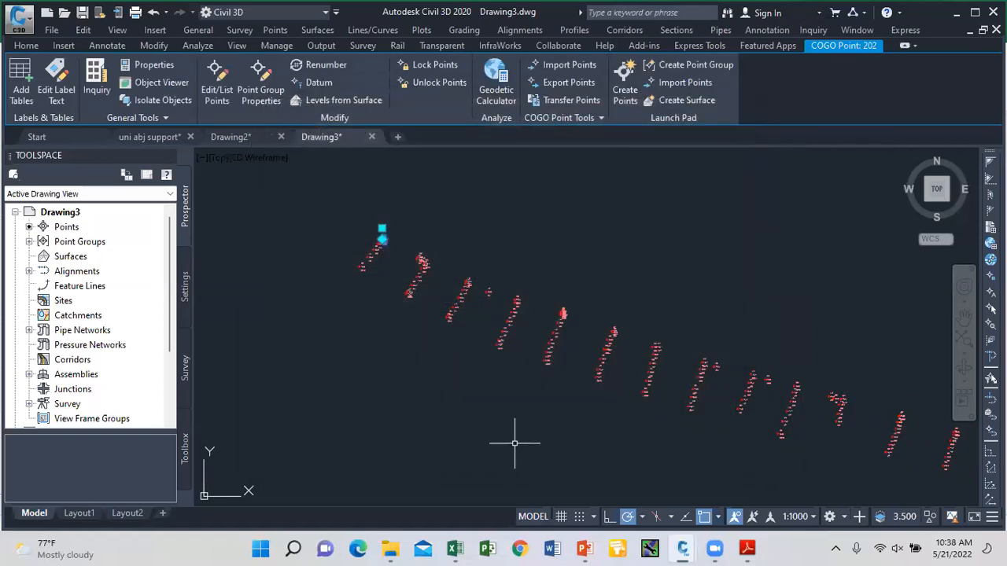
{"action": "key", "text": "Escape"}
{"action": "scroll", "coordinate": [401, 275], "scroll_direction": "down", "scroll_amount": 2}
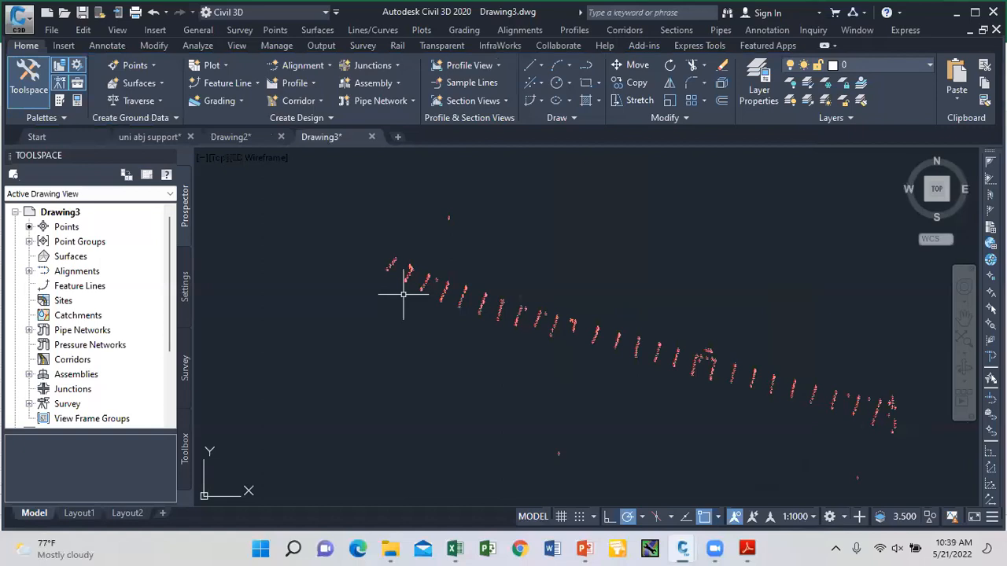
Step: Start another point import and load TR CL from the Desktop as the source file
{"action": "left_click", "coordinate": [277, 32]}
{"action": "mouse_move", "coordinate": [429, 186]}
{"action": "left_click", "coordinate": [482, 184]}
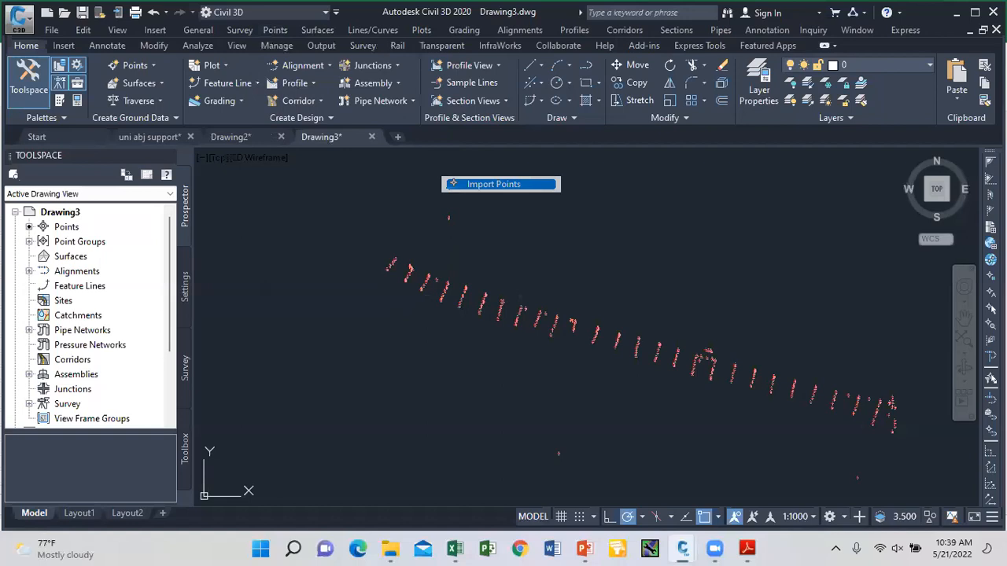
{"action": "left_click", "coordinate": [620, 51]}
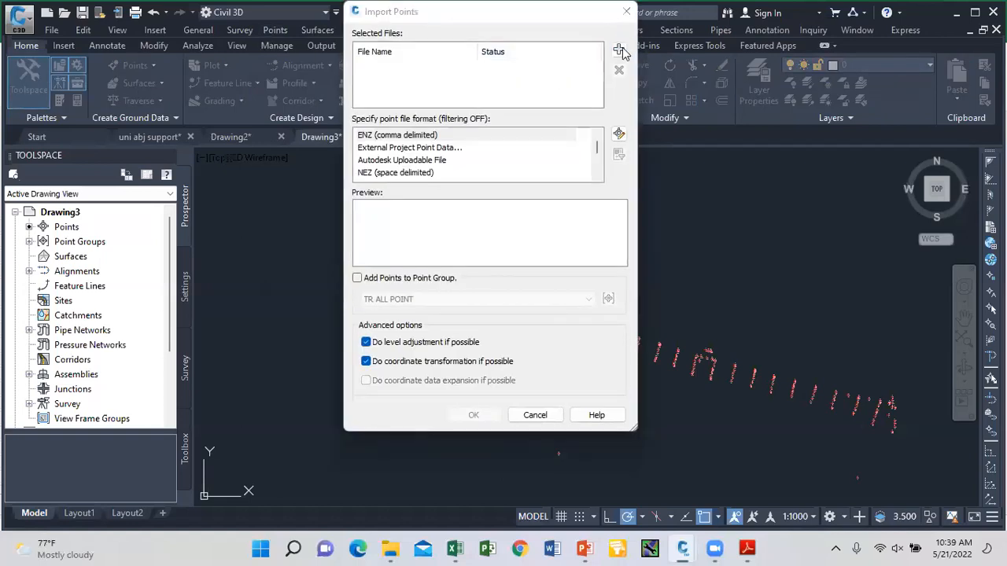
{"action": "scroll", "coordinate": [440, 350], "scroll_direction": "down", "scroll_amount": 1}
{"action": "left_click", "coordinate": [422, 362]}
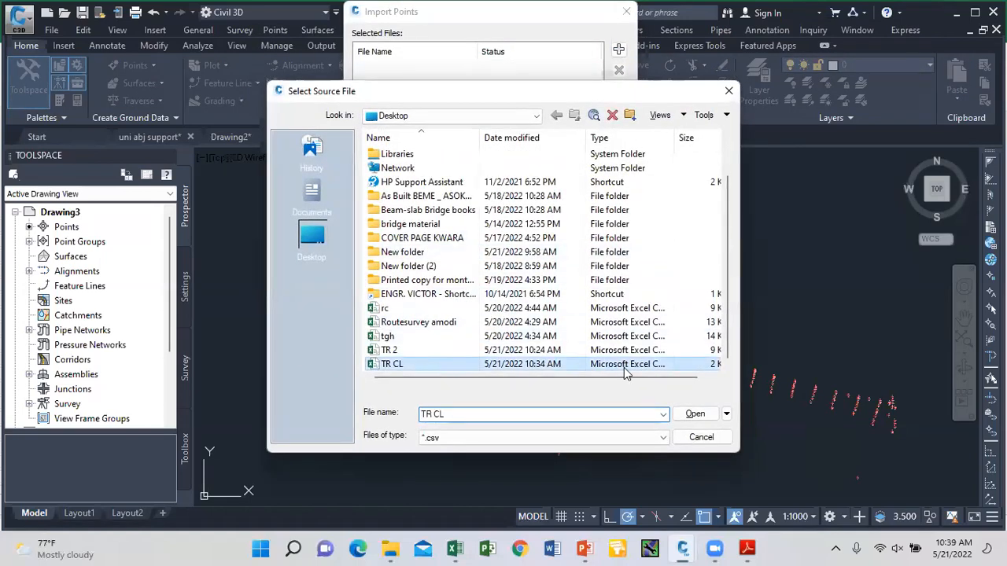
{"action": "left_click", "coordinate": [694, 416]}
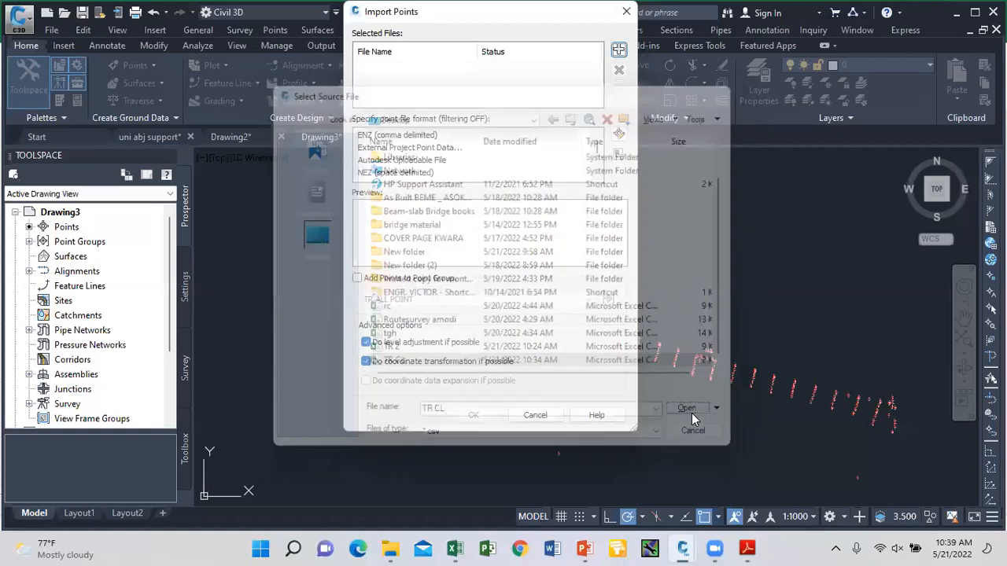
Step: Import the TR CL points in PENZD (comma delimited) format into a new TR CL group, using the next point number for all duplicates
{"action": "left_click", "coordinate": [598, 177]}
{"action": "left_click", "coordinate": [598, 177]}
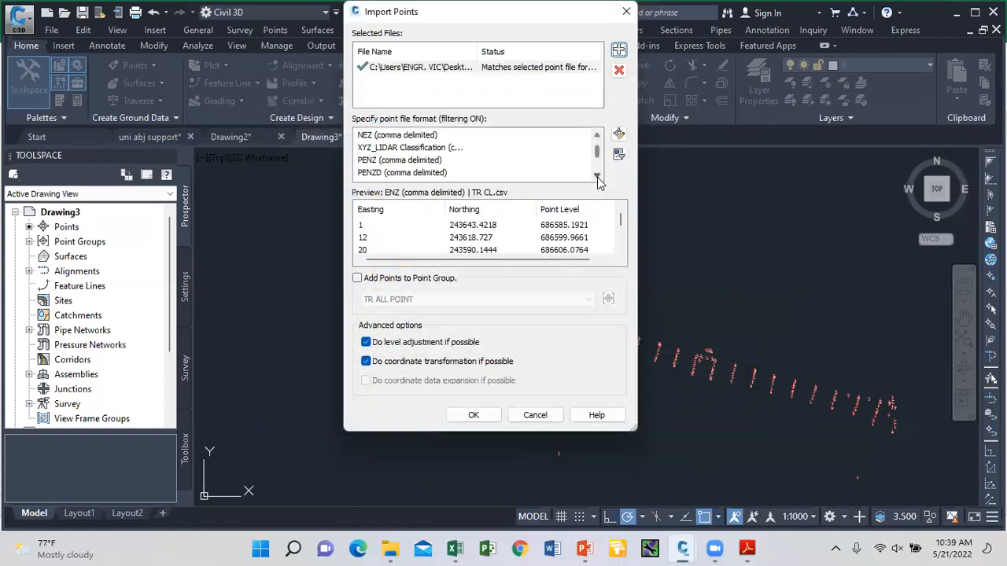
{"action": "left_click", "coordinate": [402, 174]}
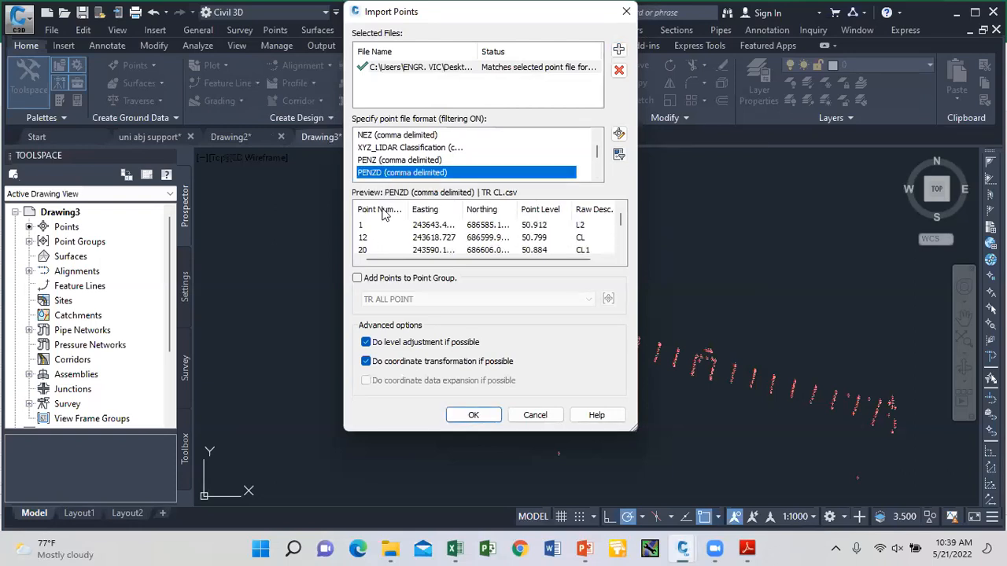
{"action": "left_click", "coordinate": [357, 278]}
{"action": "left_click", "coordinate": [612, 299]}
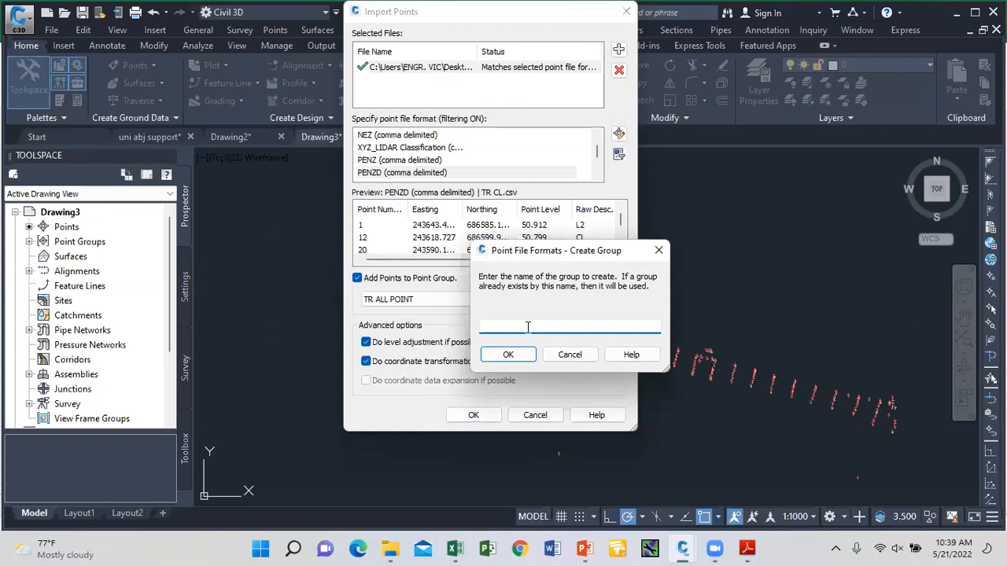
{"action": "type", "text": "TR CL"}
{"action": "left_click", "coordinate": [510, 355]}
{"action": "left_click", "coordinate": [483, 416]}
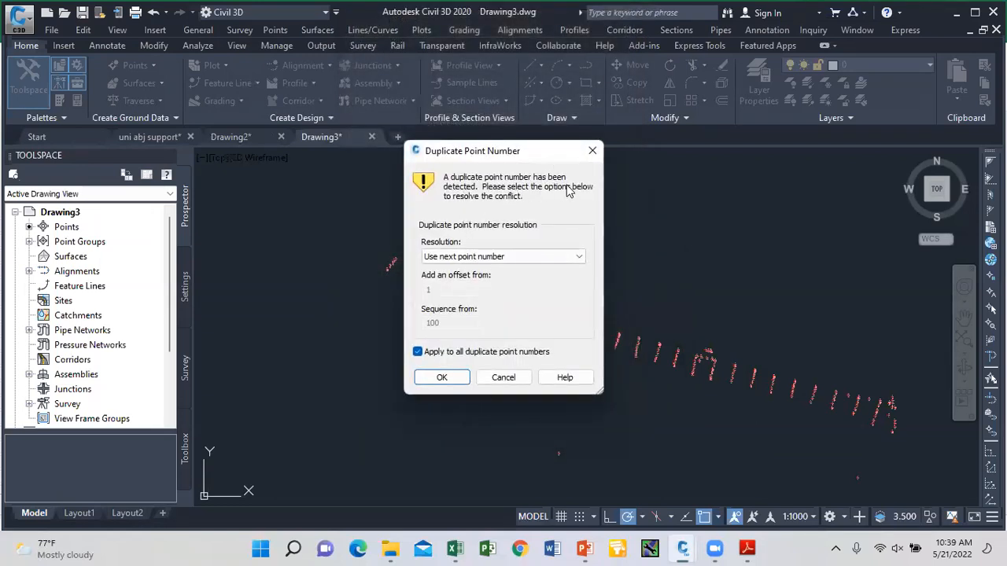
{"action": "left_click", "coordinate": [443, 378]}
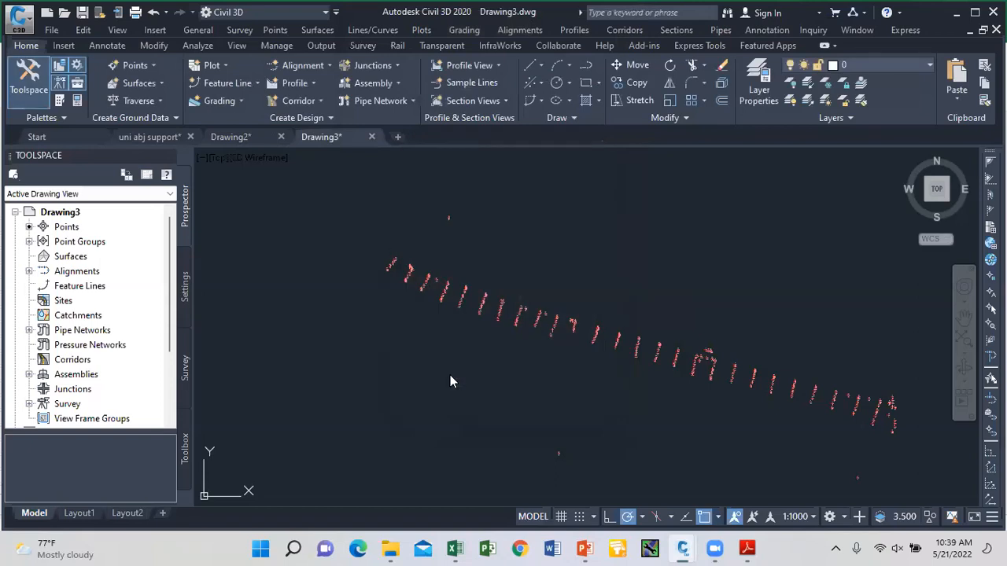
Step: Hide the TR ALL POINT group by setting both its point style and its point label style to <none>
{"action": "left_click", "coordinate": [30, 242]}
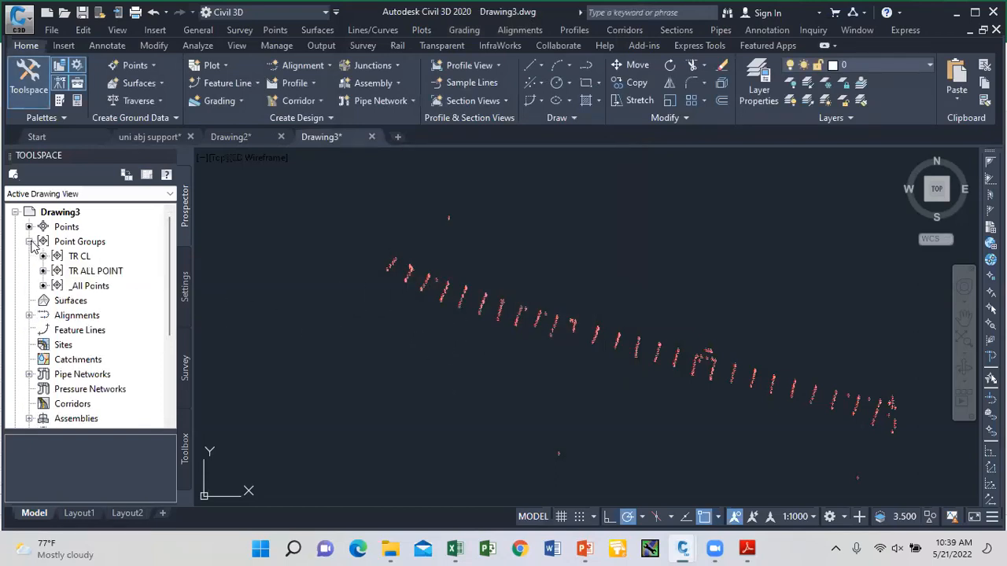
{"action": "left_click", "coordinate": [95, 271]}
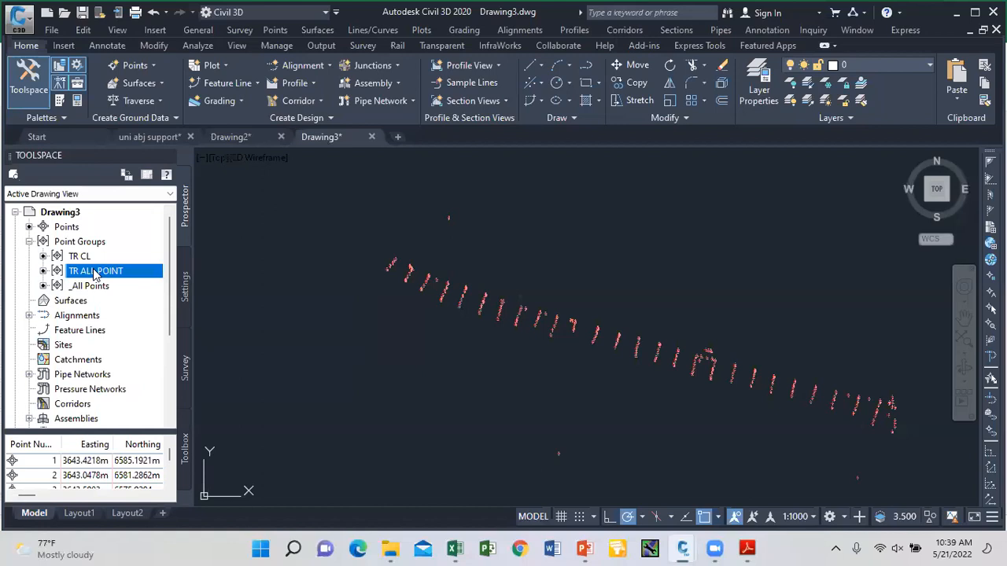
{"action": "right_click", "coordinate": [95, 271]}
{"action": "left_click", "coordinate": [130, 218]}
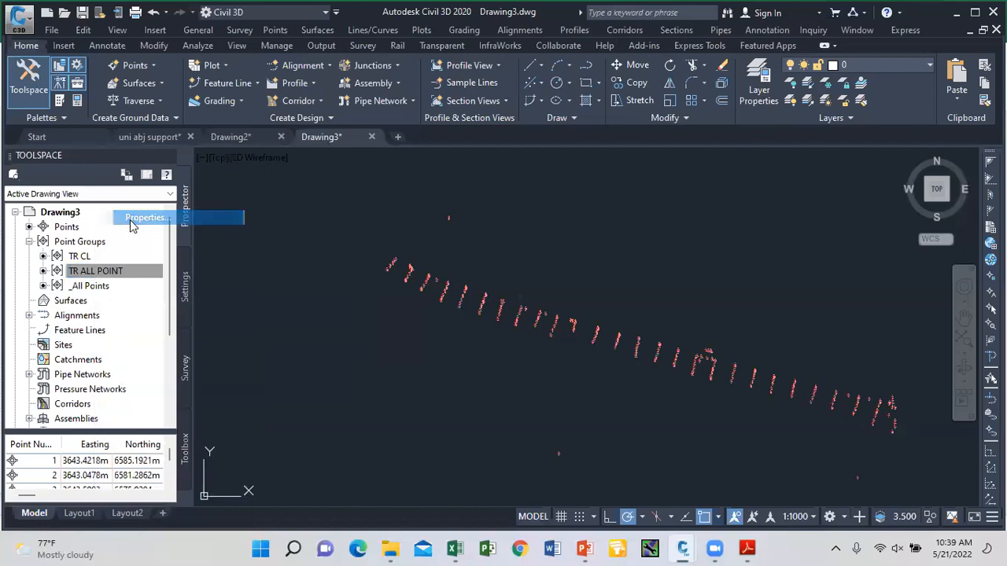
{"action": "left_click", "coordinate": [428, 277]}
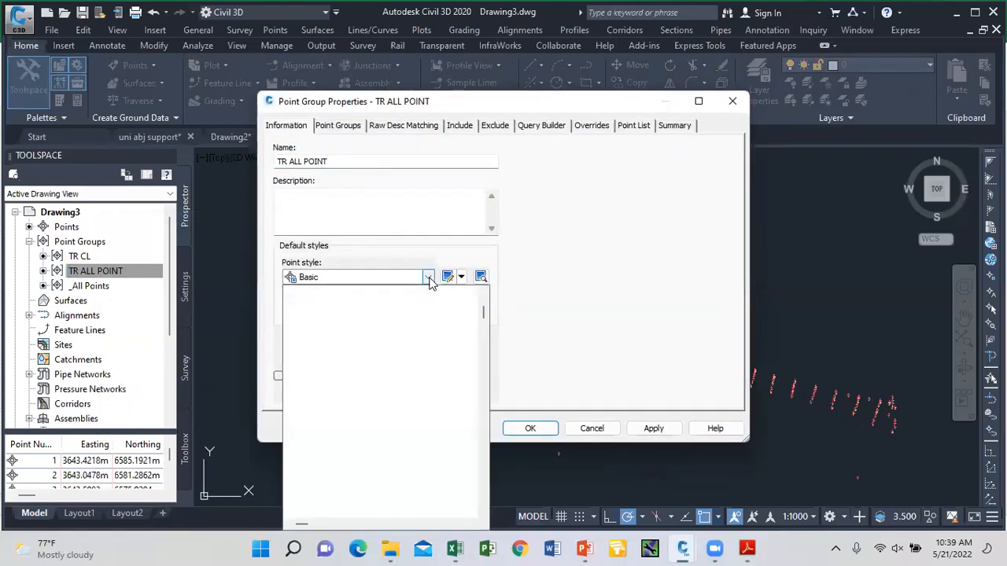
{"action": "scroll", "coordinate": [330, 299], "scroll_direction": "up", "scroll_amount": 1}
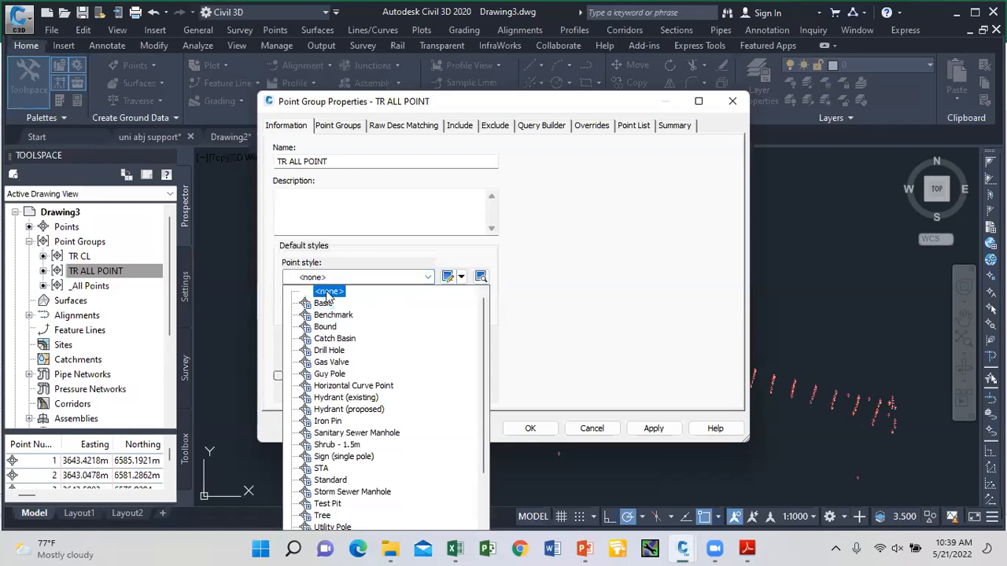
{"action": "left_click", "coordinate": [322, 291]}
{"action": "left_click", "coordinate": [425, 311]}
{"action": "left_click", "coordinate": [314, 325]}
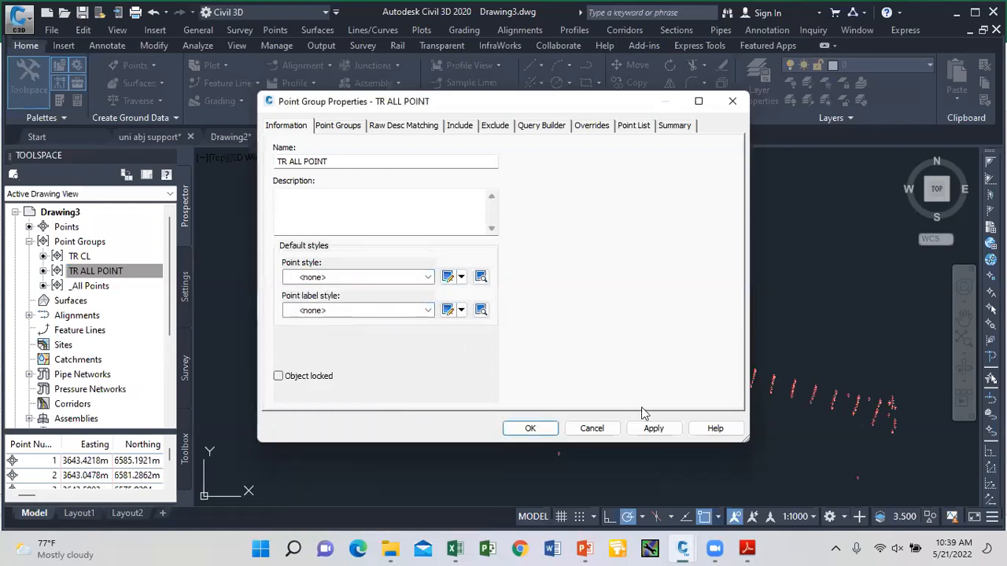
{"action": "left_click", "coordinate": [540, 430]}
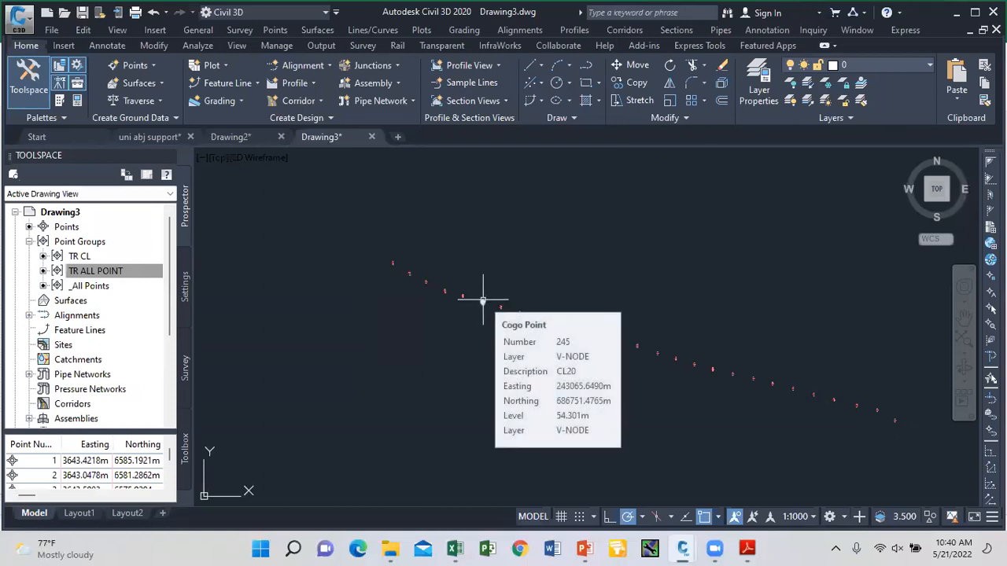
{"action": "scroll", "coordinate": [365, 244], "scroll_direction": "down", "scroll_amount": 4}
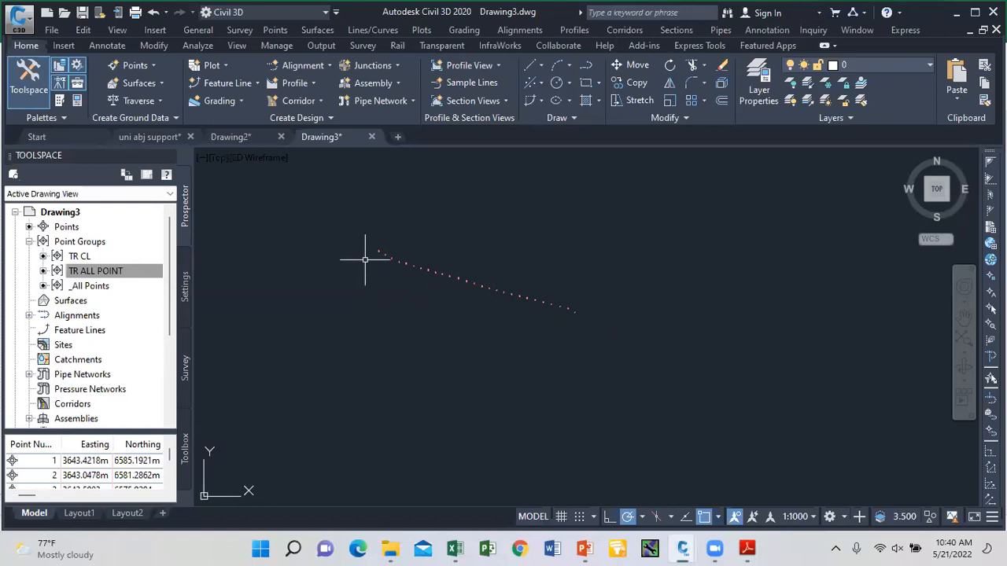
Step: Create a triangulation surface, keeping the default name and the Contours 2m and 10m (Background) style
{"action": "left_click", "coordinate": [28, 242]}
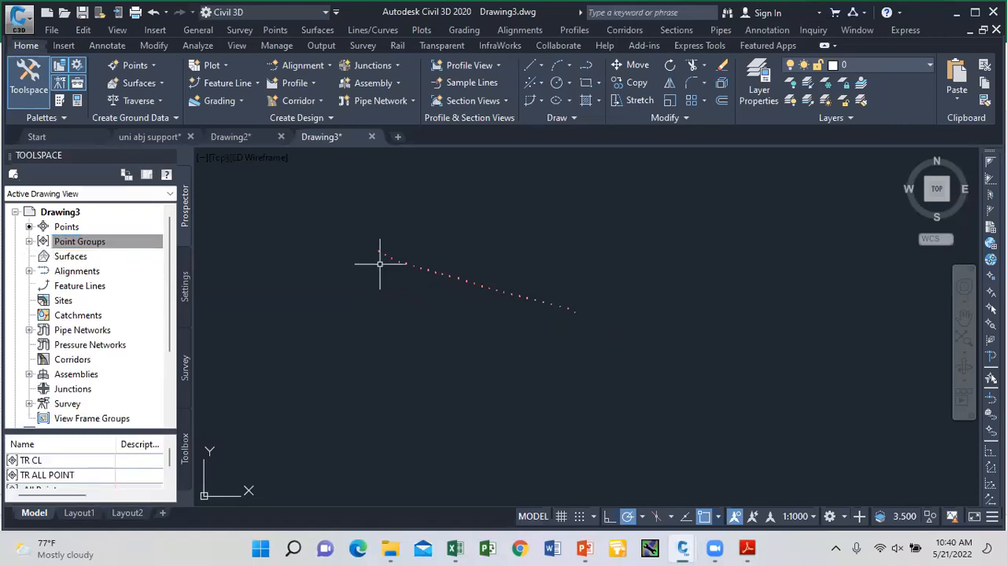
{"action": "scroll", "coordinate": [365, 249], "scroll_direction": "up", "scroll_amount": 2}
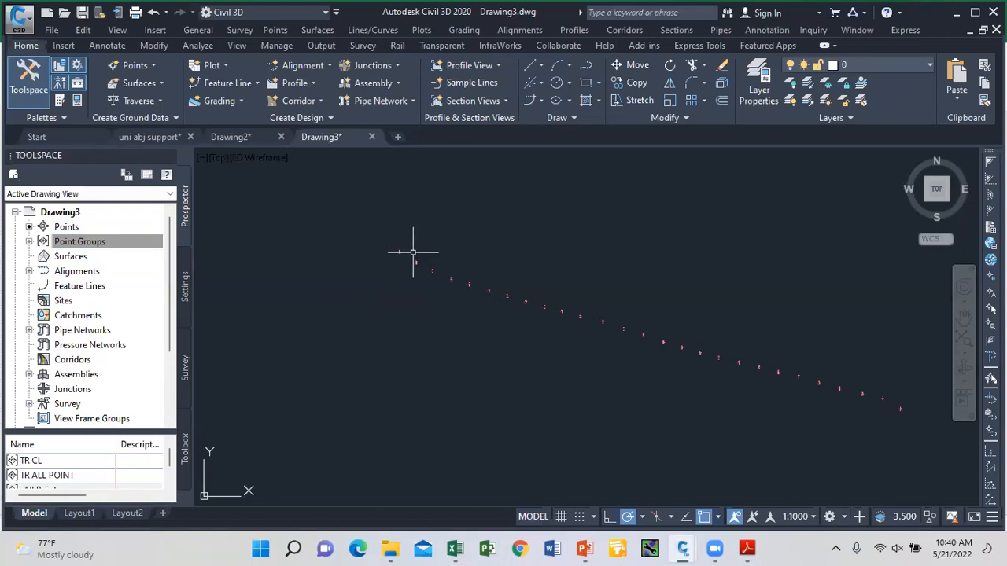
{"action": "left_click", "coordinate": [70, 257]}
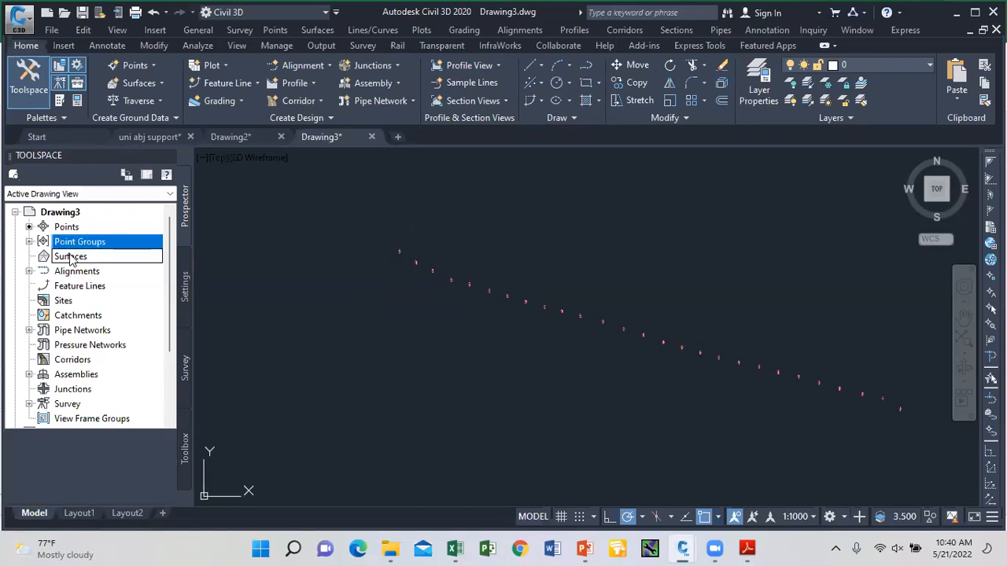
{"action": "right_click", "coordinate": [70, 258]}
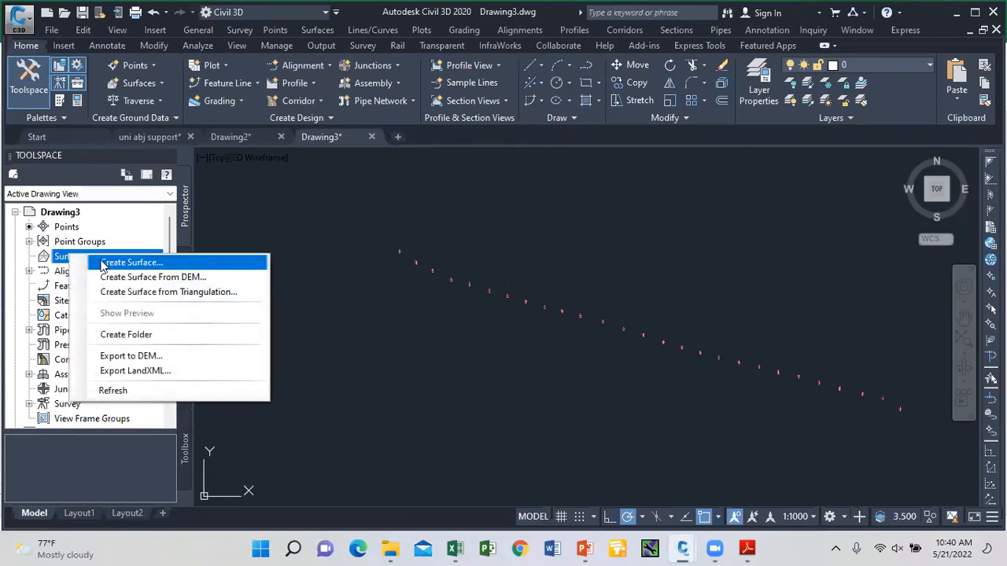
{"action": "left_click", "coordinate": [126, 263]}
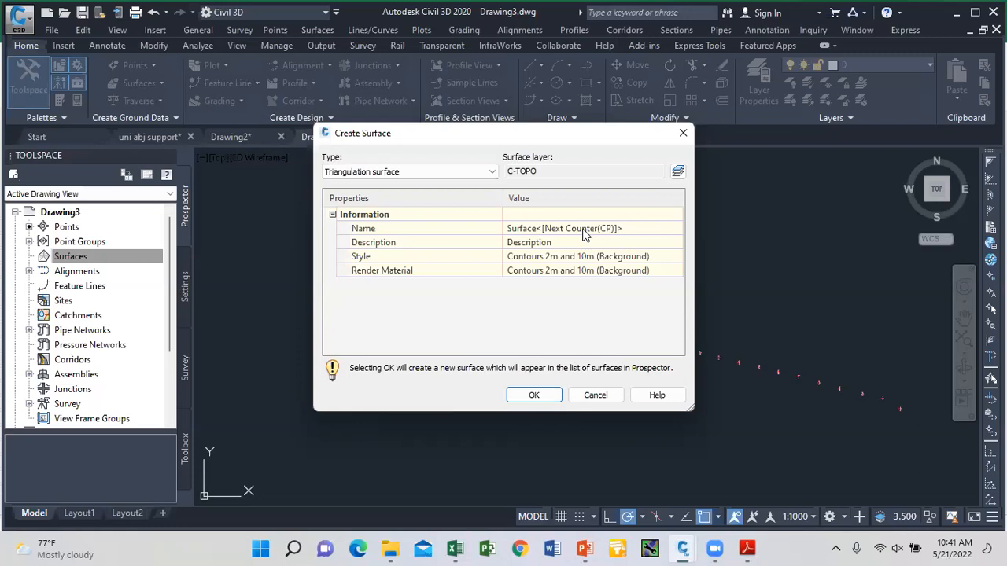
{"action": "left_click", "coordinate": [524, 229]}
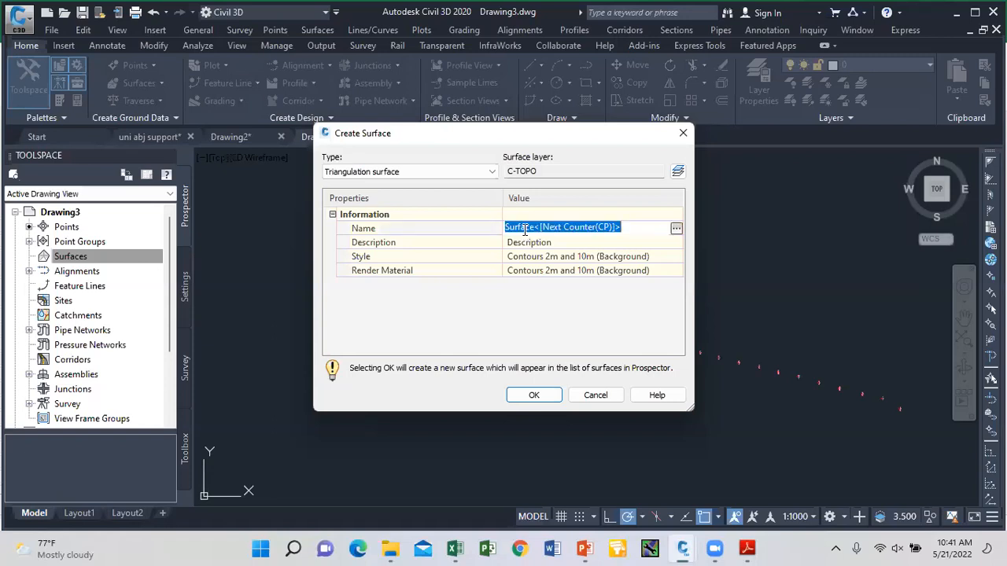
{"action": "left_click", "coordinate": [534, 395]}
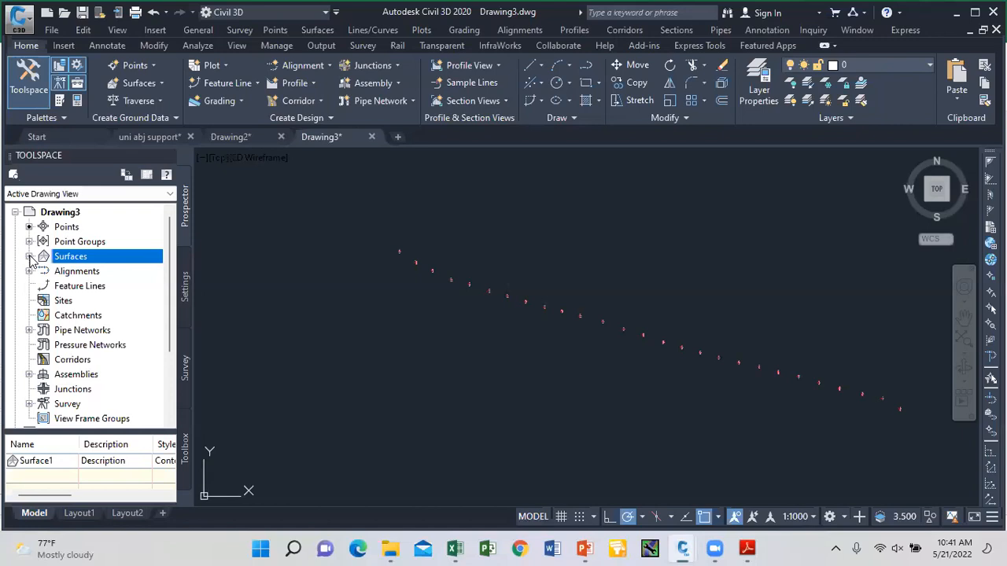
Step: Add the TR ALL POINT point group to the definition of Surface1 and dismiss the event messages
{"action": "left_click", "coordinate": [29, 256]}
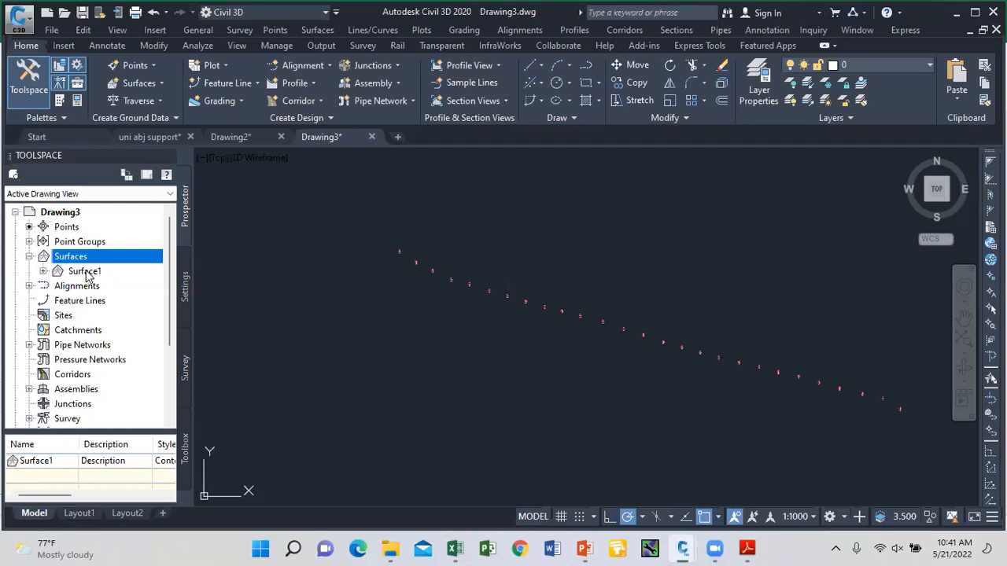
{"action": "left_click", "coordinate": [43, 271]}
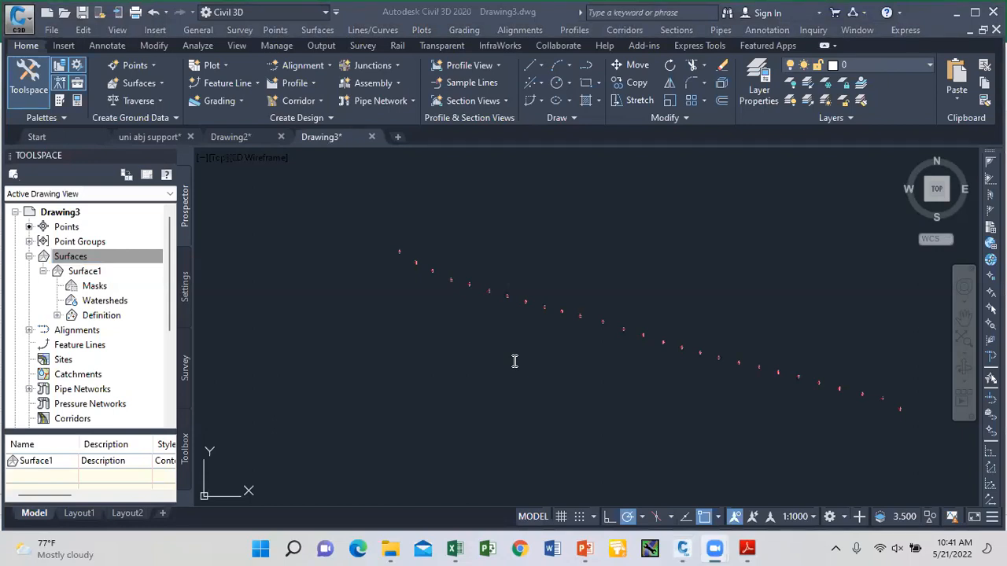
{"action": "left_click", "coordinate": [57, 316]}
{"action": "left_click", "coordinate": [57, 315]}
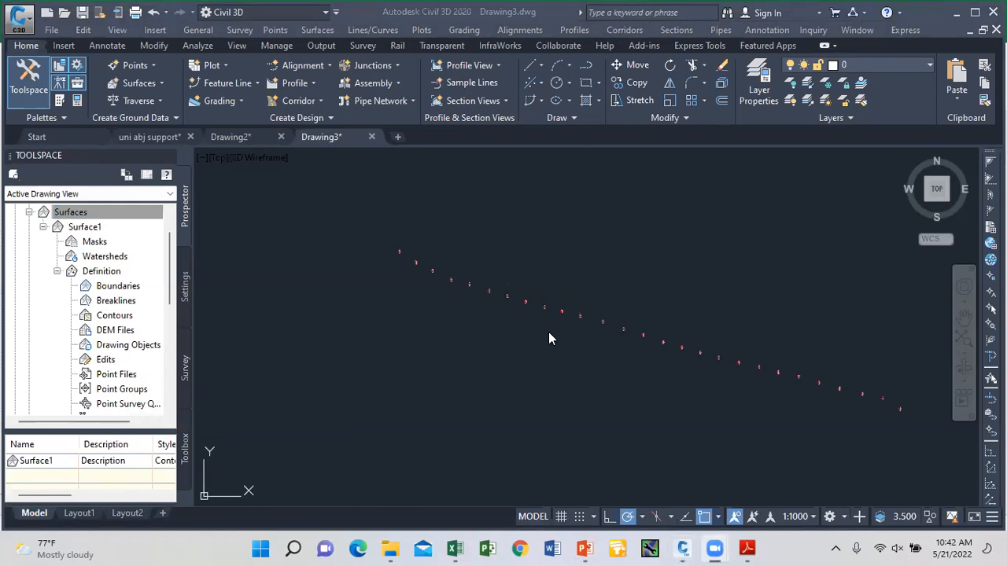
{"action": "left_click", "coordinate": [123, 391]}
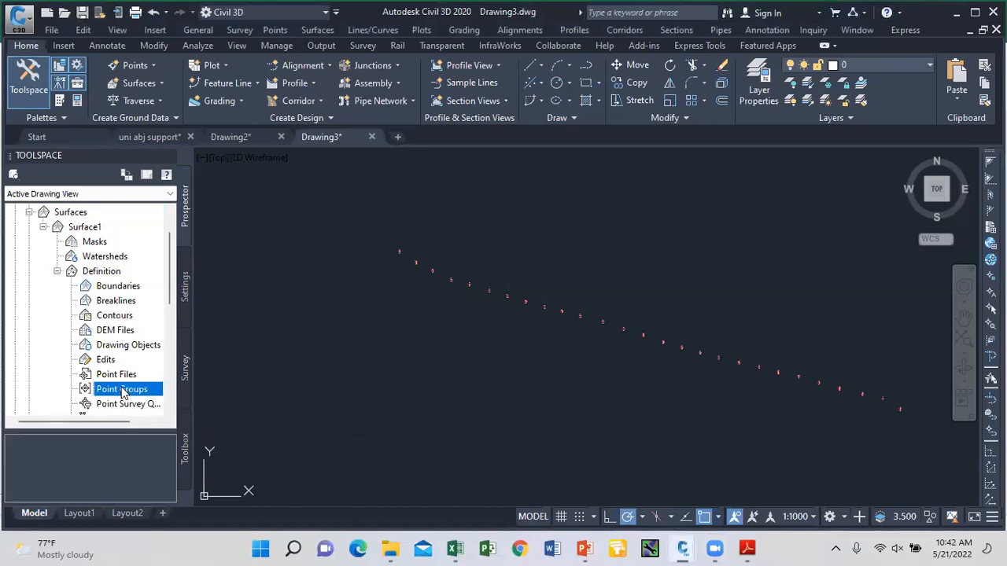
{"action": "right_click", "coordinate": [138, 391]}
{"action": "left_click", "coordinate": [156, 404]}
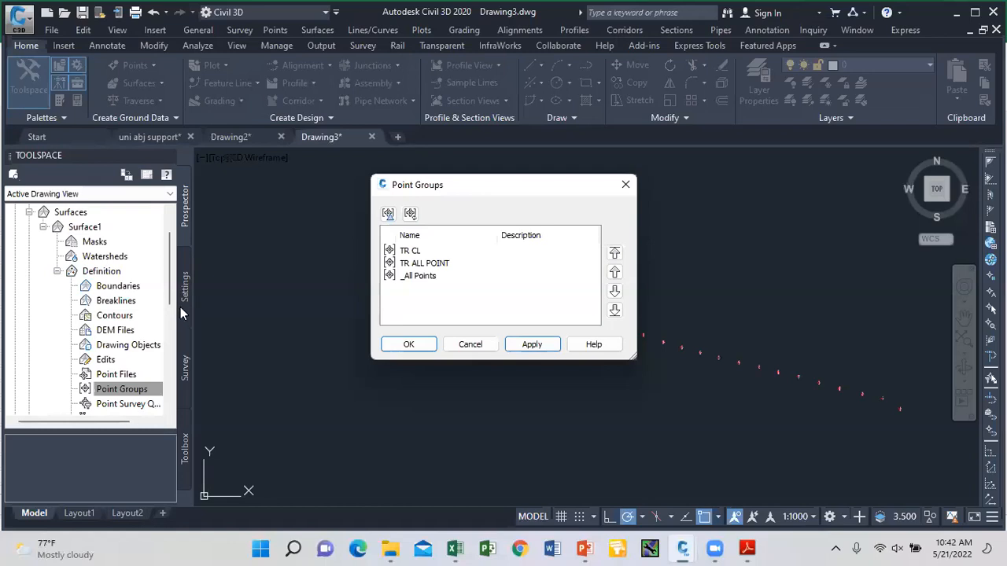
{"action": "left_click", "coordinate": [418, 253]}
{"action": "left_click", "coordinate": [433, 266]}
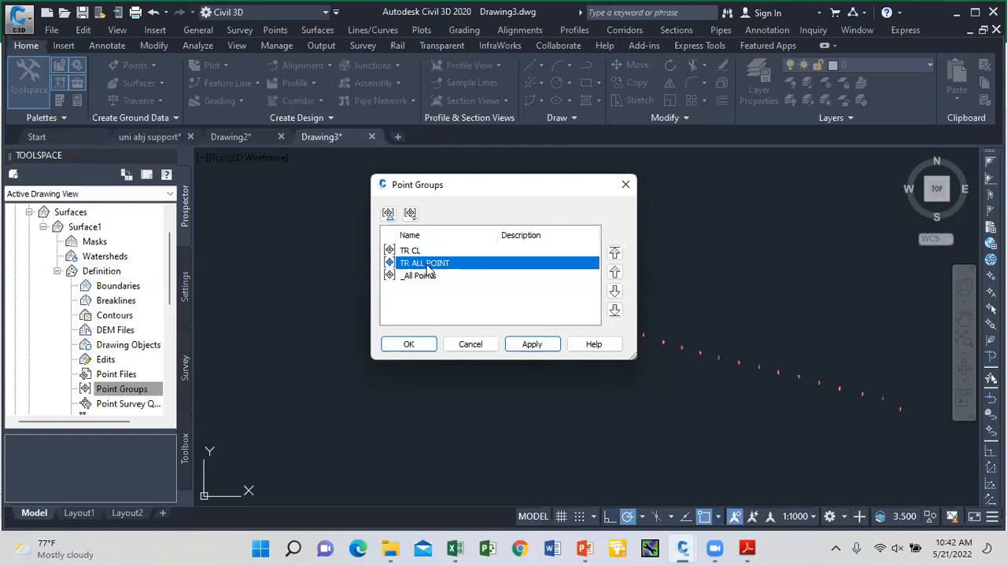
{"action": "left_click", "coordinate": [536, 343]}
{"action": "left_click", "coordinate": [410, 345]}
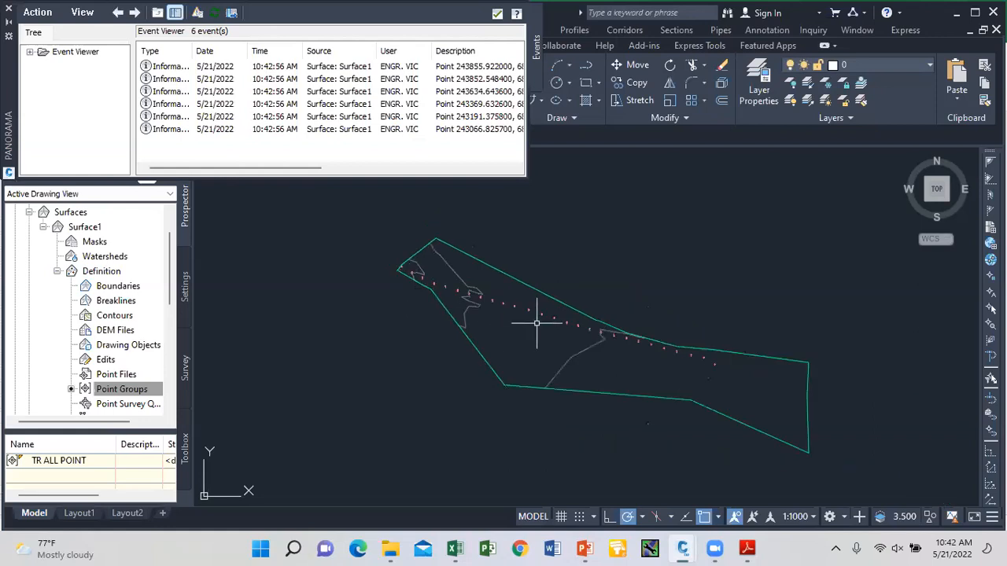
{"action": "left_click", "coordinate": [497, 16]}
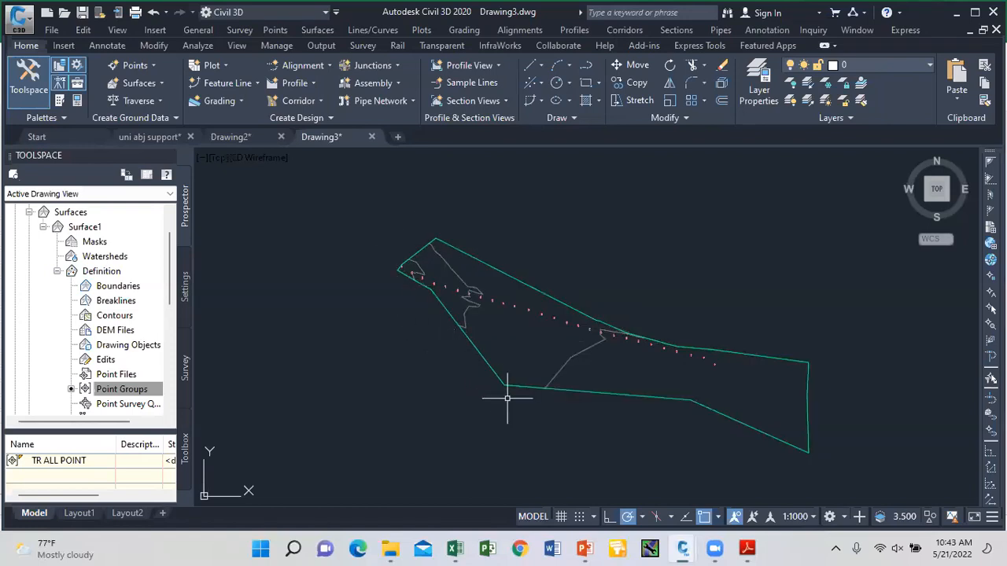
Step: Open the TR ALL POINT group's properties and set its point style to Basic
{"action": "left_click", "coordinate": [28, 212]}
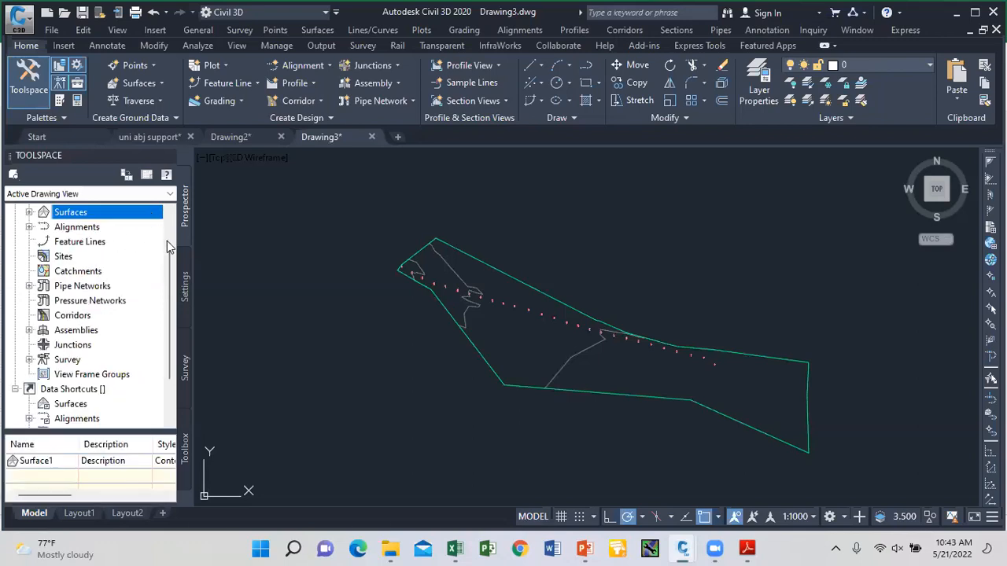
{"action": "scroll", "coordinate": [89, 245], "scroll_direction": "up", "scroll_amount": 1}
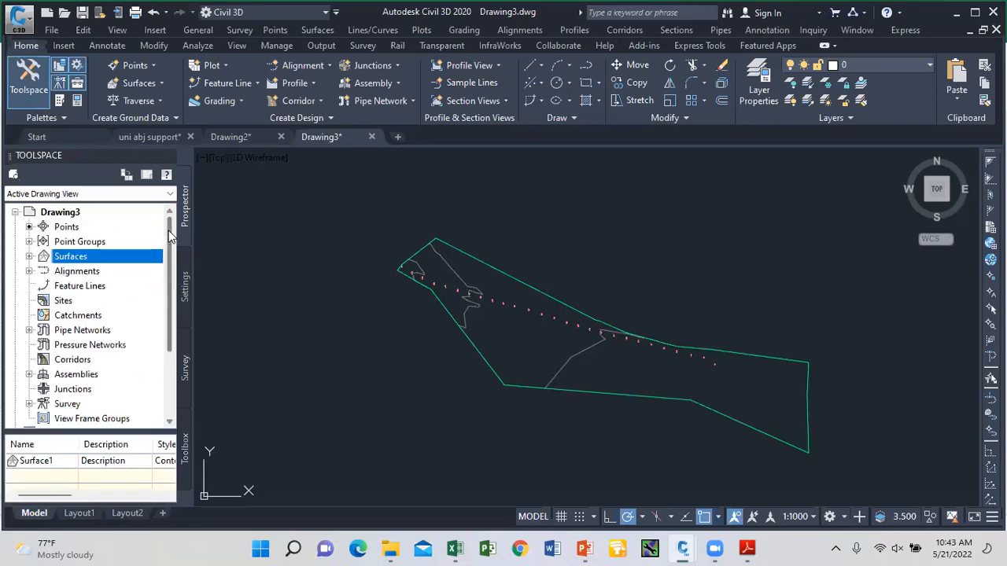
{"action": "left_click", "coordinate": [29, 242]}
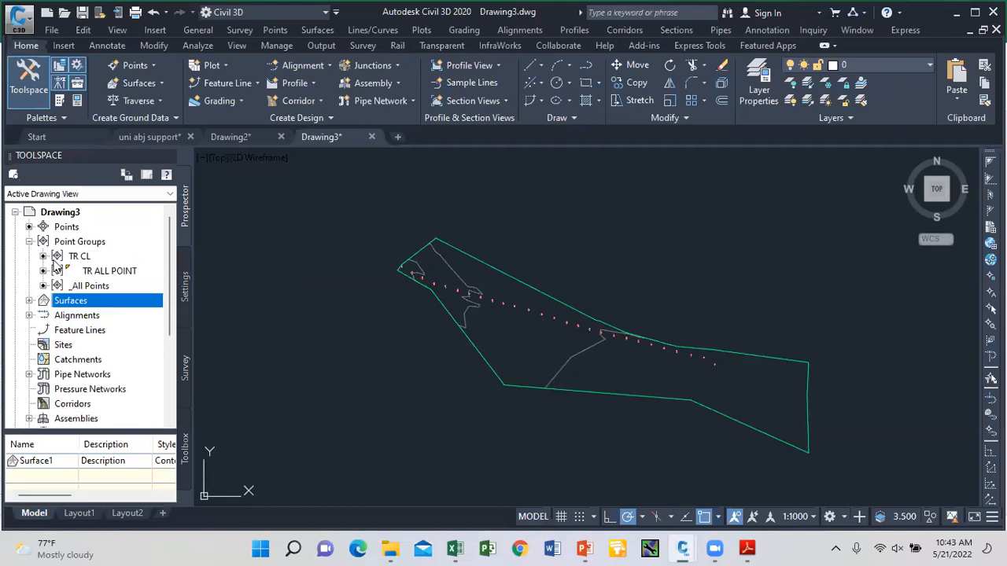
{"action": "left_click", "coordinate": [106, 272]}
{"action": "right_click", "coordinate": [106, 271]}
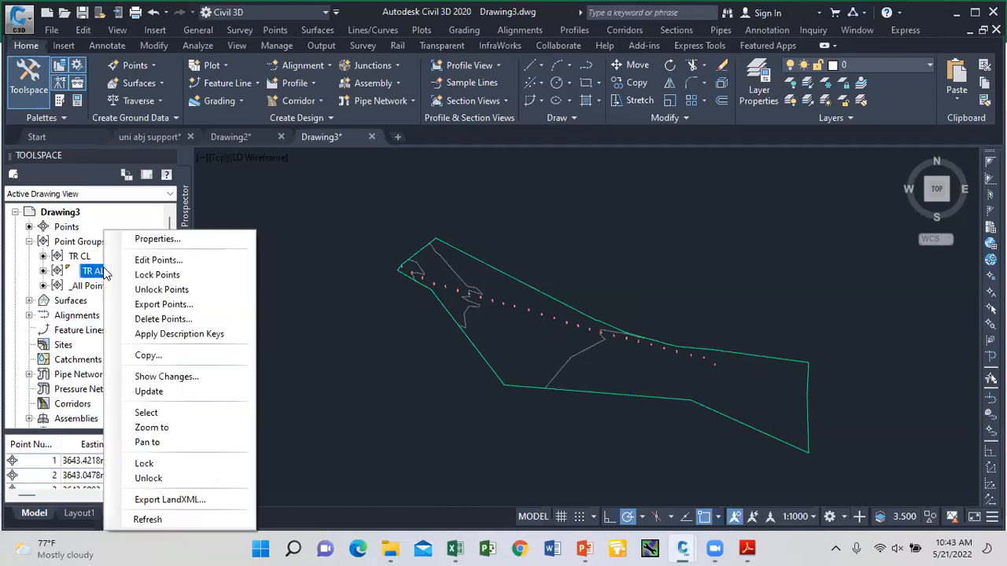
{"action": "left_click", "coordinate": [138, 240]}
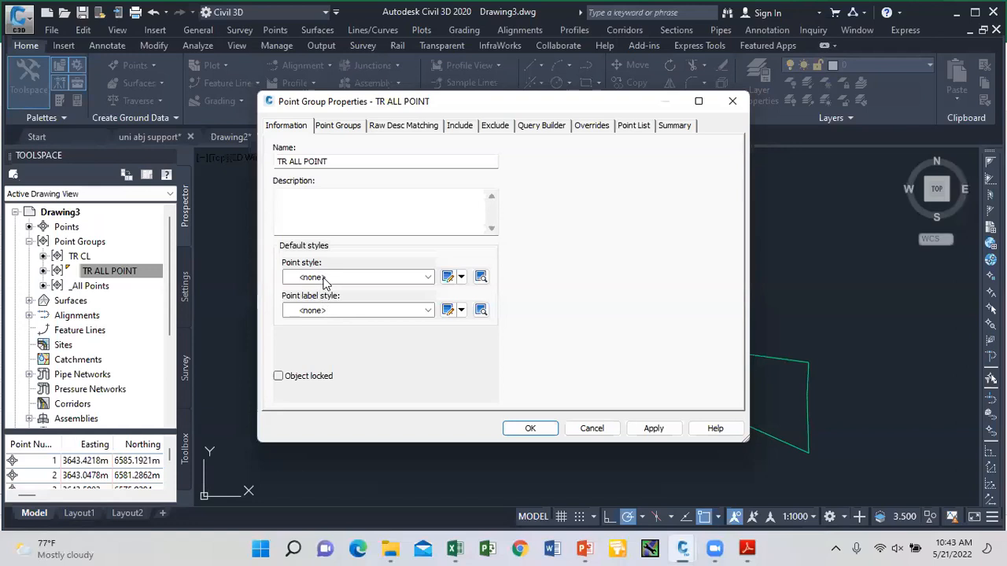
{"action": "left_click", "coordinate": [427, 279]}
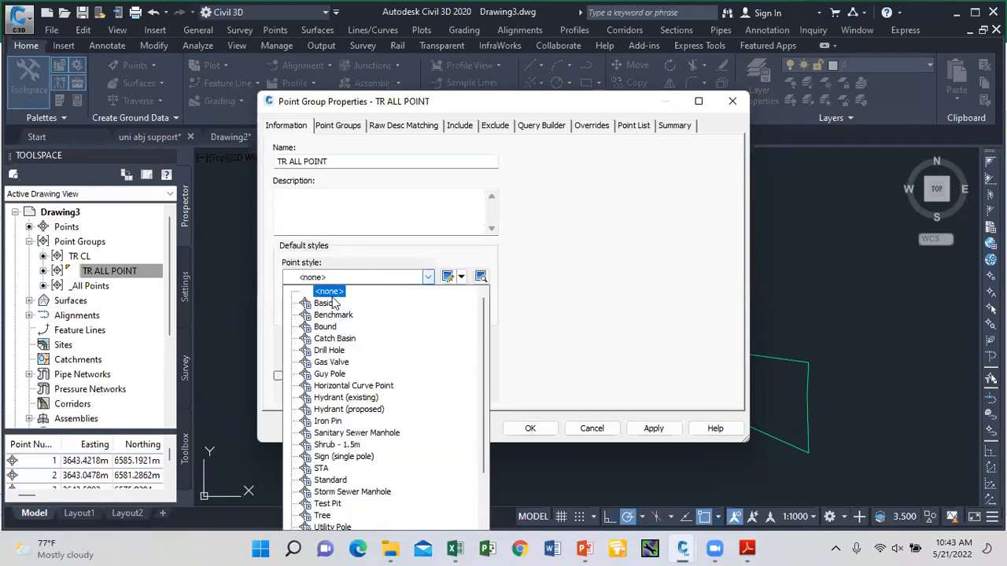
{"action": "left_click", "coordinate": [324, 304]}
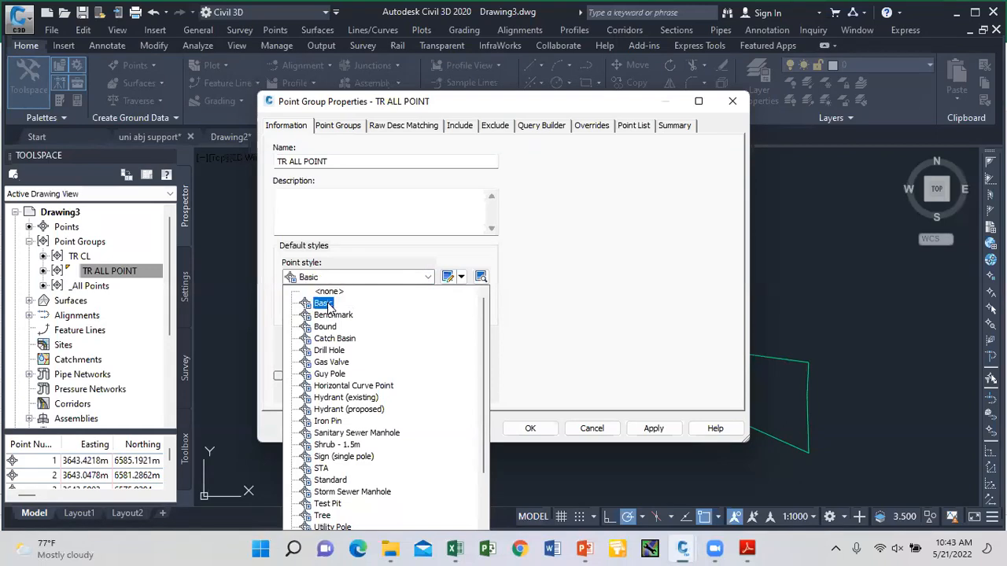
{"action": "left_click", "coordinate": [323, 304]}
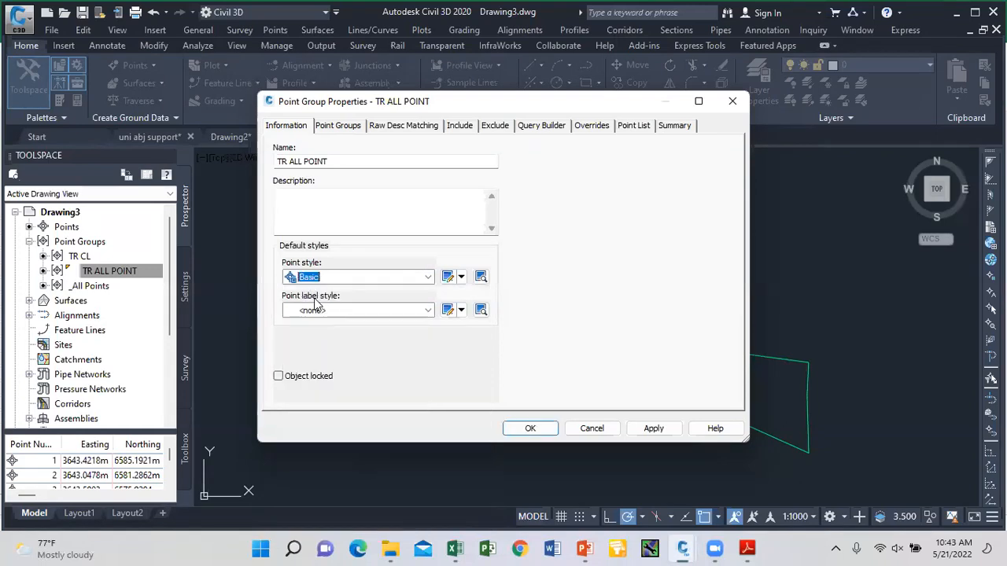
Step: Set the TR ALL POINT group's point label style to Point#-Elevation-Description and apply the point group properties
{"action": "left_click", "coordinate": [424, 312]}
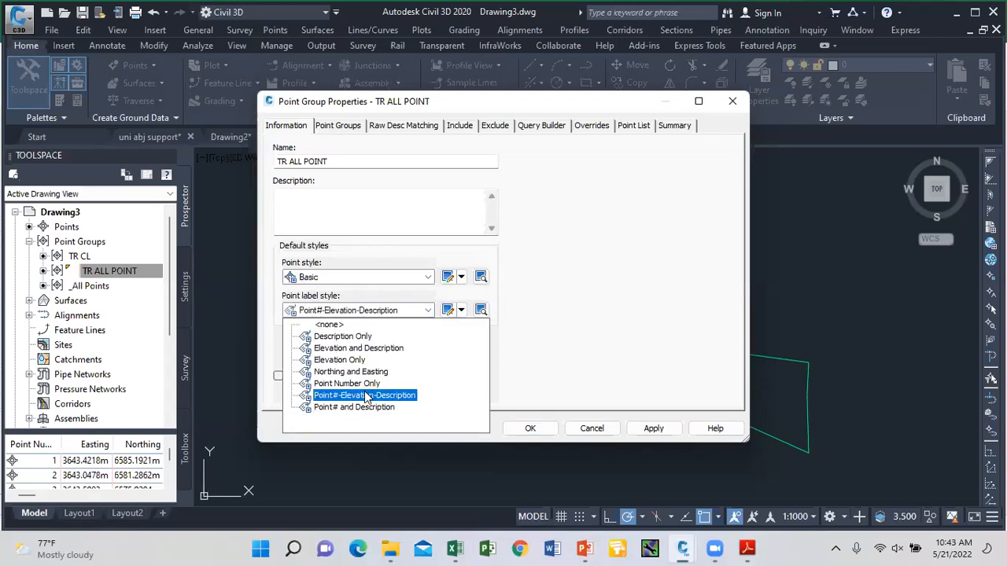
{"action": "left_click", "coordinate": [366, 396]}
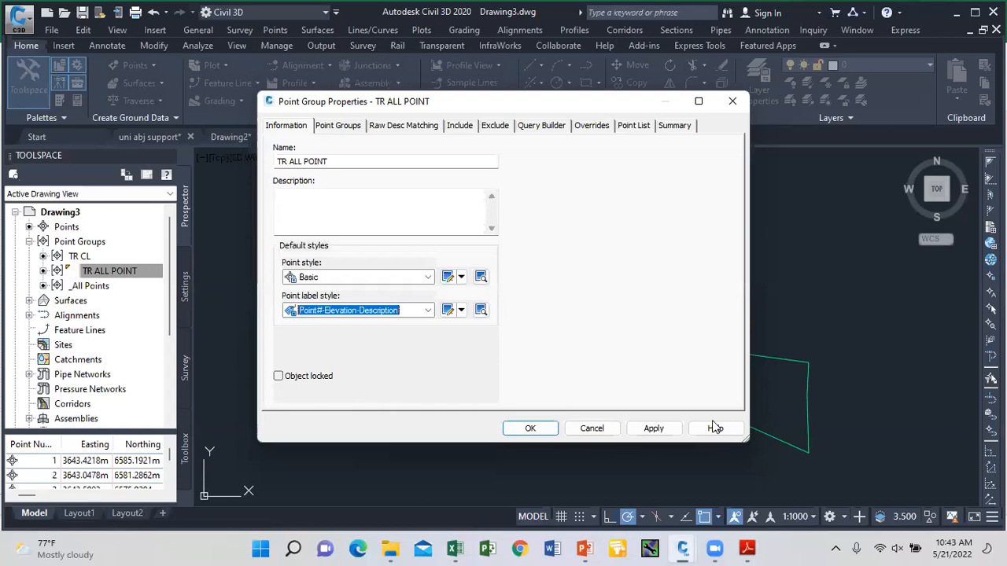
{"action": "left_click", "coordinate": [652, 428]}
{"action": "left_click", "coordinate": [531, 428]}
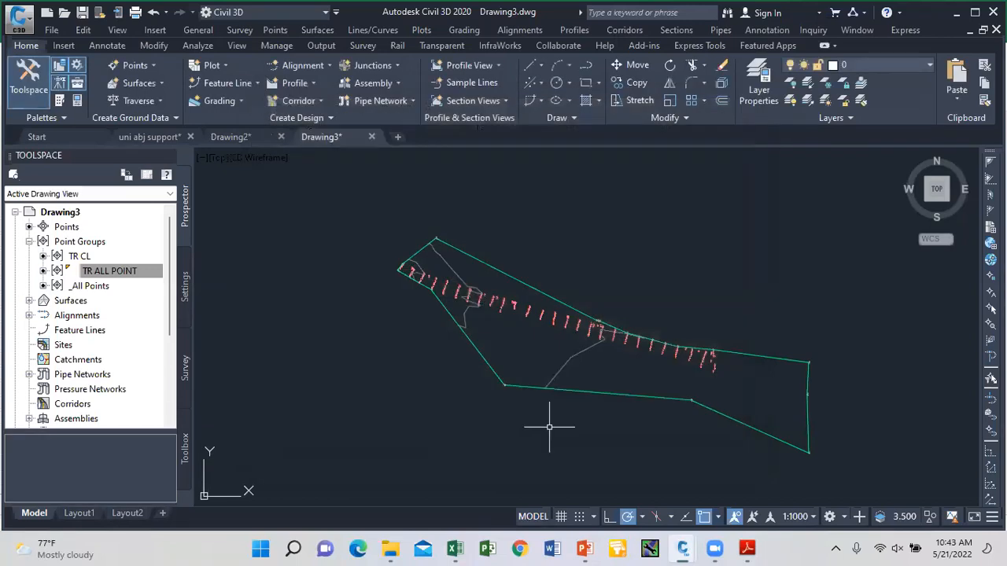
{"action": "scroll", "coordinate": [355, 244], "scroll_direction": "up", "scroll_amount": 2}
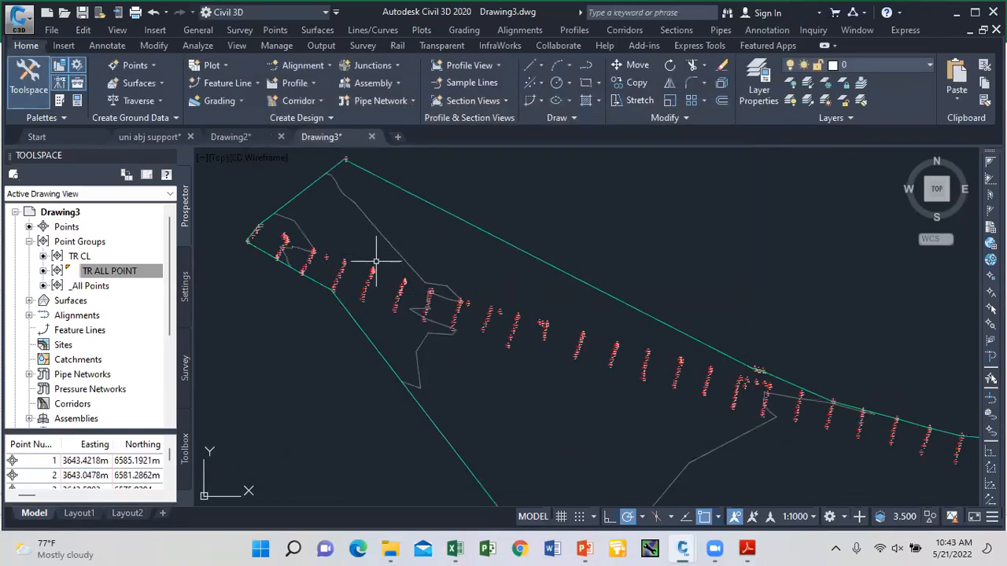
Step: Examine the surface boundary, contours and TR ALL POINT labels along the whole corridor
{"action": "scroll", "coordinate": [333, 241], "scroll_direction": "up", "scroll_amount": 3}
{"action": "scroll", "coordinate": [350, 253], "scroll_direction": "down", "scroll_amount": 2}
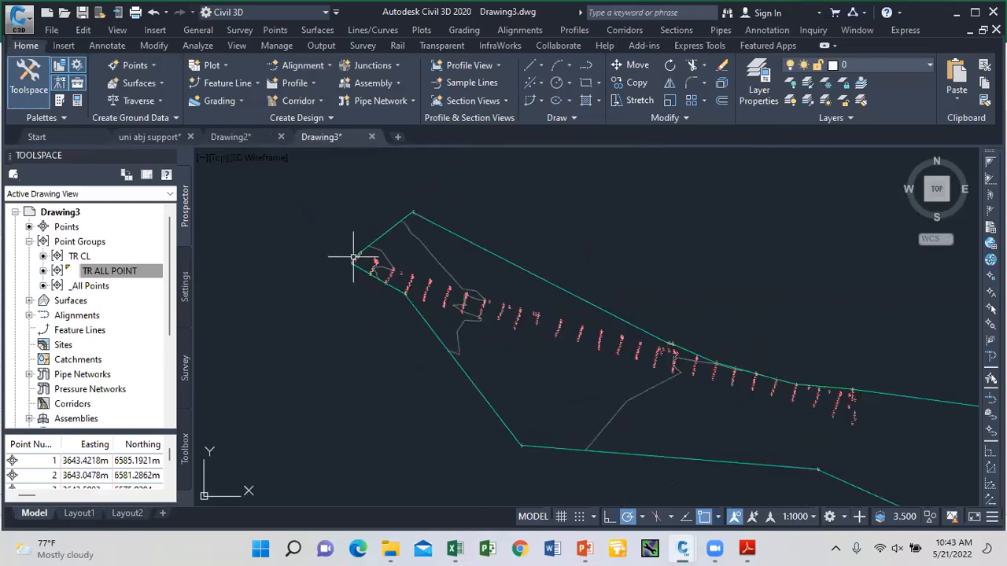
{"action": "scroll", "coordinate": [415, 210], "scroll_direction": "down", "scroll_amount": 2}
{"action": "scroll", "coordinate": [400, 209], "scroll_direction": "down", "scroll_amount": 5}
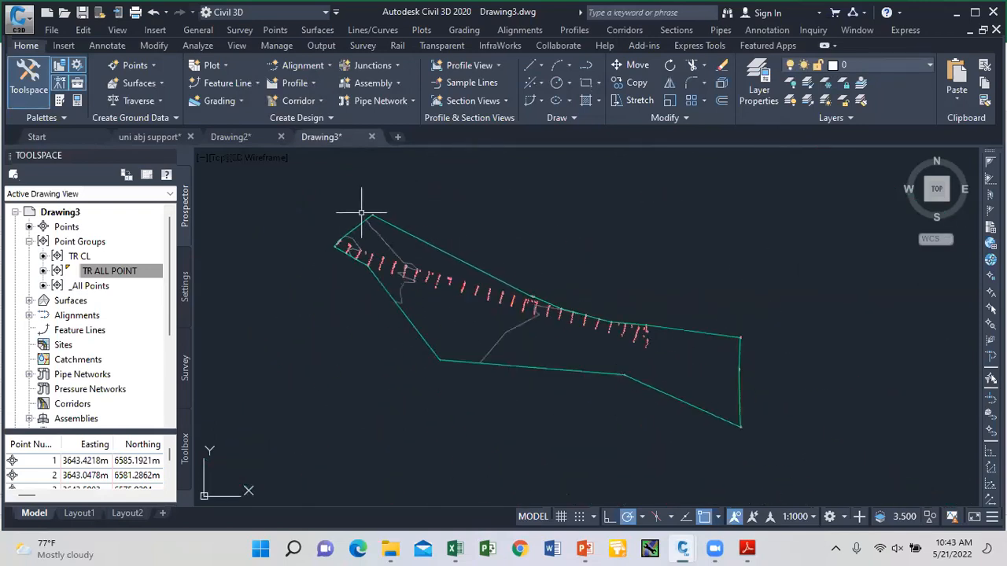
{"action": "scroll", "coordinate": [618, 285], "scroll_direction": "up", "scroll_amount": 3}
{"action": "scroll", "coordinate": [579, 307], "scroll_direction": "down", "scroll_amount": 5}
{"action": "scroll", "coordinate": [562, 386], "scroll_direction": "up", "scroll_amount": 4}
{"action": "scroll", "coordinate": [923, 488], "scroll_direction": "up", "scroll_amount": 3}
{"action": "scroll", "coordinate": [923, 488], "scroll_direction": "down", "scroll_amount": 4}
{"action": "scroll", "coordinate": [527, 383], "scroll_direction": "up", "scroll_amount": 5}
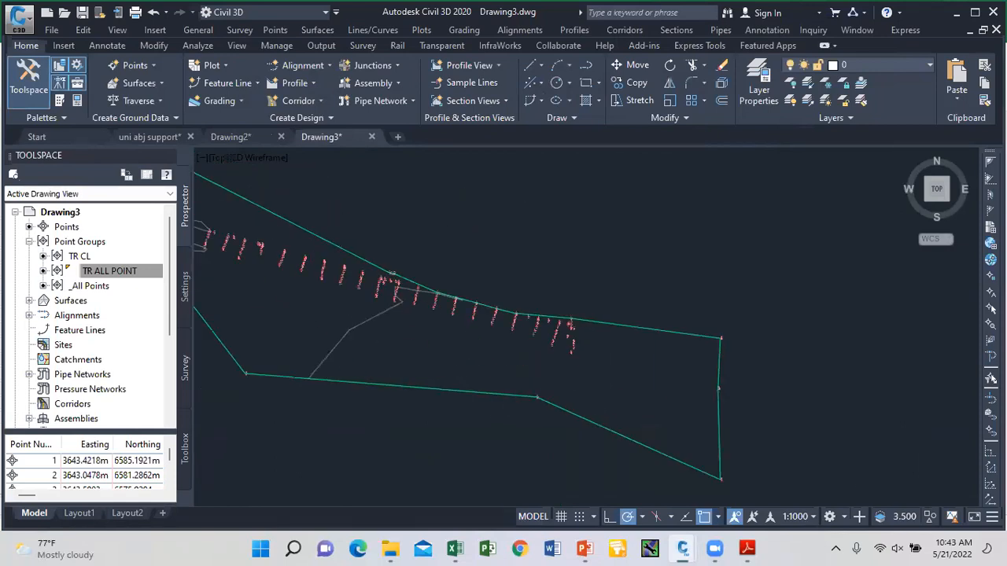
{"action": "scroll", "coordinate": [545, 399], "scroll_direction": "down", "scroll_amount": 4}
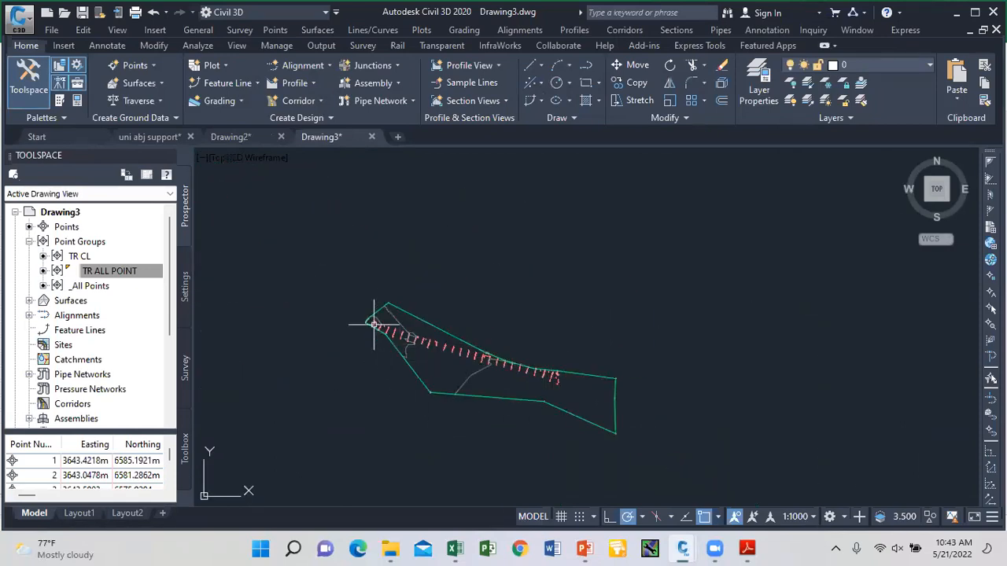
{"action": "scroll", "coordinate": [453, 360], "scroll_direction": "up", "scroll_amount": 2}
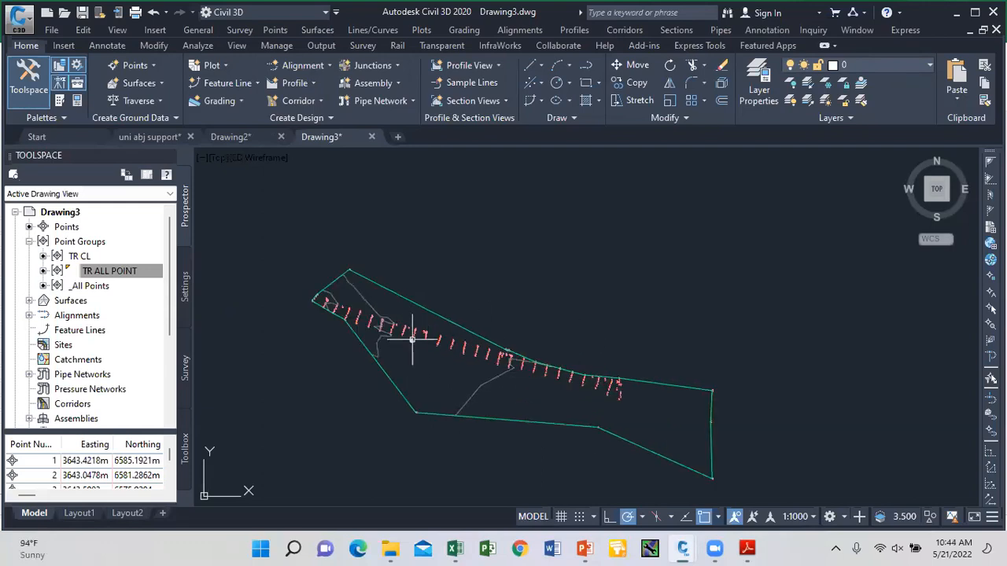
Step: Open the TR ALL POINT group's properties and set its point style to <none>
{"action": "left_click", "coordinate": [101, 272]}
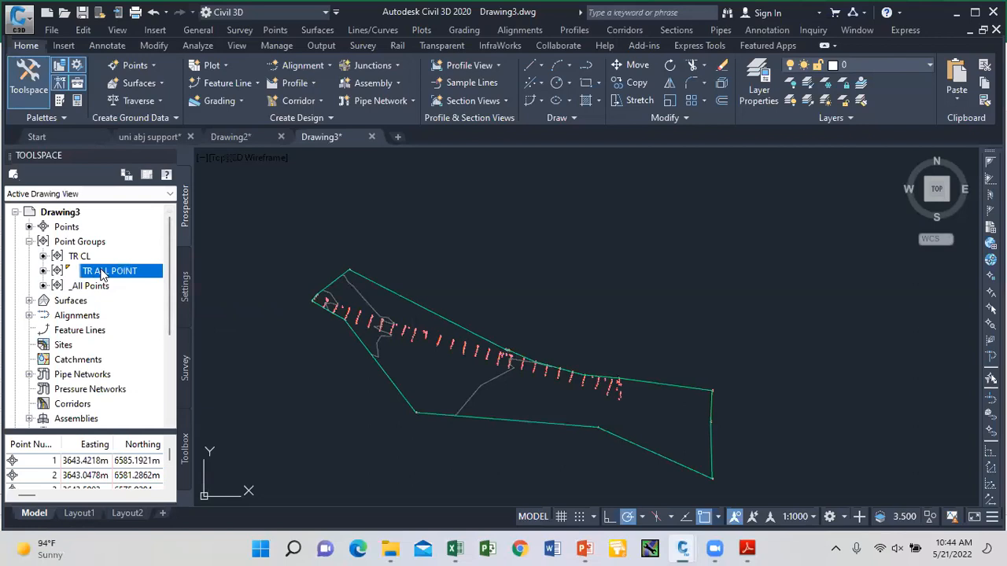
{"action": "right_click", "coordinate": [103, 272]}
{"action": "left_click", "coordinate": [146, 240]}
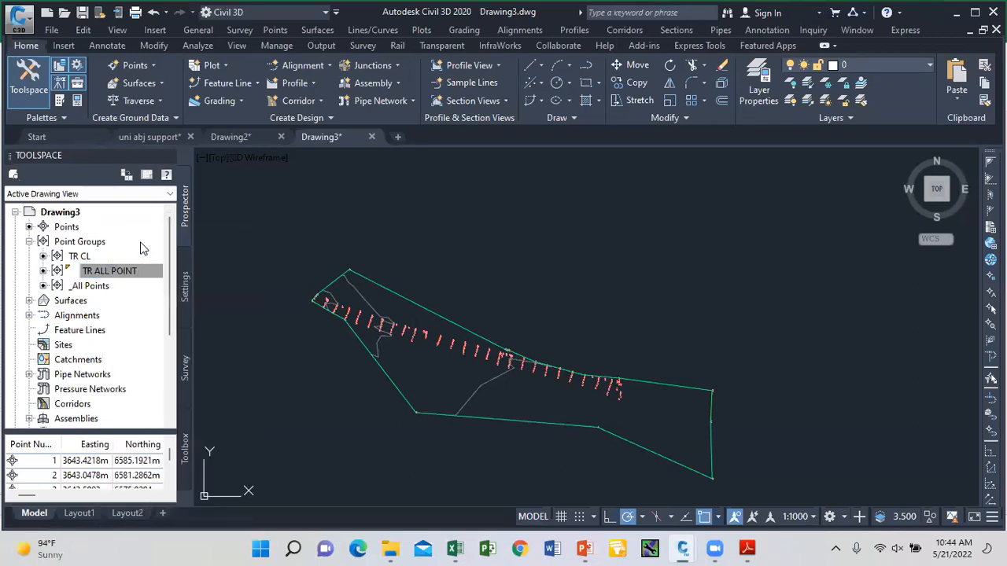
{"action": "left_click", "coordinate": [427, 277]}
{"action": "scroll", "coordinate": [330, 299], "scroll_direction": "up", "scroll_amount": 1}
{"action": "left_click", "coordinate": [314, 286]}
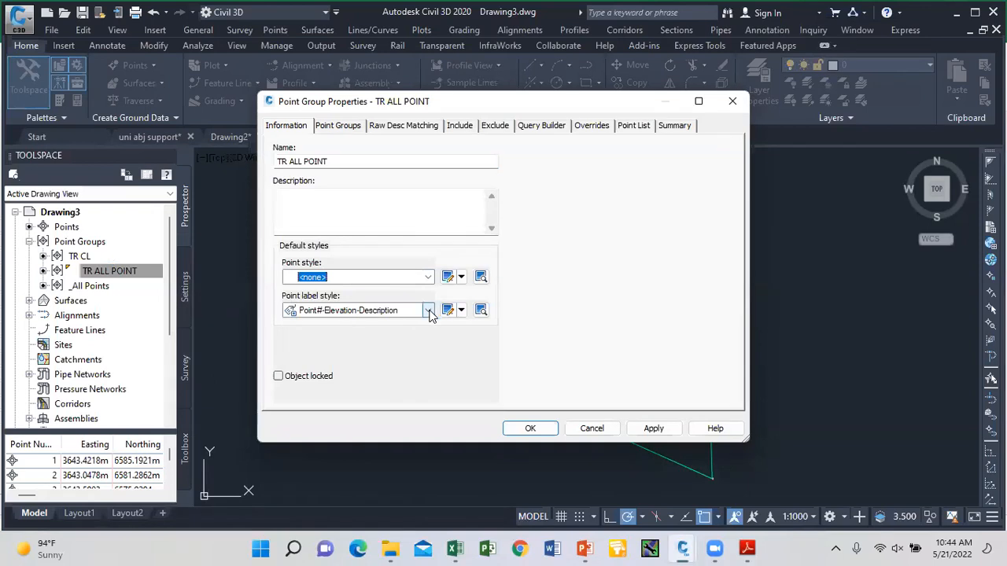
Step: Set the TR ALL POINT group's point label style to <none> and apply the point group properties
{"action": "left_click", "coordinate": [429, 311]}
{"action": "scroll", "coordinate": [338, 346], "scroll_direction": "up", "scroll_amount": 1}
{"action": "left_click", "coordinate": [315, 322]}
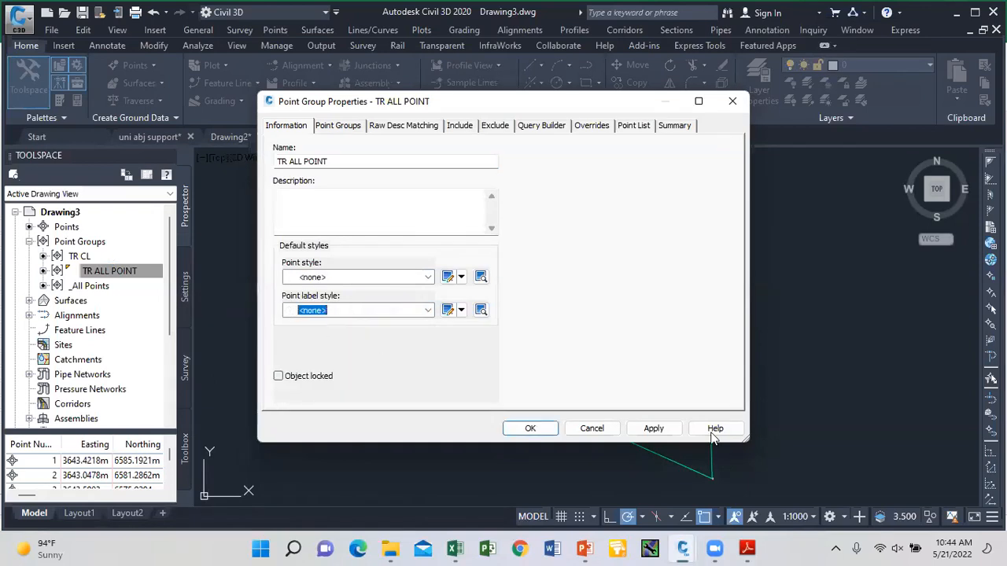
{"action": "left_click", "coordinate": [653, 429]}
{"action": "left_click", "coordinate": [531, 429]}
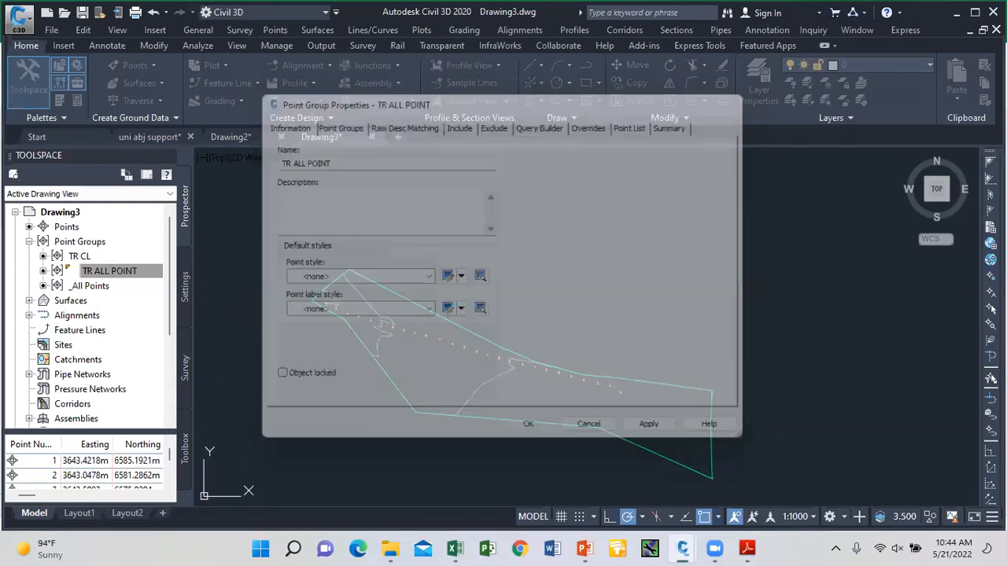
{"action": "scroll", "coordinate": [338, 314], "scroll_direction": "up", "scroll_amount": 2}
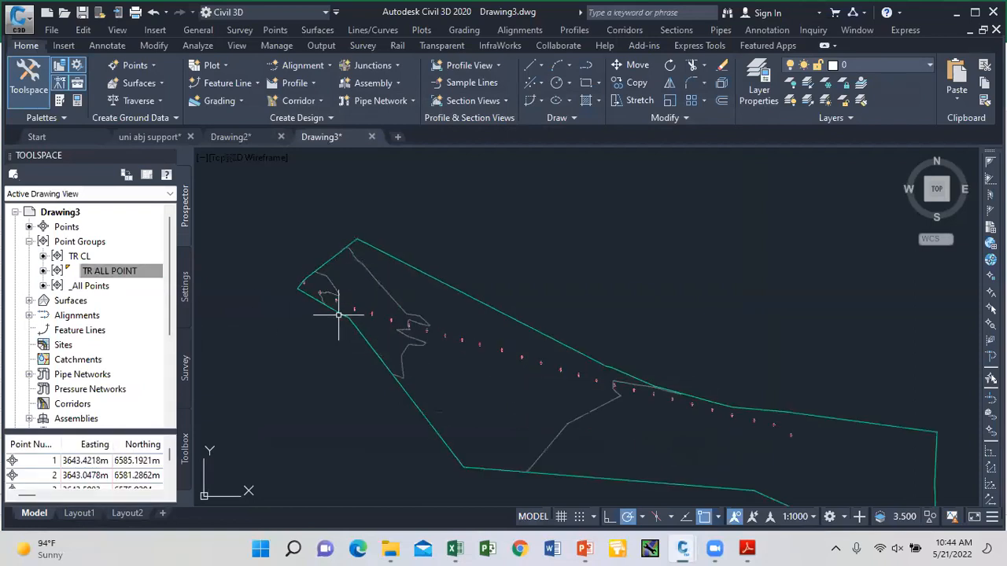
{"action": "scroll", "coordinate": [338, 314], "scroll_direction": "up", "scroll_amount": 3}
{"action": "scroll", "coordinate": [287, 259], "scroll_direction": "down", "scroll_amount": 3}
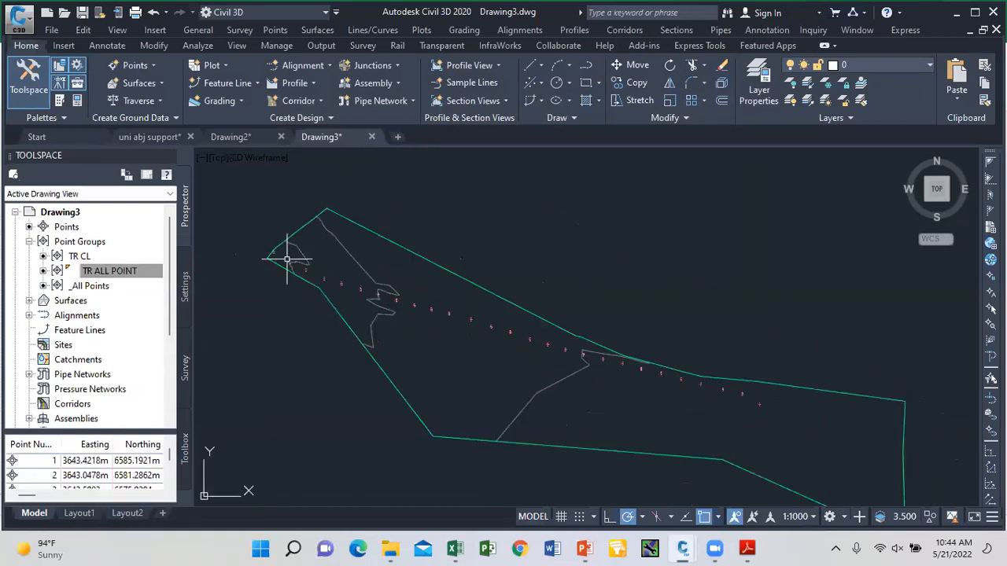
{"action": "mouse_move", "coordinate": [783, 413]}
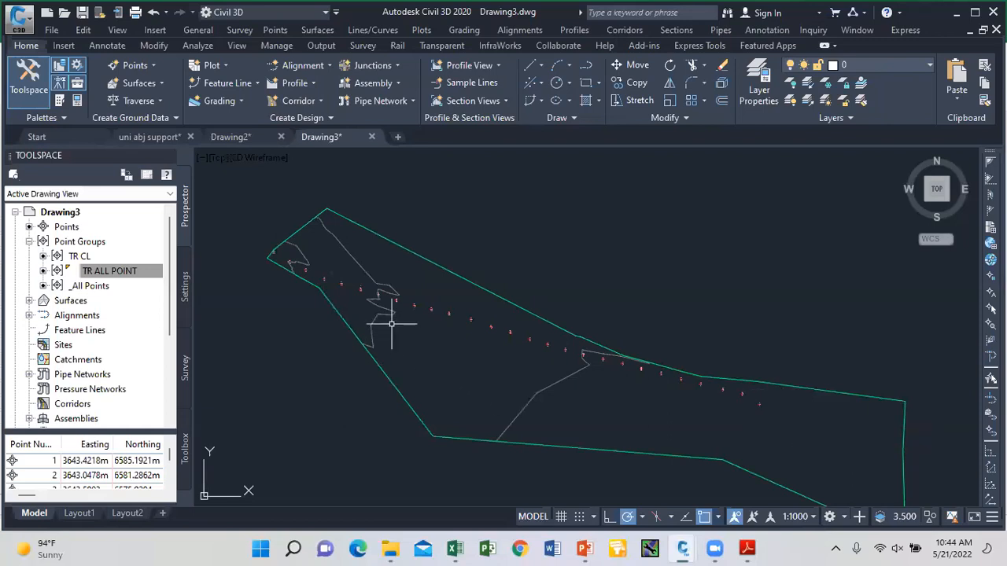
{"action": "mouse_move", "coordinate": [364, 267]}
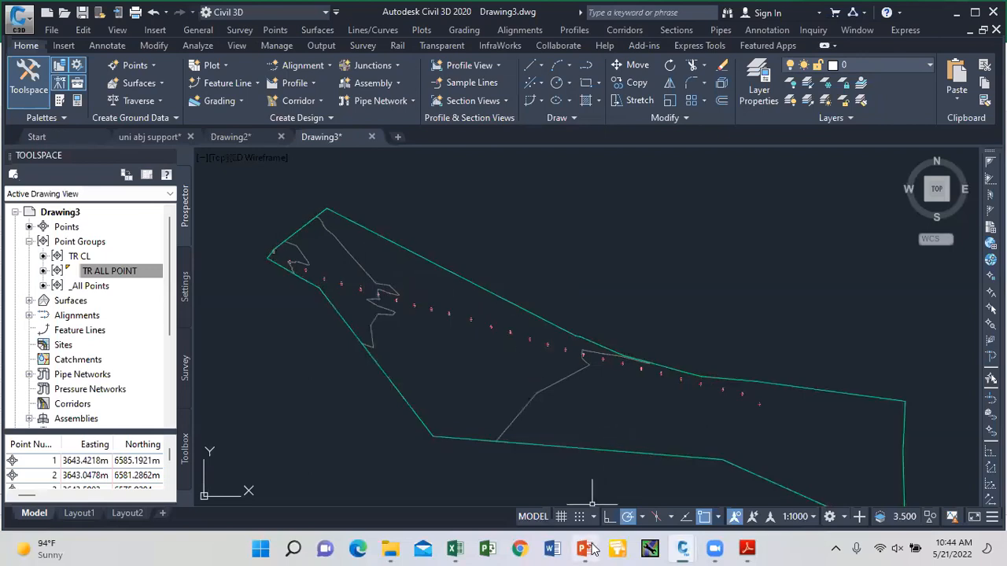
Step: Switch to PowerPoint and start the slide show of the AUTOCAD CIVIL 3D USER INTERFACE presentation
{"action": "mouse_move", "coordinate": [584, 549]}
{"action": "left_click", "coordinate": [583, 456]}
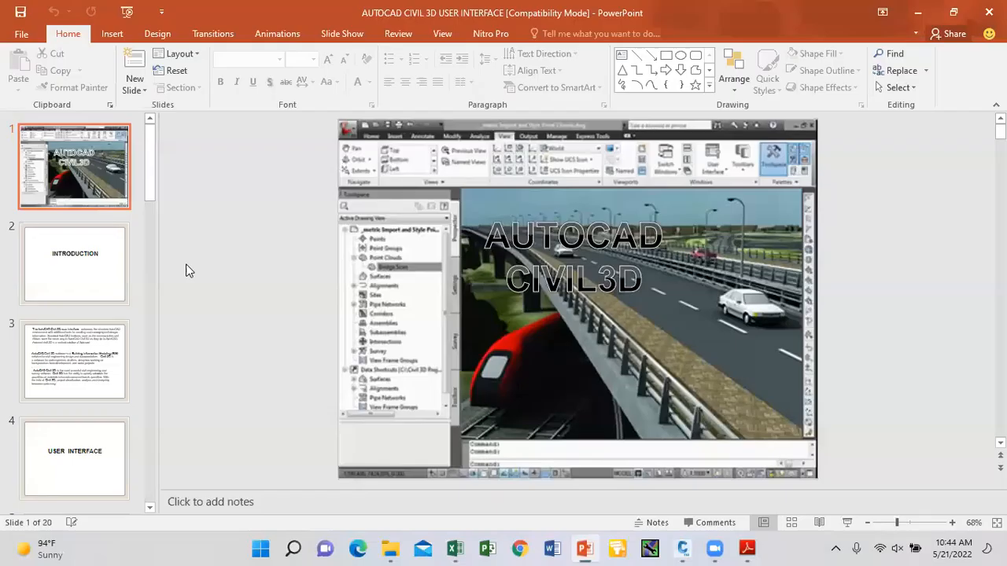
{"action": "left_click", "coordinate": [847, 523]}
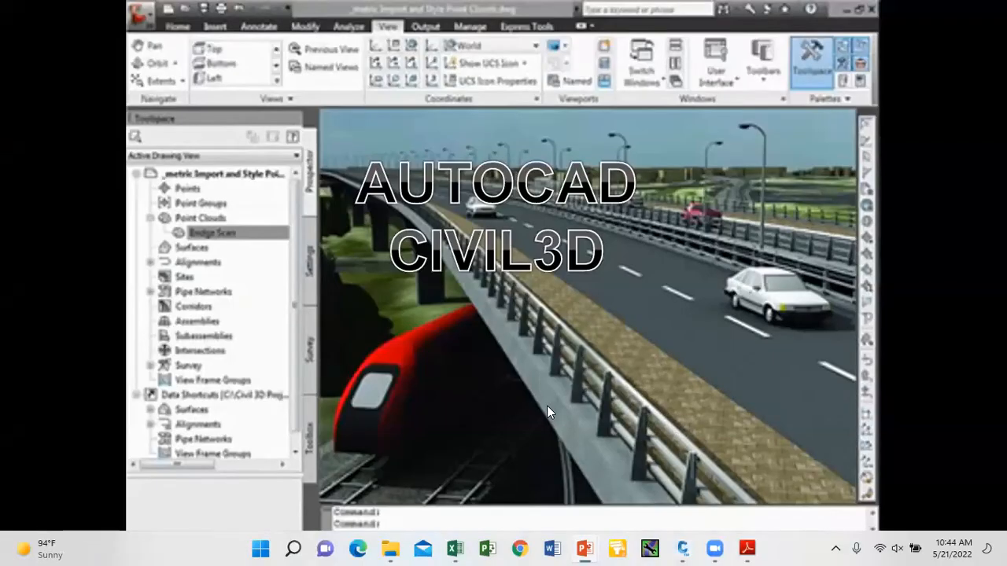
Step: Advance through the slides past Points and Surface to the Alignments slide and read how alignments are created
{"action": "left_click", "coordinate": [548, 411]}
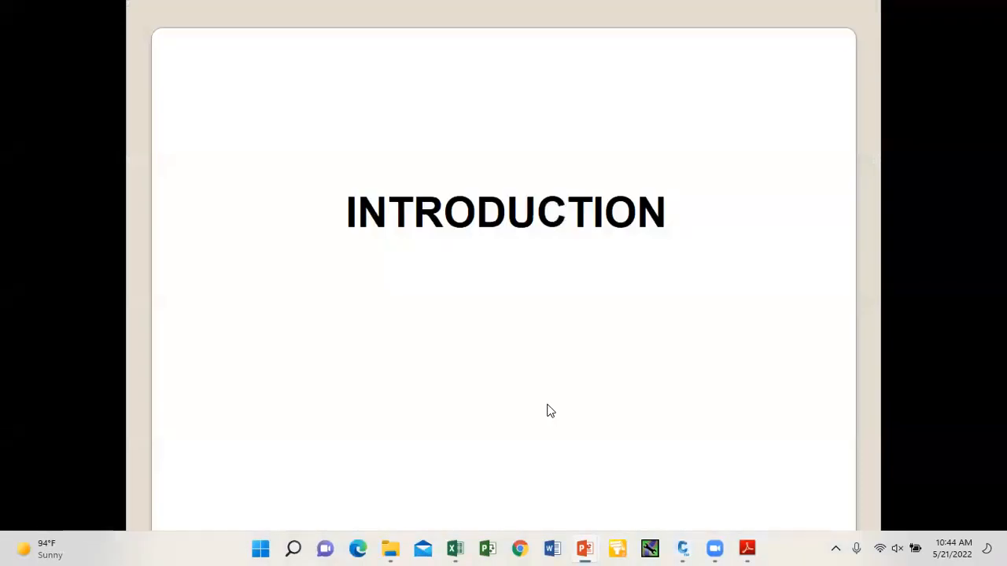
{"action": "left_click", "coordinate": [548, 410]}
{"action": "left_click", "coordinate": [548, 410]}
{"action": "left_click", "coordinate": [548, 410]}
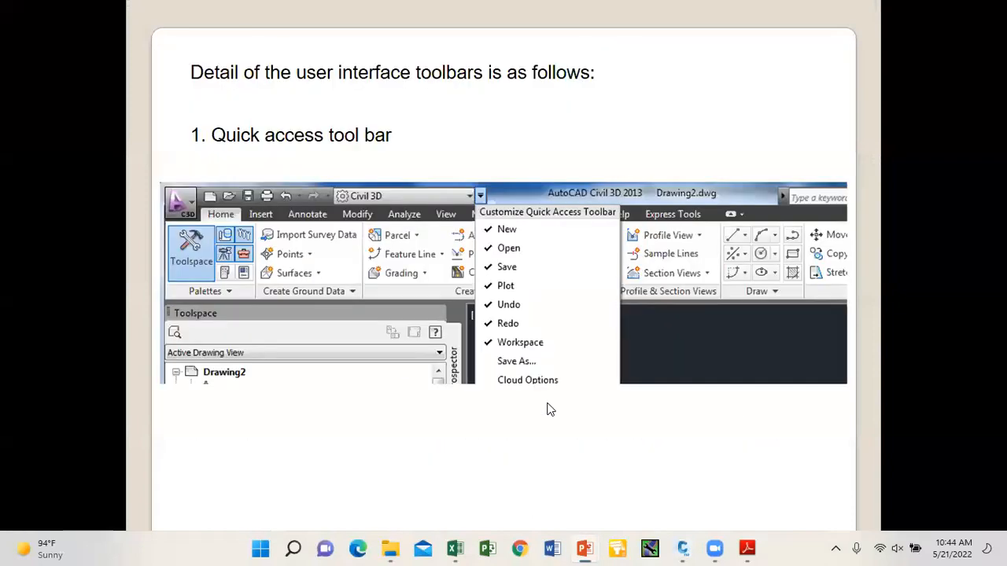
{"action": "left_click", "coordinate": [548, 409]}
{"action": "left_click", "coordinate": [548, 410]}
{"action": "left_click", "coordinate": [548, 410]}
{"action": "left_click", "coordinate": [548, 410]}
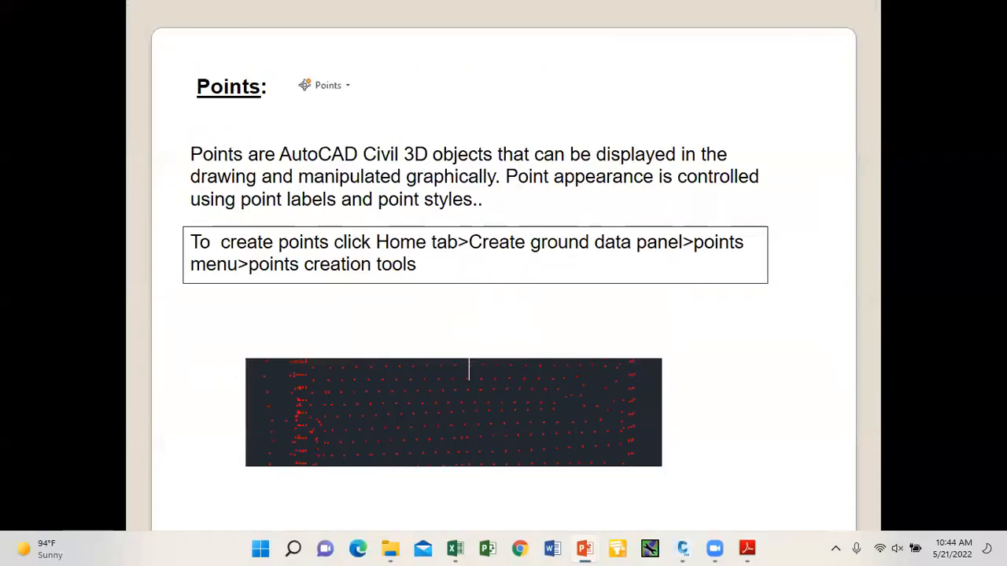
{"action": "key", "text": "Right"}
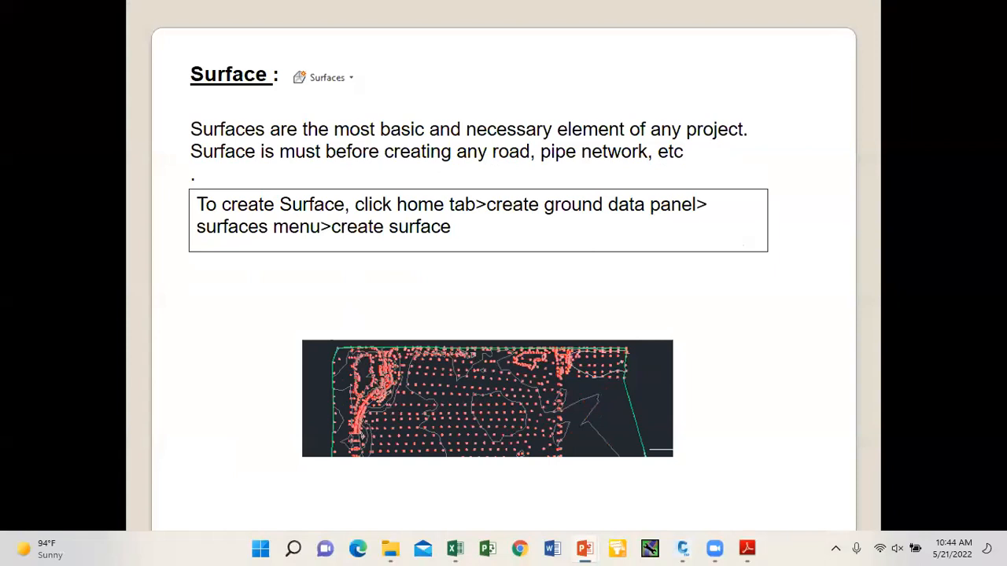
{"action": "key", "text": "Right"}
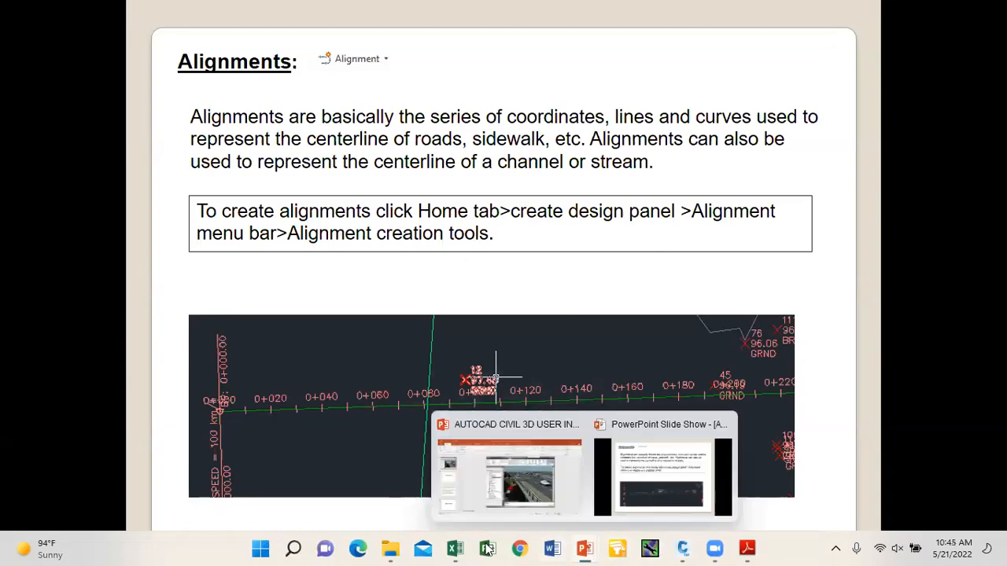
Step: Switch back to Drawing3 in Civil 3D, select the surface by its contour and clear the selection
{"action": "mouse_move", "coordinate": [695, 549]}
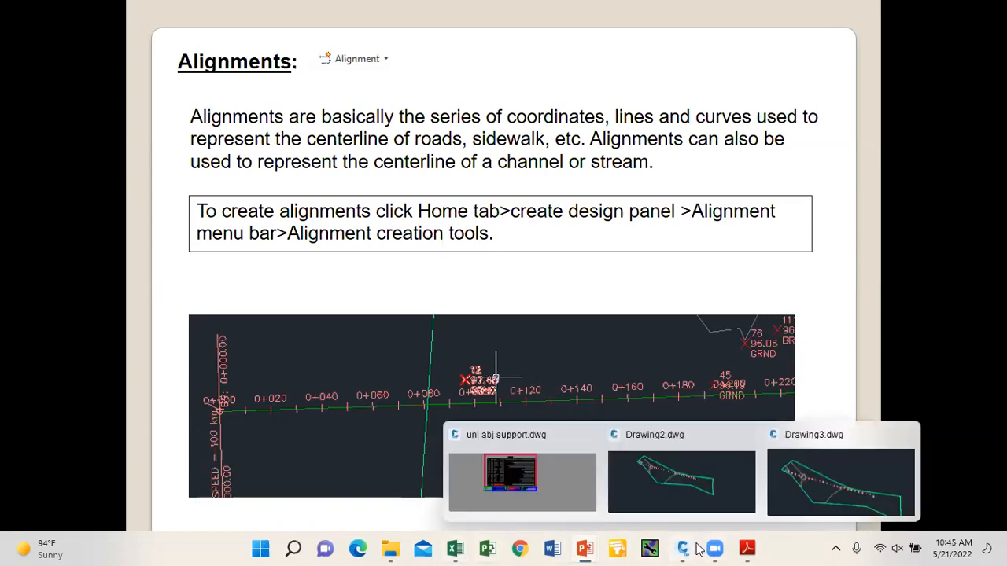
{"action": "left_click", "coordinate": [795, 504]}
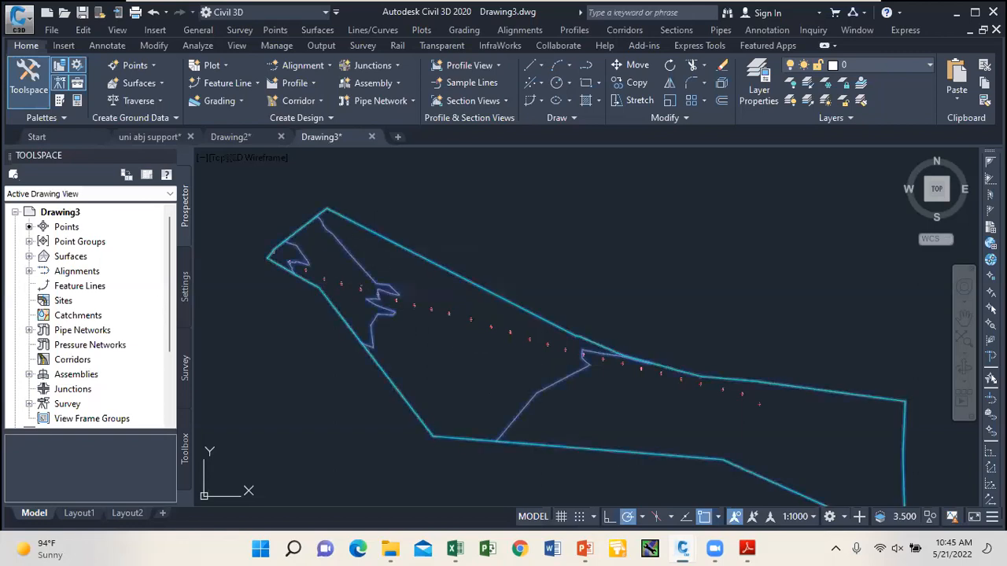
{"action": "left_click", "coordinate": [376, 284]}
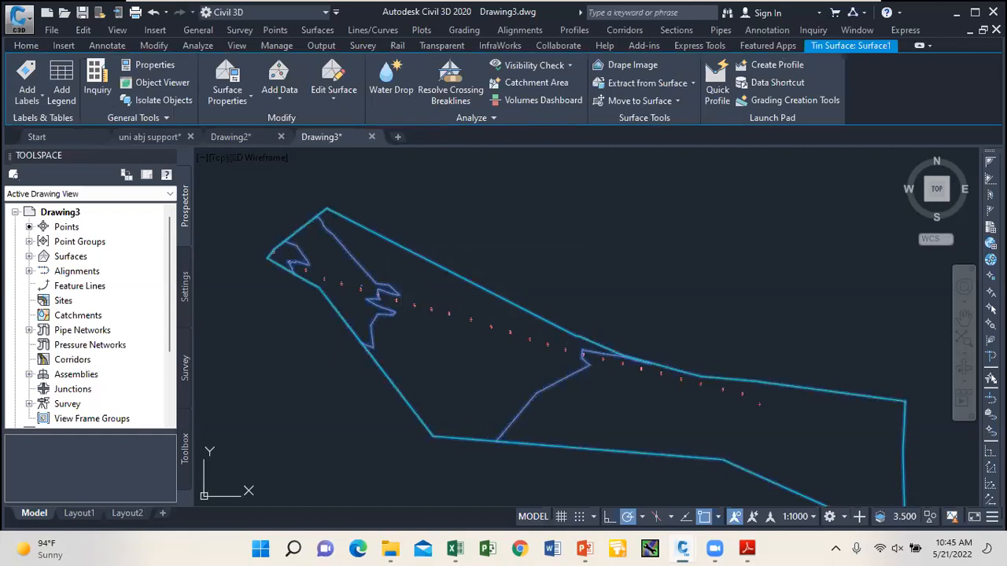
{"action": "key", "text": "Escape"}
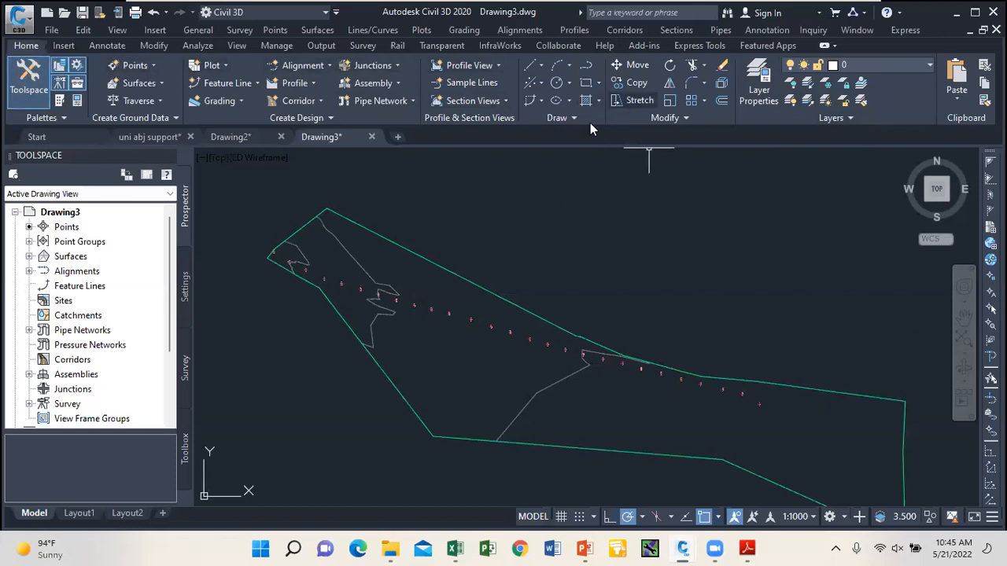
Step: Select Surface1 by its boundary line and open its surface properties
{"action": "mouse_move", "coordinate": [455, 276]}
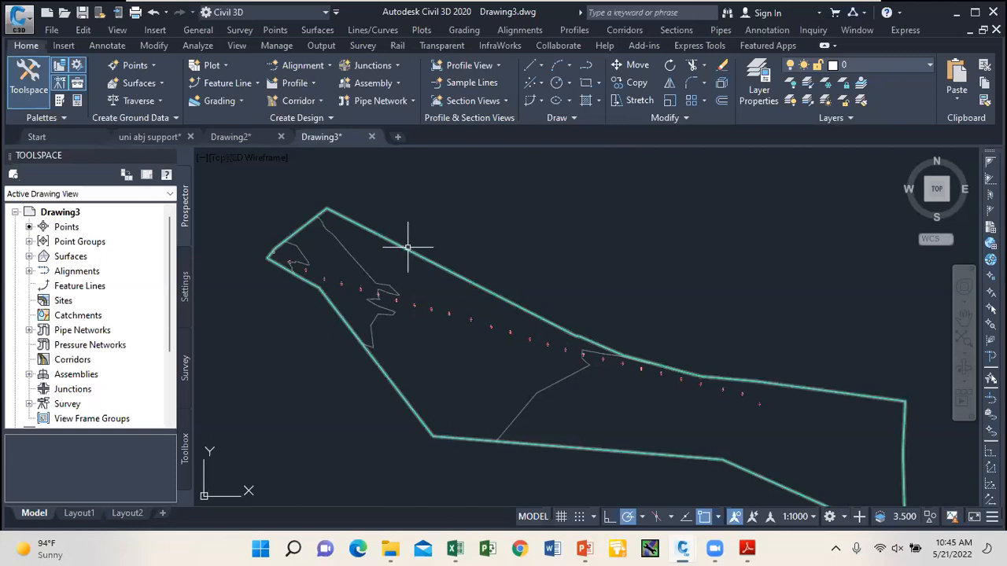
{"action": "mouse_move", "coordinate": [407, 248]}
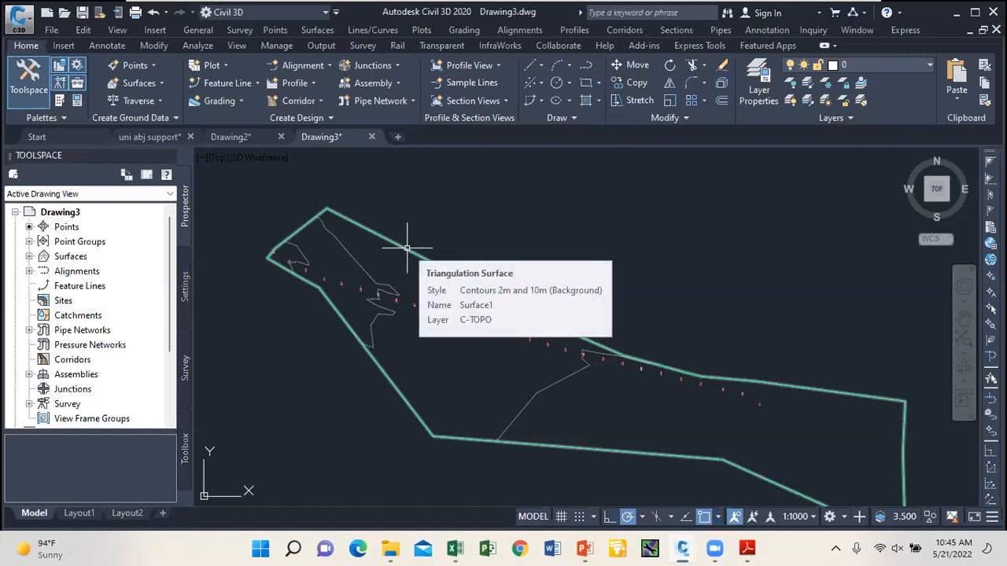
{"action": "left_click", "coordinate": [407, 248]}
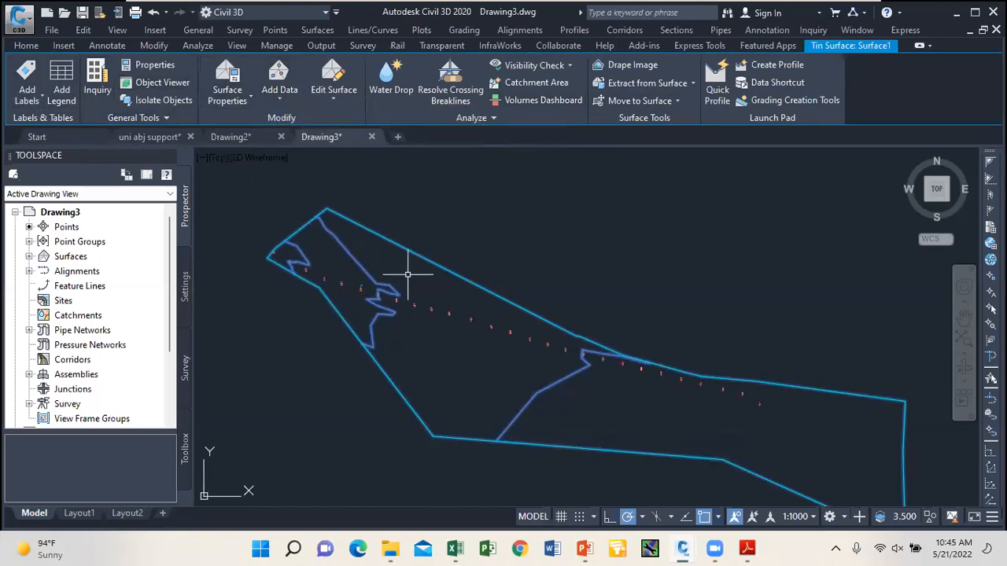
{"action": "left_click", "coordinate": [241, 105]}
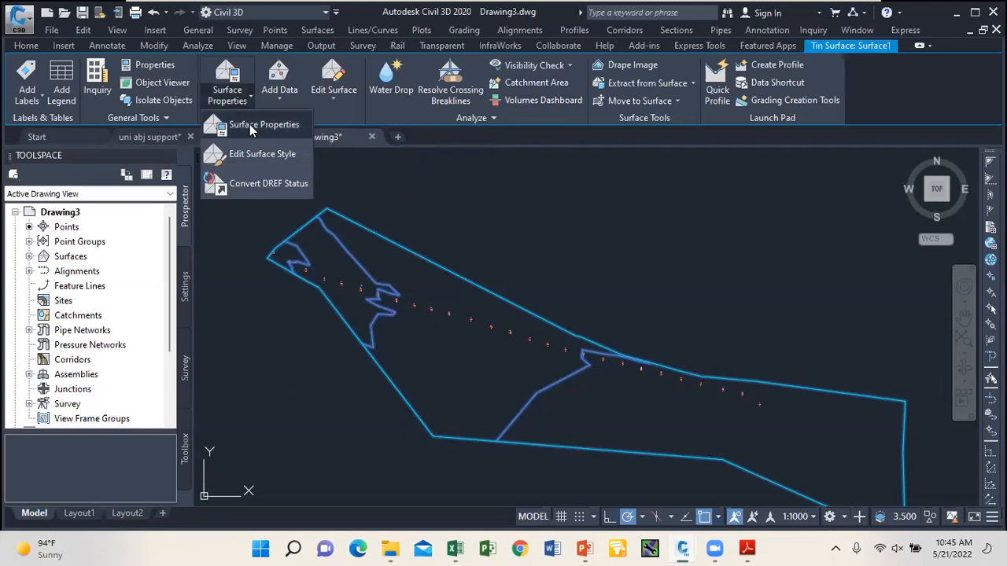
{"action": "left_click", "coordinate": [249, 124]}
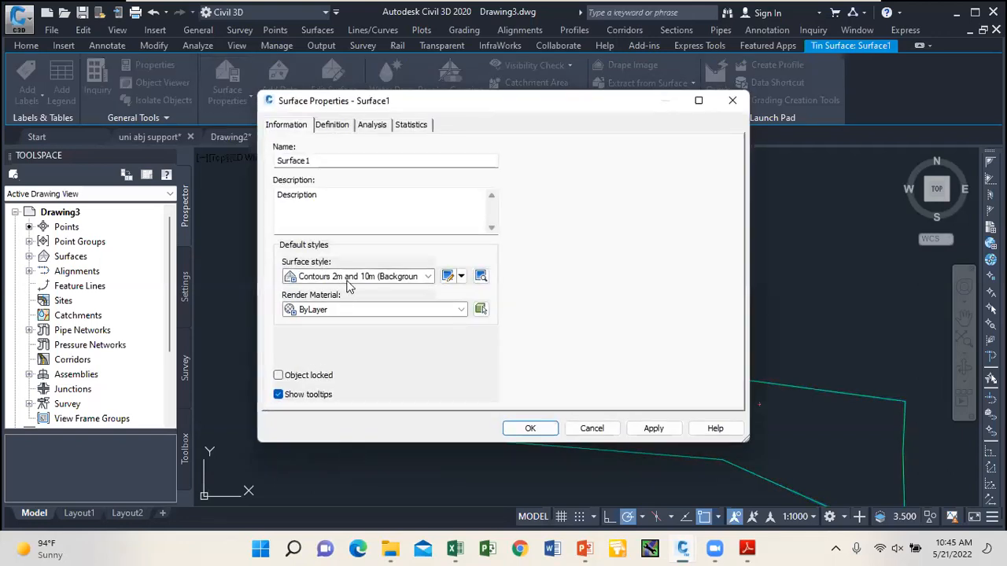
Step: Set Surface1's surface style to Border Only, apply the surface properties and deselect the surface
{"action": "left_click", "coordinate": [429, 278]}
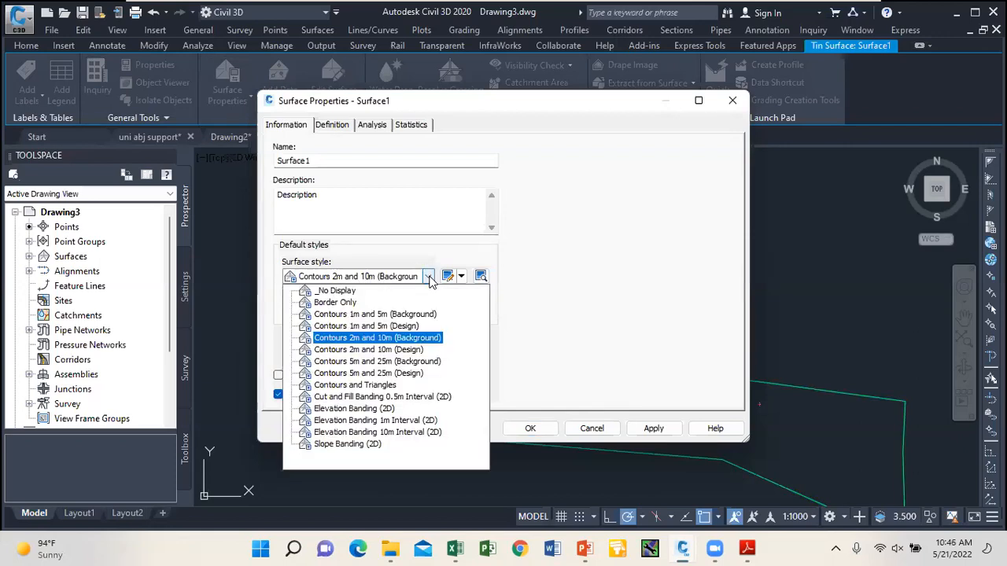
{"action": "left_click", "coordinate": [351, 304]}
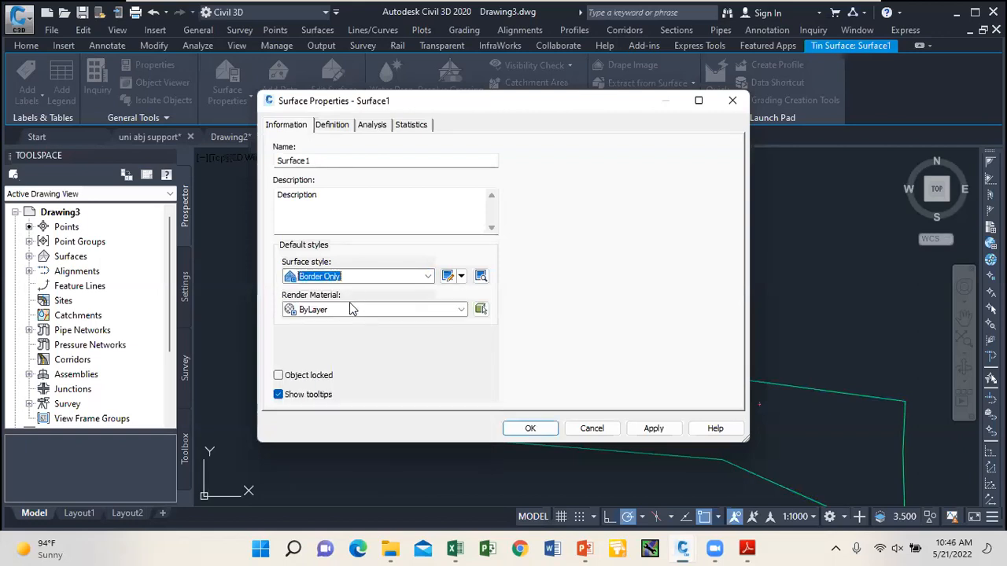
{"action": "left_click", "coordinate": [648, 432]}
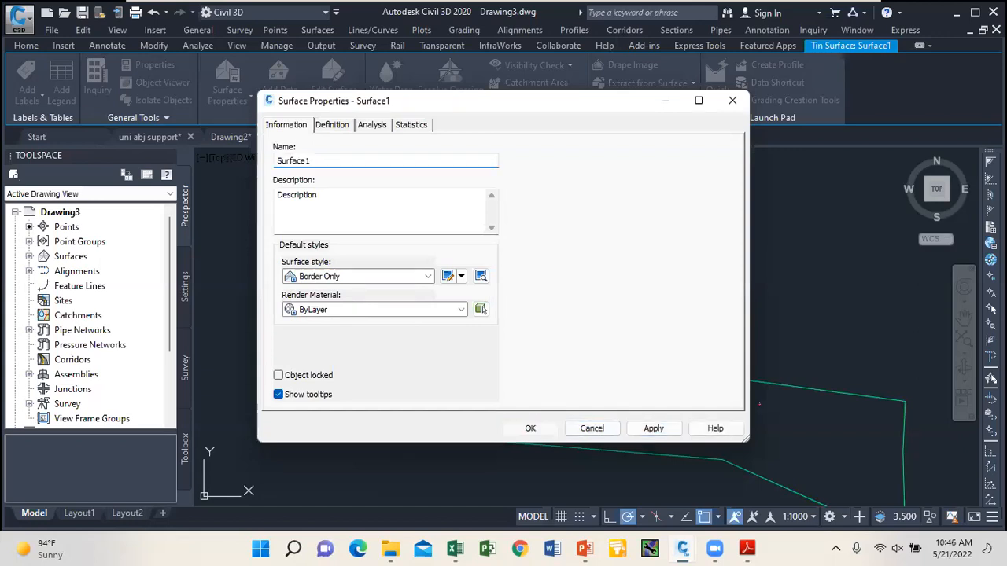
{"action": "left_click", "coordinate": [530, 428]}
{"action": "key", "text": "Escape"}
{"action": "scroll", "coordinate": [321, 200], "scroll_direction": "down", "scroll_amount": 1}
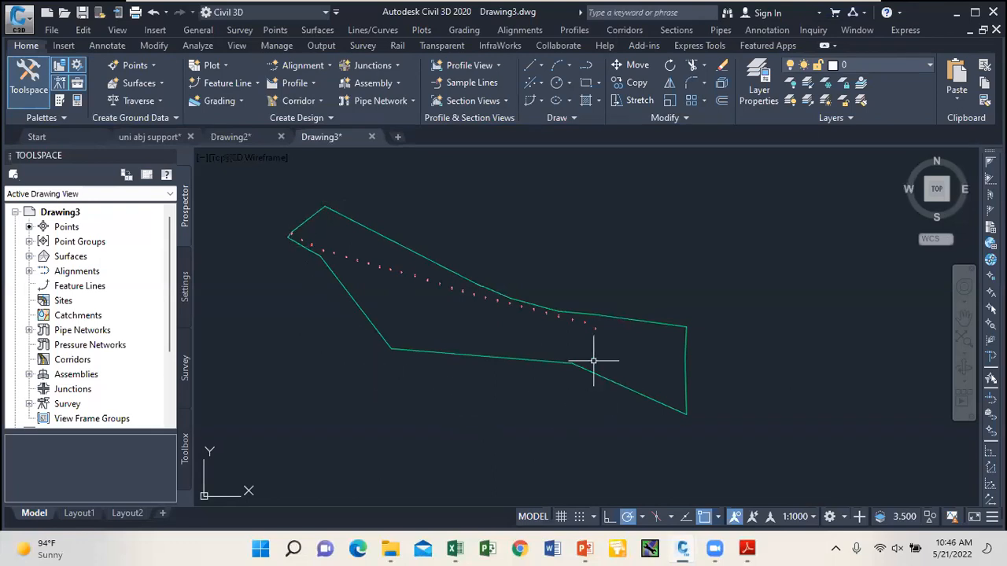
{"action": "scroll", "coordinate": [419, 236], "scroll_direction": "down", "scroll_amount": 1}
{"action": "scroll", "coordinate": [351, 245], "scroll_direction": "up", "scroll_amount": 1}
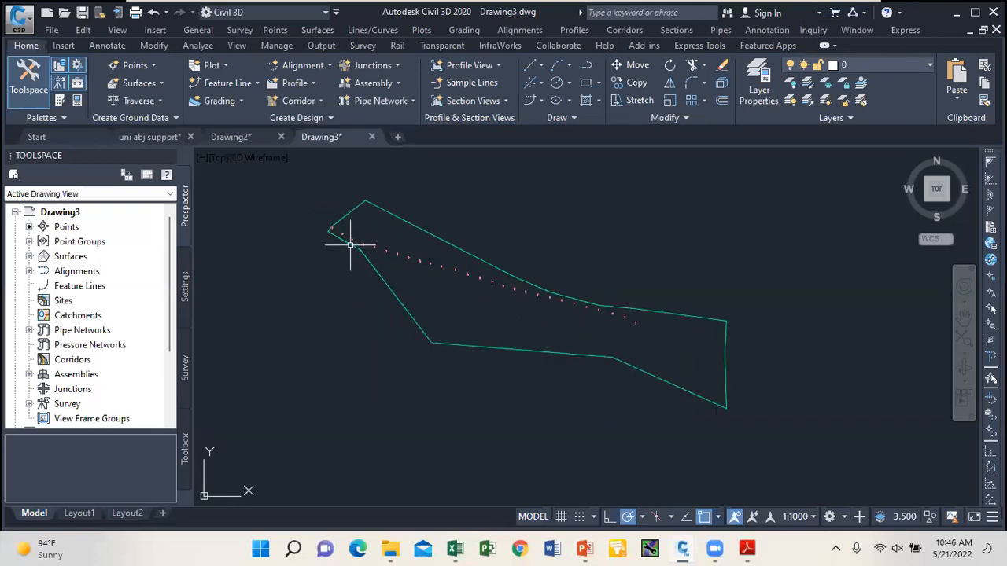
Step: Draw a line from centreline point CL25 at the surface's west end to a free spot northeast of the boundary
{"action": "scroll", "coordinate": [347, 232], "scroll_direction": "up", "scroll_amount": 2}
{"action": "scroll", "coordinate": [314, 220], "scroll_direction": "down", "scroll_amount": 4}
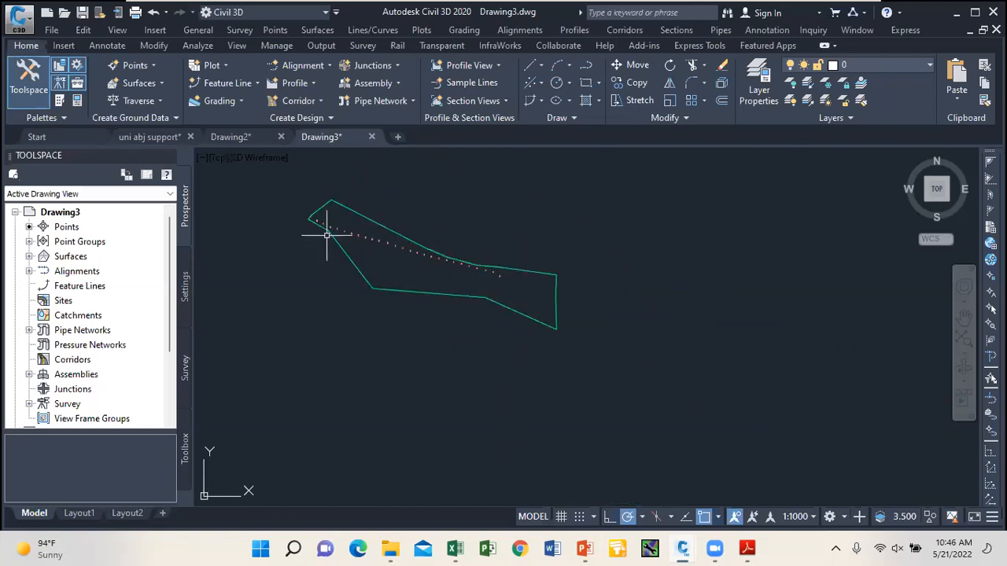
{"action": "left_click", "coordinate": [539, 66]}
{"action": "left_click", "coordinate": [586, 70]}
{"action": "scroll", "coordinate": [332, 205], "scroll_direction": "up", "scroll_amount": 3}
{"action": "scroll", "coordinate": [298, 209], "scroll_direction": "up", "scroll_amount": 5}
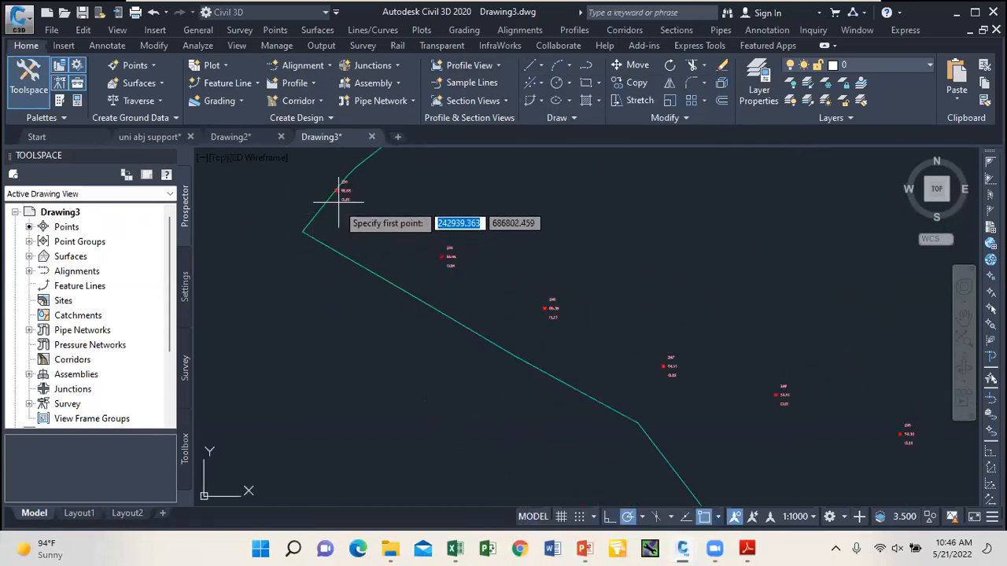
{"action": "scroll", "coordinate": [338, 189], "scroll_direction": "up", "scroll_amount": 5}
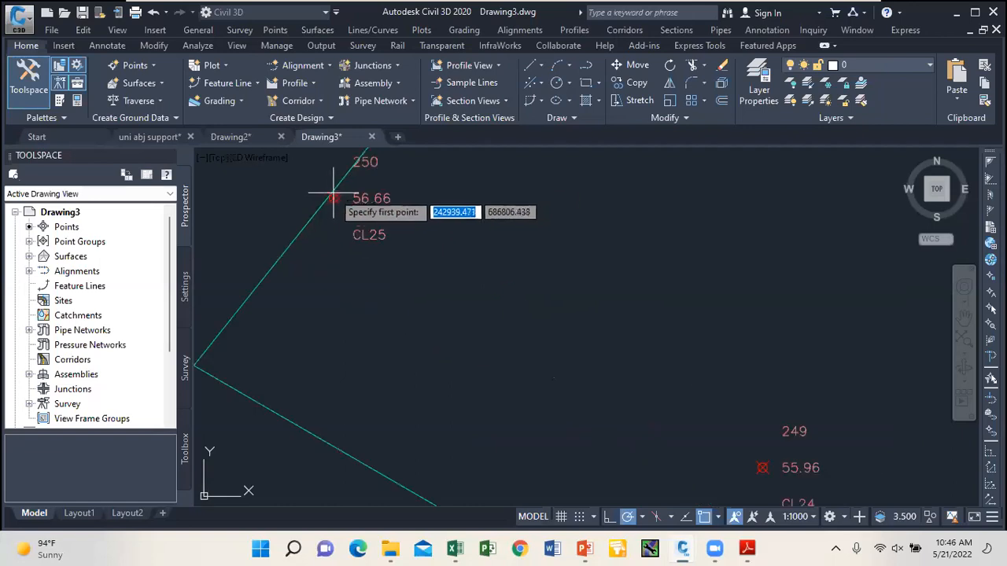
{"action": "left_click", "coordinate": [298, 197]}
{"action": "scroll", "coordinate": [267, 193], "scroll_direction": "down", "scroll_amount": 5}
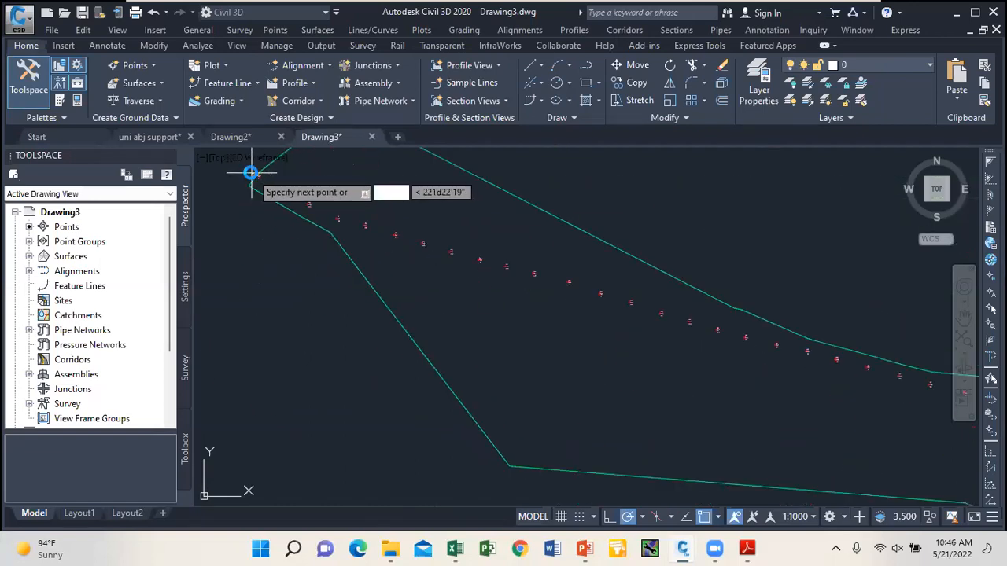
{"action": "scroll", "coordinate": [252, 191], "scroll_direction": "down", "scroll_amount": 4}
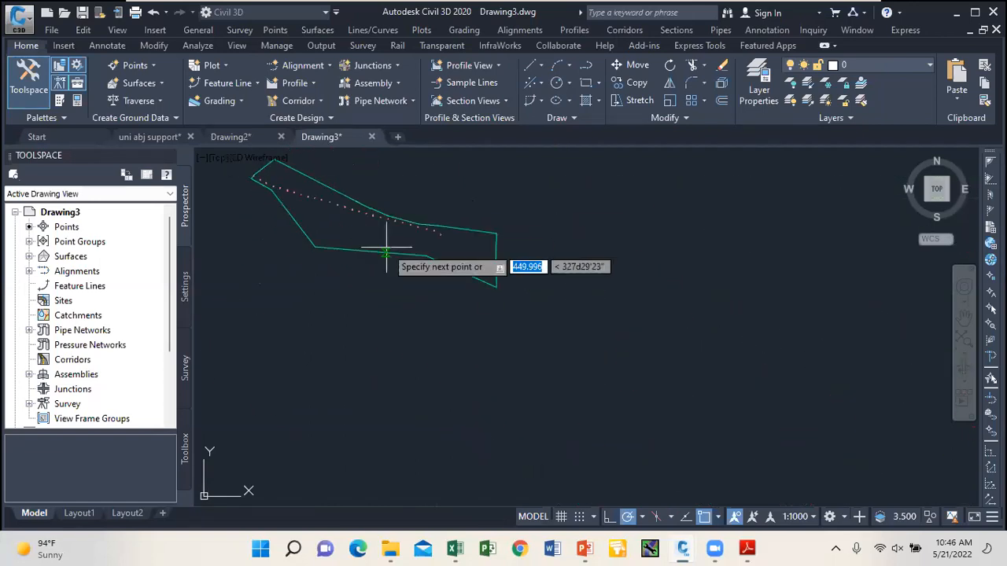
{"action": "left_click", "coordinate": [527, 212]}
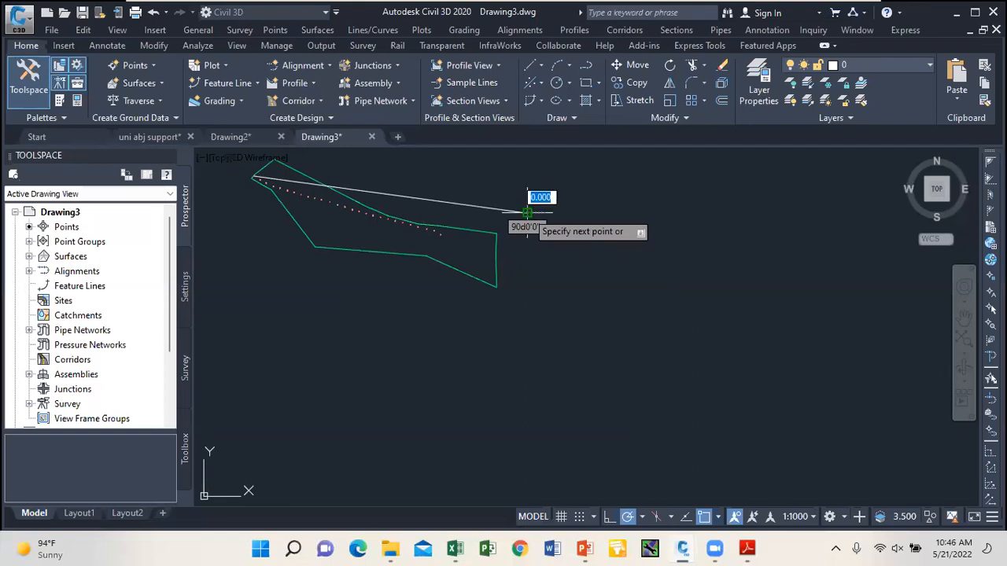
Step: Delete the trial line that starts at centreline point CL25
{"action": "scroll", "coordinate": [322, 169], "scroll_direction": "up", "scroll_amount": 4}
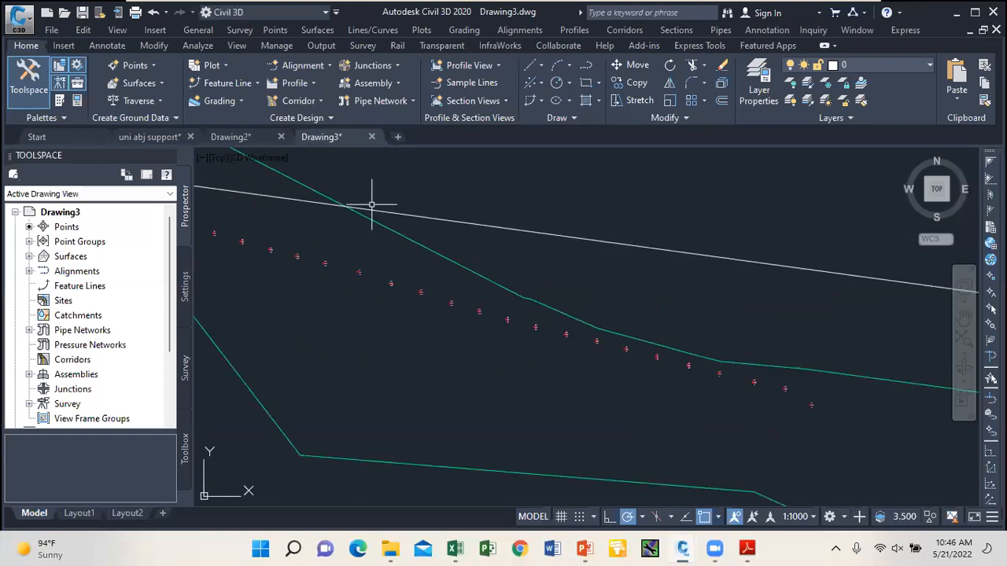
{"action": "scroll", "coordinate": [370, 204], "scroll_direction": "down", "scroll_amount": 4}
{"action": "scroll", "coordinate": [362, 206], "scroll_direction": "down", "scroll_amount": 2}
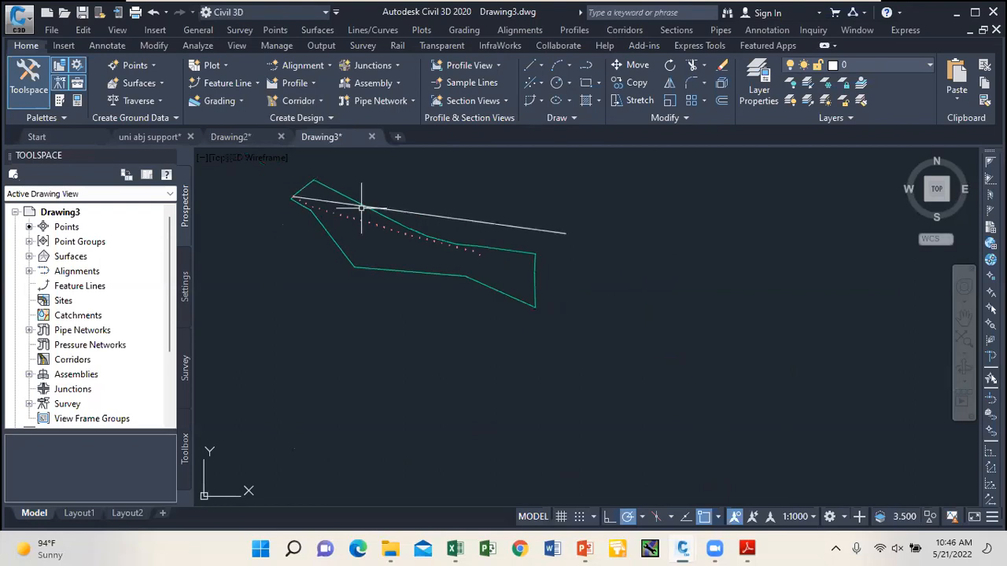
{"action": "scroll", "coordinate": [361, 205], "scroll_direction": "up", "scroll_amount": 2}
{"action": "scroll", "coordinate": [366, 204], "scroll_direction": "up", "scroll_amount": 3}
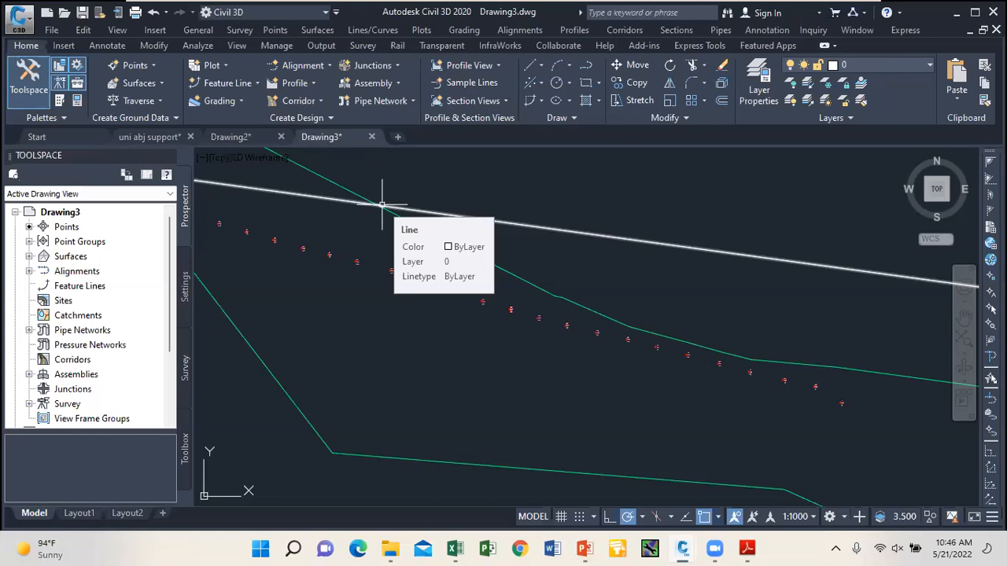
{"action": "scroll", "coordinate": [472, 216], "scroll_direction": "down", "scroll_amount": 3}
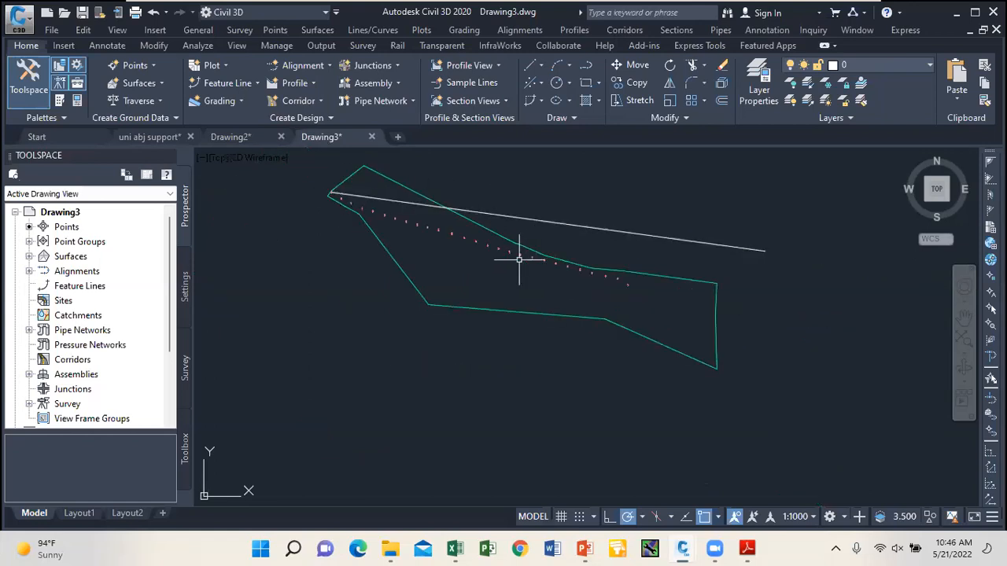
{"action": "left_click", "coordinate": [531, 221]}
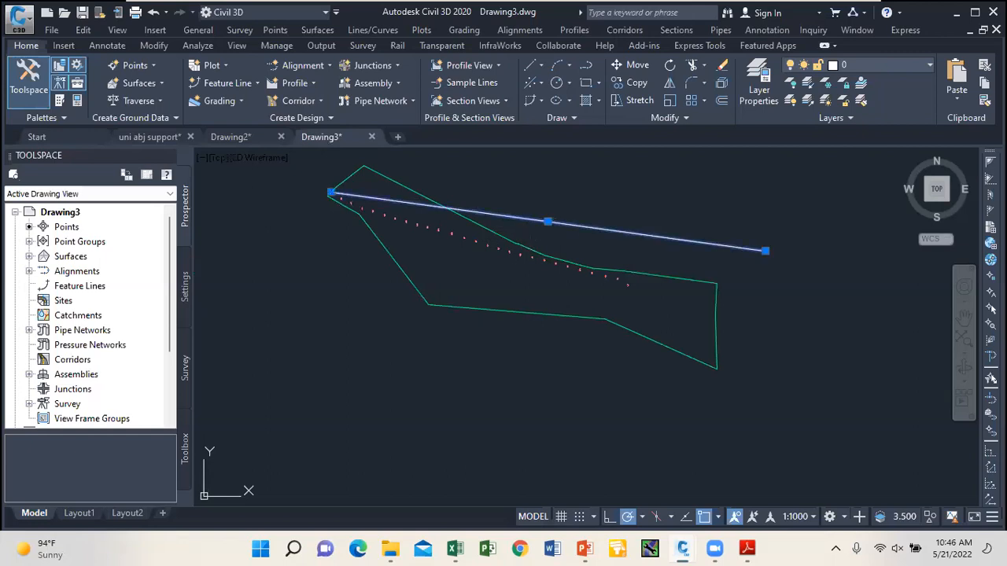
{"action": "key", "text": "Delete"}
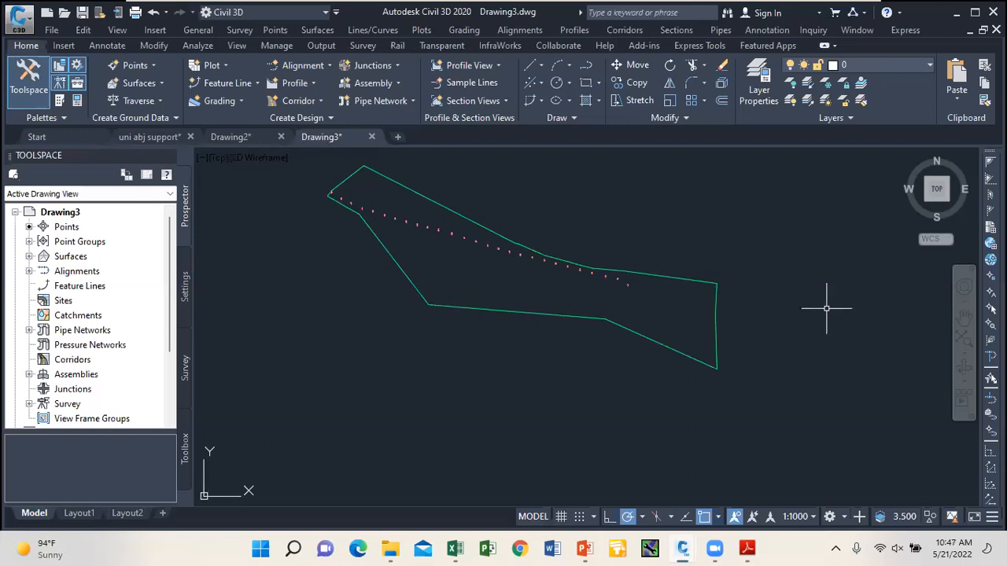
Step: Switch to PowerPoint, review the Alignments and Profile slides in the slide show, and return to Drawing3 in Civil 3D
{"action": "mouse_move", "coordinate": [654, 280]}
{"action": "mouse_move", "coordinate": [355, 186]}
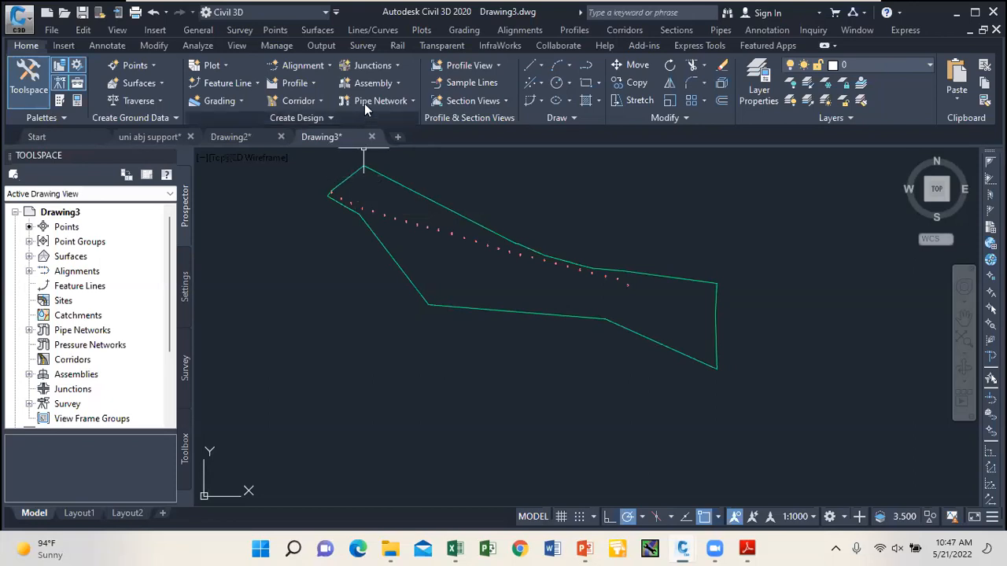
{"action": "mouse_move", "coordinate": [745, 549]}
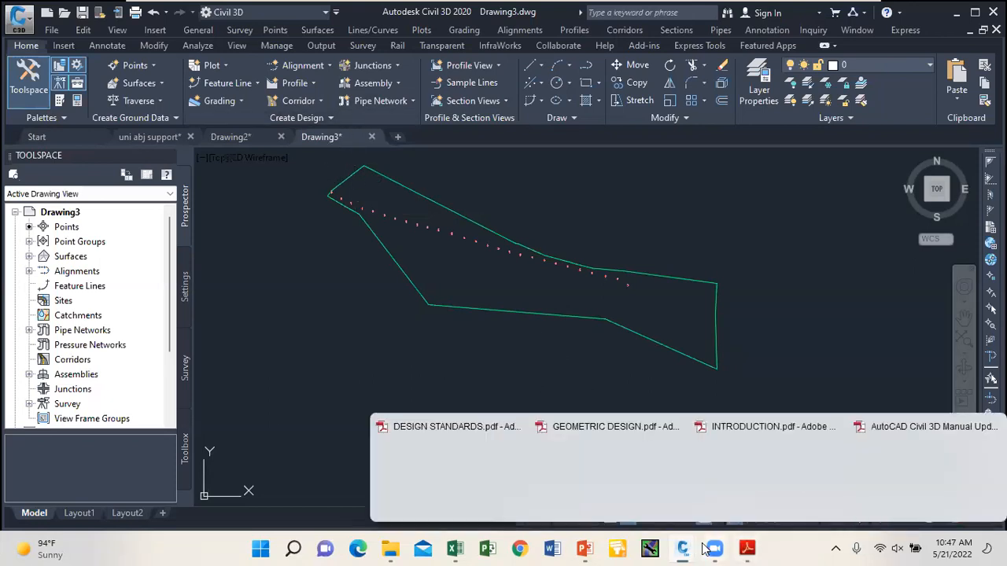
{"action": "mouse_move", "coordinate": [585, 549]}
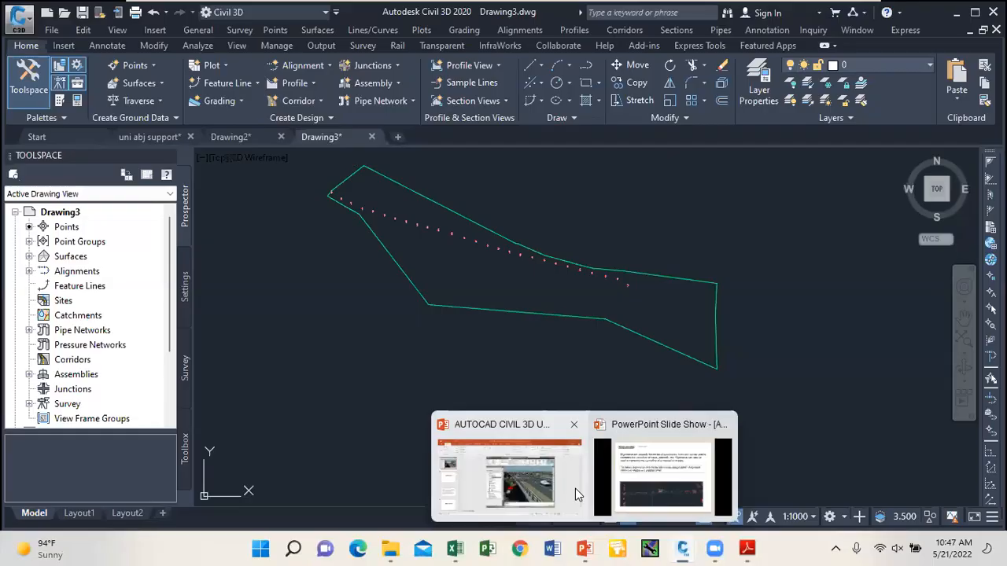
{"action": "left_click", "coordinate": [575, 489]}
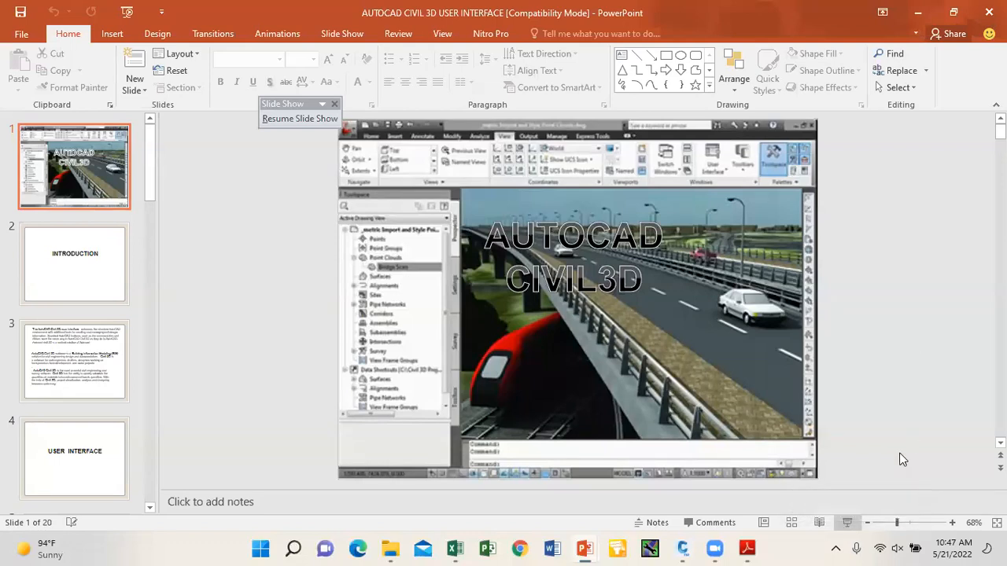
{"action": "left_click", "coordinate": [847, 523]}
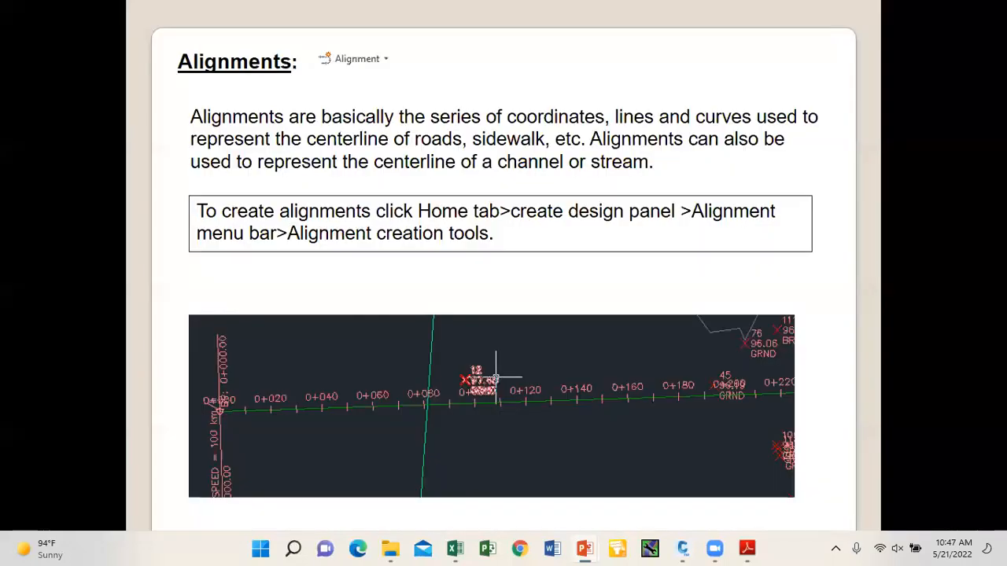
{"action": "key", "text": "Right"}
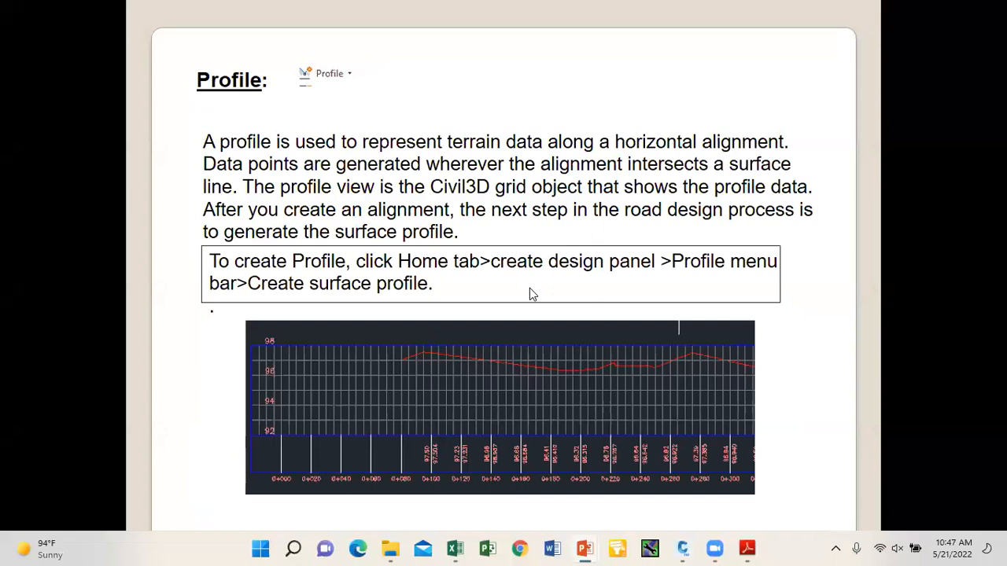
{"action": "key", "text": "Left"}
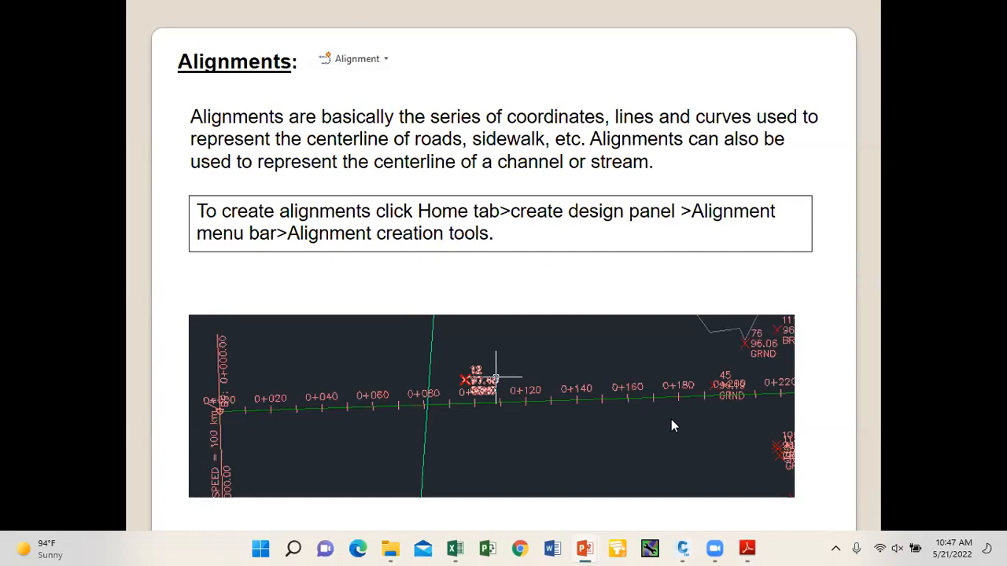
{"action": "mouse_move", "coordinate": [682, 549]}
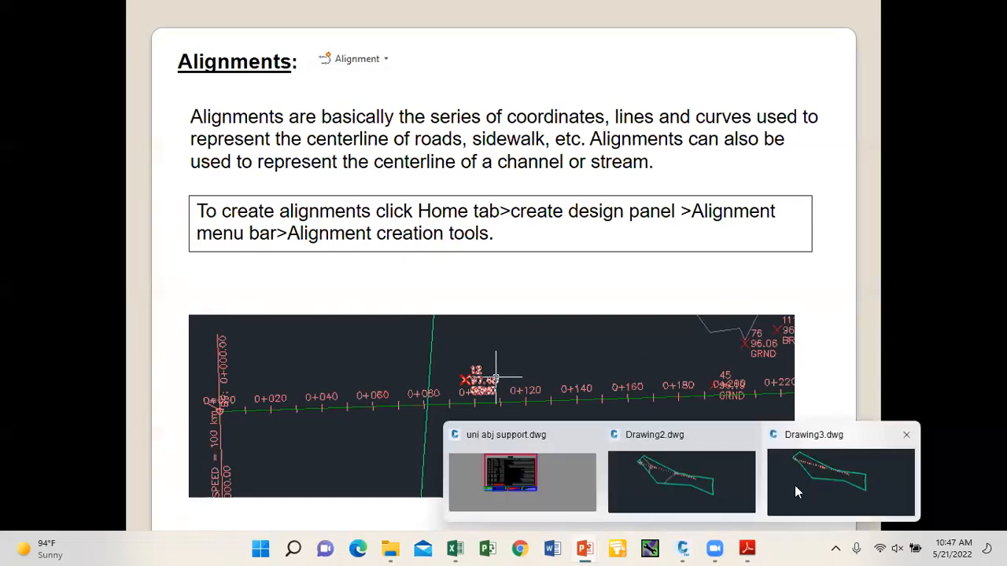
{"action": "left_click", "coordinate": [795, 482]}
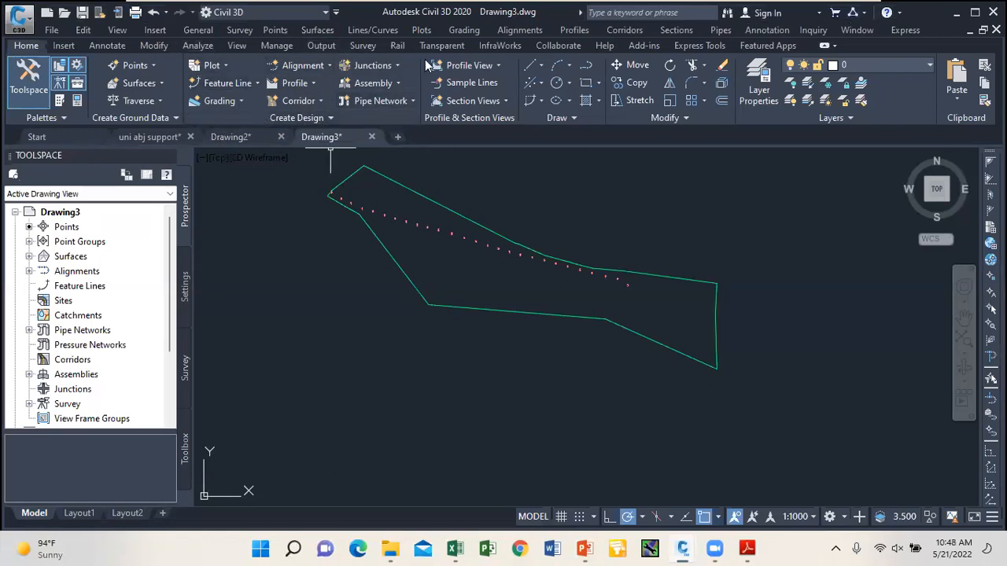
{"action": "left_click", "coordinate": [329, 66]}
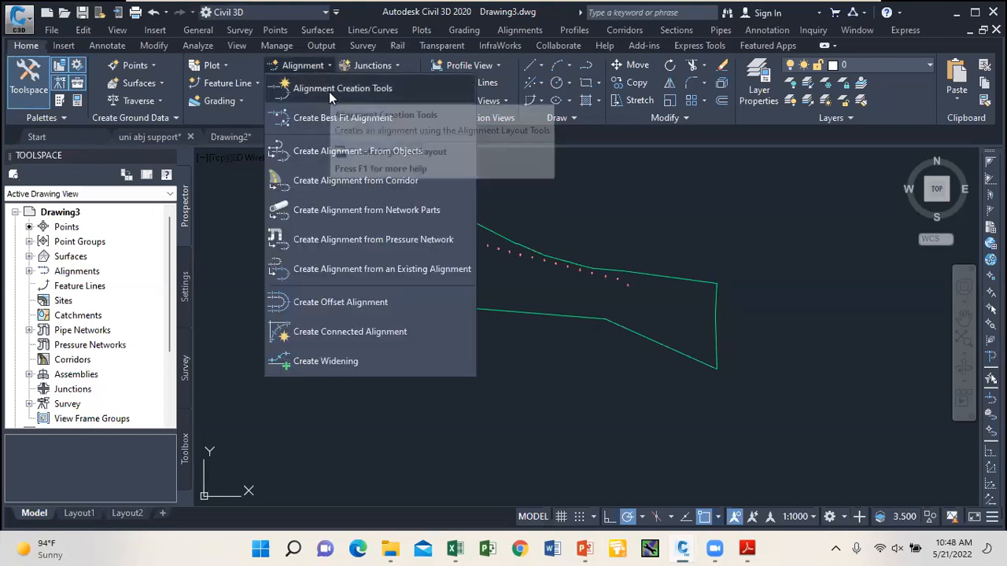
{"action": "left_click", "coordinate": [329, 91]}
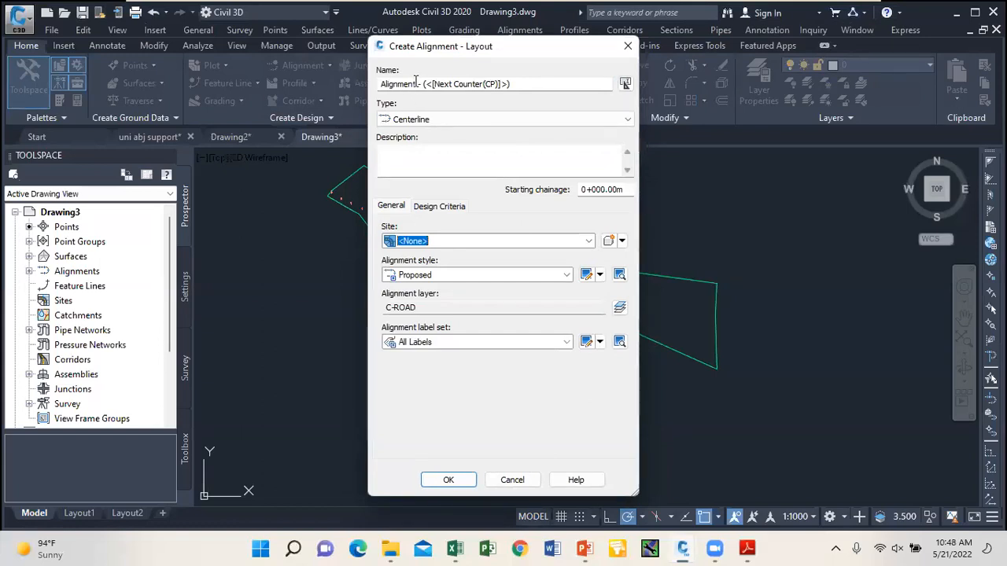
{"action": "left_click", "coordinate": [417, 84]}
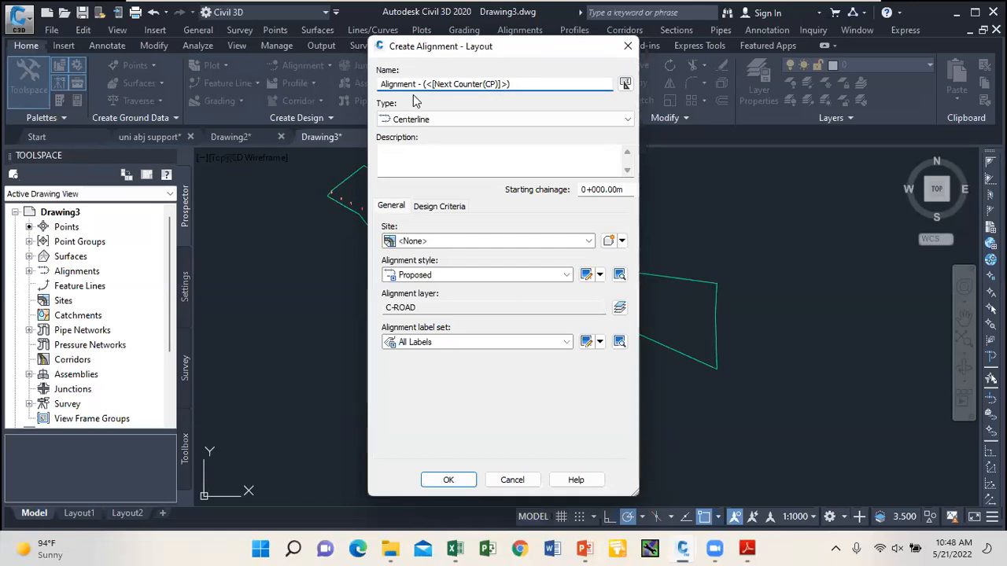
{"action": "left_click_drag", "start_coordinate": [418, 84], "coordinate": [342, 84]}
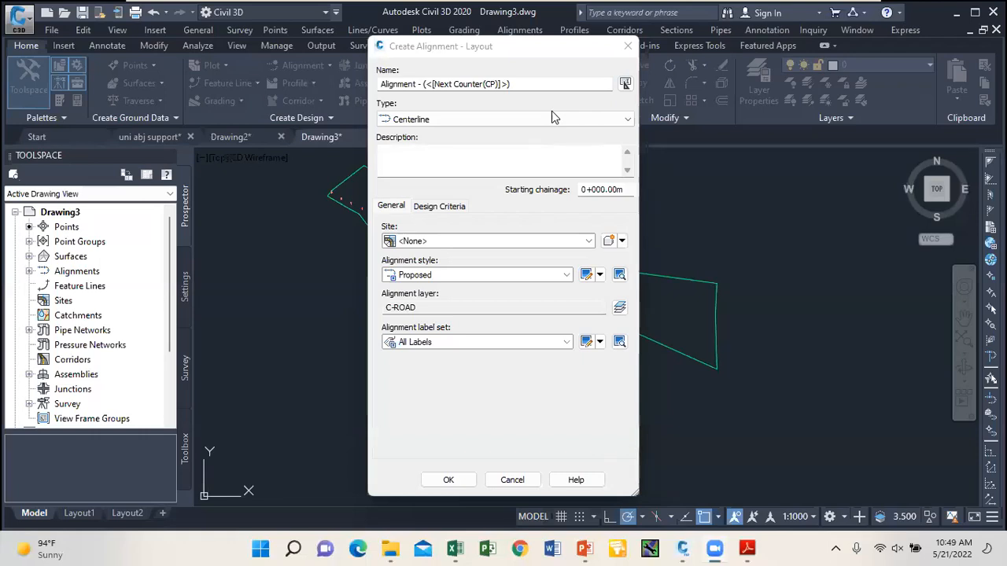
{"action": "left_click", "coordinate": [627, 47]}
{"action": "scroll", "coordinate": [423, 208], "scroll_direction": "up", "scroll_amount": 2}
{"action": "scroll", "coordinate": [418, 207], "scroll_direction": "down", "scroll_amount": 2}
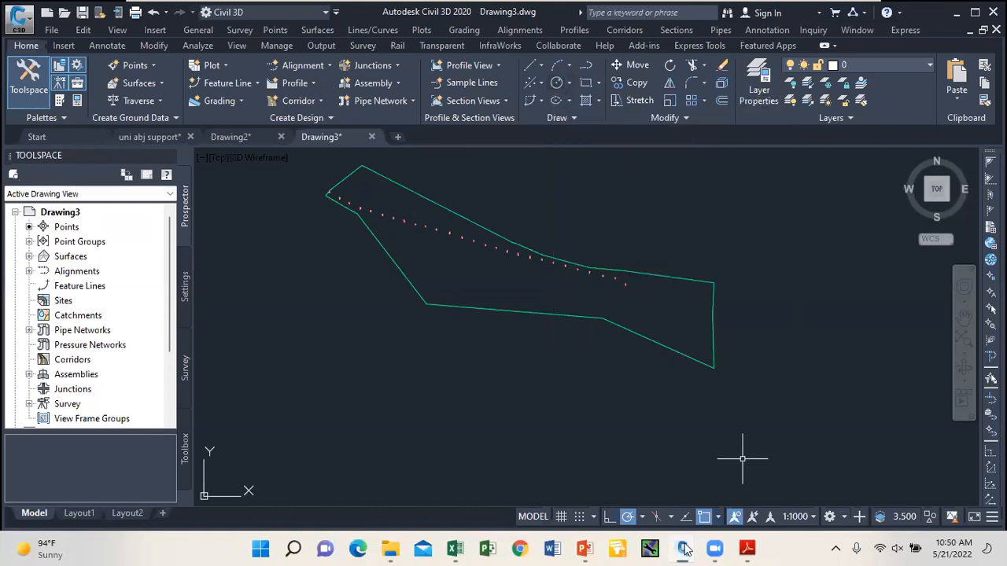
Step: Reread the Alignments slide in the PowerPoint slide show and switch back to Drawing3 in Civil 3D
{"action": "mouse_move", "coordinate": [684, 548]}
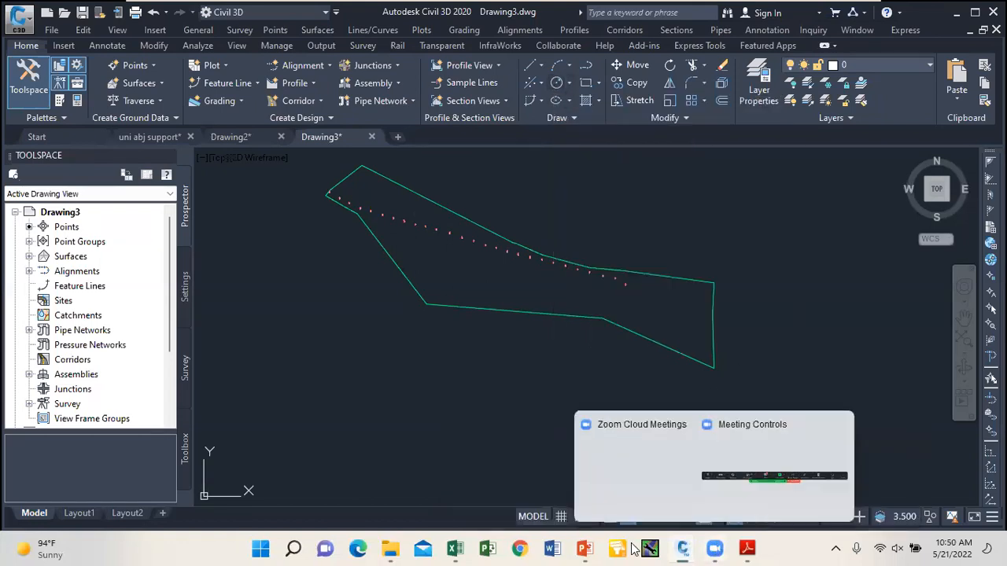
{"action": "mouse_move", "coordinate": [593, 548]}
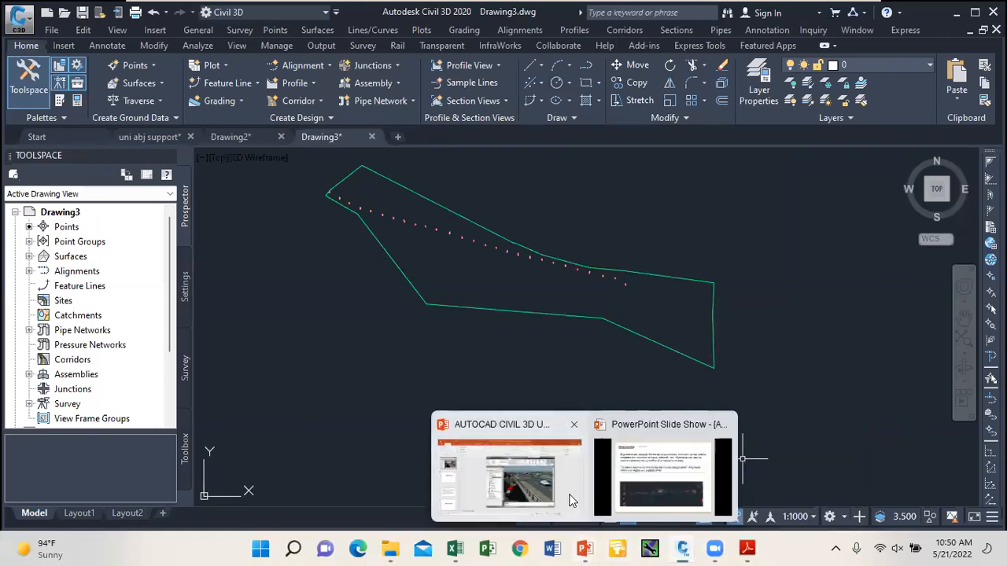
{"action": "left_click", "coordinate": [572, 497]}
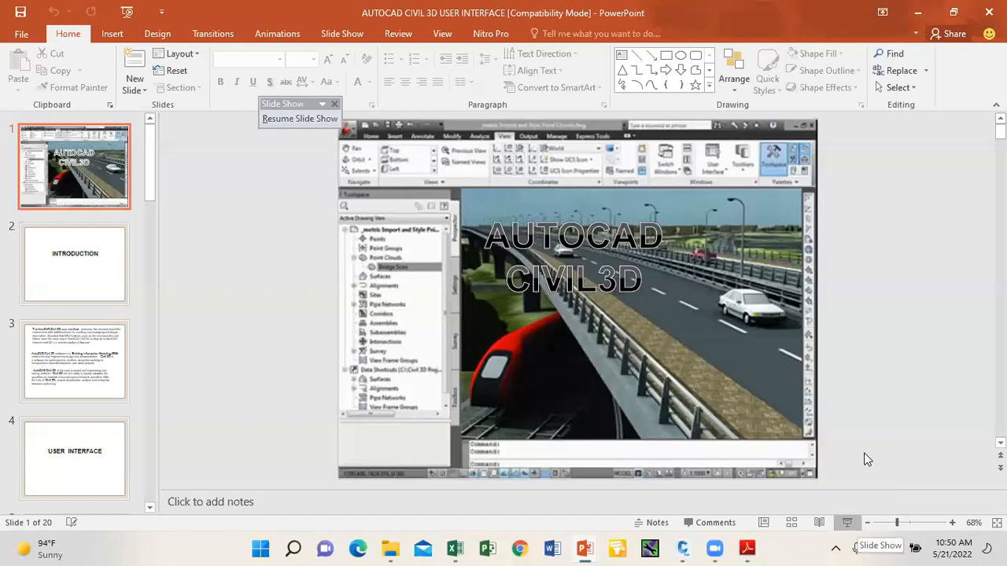
{"action": "left_click", "coordinate": [847, 523]}
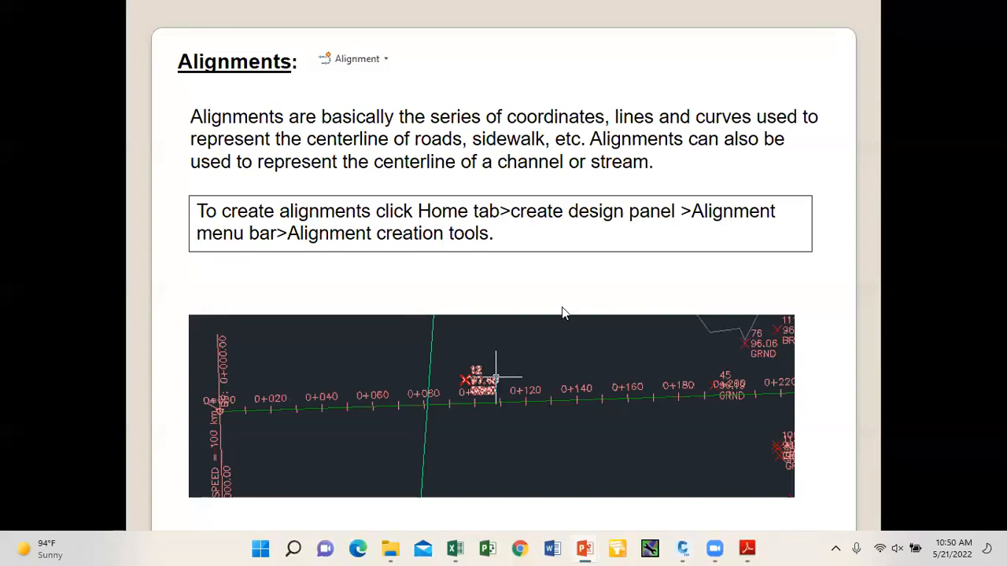
{"action": "mouse_move", "coordinate": [682, 548]}
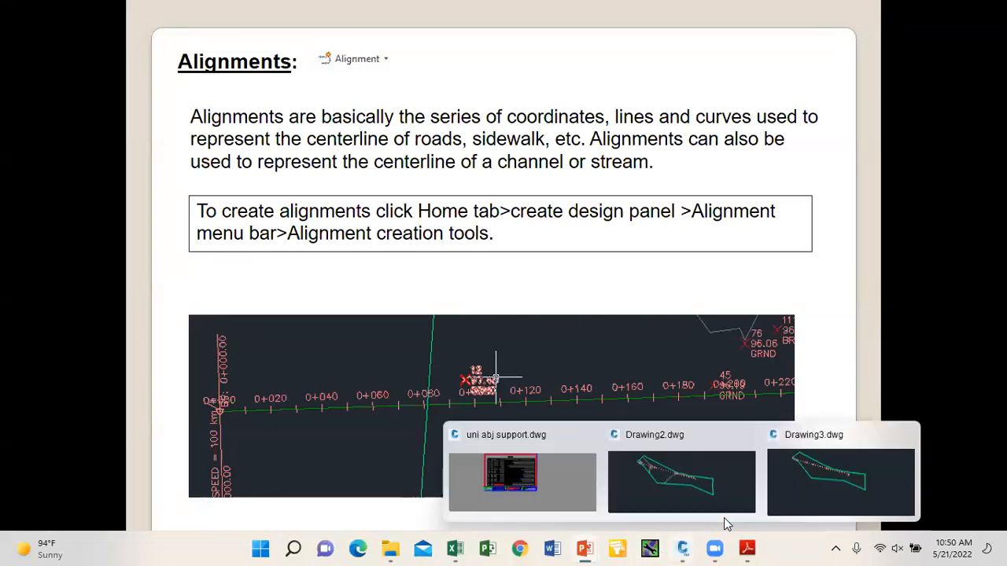
{"action": "left_click", "coordinate": [801, 499]}
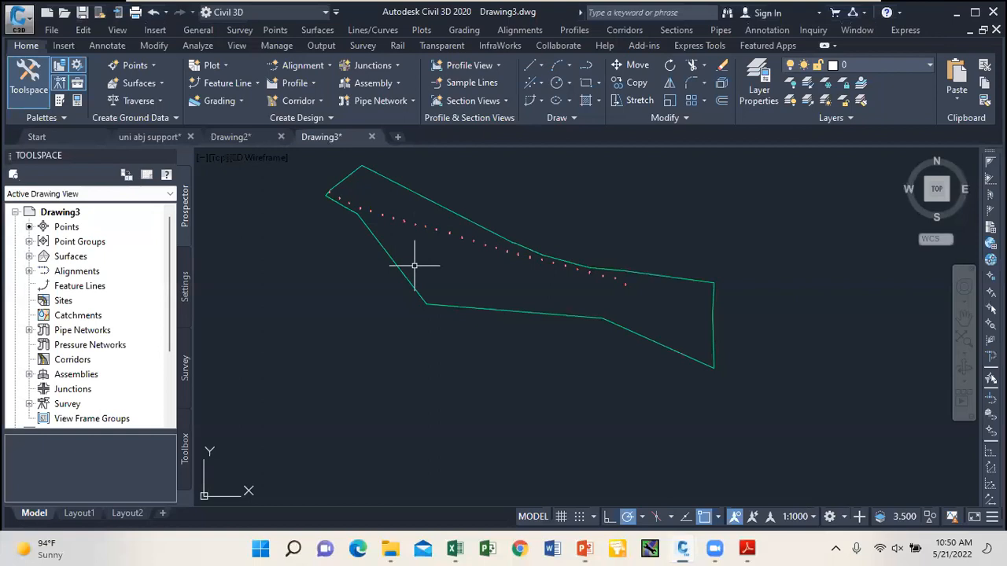
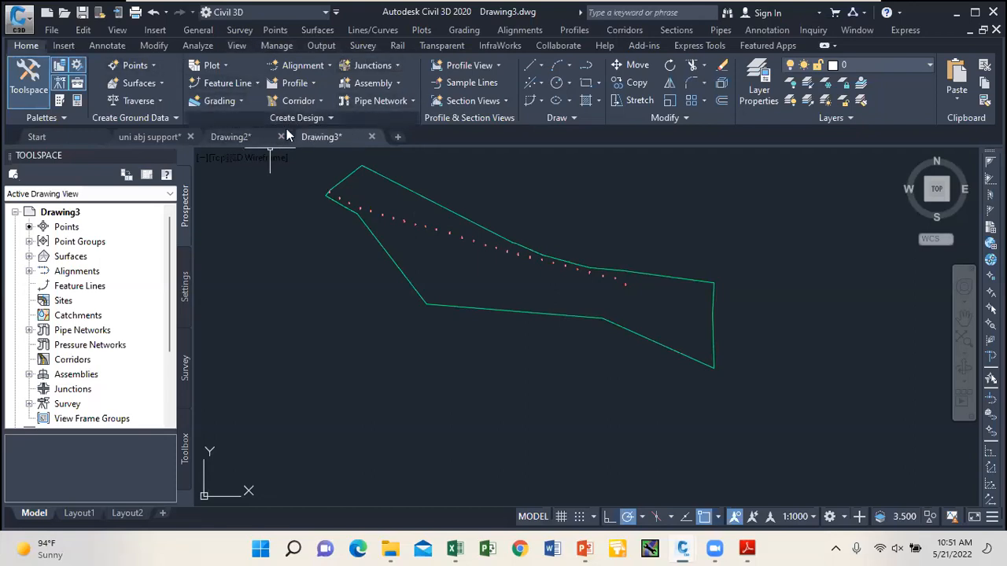
Step: Start a new centreline alignment with the Alignment Creation Tools and put "Alignment 1" at the start of its name template
{"action": "left_click", "coordinate": [327, 66]}
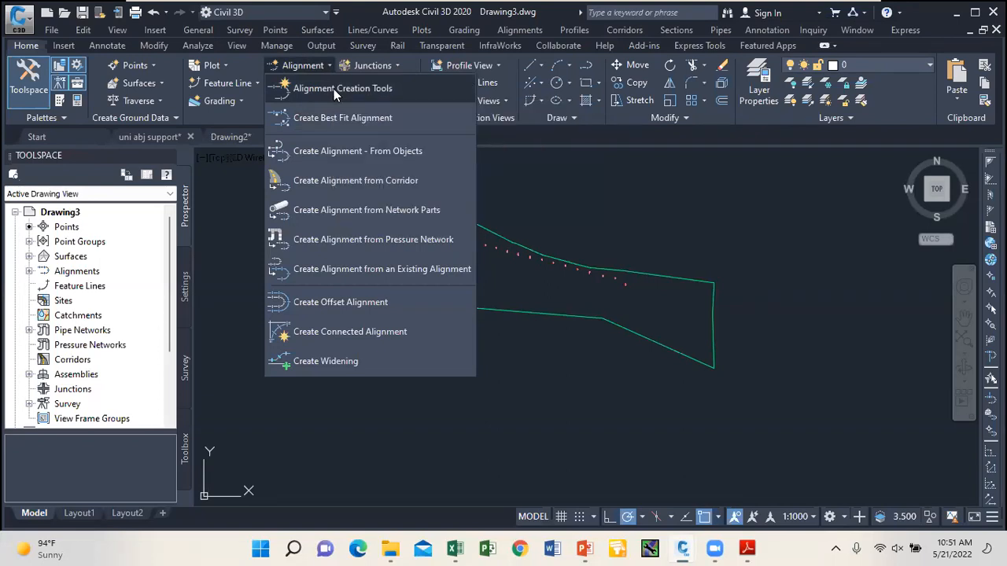
{"action": "left_click", "coordinate": [335, 89]}
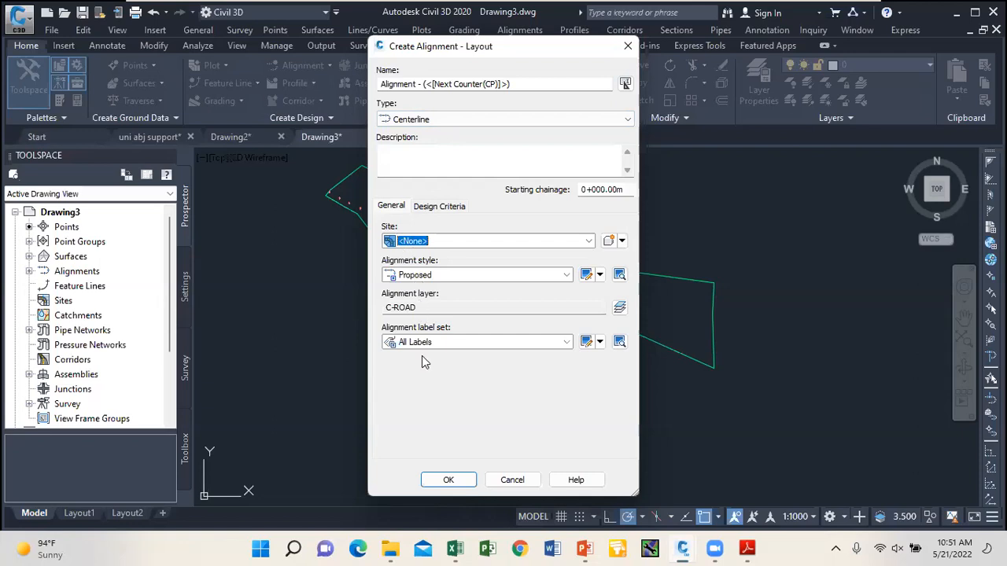
{"action": "left_click", "coordinate": [417, 84]}
{"action": "double_click", "coordinate": [417, 84]}
{"action": "left_click", "coordinate": [417, 84]}
{"action": "type", "text": "1"}
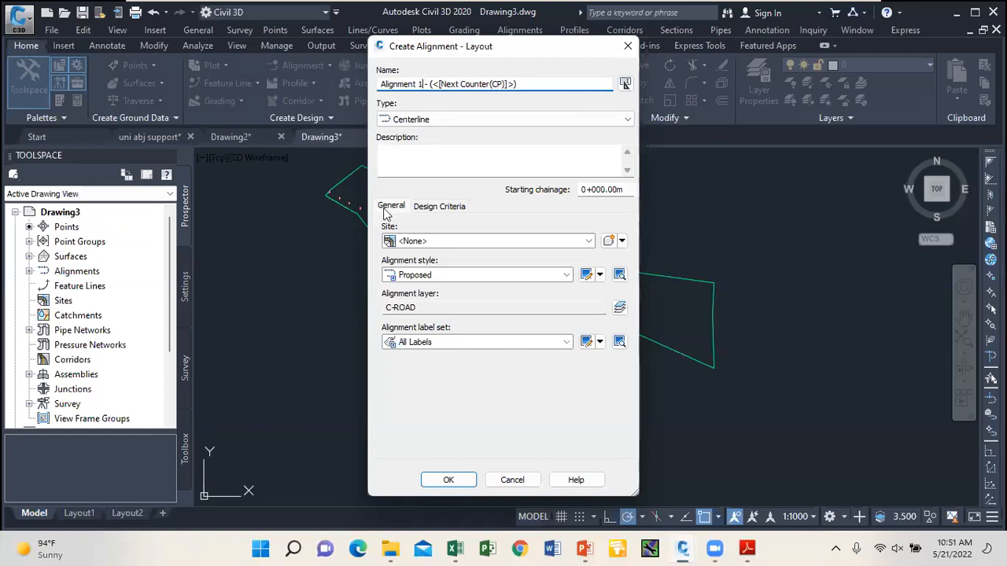
Step: Try criteria-based design with the AASHTO 2011 Metric eMax 4% minimum radius table, and switch it back off
{"action": "left_click", "coordinate": [425, 211]}
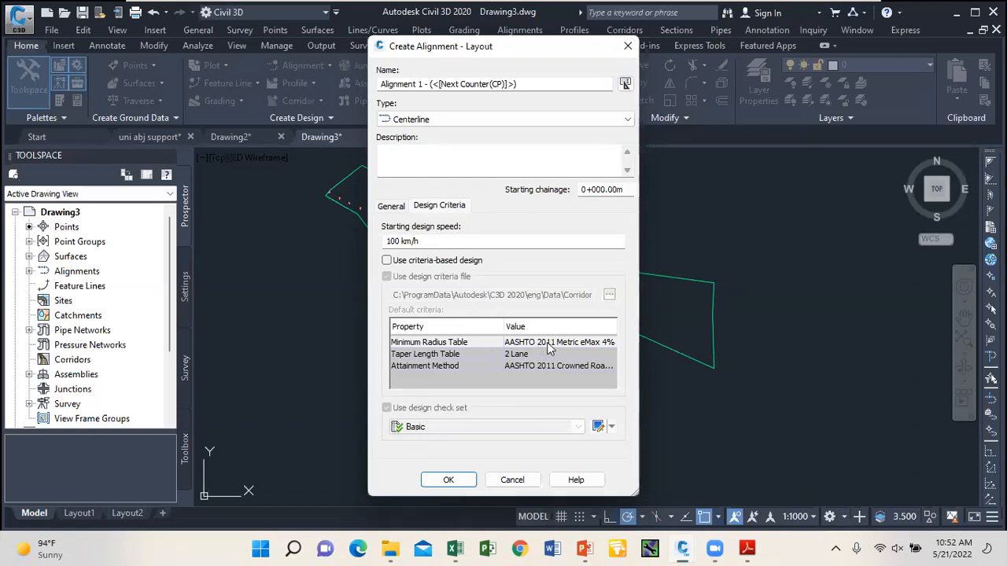
{"action": "left_click", "coordinate": [387, 260]}
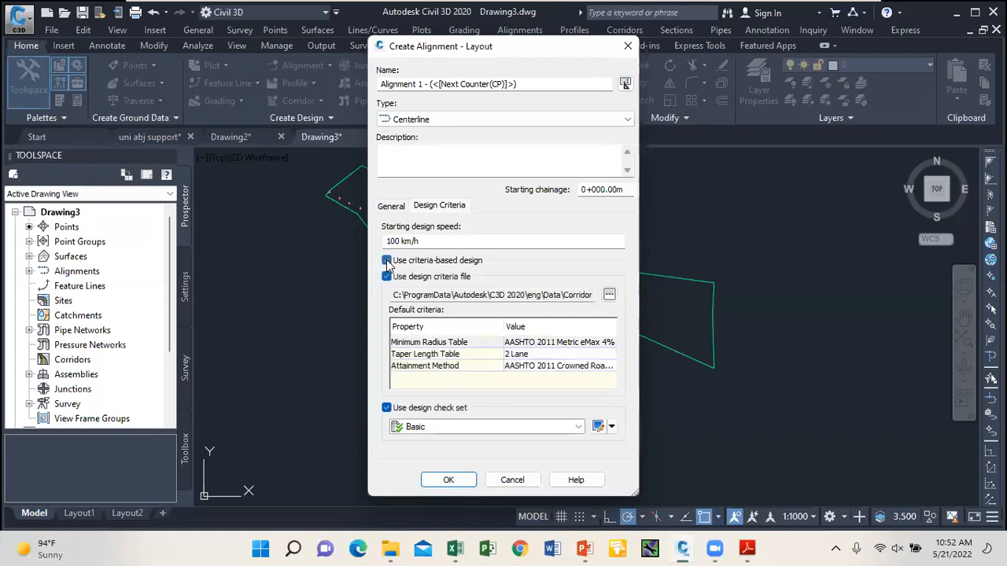
{"action": "left_click", "coordinate": [613, 343]}
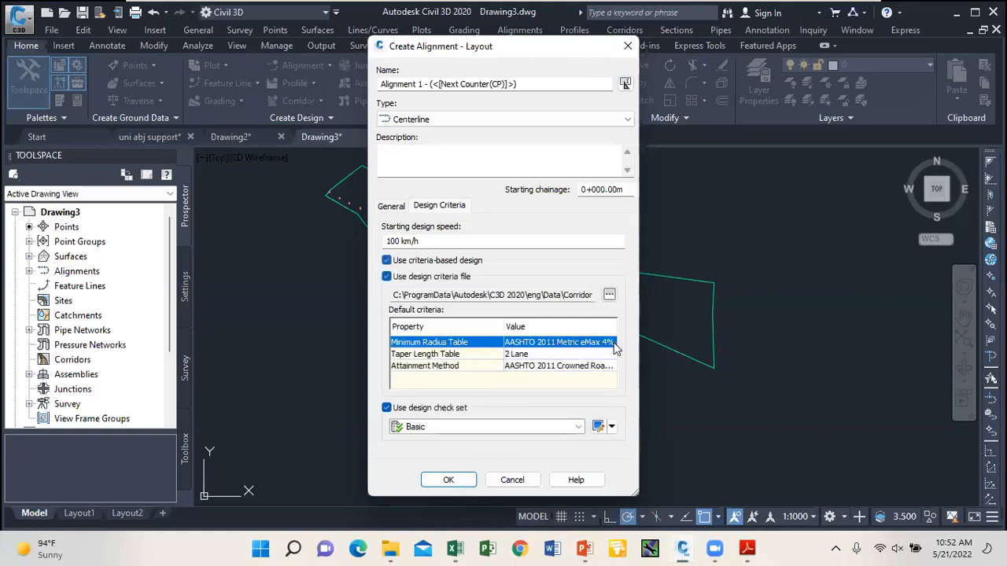
{"action": "left_click", "coordinate": [613, 344]}
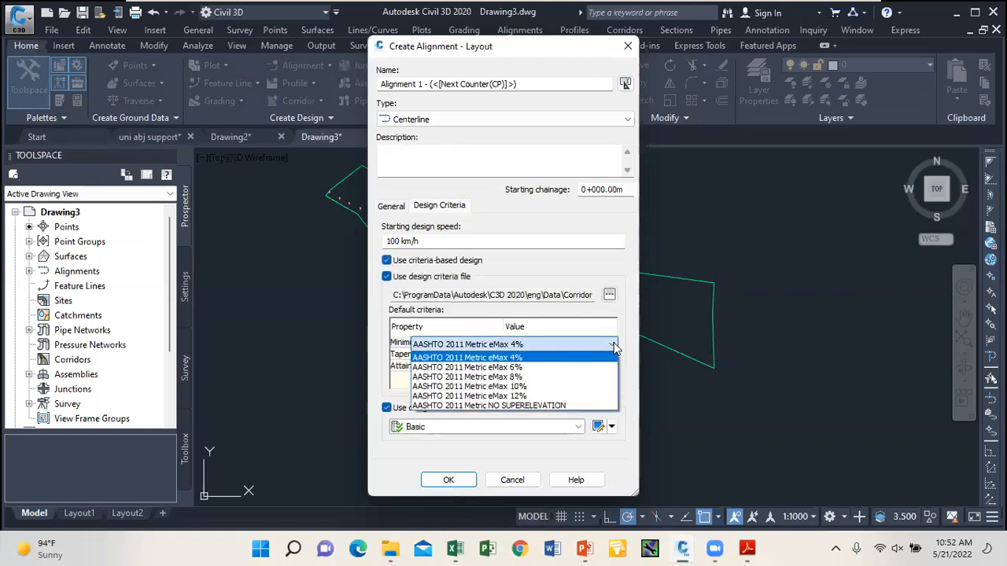
{"action": "left_click", "coordinate": [529, 361]}
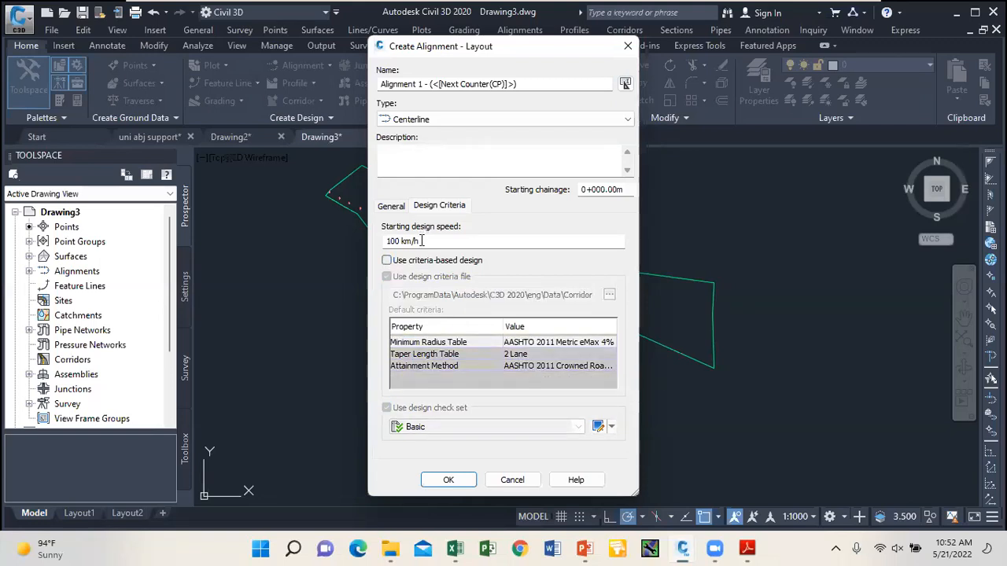
Step: Review the major and minor chainage settings of the All Labels alignment label set without changing them
{"action": "left_click", "coordinate": [392, 207]}
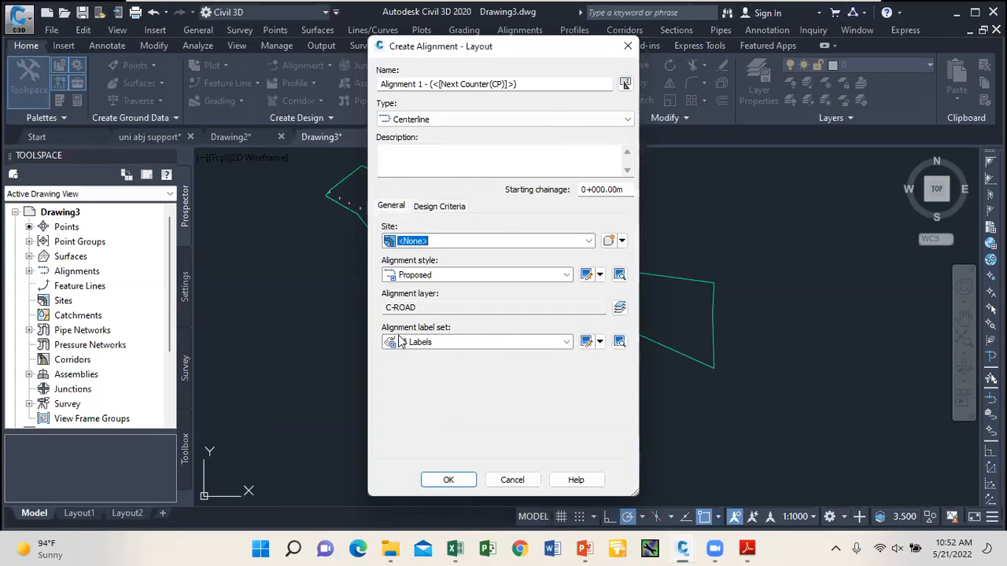
{"action": "left_click", "coordinate": [586, 343]}
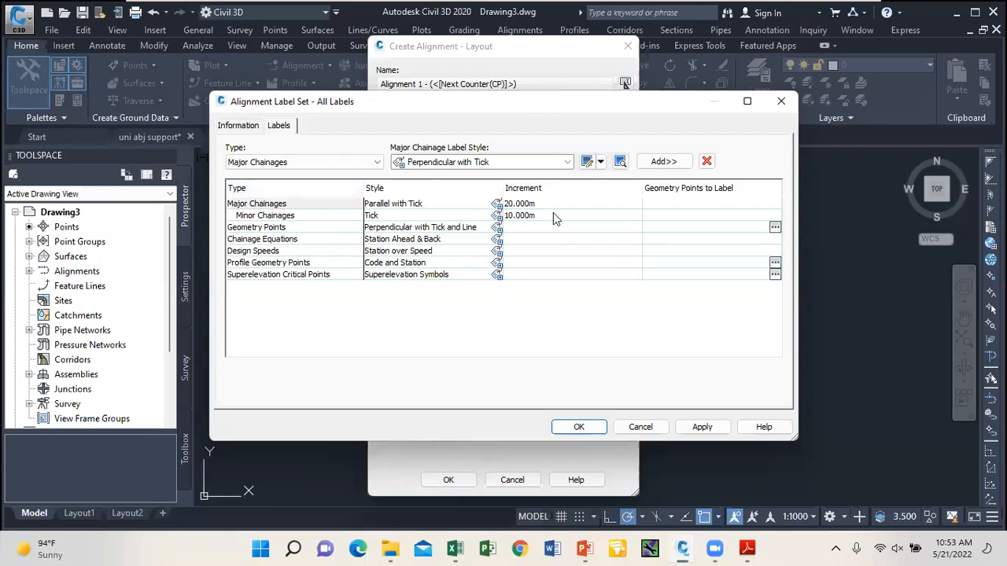
{"action": "left_click", "coordinate": [780, 101]}
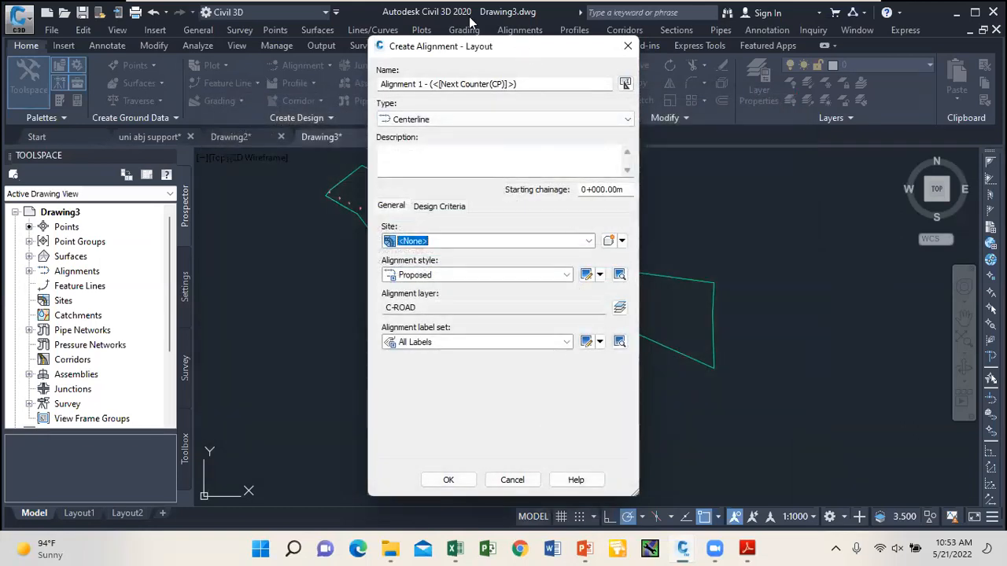
Step: Create the alignment and lay it out as a five-point Straight-Straight (With curves) zigzag in the empty area southeast of the surface boundary
{"action": "left_click", "coordinate": [397, 446]}
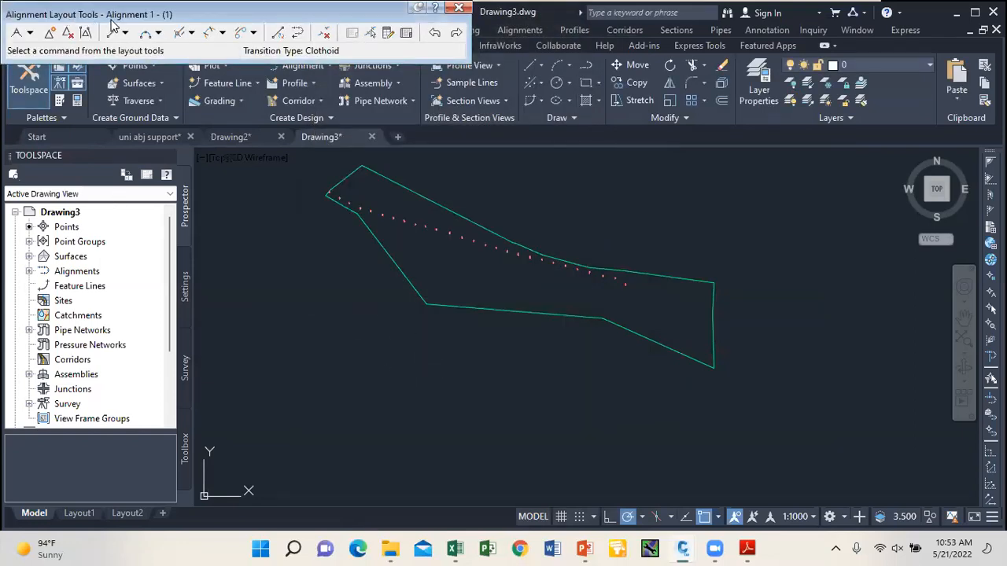
{"action": "left_click", "coordinate": [30, 33]}
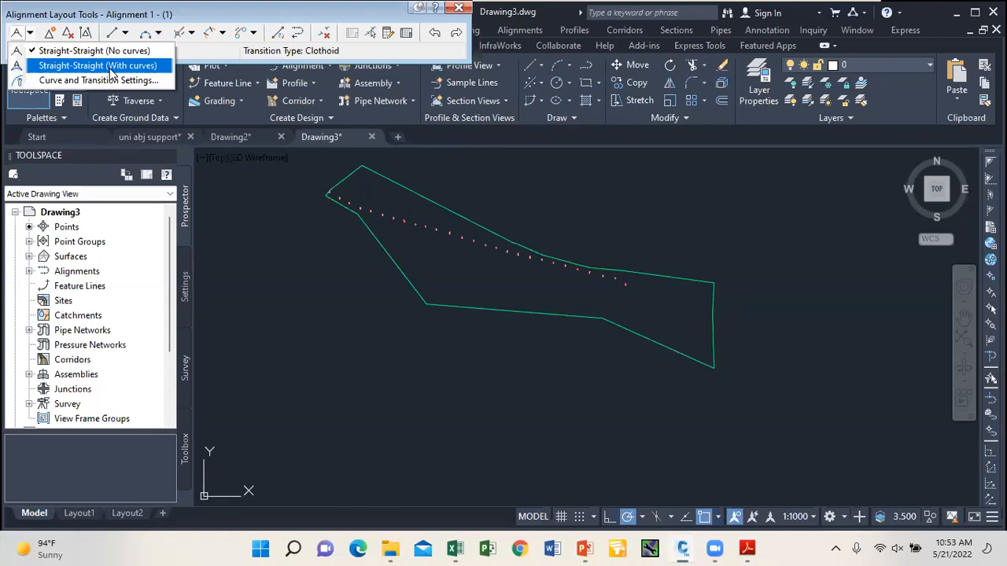
{"action": "left_click", "coordinate": [113, 66]}
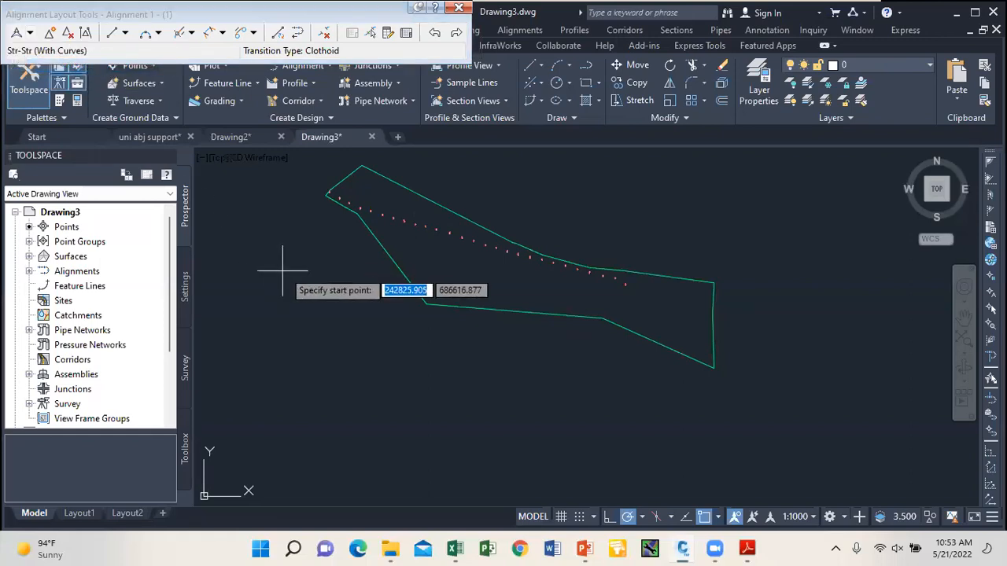
{"action": "scroll", "coordinate": [338, 298], "scroll_direction": "down", "scroll_amount": 3}
{"action": "scroll", "coordinate": [335, 264], "scroll_direction": "down", "scroll_amount": 2}
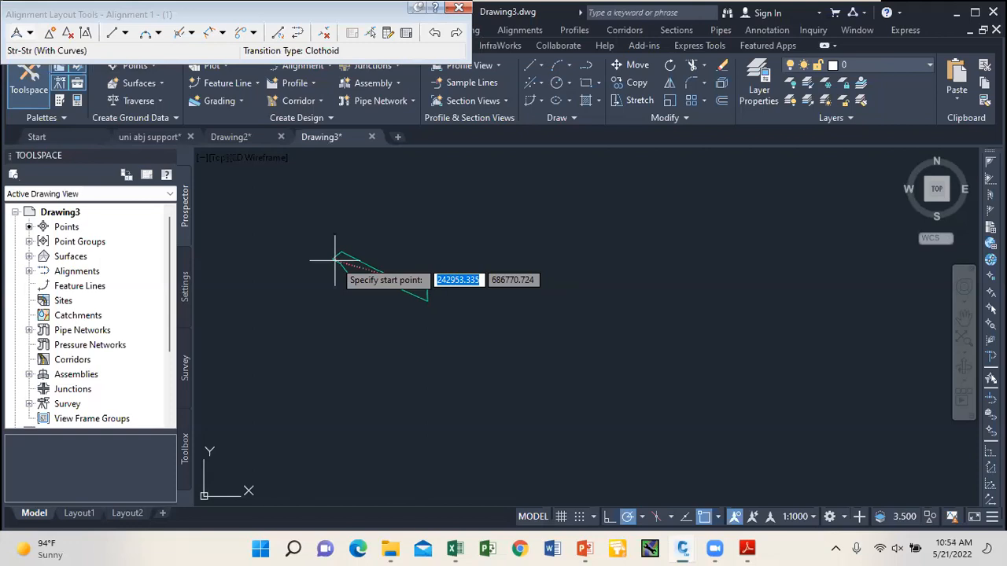
{"action": "key", "text": "super"}
{"action": "key", "text": "super"}
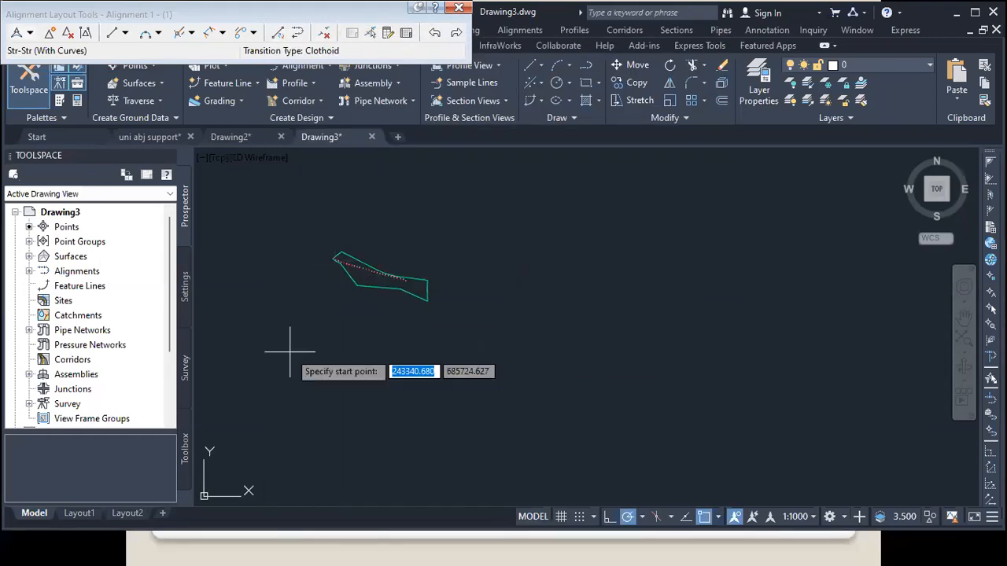
{"action": "scroll", "coordinate": [451, 356], "scroll_direction": "up", "scroll_amount": 5}
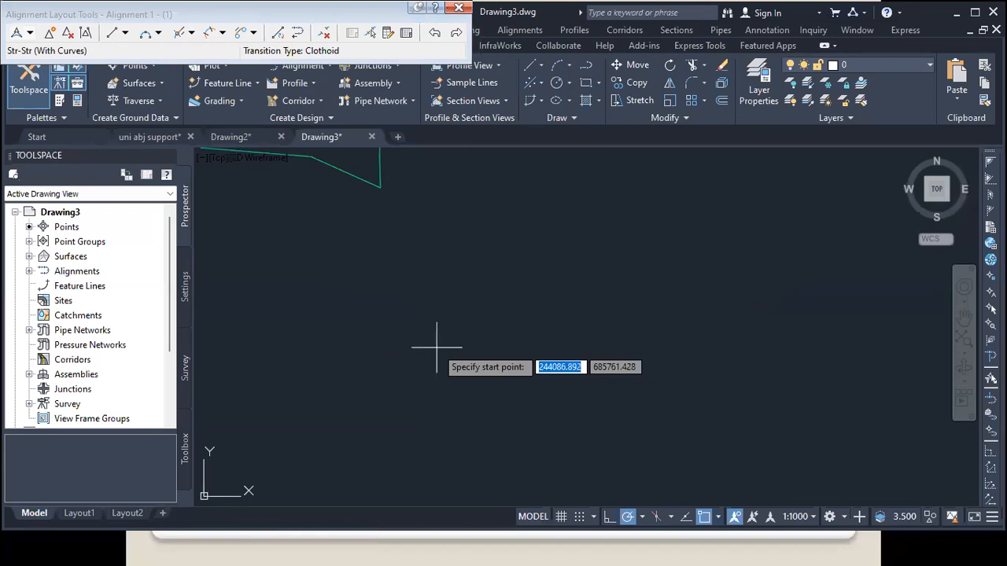
{"action": "left_click", "coordinate": [378, 328]}
{"action": "left_click", "coordinate": [485, 291]}
{"action": "left_click", "coordinate": [579, 307]}
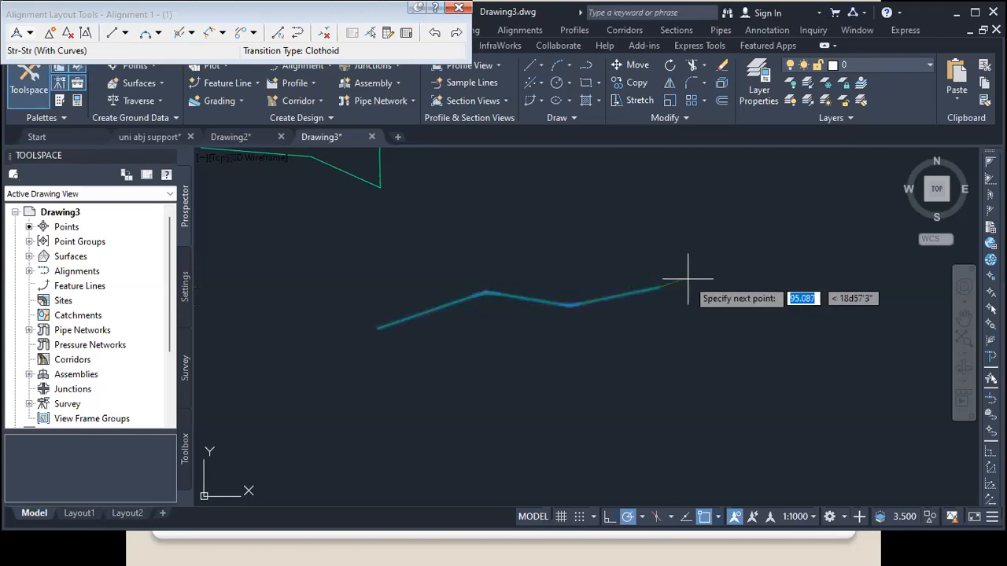
{"action": "left_click", "coordinate": [726, 301]}
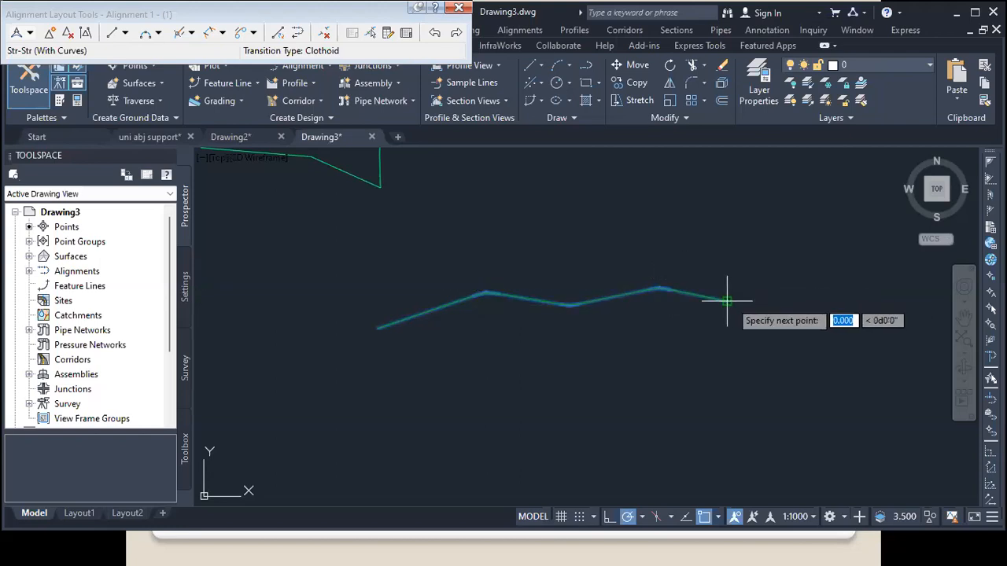
{"action": "key", "text": "Return"}
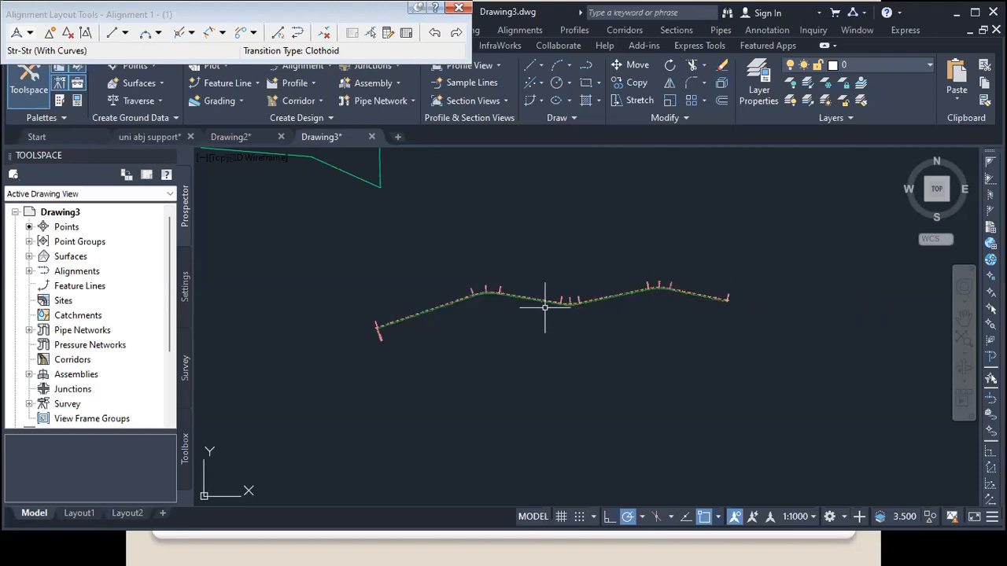
Step: Inspect the chainage labels along the zigzag alignment and close the Alignment Layout Tools
{"action": "scroll", "coordinate": [506, 285], "scroll_direction": "up", "scroll_amount": 2}
{"action": "scroll", "coordinate": [506, 286], "scroll_direction": "up", "scroll_amount": 3}
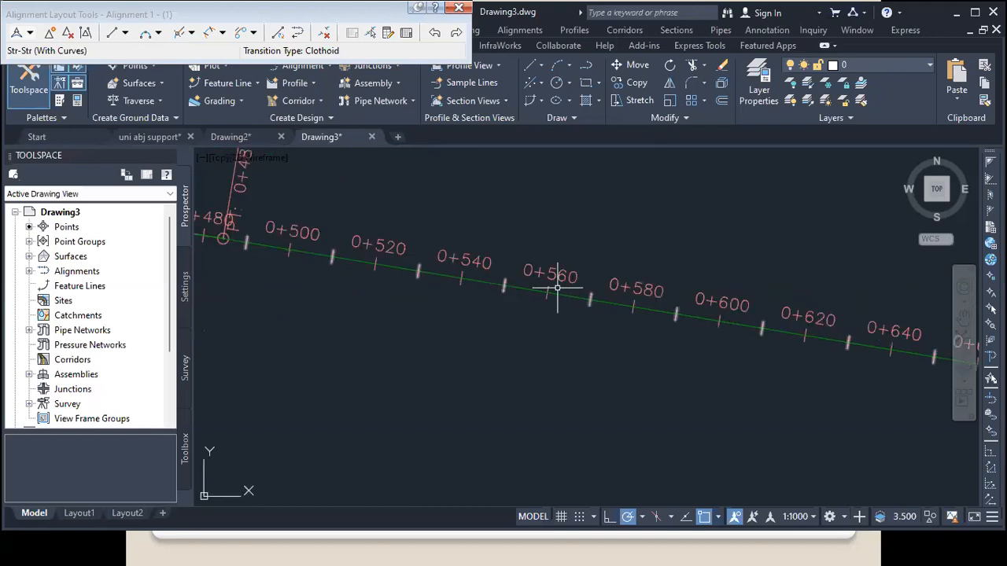
{"action": "scroll", "coordinate": [557, 288], "scroll_direction": "down", "scroll_amount": 5}
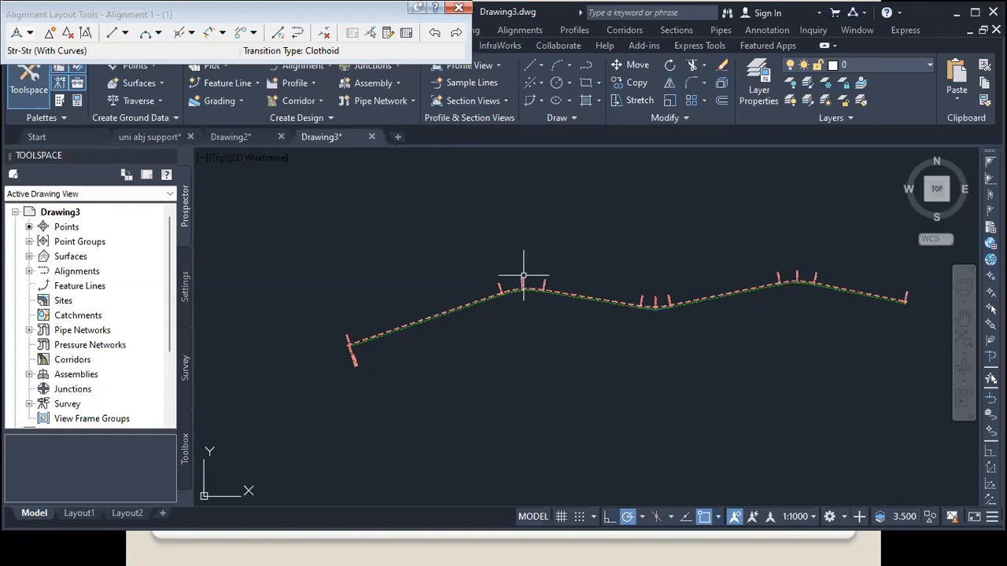
{"action": "left_click", "coordinate": [460, 9]}
Step: Draw a line about 487 m long from centreline point CL25 southeast to a free spot inside the boundary, south of the centreline points
{"action": "scroll", "coordinate": [536, 335], "scroll_direction": "down", "scroll_amount": 6}
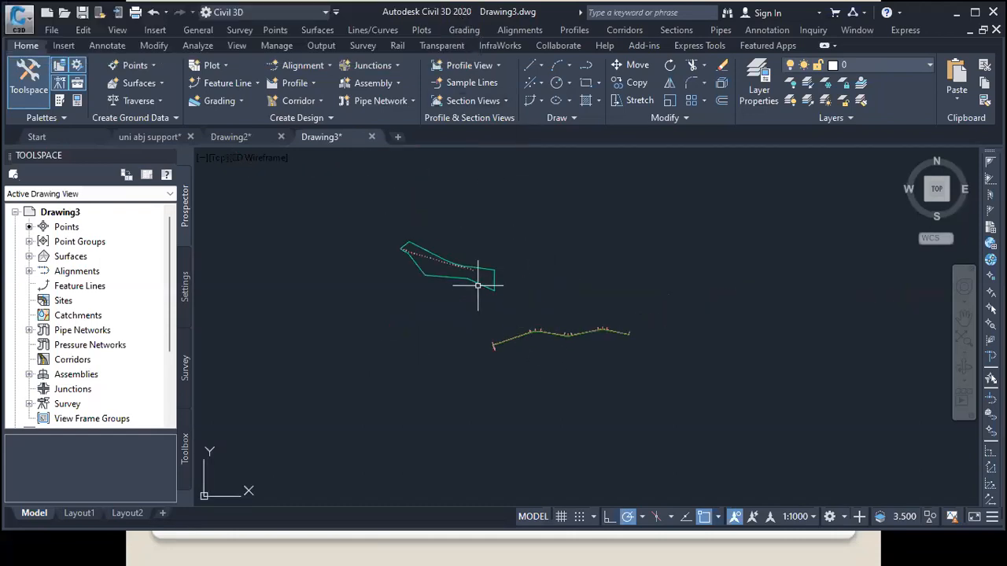
{"action": "scroll", "coordinate": [408, 246], "scroll_direction": "up", "scroll_amount": 2}
{"action": "scroll", "coordinate": [408, 246], "scroll_direction": "up", "scroll_amount": 2}
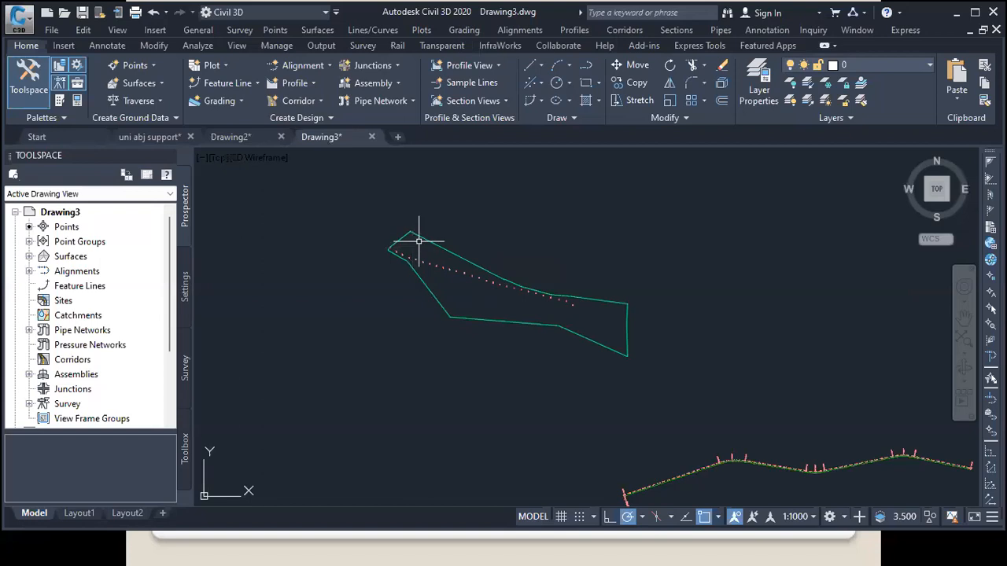
{"action": "left_click", "coordinate": [540, 66]}
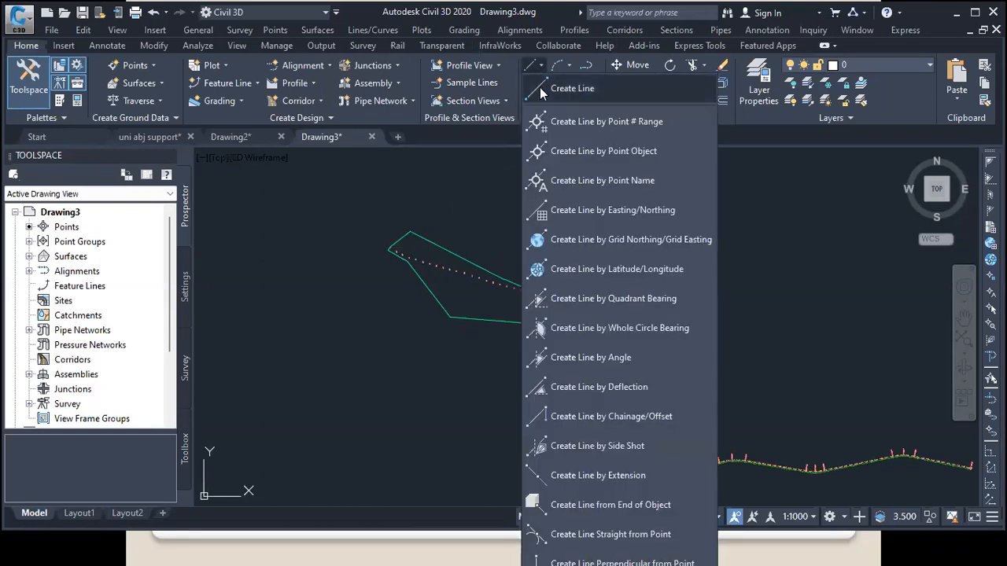
{"action": "left_click", "coordinate": [540, 88]}
{"action": "scroll", "coordinate": [339, 244], "scroll_direction": "up", "scroll_amount": 5}
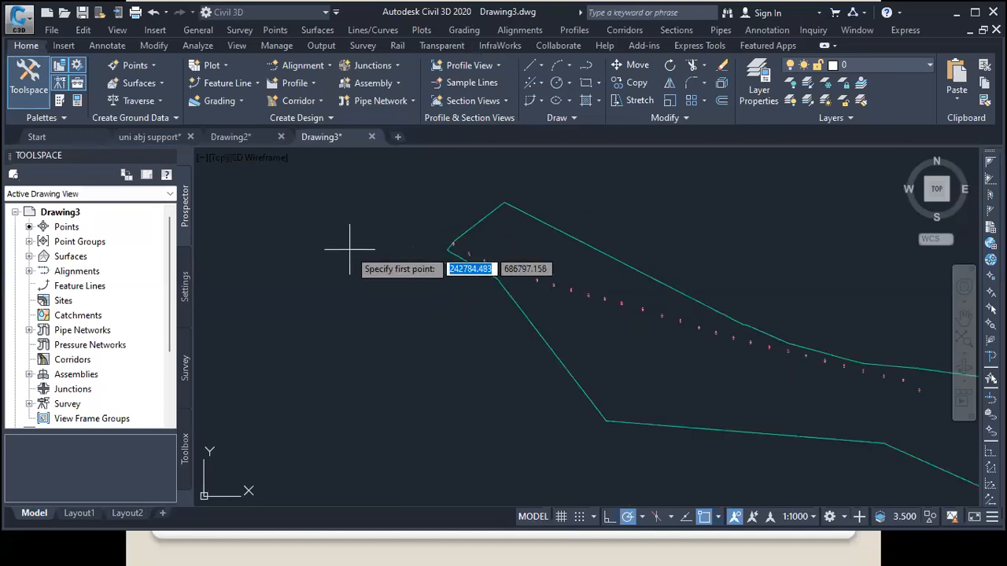
{"action": "scroll", "coordinate": [540, 232], "scroll_direction": "up", "scroll_amount": 2}
{"action": "scroll", "coordinate": [313, 203], "scroll_direction": "up", "scroll_amount": 2}
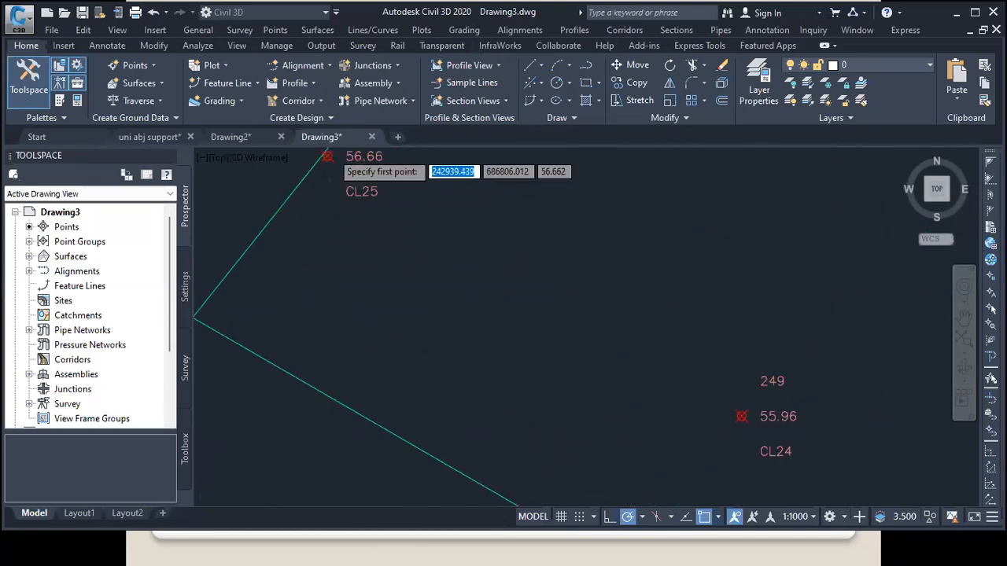
{"action": "scroll", "coordinate": [321, 162], "scroll_direction": "up", "scroll_amount": 3}
{"action": "left_click", "coordinate": [321, 161]}
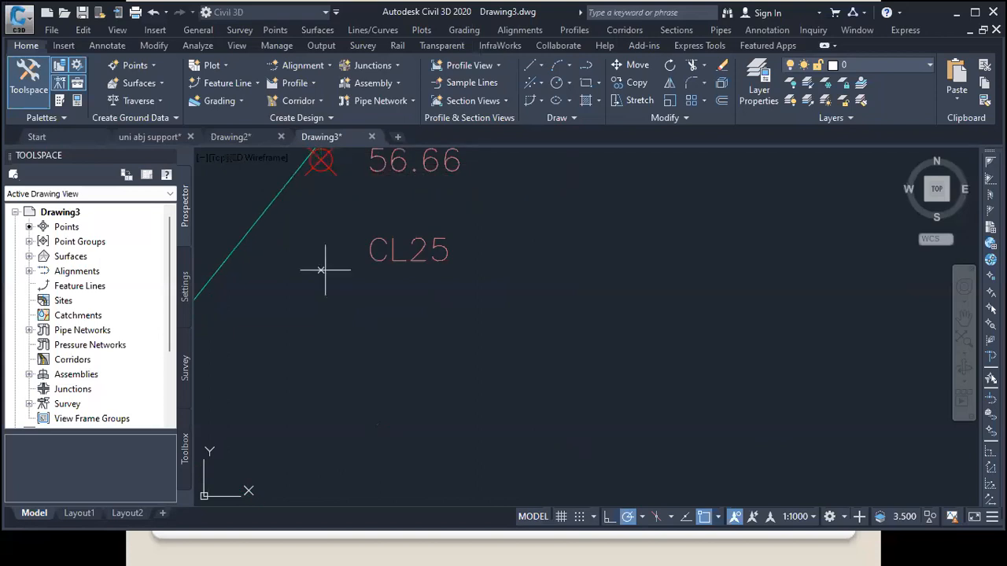
{"action": "scroll", "coordinate": [263, 217], "scroll_direction": "down", "scroll_amount": 3}
{"action": "scroll", "coordinate": [263, 218], "scroll_direction": "up", "scroll_amount": 2}
{"action": "scroll", "coordinate": [263, 218], "scroll_direction": "down", "scroll_amount": 1}
{"action": "scroll", "coordinate": [366, 209], "scroll_direction": "down", "scroll_amount": 2}
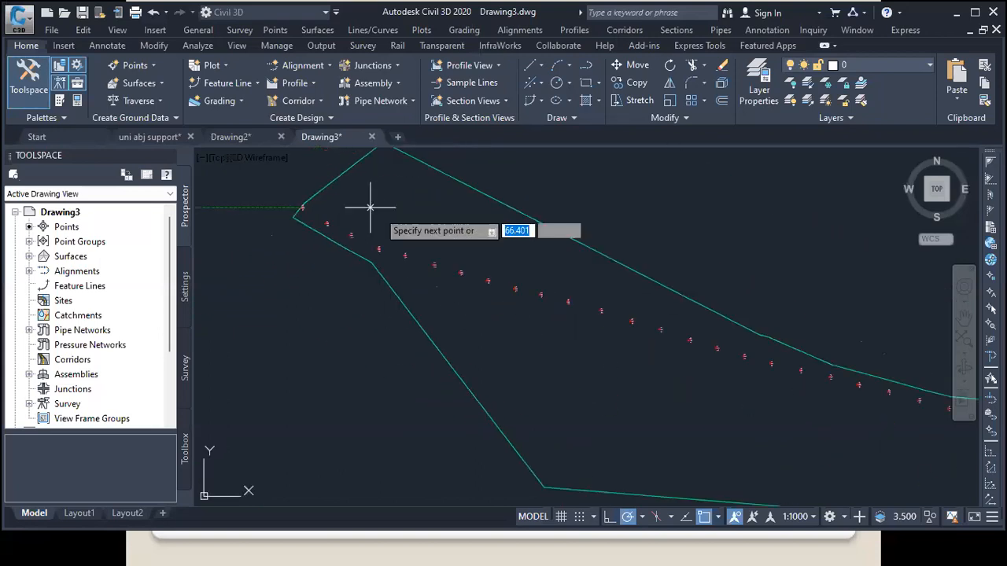
{"action": "scroll", "coordinate": [446, 261], "scroll_direction": "down", "scroll_amount": 2}
{"action": "scroll", "coordinate": [689, 384], "scroll_direction": "up", "scroll_amount": 2}
{"action": "scroll", "coordinate": [701, 385], "scroll_direction": "down", "scroll_amount": 2}
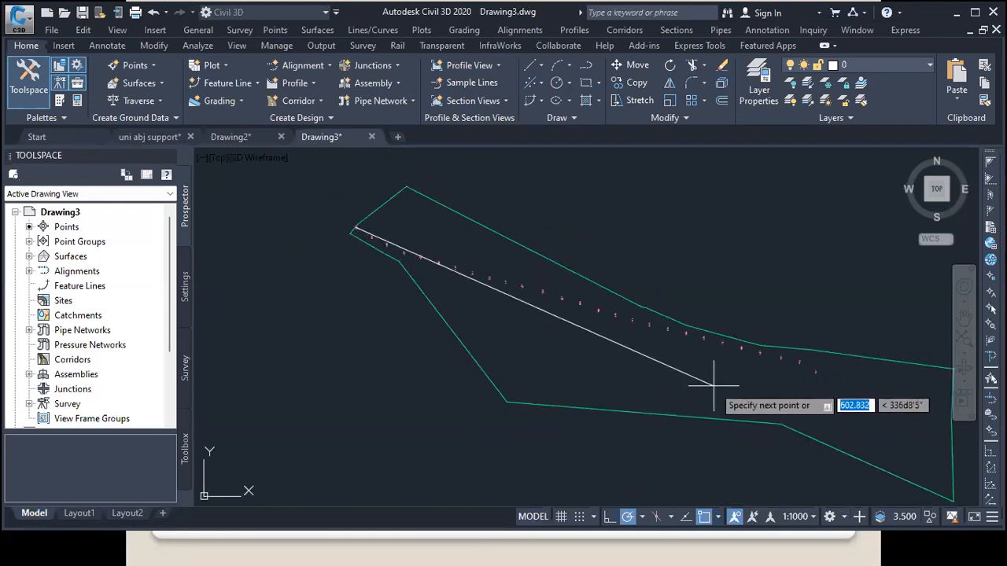
{"action": "scroll", "coordinate": [713, 415], "scroll_direction": "up", "scroll_amount": 2}
{"action": "scroll", "coordinate": [713, 415], "scroll_direction": "down", "scroll_amount": 2}
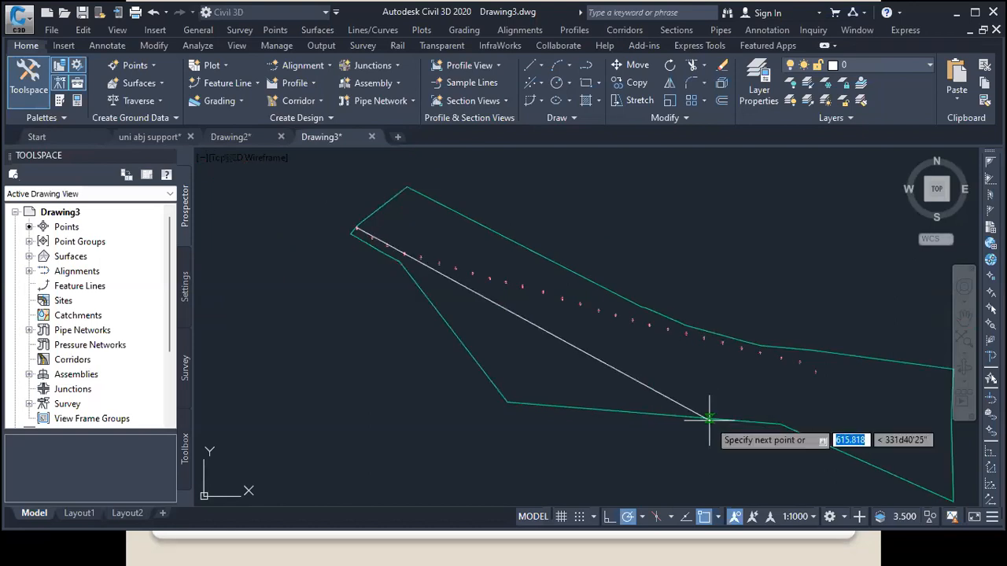
{"action": "scroll", "coordinate": [604, 374], "scroll_direction": "up", "scroll_amount": 2}
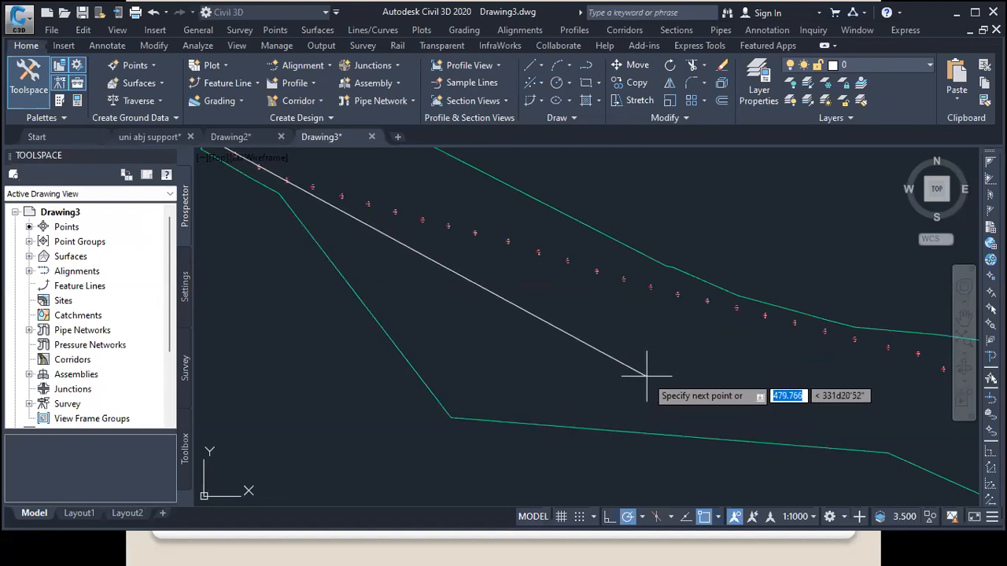
{"action": "scroll", "coordinate": [650, 374], "scroll_direction": "down", "scroll_amount": 1}
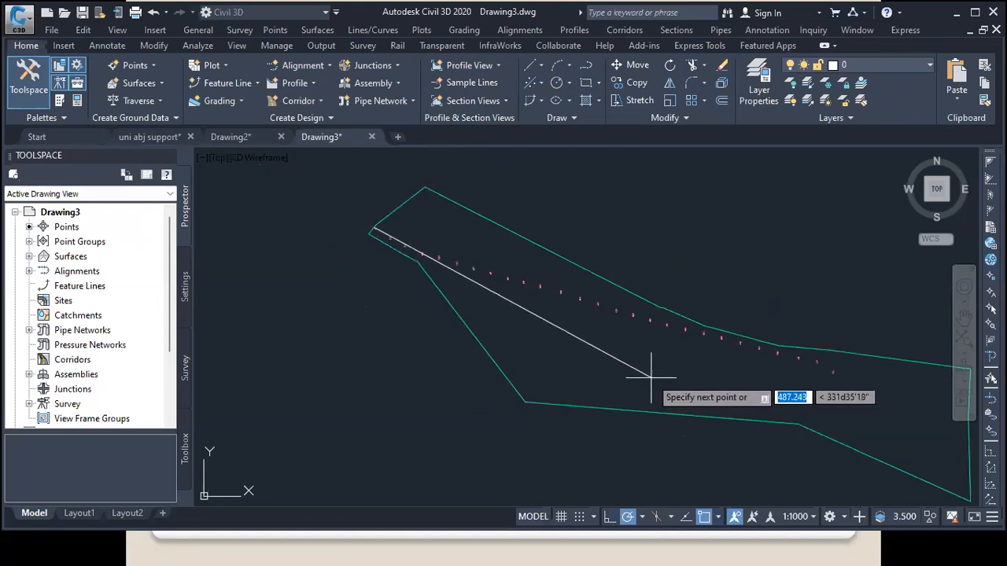
{"action": "left_click", "coordinate": [651, 380]}
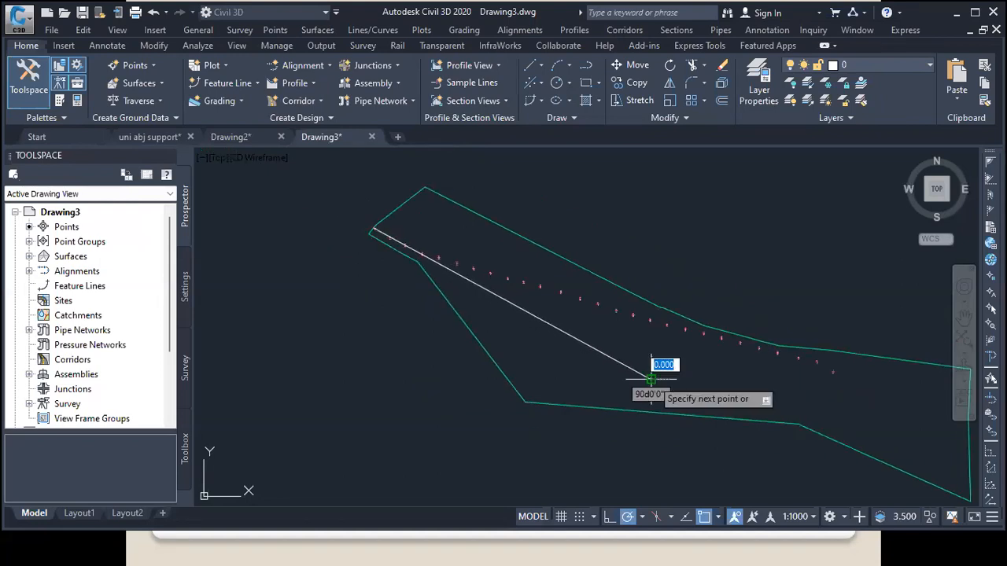
{"action": "key", "text": "Return"}
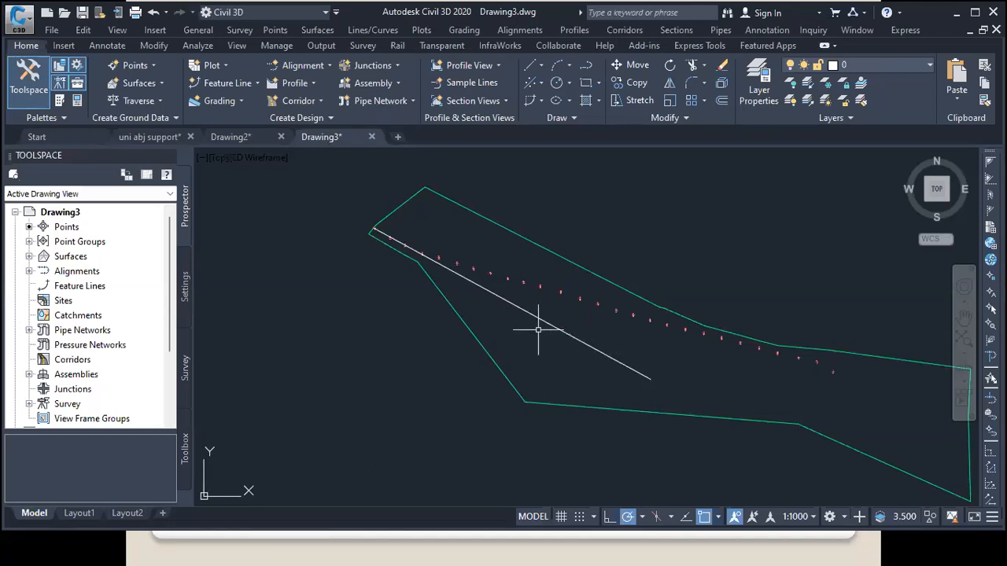
Step: Draw a second line from centreline point CL21 southeast along the centreline points to a free spot beyond the last point, inside the boundary
{"action": "scroll", "coordinate": [454, 255], "scroll_direction": "up", "scroll_amount": 3}
{"action": "left_click", "coordinate": [455, 254]}
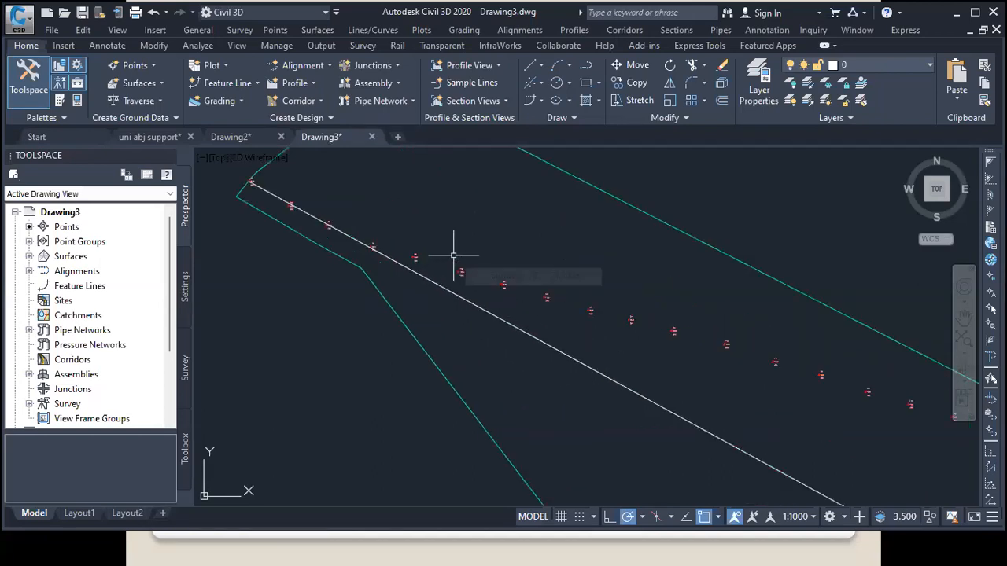
{"action": "scroll", "coordinate": [421, 258], "scroll_direction": "up", "scroll_amount": 6}
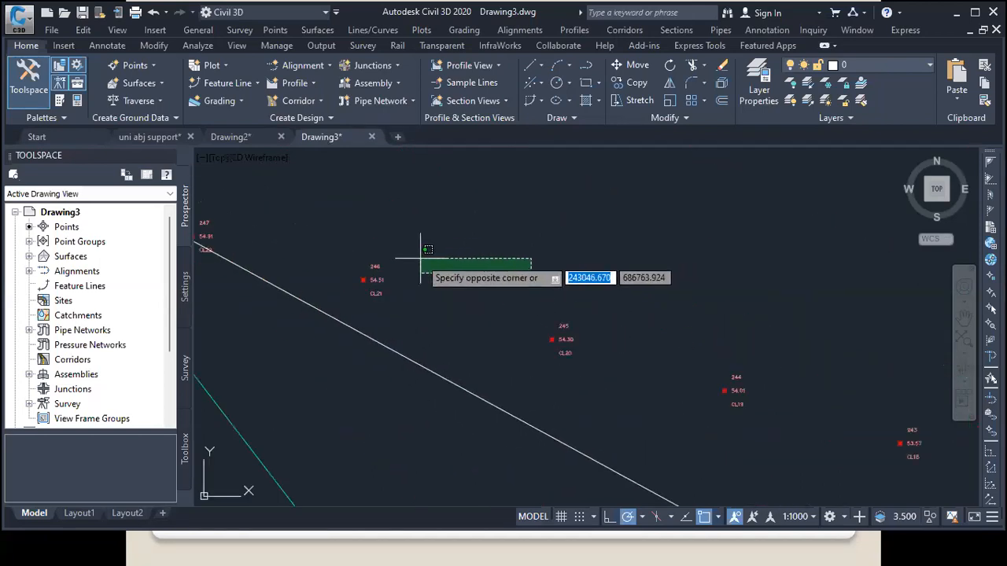
{"action": "left_click", "coordinate": [462, 254]}
{"action": "type", "text": "l"}
{"action": "key", "text": "Return"}
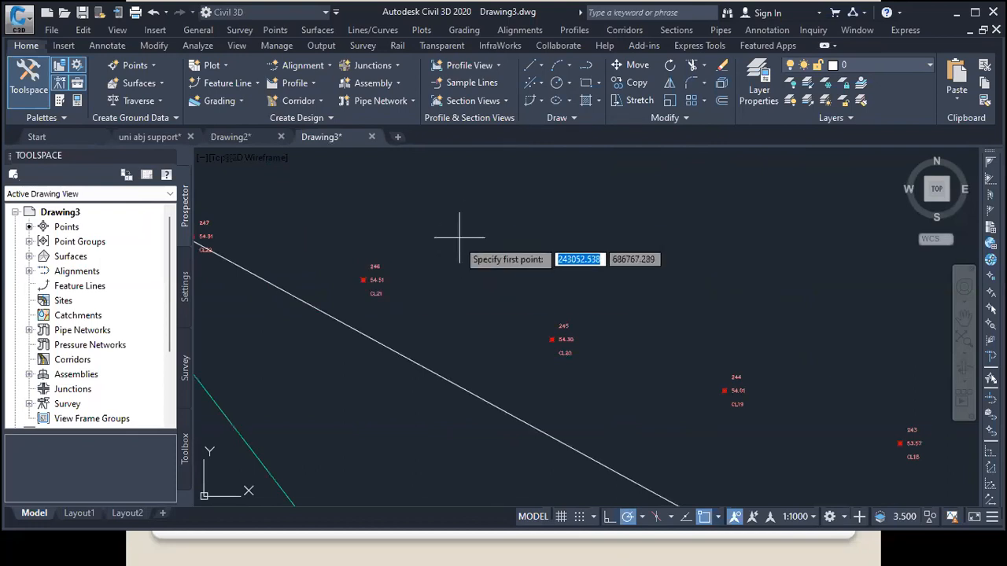
{"action": "scroll", "coordinate": [361, 281], "scroll_direction": "up", "scroll_amount": 4}
{"action": "left_click", "coordinate": [362, 279]}
{"action": "scroll", "coordinate": [283, 193], "scroll_direction": "down", "scroll_amount": 5}
{"action": "scroll", "coordinate": [544, 272], "scroll_direction": "down", "scroll_amount": 3}
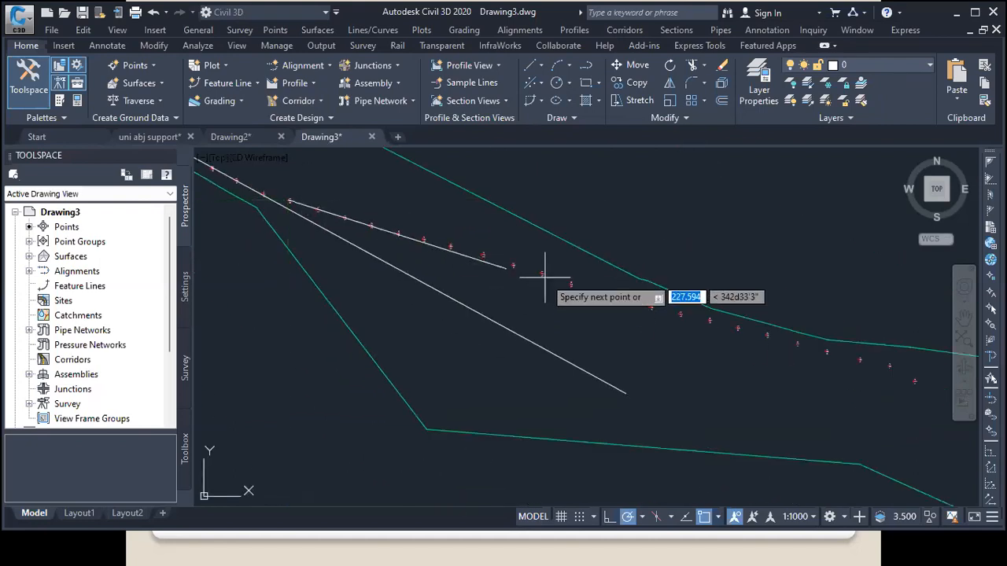
{"action": "scroll", "coordinate": [586, 331], "scroll_direction": "down", "scroll_amount": 2}
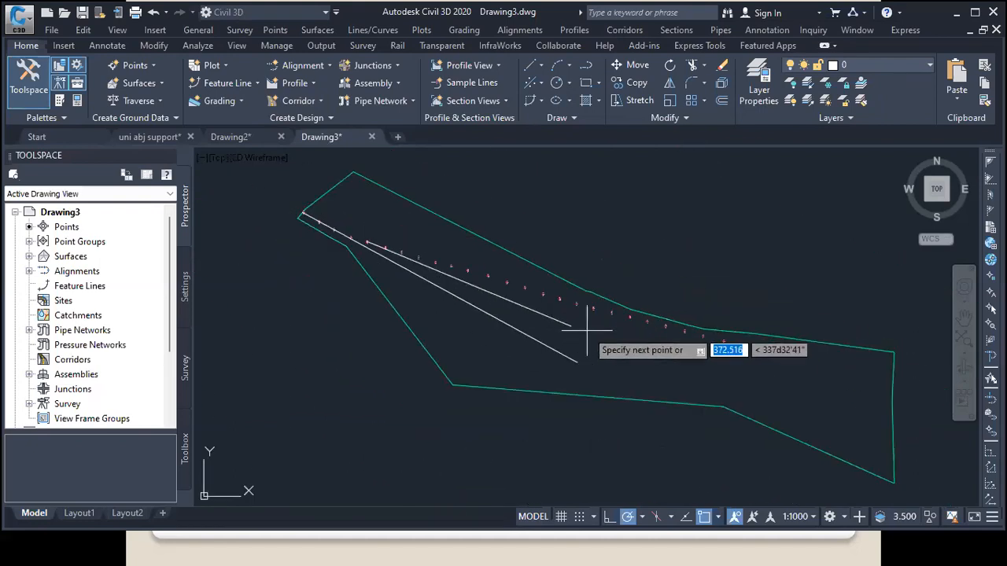
{"action": "left_click", "coordinate": [826, 373]}
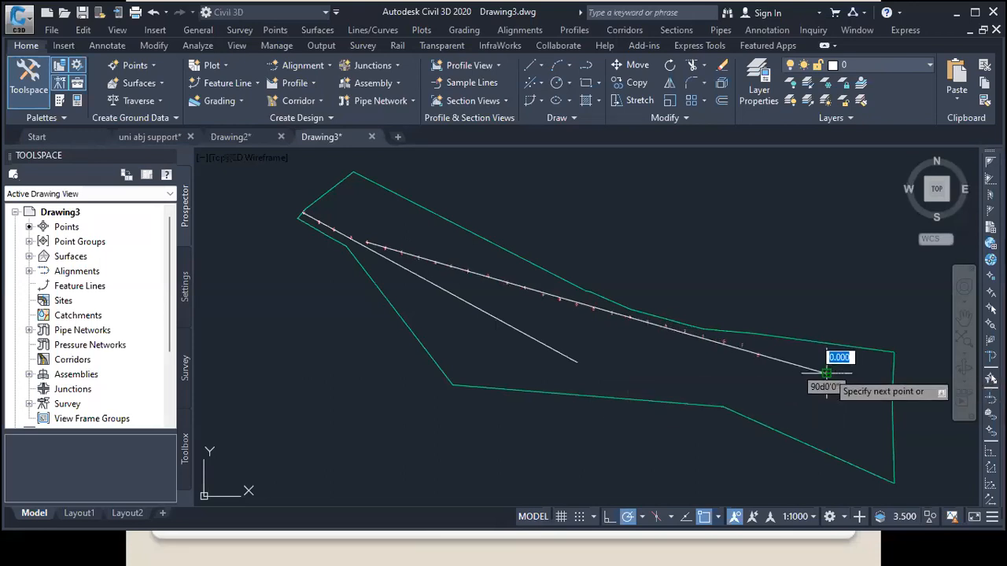
{"action": "key", "text": "Return"}
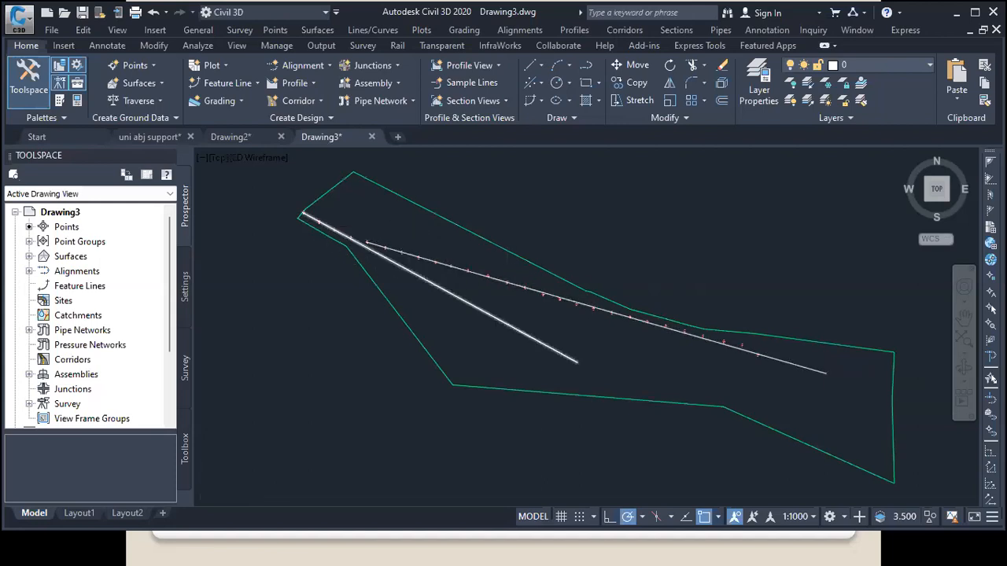
Step: Draw a short line from centreline point CL21 to CL20 with the Line tool
{"action": "scroll", "coordinate": [305, 217], "scroll_direction": "up", "scroll_amount": 3}
{"action": "scroll", "coordinate": [415, 265], "scroll_direction": "up", "scroll_amount": 2}
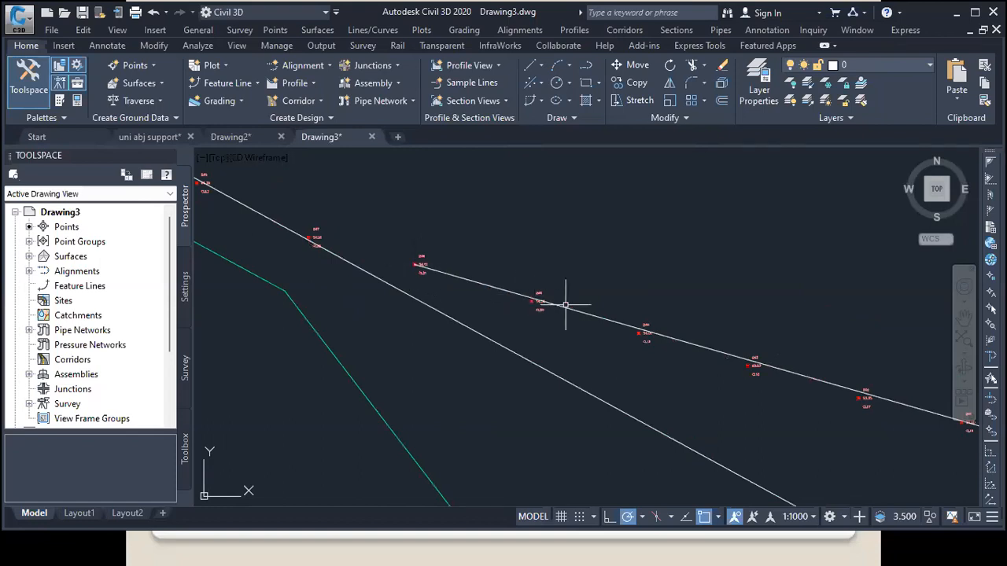
{"action": "left_click", "coordinate": [540, 70]}
{"action": "left_click", "coordinate": [550, 88]}
{"action": "scroll", "coordinate": [456, 267], "scroll_direction": "up", "scroll_amount": 2}
{"action": "left_click", "coordinate": [415, 251]}
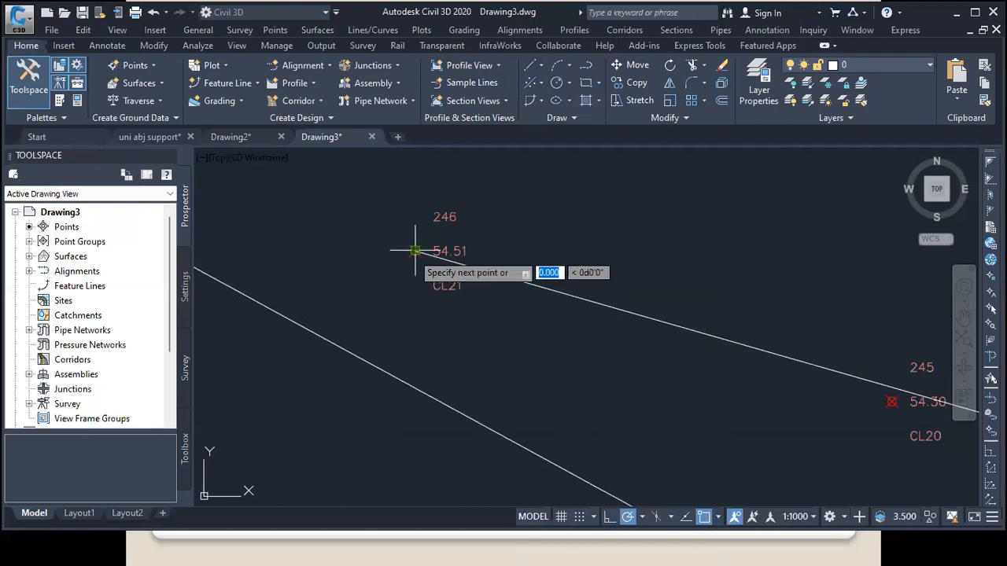
{"action": "scroll", "coordinate": [321, 286], "scroll_direction": "down", "scroll_amount": 2}
{"action": "scroll", "coordinate": [601, 394], "scroll_direction": "up", "scroll_amount": 1}
{"action": "scroll", "coordinate": [522, 326], "scroll_direction": "up", "scroll_amount": 1}
{"action": "left_click", "coordinate": [471, 283]}
{"action": "scroll", "coordinate": [290, 290], "scroll_direction": "down", "scroll_amount": 2}
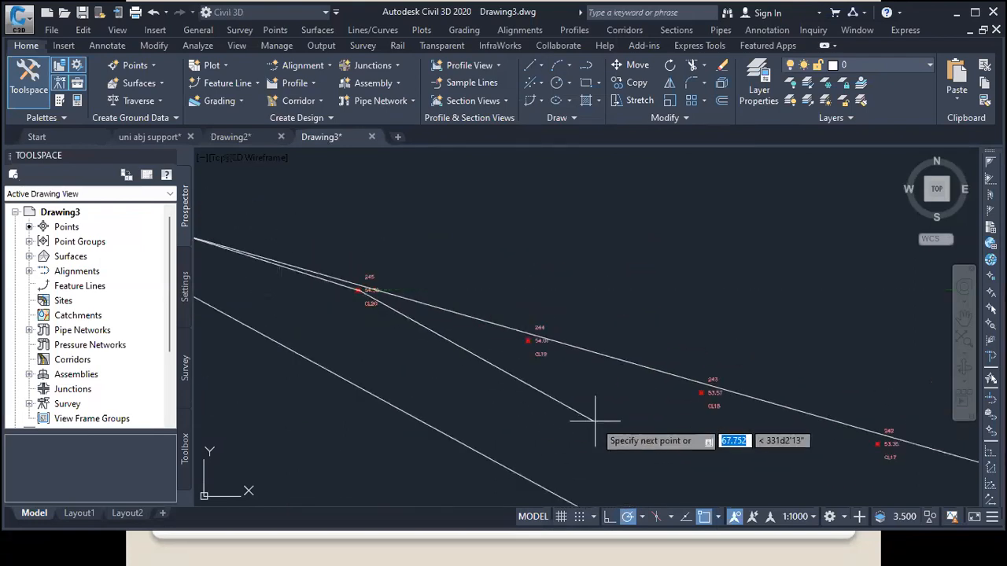
Step: Continue the line chain from CL20 through centreline points CL19 and CL18
{"action": "scroll", "coordinate": [546, 357], "scroll_direction": "up", "scroll_amount": 2}
{"action": "left_click", "coordinate": [500, 315]}
{"action": "scroll", "coordinate": [273, 324], "scroll_direction": "down", "scroll_amount": 3}
{"action": "scroll", "coordinate": [537, 425], "scroll_direction": "up", "scroll_amount": 1}
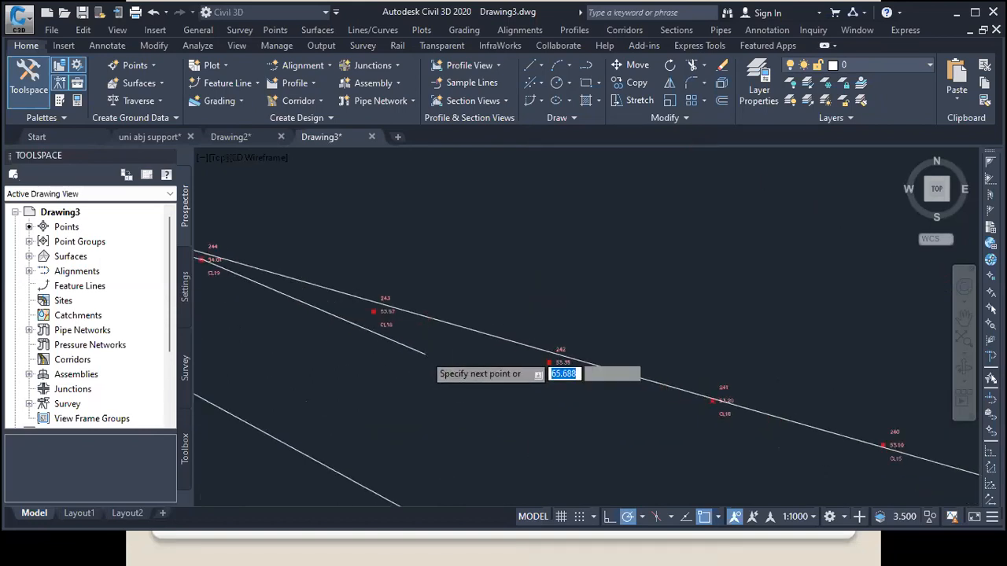
{"action": "scroll", "coordinate": [394, 362], "scroll_direction": "up", "scroll_amount": 1}
{"action": "left_click", "coordinate": [358, 281]}
{"action": "scroll", "coordinate": [461, 363], "scroll_direction": "down", "scroll_amount": 3}
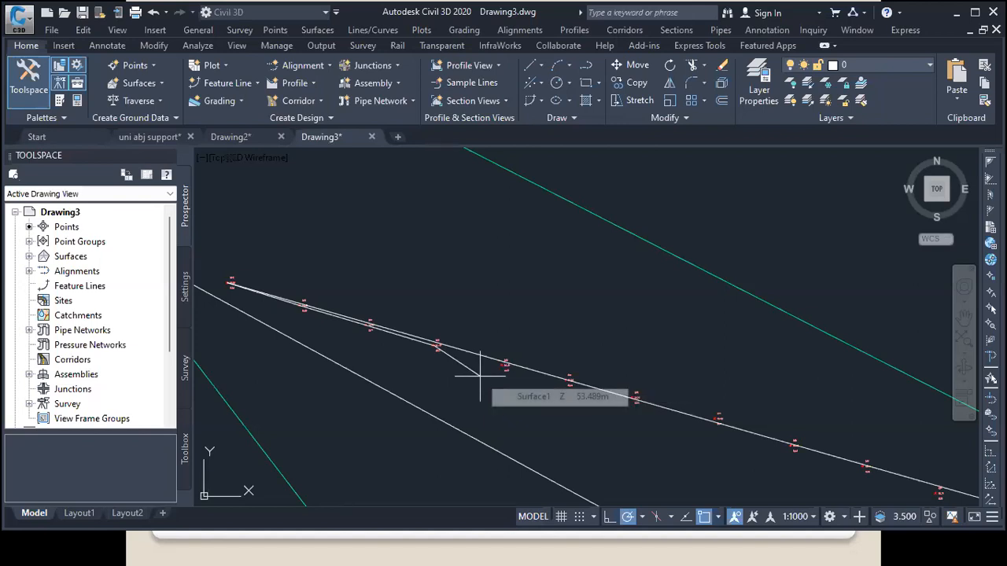
Step: Extend the line chain from CL18 through centreline points CL17 and CL16 and end the Line command
{"action": "scroll", "coordinate": [472, 374], "scroll_direction": "up", "scroll_amount": 8}
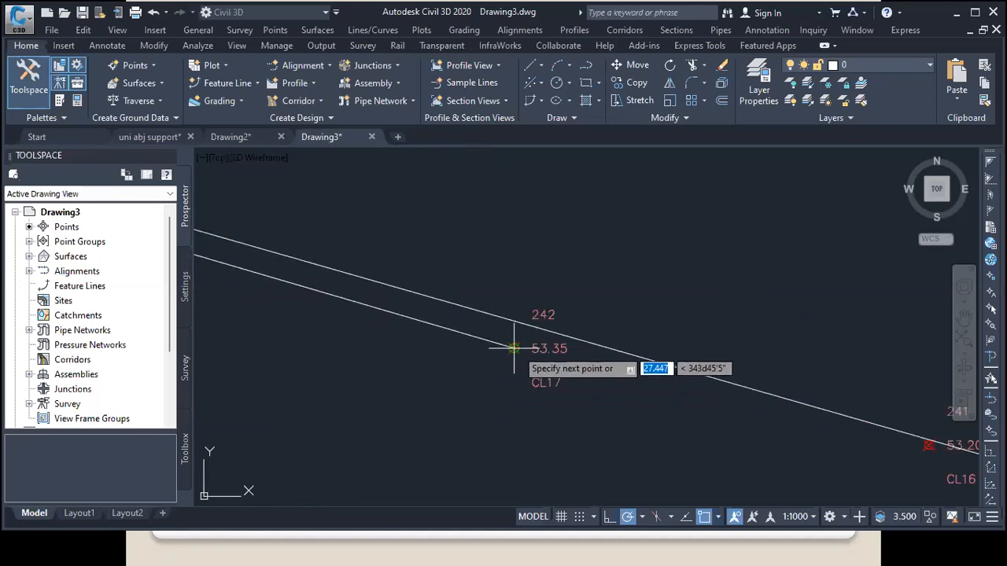
{"action": "scroll", "coordinate": [346, 330], "scroll_direction": "down", "scroll_amount": 6}
{"action": "scroll", "coordinate": [369, 275], "scroll_direction": "up", "scroll_amount": 7}
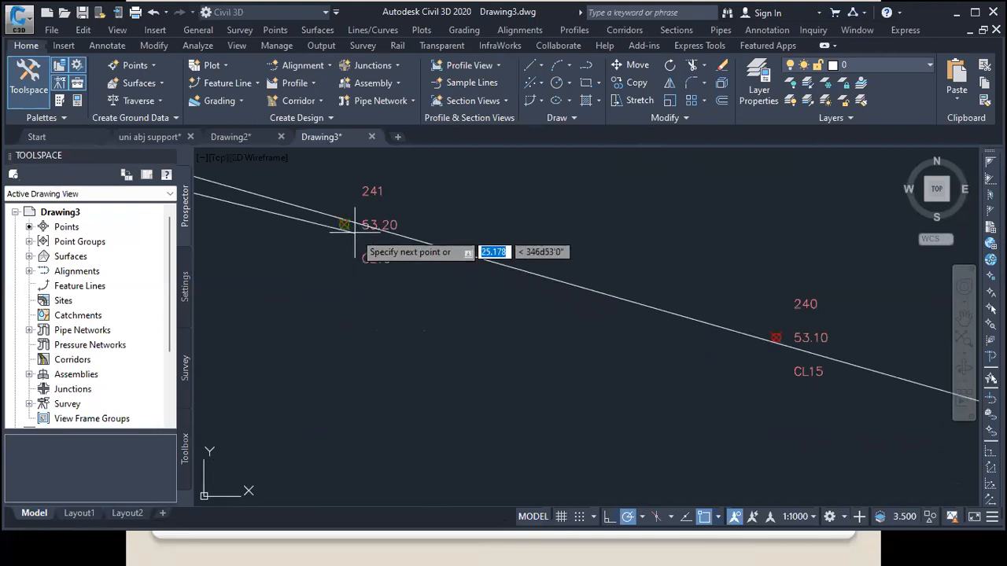
{"action": "scroll", "coordinate": [369, 315], "scroll_direction": "down", "scroll_amount": 5}
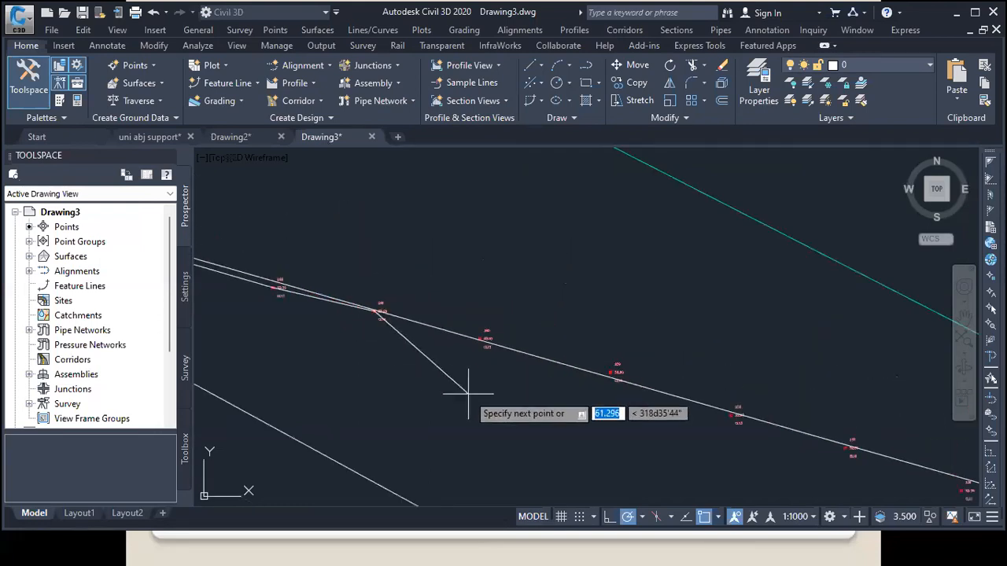
{"action": "scroll", "coordinate": [466, 378], "scroll_direction": "up", "scroll_amount": 3}
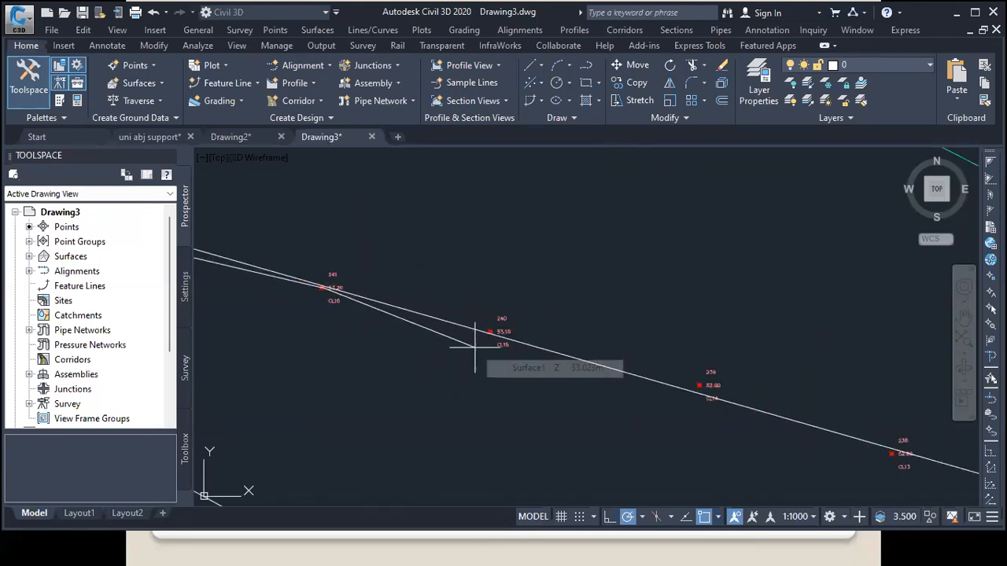
{"action": "scroll", "coordinate": [461, 347], "scroll_direction": "up", "scroll_amount": 1}
{"action": "scroll", "coordinate": [464, 350], "scroll_direction": "down", "scroll_amount": 4}
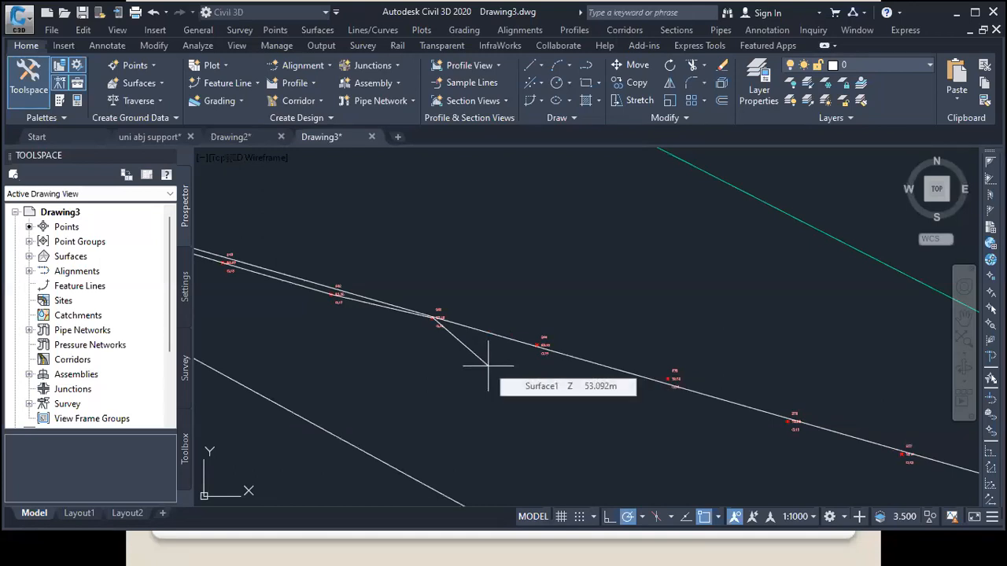
{"action": "scroll", "coordinate": [541, 360], "scroll_direction": "down", "scroll_amount": 4}
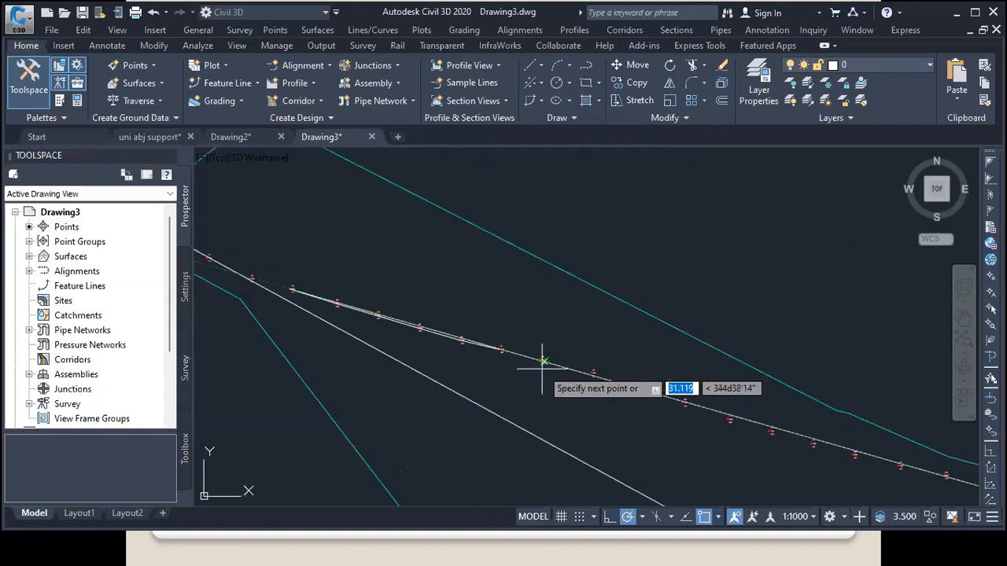
Step: Delete the short point-to-point line segments between centreline points CL21 and CL16, keeping the long guide line
{"action": "scroll", "coordinate": [427, 341], "scroll_direction": "up", "scroll_amount": 4}
{"action": "left_click", "coordinate": [440, 320]}
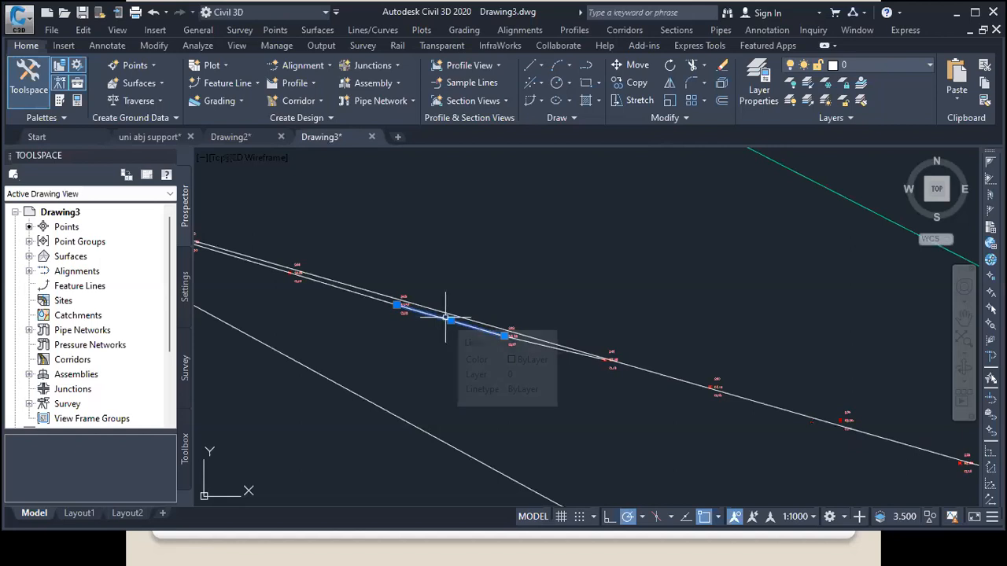
{"action": "key", "text": "Delete"}
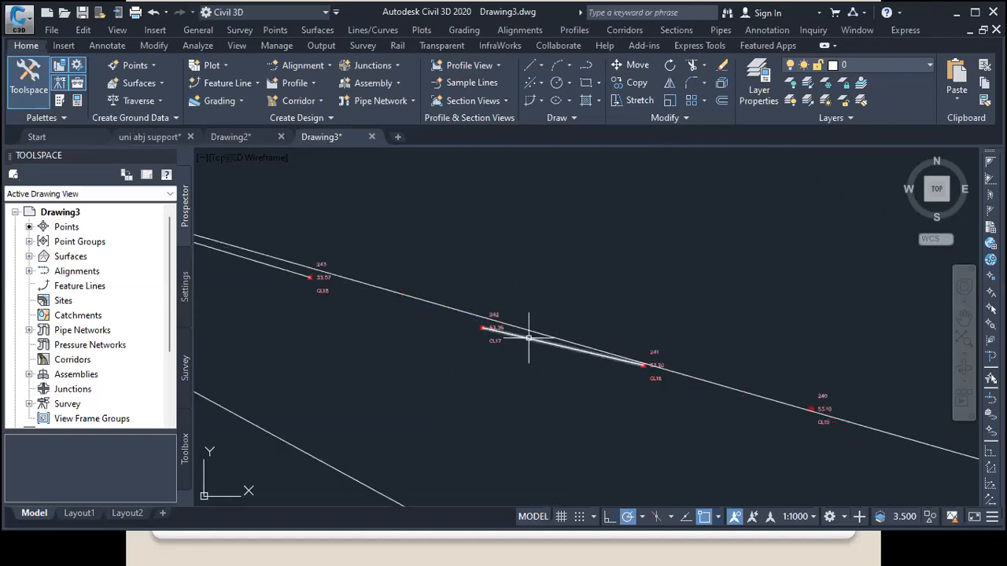
{"action": "scroll", "coordinate": [539, 311], "scroll_direction": "down", "scroll_amount": 2}
{"action": "scroll", "coordinate": [531, 319], "scroll_direction": "up", "scroll_amount": 4}
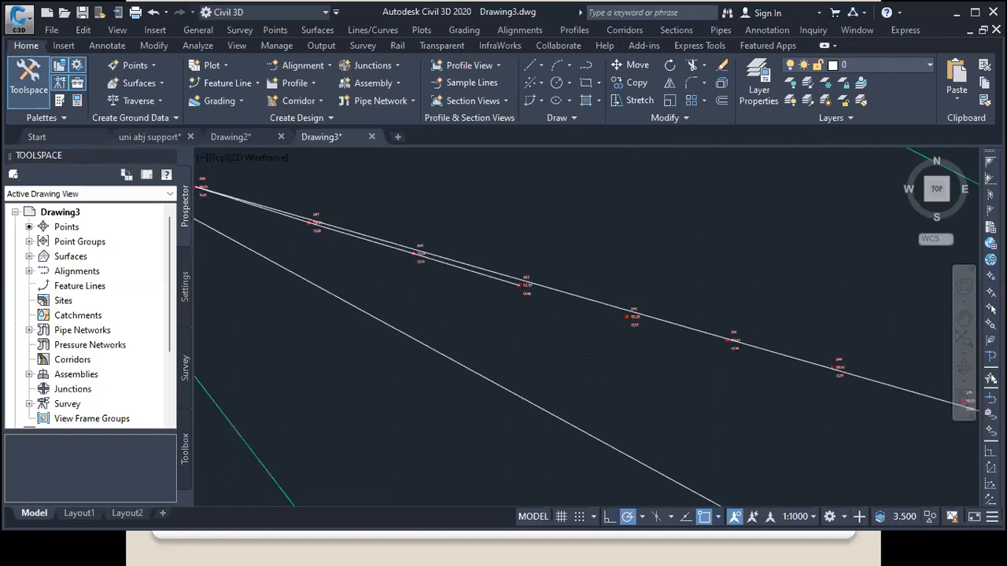
{"action": "left_click", "coordinate": [462, 260]}
{"action": "key", "text": "Escape"}
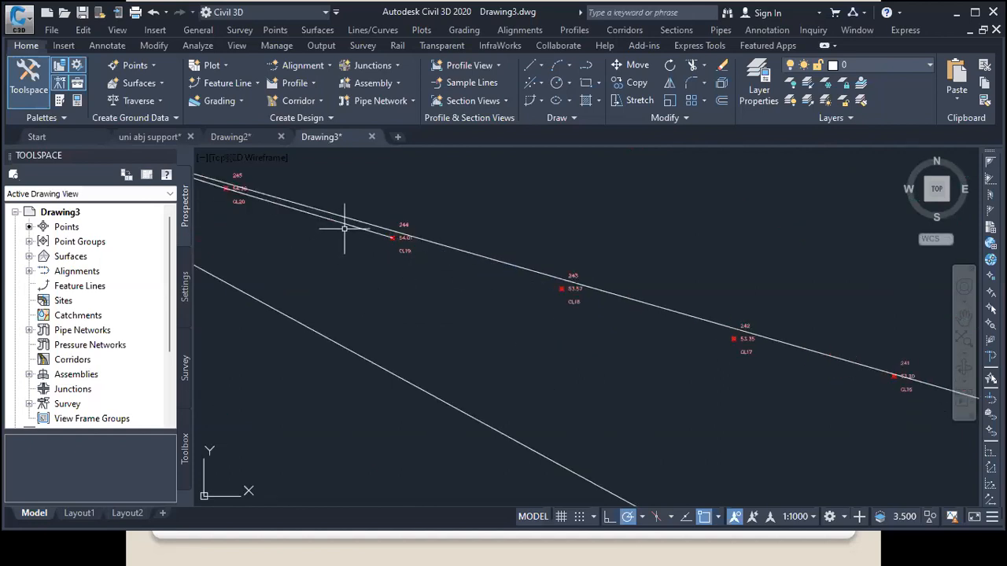
{"action": "left_click", "coordinate": [346, 225]}
{"action": "key", "text": "Delete"}
{"action": "scroll", "coordinate": [362, 256], "scroll_direction": "down", "scroll_amount": 6}
{"action": "scroll", "coordinate": [348, 251], "scroll_direction": "up", "scroll_amount": 1}
{"action": "scroll", "coordinate": [315, 236], "scroll_direction": "up", "scroll_amount": 5}
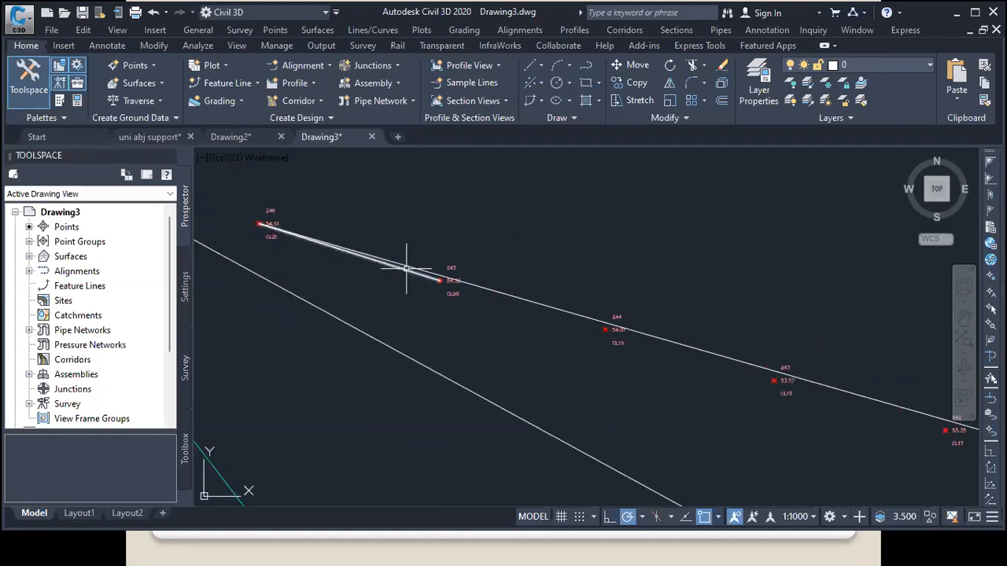
Step: Examine how closely the two long guide lines follow the centreline points across the surface
{"action": "scroll", "coordinate": [258, 220], "scroll_direction": "down", "scroll_amount": 6}
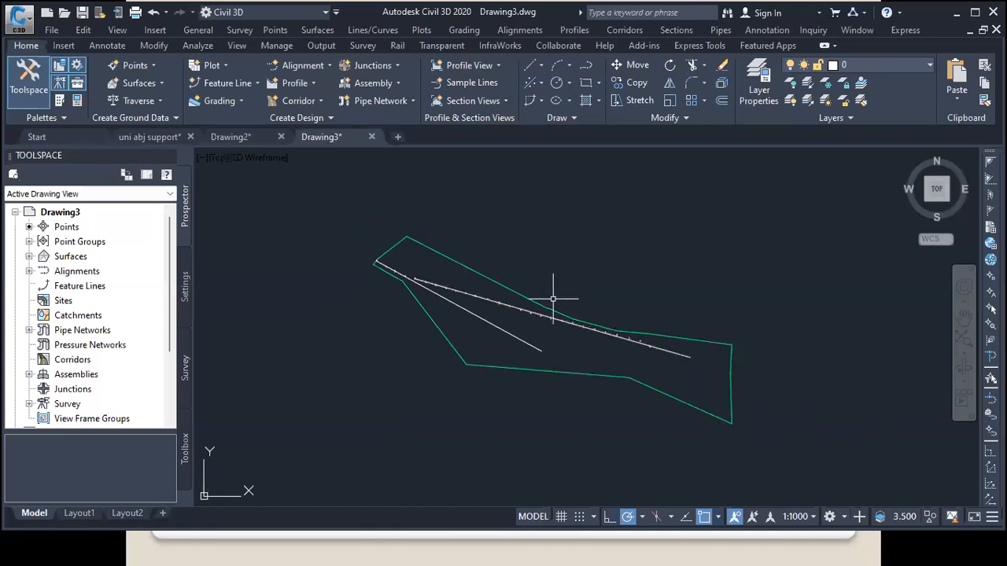
{"action": "scroll", "coordinate": [559, 322], "scroll_direction": "up", "scroll_amount": 5}
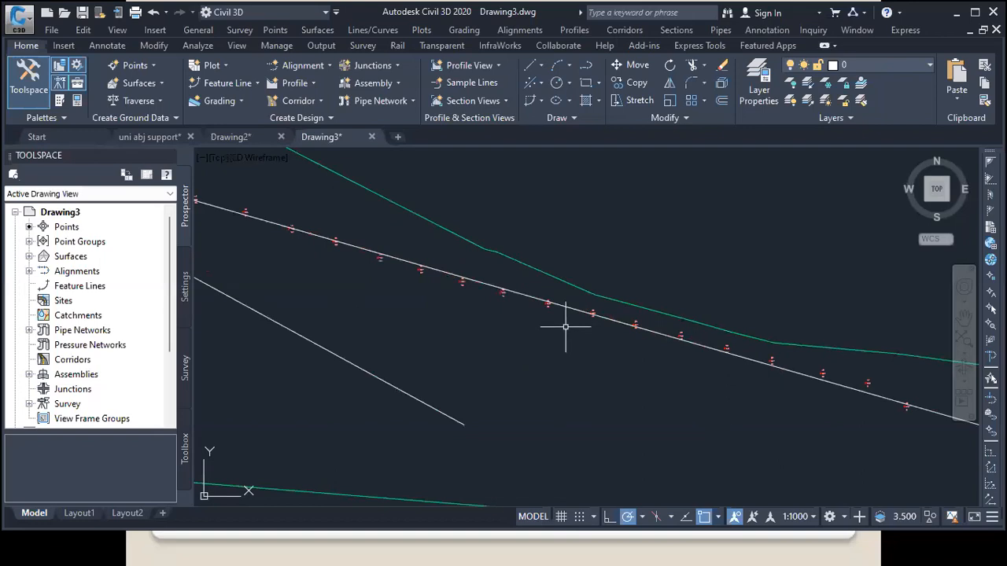
{"action": "scroll", "coordinate": [565, 326], "scroll_direction": "down", "scroll_amount": 5}
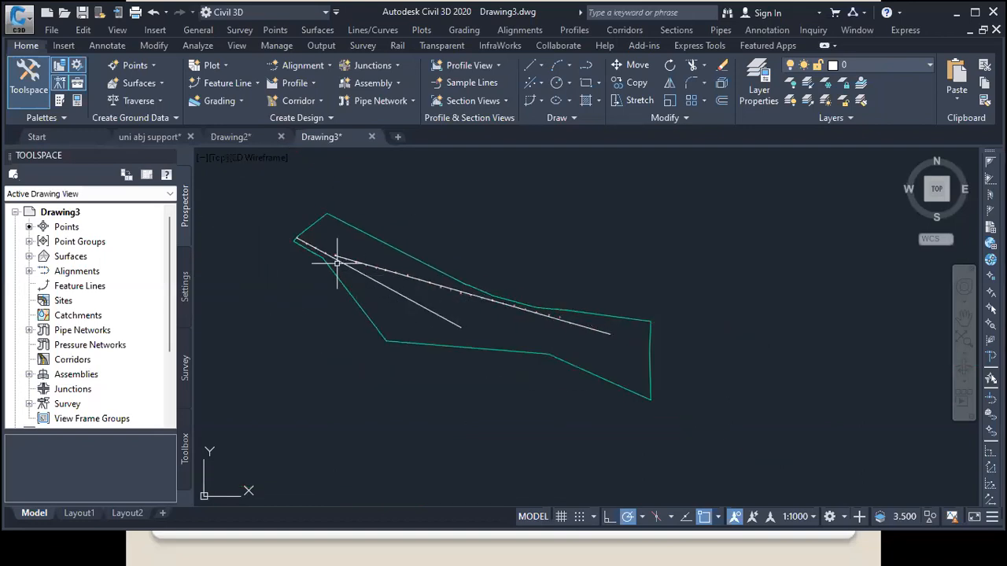
{"action": "scroll", "coordinate": [336, 262], "scroll_direction": "up", "scroll_amount": 2}
{"action": "scroll", "coordinate": [508, 299], "scroll_direction": "up", "scroll_amount": 2}
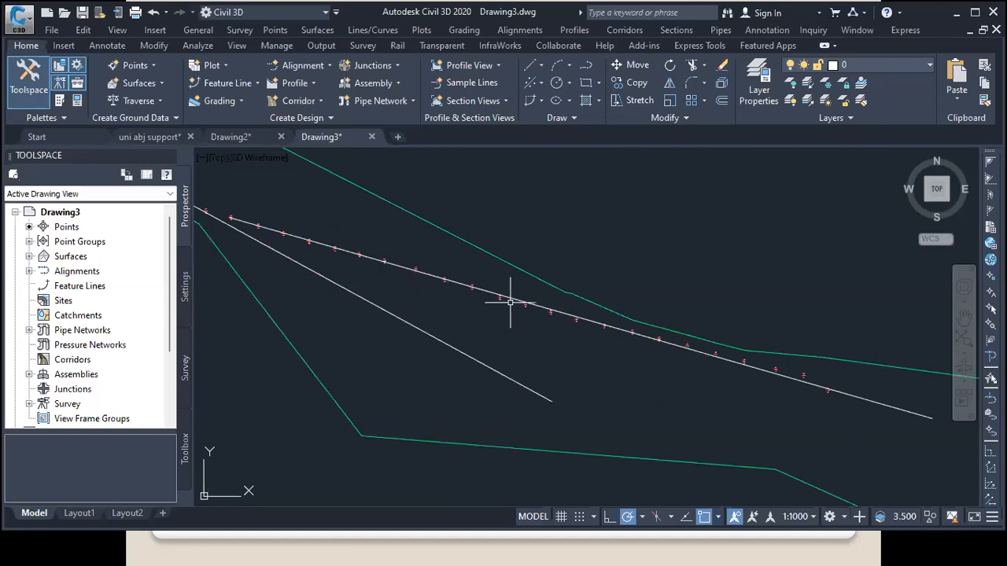
{"action": "scroll", "coordinate": [436, 296], "scroll_direction": "down", "scroll_amount": 4}
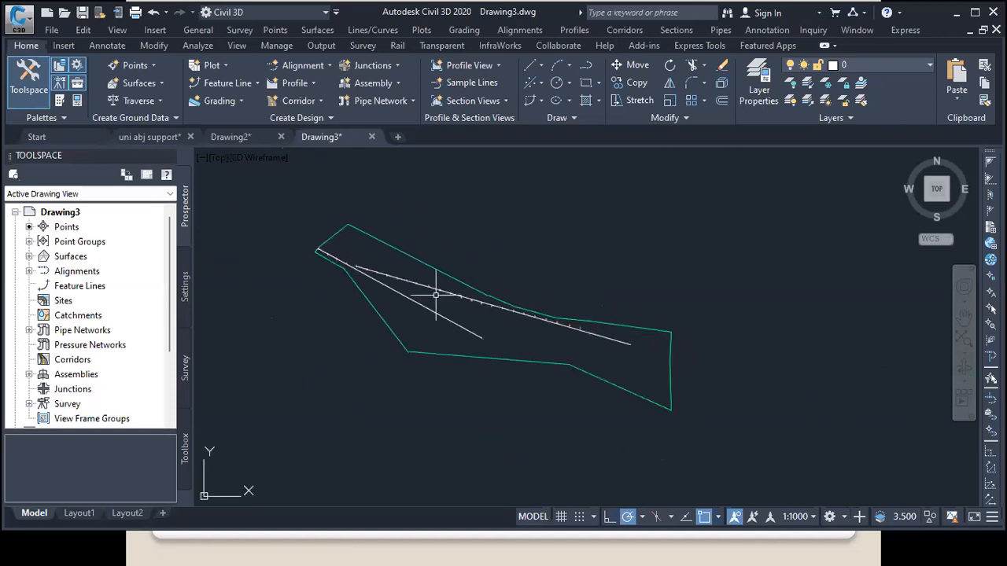
{"action": "mouse_move", "coordinate": [436, 296]}
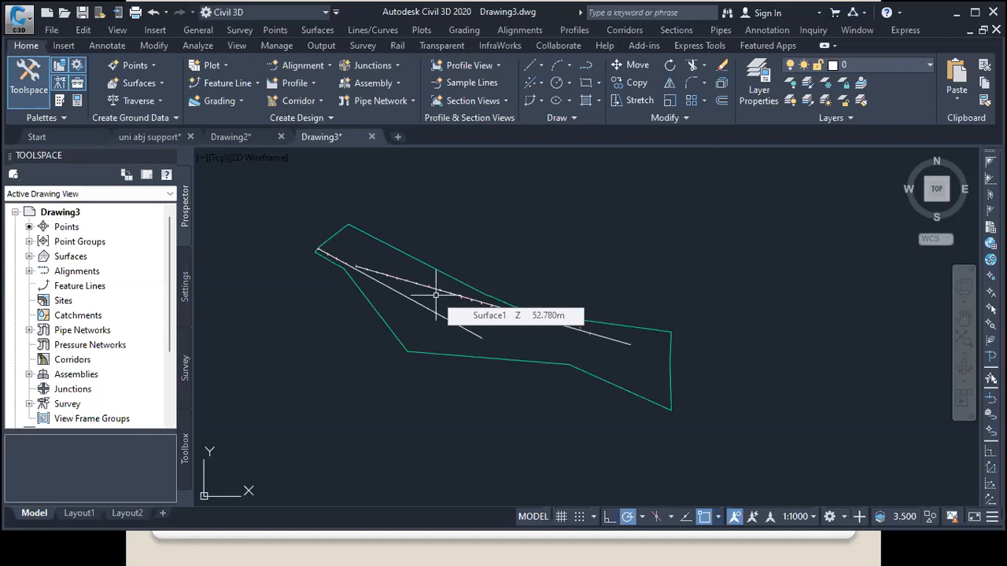
{"action": "scroll", "coordinate": [333, 243], "scroll_direction": "up", "scroll_amount": 5}
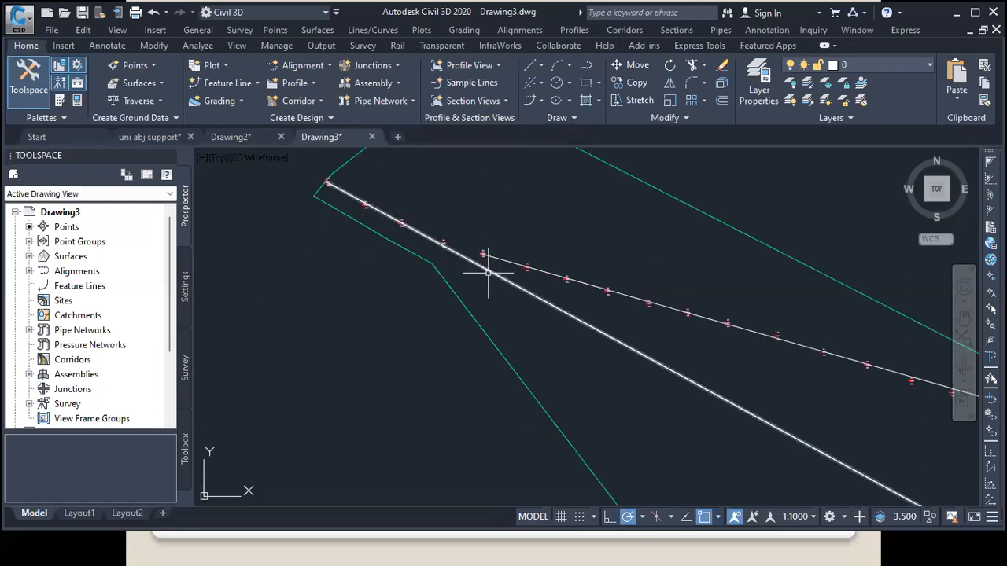
{"action": "scroll", "coordinate": [362, 221], "scroll_direction": "down", "scroll_amount": 3}
{"action": "scroll", "coordinate": [551, 292], "scroll_direction": "up", "scroll_amount": 4}
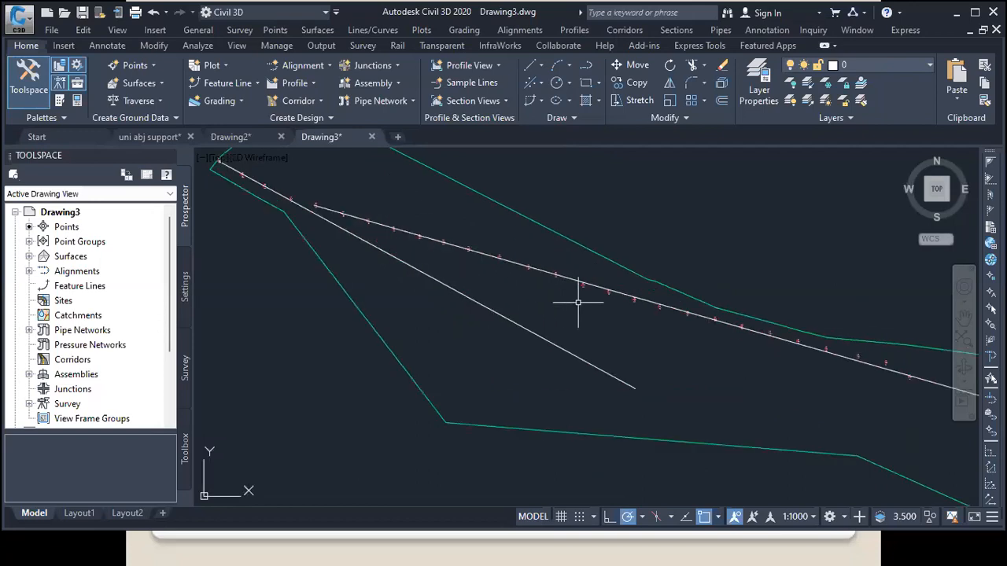
{"action": "scroll", "coordinate": [498, 276], "scroll_direction": "down", "scroll_amount": 4}
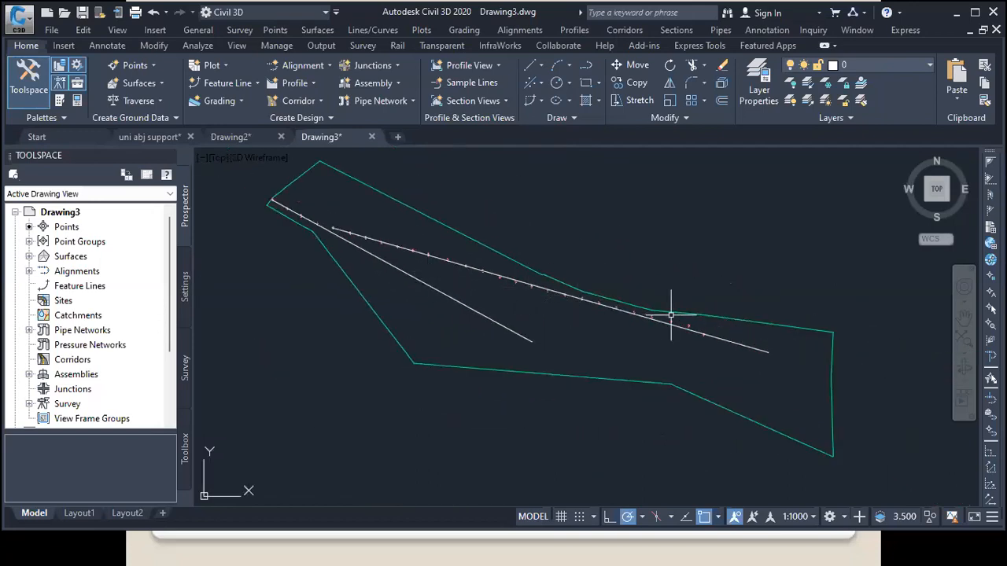
Step: Draw a circle centred just north of centreline point CL22, enclosing the area where the two guide lines meet
{"action": "scroll", "coordinate": [296, 195], "scroll_direction": "up", "scroll_amount": 3}
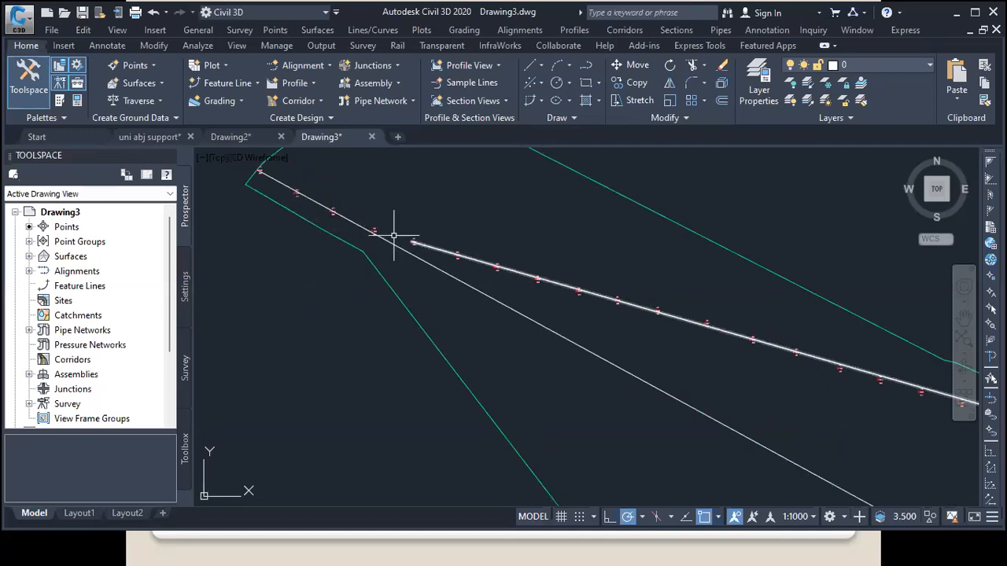
{"action": "left_click", "coordinate": [556, 85]}
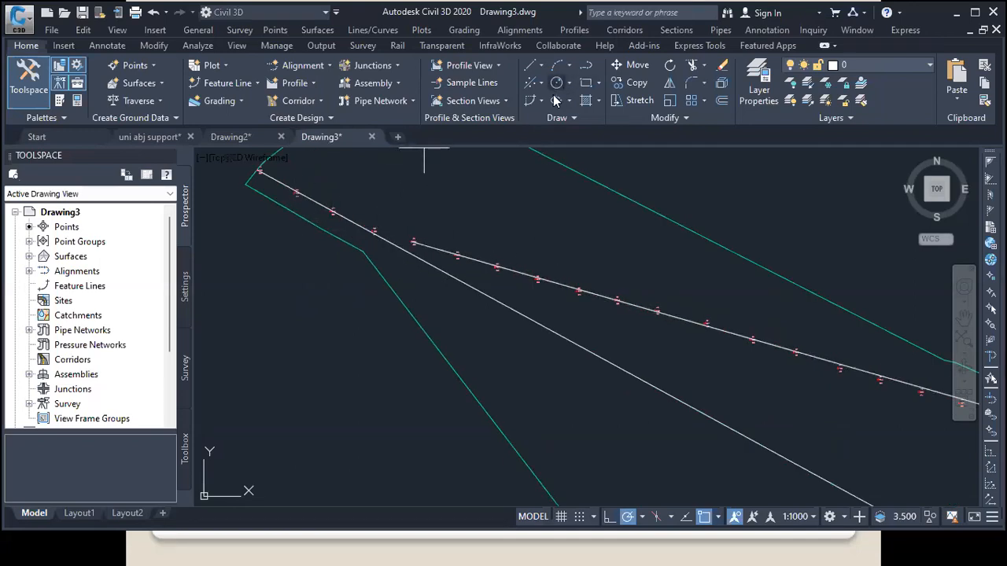
{"action": "left_click", "coordinate": [372, 214]}
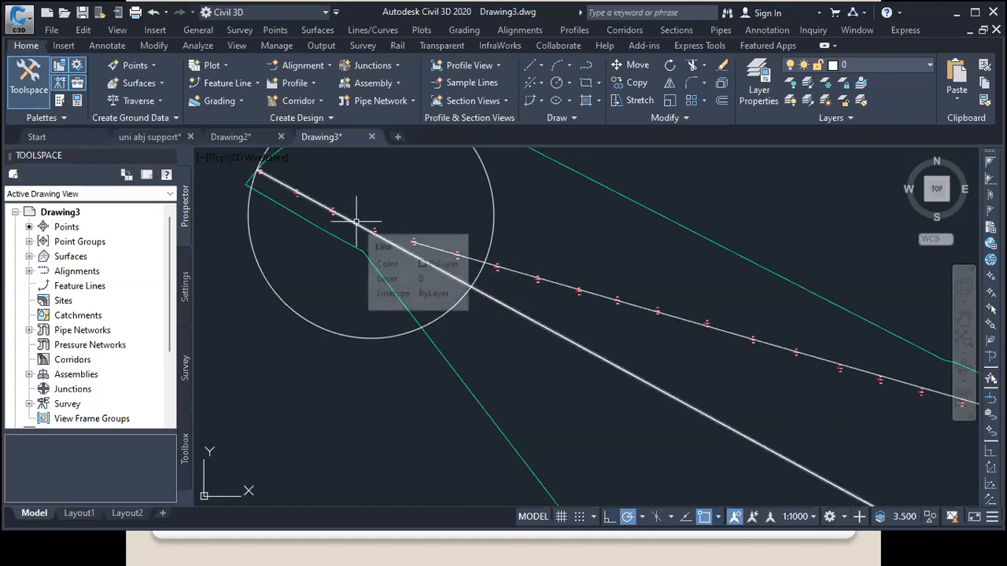
Step: Delete the circle around the area where the two long guide lines meet
{"action": "mouse_move", "coordinate": [368, 244]}
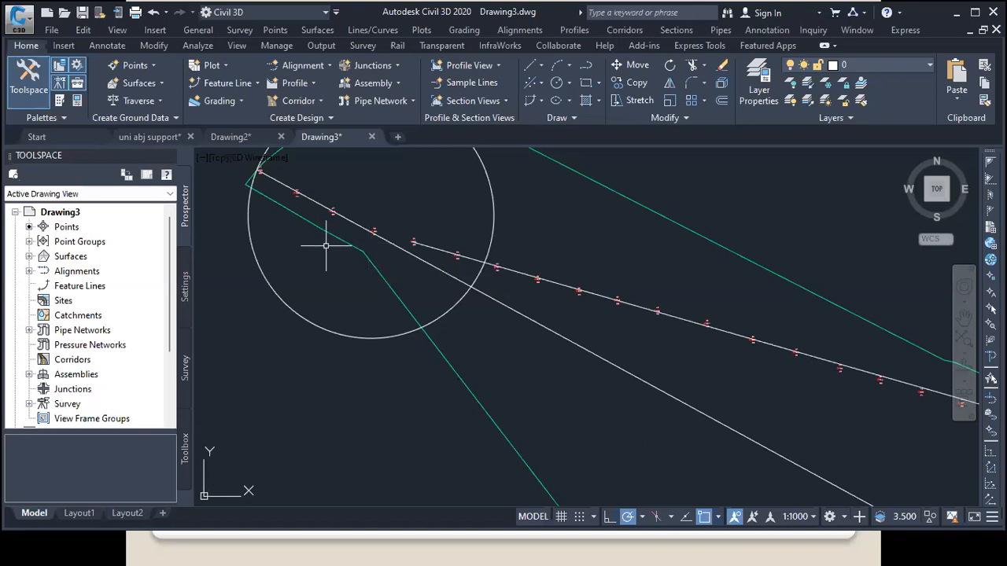
{"action": "left_click", "coordinate": [445, 314]}
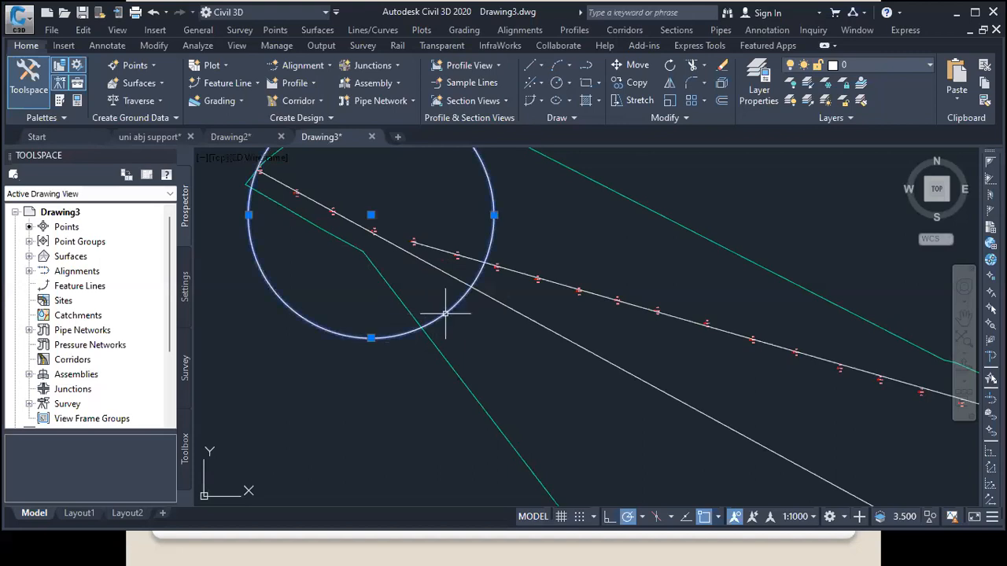
{"action": "key", "text": "Delete"}
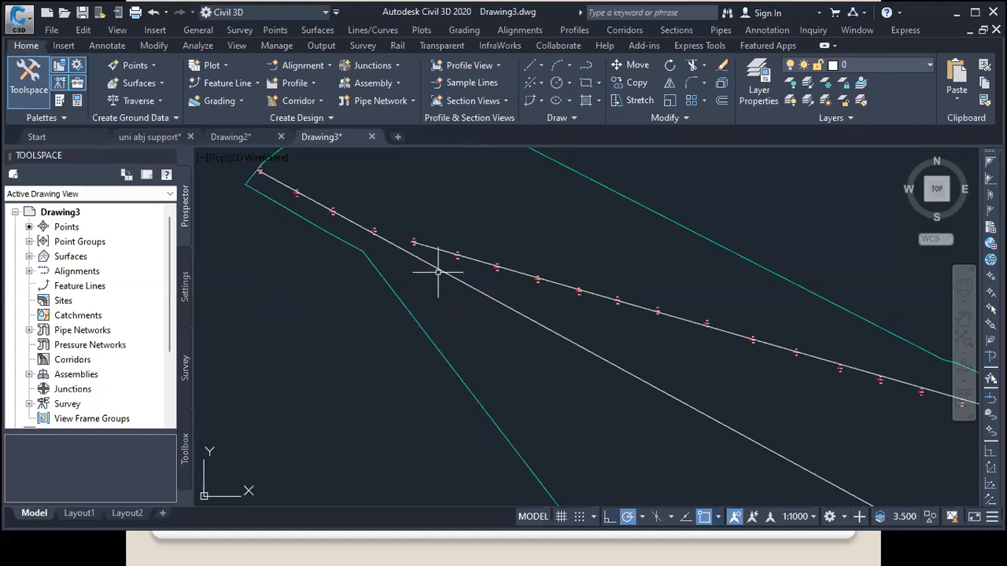
Step: Extend the guide line starting at CL21 northwest until it meets the guide line from CL25
{"action": "scroll", "coordinate": [438, 272], "scroll_direction": "down", "scroll_amount": 2}
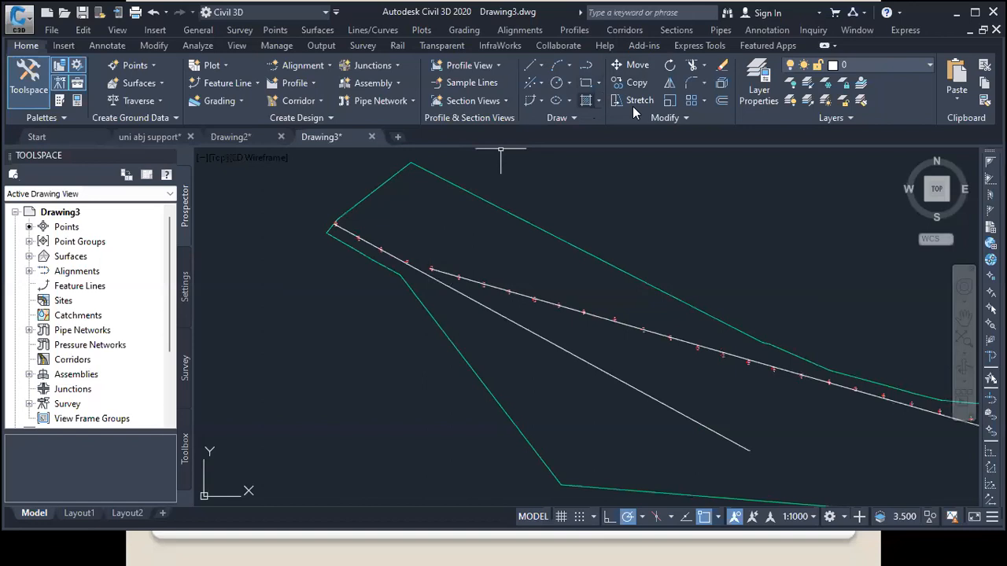
{"action": "left_click", "coordinate": [704, 69]}
{"action": "left_click", "coordinate": [707, 104]}
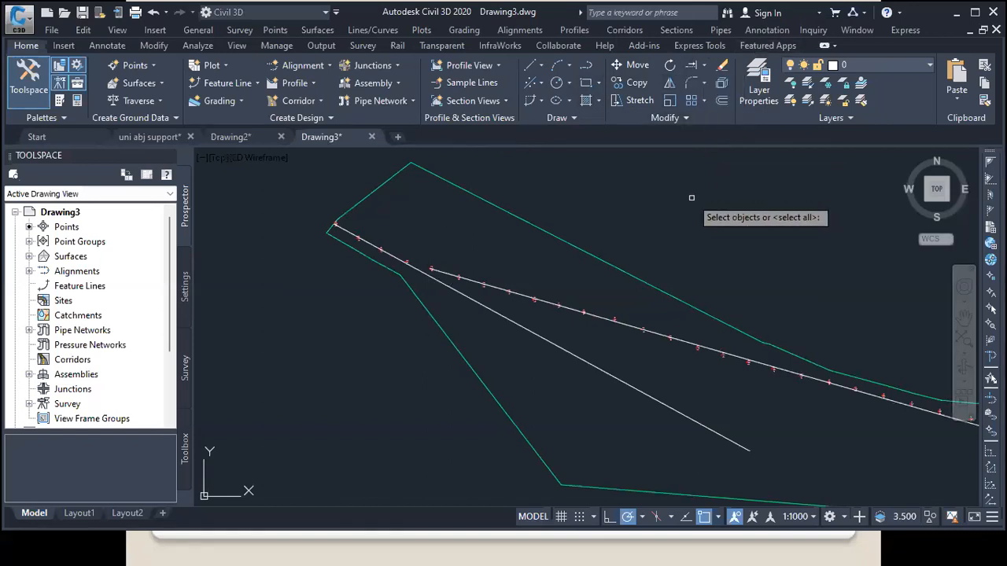
{"action": "left_click", "coordinate": [510, 321]}
{"action": "key", "text": "Return"}
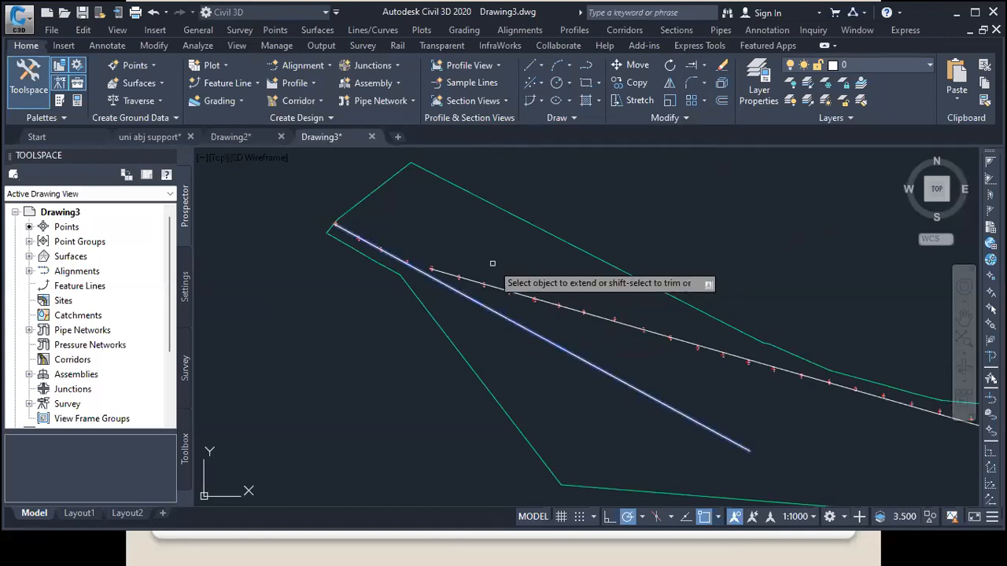
{"action": "key", "text": "Escape"}
{"action": "scroll", "coordinate": [404, 265], "scroll_direction": "up", "scroll_amount": 2}
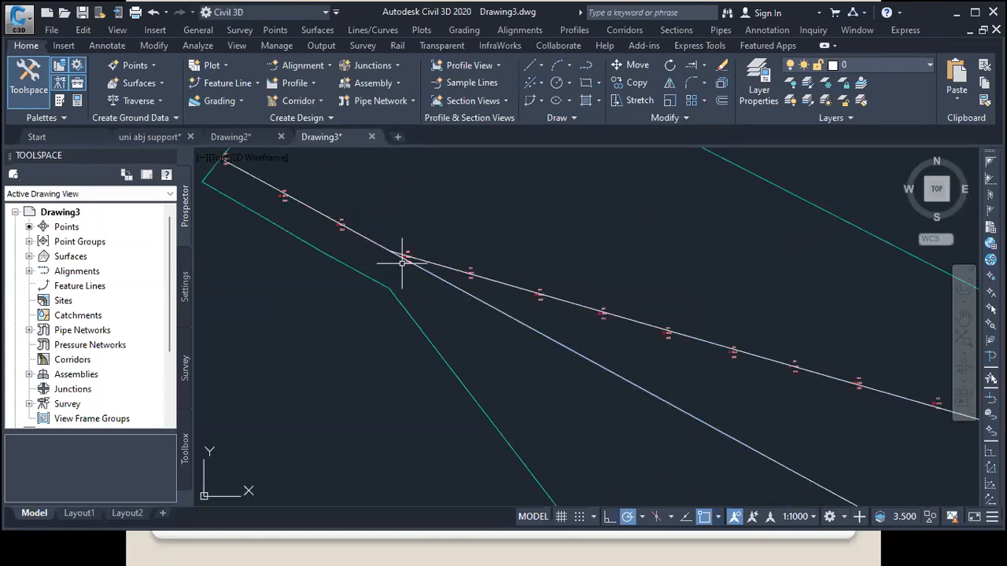
Step: Trim the CL25 guide line beyond its intersection with the other guide line and remove the leftover piece
{"action": "type", "text": "tr"}
{"action": "key", "text": "Return"}
{"action": "key", "text": "Return"}
{"action": "scroll", "coordinate": [394, 247], "scroll_direction": "up", "scroll_amount": 3}
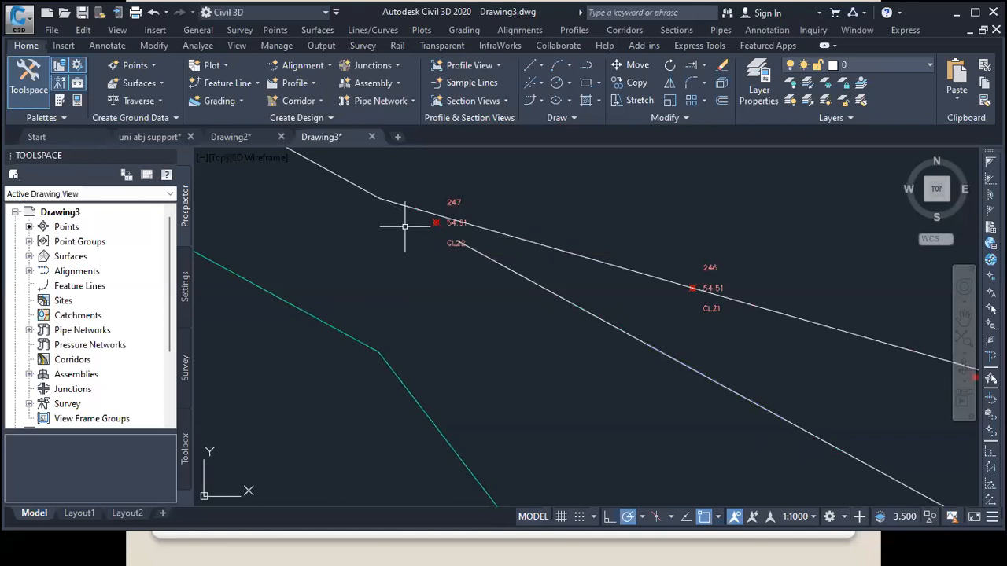
{"action": "scroll", "coordinate": [370, 243], "scroll_direction": "down", "scroll_amount": 3}
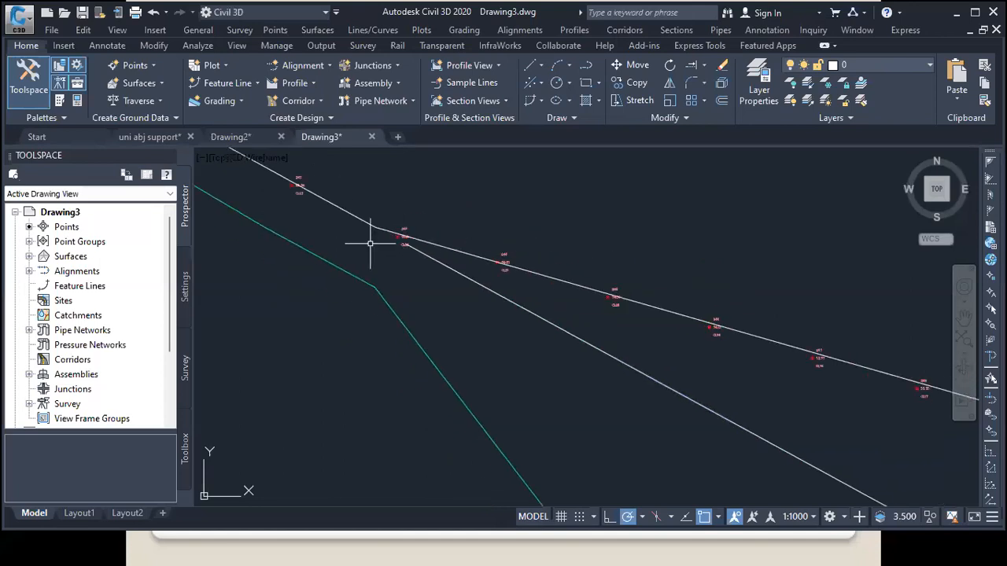
{"action": "scroll", "coordinate": [443, 273], "scroll_direction": "down", "scroll_amount": 2}
{"action": "scroll", "coordinate": [451, 273], "scroll_direction": "down", "scroll_amount": 4}
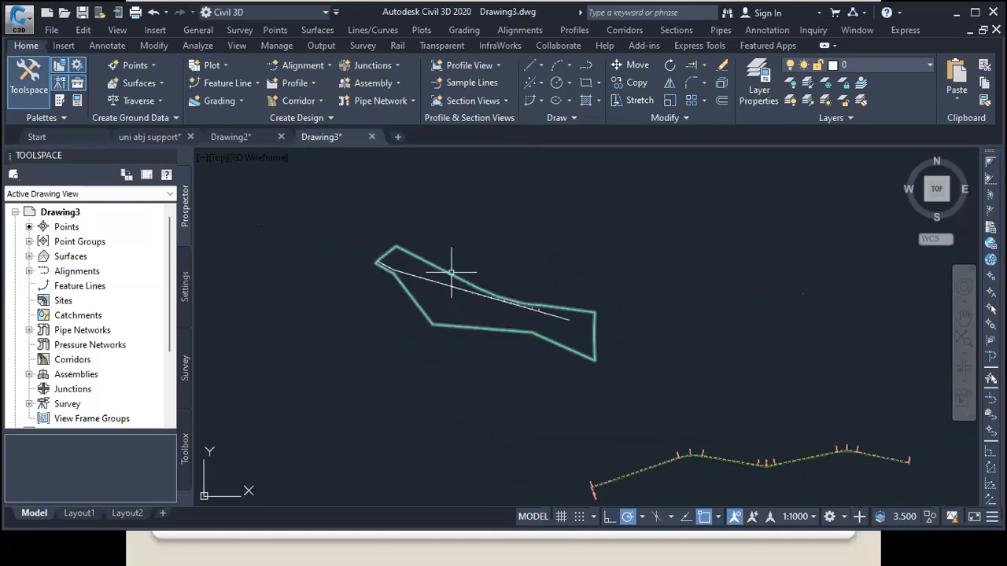
Step: Draw a short cutting line from point L2 up across the southeast end of the long guide line
{"action": "scroll", "coordinate": [349, 270], "scroll_direction": "up", "scroll_amount": 2}
{"action": "scroll", "coordinate": [315, 253], "scroll_direction": "up", "scroll_amount": 3}
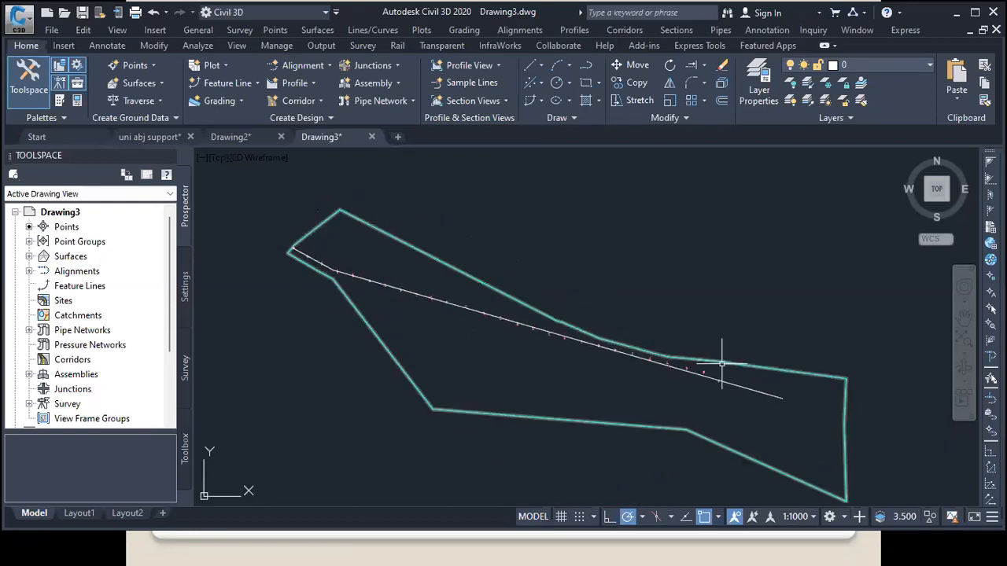
{"action": "scroll", "coordinate": [700, 384], "scroll_direction": "up", "scroll_amount": 2}
{"action": "left_click", "coordinate": [687, 382]}
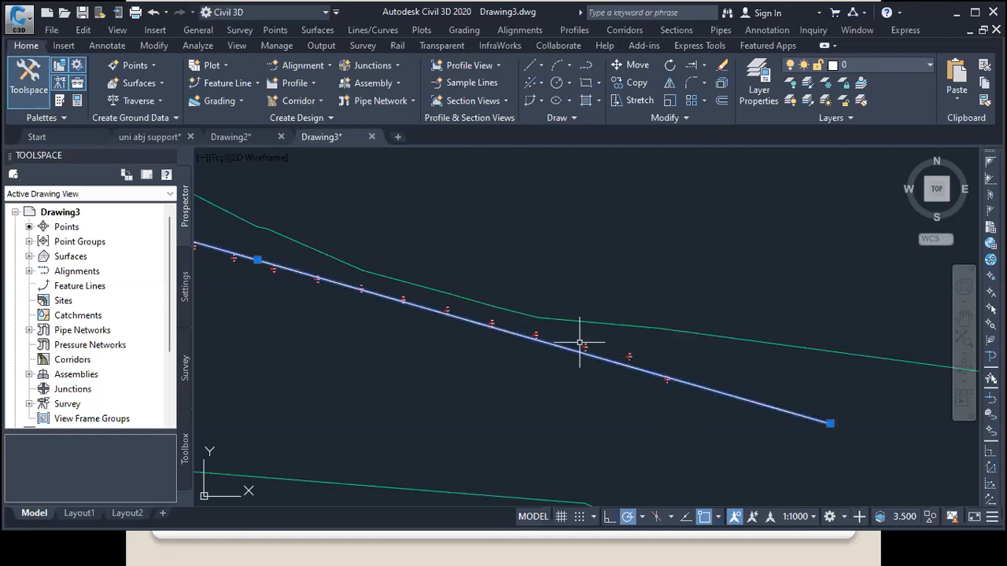
{"action": "key", "text": "Escape"}
{"action": "left_click", "coordinate": [541, 66]}
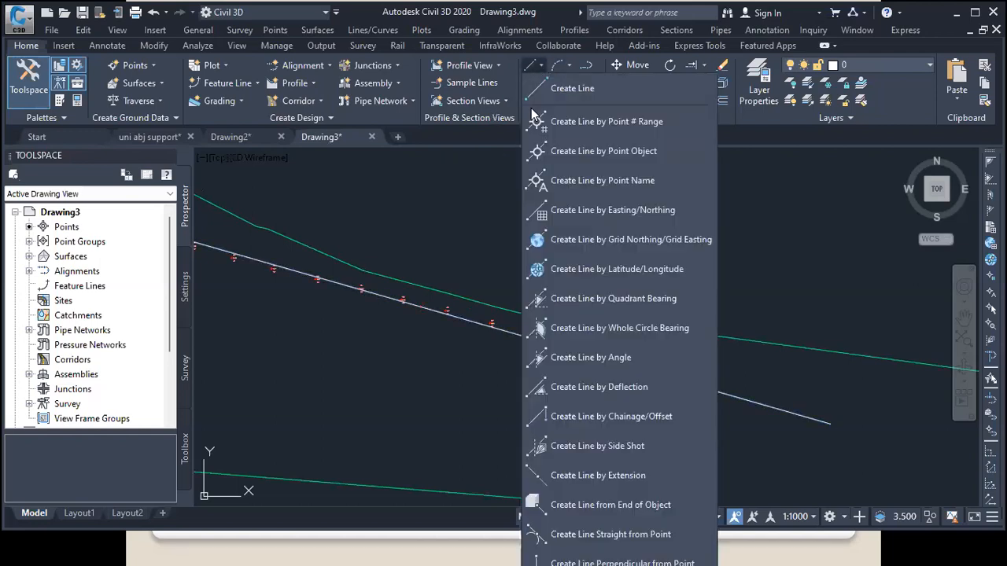
{"action": "left_click", "coordinate": [543, 91]}
{"action": "scroll", "coordinate": [719, 393], "scroll_direction": "up", "scroll_amount": 5}
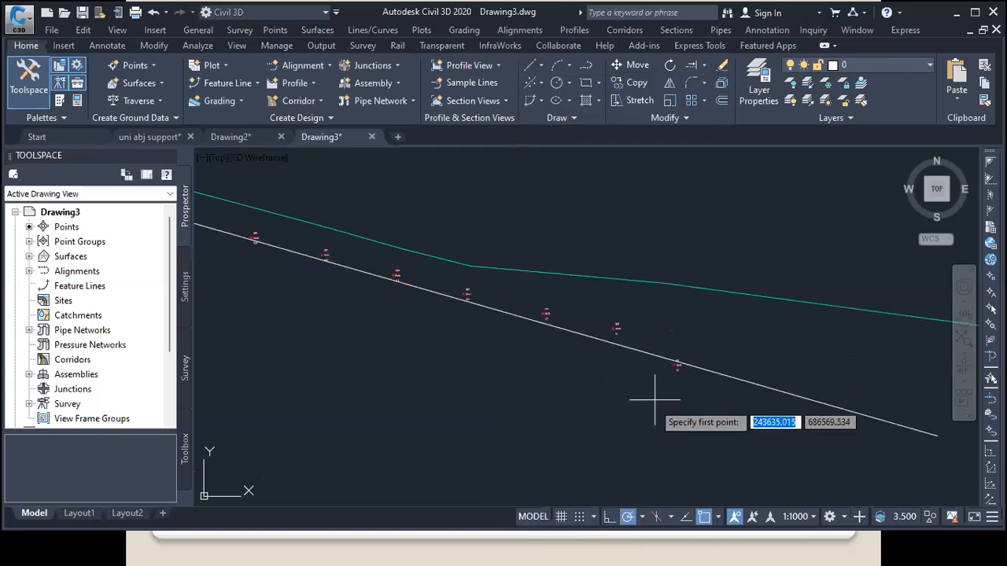
{"action": "left_click", "coordinate": [694, 338]}
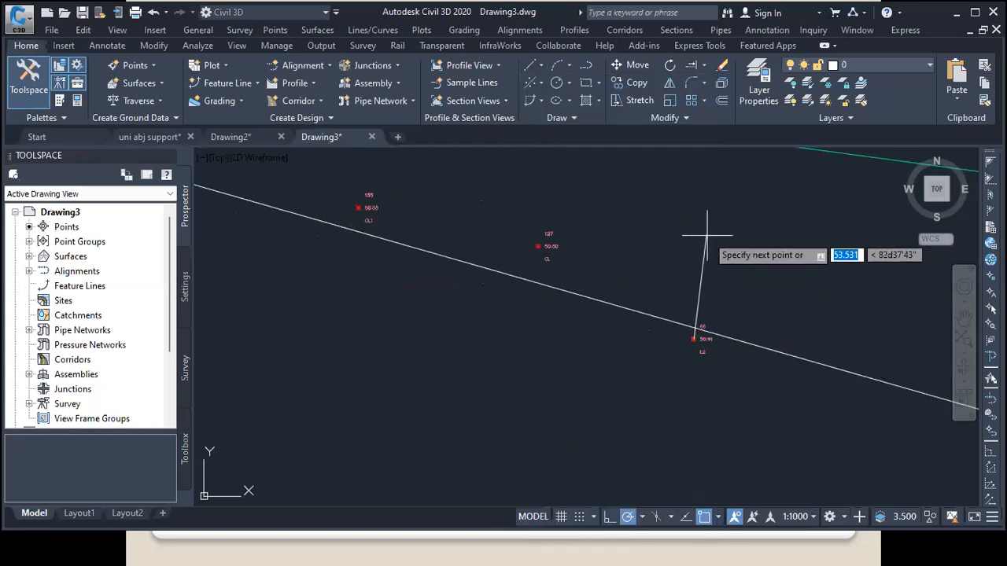
{"action": "left_click", "coordinate": [719, 247]}
Step: Trim the long guide line's overhang past the short cutting line near point L2, and delete the cutting line
{"action": "type", "text": "TR"}
{"action": "key", "text": "Return"}
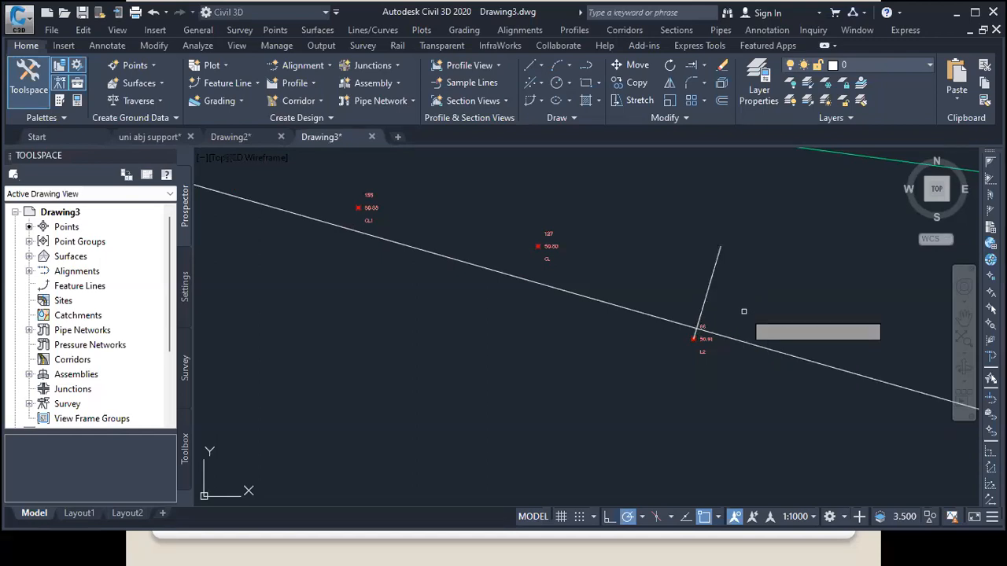
{"action": "scroll", "coordinate": [704, 323], "scroll_direction": "up", "scroll_amount": 3}
{"action": "left_click", "coordinate": [711, 323]}
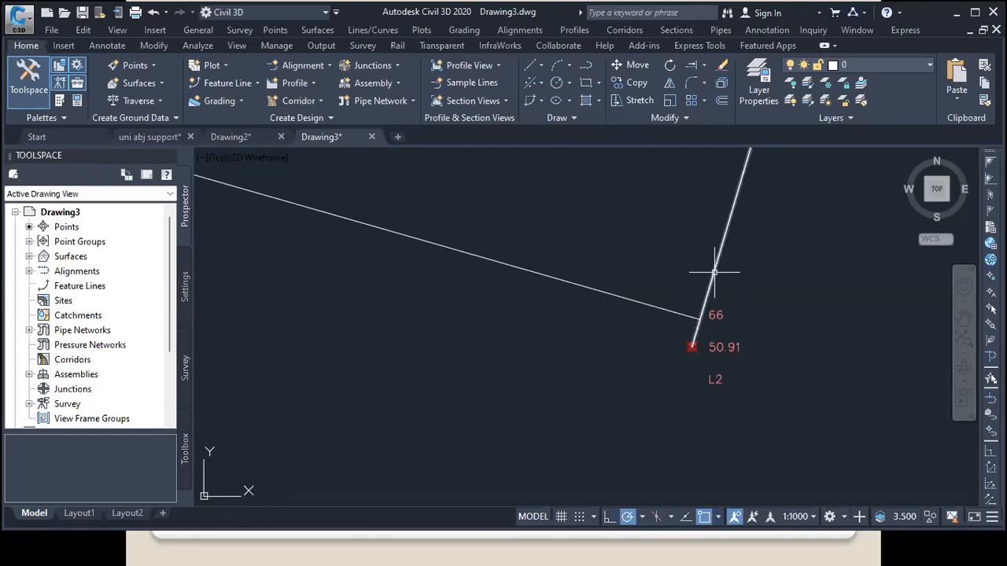
{"action": "left_click", "coordinate": [713, 271]}
{"action": "key", "text": "Delete"}
Step: Examine how the two joined guide lines follow the centreline points across the surface
{"action": "scroll", "coordinate": [622, 330], "scroll_direction": "down", "scroll_amount": 5}
{"action": "scroll", "coordinate": [641, 324], "scroll_direction": "down", "scroll_amount": 5}
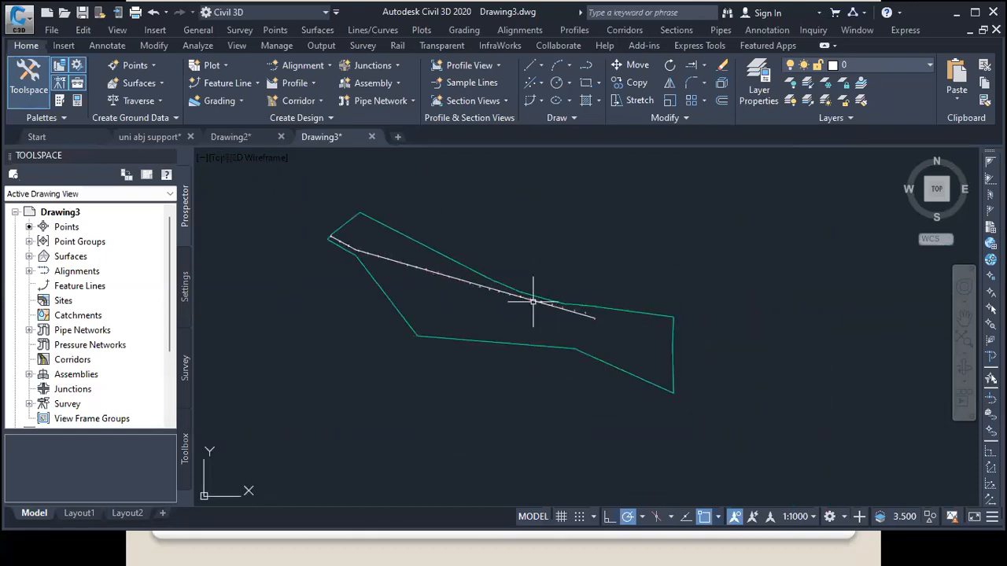
{"action": "scroll", "coordinate": [337, 243], "scroll_direction": "up", "scroll_amount": 3}
{"action": "scroll", "coordinate": [347, 245], "scroll_direction": "up", "scroll_amount": 4}
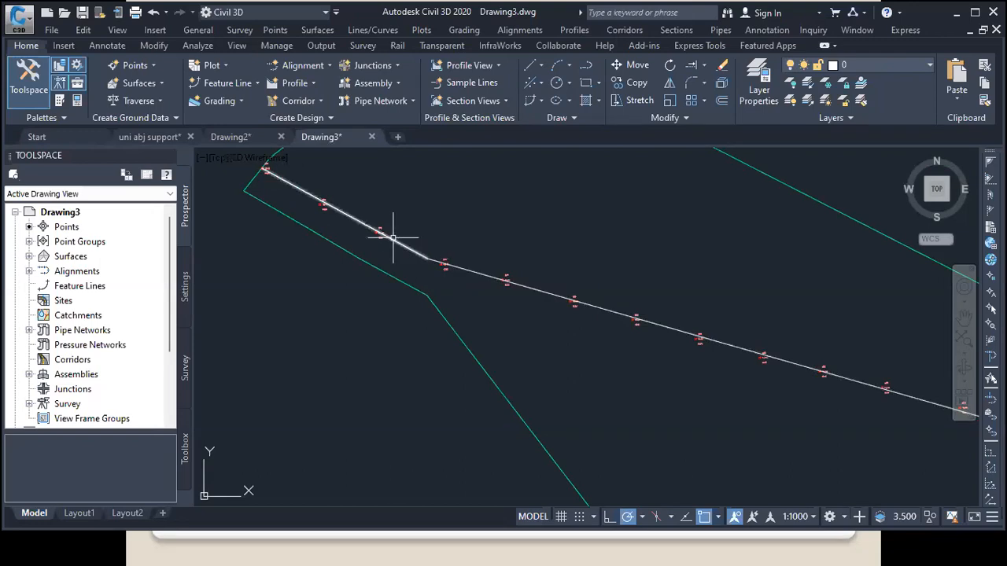
{"action": "scroll", "coordinate": [332, 224], "scroll_direction": "down", "scroll_amount": 2}
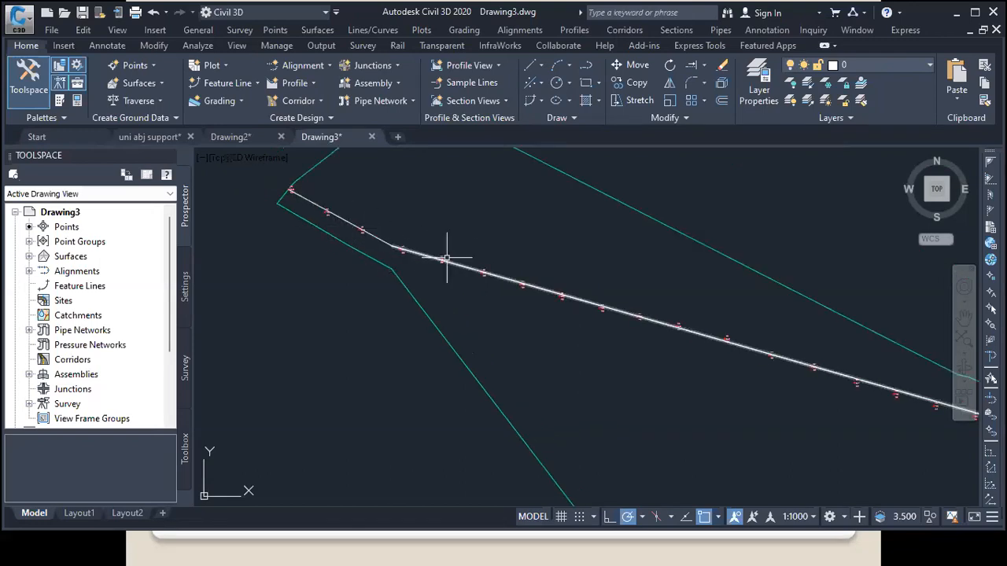
{"action": "scroll", "coordinate": [354, 221], "scroll_direction": "down", "scroll_amount": 2}
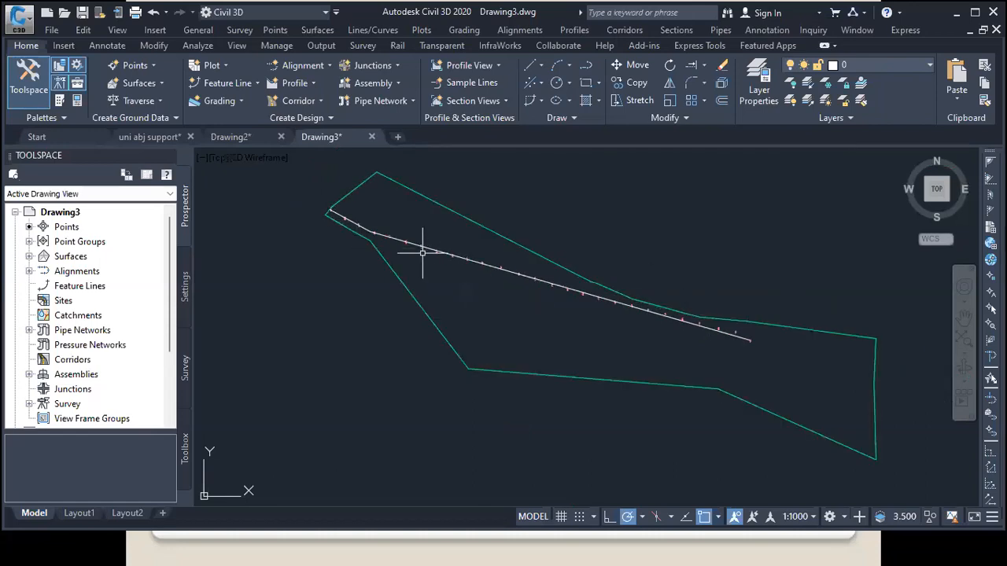
{"action": "mouse_move", "coordinate": [422, 252]}
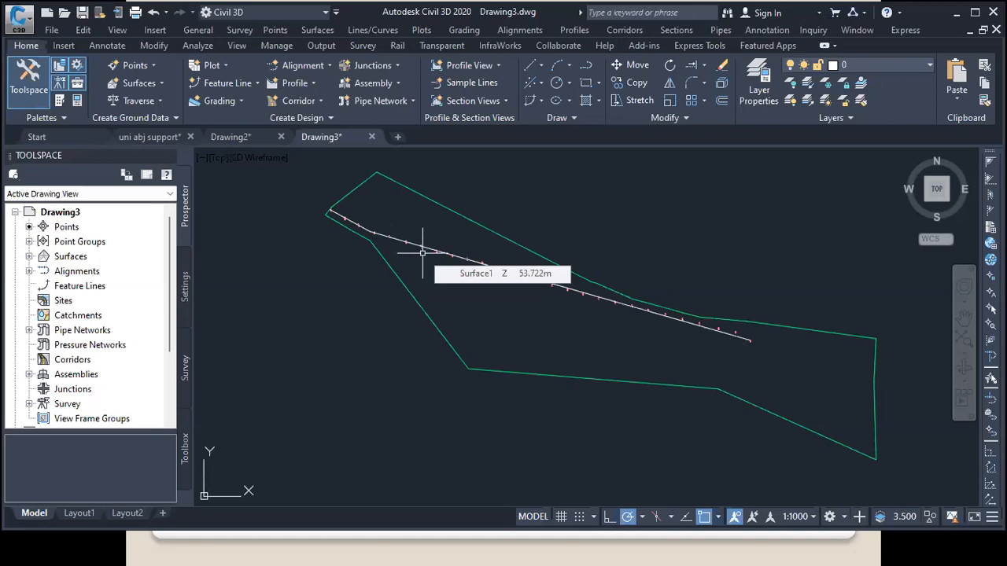
Step: Set the colour of the long guide line running southeast from the junction to Yellow
{"action": "scroll", "coordinate": [423, 253], "scroll_direction": "up", "scroll_amount": 5}
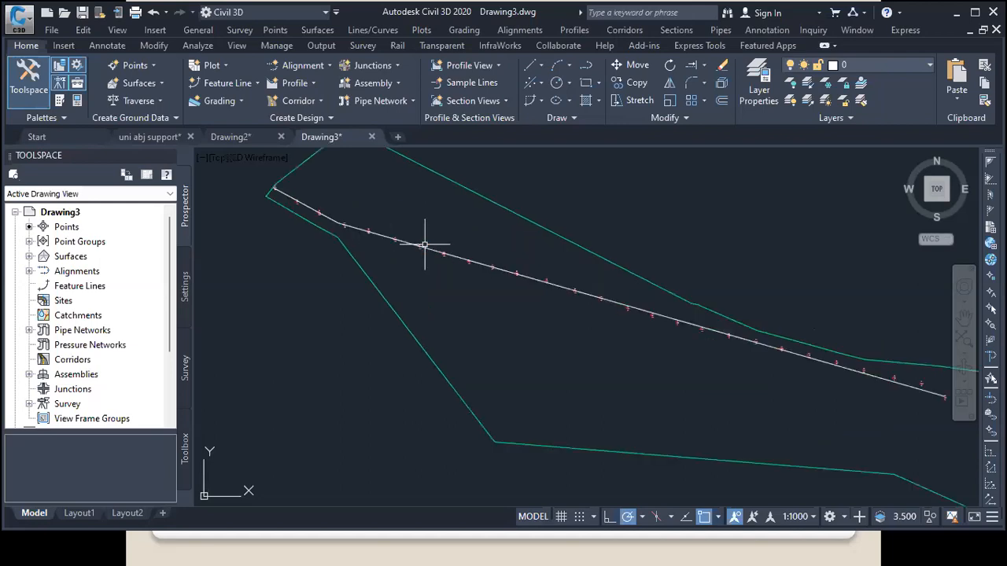
{"action": "left_click", "coordinate": [399, 238]}
{"action": "right_click", "coordinate": [403, 198]}
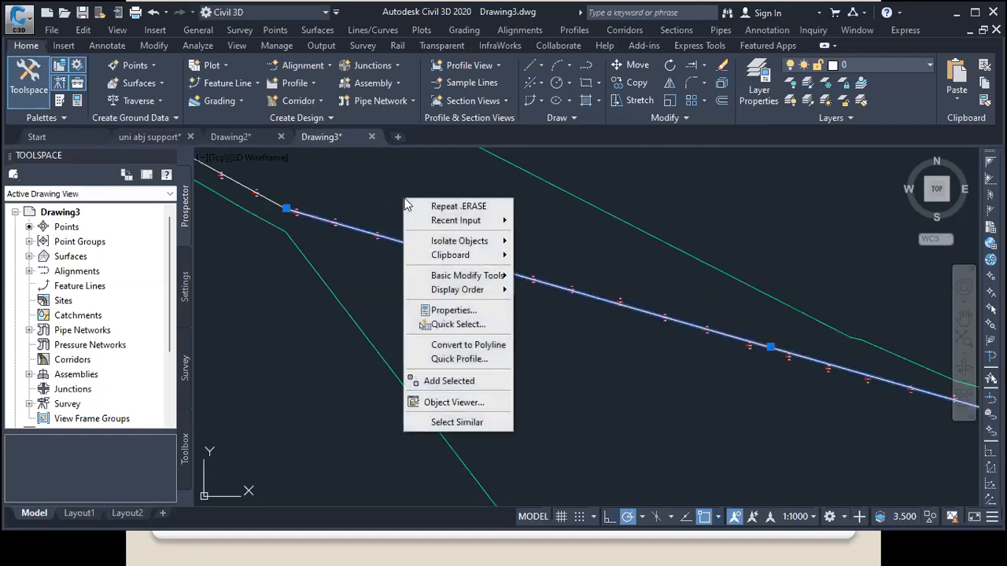
{"action": "left_click", "coordinate": [425, 313]}
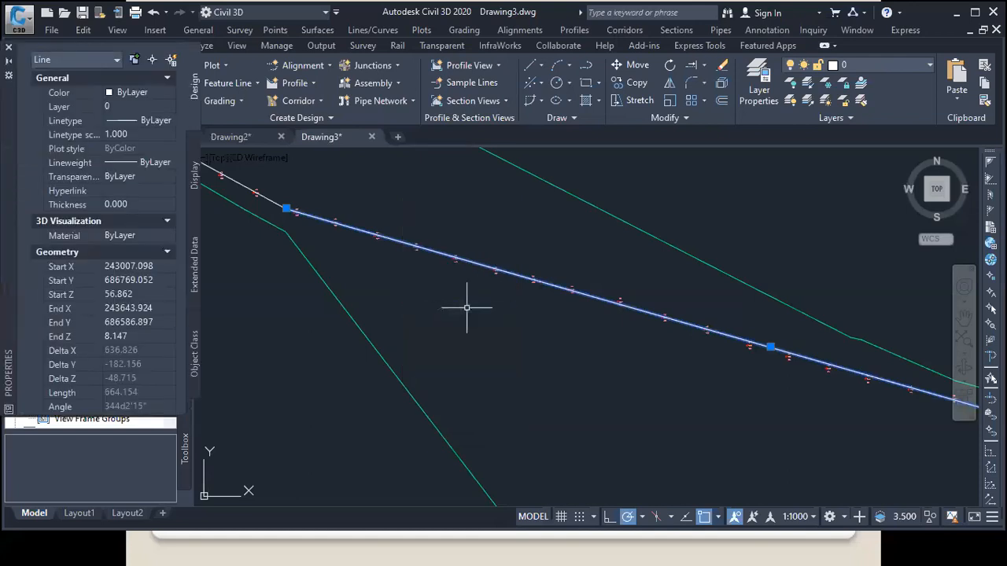
{"action": "left_click", "coordinate": [167, 93]}
{"action": "left_click", "coordinate": [168, 93]}
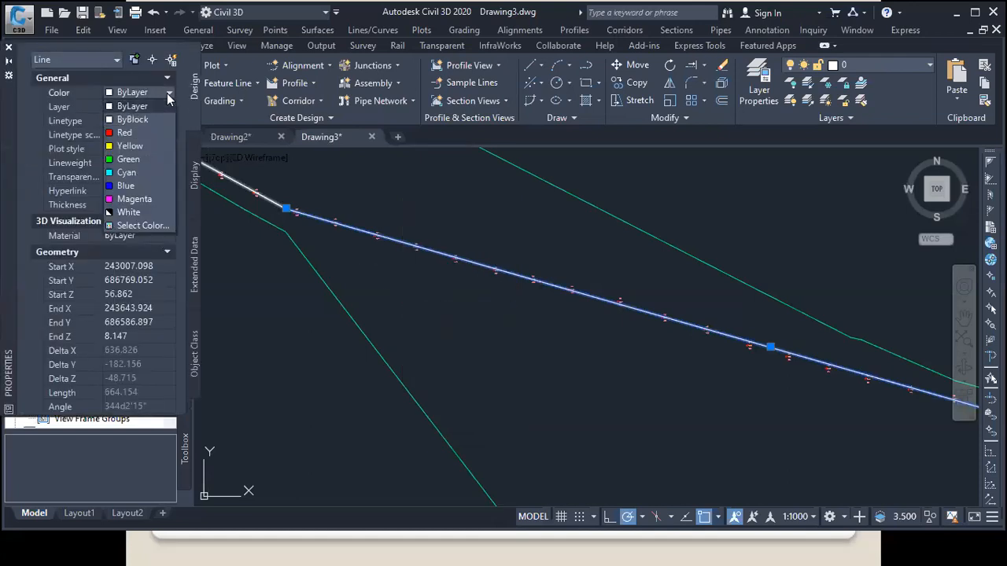
{"action": "left_click", "coordinate": [145, 150]}
{"action": "left_click", "coordinate": [8, 48]}
{"action": "key", "text": "Escape"}
Step: Examine the recoloured guide line and its junction with the short line from CL25
{"action": "scroll", "coordinate": [370, 257], "scroll_direction": "down", "scroll_amount": 5}
{"action": "scroll", "coordinate": [393, 275], "scroll_direction": "up", "scroll_amount": 2}
{"action": "scroll", "coordinate": [362, 261], "scroll_direction": "down", "scroll_amount": 4}
{"action": "mouse_move", "coordinate": [361, 265]}
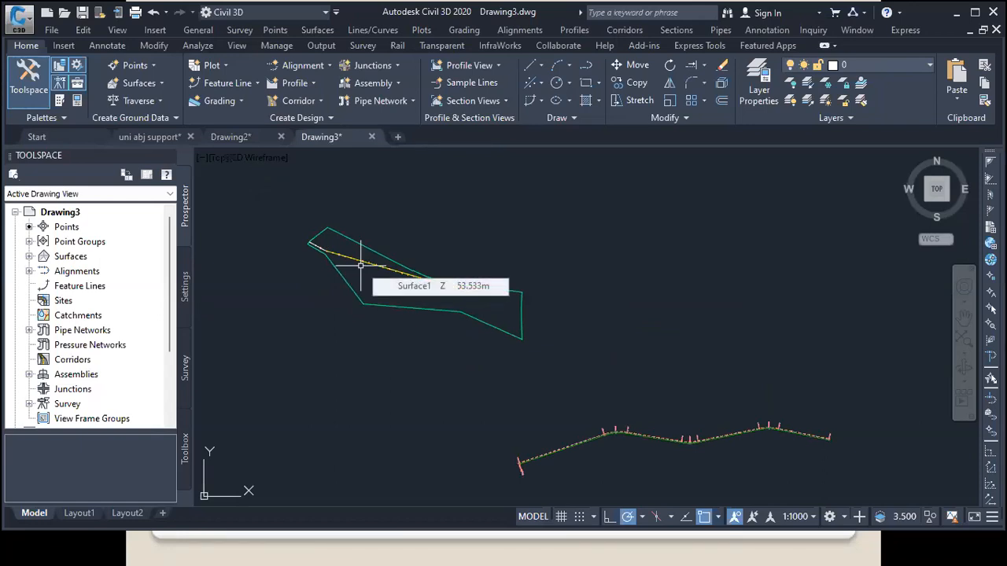
{"action": "scroll", "coordinate": [316, 243], "scroll_direction": "up", "scroll_amount": 3}
{"action": "scroll", "coordinate": [348, 261], "scroll_direction": "up", "scroll_amount": 4}
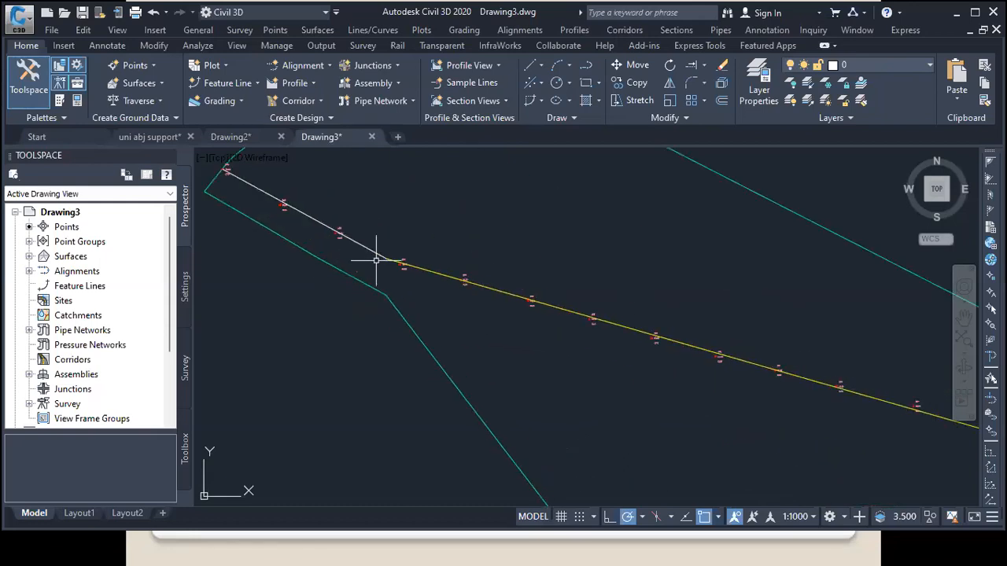
Step: Start a polyline at centreline point CL25 and draw its first segment to the junction of the two guide lines near CL22
{"action": "scroll", "coordinate": [376, 263], "scroll_direction": "down", "scroll_amount": 4}
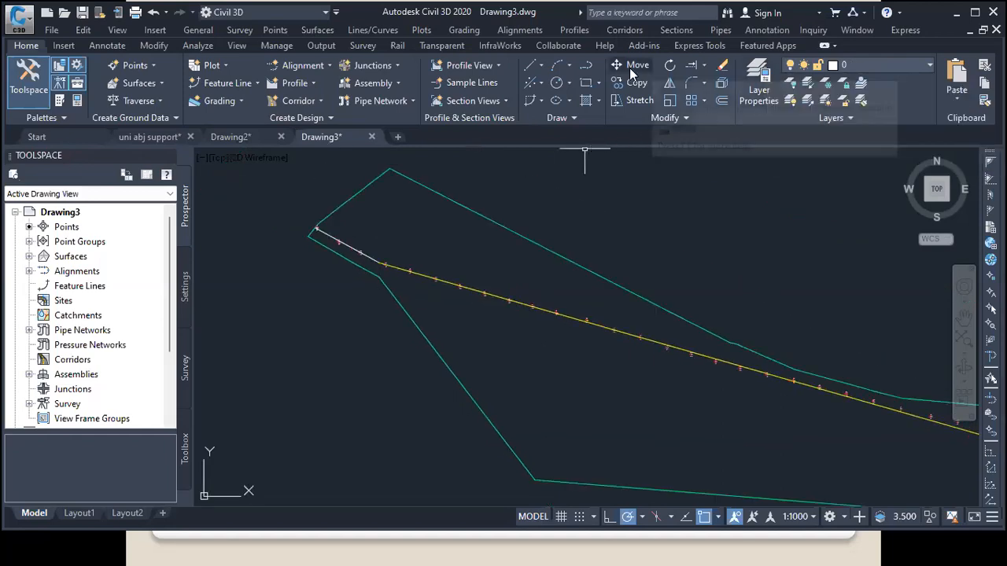
{"action": "left_click", "coordinate": [588, 68]}
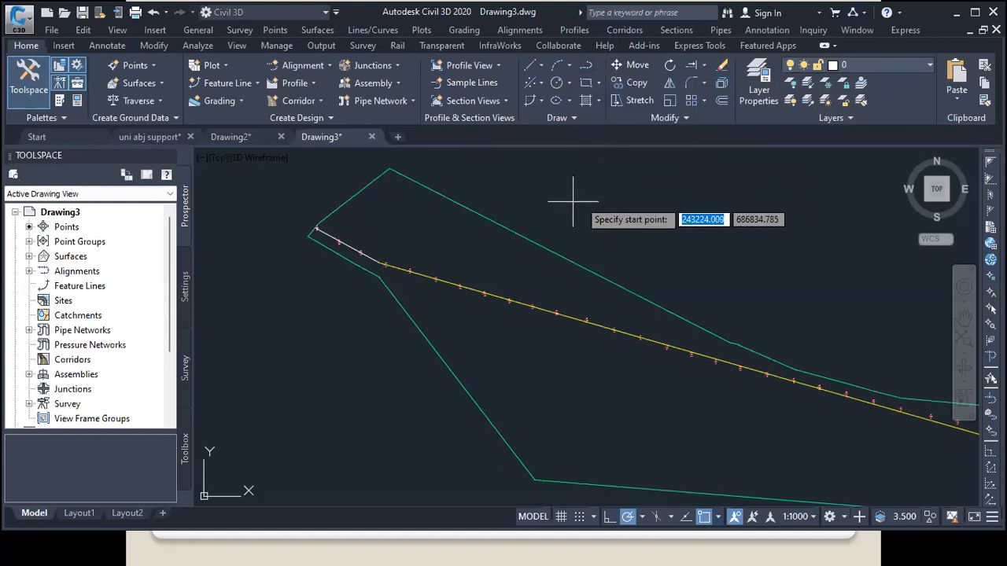
{"action": "scroll", "coordinate": [331, 224], "scroll_direction": "up", "scroll_amount": 6}
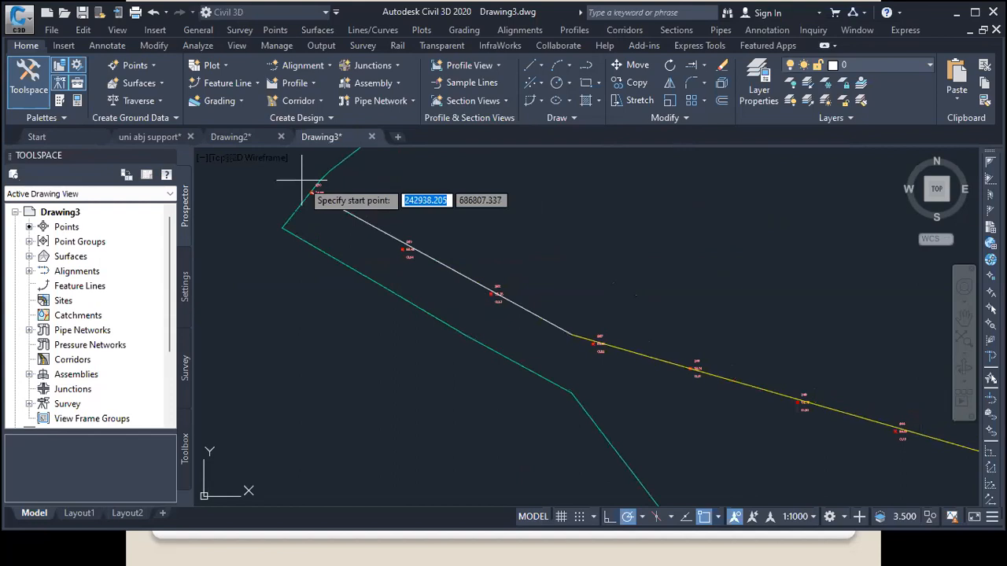
{"action": "scroll", "coordinate": [355, 248], "scroll_direction": "up", "scroll_amount": 5}
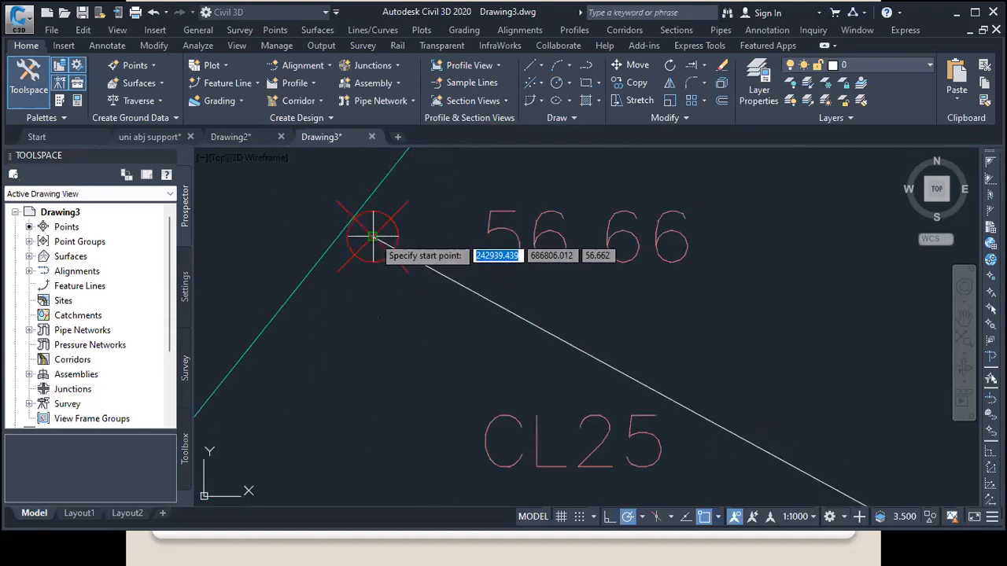
{"action": "left_click", "coordinate": [373, 236]}
{"action": "scroll", "coordinate": [248, 200], "scroll_direction": "down", "scroll_amount": 8}
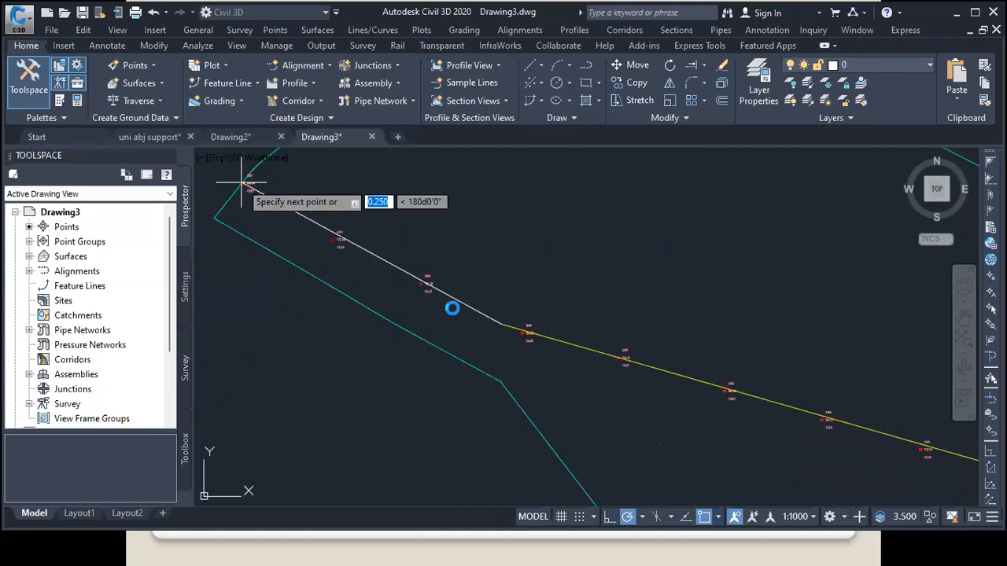
{"action": "scroll", "coordinate": [512, 336], "scroll_direction": "up", "scroll_amount": 2}
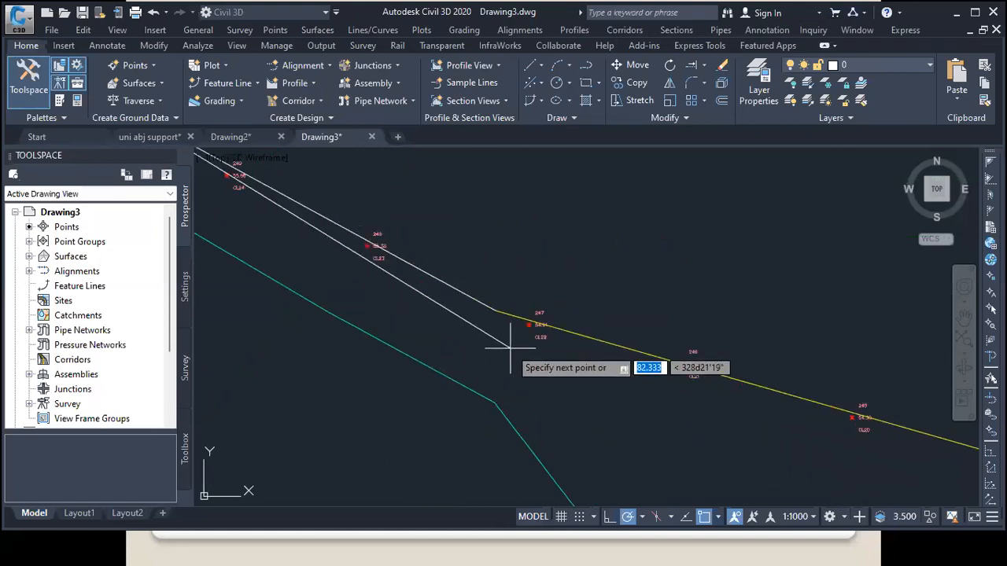
{"action": "left_click", "coordinate": [495, 310]}
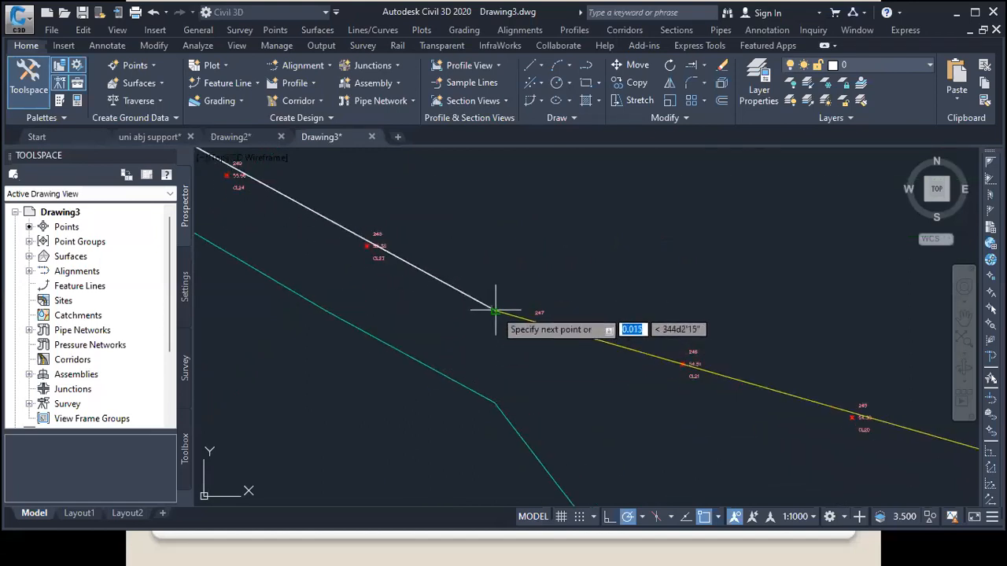
Step: Draw the polyline's second segment to the southeast end of the yellow guide line near point L2 and finish the polyline
{"action": "scroll", "coordinate": [292, 235], "scroll_direction": "down", "scroll_amount": 3}
{"action": "scroll", "coordinate": [692, 379], "scroll_direction": "up", "scroll_amount": 5}
{"action": "left_click", "coordinate": [675, 330]}
{"action": "key", "text": "Return"}
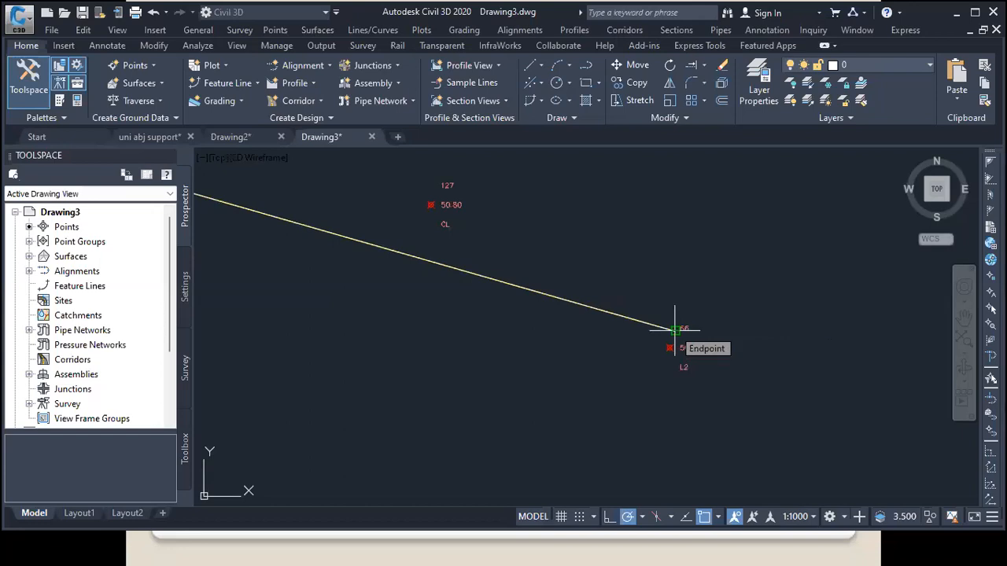
Step: Draw a zigzag chain of four connected segments with the Line tool in the empty area northeast of the surface
{"action": "scroll", "coordinate": [535, 293], "scroll_direction": "down", "scroll_amount": 5}
{"action": "scroll", "coordinate": [453, 303], "scroll_direction": "up", "scroll_amount": 4}
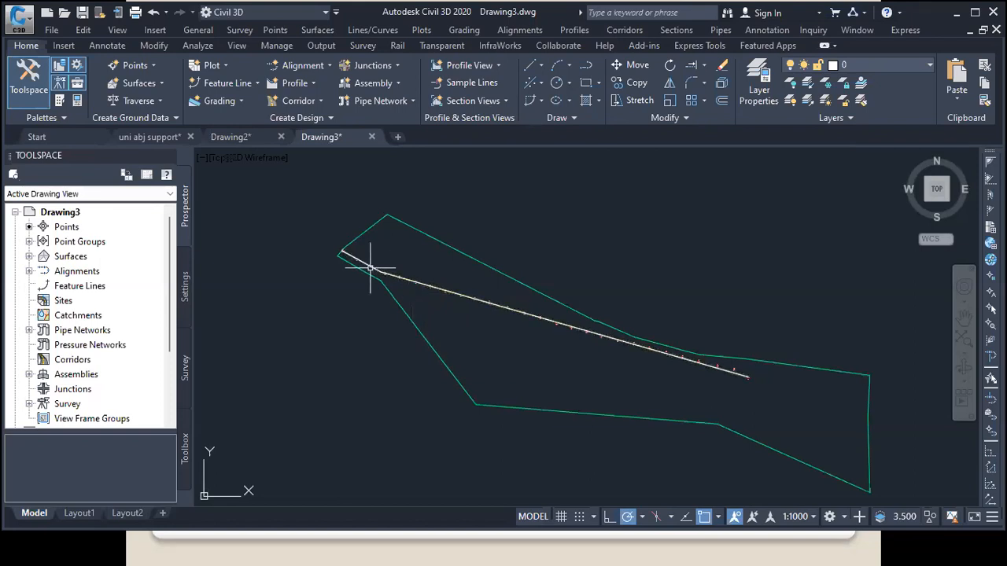
{"action": "left_click", "coordinate": [535, 98]}
{"action": "scroll", "coordinate": [330, 251], "scroll_direction": "down", "scroll_amount": 5}
{"action": "left_click", "coordinate": [416, 235]}
{"action": "left_click", "coordinate": [508, 220]}
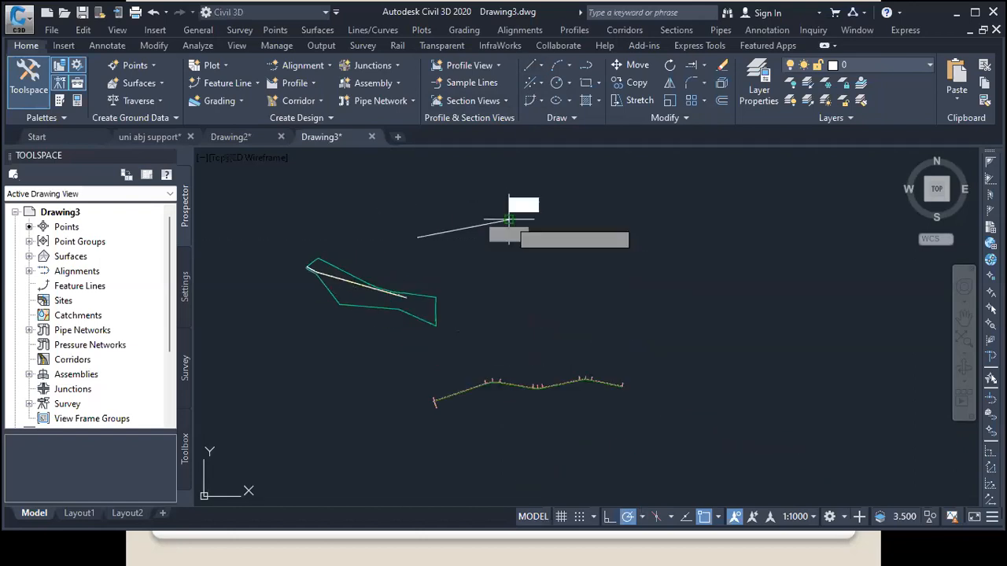
{"action": "left_click", "coordinate": [573, 268]}
{"action": "left_click", "coordinate": [667, 229]}
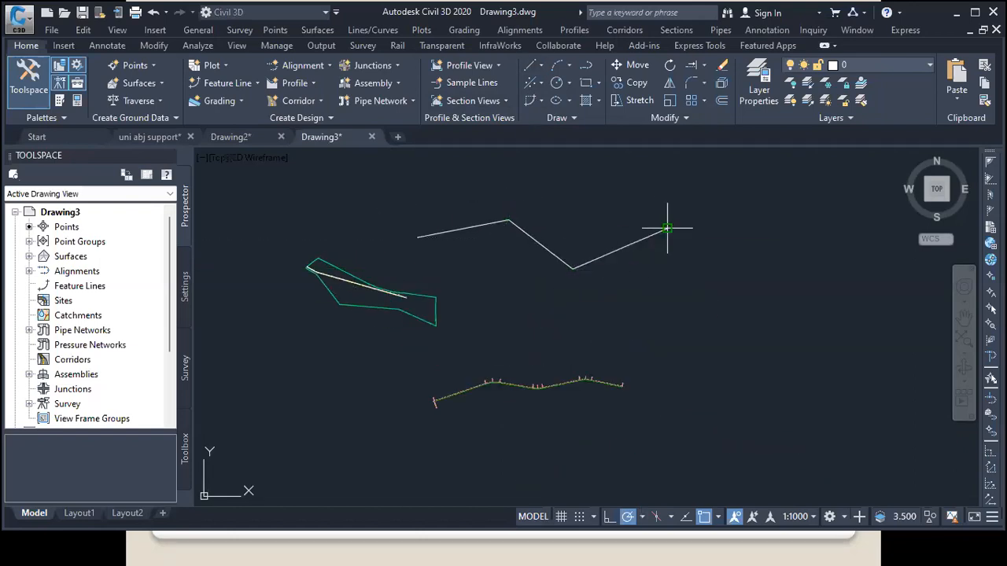
{"action": "left_click", "coordinate": [715, 262]}
{"action": "key", "text": "Return"}
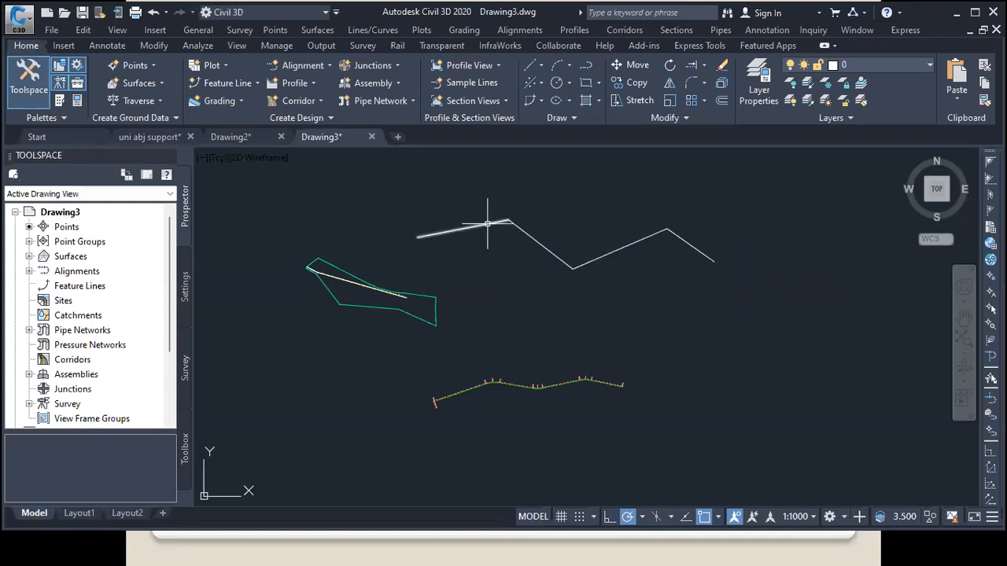
Step: Draw a similar four-segment zigzag with the Polyline tool below the line chain, east of the surface
{"action": "scroll", "coordinate": [433, 218], "scroll_direction": "down", "scroll_amount": 2}
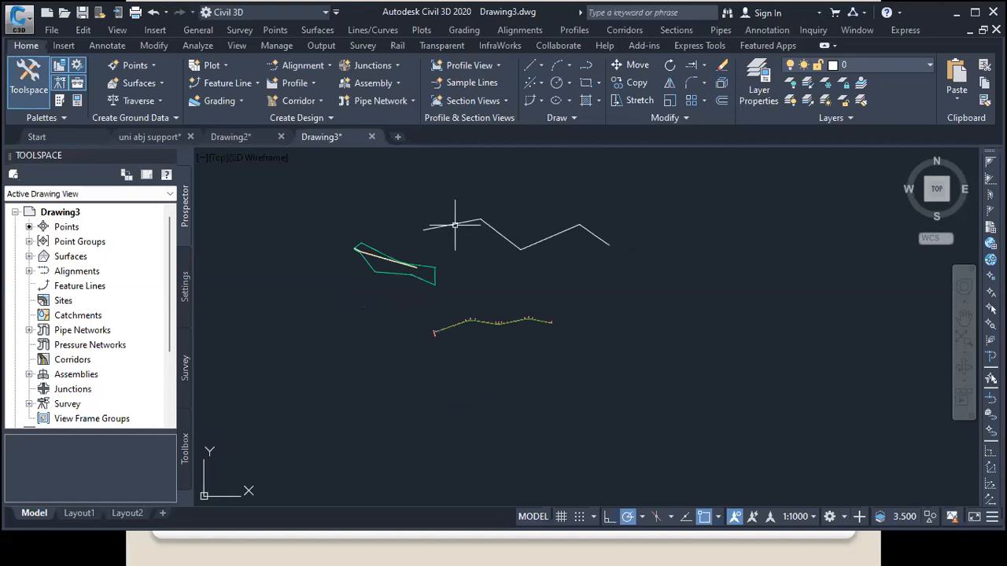
{"action": "left_click", "coordinate": [588, 70]}
{"action": "left_click", "coordinate": [518, 297]}
{"action": "left_click", "coordinate": [548, 281]}
{"action": "left_click", "coordinate": [604, 305]}
{"action": "left_click", "coordinate": [666, 280]}
{"action": "left_click", "coordinate": [692, 303]}
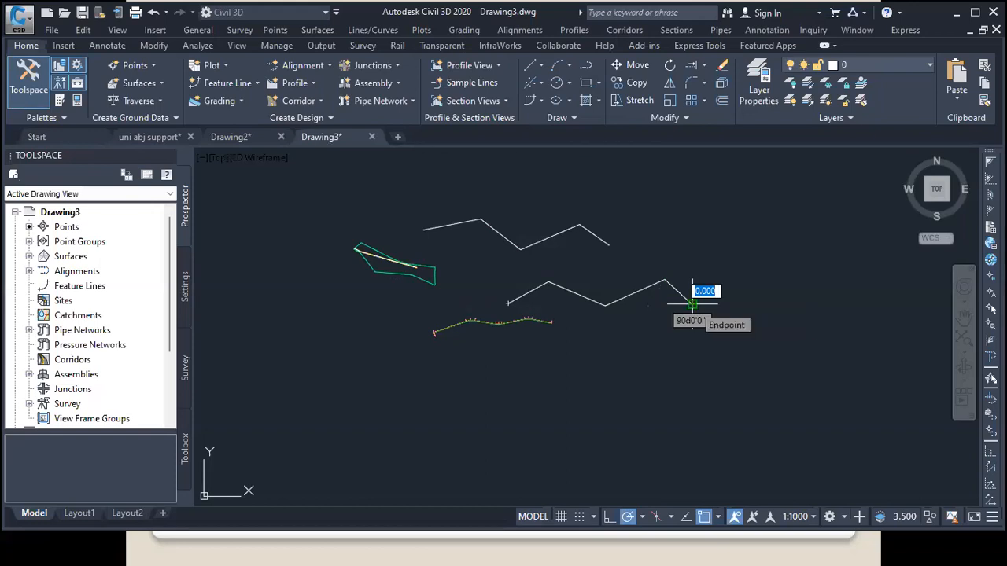
{"action": "key", "text": "Return"}
Step: Select the zigzag polyline and individual segments of the line chain in turn to compare how their segments are joined
{"action": "left_click", "coordinate": [562, 287]}
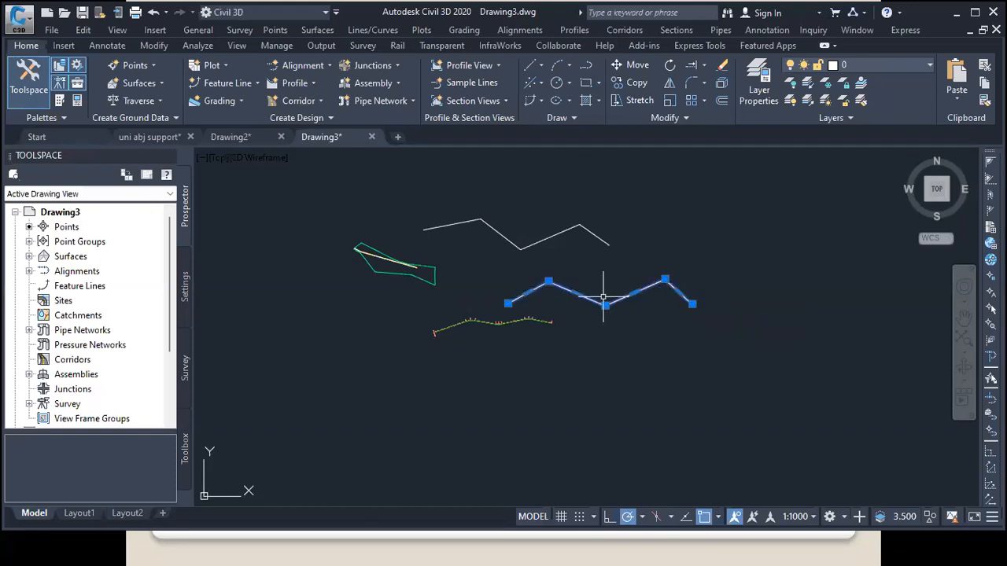
{"action": "key", "text": "Escape"}
{"action": "left_click", "coordinate": [452, 225]}
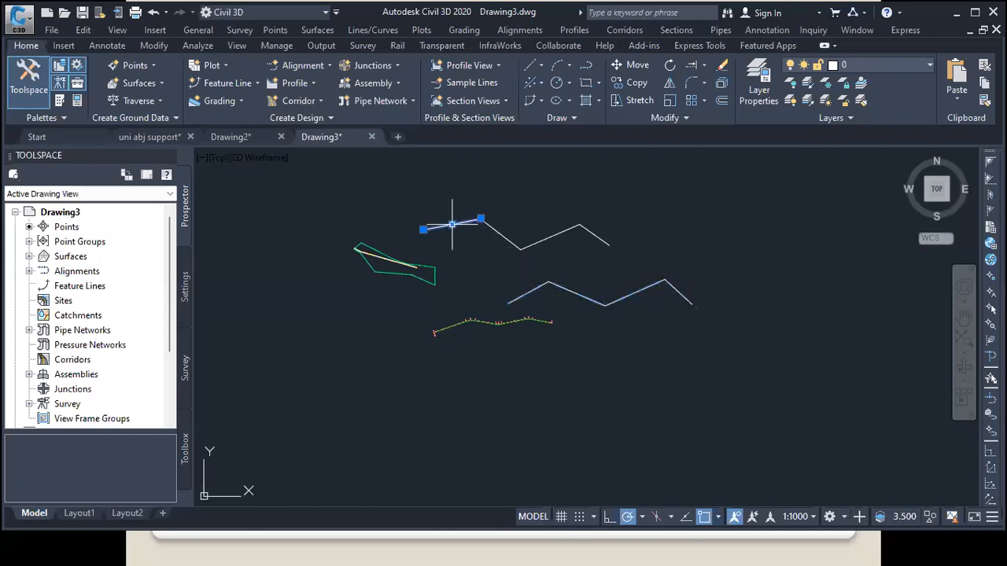
{"action": "key", "text": "Escape"}
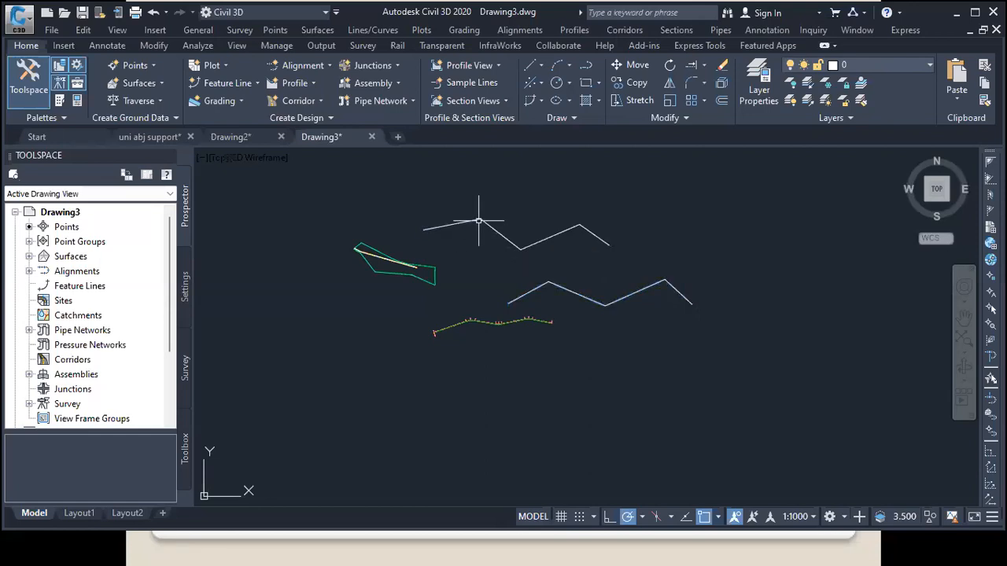
{"action": "scroll", "coordinate": [472, 218], "scroll_direction": "up", "scroll_amount": 2}
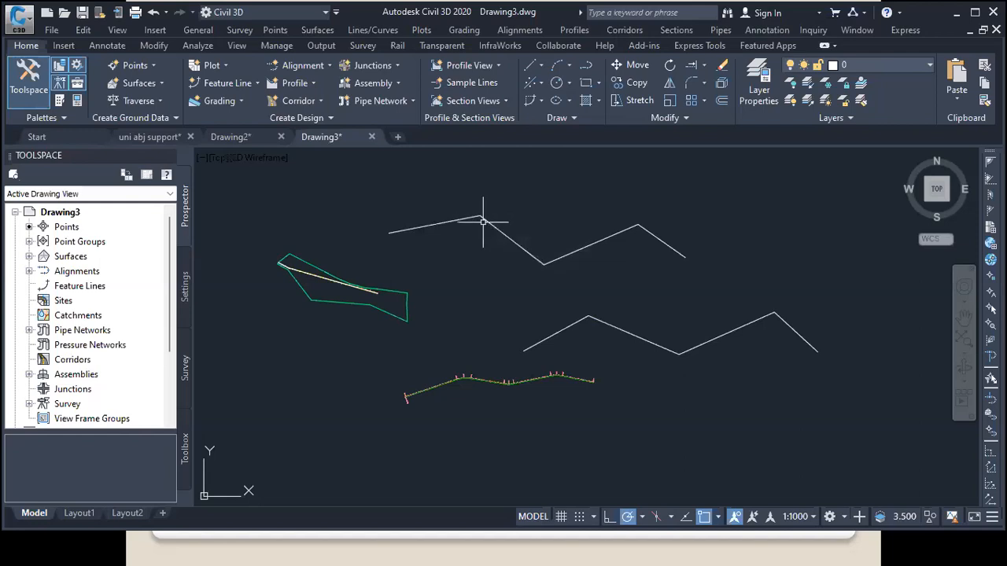
{"action": "scroll", "coordinate": [485, 211], "scroll_direction": "up", "scroll_amount": 4}
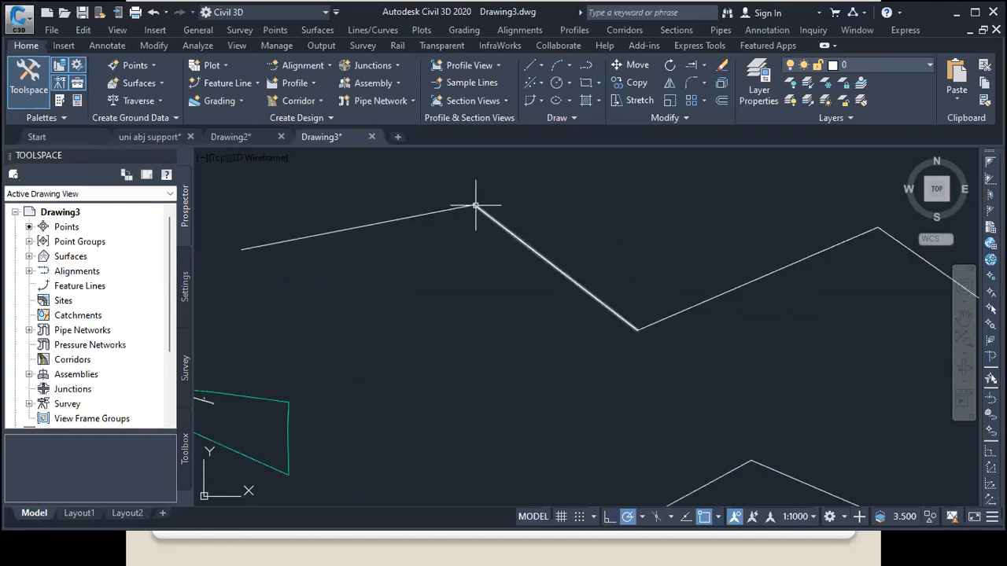
{"action": "left_click", "coordinate": [486, 212]}
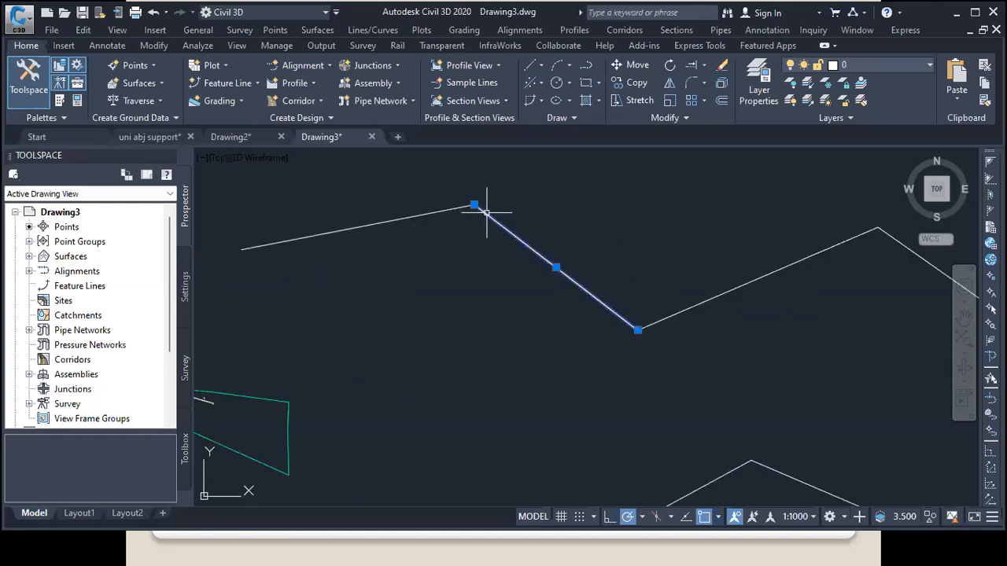
{"action": "key", "text": "Escape"}
{"action": "left_click", "coordinate": [433, 213]}
{"action": "key", "text": "Escape"}
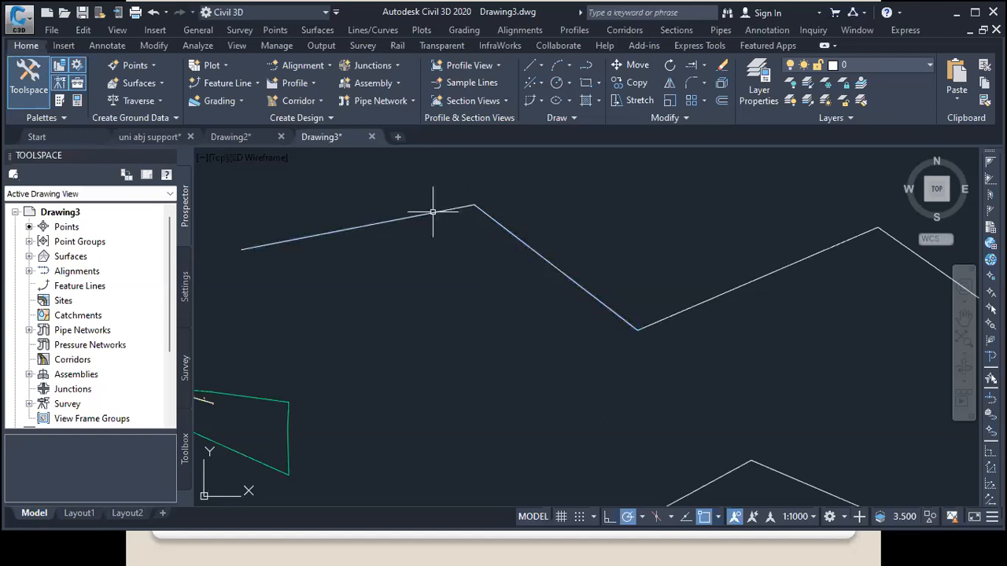
Step: Trace the upper zigzag line with a single polyline through its five vertices
{"action": "left_click", "coordinate": [583, 70]}
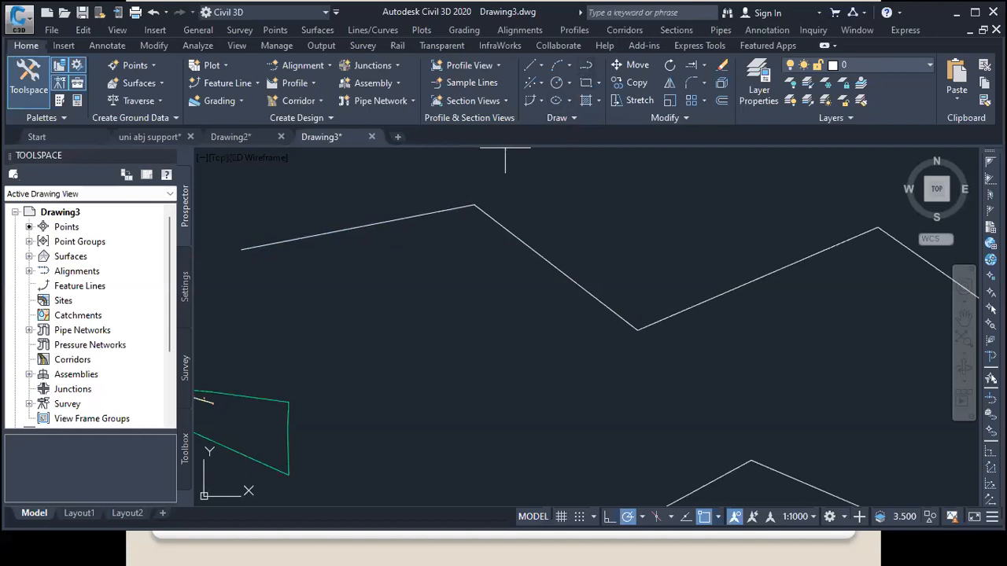
{"action": "left_click", "coordinate": [241, 249]}
{"action": "left_click", "coordinate": [475, 206]}
{"action": "left_click", "coordinate": [637, 330]}
{"action": "scroll", "coordinate": [488, 287], "scroll_direction": "down", "scroll_amount": 4}
{"action": "scroll", "coordinate": [539, 288], "scroll_direction": "up", "scroll_amount": 4}
{"action": "left_click", "coordinate": [552, 278]}
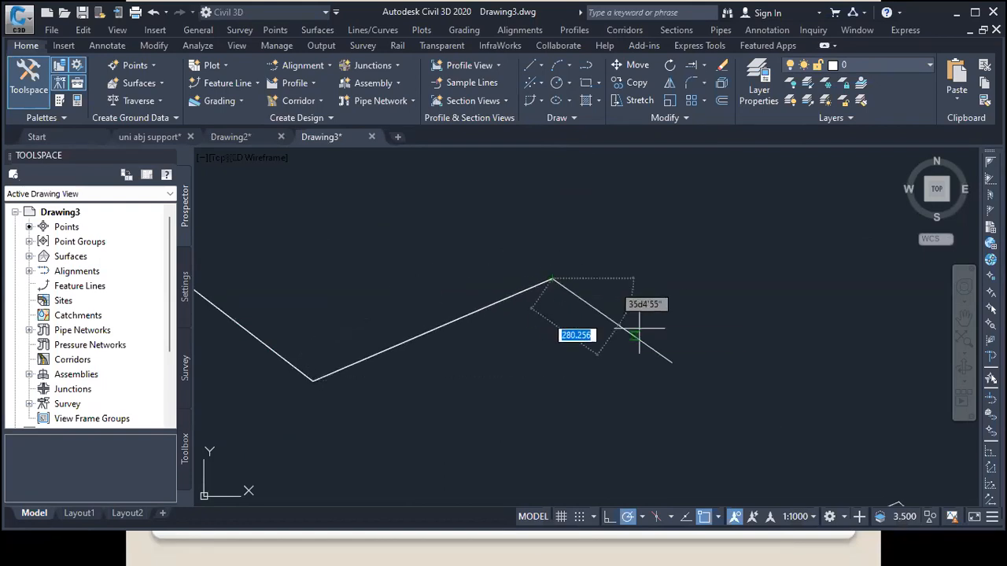
{"action": "left_click", "coordinate": [673, 362]}
{"action": "key", "text": "Return"}
Step: Examine the traced polyline from end to end as one continuous object
{"action": "scroll", "coordinate": [652, 338], "scroll_direction": "down", "scroll_amount": 3}
{"action": "left_click", "coordinate": [606, 334]}
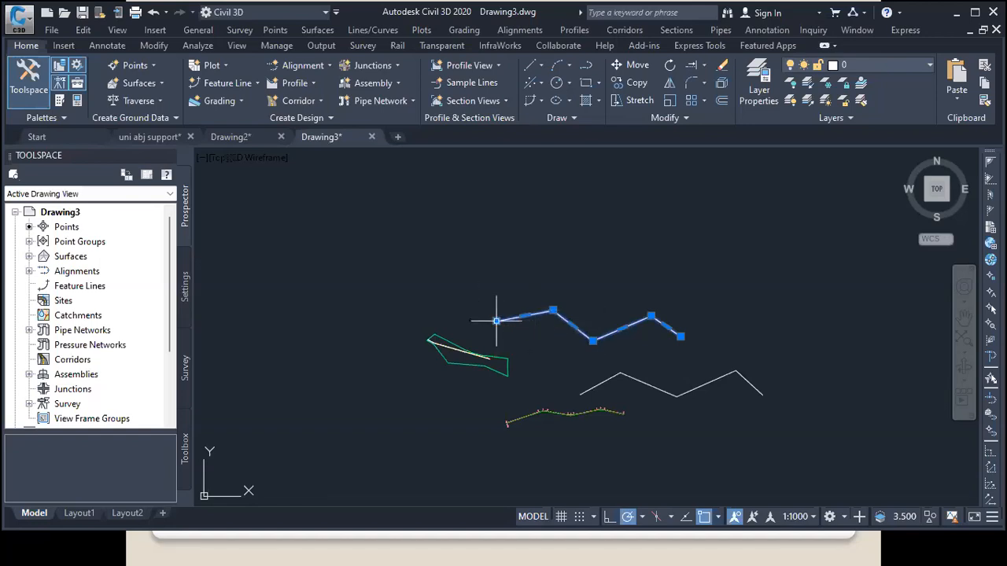
{"action": "mouse_move", "coordinate": [495, 321]}
{"action": "scroll", "coordinate": [611, 342], "scroll_direction": "up", "scroll_amount": 3}
{"action": "scroll", "coordinate": [554, 287], "scroll_direction": "down", "scroll_amount": 4}
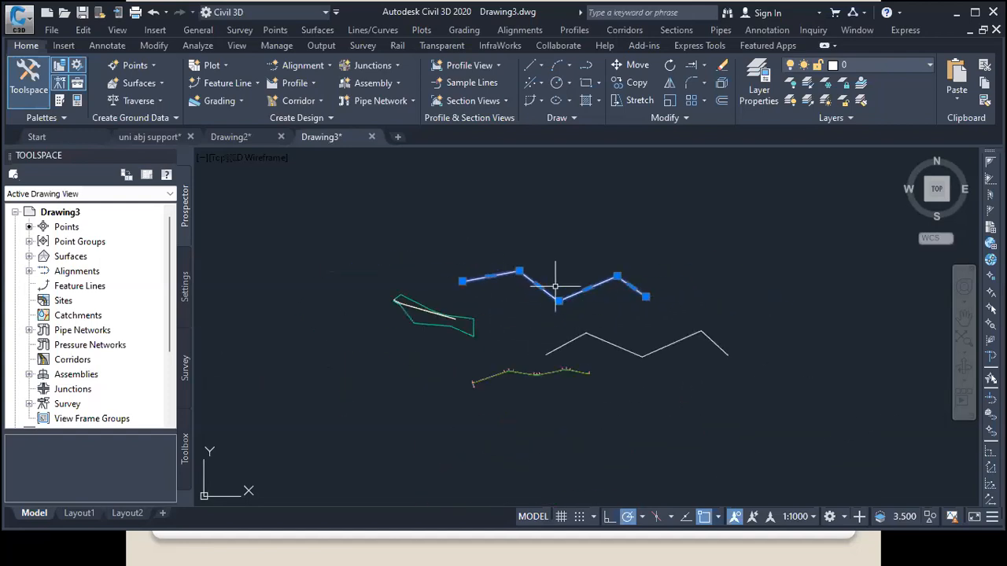
{"action": "key", "text": "Escape"}
{"action": "mouse_move", "coordinate": [576, 296]}
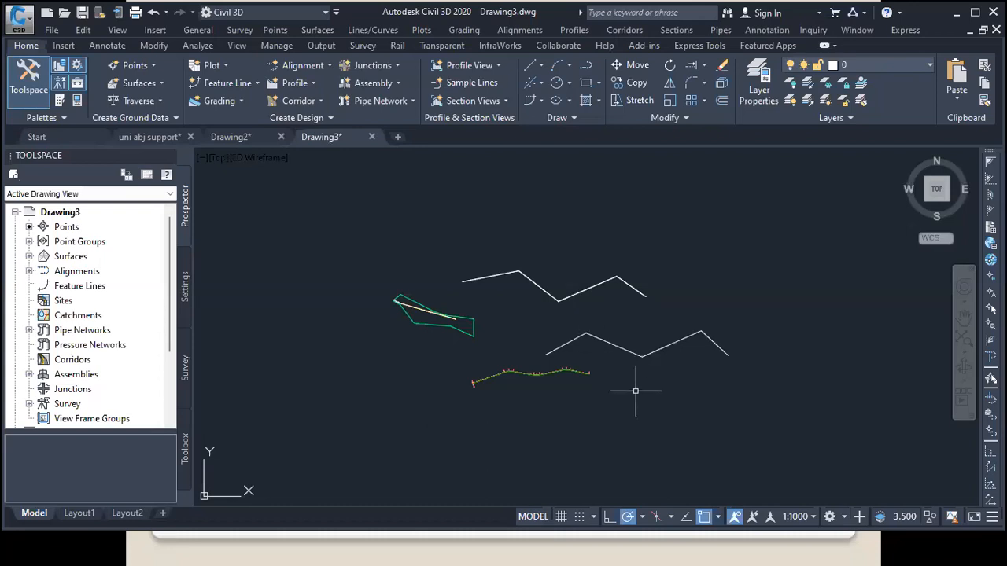
Step: Delete both white zigzag lines lying beside and above the existing labelled alignment
{"action": "left_click", "coordinate": [636, 379]}
{"action": "left_click", "coordinate": [645, 267]}
{"action": "left_click", "coordinate": [730, 377]}
{"action": "left_click", "coordinate": [616, 274]}
{"action": "key", "text": "Escape"}
{"action": "left_click", "coordinate": [619, 294]}
{"action": "left_click", "coordinate": [501, 260]}
{"action": "key", "text": "Delete"}
{"action": "scroll", "coordinate": [505, 261], "scroll_direction": "down", "scroll_amount": 4}
{"action": "scroll", "coordinate": [504, 261], "scroll_direction": "up", "scroll_amount": 8}
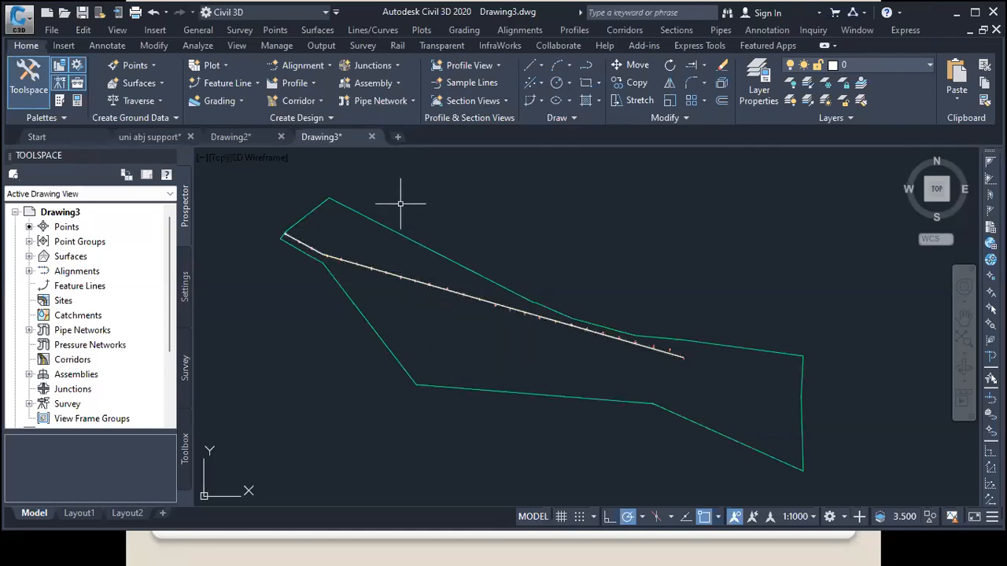
{"action": "left_click", "coordinate": [328, 69]}
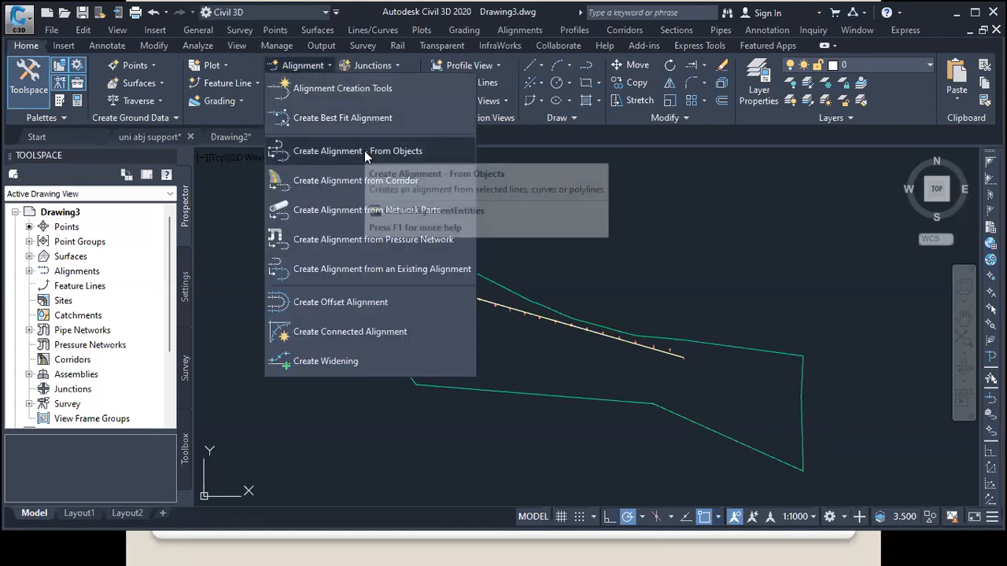
{"action": "left_click", "coordinate": [533, 210]}
{"action": "left_click", "coordinate": [533, 211]}
{"action": "left_click", "coordinate": [515, 235]}
Step: Start Create Alignment - From Objects with the polyline running along the survey points inside the green surface boundary
{"action": "scroll", "coordinate": [433, 284], "scroll_direction": "up", "scroll_amount": 2}
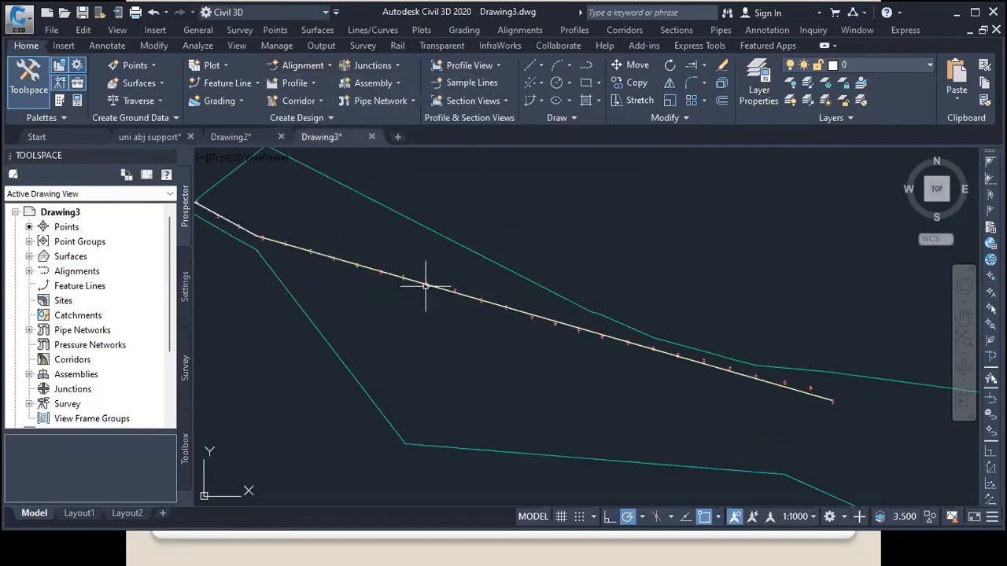
{"action": "left_click", "coordinate": [330, 68]}
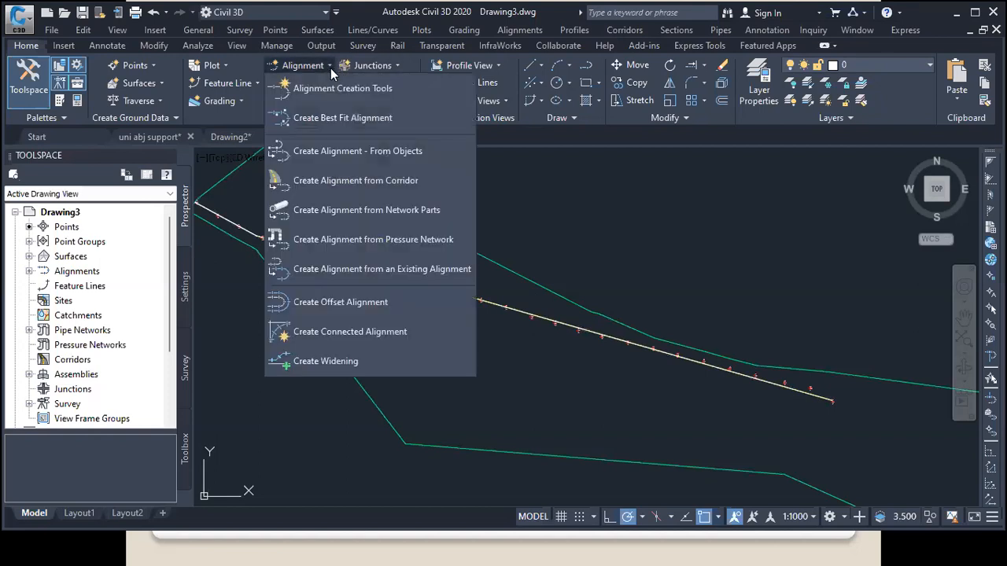
{"action": "left_click", "coordinate": [363, 152]}
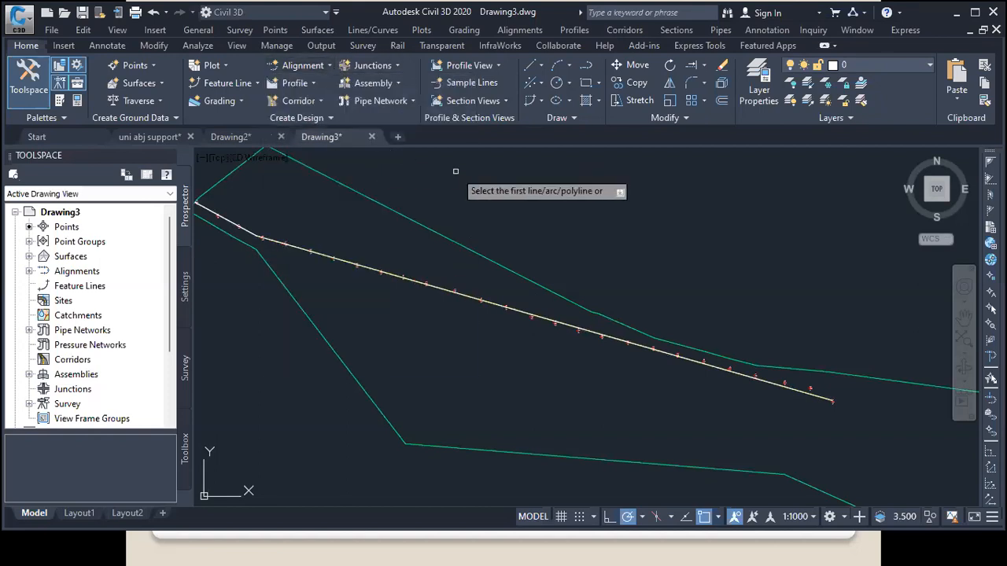
{"action": "scroll", "coordinate": [480, 193], "scroll_direction": "down", "scroll_amount": 2}
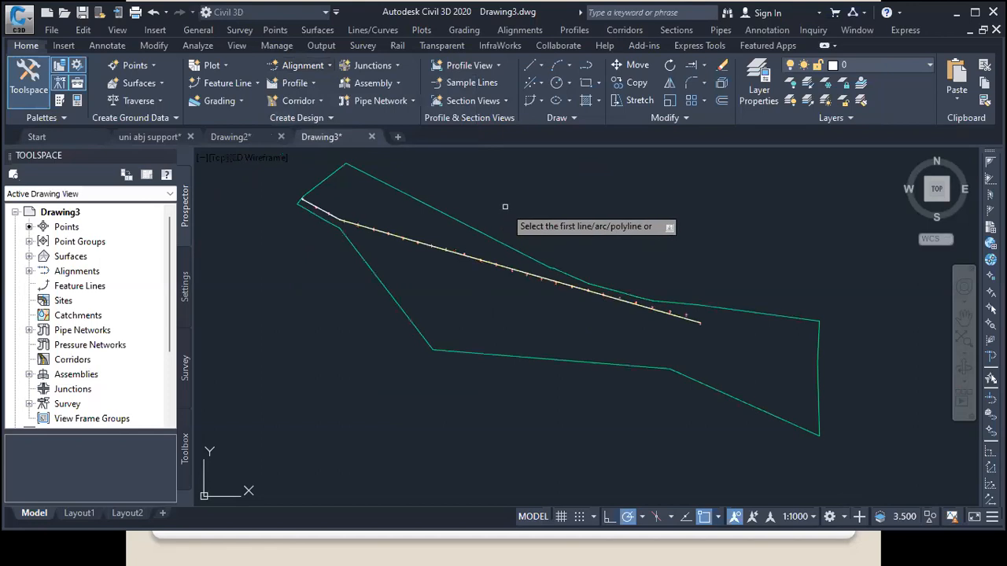
{"action": "scroll", "coordinate": [405, 239], "scroll_direction": "up", "scroll_amount": 2}
{"action": "left_click", "coordinate": [405, 238]}
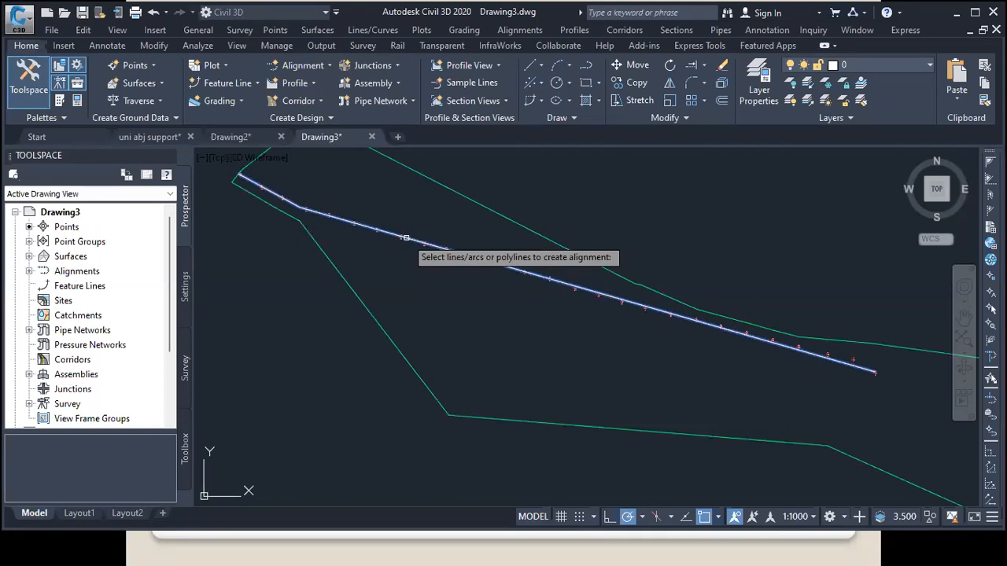
{"action": "scroll", "coordinate": [393, 208], "scroll_direction": "down", "scroll_amount": 2}
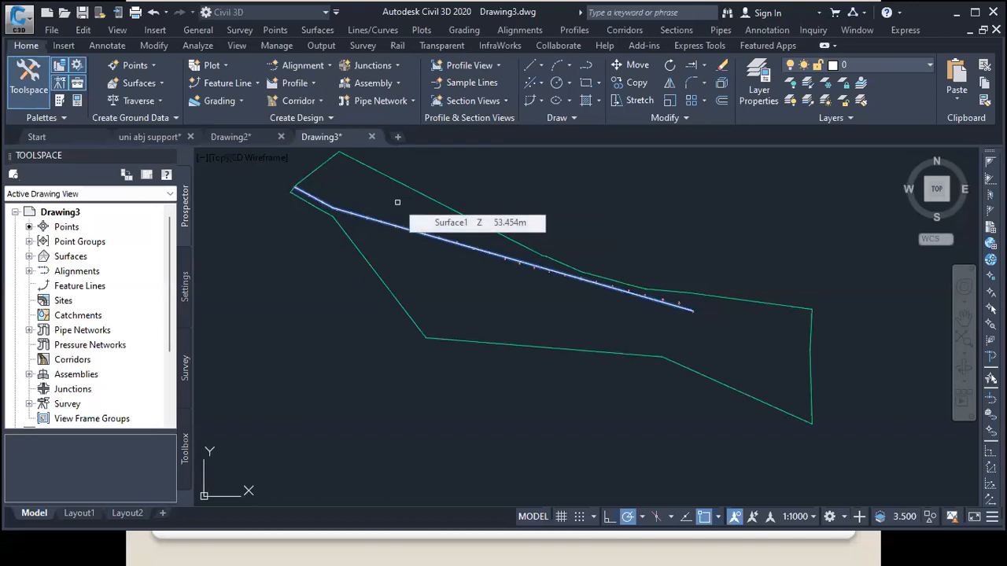
{"action": "key", "text": "Return"}
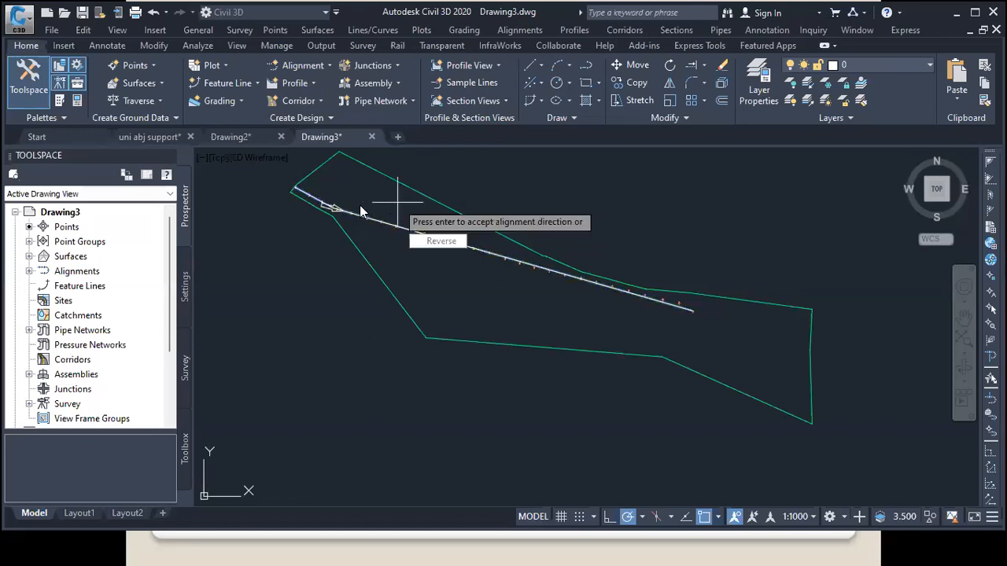
Step: Check the direction arrow near the polyline's northwest end and accept the alignment direction
{"action": "scroll", "coordinate": [340, 201], "scroll_direction": "up", "scroll_amount": 2}
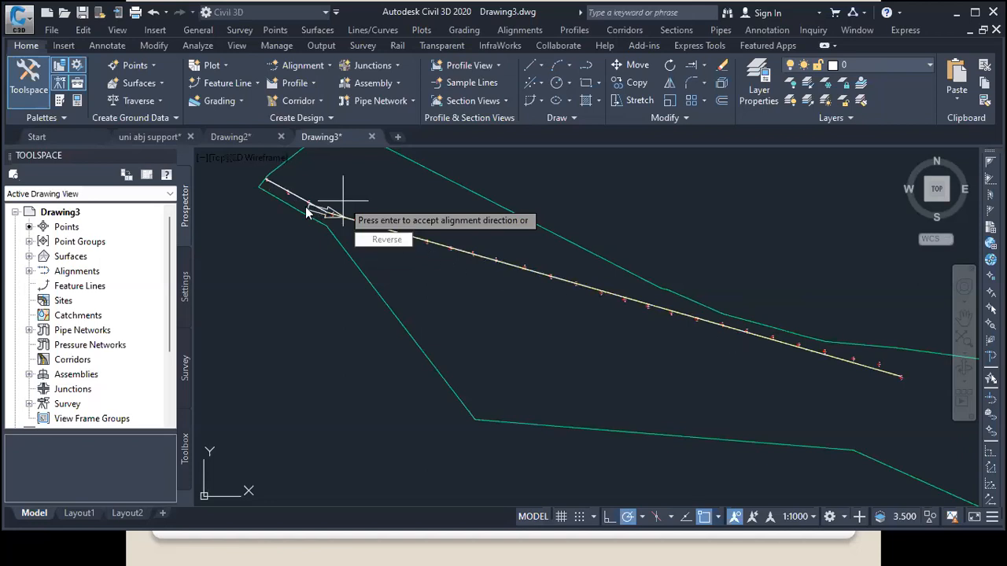
{"action": "scroll", "coordinate": [273, 202], "scroll_direction": "down", "scroll_amount": 4}
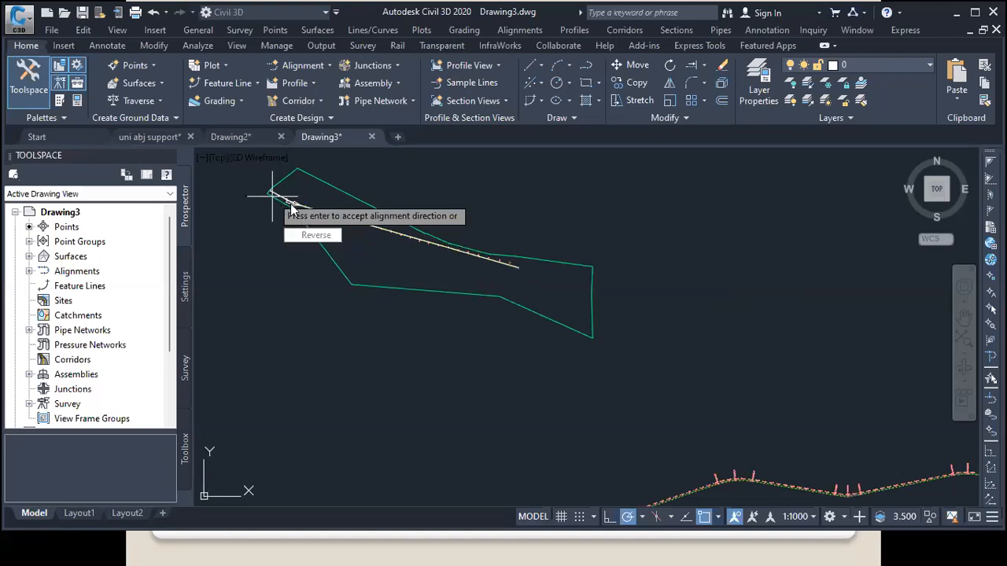
{"action": "scroll", "coordinate": [284, 206], "scroll_direction": "up", "scroll_amount": 4}
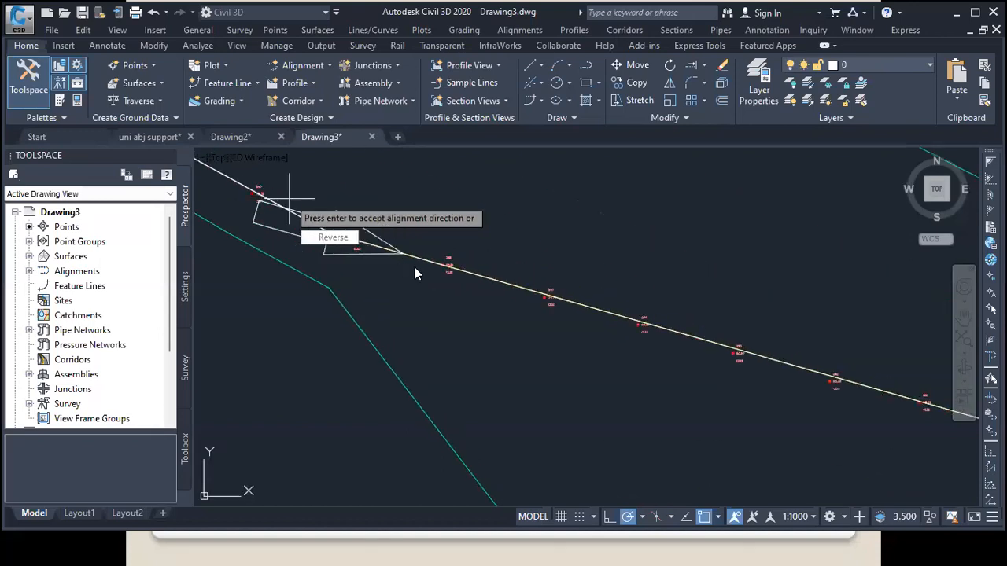
{"action": "scroll", "coordinate": [417, 273], "scroll_direction": "down", "scroll_amount": 2}
{"action": "scroll", "coordinate": [282, 206], "scroll_direction": "down", "scroll_amount": 4}
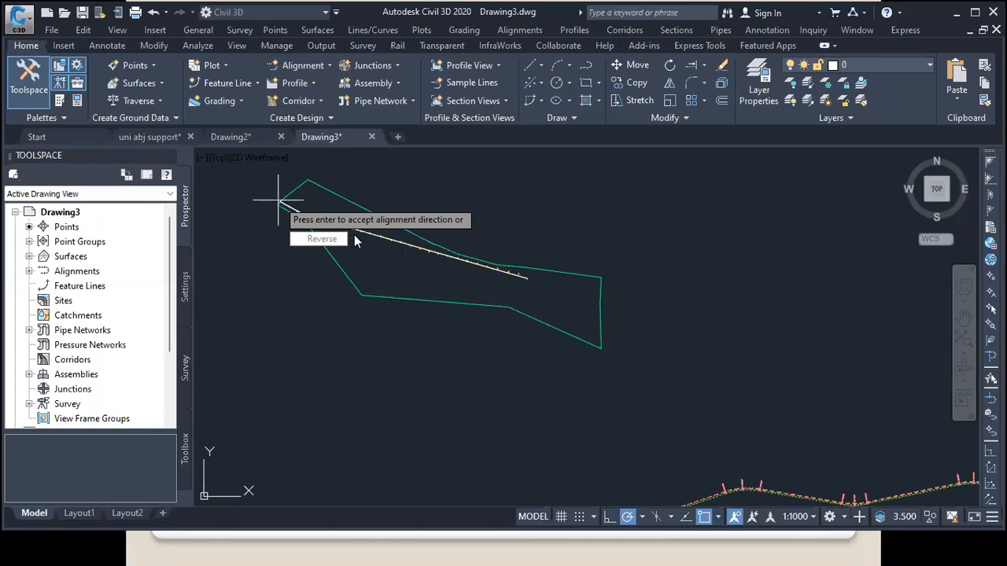
{"action": "key", "text": "Return"}
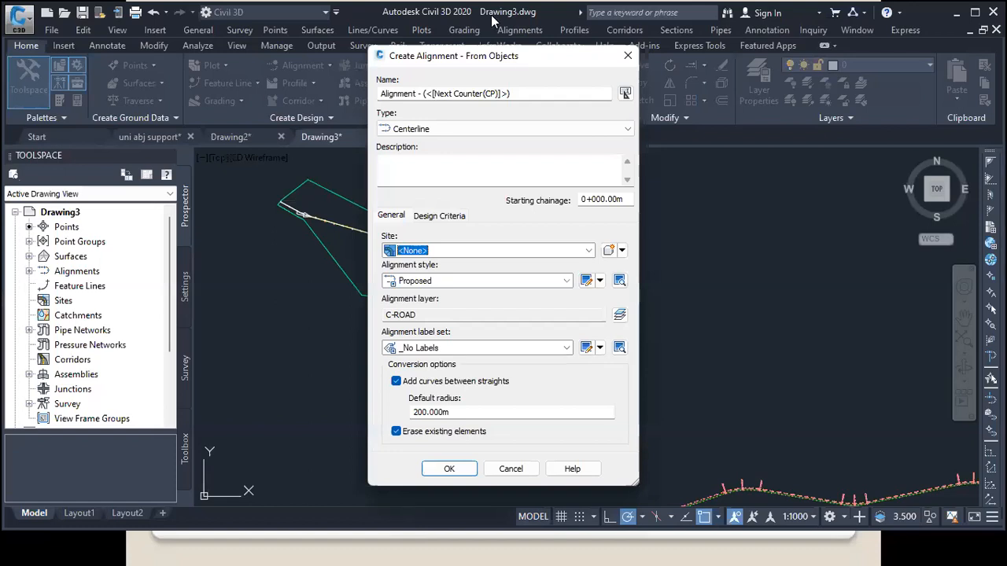
Step: Insert 2 after the word Alignment in the new alignment's name, keeping the counter suffix
{"action": "left_click_drag", "start_coordinate": [521, 55], "coordinate": [491, 16]}
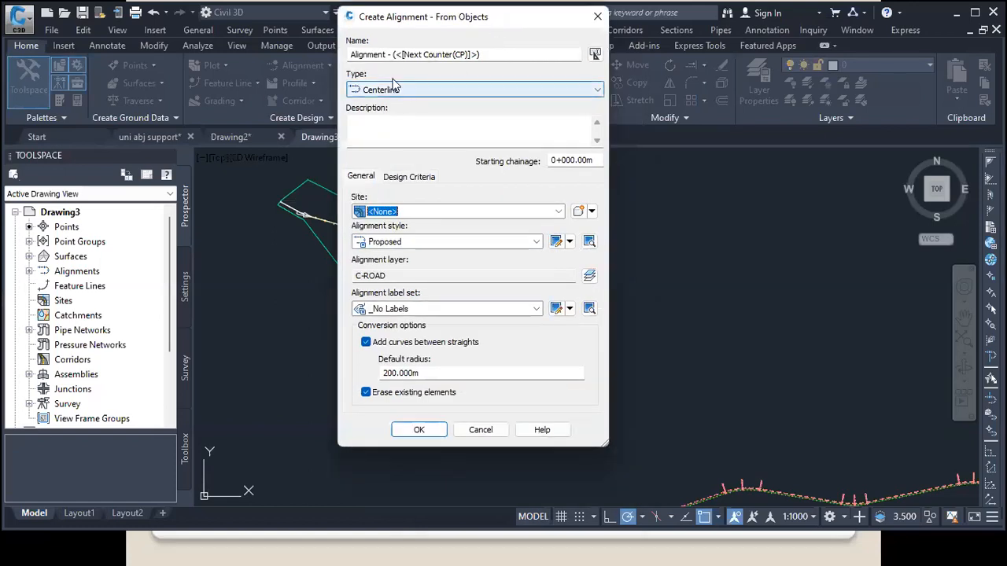
{"action": "left_click", "coordinate": [387, 53]}
{"action": "double_click", "coordinate": [387, 54]}
{"action": "left_click", "coordinate": [387, 54]}
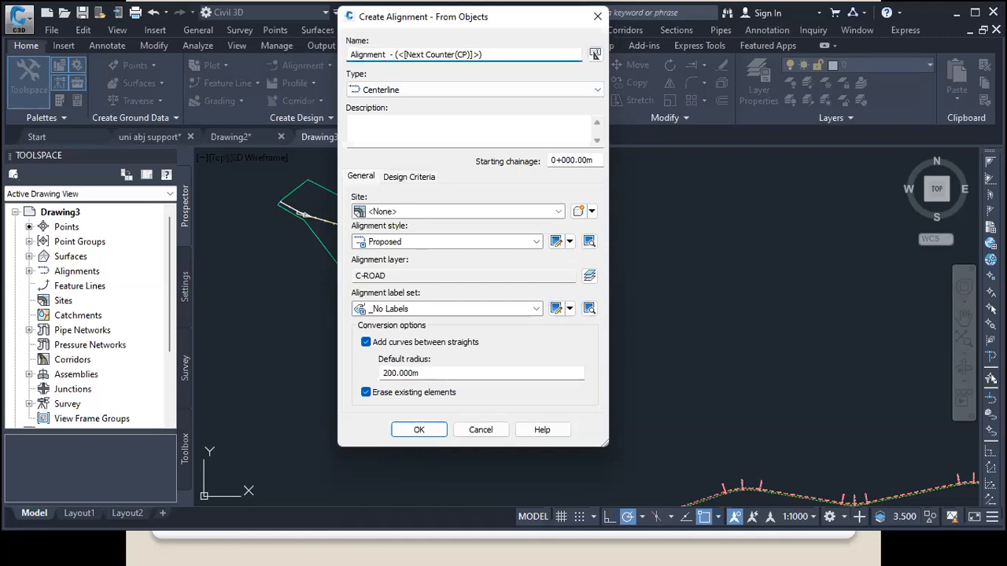
{"action": "type", "text": "2"}
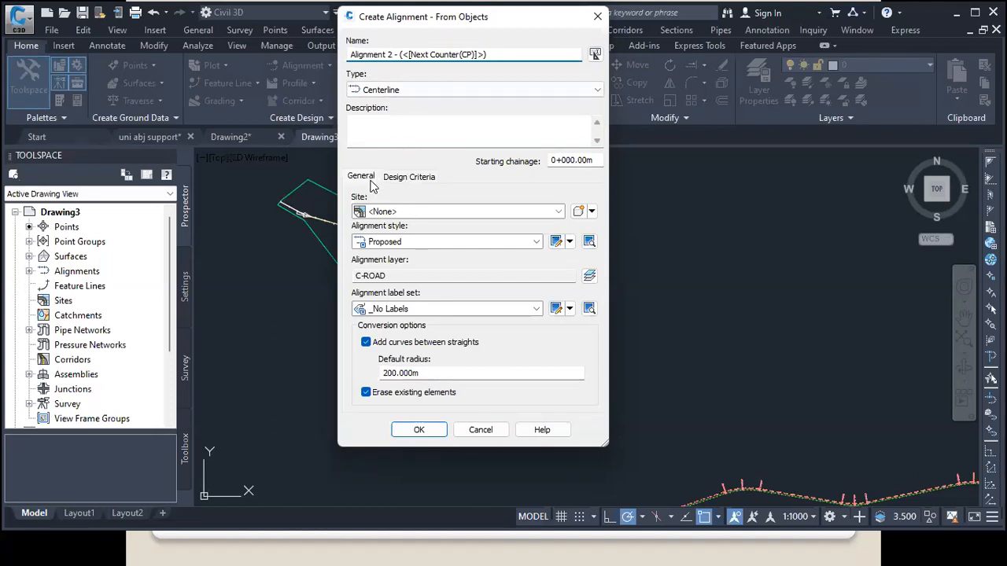
Step: Review the alignment's design criteria and set its label set to Major Minor and Geometry Points
{"action": "left_click", "coordinate": [396, 179]}
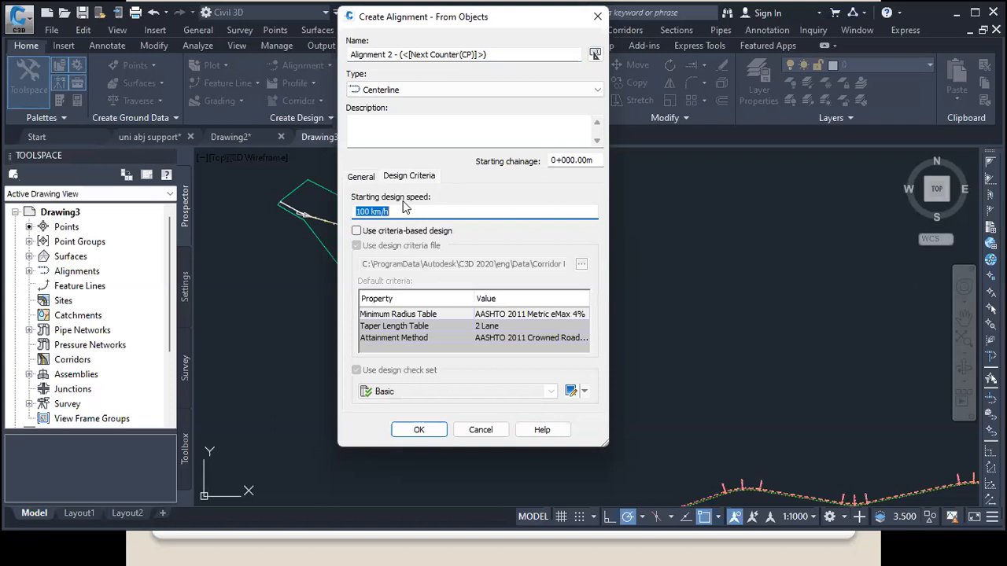
{"action": "left_click", "coordinate": [364, 179]}
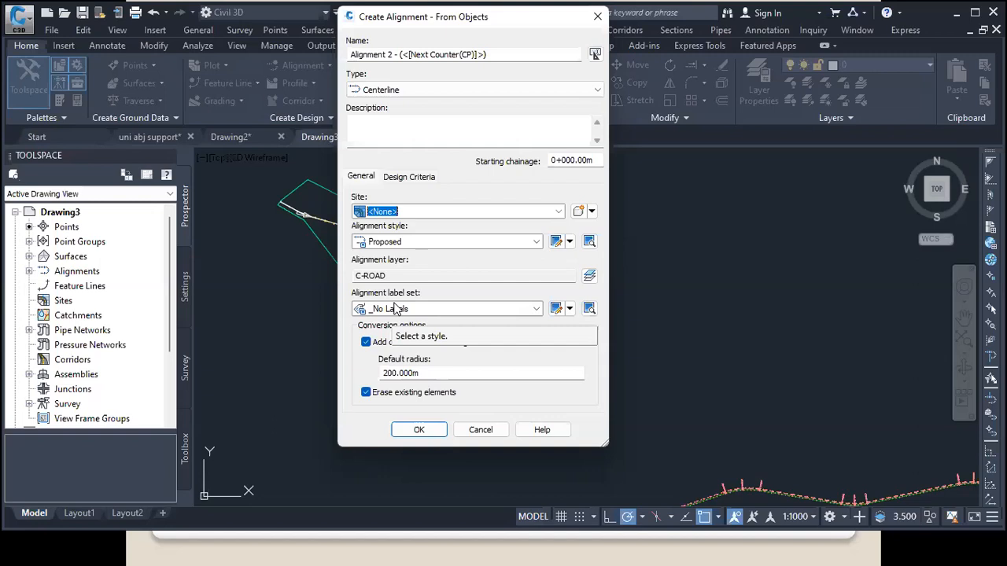
{"action": "left_click", "coordinate": [538, 309]}
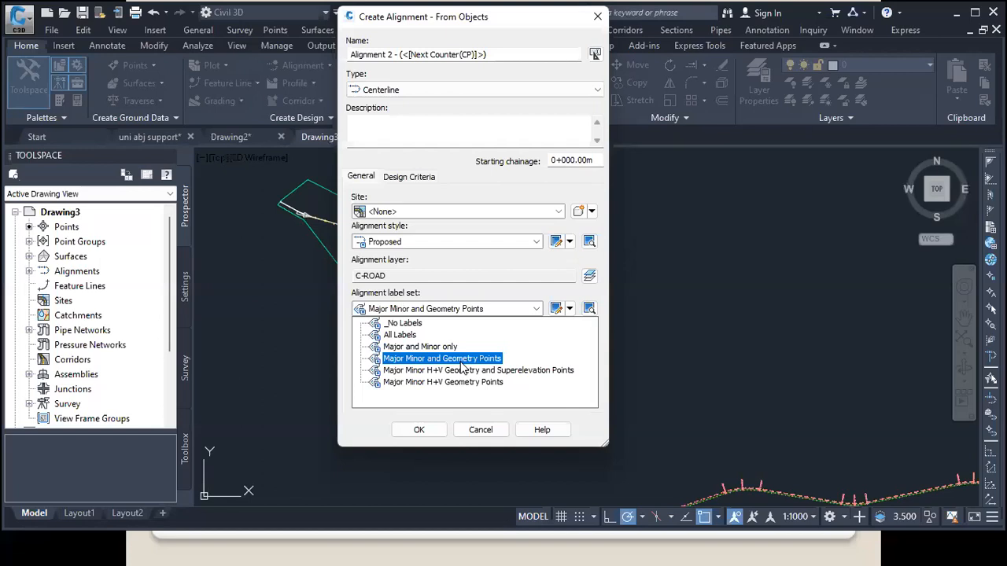
{"action": "left_click", "coordinate": [461, 360]}
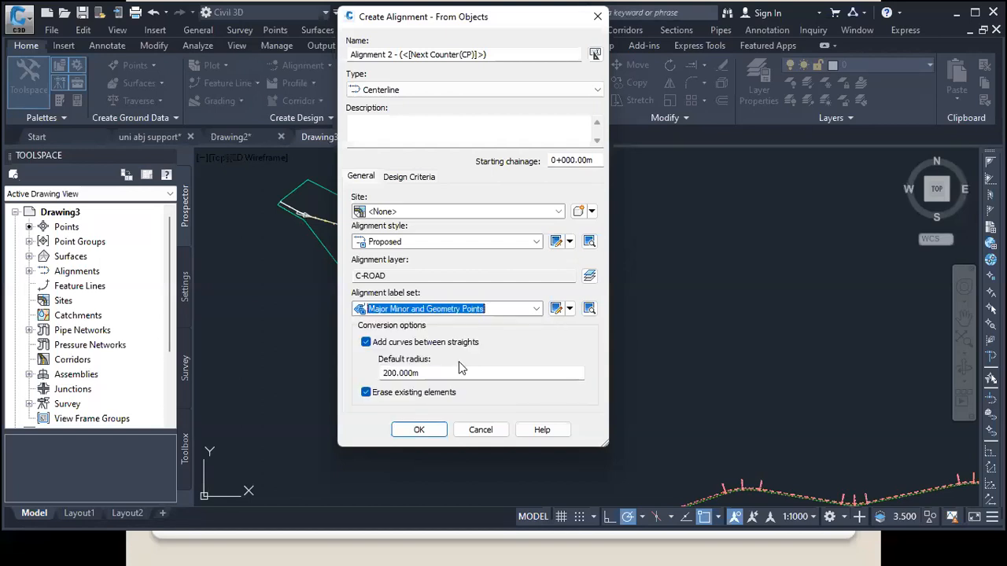
Step: Edit the alignment label set so that major chainages use the Perpendicular with Tick style
{"action": "left_click", "coordinate": [555, 310]}
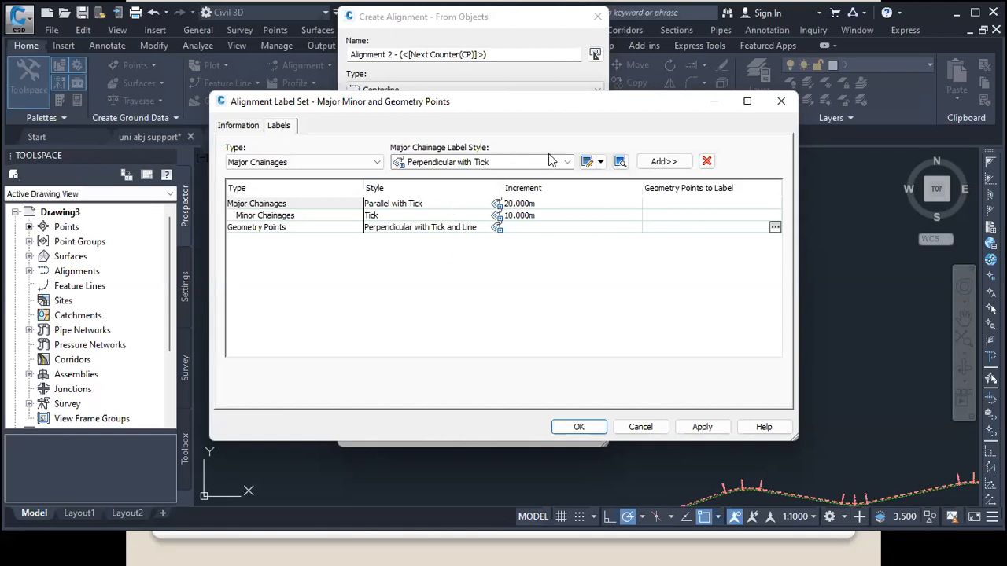
{"action": "left_click", "coordinate": [497, 204]}
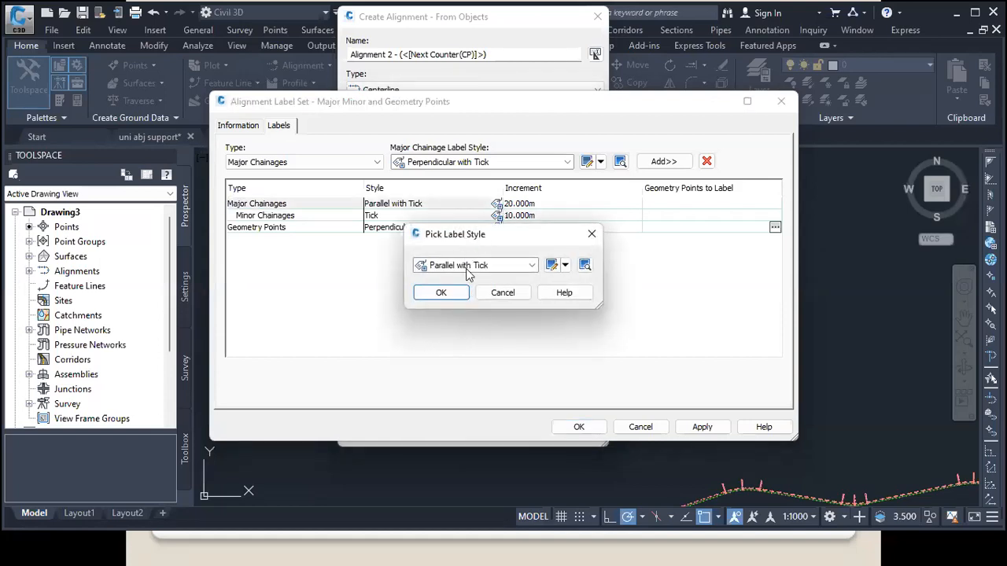
{"action": "left_click", "coordinate": [528, 267]}
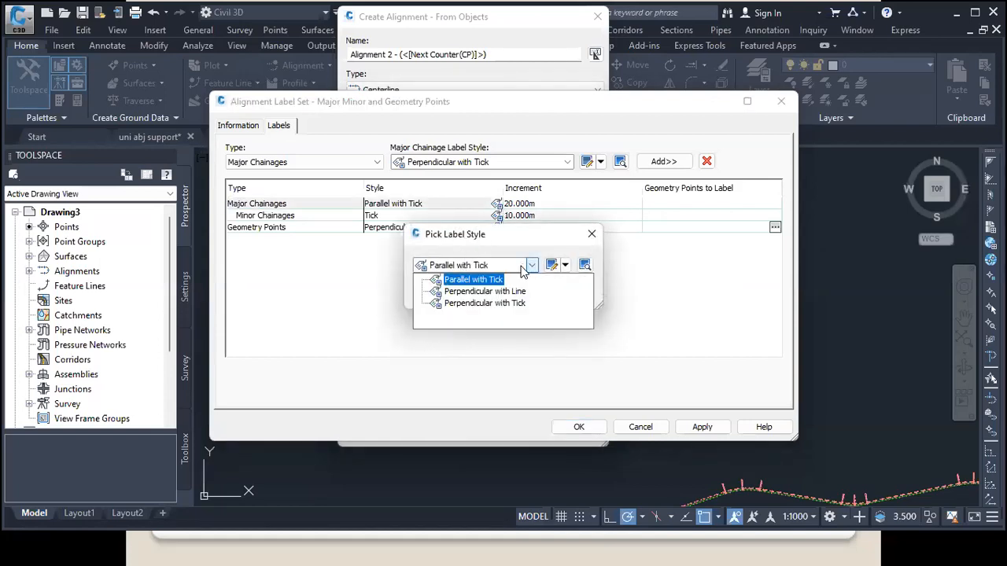
{"action": "left_click", "coordinate": [492, 305]}
{"action": "left_click", "coordinate": [446, 292]}
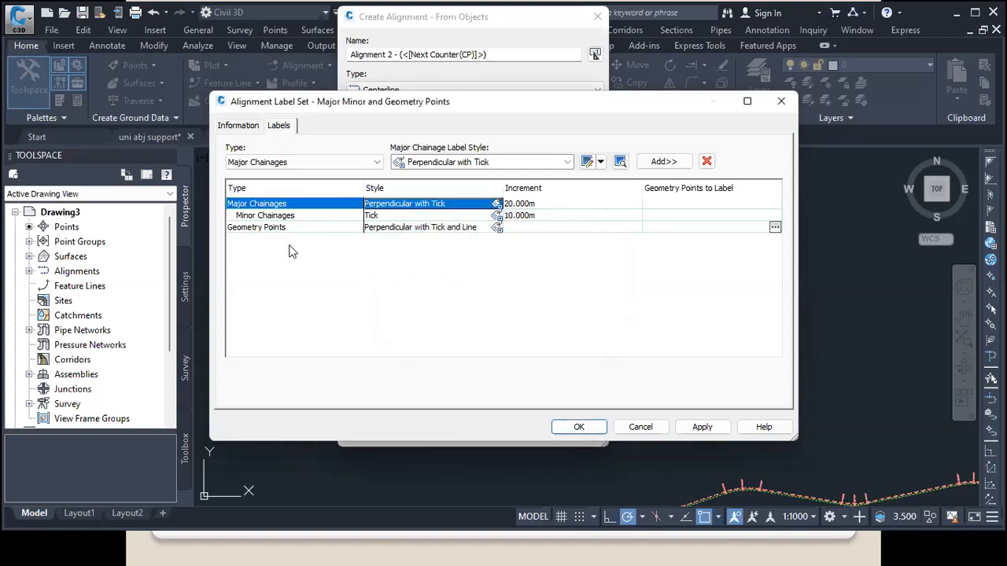
Step: Set the major chainage increment to 100 m and the minor to 25 m, and apply the label set
{"action": "left_click", "coordinate": [535, 203]}
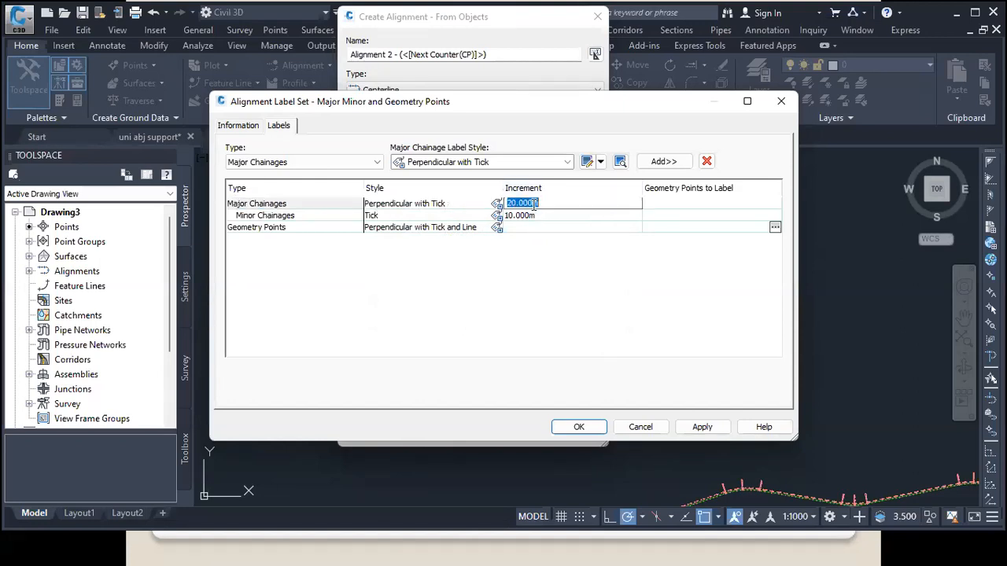
{"action": "type", "text": "100"}
{"action": "left_click", "coordinate": [531, 215]}
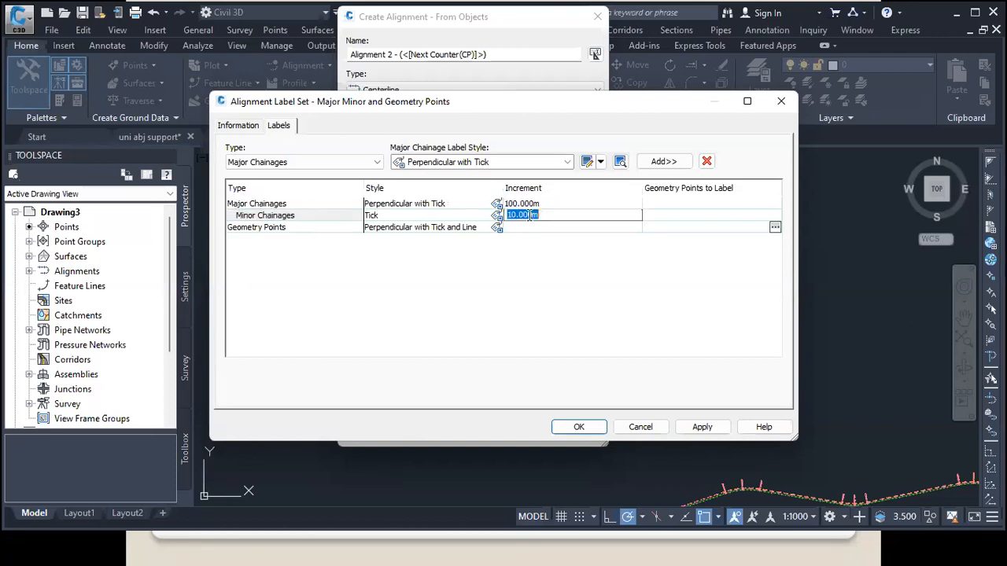
{"action": "type", "text": "25"}
{"action": "key", "text": "Return"}
{"action": "left_click", "coordinate": [537, 203]}
{"action": "left_click", "coordinate": [537, 203]}
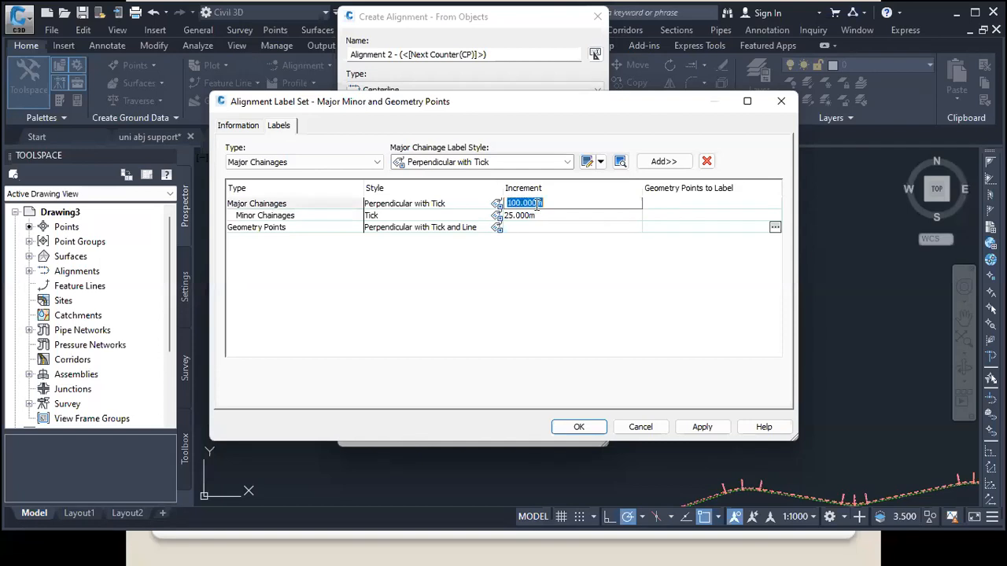
{"action": "left_click", "coordinate": [700, 427]}
{"action": "left_click", "coordinate": [598, 432]}
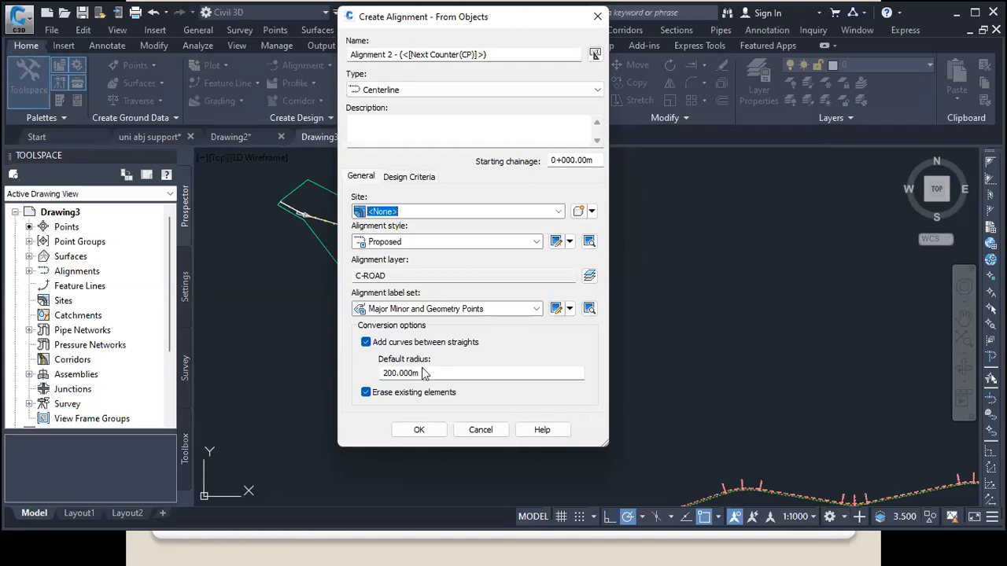
Step: Set the default curve radius between straights to 300 m and create the alignment from the polyline
{"action": "left_click", "coordinate": [422, 375]}
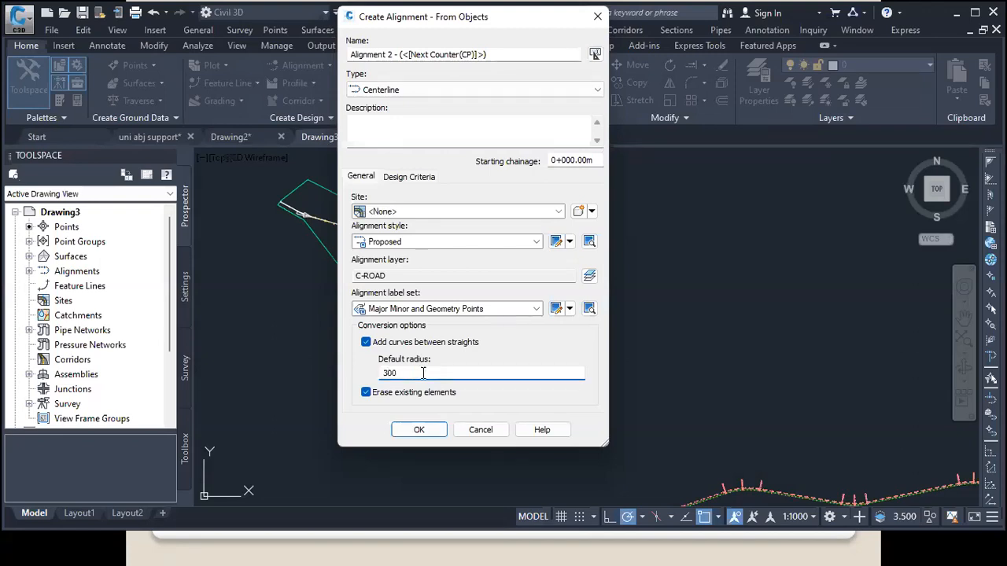
{"action": "left_click", "coordinate": [433, 433]}
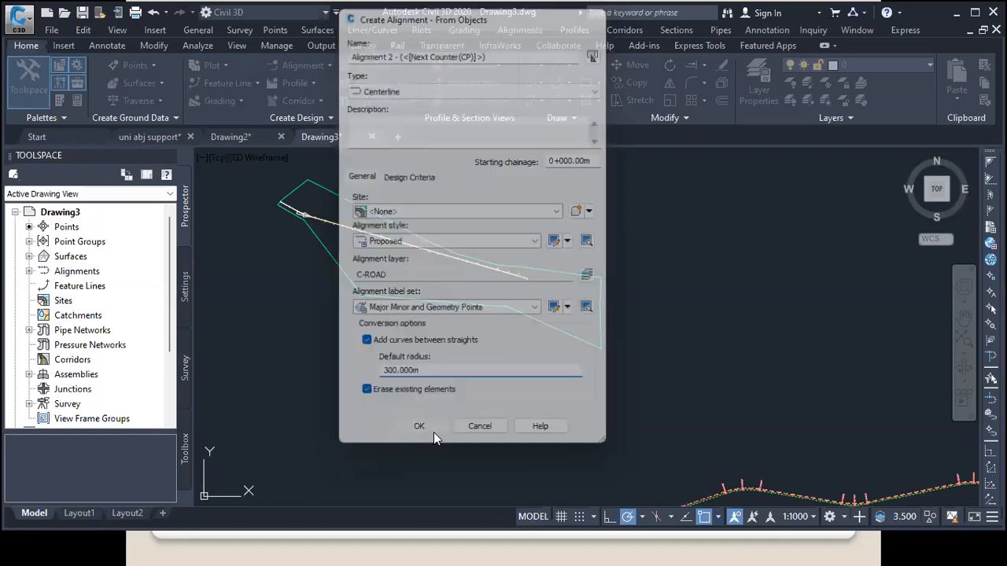
Step: Examine the geometry point labels at the start and first curve of the alignment inside the surface boundary
{"action": "scroll", "coordinate": [325, 225], "scroll_direction": "up", "scroll_amount": 5}
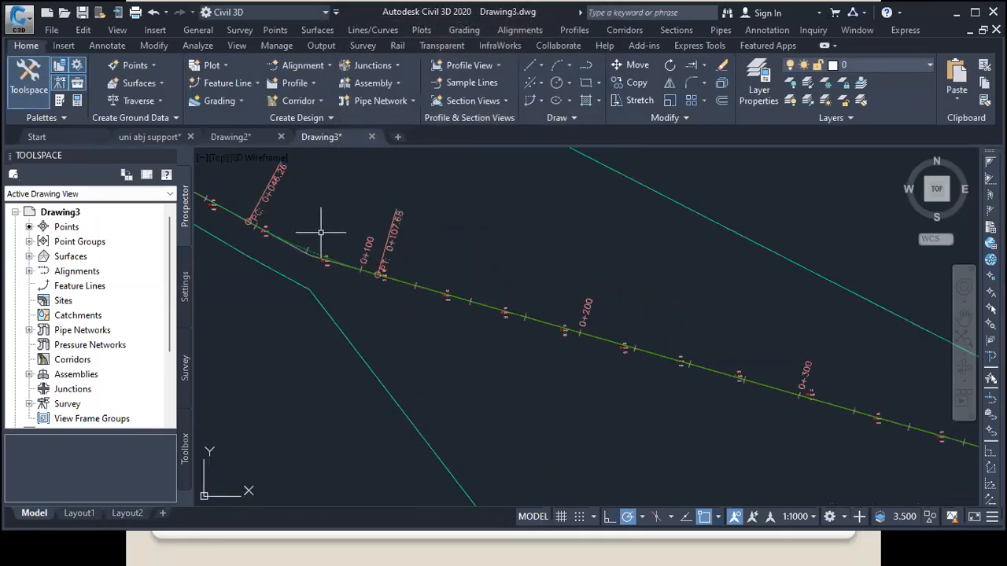
{"action": "scroll", "coordinate": [342, 269], "scroll_direction": "down", "scroll_amount": 2}
{"action": "scroll", "coordinate": [370, 274], "scroll_direction": "up", "scroll_amount": 1}
{"action": "scroll", "coordinate": [349, 243], "scroll_direction": "up", "scroll_amount": 3}
{"action": "scroll", "coordinate": [291, 220], "scroll_direction": "down", "scroll_amount": 3}
{"action": "scroll", "coordinate": [293, 220], "scroll_direction": "up", "scroll_amount": 4}
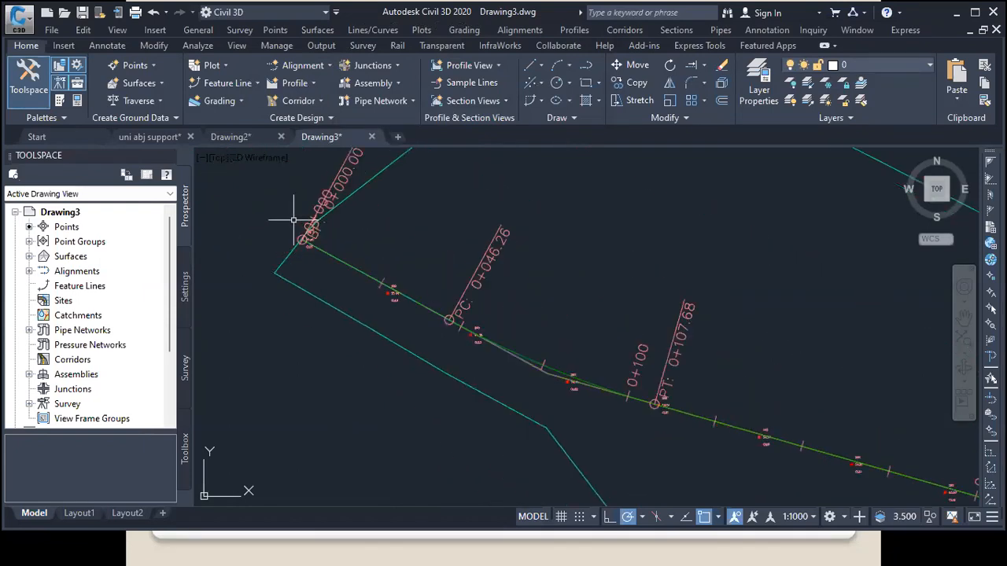
{"action": "scroll", "coordinate": [294, 220], "scroll_direction": "up", "scroll_amount": 3}
{"action": "scroll", "coordinate": [331, 224], "scroll_direction": "down", "scroll_amount": 2}
{"action": "scroll", "coordinate": [344, 195], "scroll_direction": "up", "scroll_amount": 1}
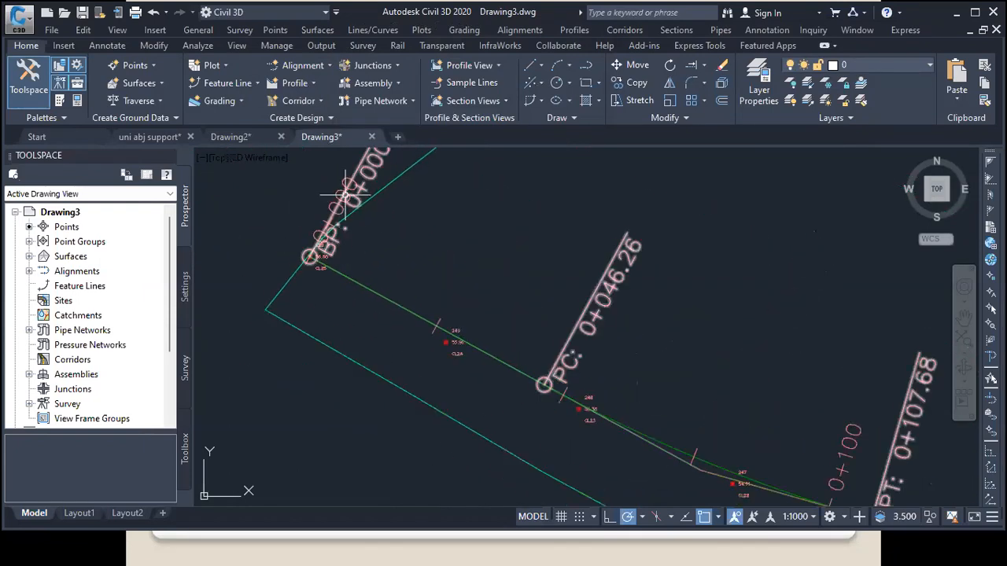
{"action": "scroll", "coordinate": [489, 343], "scroll_direction": "up", "scroll_amount": 2}
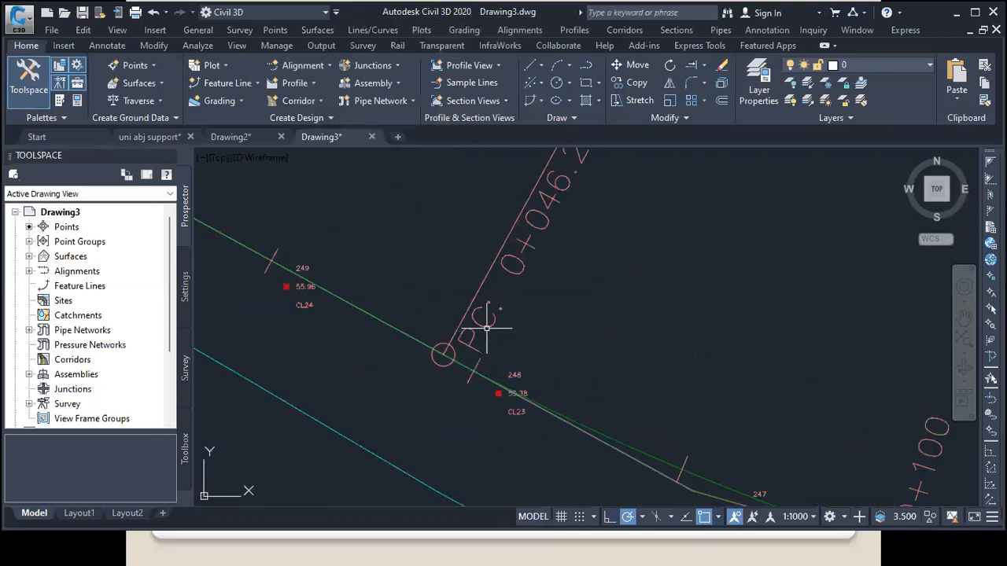
{"action": "scroll", "coordinate": [487, 329], "scroll_direction": "down", "scroll_amount": 3}
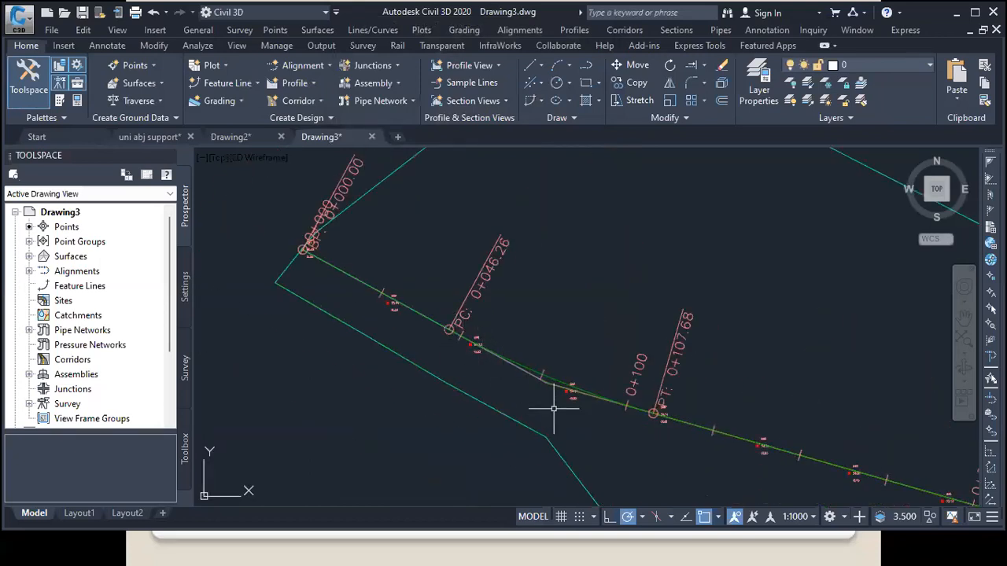
{"action": "scroll", "coordinate": [589, 342], "scroll_direction": "up", "scroll_amount": 1}
{"action": "scroll", "coordinate": [546, 321], "scroll_direction": "down", "scroll_amount": 3}
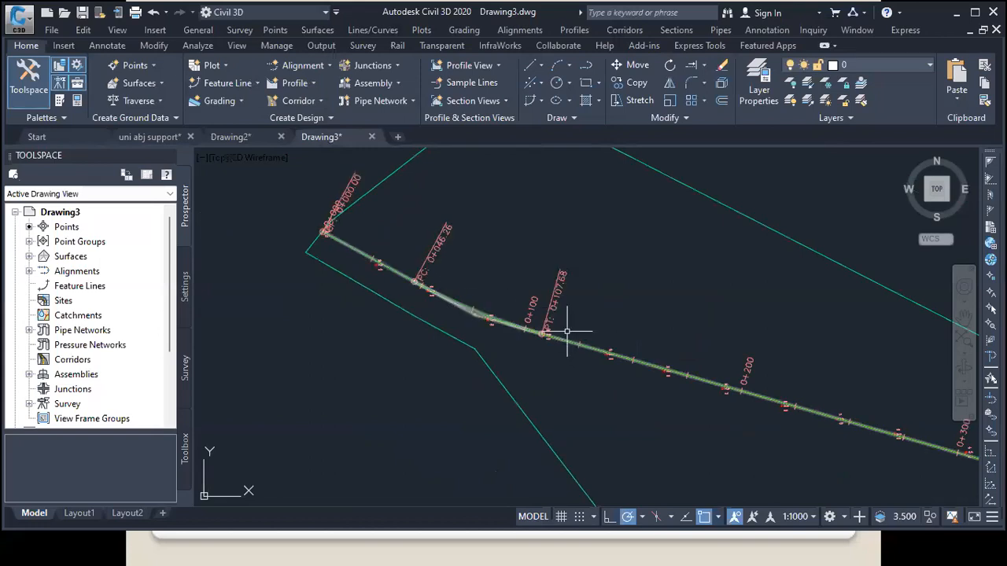
{"action": "scroll", "coordinate": [441, 295], "scroll_direction": "down", "scroll_amount": 3}
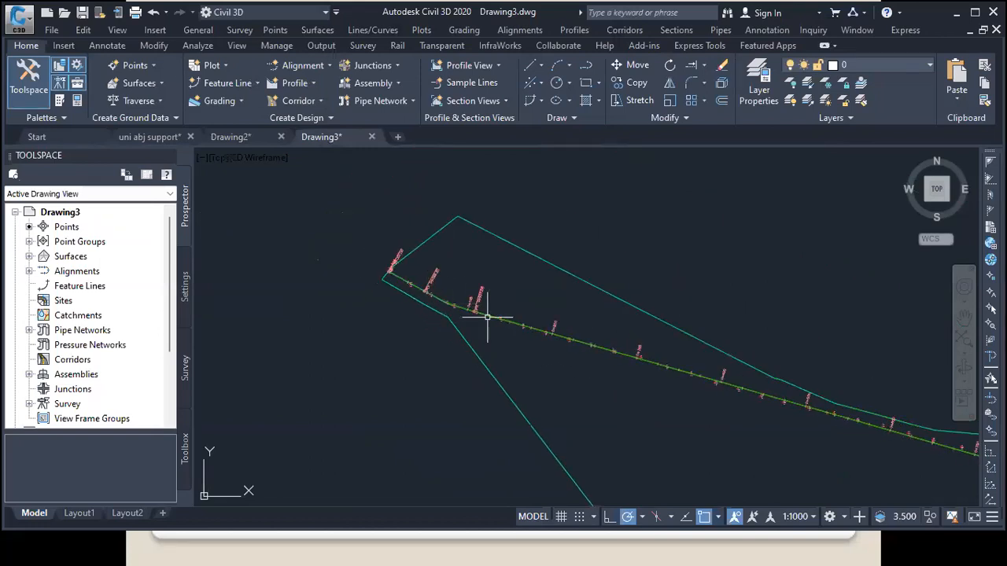
Step: Inspect the major and minor chainage labels along the surface alignment and compare it with the separate alignment outside the boundary
{"action": "scroll", "coordinate": [517, 337], "scroll_direction": "up", "scroll_amount": 3}
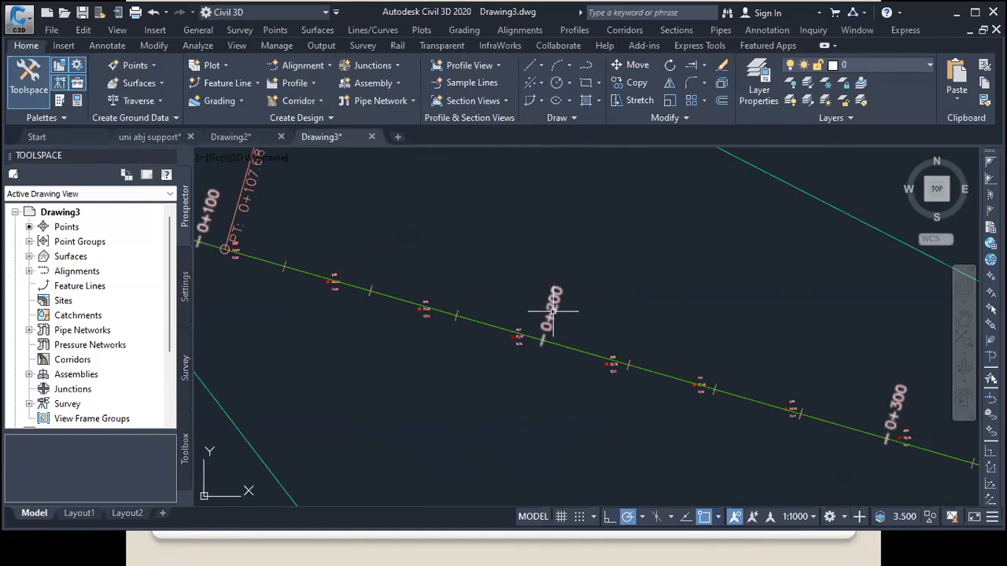
{"action": "mouse_move", "coordinate": [553, 312]}
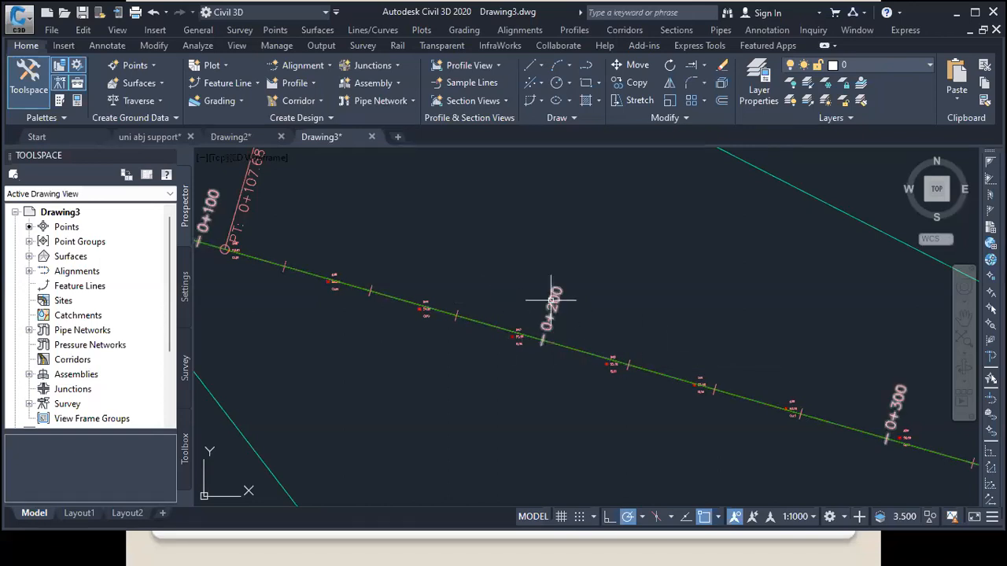
{"action": "scroll", "coordinate": [441, 286], "scroll_direction": "down", "scroll_amount": 8}
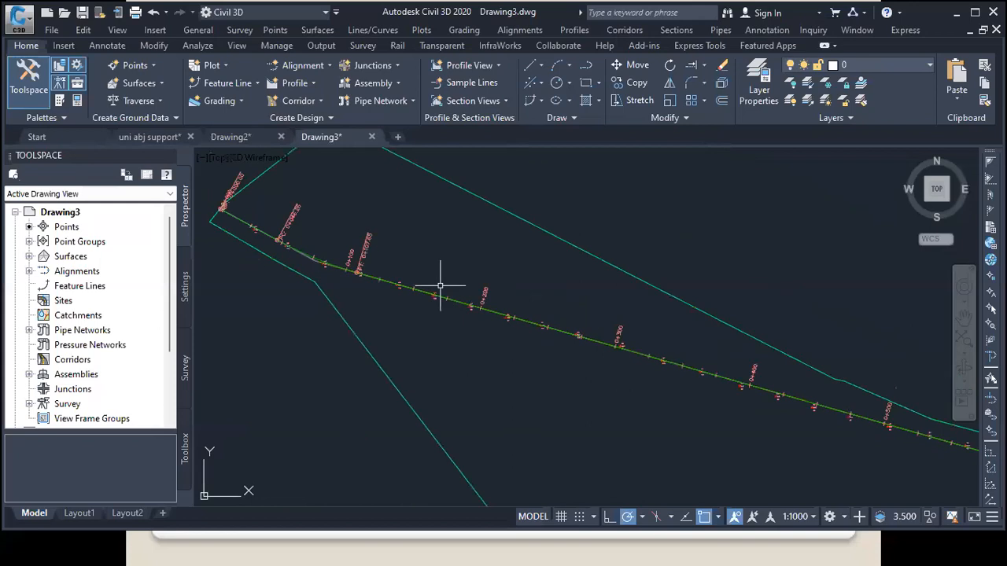
{"action": "scroll", "coordinate": [464, 291], "scroll_direction": "up", "scroll_amount": 8}
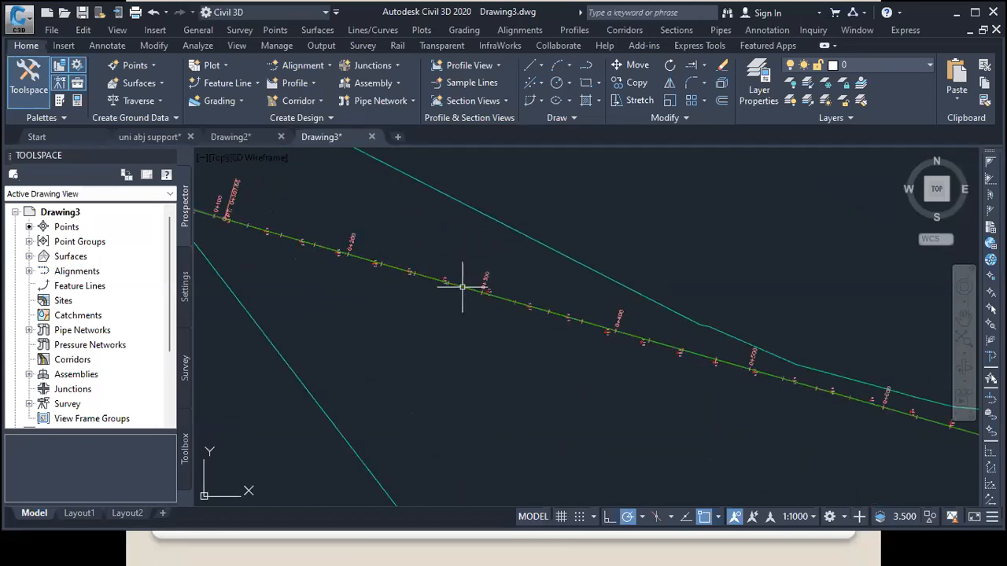
{"action": "scroll", "coordinate": [460, 285], "scroll_direction": "down", "scroll_amount": 2}
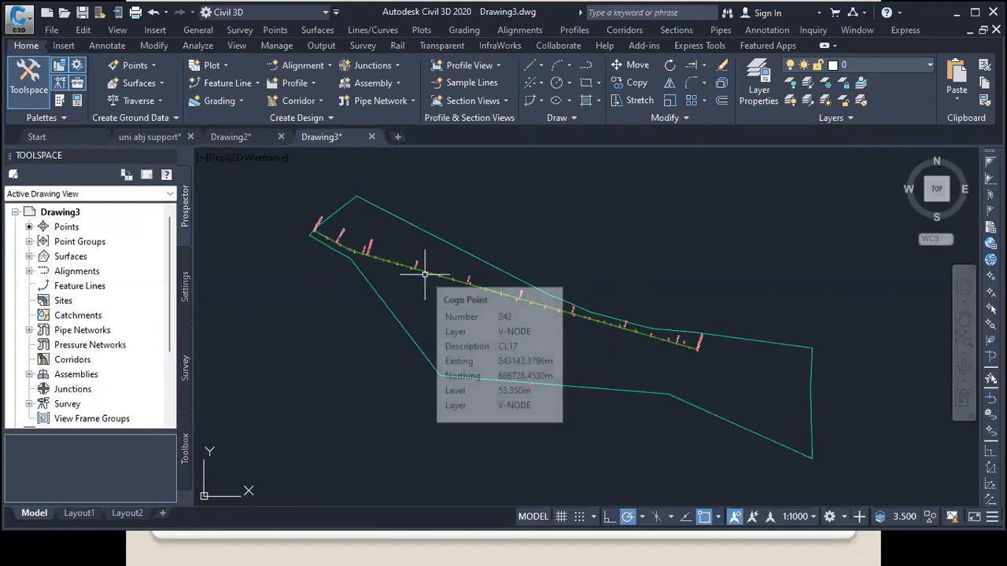
{"action": "scroll", "coordinate": [425, 274], "scroll_direction": "up", "scroll_amount": 2}
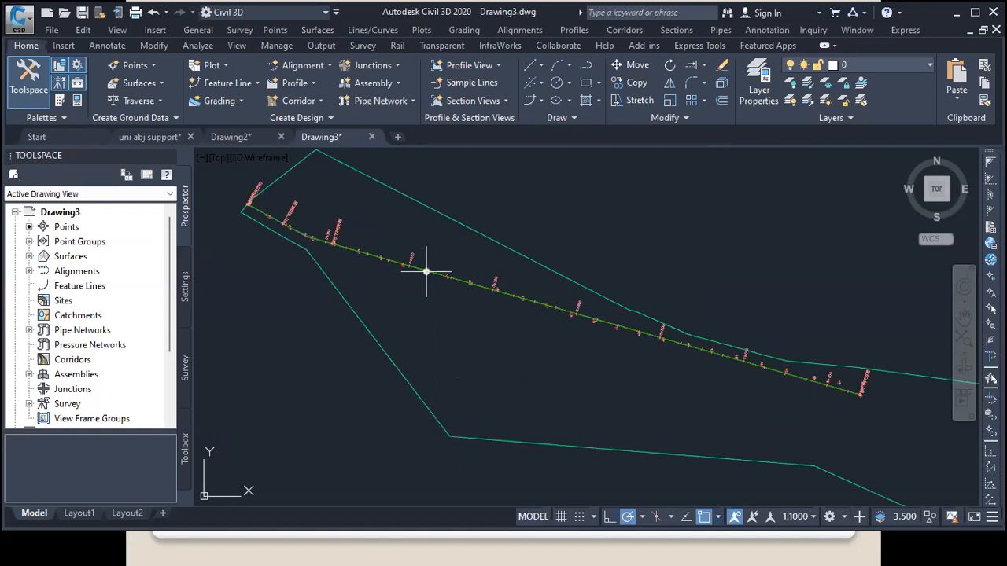
{"action": "scroll", "coordinate": [425, 271], "scroll_direction": "down", "scroll_amount": 3}
{"action": "scroll", "coordinate": [579, 362], "scroll_direction": "up", "scroll_amount": 2}
{"action": "scroll", "coordinate": [543, 358], "scroll_direction": "down", "scroll_amount": 2}
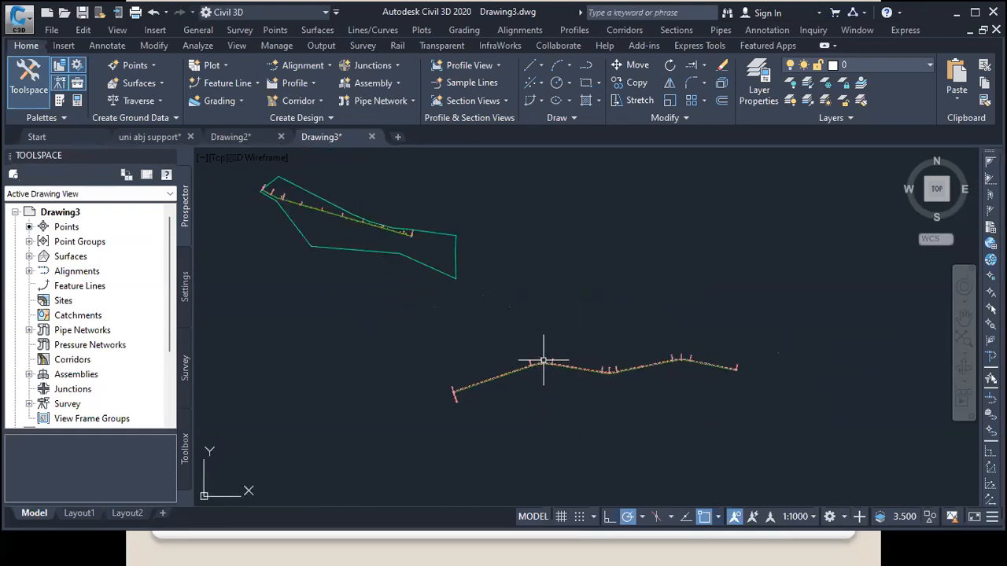
{"action": "scroll", "coordinate": [543, 363], "scroll_direction": "up", "scroll_amount": 4}
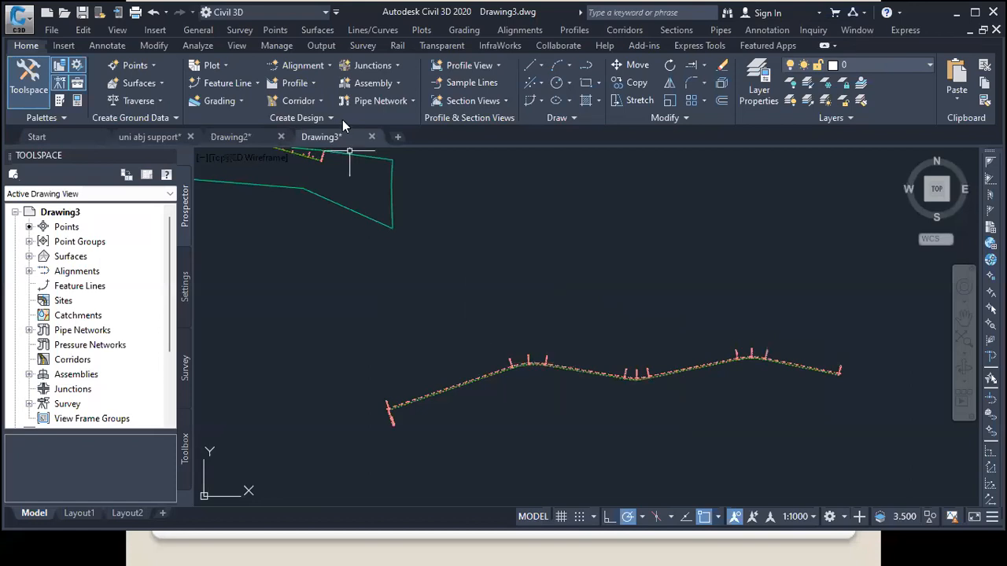
Step: Set up a new centerline alignment by layout, keeping the default name, Proposed style and All Labels label set
{"action": "left_click", "coordinate": [329, 65]}
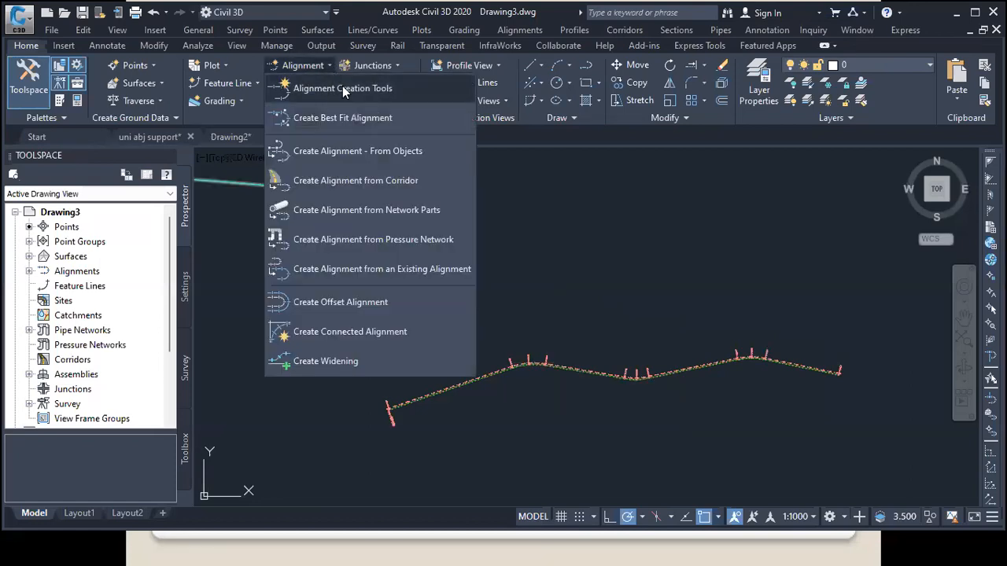
{"action": "left_click", "coordinate": [342, 86]}
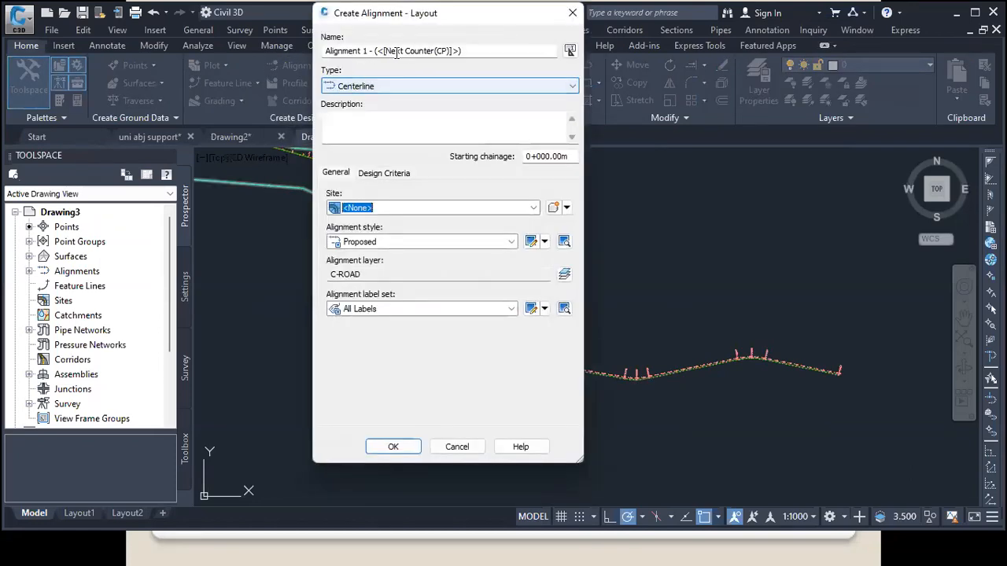
{"action": "left_click", "coordinate": [394, 447]}
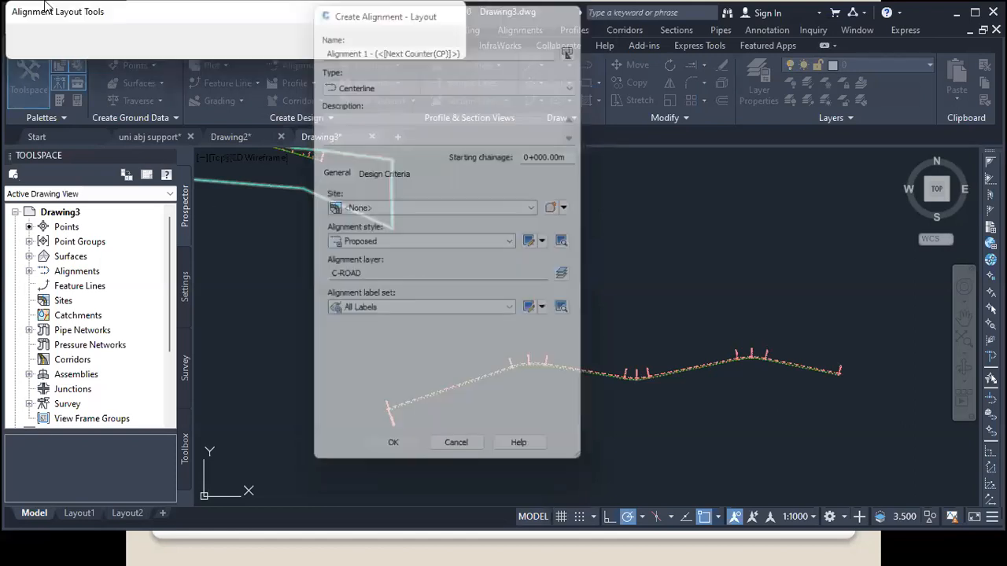
Step: Draw the layout alignment as straights with curves through six points, zigzagging up to the northeast below the existing alignments
{"action": "left_click", "coordinate": [29, 33]}
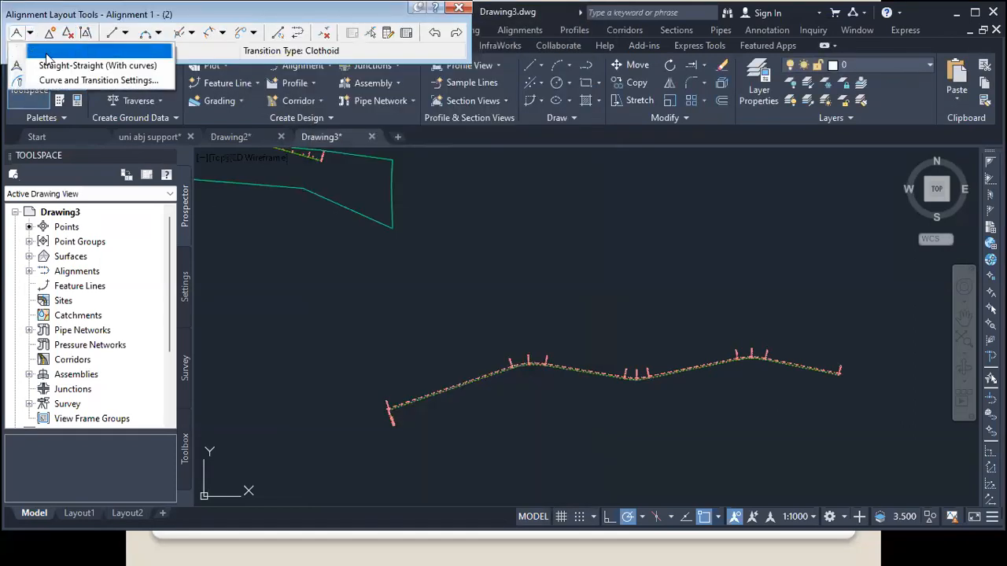
{"action": "left_click", "coordinate": [85, 66]}
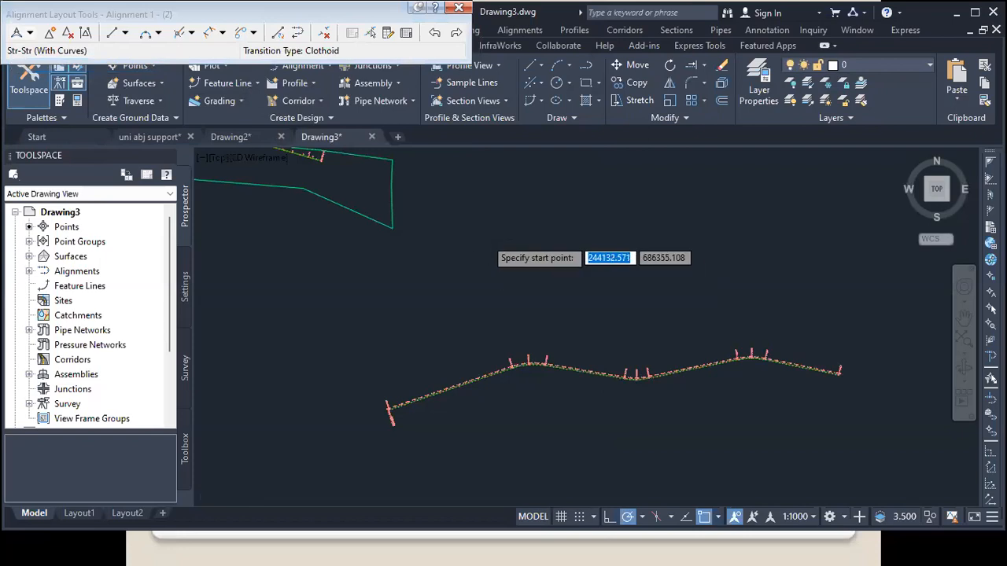
{"action": "scroll", "coordinate": [503, 252], "scroll_direction": "down", "scroll_amount": 3}
{"action": "left_click", "coordinate": [460, 376]}
{"action": "left_click", "coordinate": [490, 340]}
{"action": "left_click", "coordinate": [537, 339]}
{"action": "left_click", "coordinate": [580, 313]}
{"action": "left_click", "coordinate": [634, 303]}
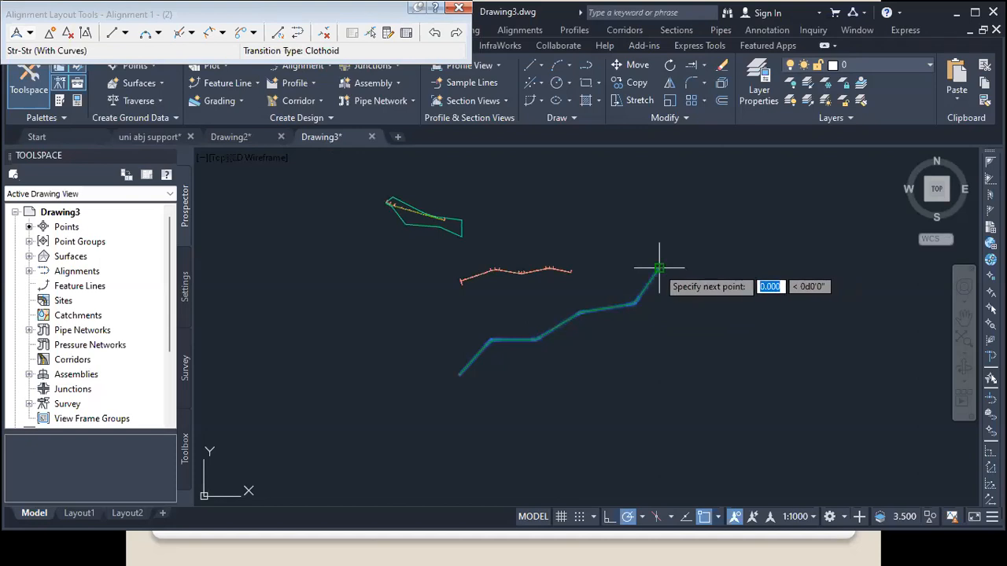
{"action": "left_click", "coordinate": [659, 268]}
{"action": "key", "text": "Return"}
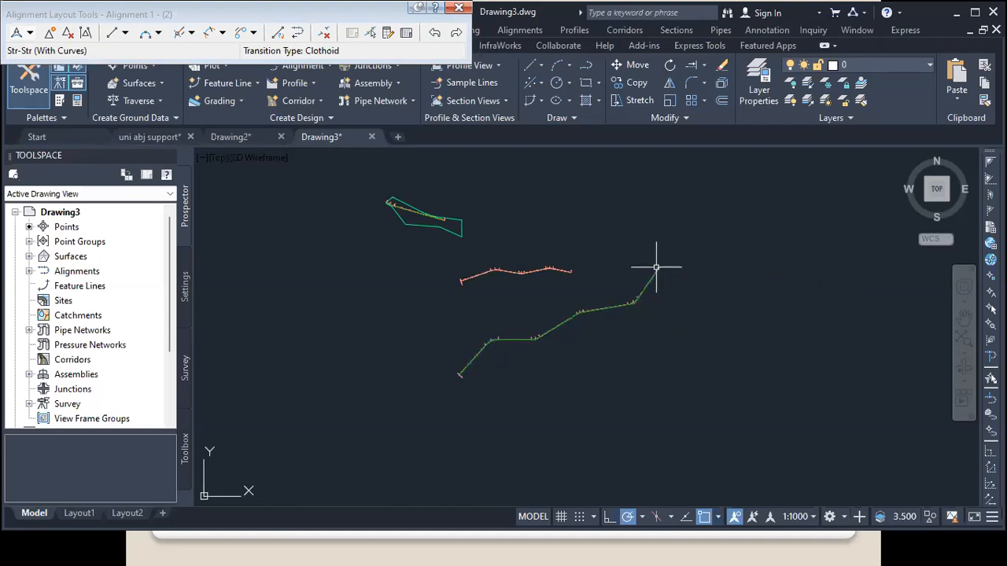
Step: Examine the chainage and curve point labels along the newly drawn layout alignment
{"action": "scroll", "coordinate": [554, 355], "scroll_direction": "up", "scroll_amount": 5}
{"action": "scroll", "coordinate": [555, 355], "scroll_direction": "up", "scroll_amount": 4}
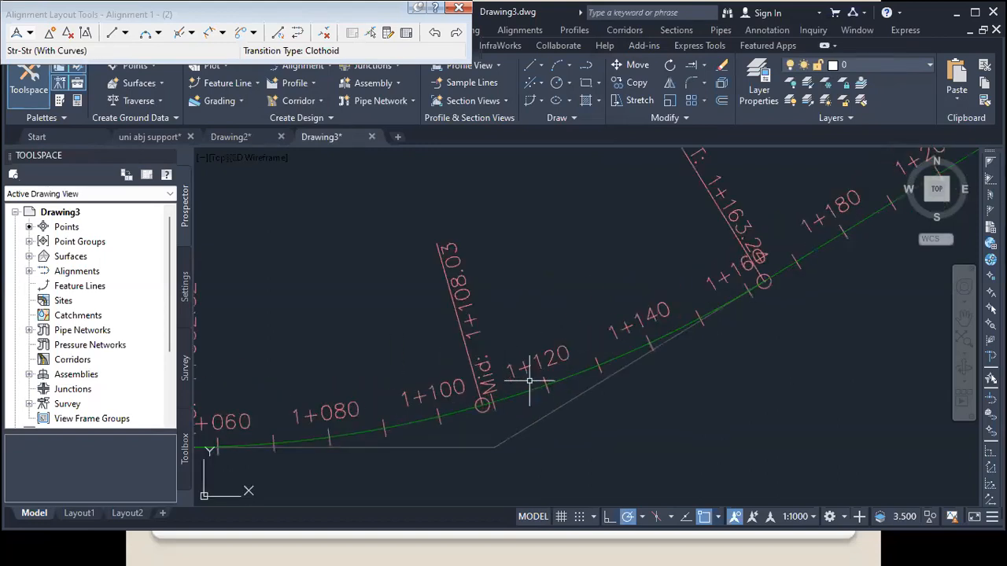
{"action": "scroll", "coordinate": [533, 384], "scroll_direction": "down", "scroll_amount": 2}
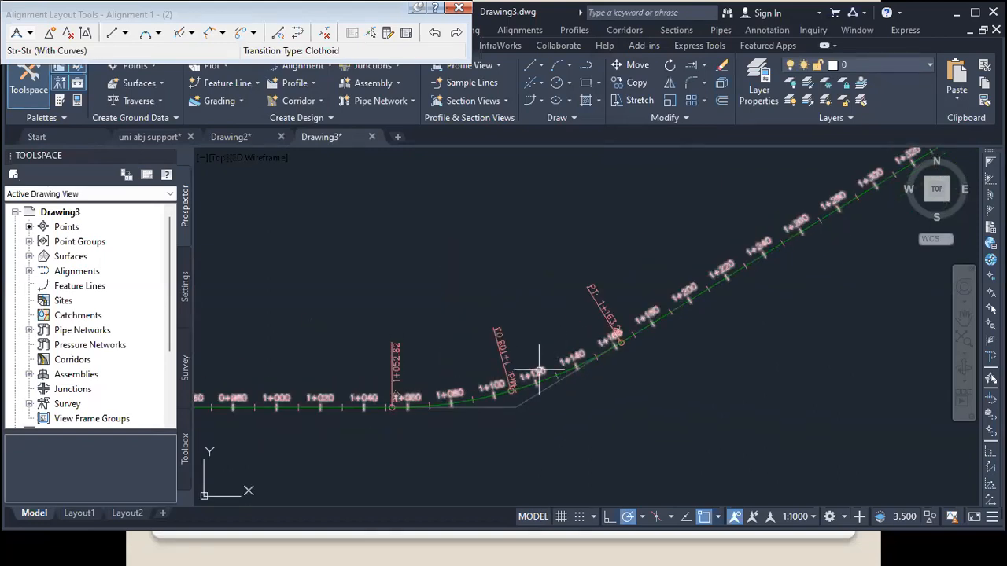
{"action": "scroll", "coordinate": [543, 366], "scroll_direction": "up", "scroll_amount": 2}
{"action": "scroll", "coordinate": [568, 401], "scroll_direction": "down", "scroll_amount": 5}
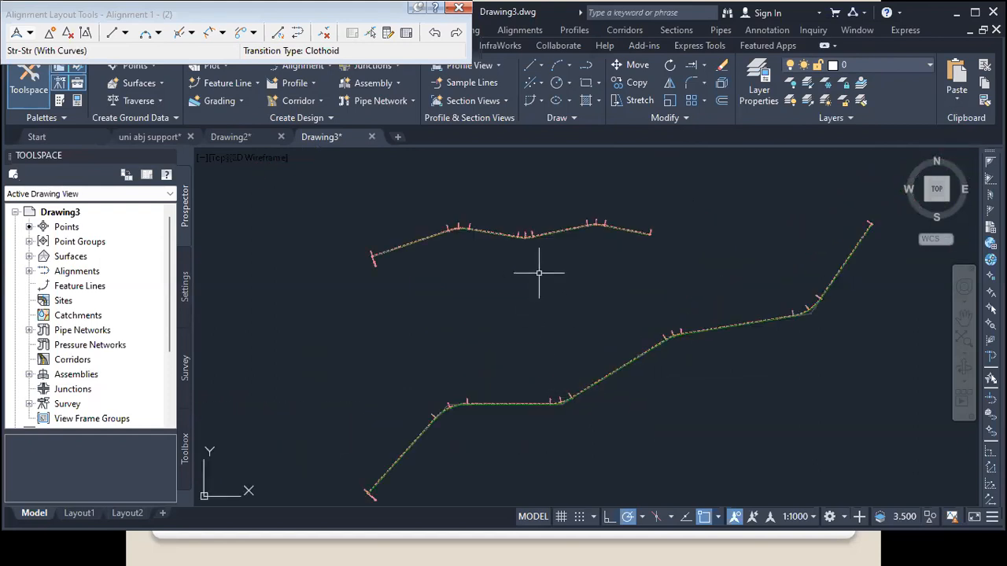
Step: Review the 100 m chainage labels, minor ticks and curve labels on the alignment inside the surface boundary
{"action": "scroll", "coordinate": [539, 273], "scroll_direction": "down", "scroll_amount": 2}
{"action": "scroll", "coordinate": [532, 274], "scroll_direction": "up", "scroll_amount": 5}
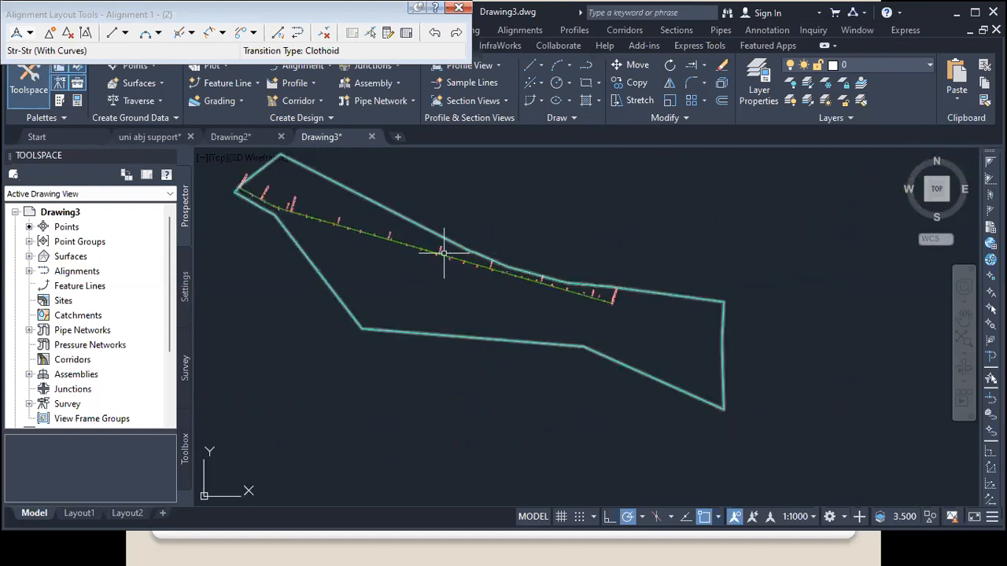
{"action": "scroll", "coordinate": [443, 252], "scroll_direction": "up", "scroll_amount": 3}
{"action": "scroll", "coordinate": [441, 250], "scroll_direction": "up", "scroll_amount": 2}
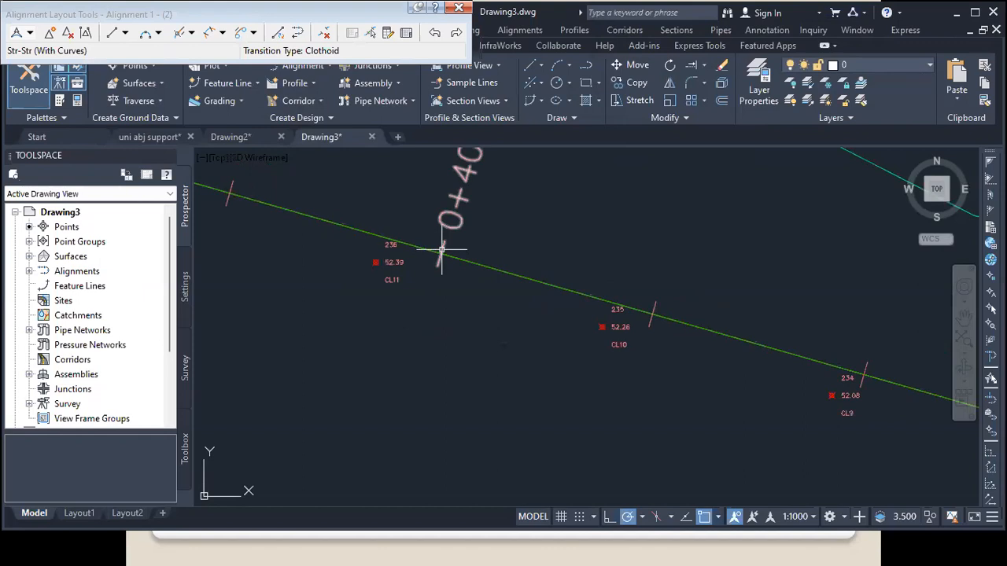
{"action": "scroll", "coordinate": [461, 225], "scroll_direction": "down", "scroll_amount": 5}
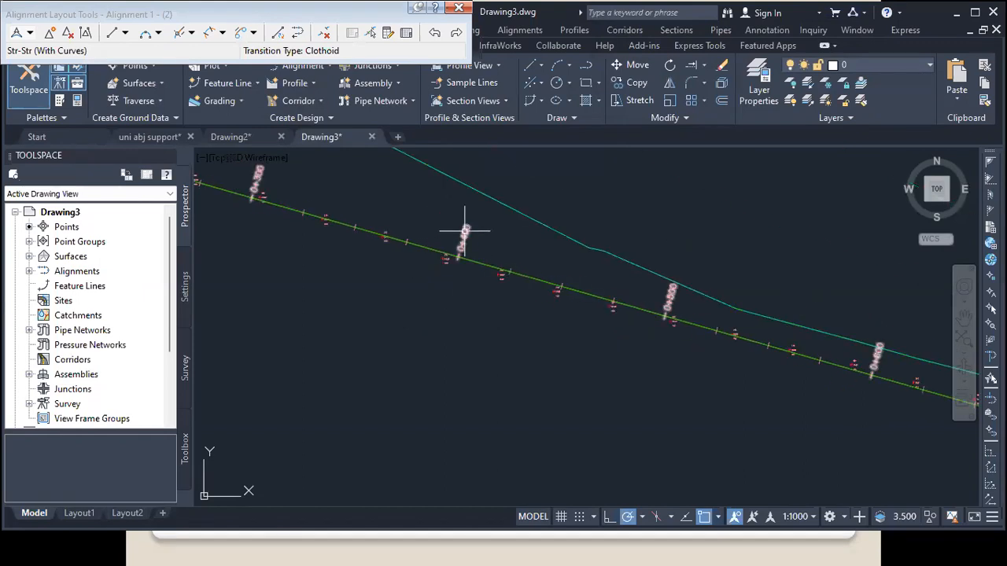
{"action": "scroll", "coordinate": [465, 230], "scroll_direction": "up", "scroll_amount": 5}
{"action": "scroll", "coordinate": [465, 230], "scroll_direction": "down", "scroll_amount": 5}
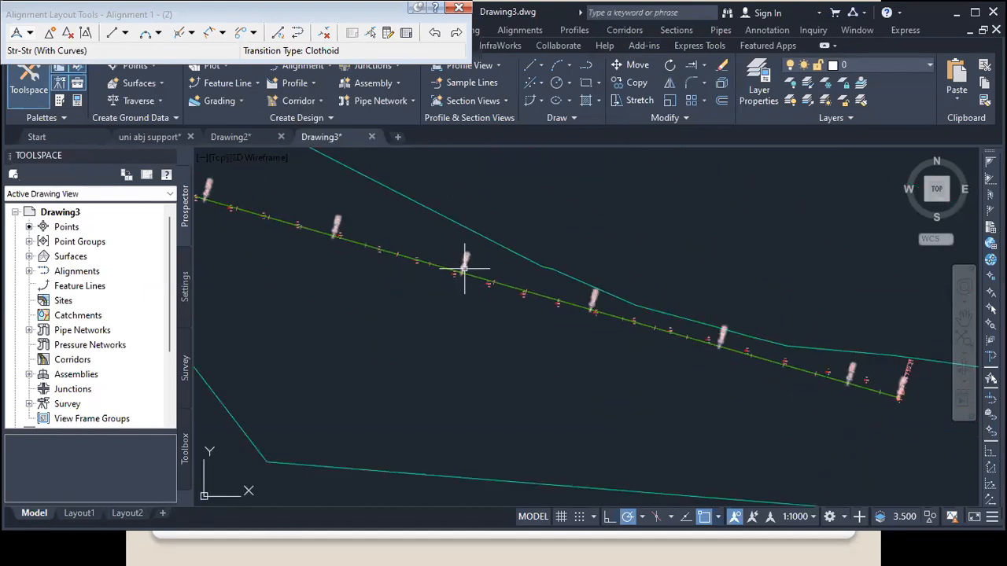
{"action": "scroll", "coordinate": [347, 240], "scroll_direction": "up", "scroll_amount": 1}
{"action": "scroll", "coordinate": [377, 232], "scroll_direction": "up", "scroll_amount": 4}
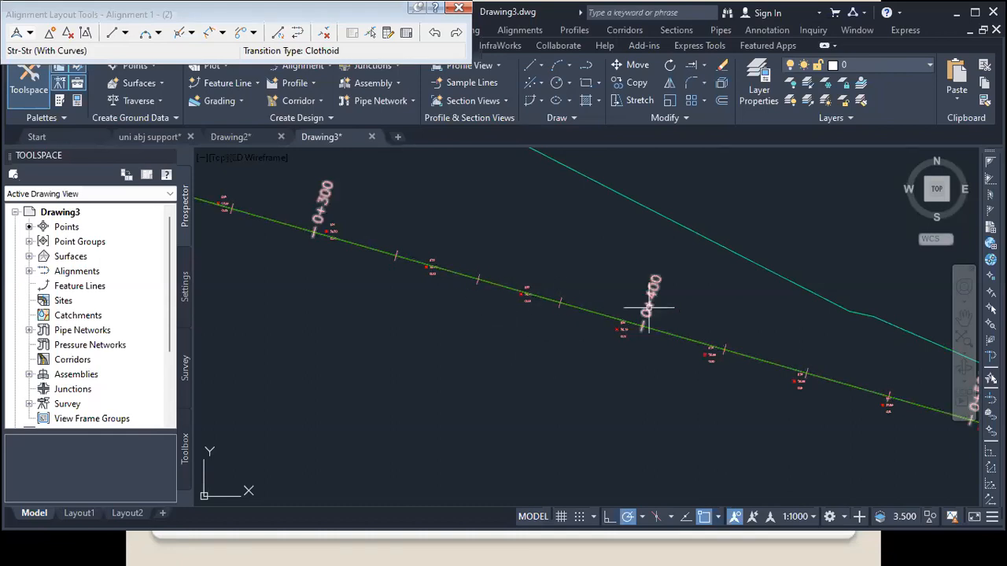
{"action": "scroll", "coordinate": [595, 292], "scroll_direction": "down", "scroll_amount": 5}
{"action": "scroll", "coordinate": [418, 253], "scroll_direction": "down", "scroll_amount": 5}
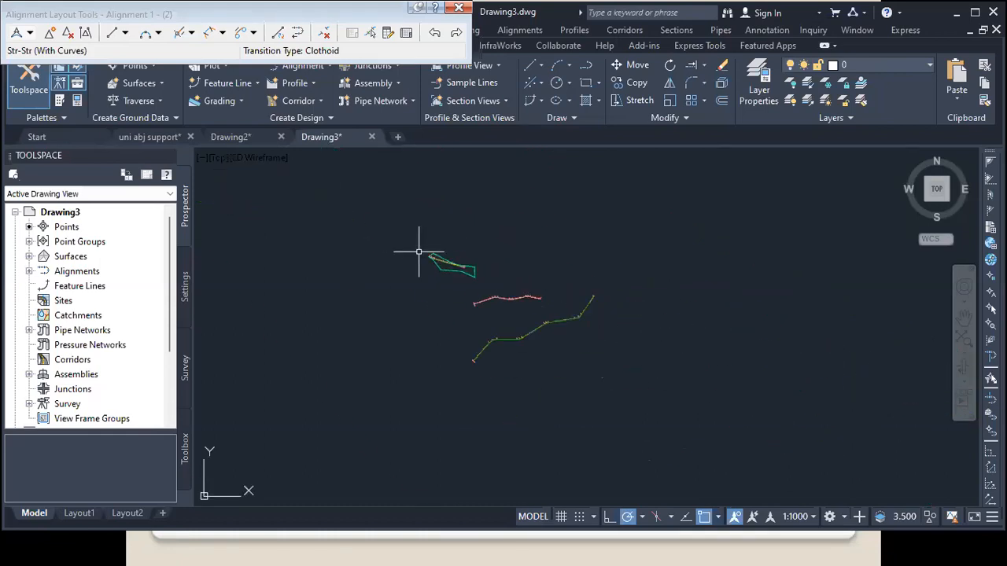
{"action": "scroll", "coordinate": [381, 223], "scroll_direction": "up", "scroll_amount": 6}
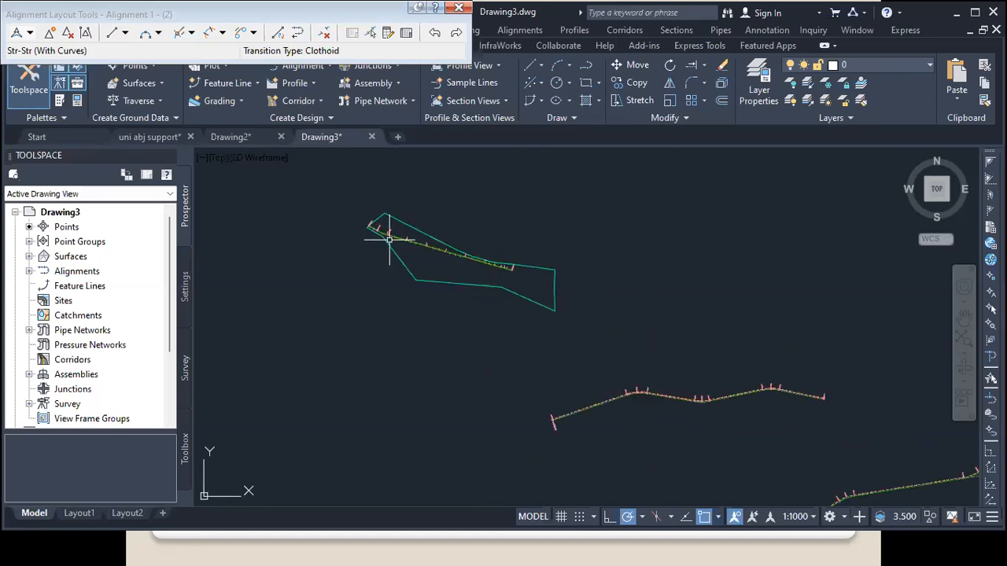
{"action": "scroll", "coordinate": [378, 221], "scroll_direction": "up", "scroll_amount": 4}
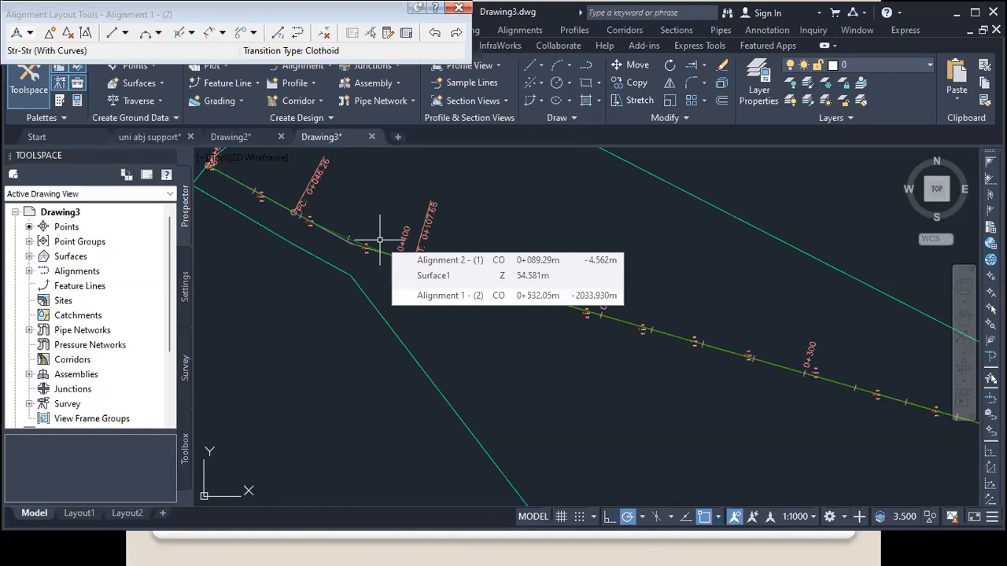
Step: Close the alignment layout tools and inspect the alignment inside the surface boundary
{"action": "left_click", "coordinate": [460, 9]}
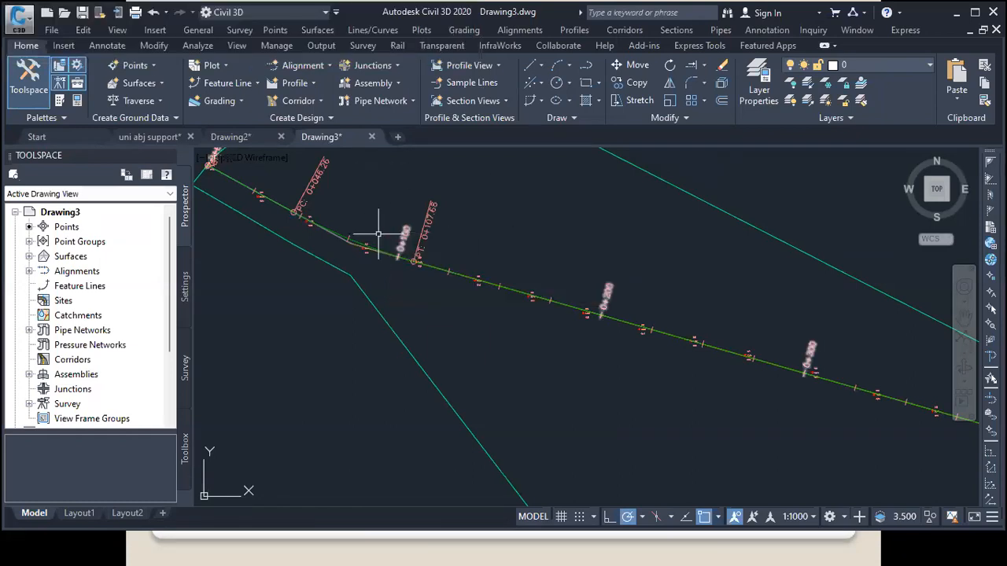
{"action": "scroll", "coordinate": [366, 223], "scroll_direction": "down", "scroll_amount": 6}
{"action": "scroll", "coordinate": [363, 220], "scroll_direction": "down", "scroll_amount": 2}
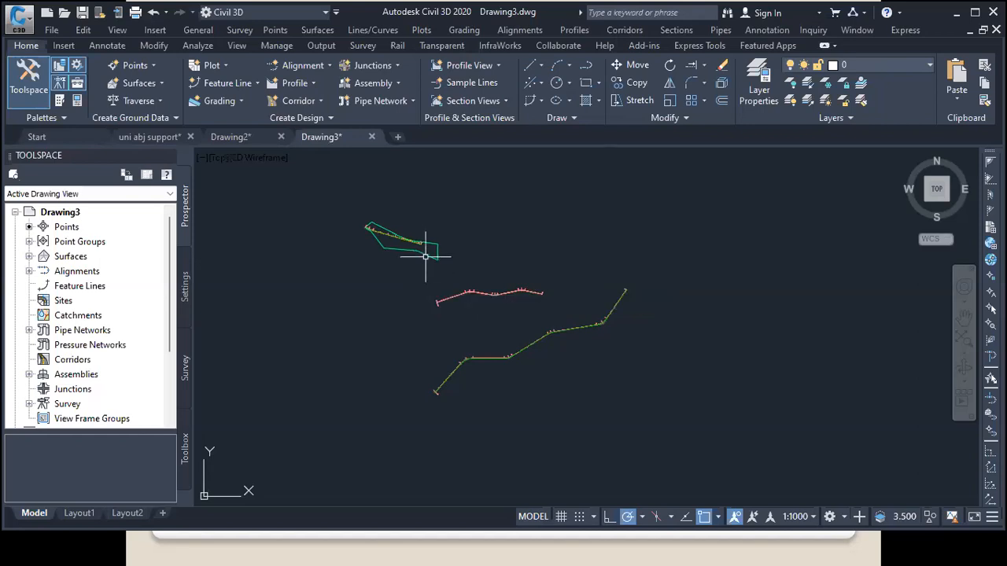
{"action": "scroll", "coordinate": [377, 228], "scroll_direction": "up", "scroll_amount": 5}
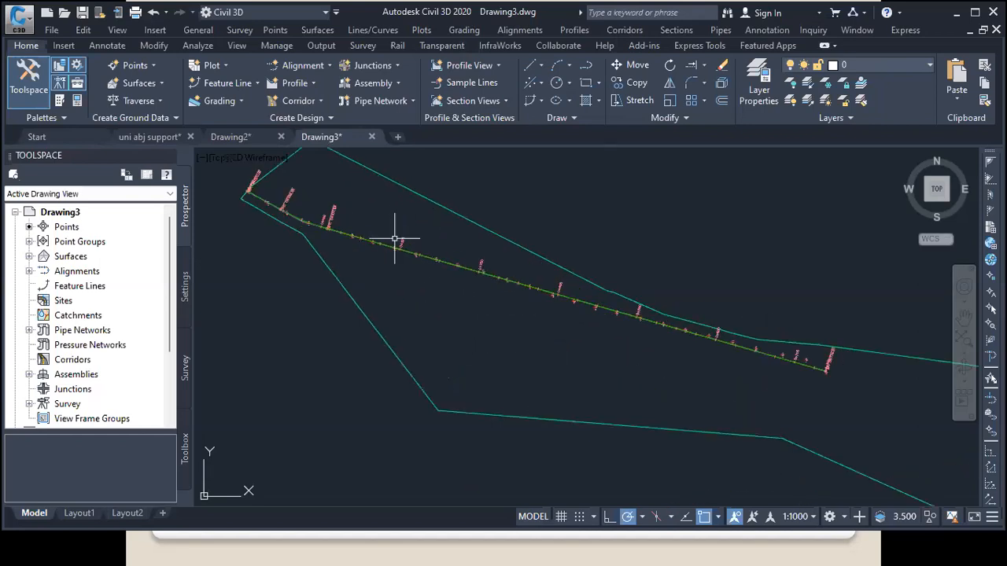
{"action": "scroll", "coordinate": [395, 240], "scroll_direction": "up", "scroll_amount": 2}
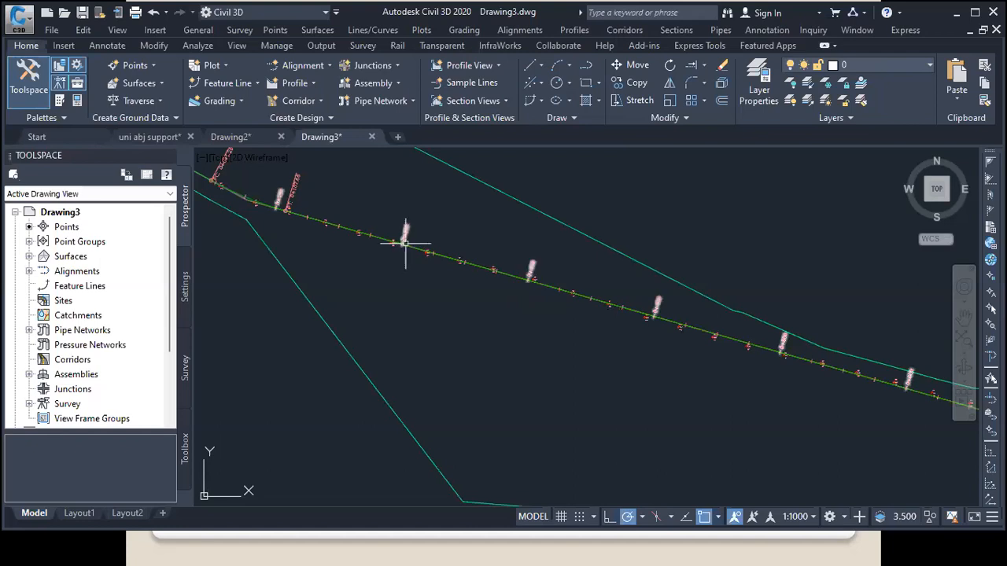
{"action": "mouse_move", "coordinate": [418, 249]}
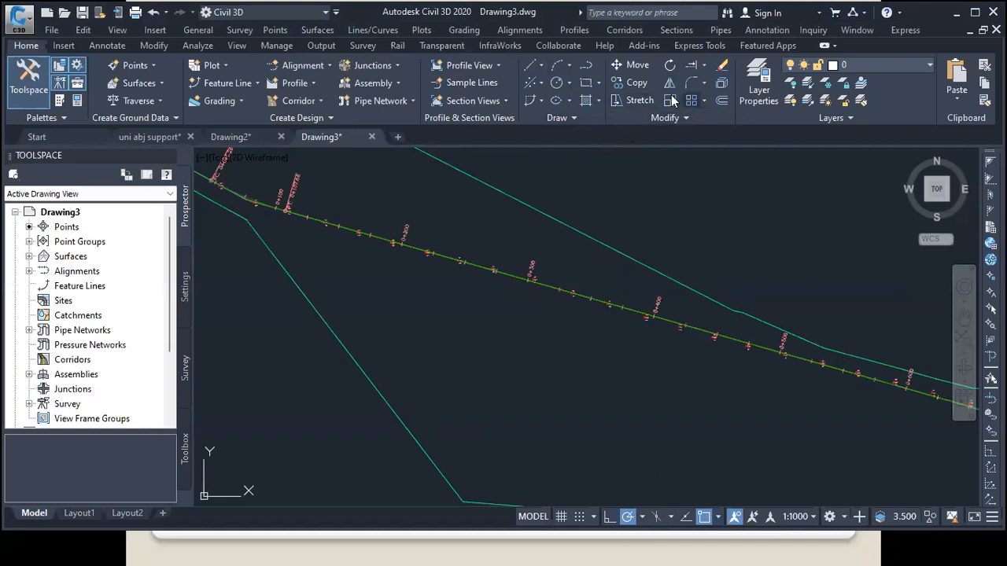
Step: Offset the centerline alignment inside the surface boundary by 3.65 m to both sides
{"action": "left_click", "coordinate": [719, 103]}
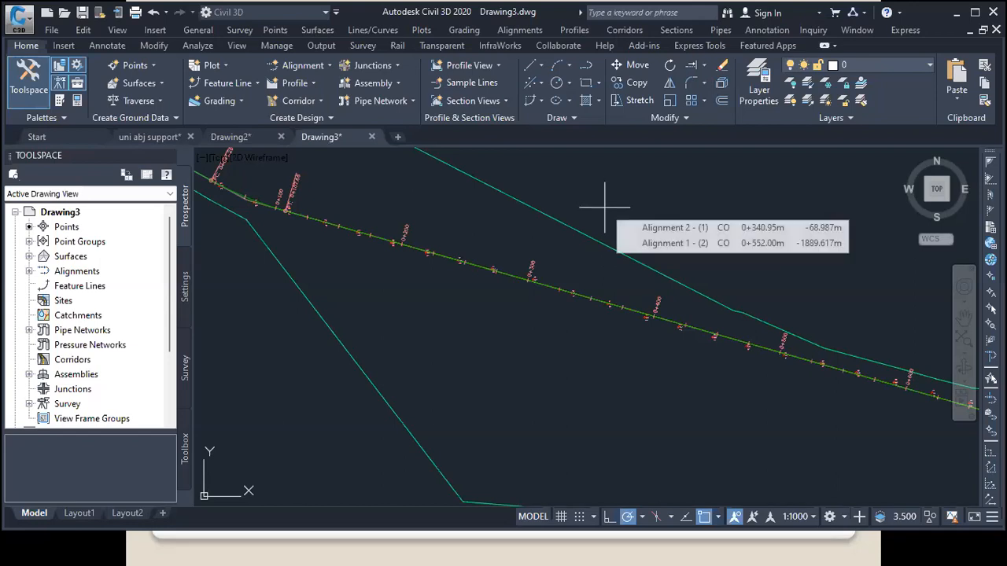
{"action": "type", "text": "3.6"}
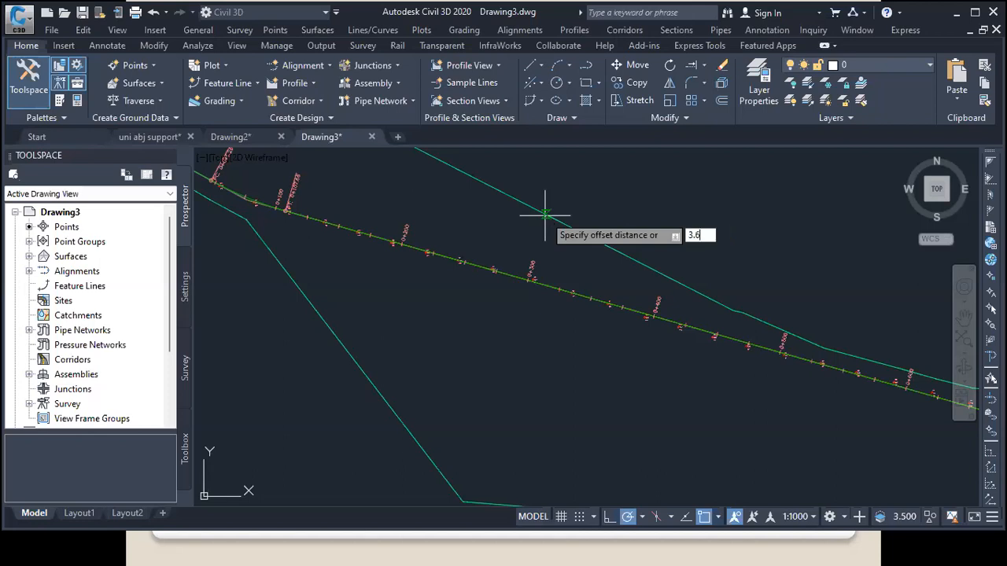
{"action": "type", "text": "5"}
{"action": "key", "text": "Return"}
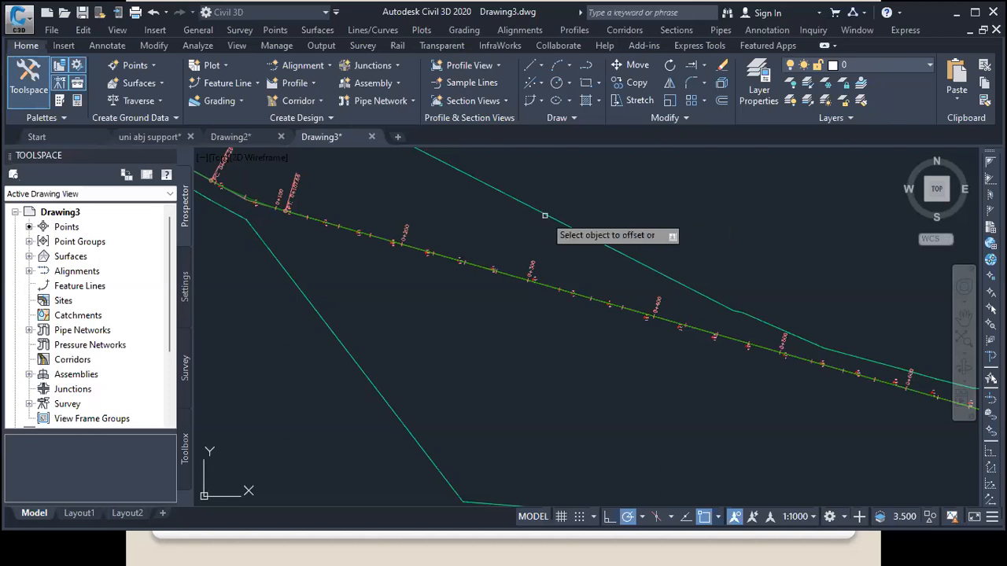
{"action": "scroll", "coordinate": [510, 268], "scroll_direction": "up", "scroll_amount": 4}
{"action": "left_click", "coordinate": [511, 269]}
{"action": "left_click", "coordinate": [517, 265]}
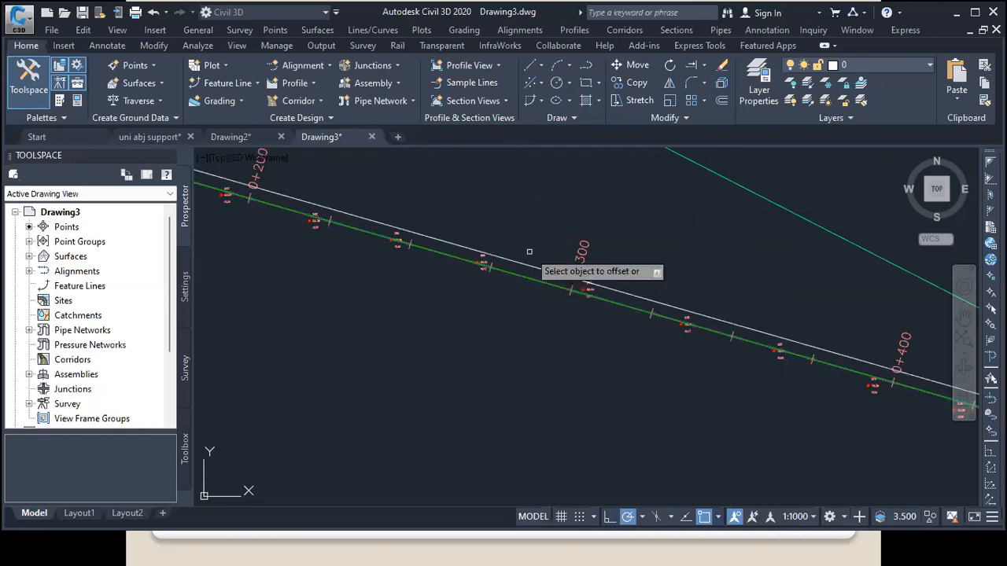
{"action": "left_click", "coordinate": [515, 274]}
{"action": "left_click", "coordinate": [504, 326]}
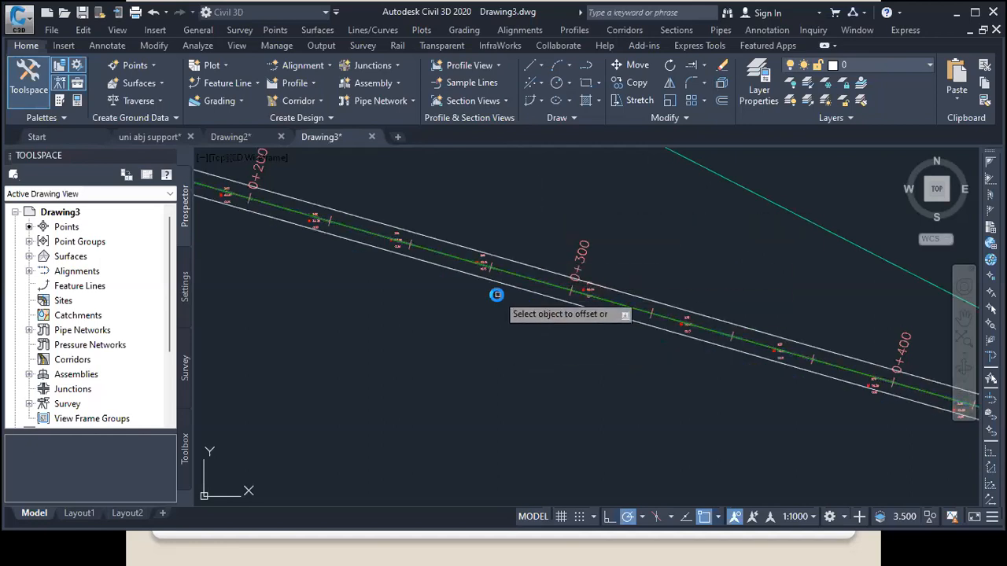
Step: Offset each of the two lines flanking the centerline outward by 1 m
{"action": "scroll", "coordinate": [492, 331], "scroll_direction": "down", "scroll_amount": 5}
{"action": "scroll", "coordinate": [485, 293], "scroll_direction": "up", "scroll_amount": 4}
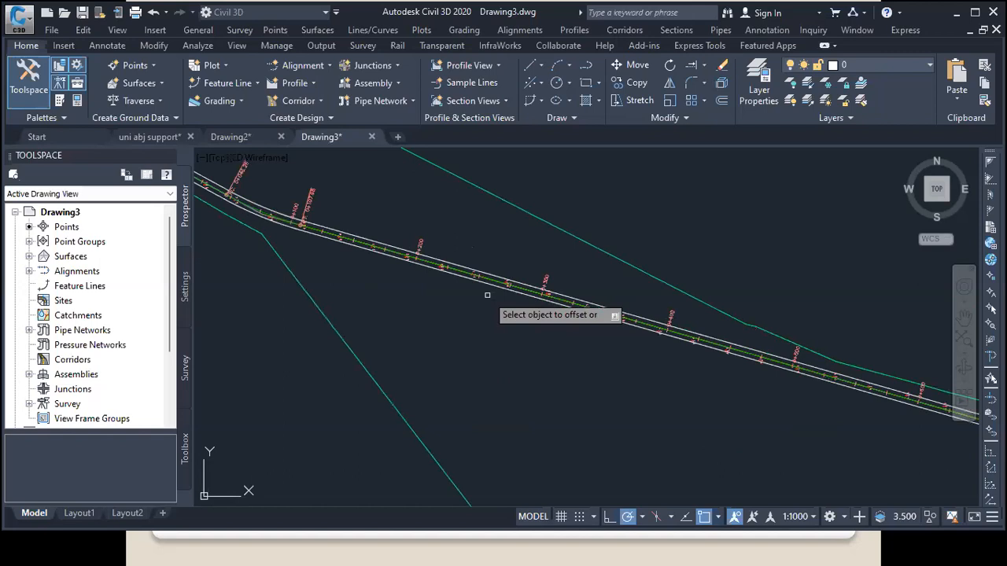
{"action": "scroll", "coordinate": [413, 314], "scroll_direction": "down", "scroll_amount": 3}
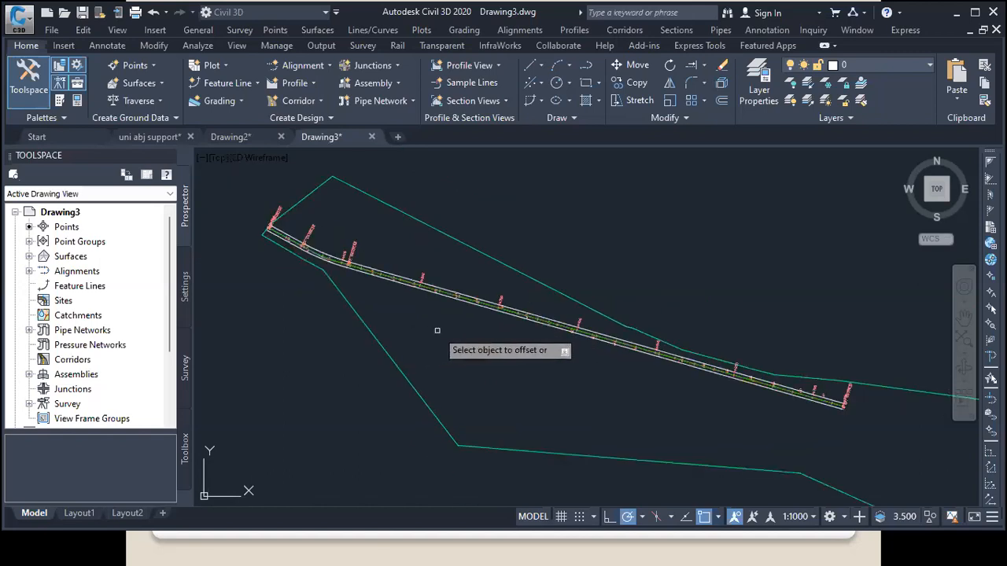
{"action": "scroll", "coordinate": [472, 330], "scroll_direction": "up", "scroll_amount": 4}
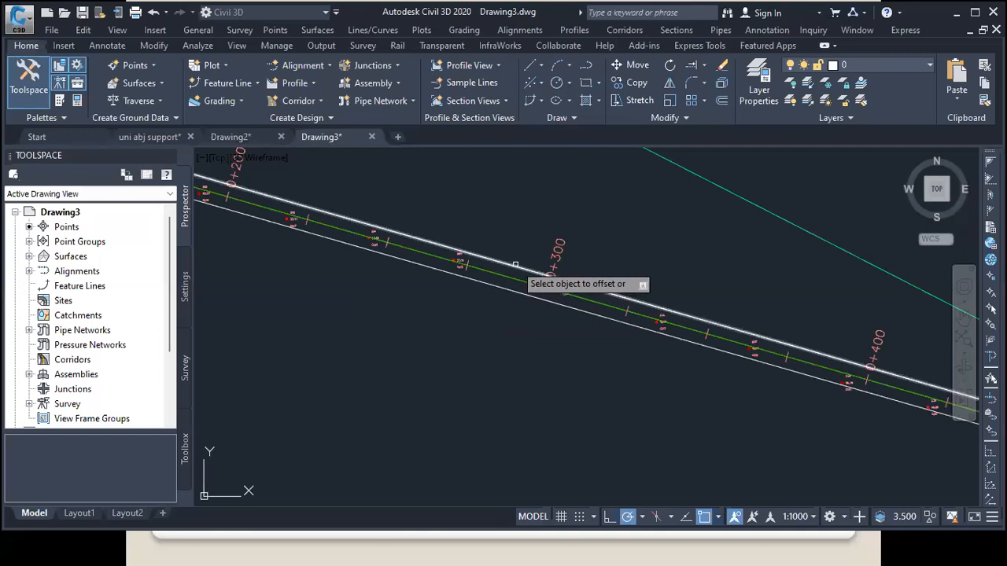
{"action": "left_click", "coordinate": [516, 265]}
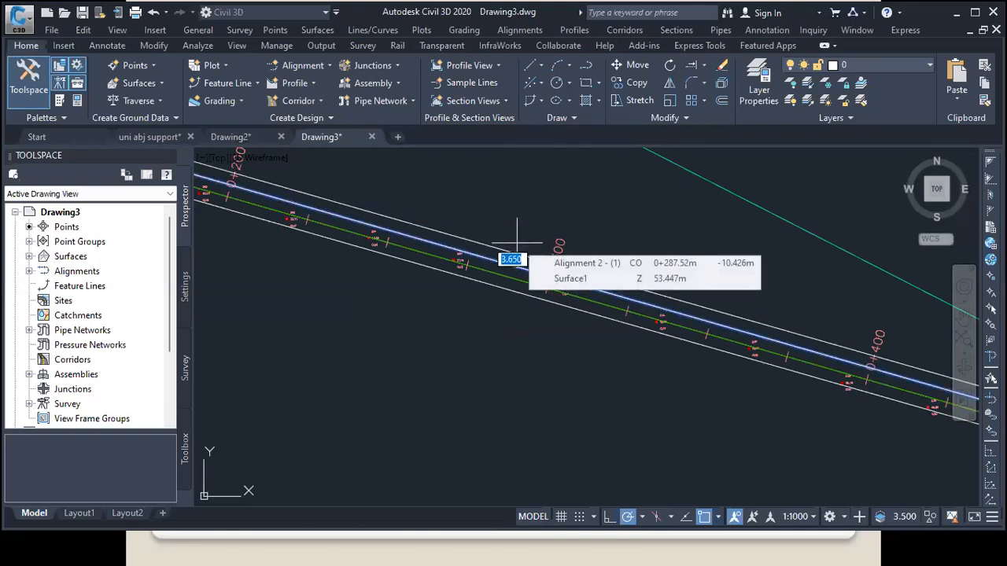
{"action": "type", "text": "1"}
{"action": "key", "text": "Return"}
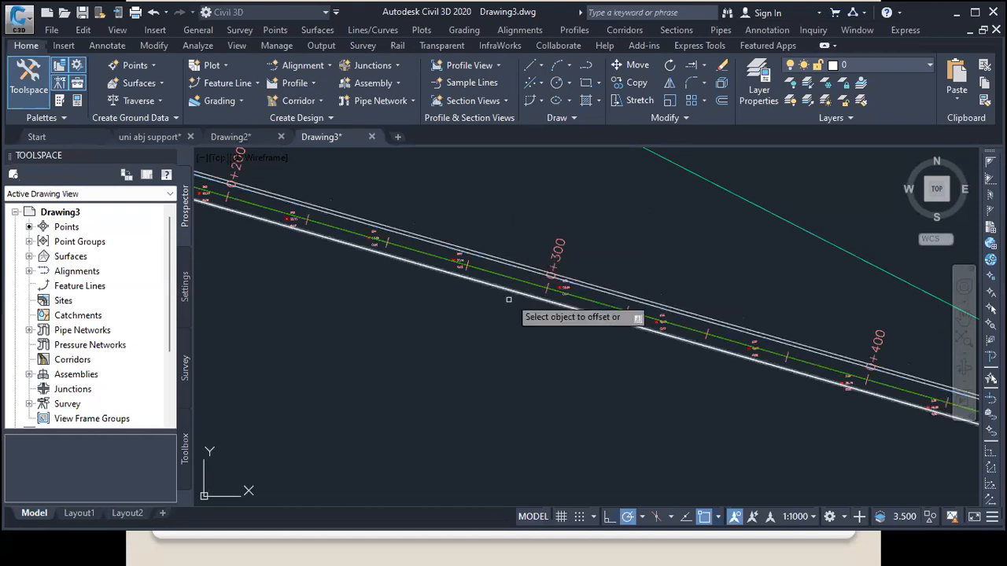
{"action": "left_click", "coordinate": [499, 291]}
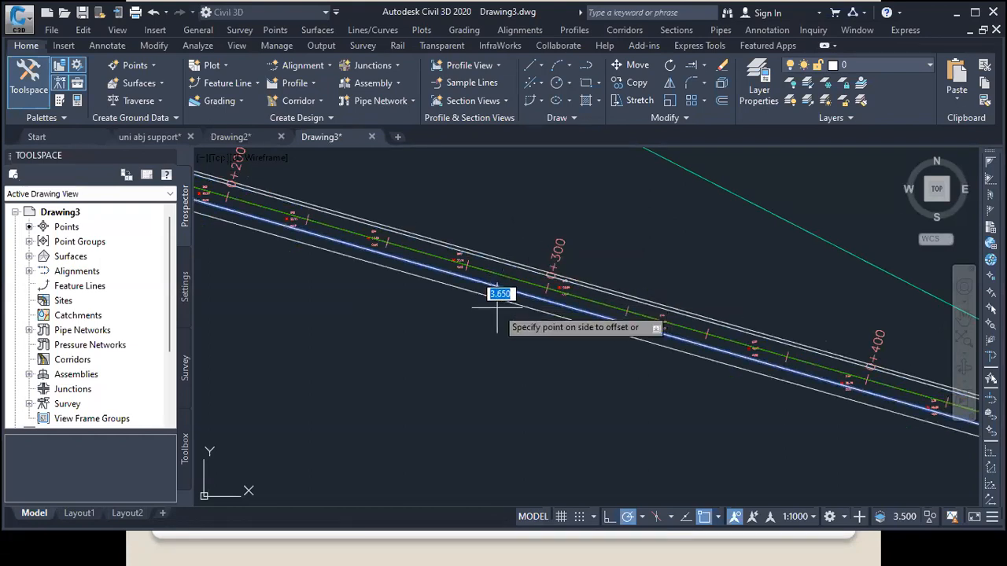
{"action": "type", "text": "1"}
{"action": "key", "text": "Return"}
{"action": "scroll", "coordinate": [472, 307], "scroll_direction": "down", "scroll_amount": 3}
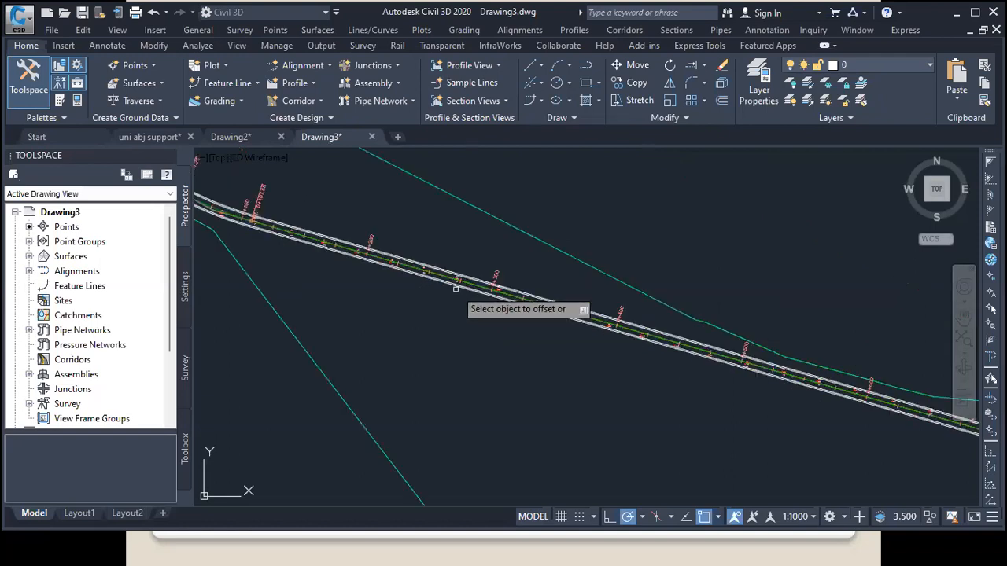
Step: Offset the outermost line on each side of the centerline outward by another 1 m
{"action": "scroll", "coordinate": [464, 283], "scroll_direction": "up", "scroll_amount": 3}
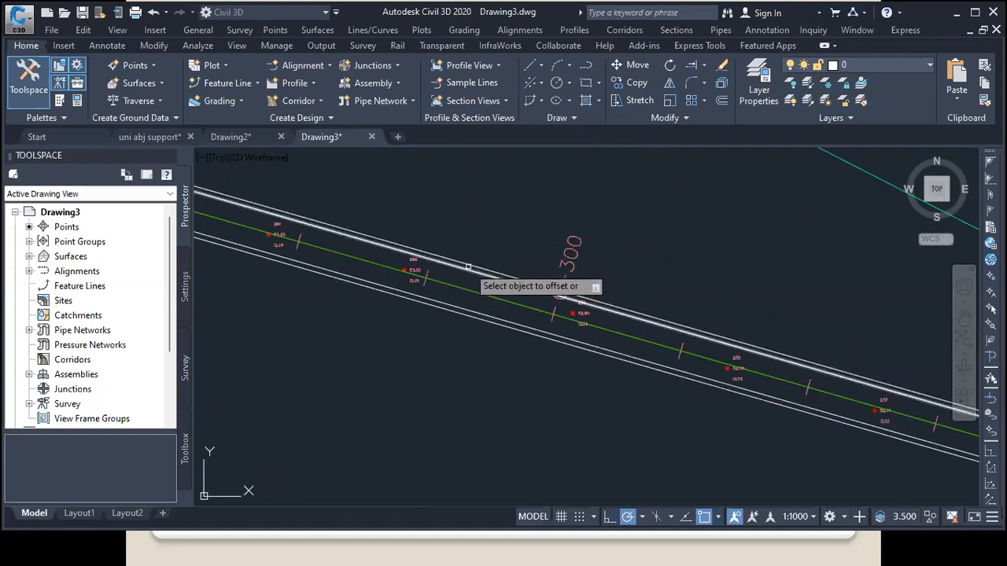
{"action": "left_click", "coordinate": [468, 267]}
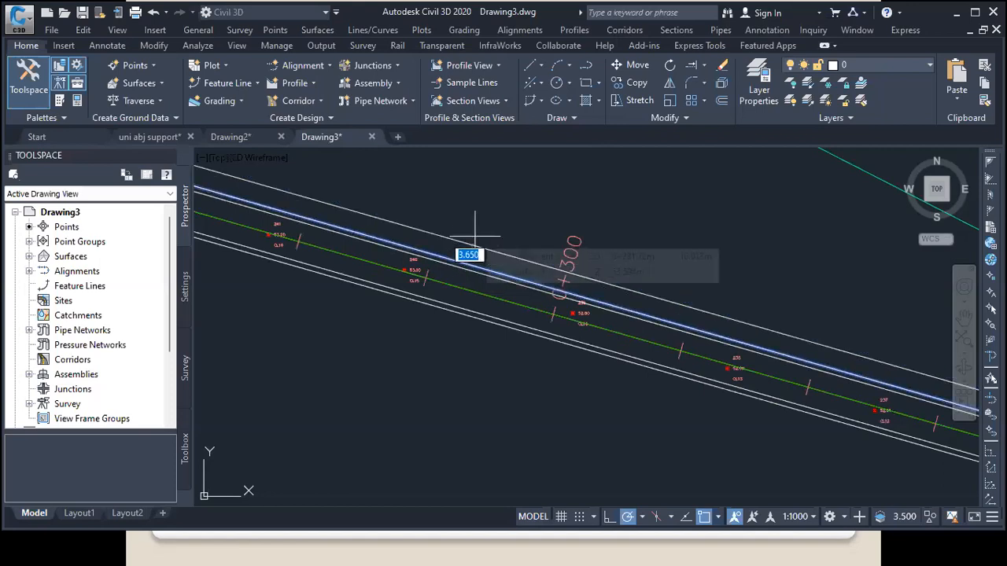
{"action": "left_click", "coordinate": [471, 253]}
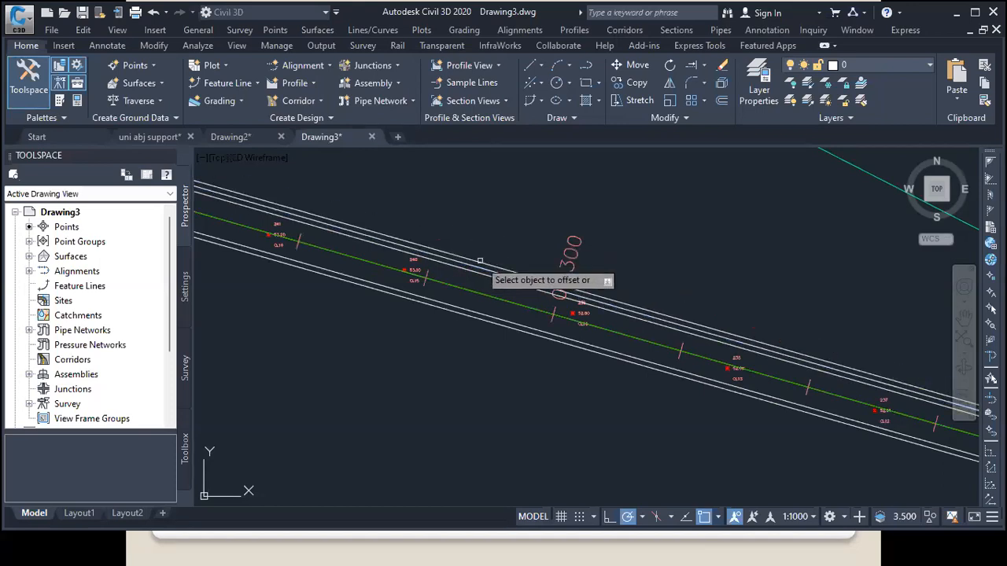
{"action": "left_click", "coordinate": [476, 314]}
{"action": "type", "text": "1"}
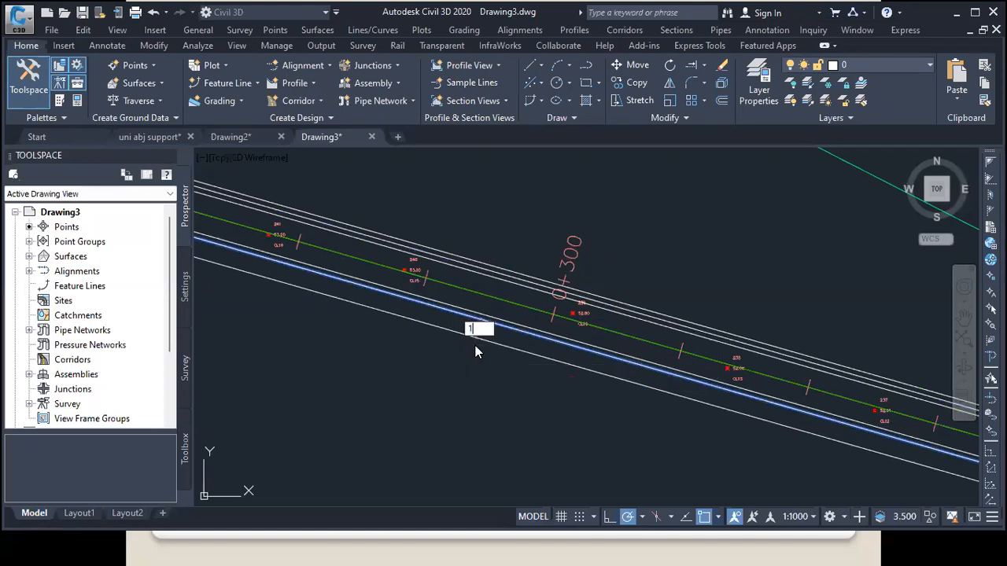
{"action": "key", "text": "Return"}
{"action": "scroll", "coordinate": [487, 332], "scroll_direction": "down", "scroll_amount": 4}
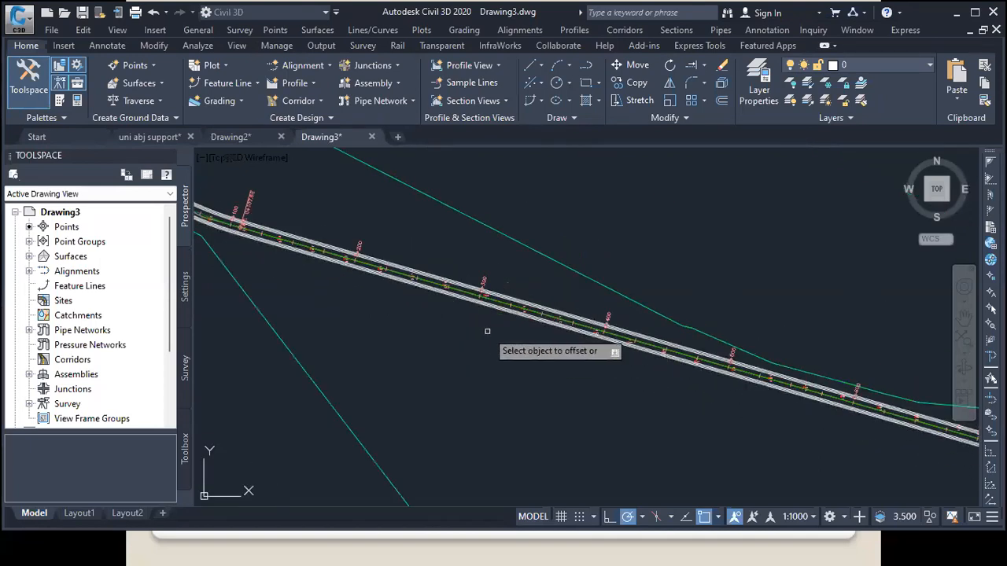
Step: Offset the centerline alignment inside the surface boundary by 25 m to both sides
{"action": "scroll", "coordinate": [472, 309], "scroll_direction": "down", "scroll_amount": 5}
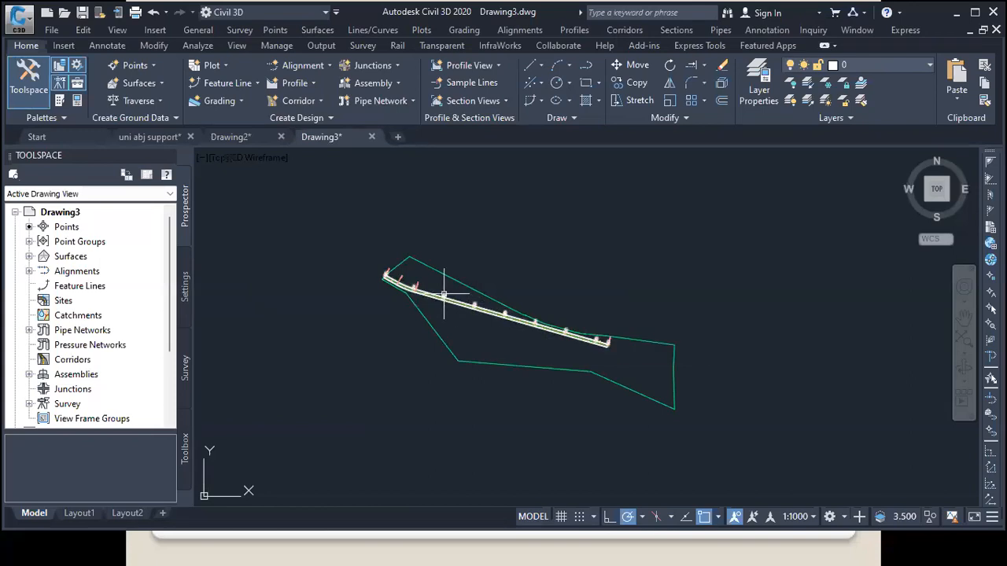
{"action": "scroll", "coordinate": [488, 286], "scroll_direction": "up", "scroll_amount": 4}
{"action": "scroll", "coordinate": [490, 297], "scroll_direction": "up", "scroll_amount": 2}
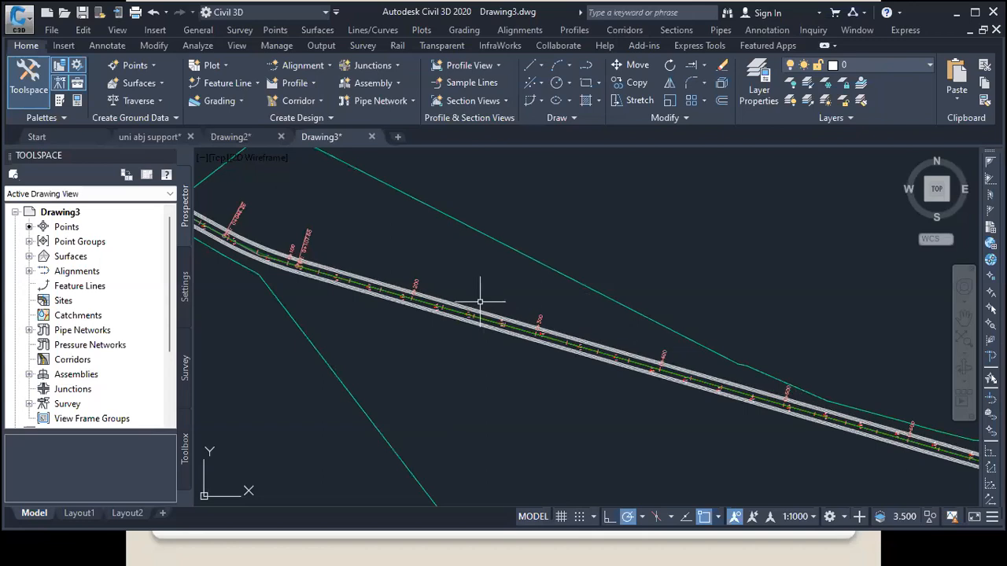
{"action": "type", "text": "o"}
{"action": "key", "text": "Return"}
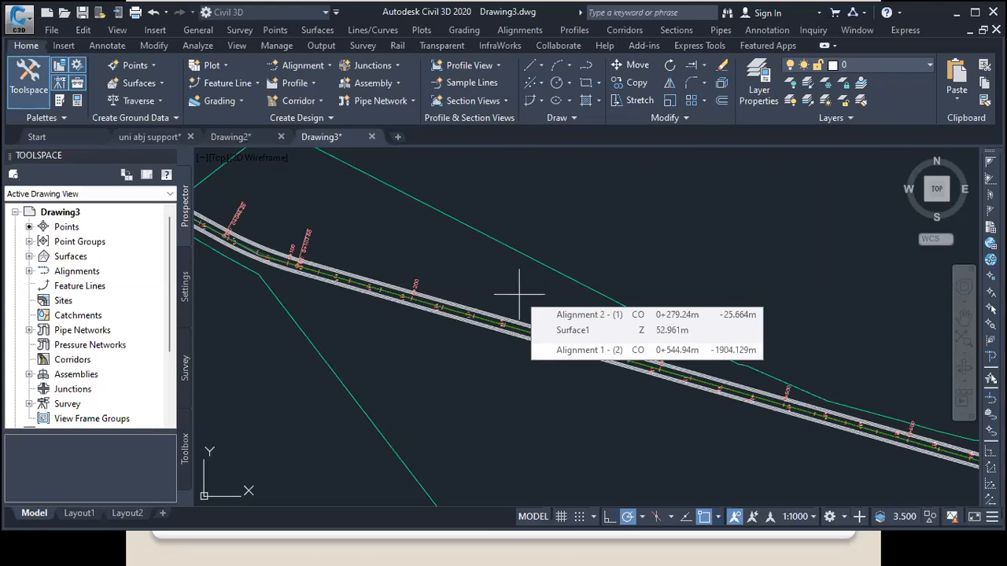
{"action": "type", "text": "25"}
{"action": "key", "text": "Return"}
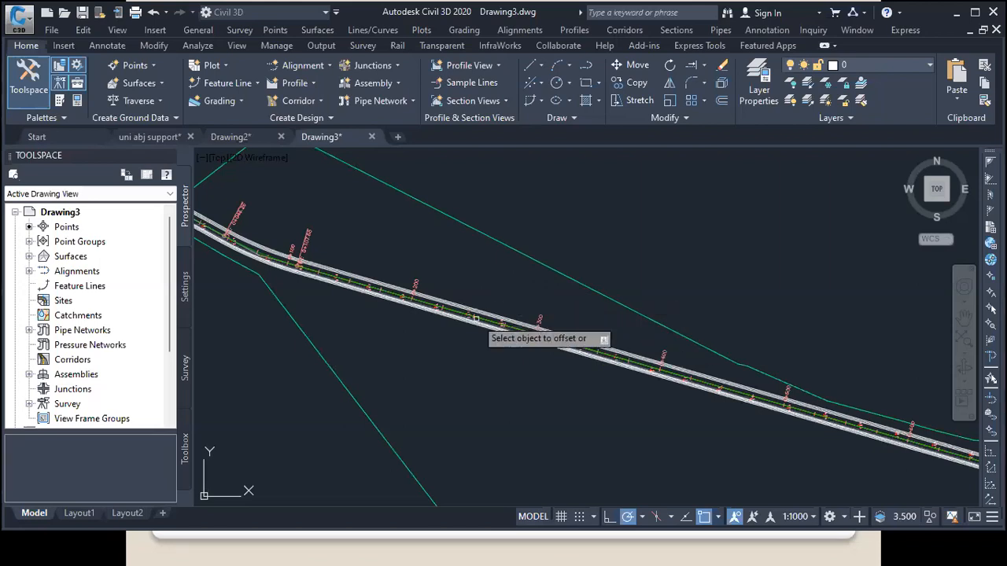
{"action": "scroll", "coordinate": [486, 317], "scroll_direction": "up", "scroll_amount": 2}
{"action": "left_click", "coordinate": [485, 317]}
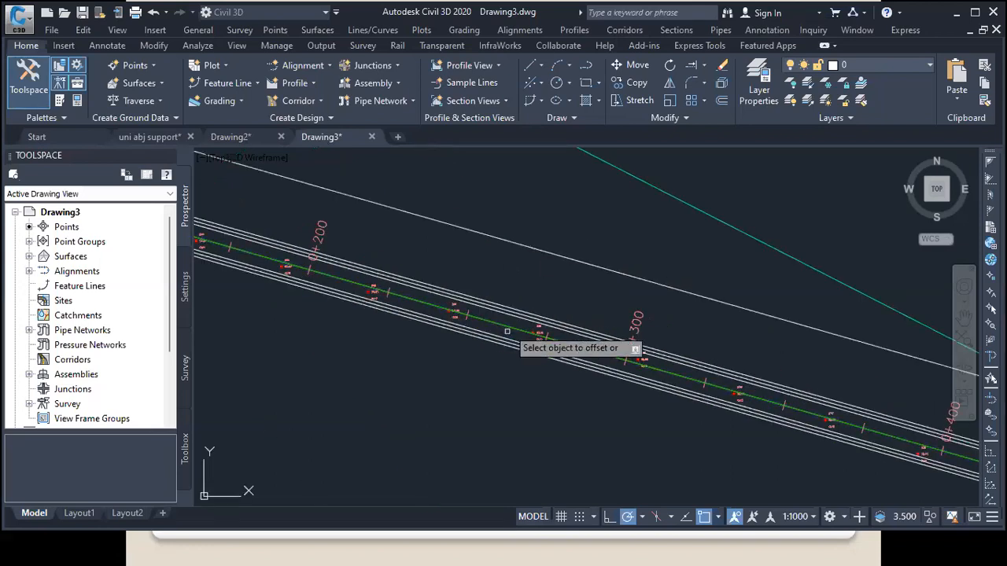
{"action": "left_click", "coordinate": [480, 386]}
{"action": "scroll", "coordinate": [504, 275], "scroll_direction": "down", "scroll_amount": 3}
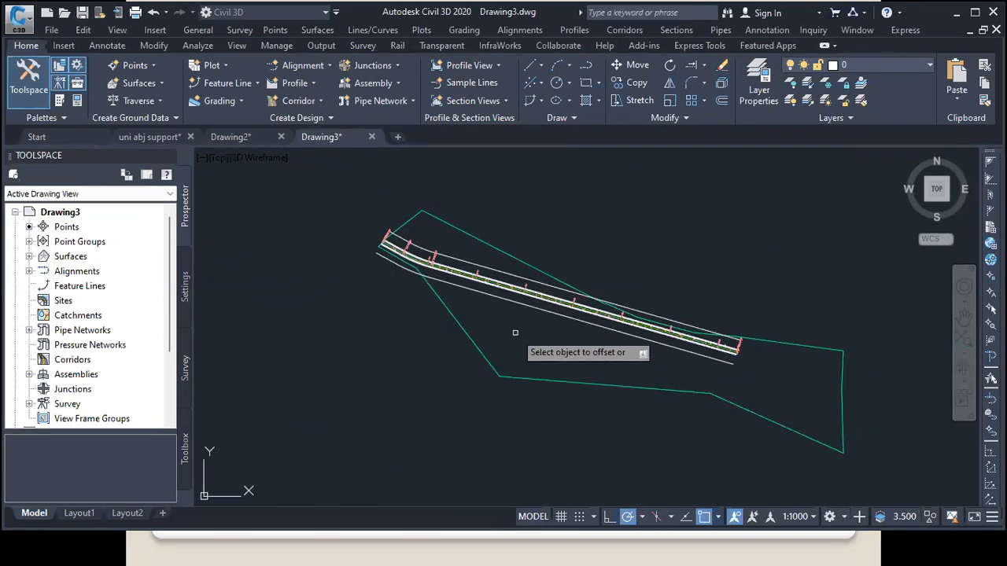
Step: Change the color of the two innermost offset lines flanking the centerline alignment to Blue
{"action": "scroll", "coordinate": [515, 329], "scroll_direction": "up", "scroll_amount": 1}
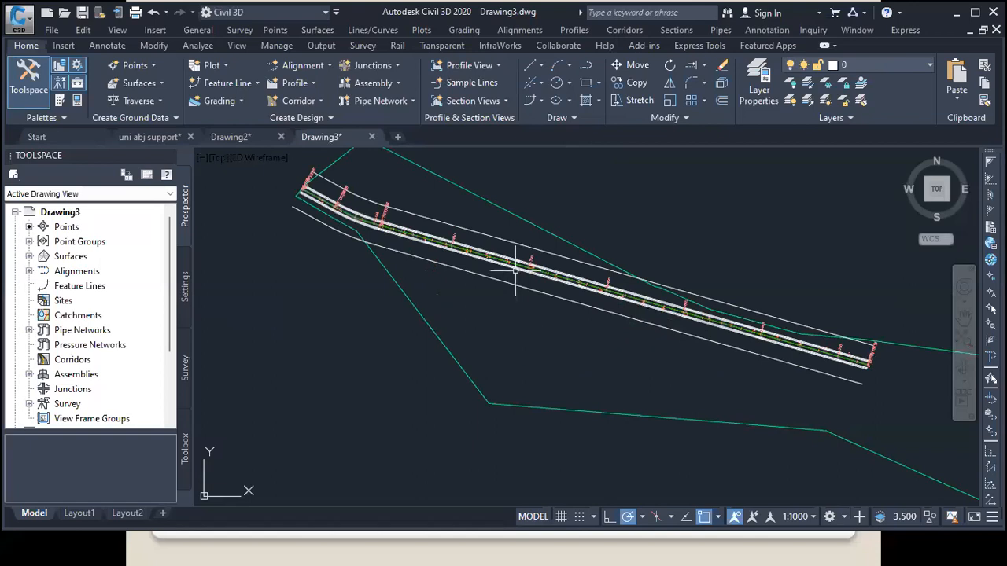
{"action": "scroll", "coordinate": [519, 252], "scroll_direction": "up", "scroll_amount": 2}
{"action": "scroll", "coordinate": [469, 267], "scroll_direction": "down", "scroll_amount": 3}
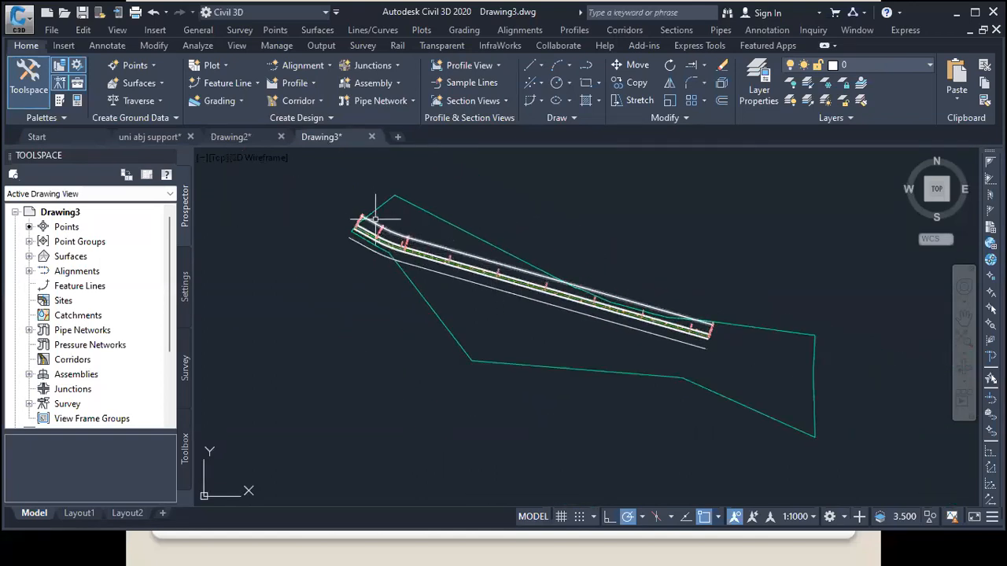
{"action": "scroll", "coordinate": [351, 203], "scroll_direction": "up", "scroll_amount": 2}
{"action": "scroll", "coordinate": [352, 203], "scroll_direction": "down", "scroll_amount": 2}
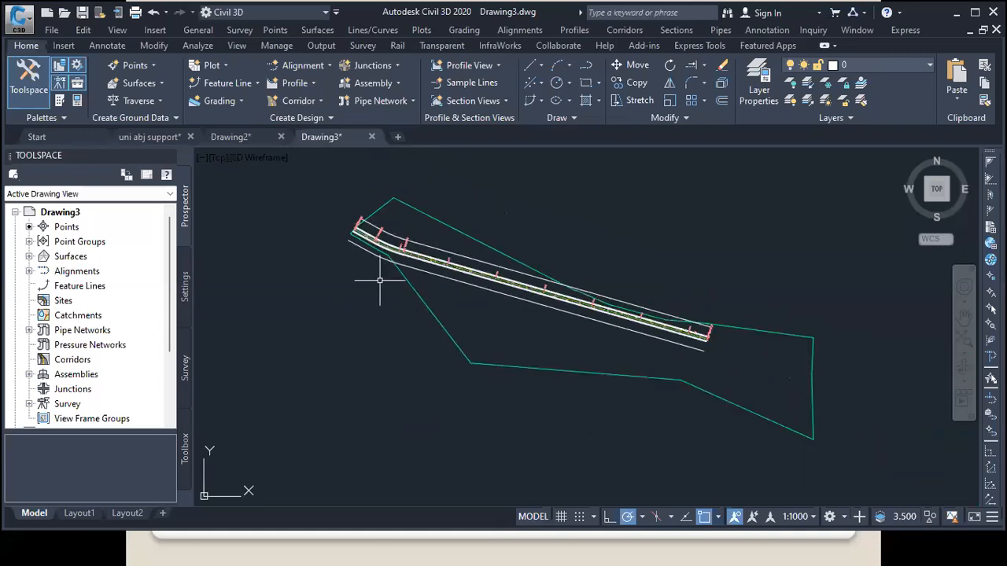
{"action": "scroll", "coordinate": [521, 303], "scroll_direction": "up", "scroll_amount": 5}
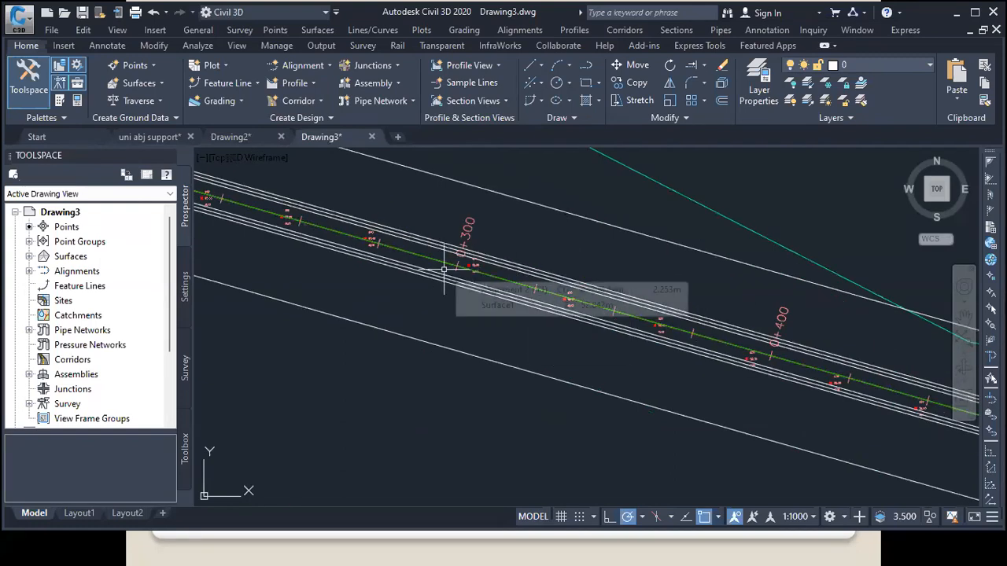
{"action": "scroll", "coordinate": [520, 275], "scroll_direction": "up", "scroll_amount": 2}
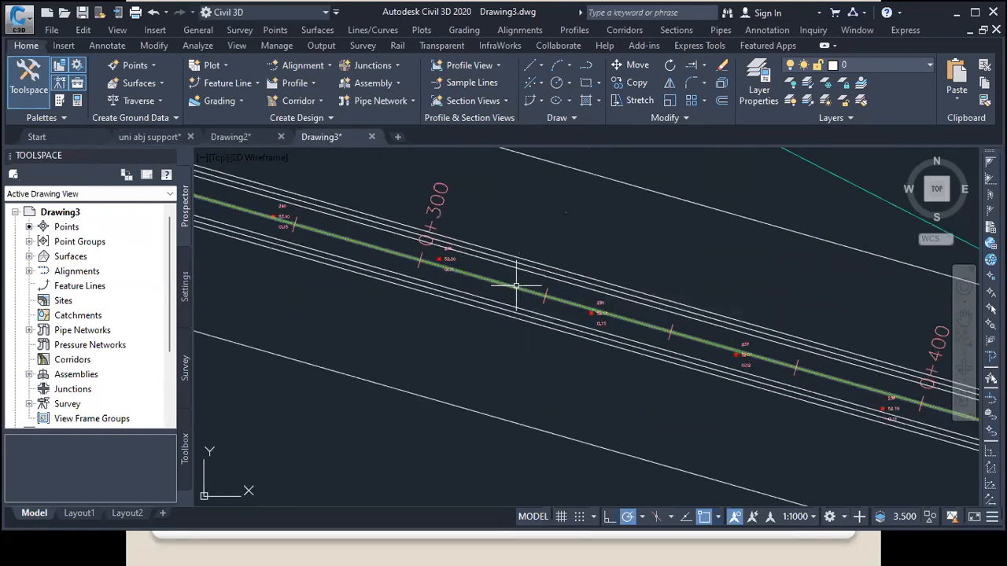
{"action": "scroll", "coordinate": [516, 267], "scroll_direction": "up", "scroll_amount": 2}
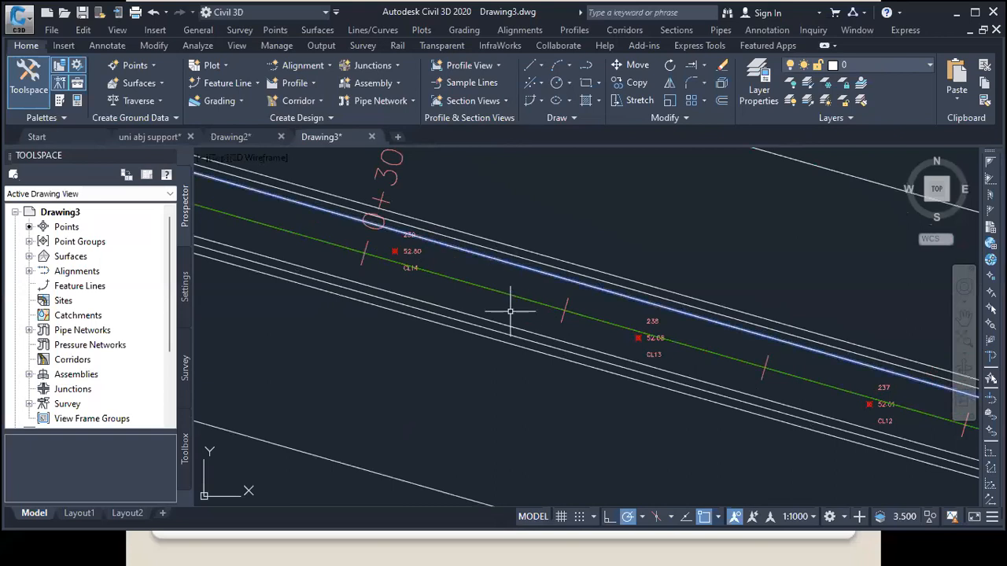
{"action": "right_click", "coordinate": [515, 211]}
{"action": "left_click", "coordinate": [553, 330]}
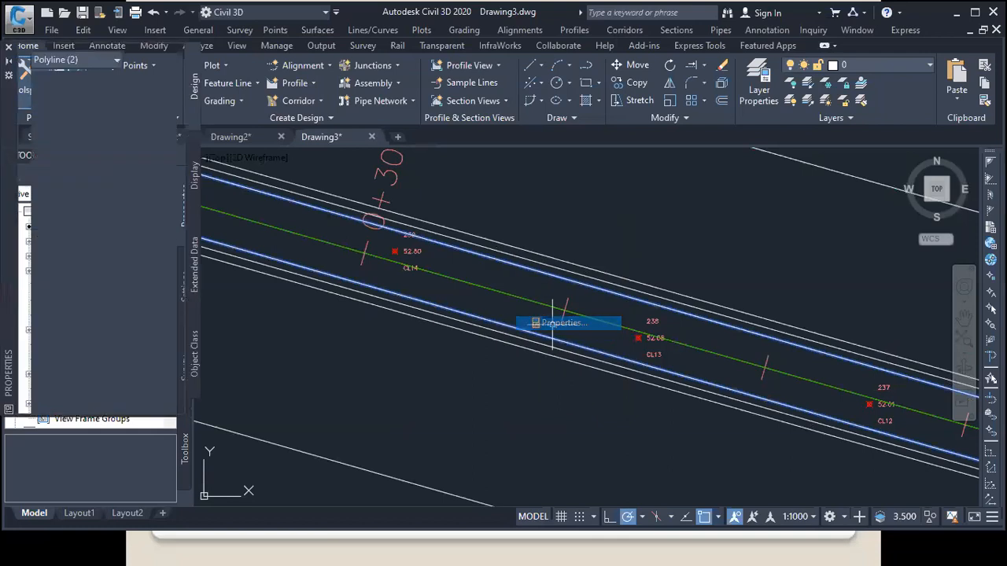
{"action": "left_click", "coordinate": [162, 94]}
{"action": "left_click", "coordinate": [167, 92]}
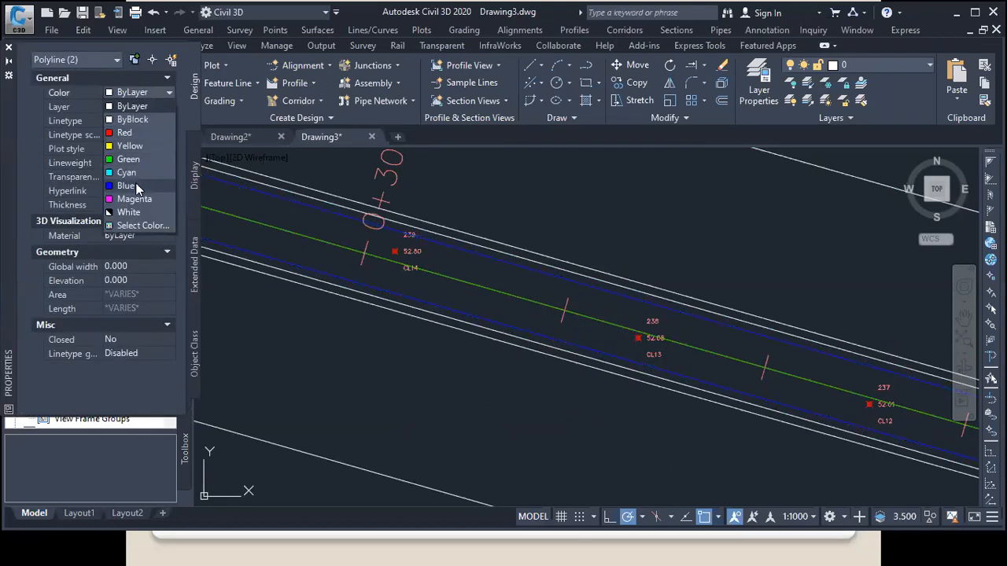
{"action": "left_click", "coordinate": [135, 184]}
{"action": "left_click", "coordinate": [8, 47]}
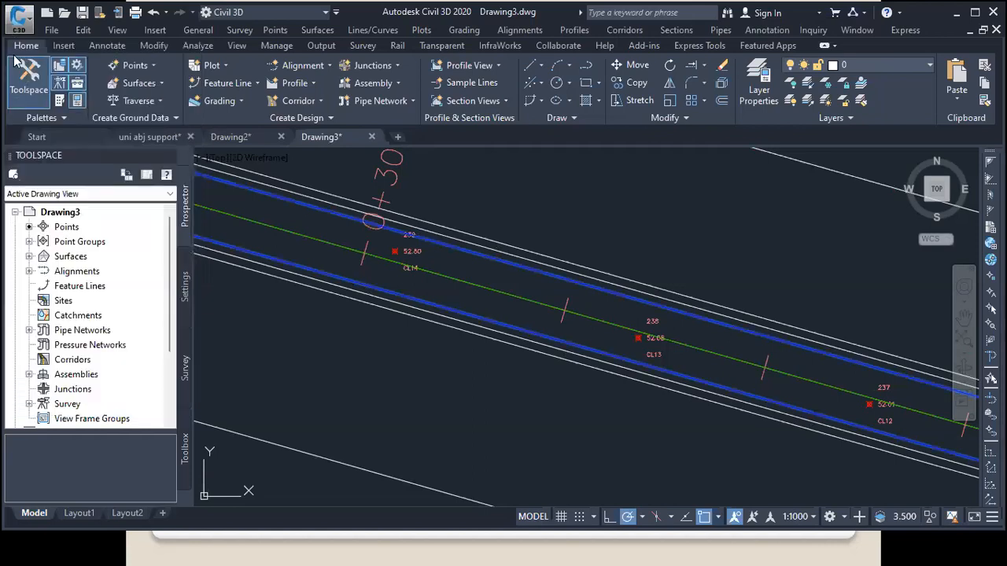
{"action": "key", "text": "Escape"}
Step: Change the color of the second offset line on each side of the centerline to Yellow
{"action": "scroll", "coordinate": [461, 265], "scroll_direction": "down", "scroll_amount": 1}
{"action": "scroll", "coordinate": [461, 265], "scroll_direction": "up", "scroll_amount": 1}
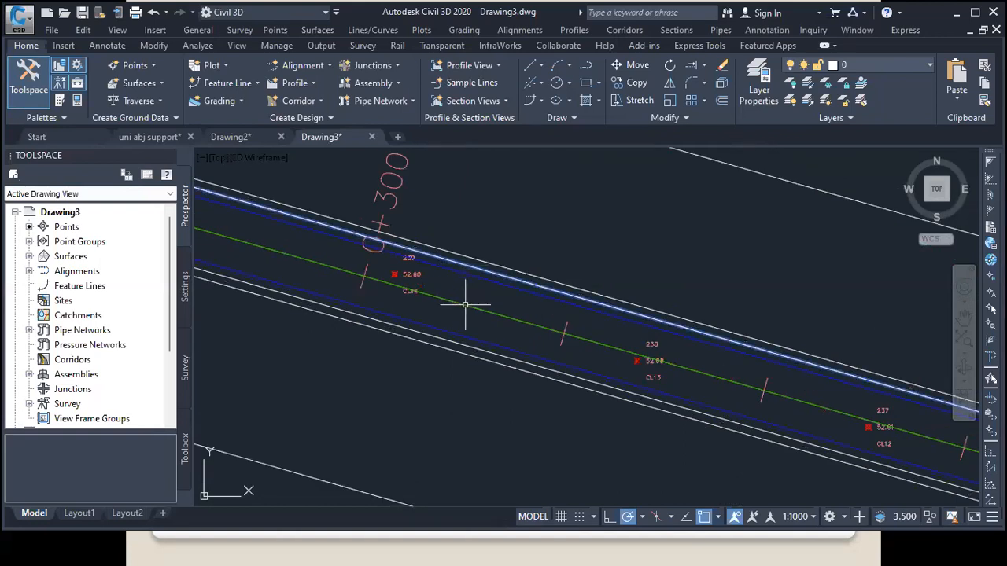
{"action": "left_click", "coordinate": [464, 343]}
{"action": "right_click", "coordinate": [479, 199]}
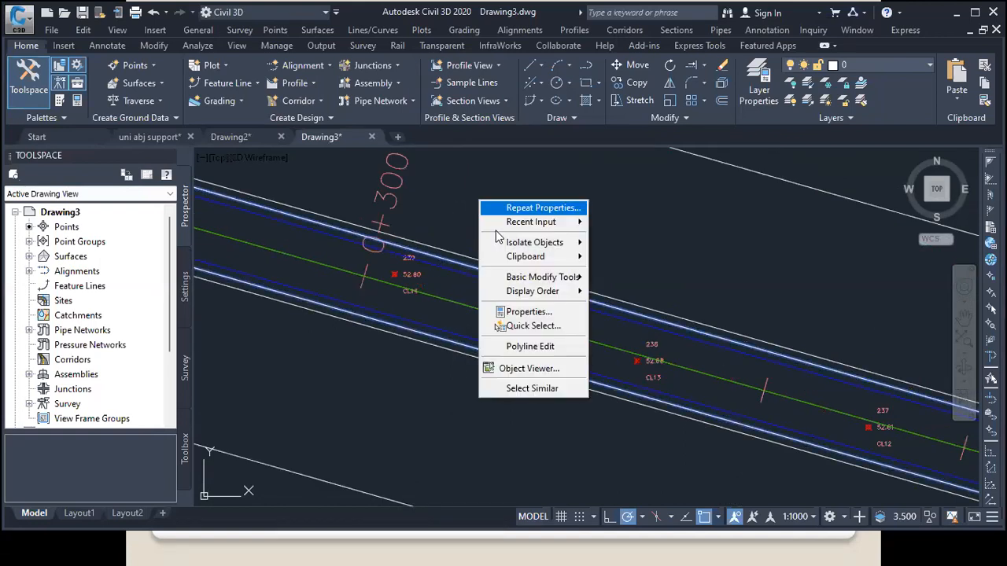
{"action": "left_click", "coordinate": [523, 312]}
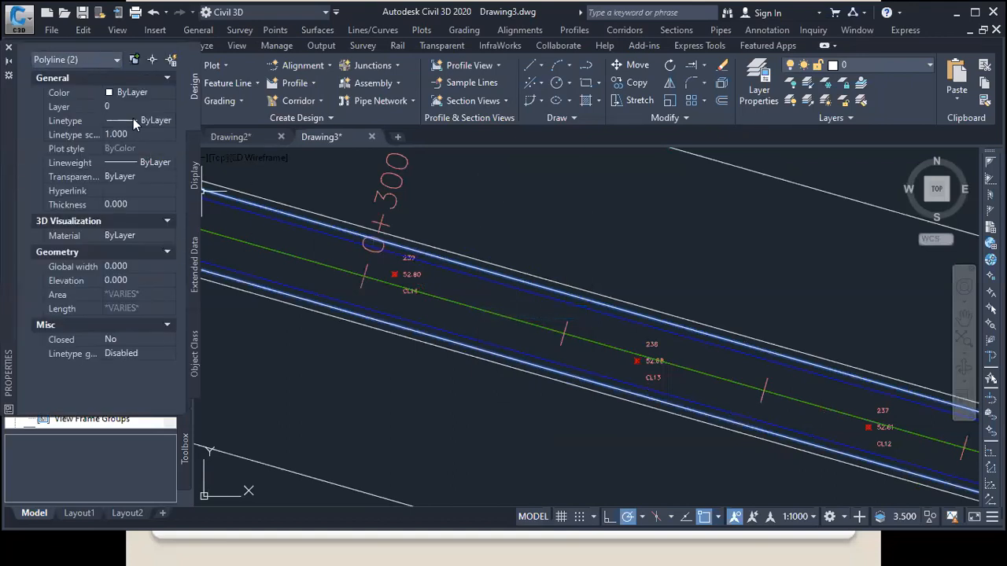
{"action": "left_click", "coordinate": [161, 96]}
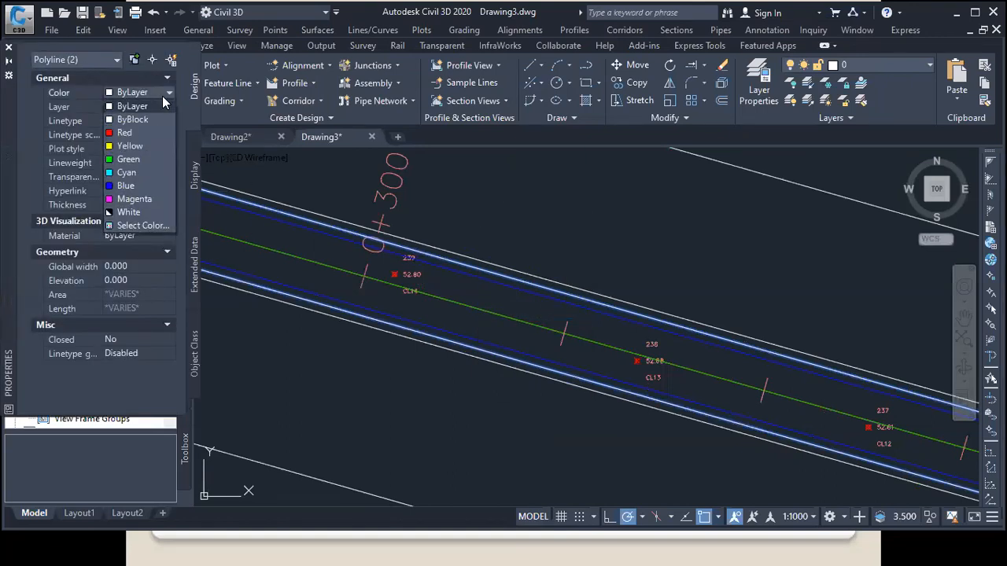
{"action": "left_click", "coordinate": [140, 144]}
{"action": "left_click", "coordinate": [7, 52]}
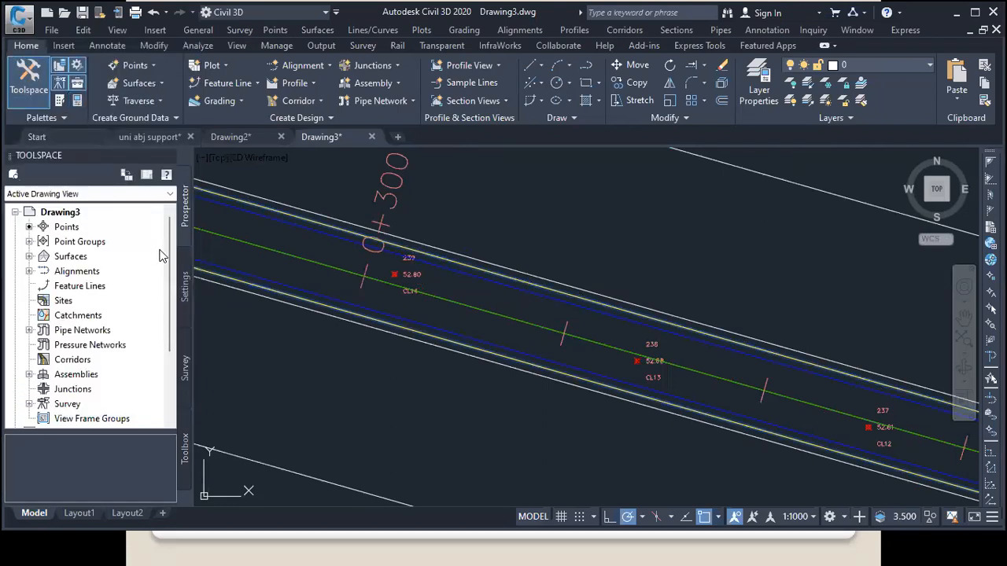
Step: Assign the CENTER2 linetype to the outermost offset line on each side of the alignment
{"action": "scroll", "coordinate": [460, 246], "scroll_direction": "down", "scroll_amount": 5}
{"action": "scroll", "coordinate": [464, 250], "scroll_direction": "up", "scroll_amount": 5}
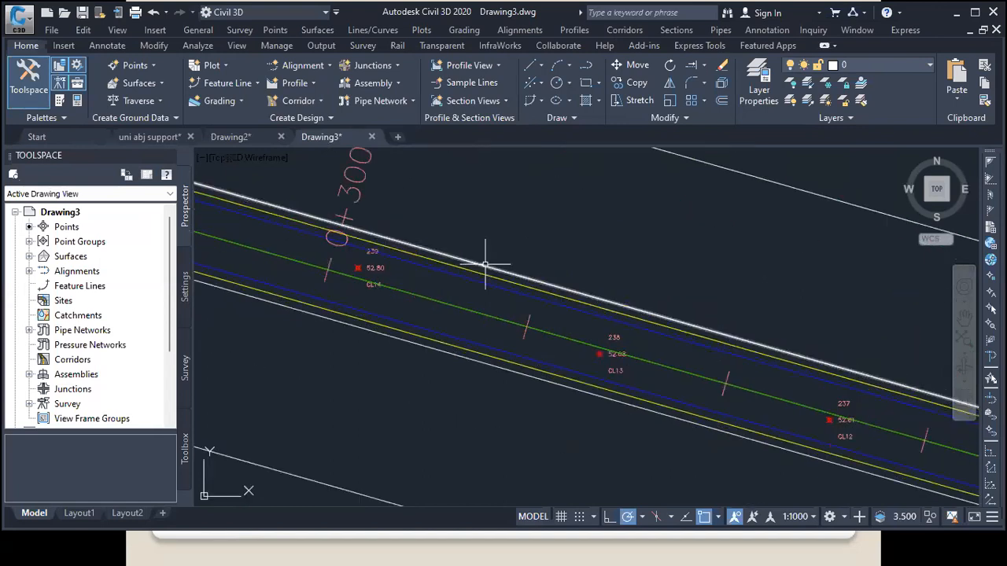
{"action": "scroll", "coordinate": [476, 315], "scroll_direction": "down", "scroll_amount": 5}
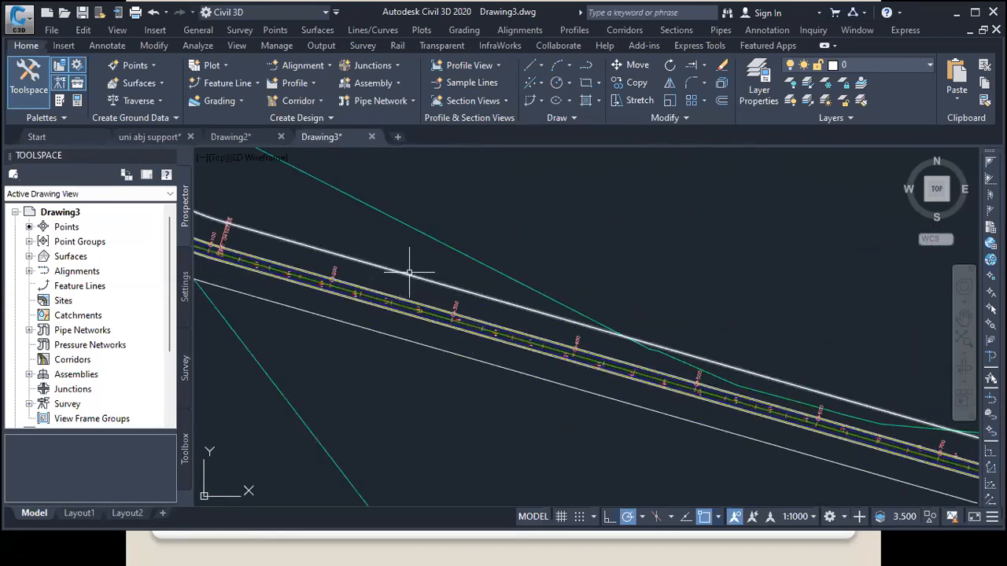
{"action": "left_click", "coordinate": [409, 275]}
{"action": "left_click", "coordinate": [408, 340]}
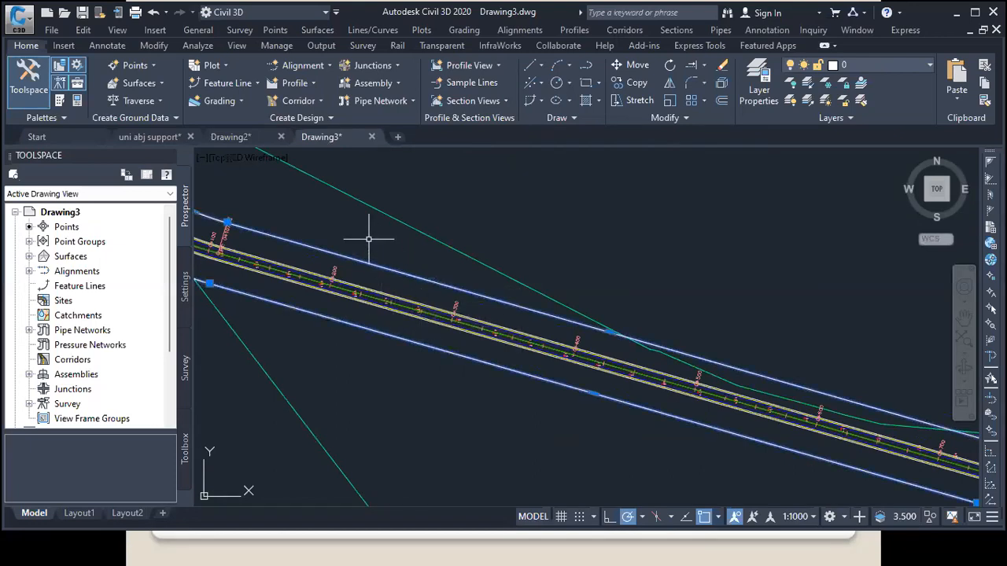
{"action": "right_click", "coordinate": [319, 218]}
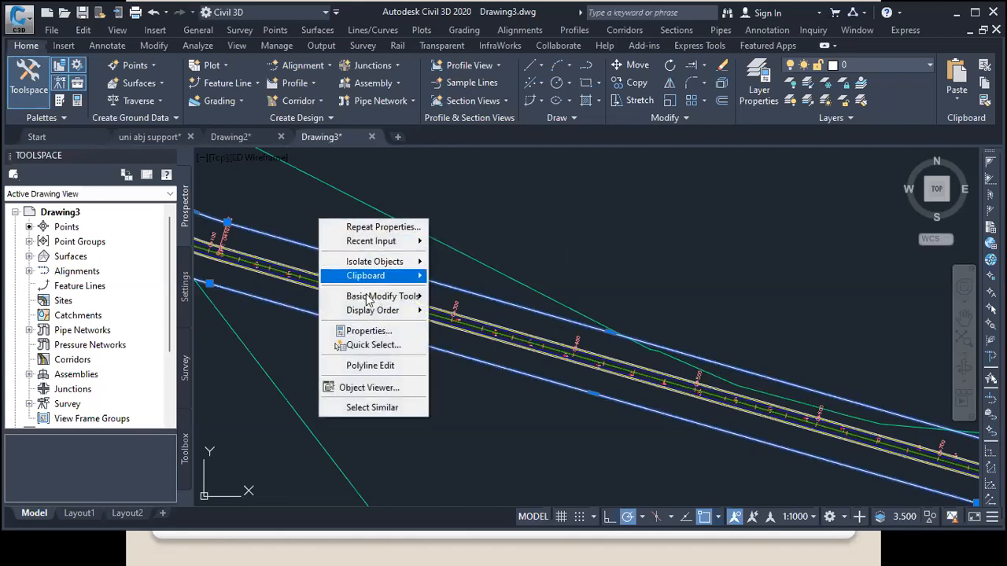
{"action": "left_click", "coordinate": [368, 332]}
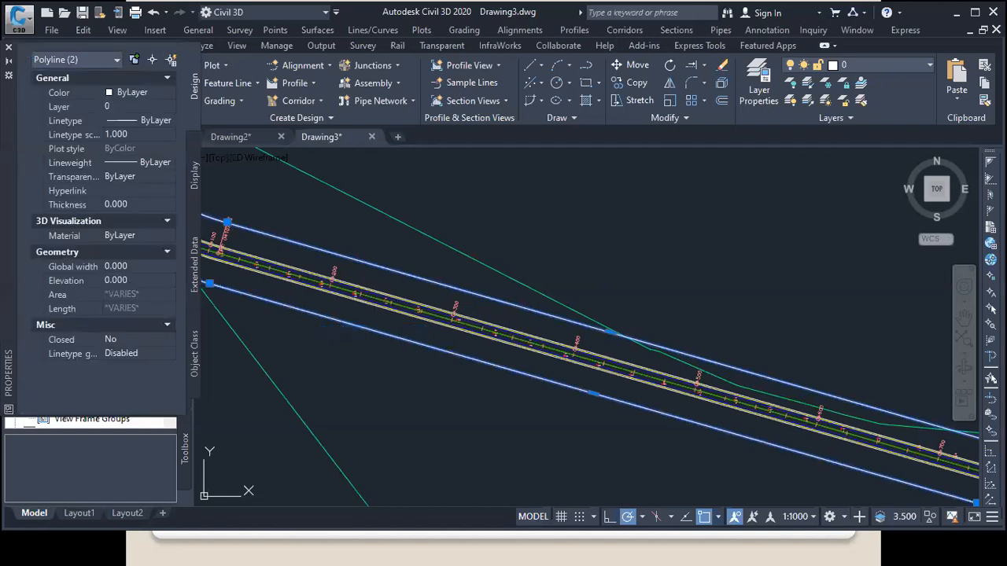
{"action": "left_click", "coordinate": [160, 122]}
{"action": "left_click", "coordinate": [161, 121]}
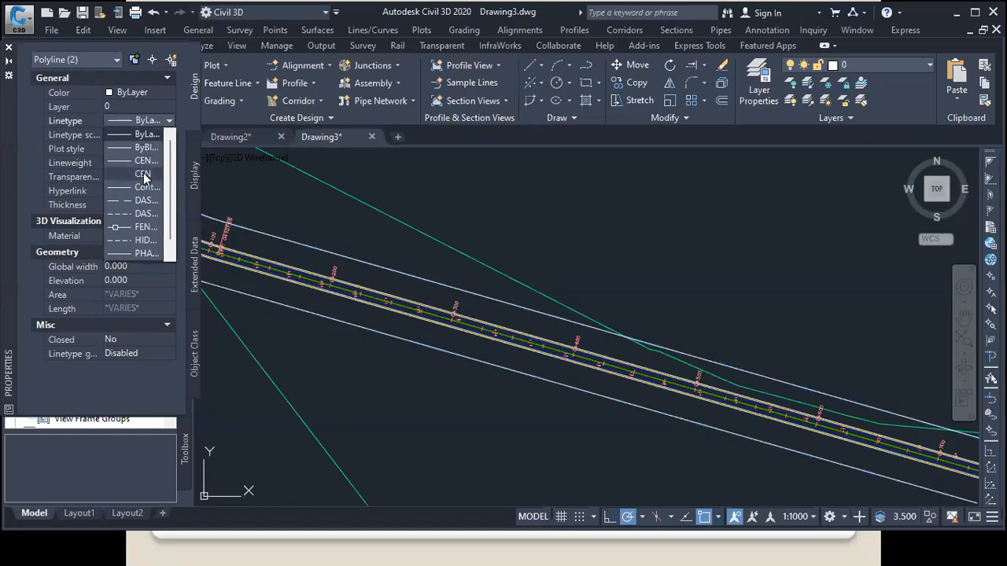
{"action": "left_click", "coordinate": [143, 173]}
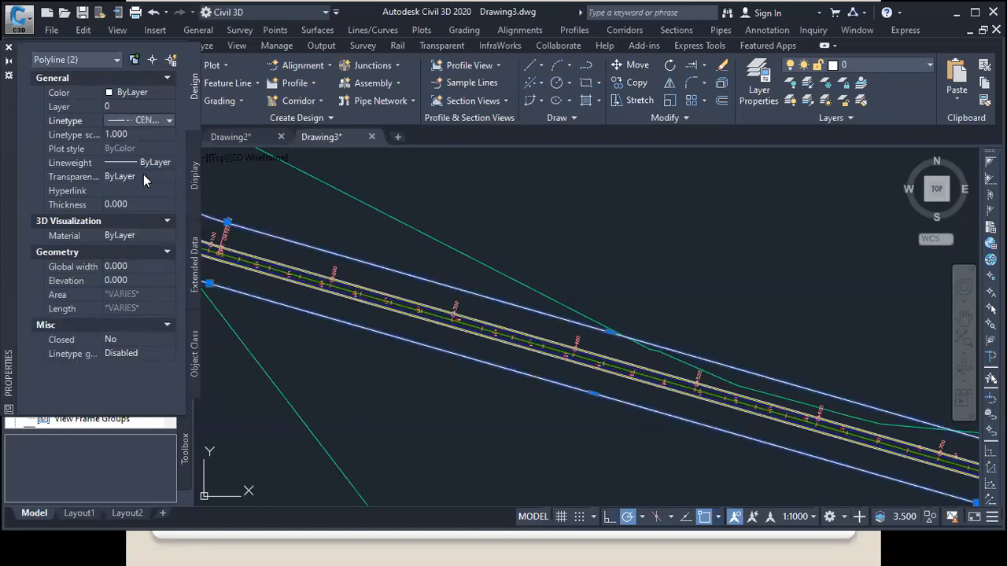
Step: Set the linetype scale of the two outermost offset lines to 20
{"action": "left_click", "coordinate": [128, 135]}
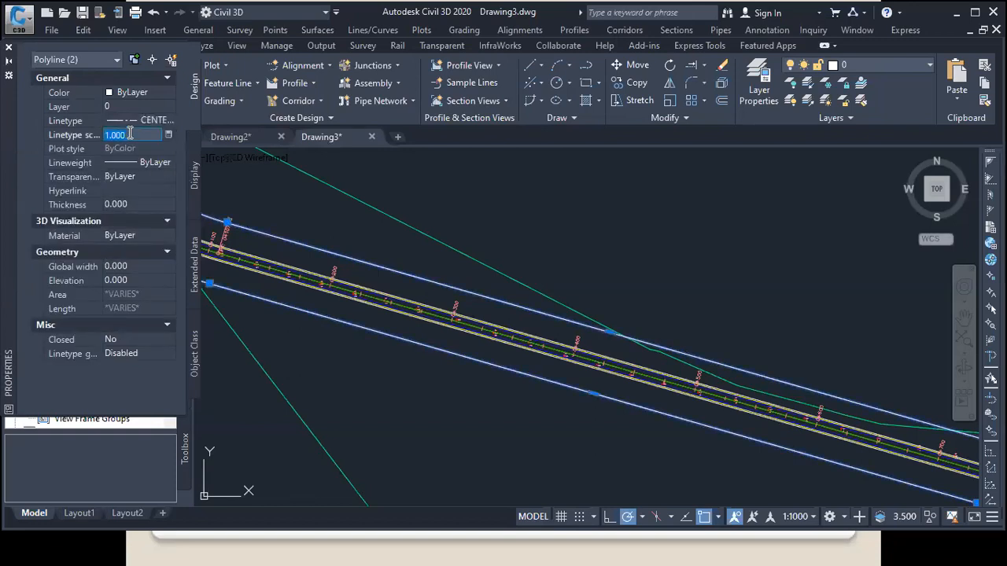
{"action": "type", "text": "20"}
{"action": "key", "text": "Return"}
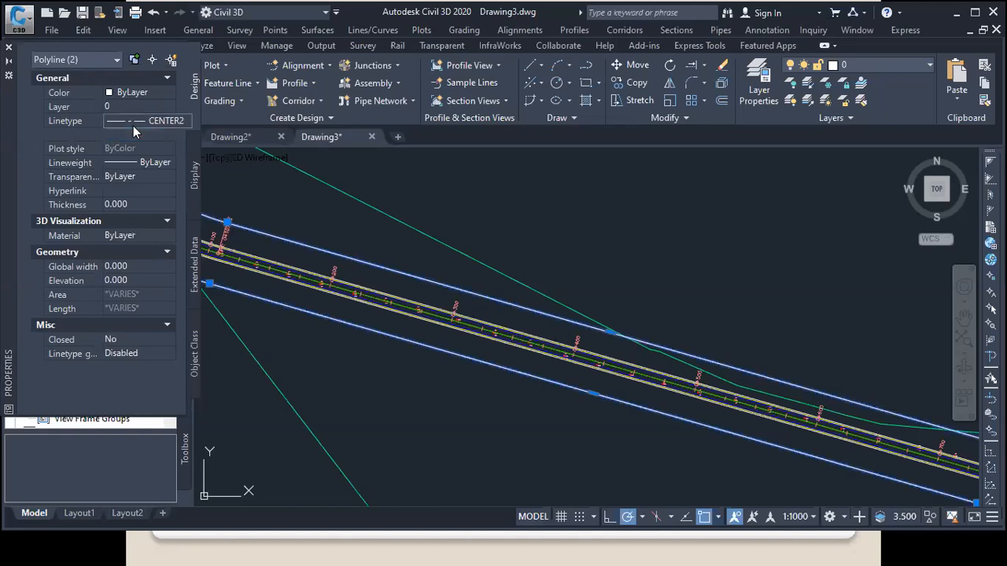
{"action": "left_click", "coordinate": [9, 47]}
{"action": "scroll", "coordinate": [420, 231], "scroll_direction": "down", "scroll_amount": 5}
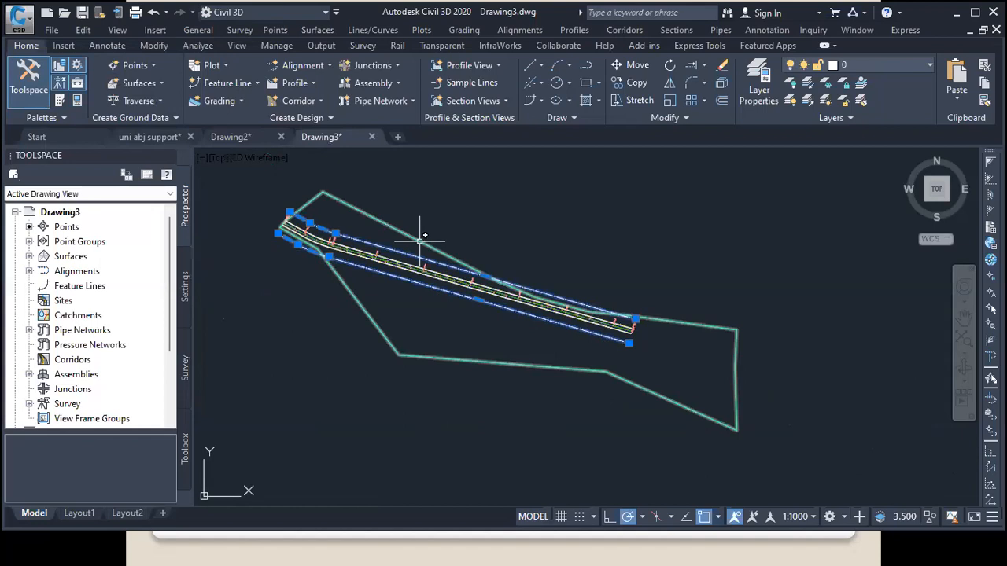
{"action": "scroll", "coordinate": [342, 240], "scroll_direction": "up", "scroll_amount": 5}
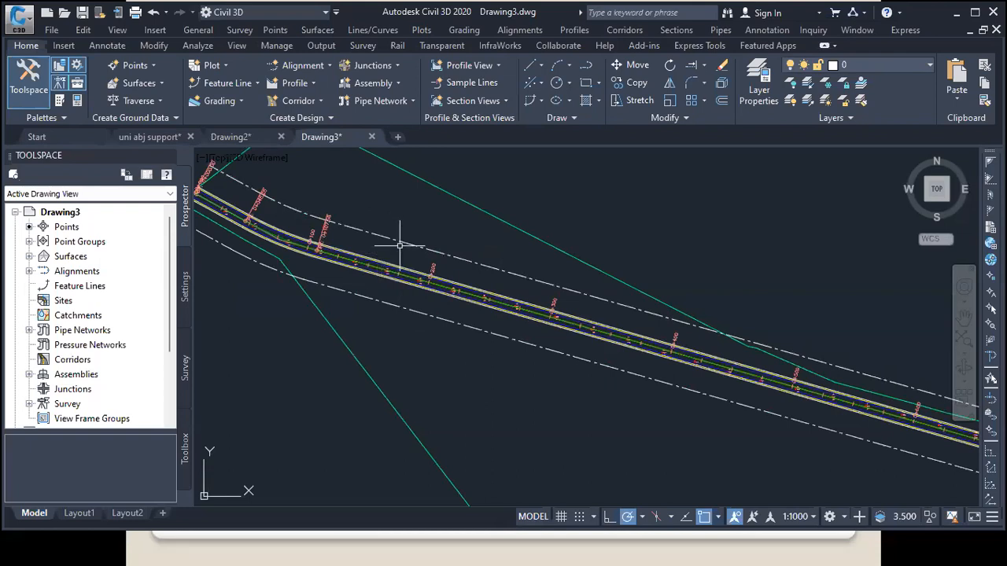
Step: Examine the offset lines on both sides of the road and the details of the centerline alignment between chainages 0+200 and 0+300
{"action": "scroll", "coordinate": [382, 256], "scroll_direction": "up", "scroll_amount": 4}
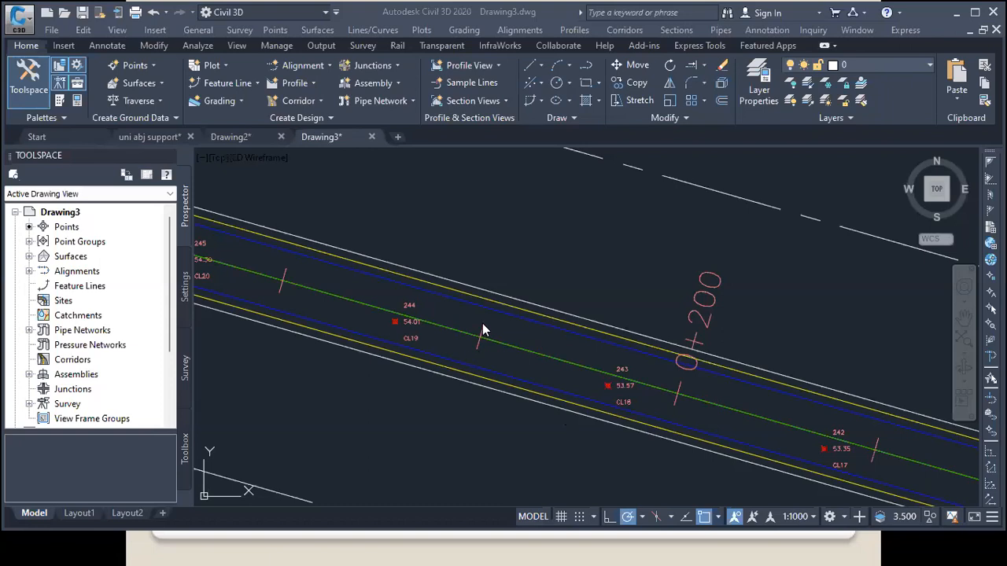
{"action": "scroll", "coordinate": [496, 248], "scroll_direction": "down", "scroll_amount": 5}
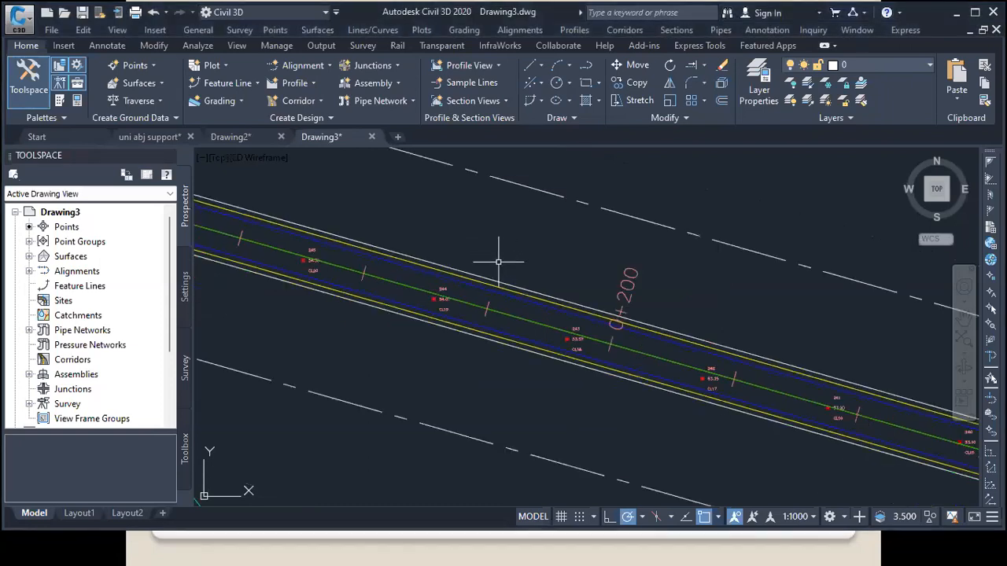
{"action": "scroll", "coordinate": [407, 271], "scroll_direction": "up", "scroll_amount": 5}
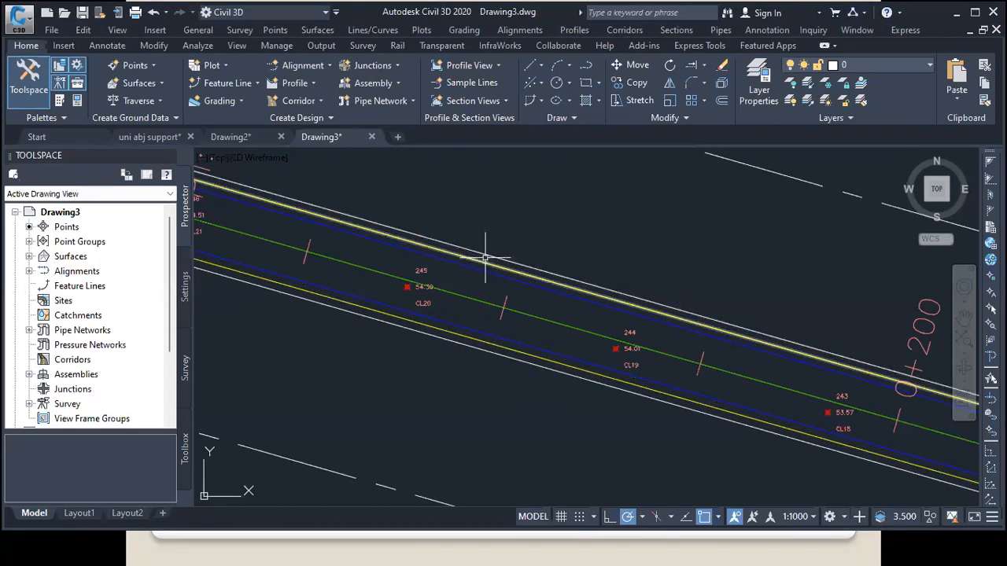
{"action": "scroll", "coordinate": [499, 288], "scroll_direction": "down", "scroll_amount": 4}
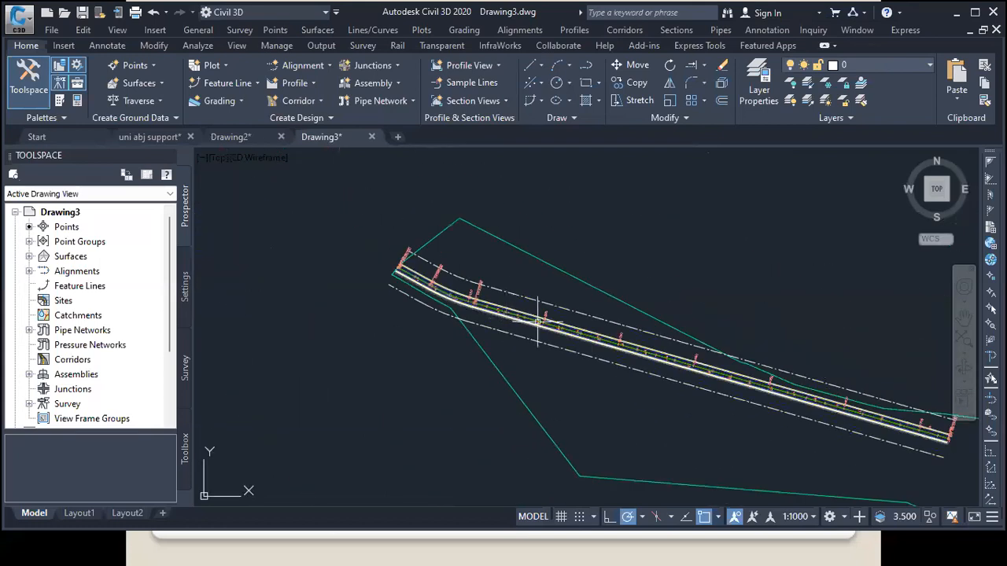
{"action": "scroll", "coordinate": [539, 321], "scroll_direction": "up", "scroll_amount": 3}
{"action": "scroll", "coordinate": [400, 308], "scroll_direction": "down", "scroll_amount": 2}
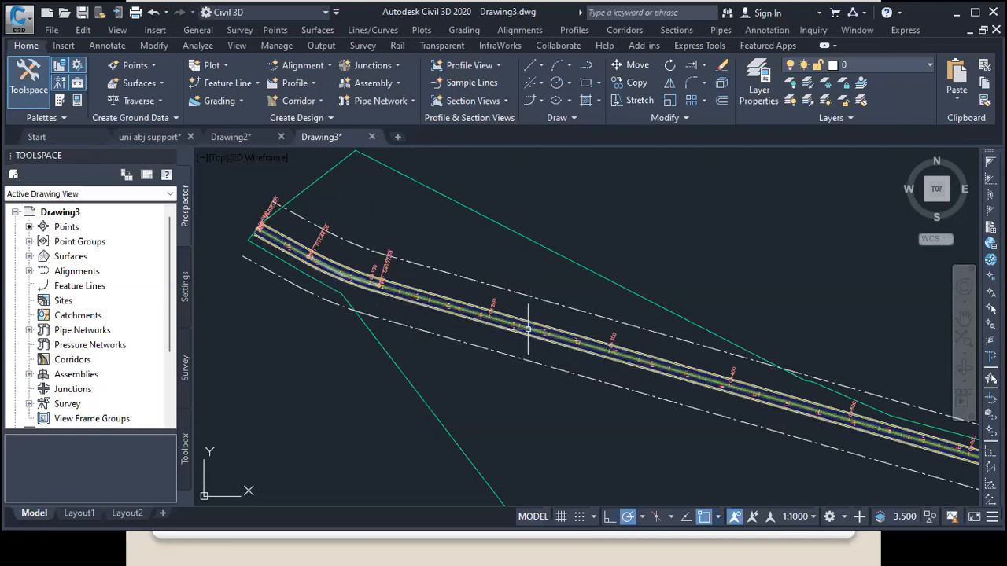
{"action": "scroll", "coordinate": [528, 321], "scroll_direction": "up", "scroll_amount": 3}
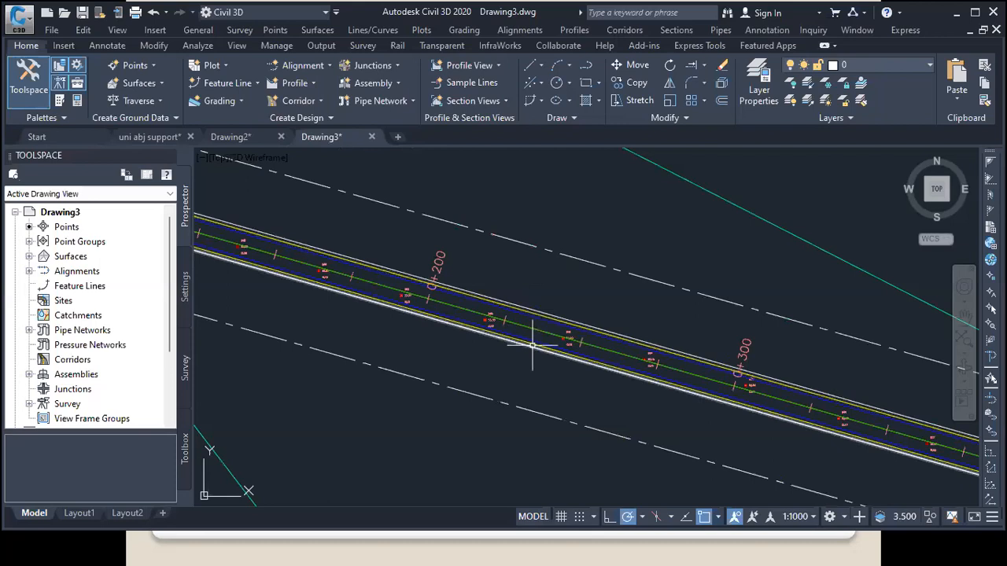
{"action": "scroll", "coordinate": [530, 317], "scroll_direction": "up", "scroll_amount": 4}
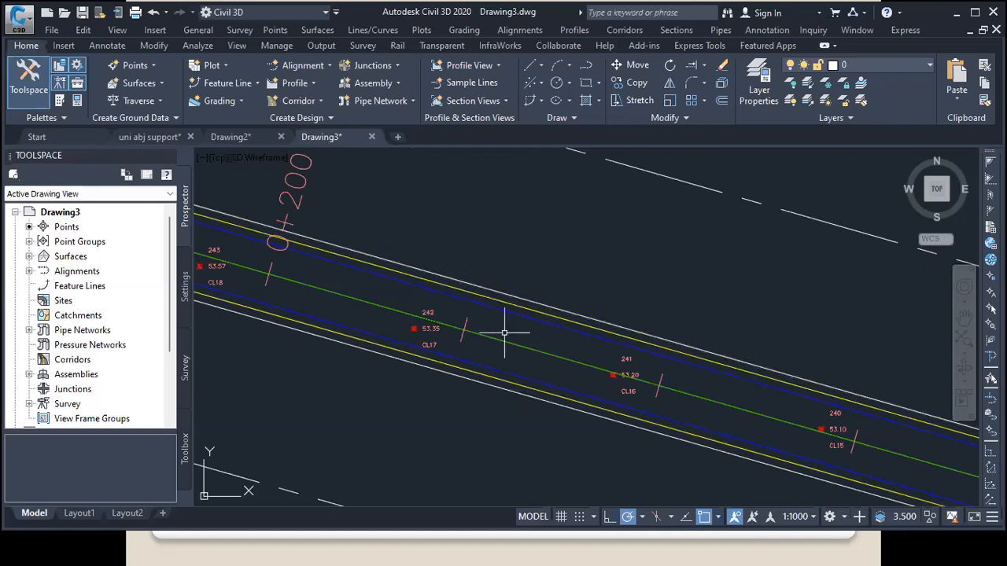
{"action": "scroll", "coordinate": [502, 333], "scroll_direction": "down", "scroll_amount": 4}
{"action": "mouse_move", "coordinate": [502, 333]}
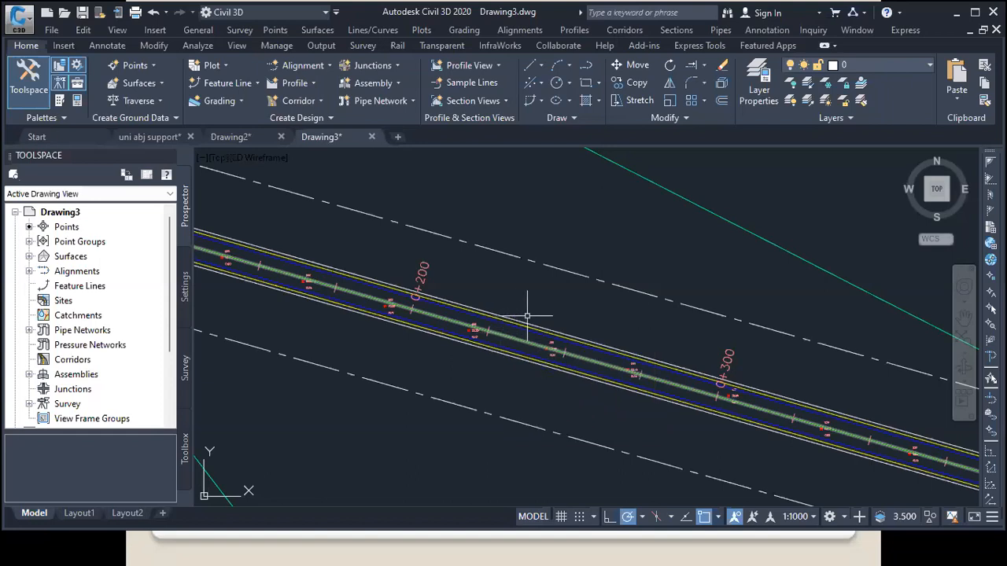
{"action": "mouse_move", "coordinate": [528, 343]}
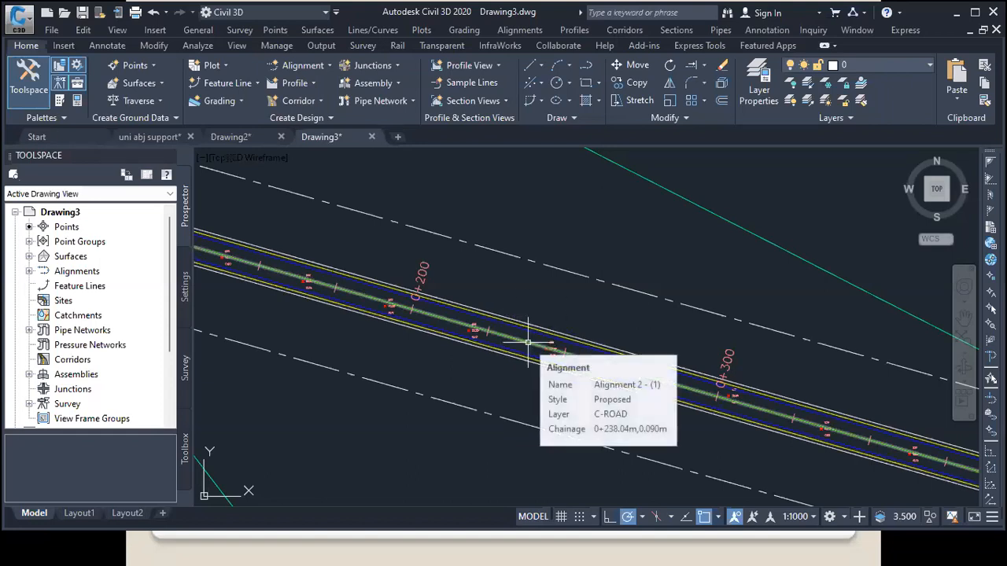
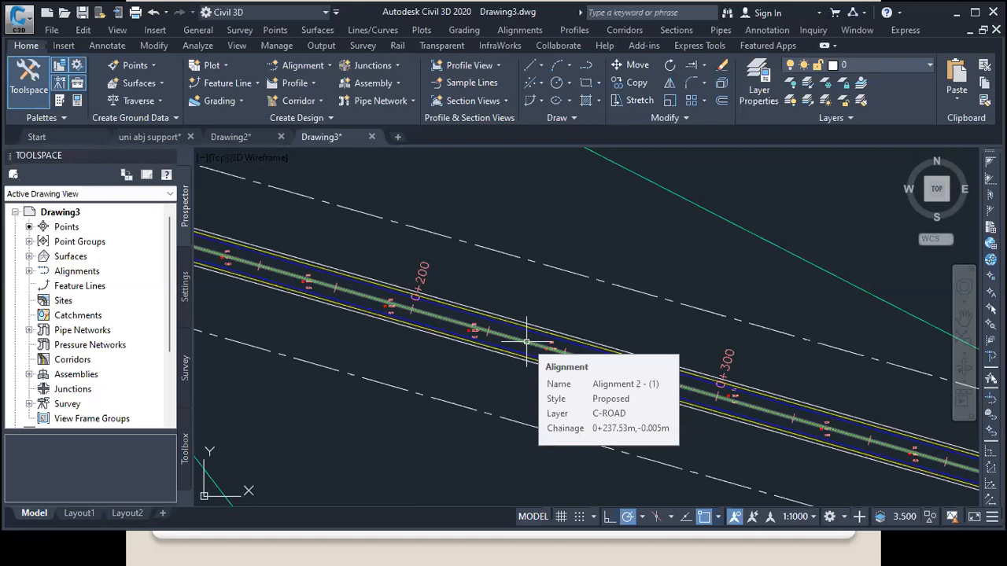
Step: Save a copy of the drawing on the Desktop under the name Drawing 4
{"action": "scroll", "coordinate": [499, 299], "scroll_direction": "down", "scroll_amount": 5}
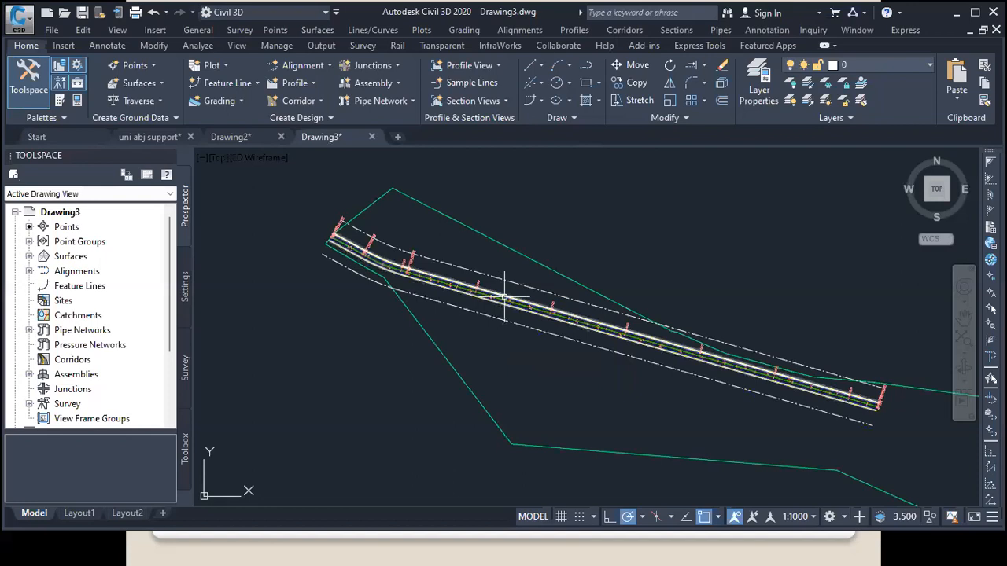
{"action": "scroll", "coordinate": [503, 294], "scroll_direction": "up", "scroll_amount": 5}
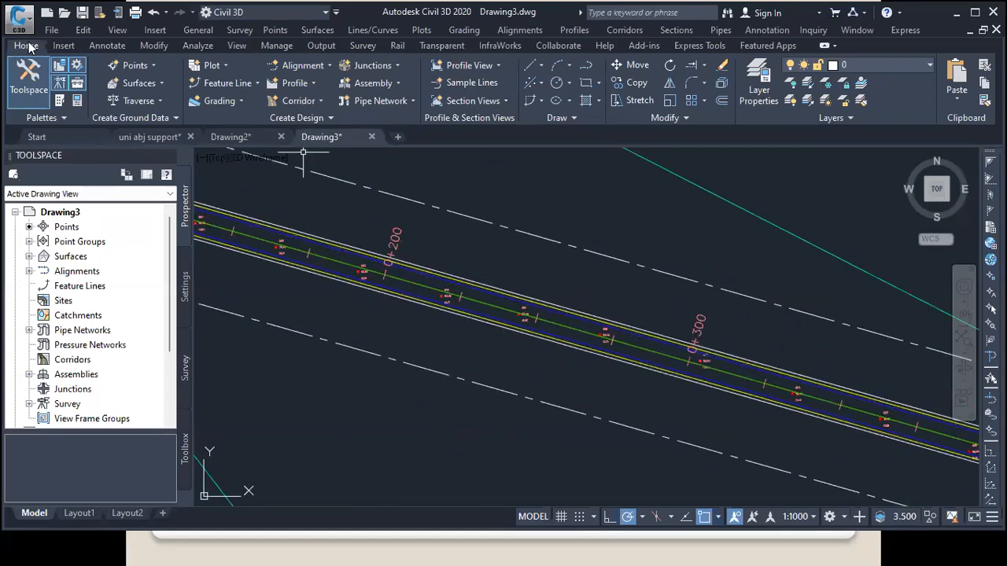
{"action": "left_click", "coordinate": [18, 17]}
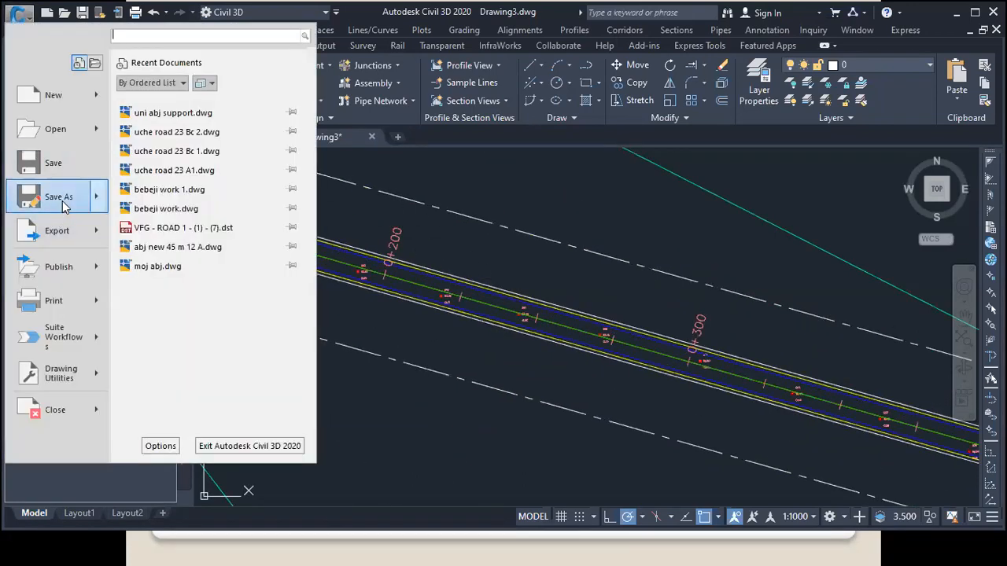
{"action": "left_click", "coordinate": [59, 197]}
{"action": "left_click", "coordinate": [312, 234]}
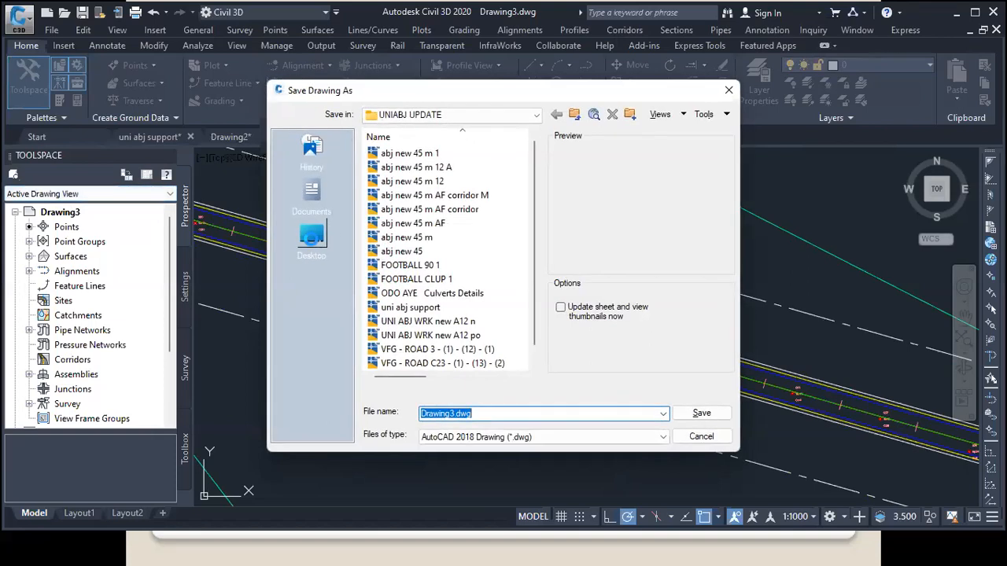
{"action": "left_click", "coordinate": [446, 414]}
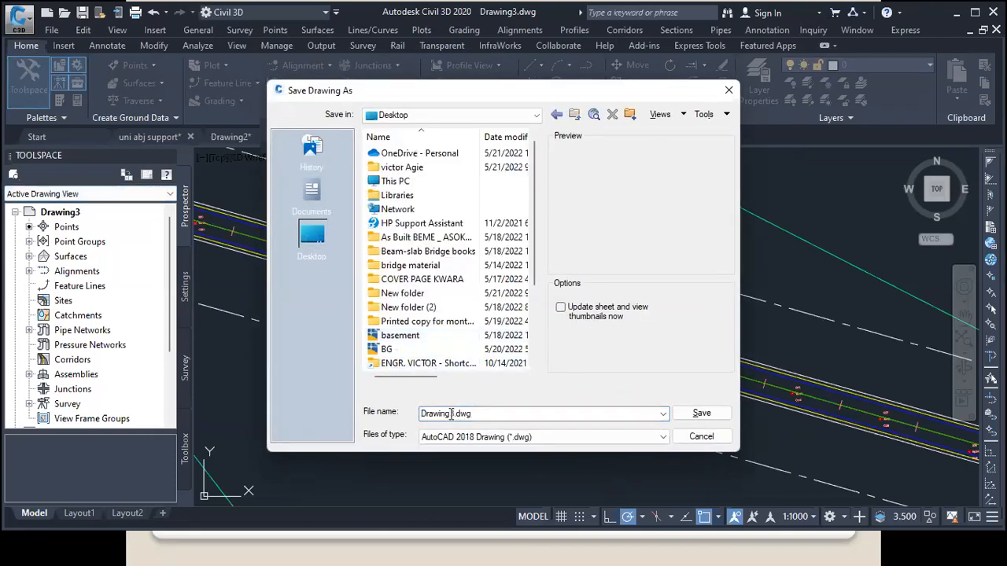
{"action": "double_click", "coordinate": [479, 415]}
{"action": "left_click", "coordinate": [478, 415]}
{"action": "key", "text": "BackSpace"}
{"action": "key", "text": "BackSpace"}
{"action": "key", "text": "BackSpace"}
{"action": "key", "text": "BackSpace"}
{"action": "key", "text": "BackSpace"}
{"action": "type", "text": "4"}
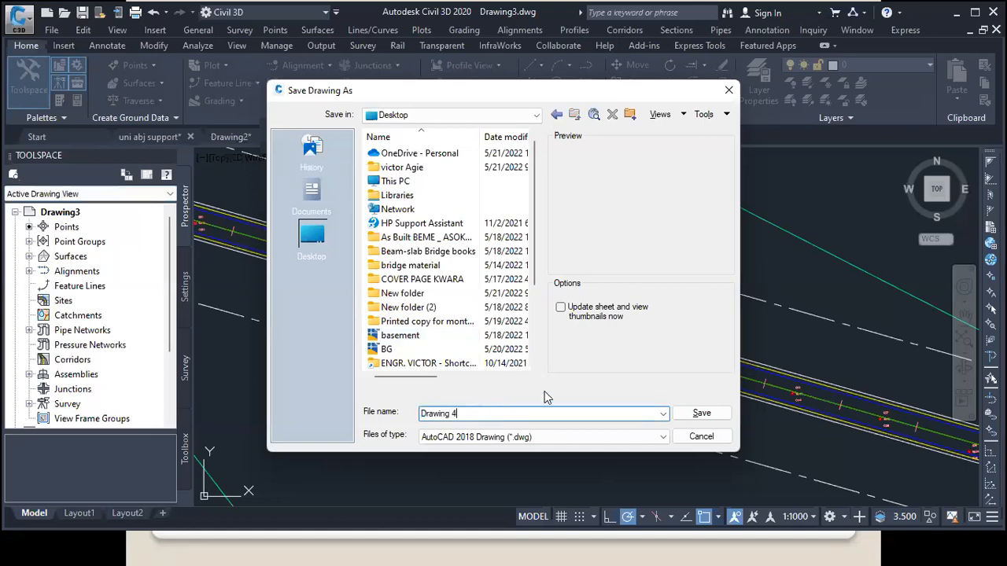
{"action": "left_click", "coordinate": [693, 414]}
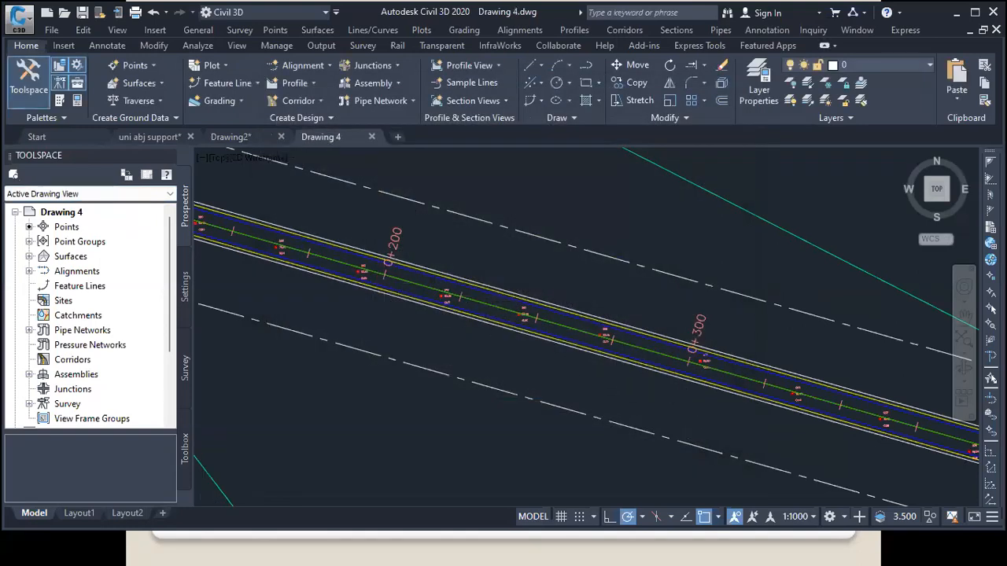
Step: Delete the three solid offset lines on each side of the centerline alignment
{"action": "scroll", "coordinate": [449, 292], "scroll_direction": "down", "scroll_amount": 7}
{"action": "scroll", "coordinate": [472, 297], "scroll_direction": "up", "scroll_amount": 9}
{"action": "scroll", "coordinate": [465, 307], "scroll_direction": "down", "scroll_amount": 1}
{"action": "scroll", "coordinate": [465, 307], "scroll_direction": "up", "scroll_amount": 1}
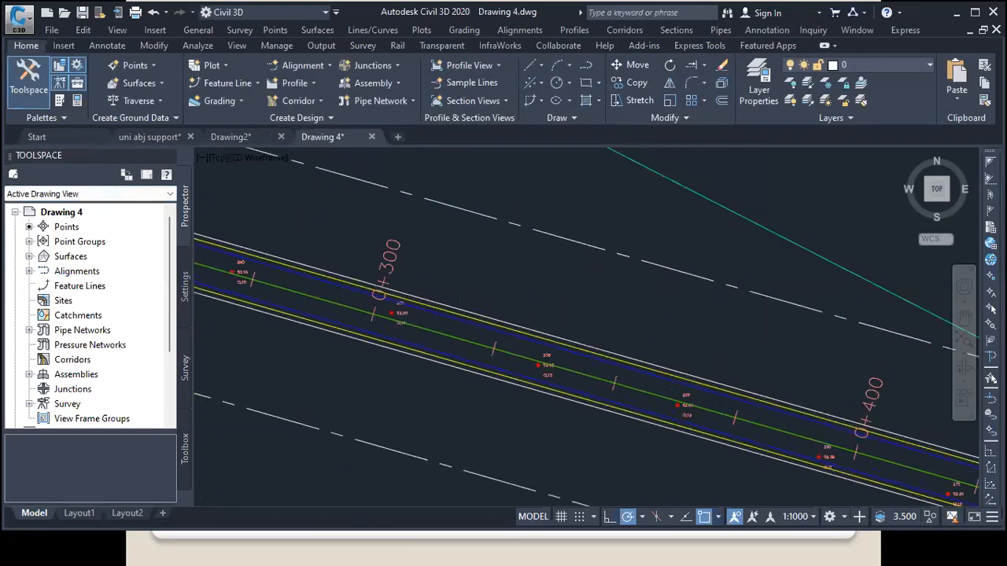
{"action": "scroll", "coordinate": [461, 326], "scroll_direction": "up", "scroll_amount": 4}
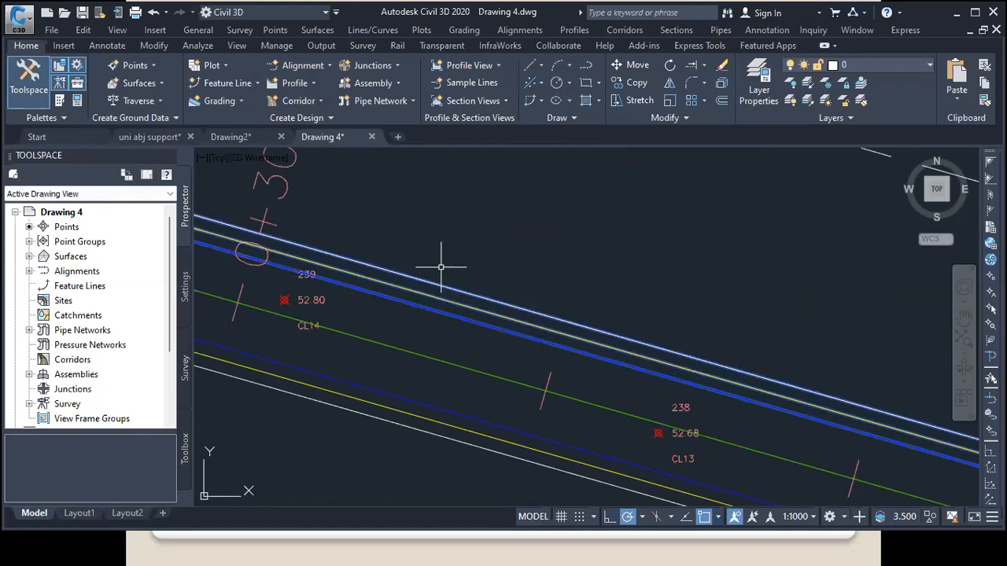
{"action": "key", "text": "Delete"}
{"action": "left_click", "coordinate": [478, 463]}
{"action": "left_click", "coordinate": [428, 401]}
{"action": "key", "text": "Delete"}
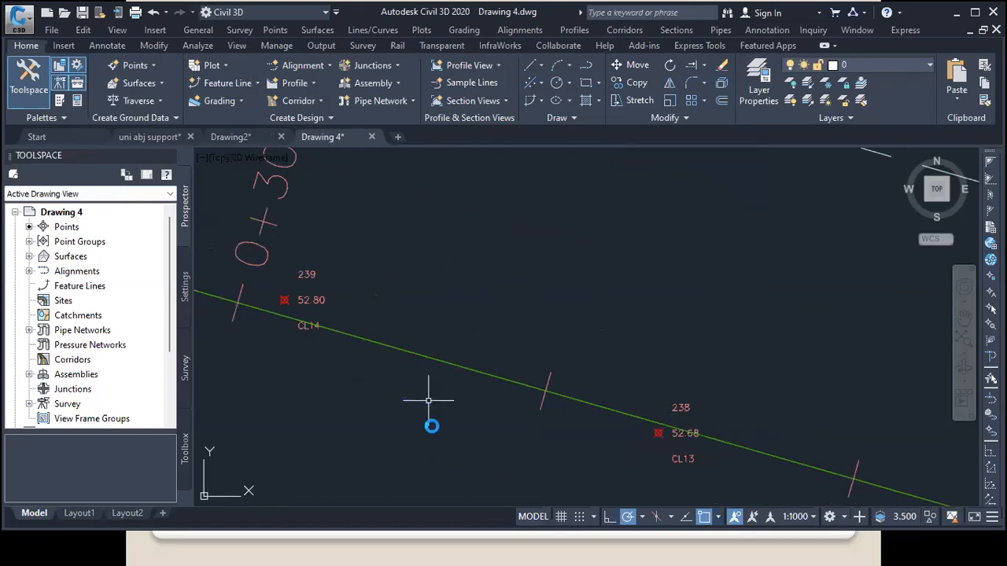
Step: Delete the outermost dashed offset line on each side of the centerline alignment
{"action": "scroll", "coordinate": [431, 426], "scroll_direction": "down", "scroll_amount": 6}
{"action": "left_click", "coordinate": [476, 376]}
{"action": "left_click", "coordinate": [438, 315]}
{"action": "key", "text": "Delete"}
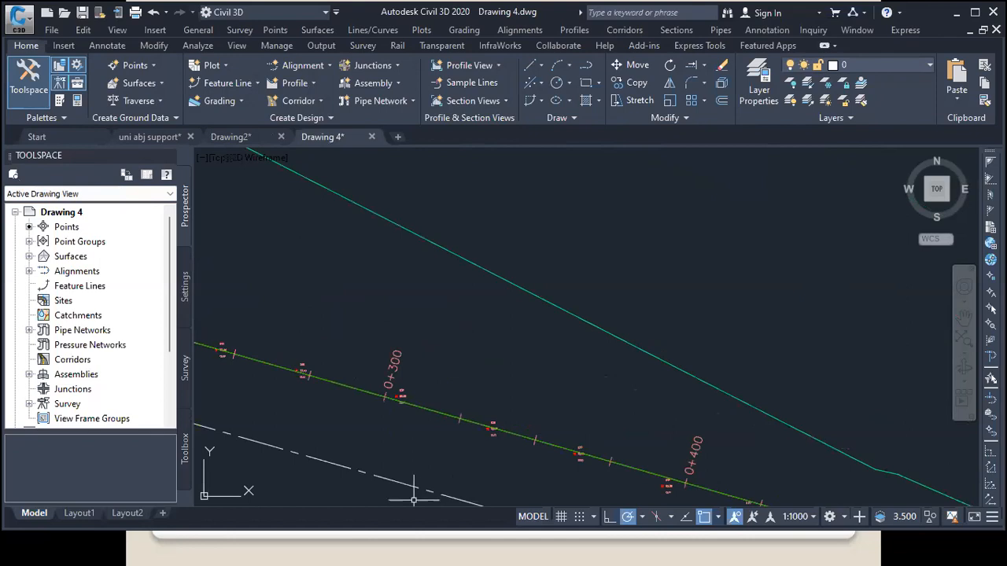
{"action": "left_click", "coordinate": [386, 499]}
{"action": "left_click", "coordinate": [360, 448]}
{"action": "key", "text": "Delete"}
Step: Start creating an offset alignment and choose Alignment 2 - (1) as its parent from the alignment list
{"action": "scroll", "coordinate": [421, 290], "scroll_direction": "down", "scroll_amount": 8}
{"action": "scroll", "coordinate": [317, 269], "scroll_direction": "up", "scroll_amount": 4}
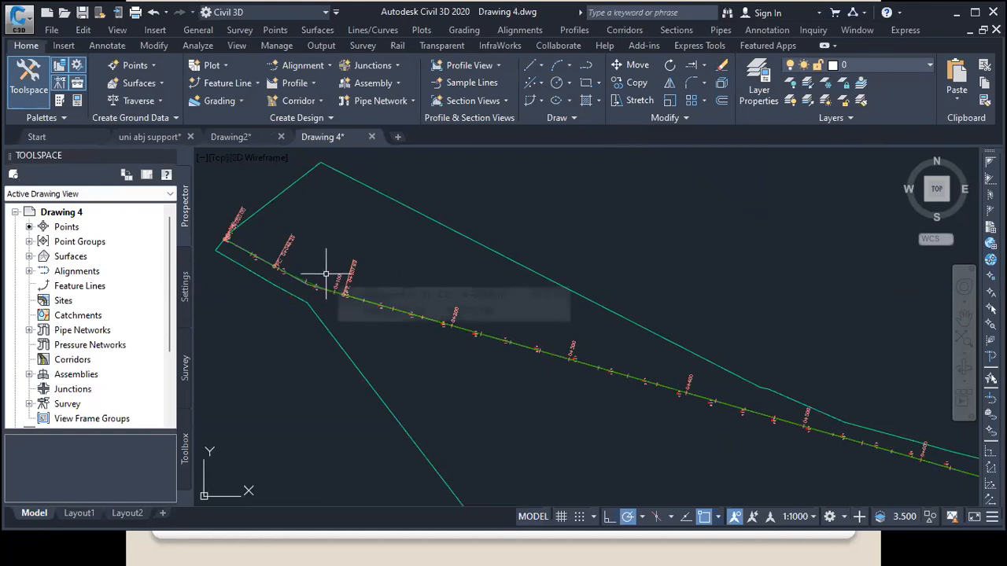
{"action": "left_click", "coordinate": [320, 67]}
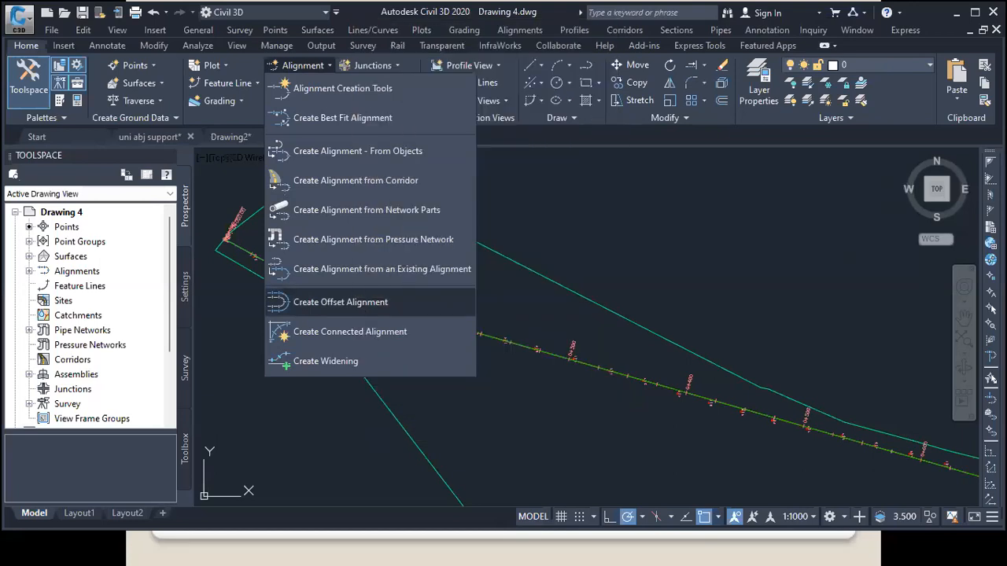
{"action": "left_click", "coordinate": [357, 303]}
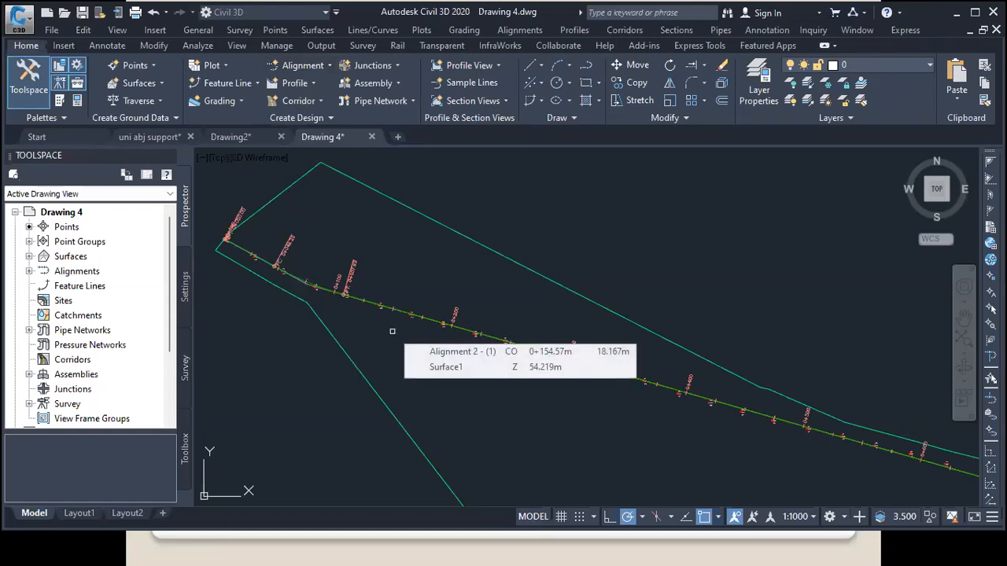
{"action": "key", "text": "Return"}
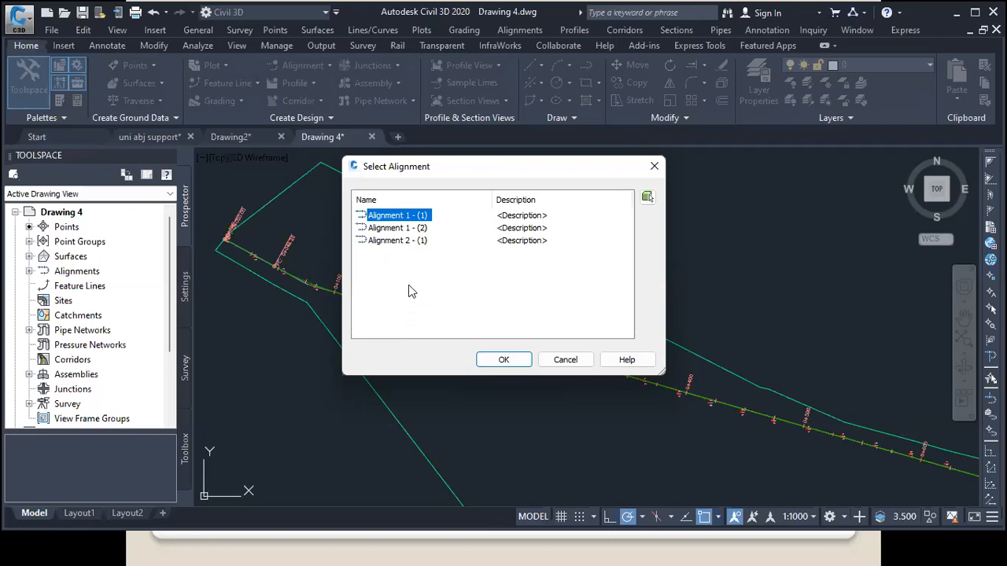
{"action": "left_click", "coordinate": [399, 242]}
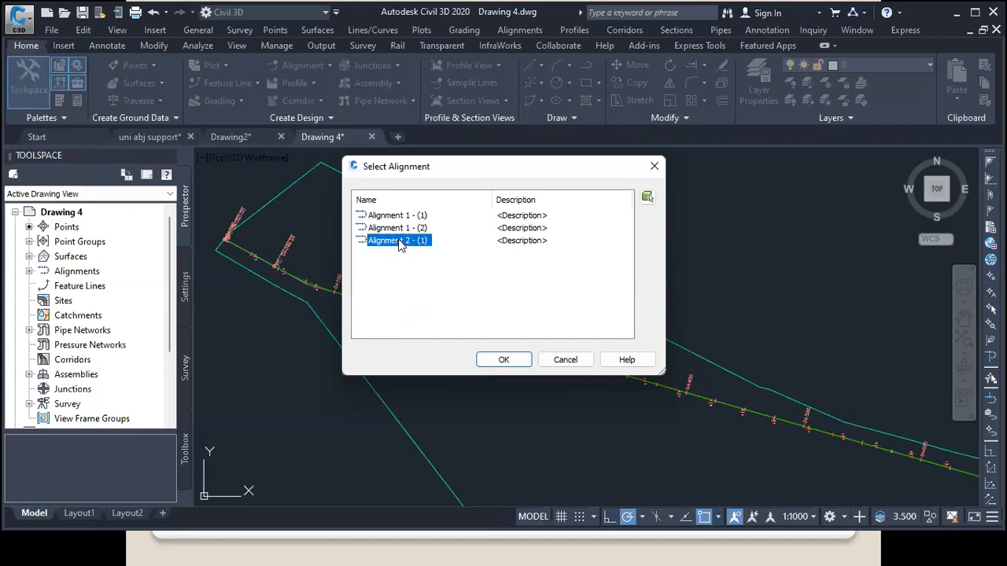
{"action": "left_click", "coordinate": [502, 361]}
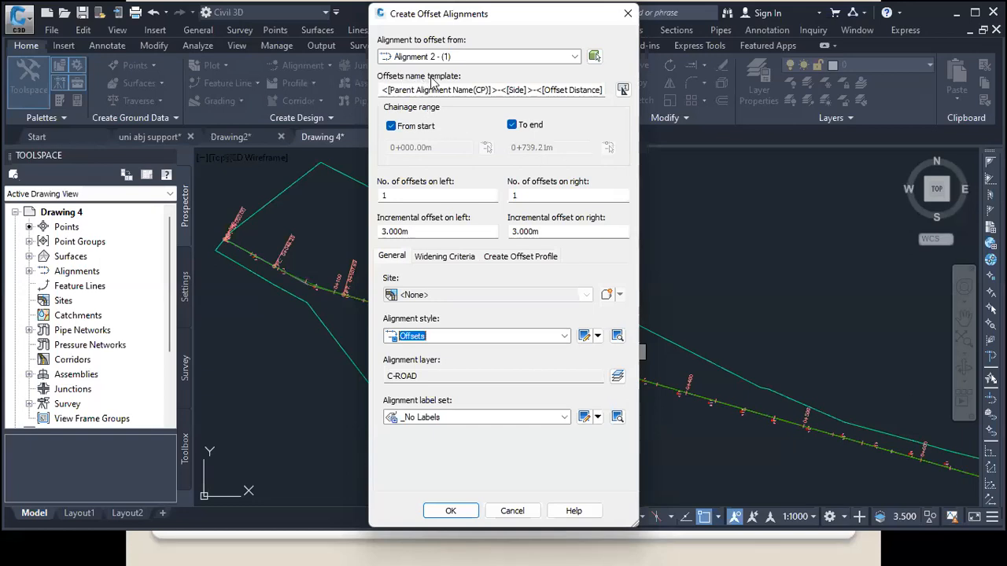
Step: Replace the offsets name template with CW
{"action": "double_click", "coordinate": [455, 93]}
{"action": "left_click", "coordinate": [455, 93]}
{"action": "double_click", "coordinate": [464, 91]}
{"action": "left_click", "coordinate": [464, 91]}
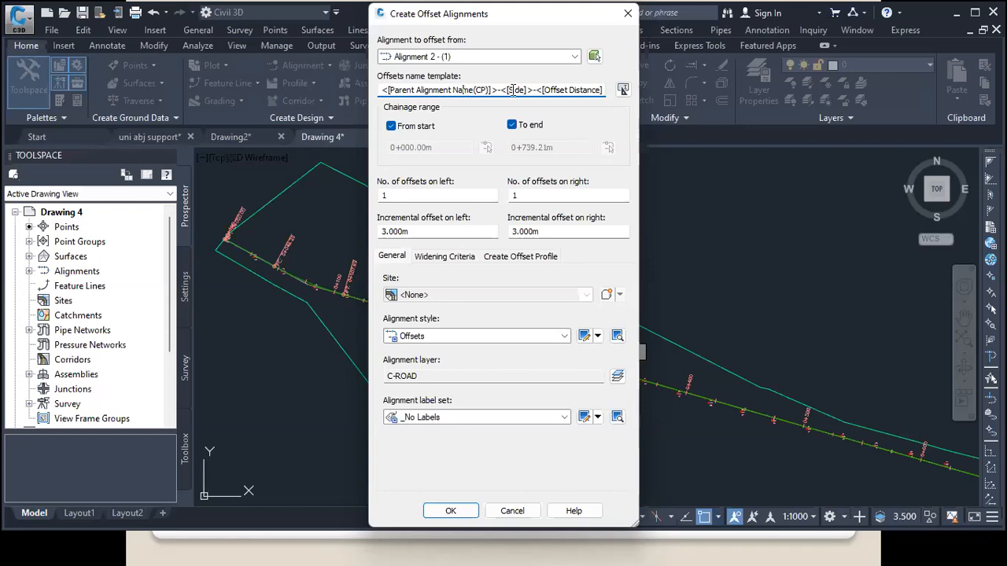
{"action": "double_click", "coordinate": [587, 88]}
{"action": "left_click", "coordinate": [588, 88]}
{"action": "double_click", "coordinate": [589, 87]}
{"action": "left_click", "coordinate": [604, 90]}
{"action": "left_click_drag", "start_coordinate": [605, 91], "coordinate": [379, 102]}
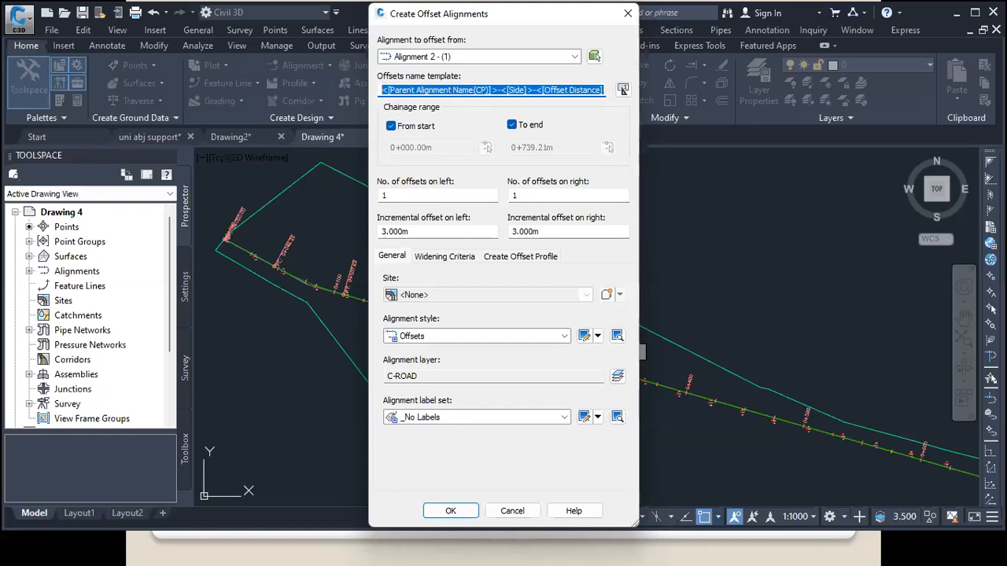
{"action": "type", "text": "CW"}
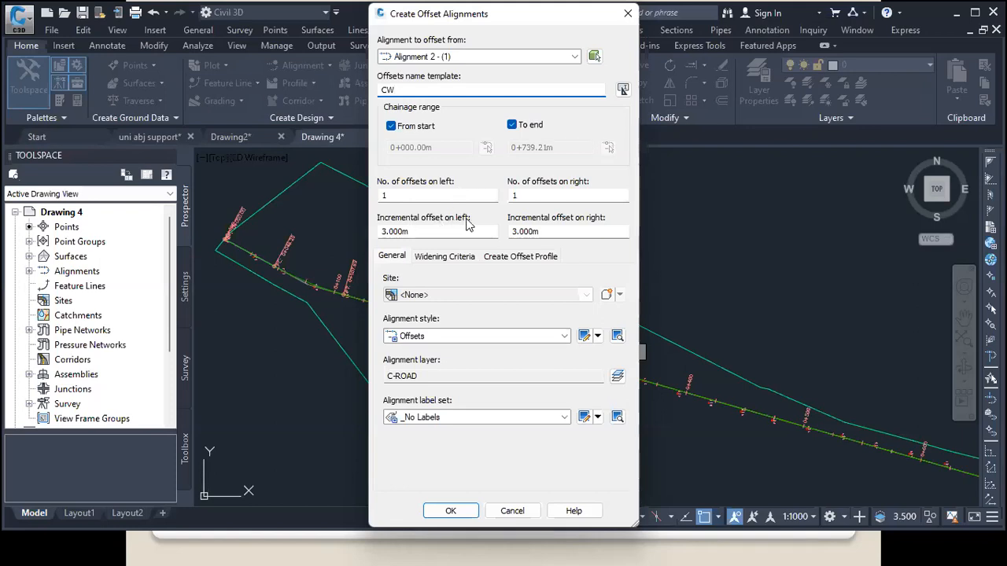
Step: Set the incremental offsets on left and right to 3.65 m and create the CW offset alignments
{"action": "double_click", "coordinate": [417, 230]}
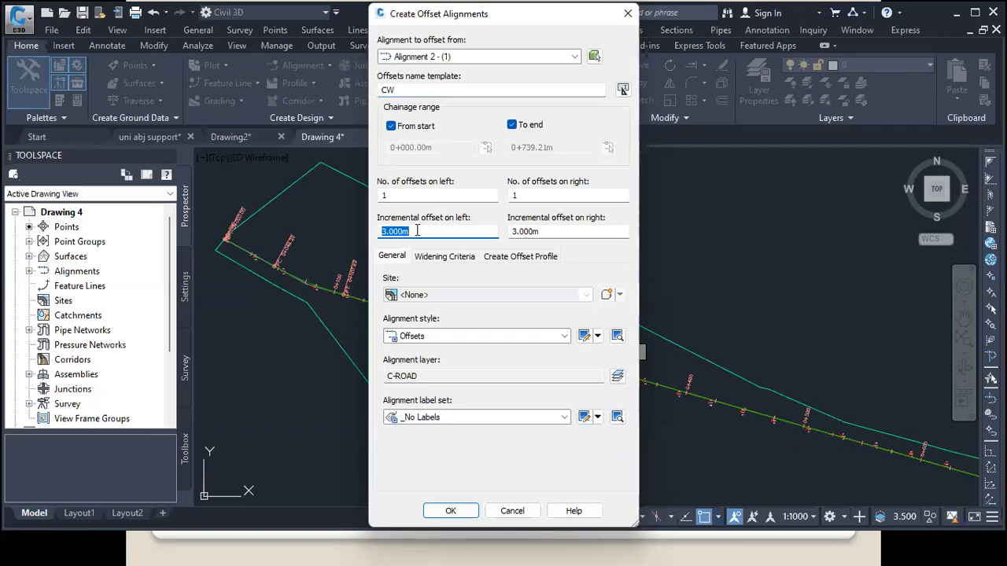
{"action": "type", "text": "3,65"}
{"action": "double_click", "coordinate": [409, 228]}
{"action": "type", "text": "3.65"}
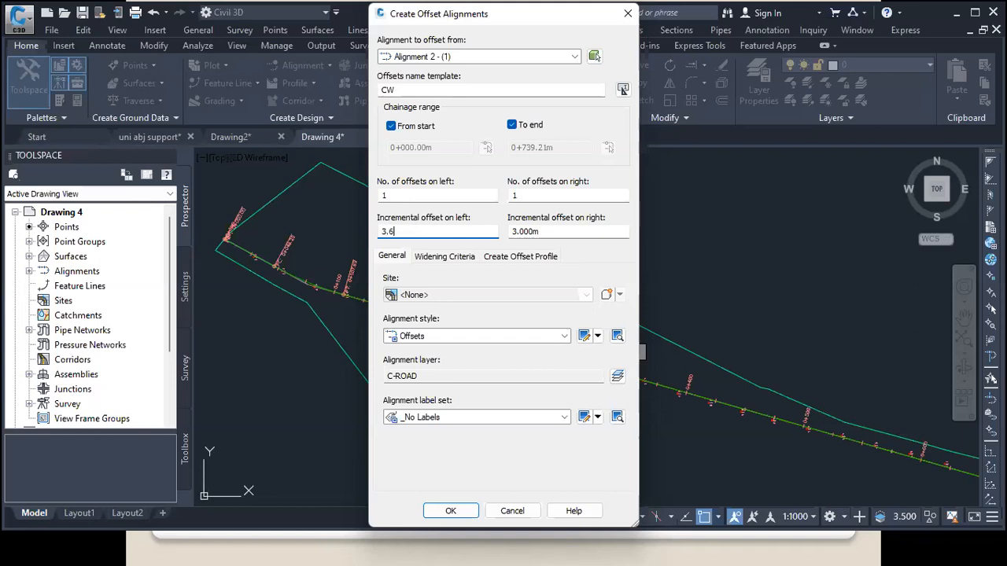
{"action": "double_click", "coordinate": [548, 231]}
{"action": "type", "text": "3.65"}
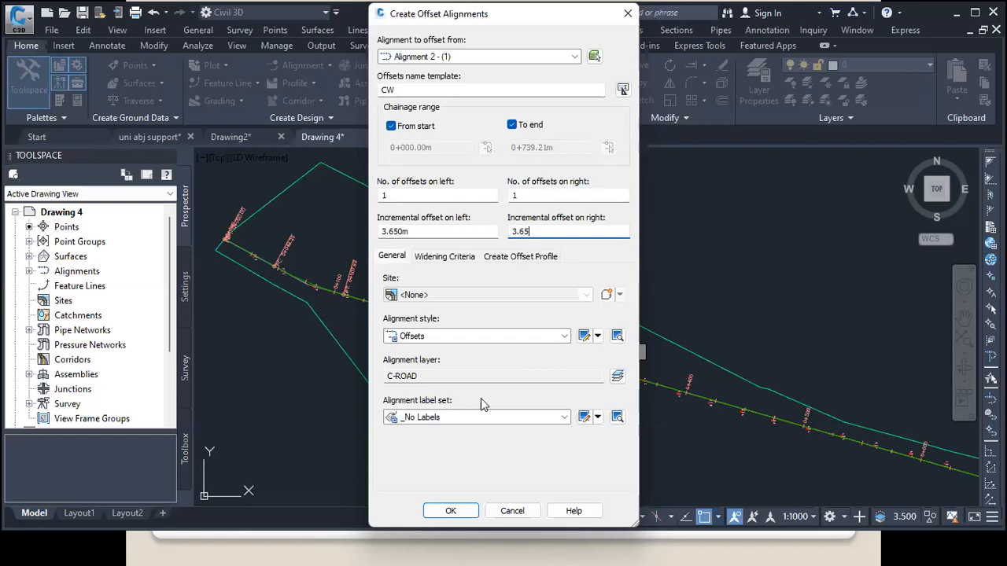
{"action": "key", "text": "Return"}
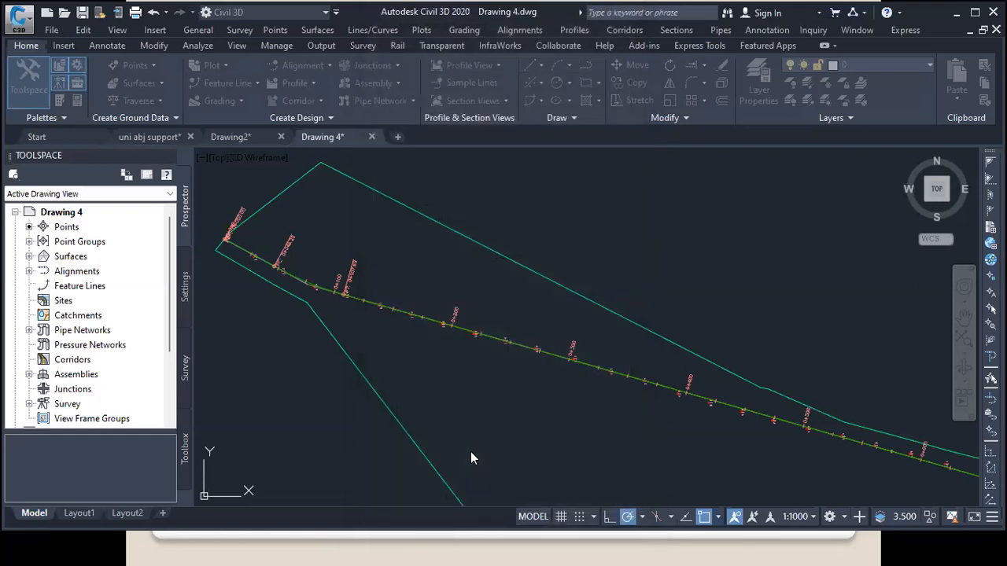
Step: Start another offset alignment from Alignment 2 - (1) and set its offsets name template to WKW
{"action": "scroll", "coordinate": [445, 325], "scroll_direction": "up", "scroll_amount": 6}
{"action": "scroll", "coordinate": [439, 327], "scroll_direction": "down", "scroll_amount": 2}
{"action": "scroll", "coordinate": [433, 333], "scroll_direction": "down", "scroll_amount": 4}
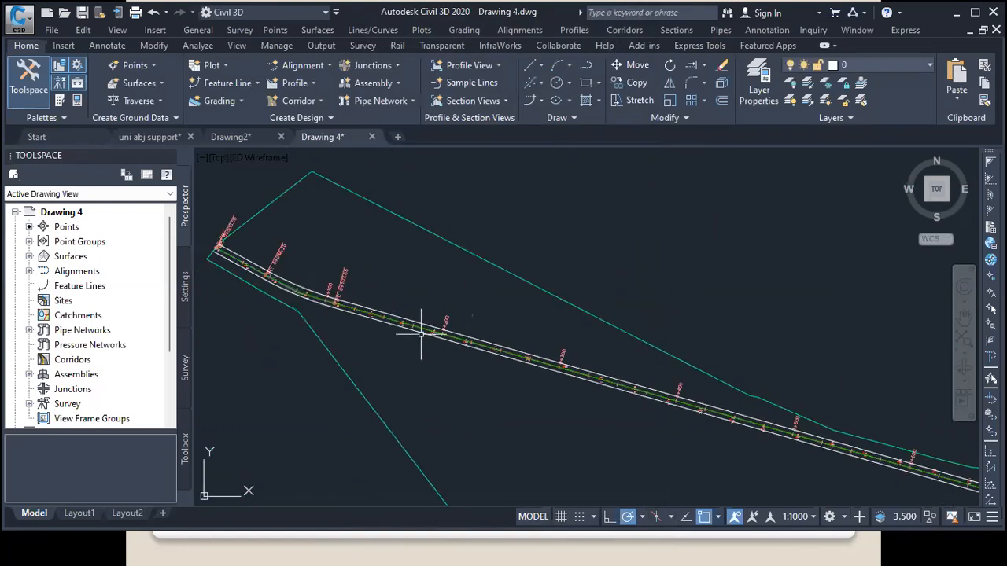
{"action": "scroll", "coordinate": [421, 333], "scroll_direction": "up", "scroll_amount": 2}
{"action": "mouse_move", "coordinate": [414, 329]}
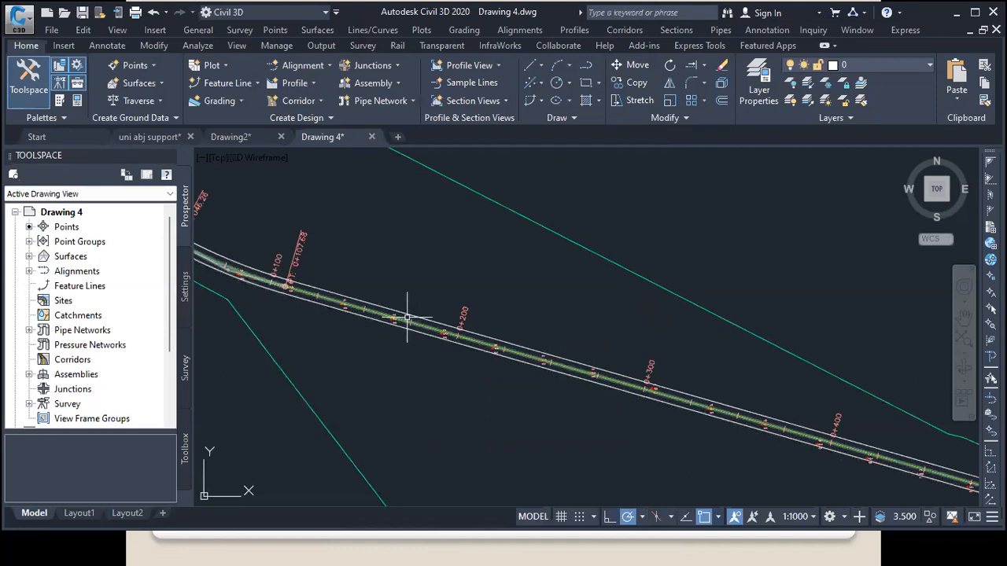
{"action": "left_click", "coordinate": [328, 66]}
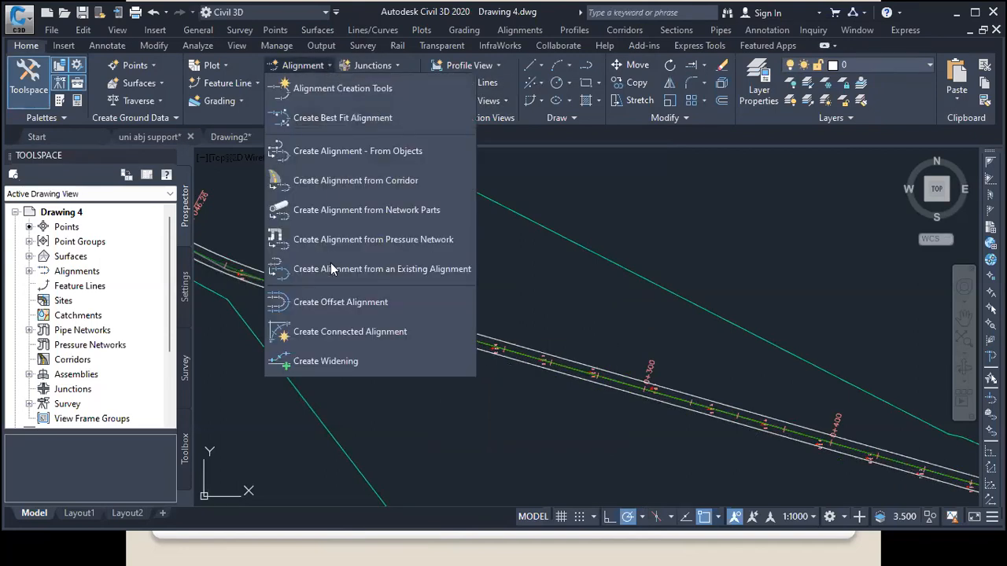
{"action": "left_click", "coordinate": [344, 310]}
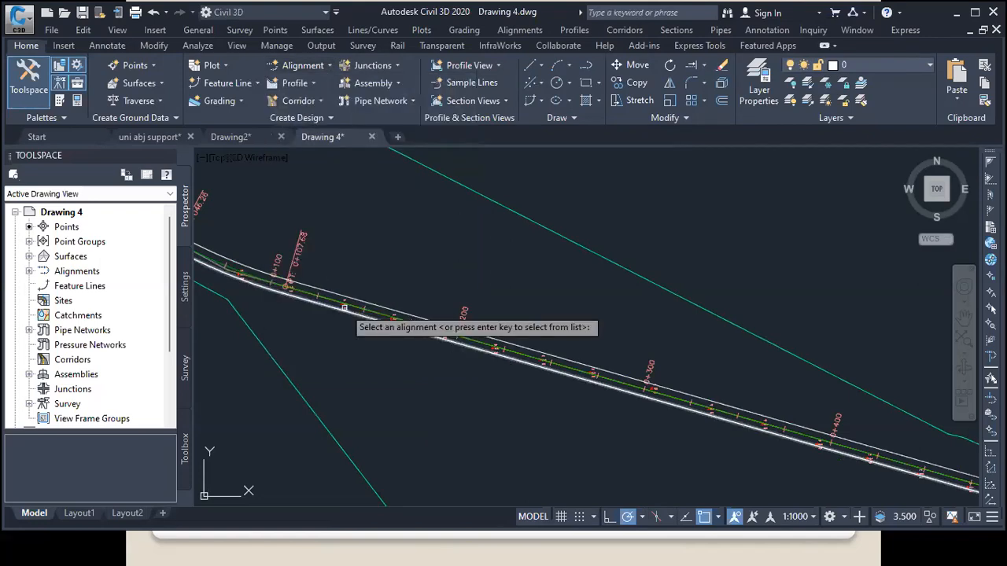
{"action": "key", "text": "Return"}
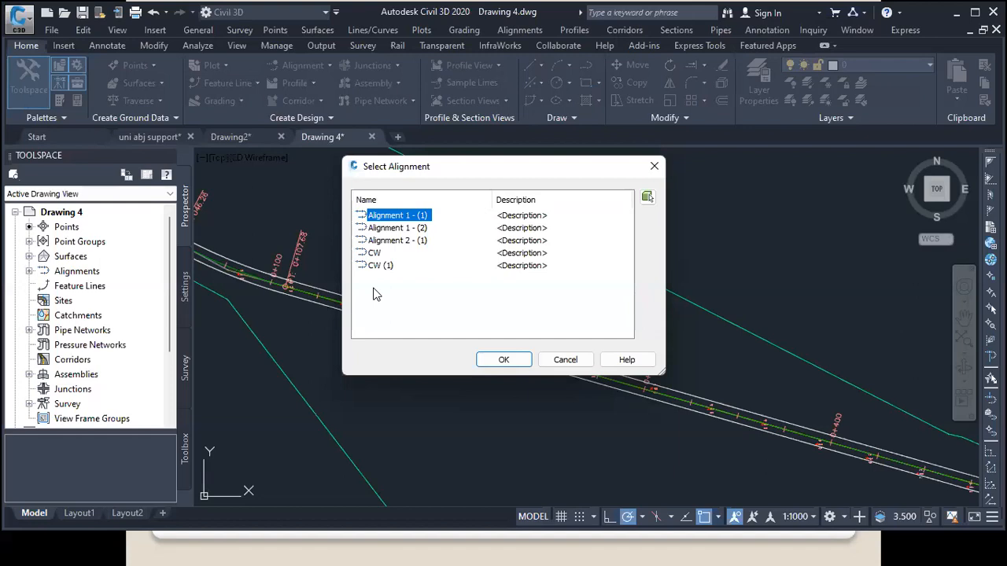
{"action": "left_click", "coordinate": [390, 243]}
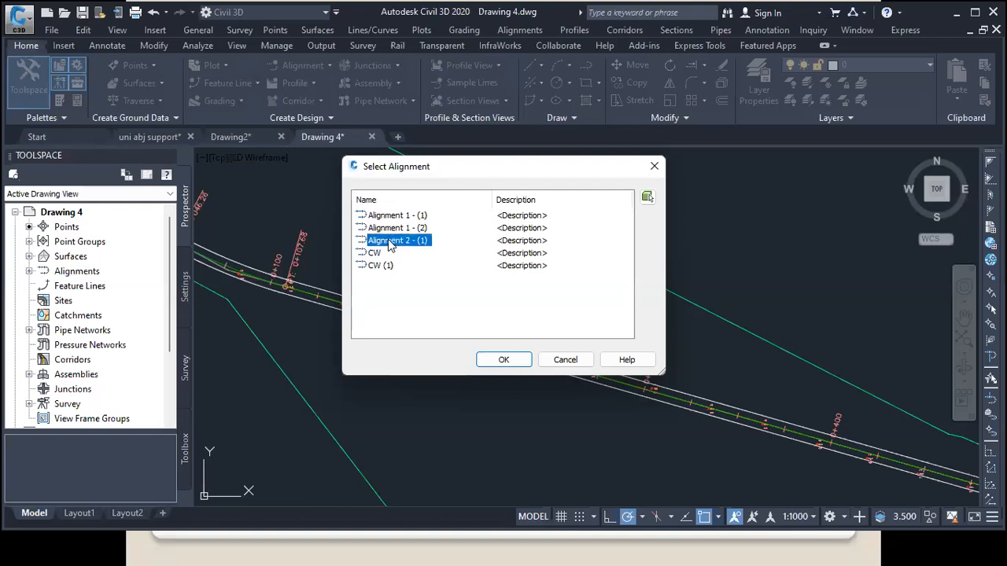
{"action": "left_click", "coordinate": [504, 359]}
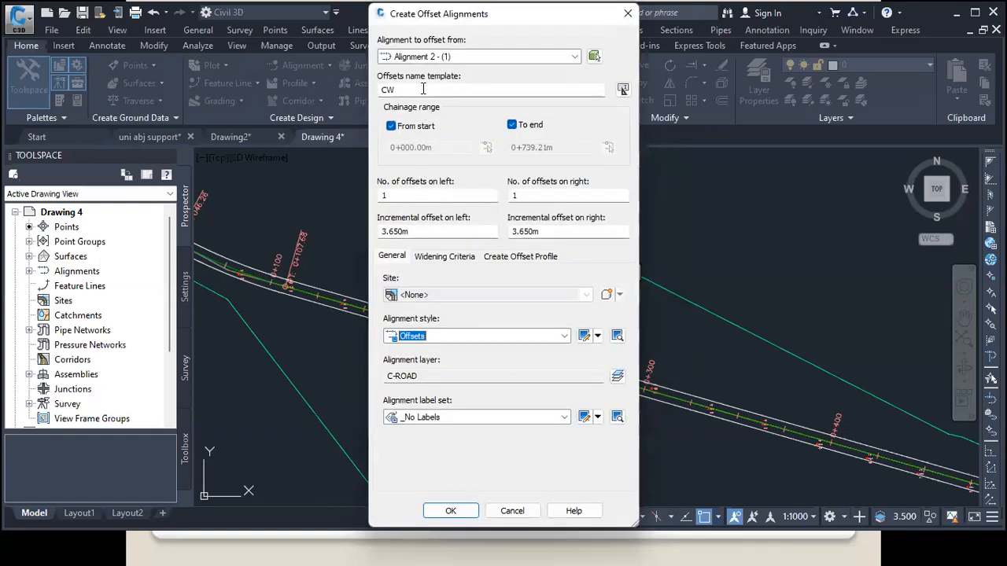
{"action": "left_click_drag", "start_coordinate": [423, 89], "coordinate": [362, 87]}
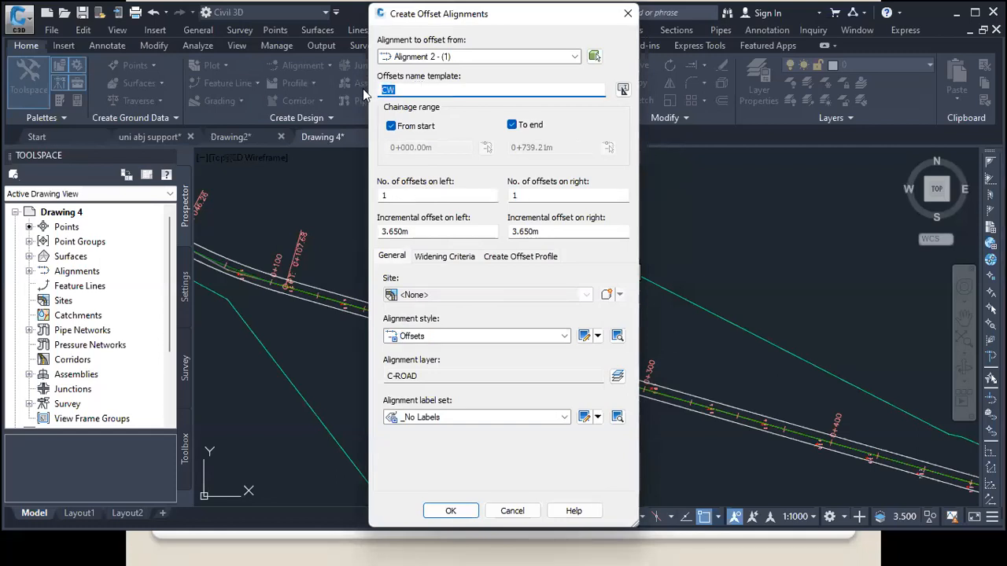
{"action": "type", "text": "WKW"}
Step: Set the incremental offsets on left and right to 4.65 m and create the WKW offset alignments
{"action": "double_click", "coordinate": [413, 232]}
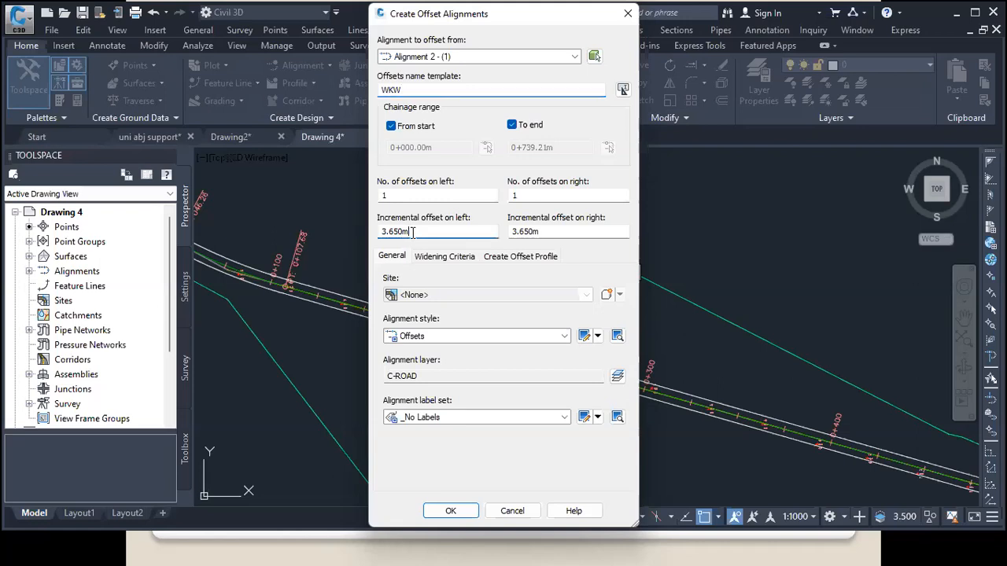
{"action": "type", "text": "4"}
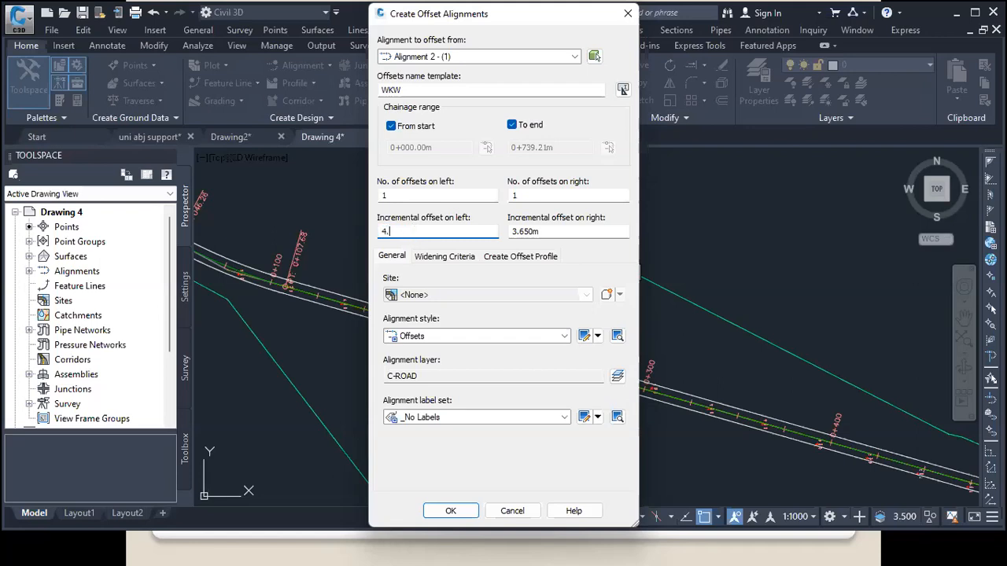
{"action": "type", "text": ".65"}
{"action": "double_click", "coordinate": [543, 232]}
{"action": "type", "text": "4"}
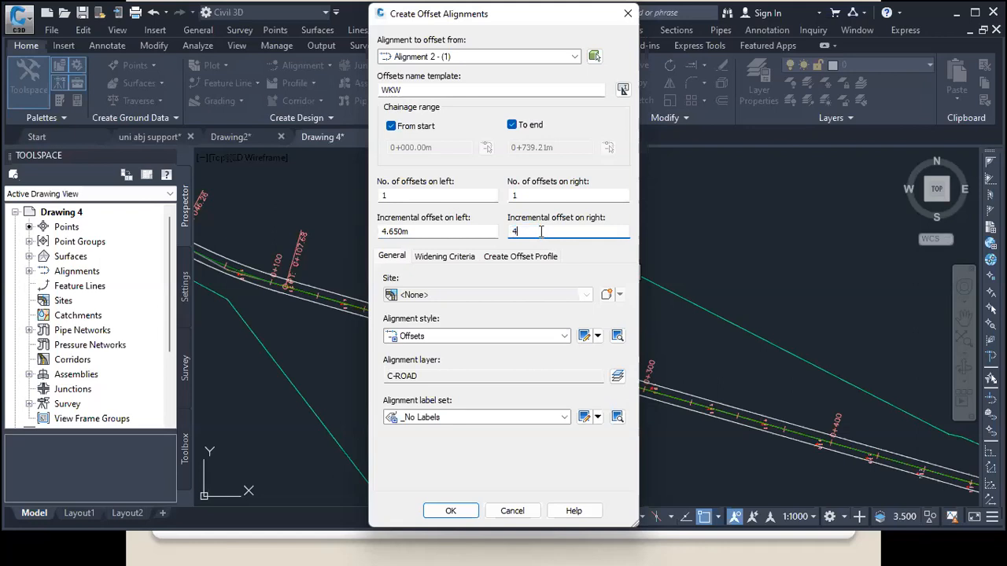
{"action": "type", "text": ".65"}
{"action": "key", "text": "Return"}
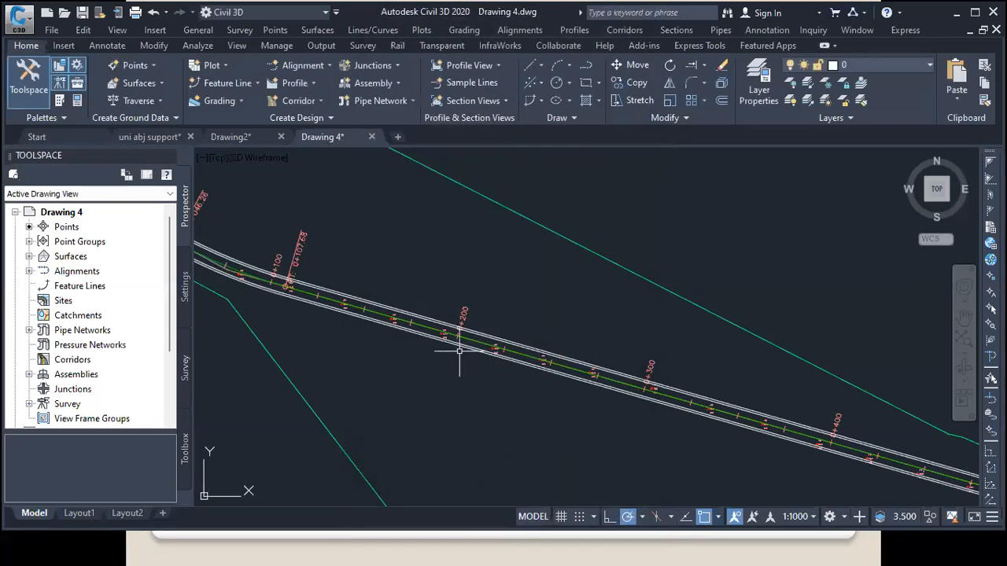
Step: Start another offset alignment and choose WKW as its parent from the alignment list
{"action": "scroll", "coordinate": [463, 340], "scroll_direction": "up", "scroll_amount": 5}
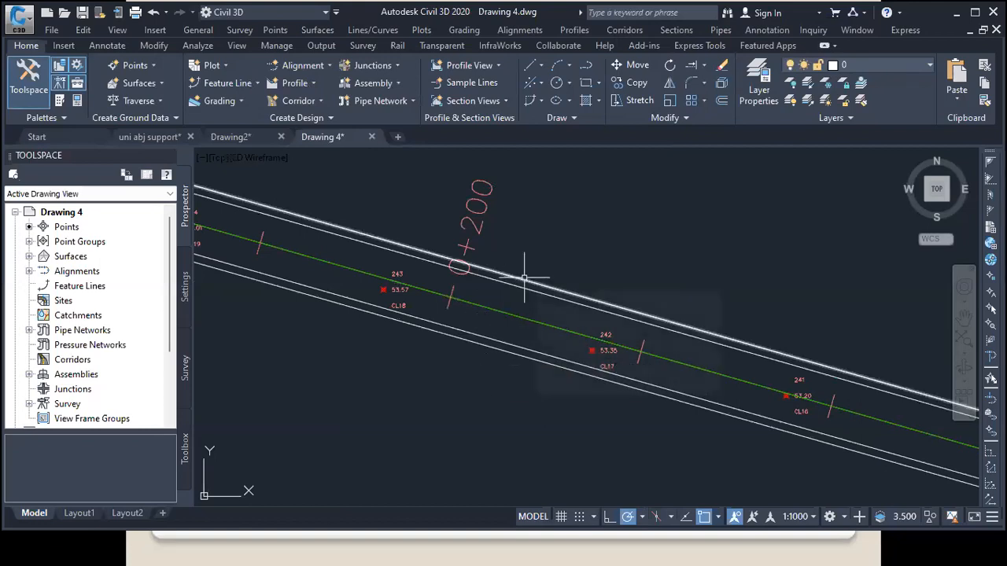
{"action": "scroll", "coordinate": [424, 300], "scroll_direction": "down", "scroll_amount": 3}
{"action": "scroll", "coordinate": [424, 301], "scroll_direction": "down", "scroll_amount": 3}
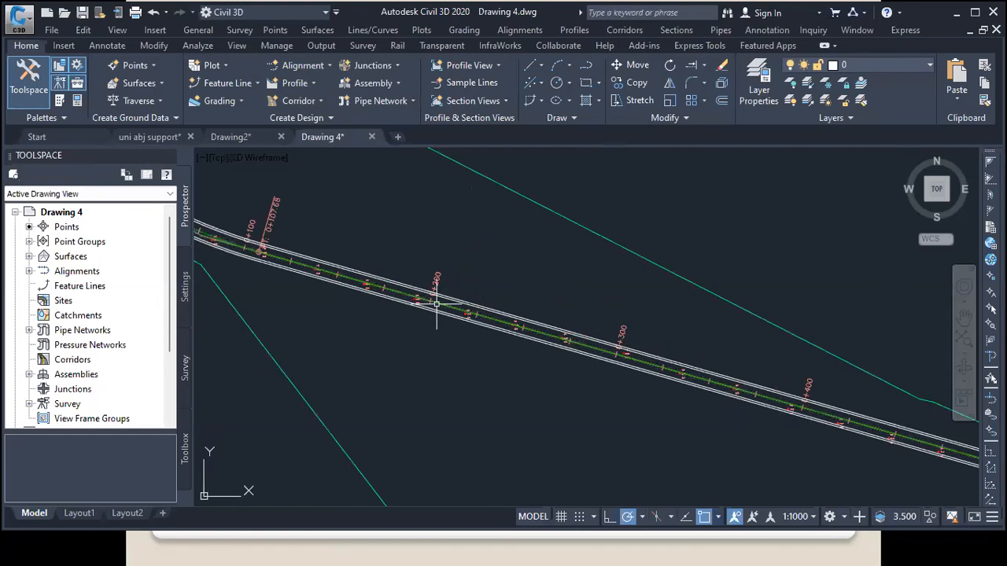
{"action": "left_click", "coordinate": [329, 66]}
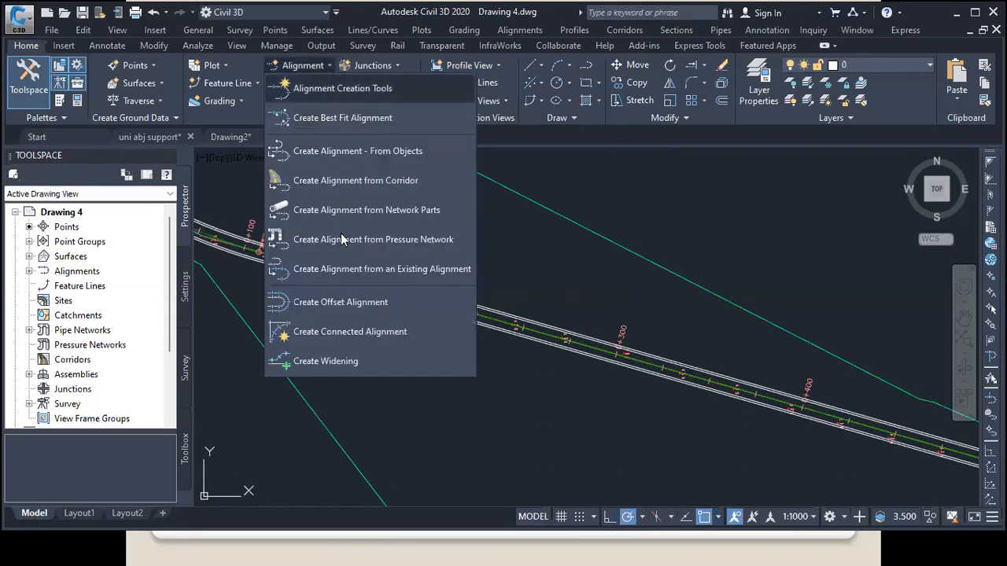
{"action": "left_click", "coordinate": [351, 305]}
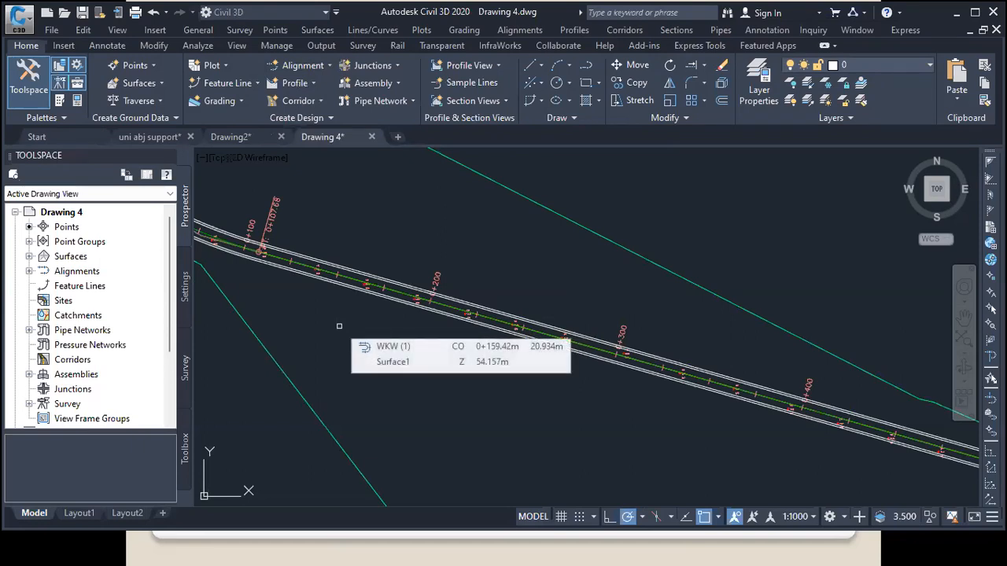
{"action": "key", "text": "Return"}
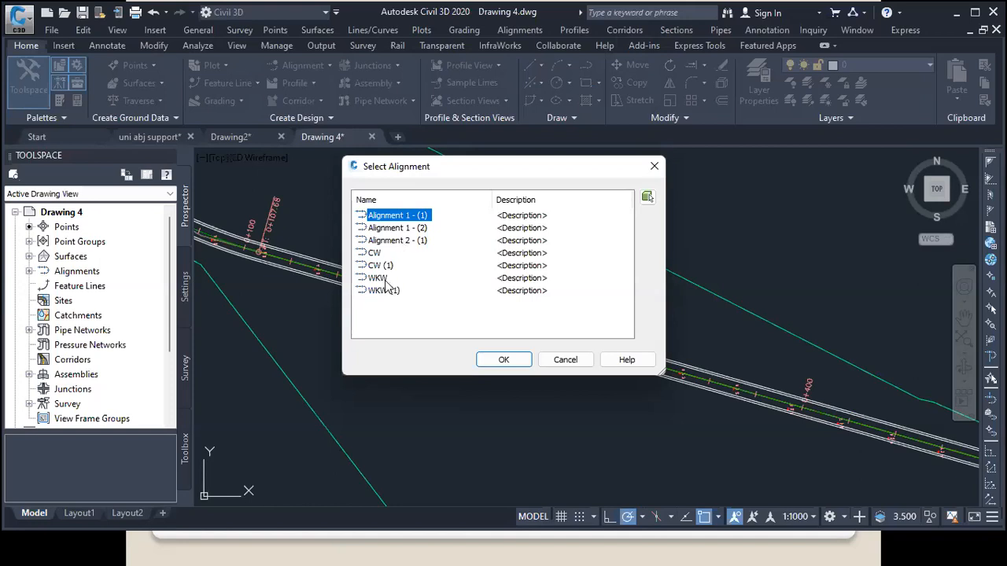
{"action": "left_click", "coordinate": [378, 278]}
{"action": "left_click", "coordinate": [503, 361]}
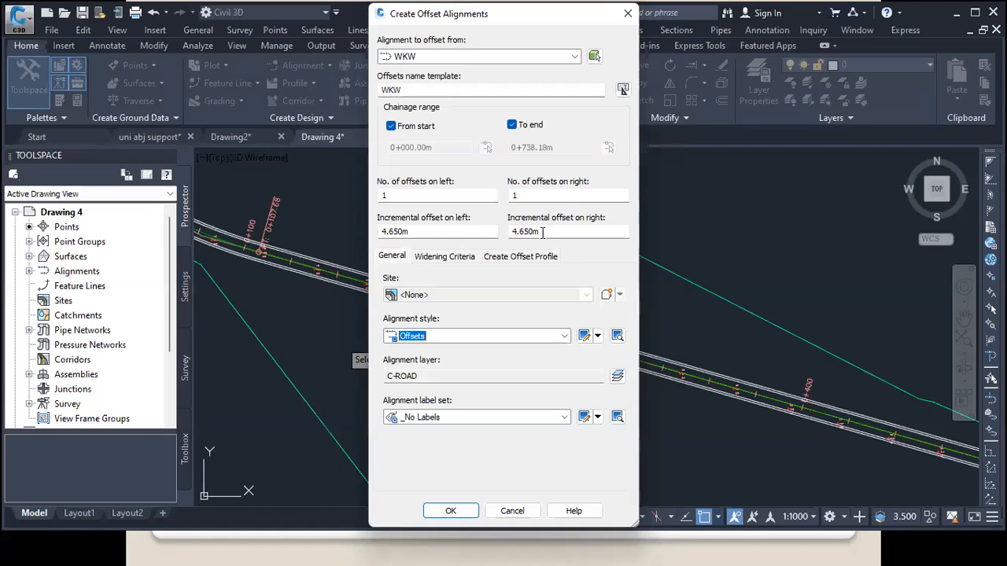
Step: Set the incremental offsets on left and right to 1 m and create the offset alignments from WKW
{"action": "left_click", "coordinate": [439, 233]}
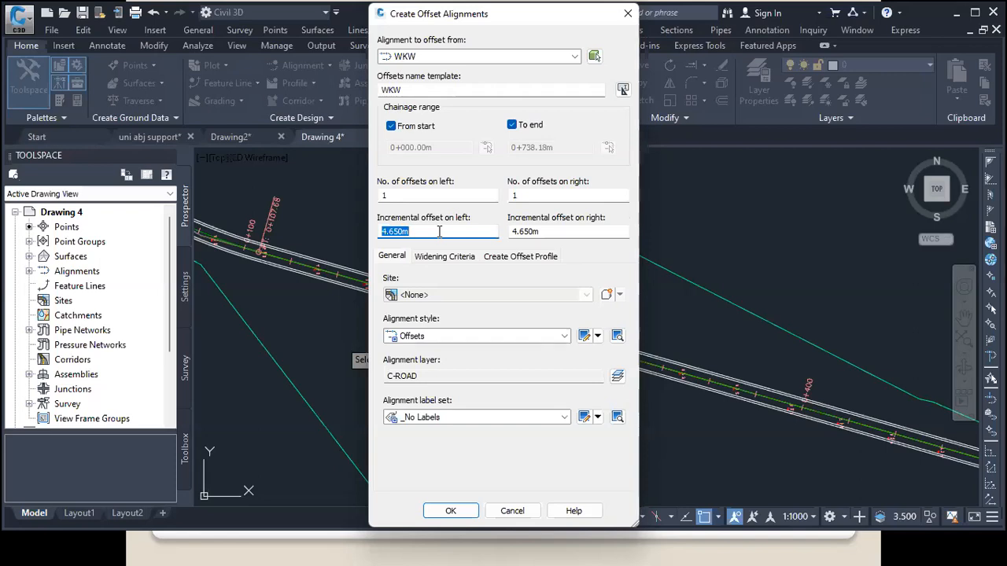
{"action": "type", "text": "5.6"}
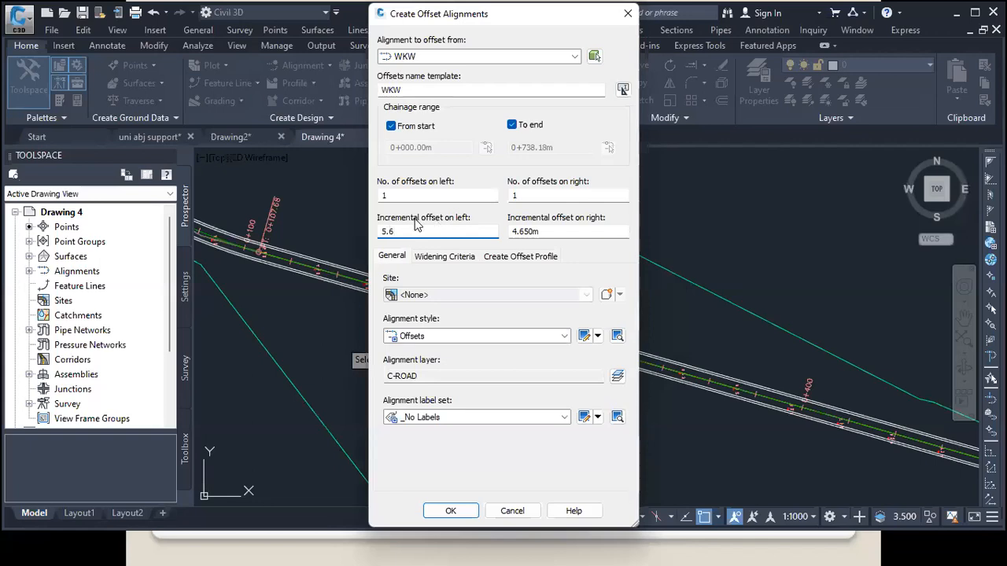
{"action": "double_click", "coordinate": [404, 230]}
{"action": "type", "text": "1"}
{"action": "double_click", "coordinate": [548, 229]}
{"action": "type", "text": "1"}
{"action": "key", "text": "Return"}
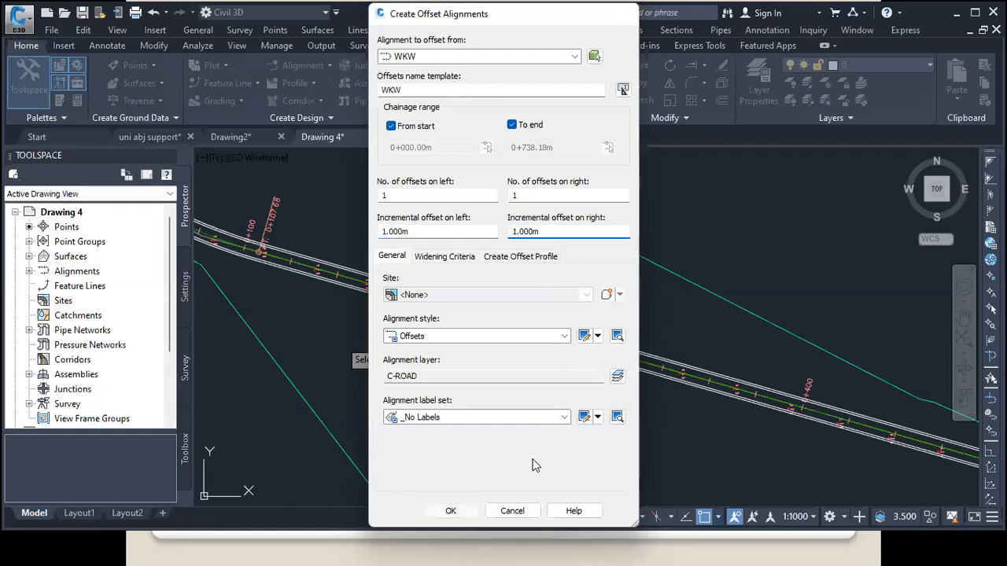
{"action": "scroll", "coordinate": [422, 272], "scroll_direction": "up", "scroll_amount": 5}
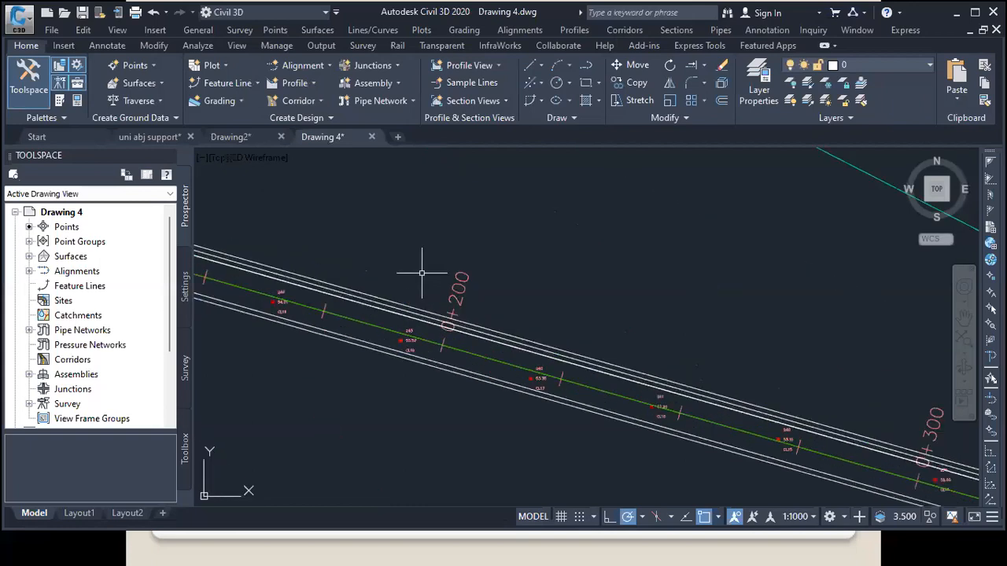
{"action": "scroll", "coordinate": [405, 318], "scroll_direction": "down", "scroll_amount": 2}
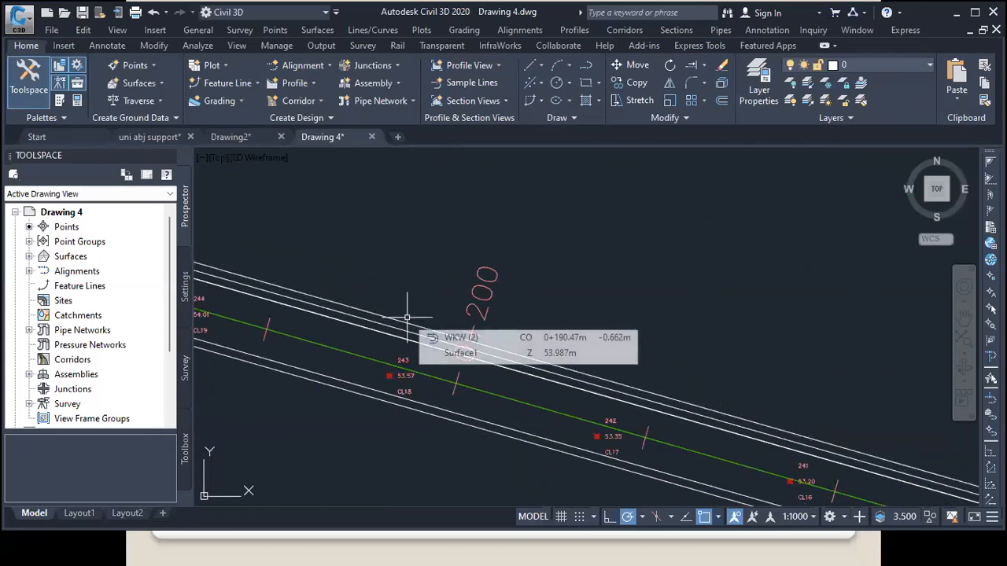
{"action": "scroll", "coordinate": [404, 267], "scroll_direction": "down", "scroll_amount": 3}
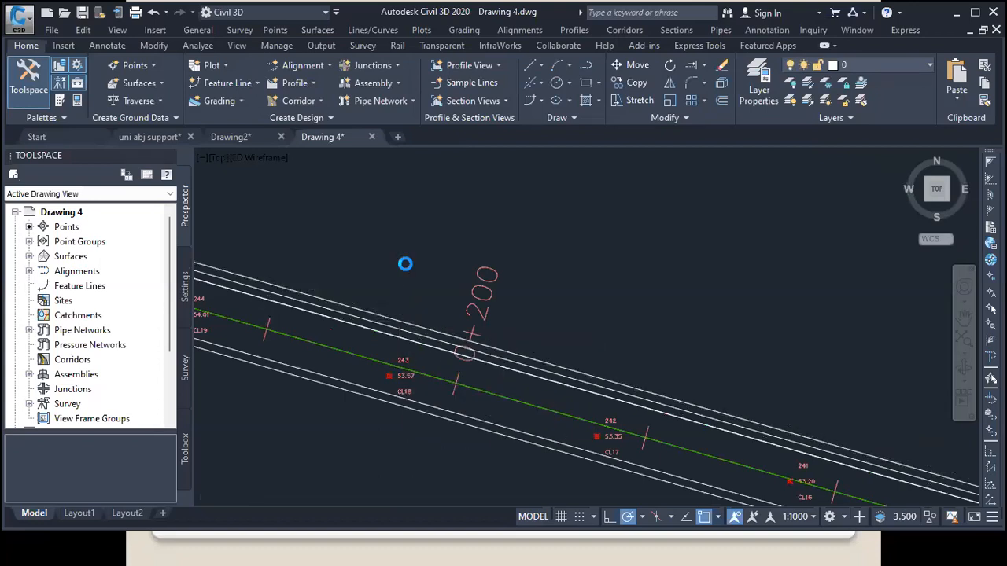
{"action": "left_click", "coordinate": [317, 68]}
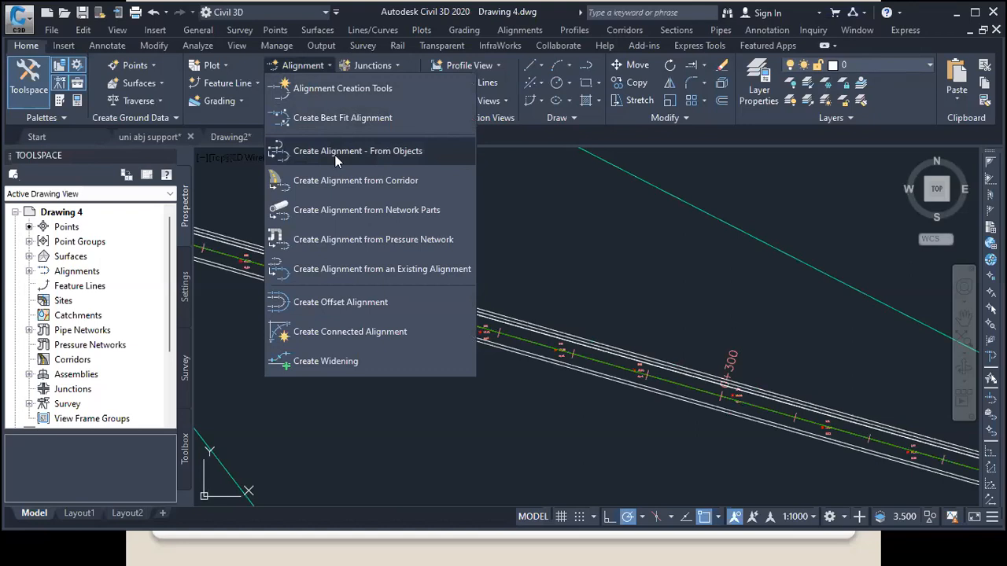
{"action": "left_click", "coordinate": [348, 302]}
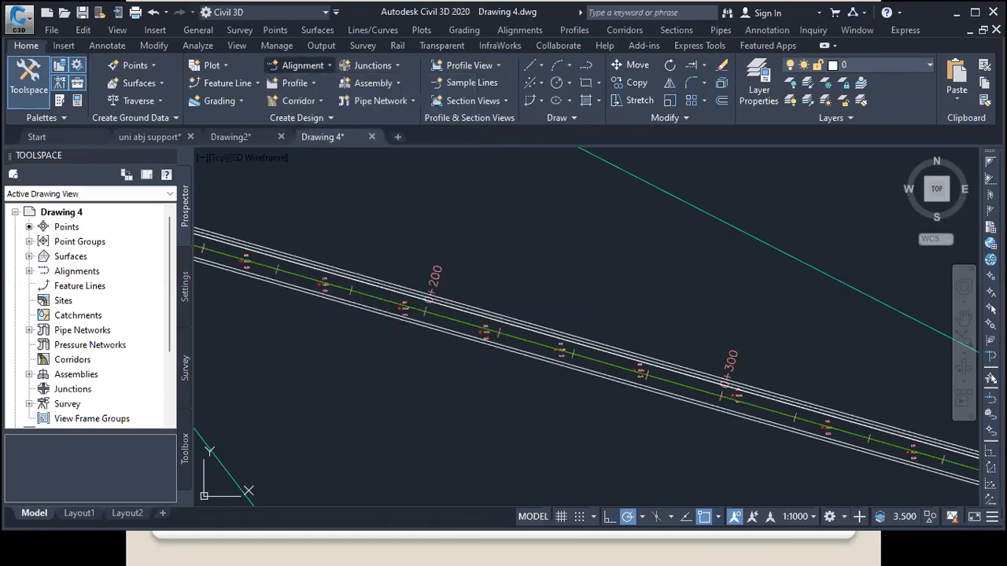
{"action": "key", "text": "Return"}
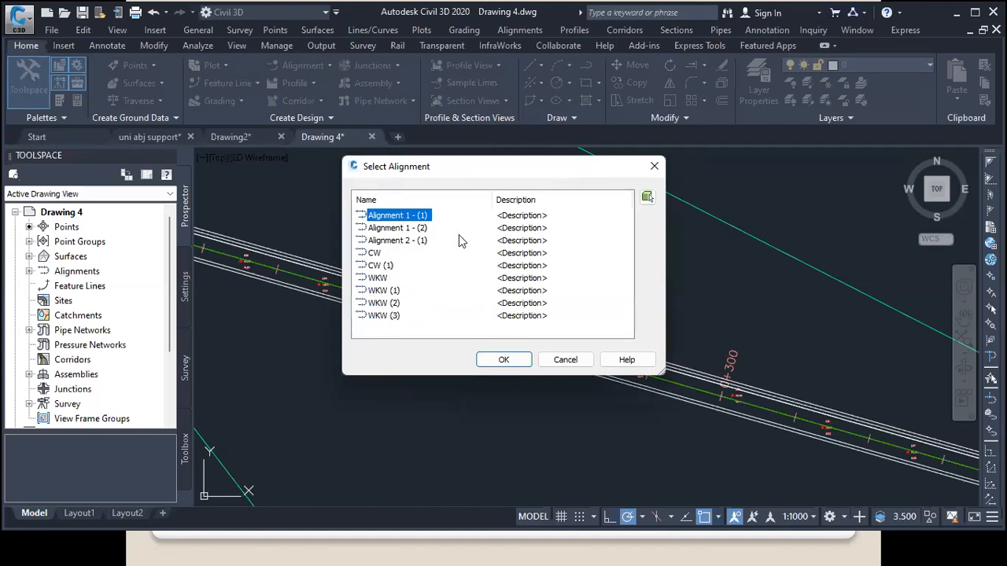
{"action": "left_click", "coordinate": [652, 170]}
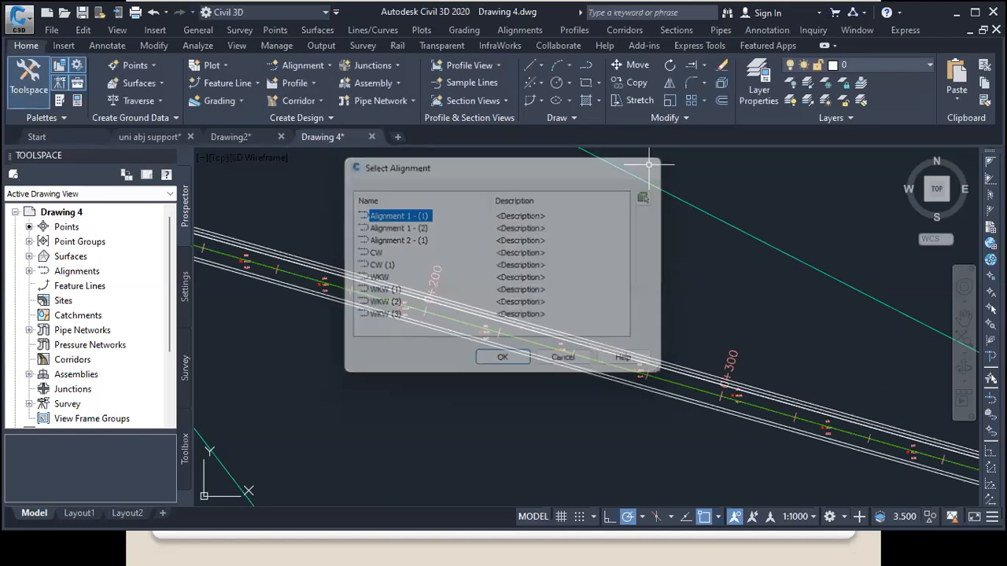
Step: Delete the outermost offset alignment on the upper side of the road near chainage 0+200
{"action": "scroll", "coordinate": [401, 287], "scroll_direction": "up", "scroll_amount": 3}
{"action": "left_click", "coordinate": [401, 287]}
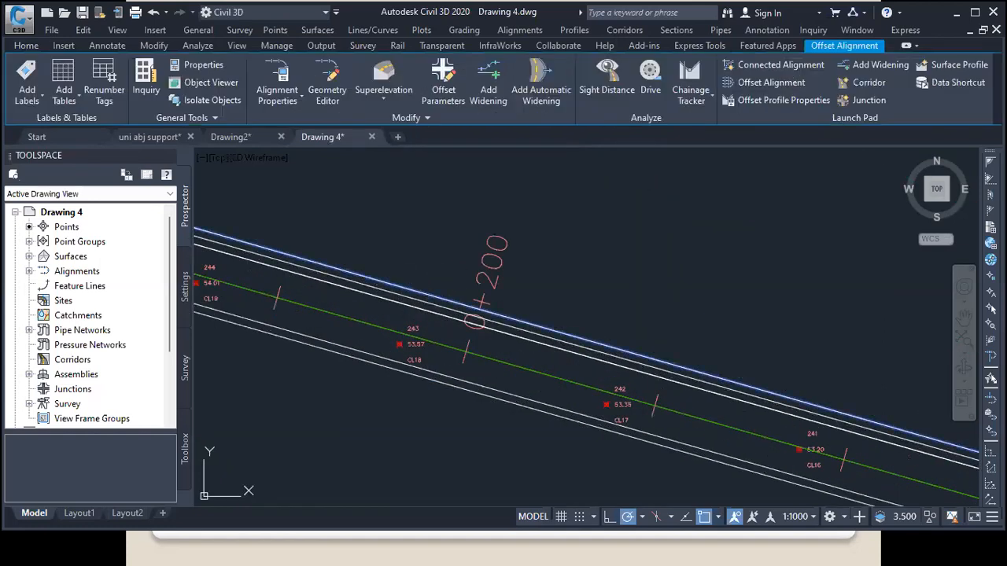
{"action": "key", "text": "Escape"}
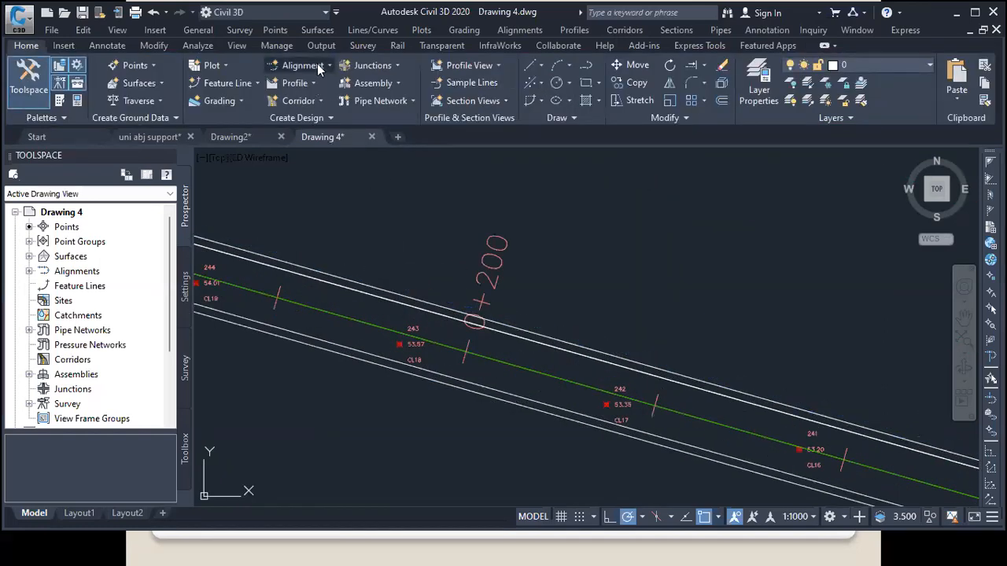
Step: Start a new offset alignment with Alignment 2 - (1) as its parent, chosen from the alignment list
{"action": "left_click", "coordinate": [301, 65]}
{"action": "left_click", "coordinate": [330, 302]}
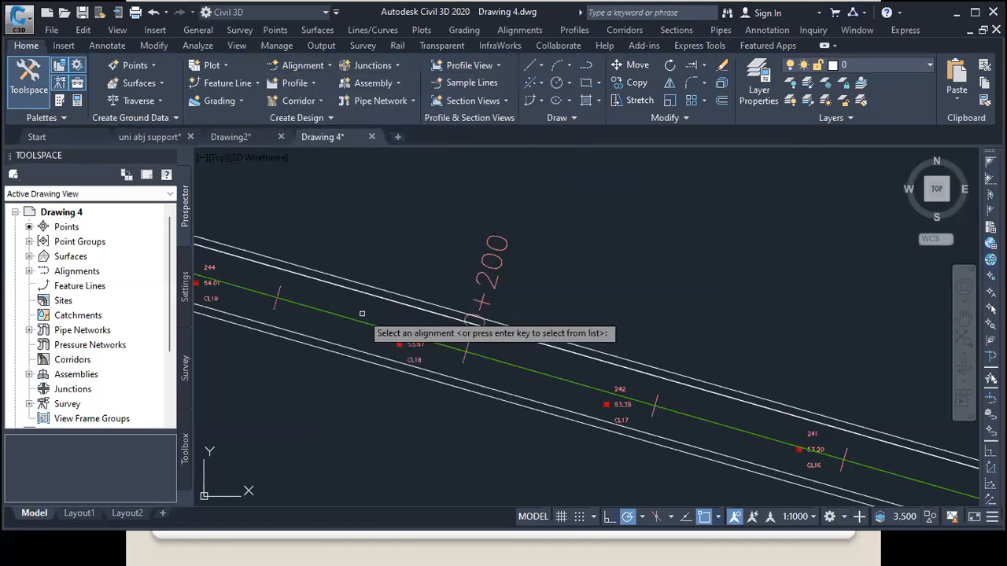
{"action": "key", "text": "Return"}
{"action": "left_click", "coordinate": [399, 241]}
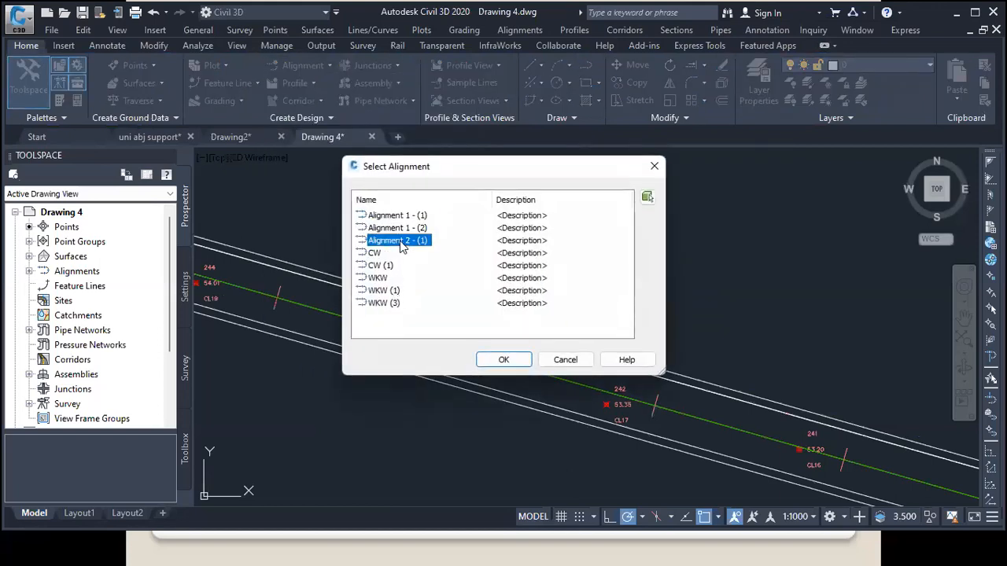
{"action": "left_click", "coordinate": [502, 359]}
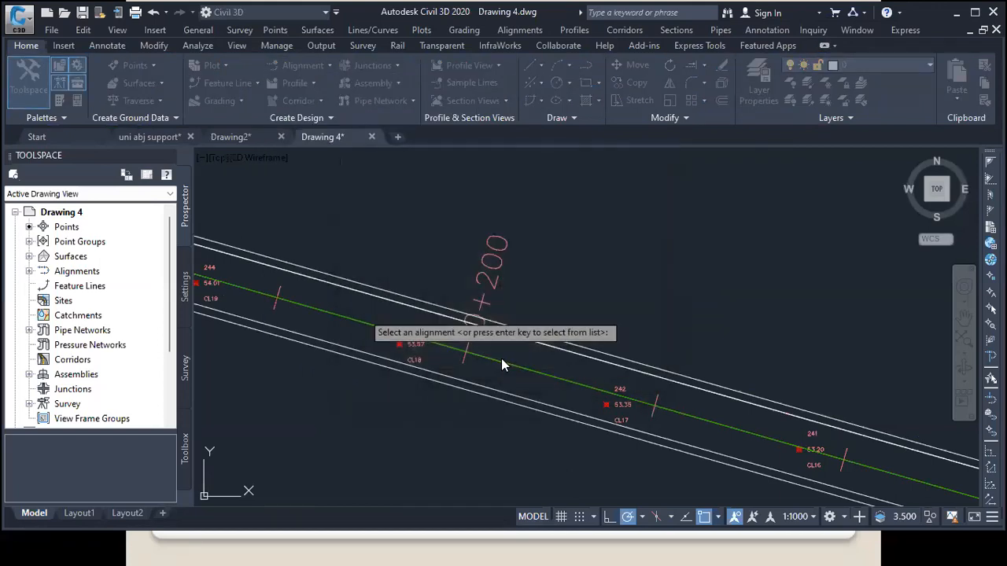
Step: Set the incremental offsets on left and right to 5.65 m and create the outer WKW offset alignments
{"action": "left_click_drag", "start_coordinate": [410, 231], "coordinate": [355, 232]}
{"action": "type", "text": "4"}
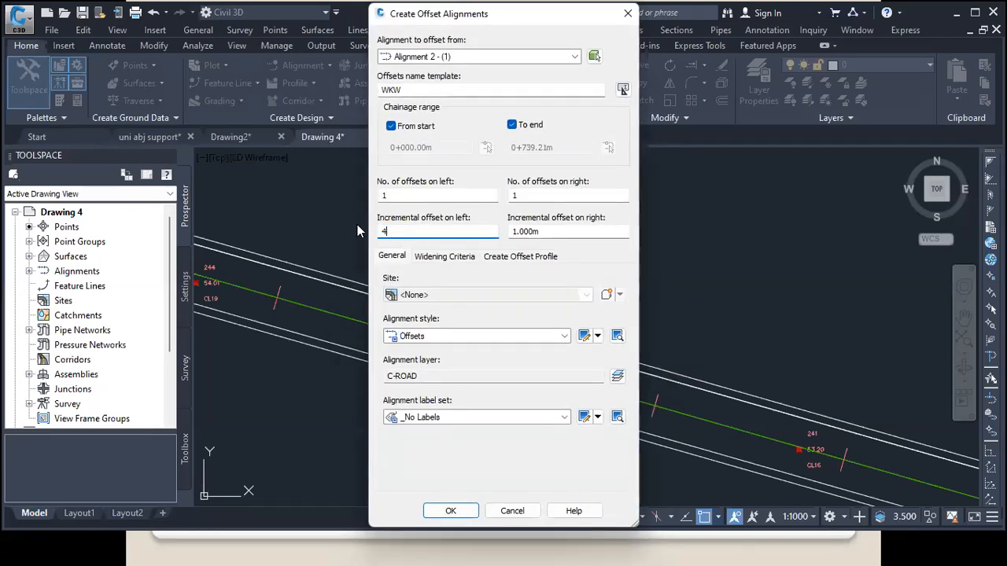
{"action": "type", "text": "5.65"}
{"action": "left_click", "coordinate": [540, 232]}
{"action": "double_click", "coordinate": [539, 231]}
{"action": "type", "text": "5.65"}
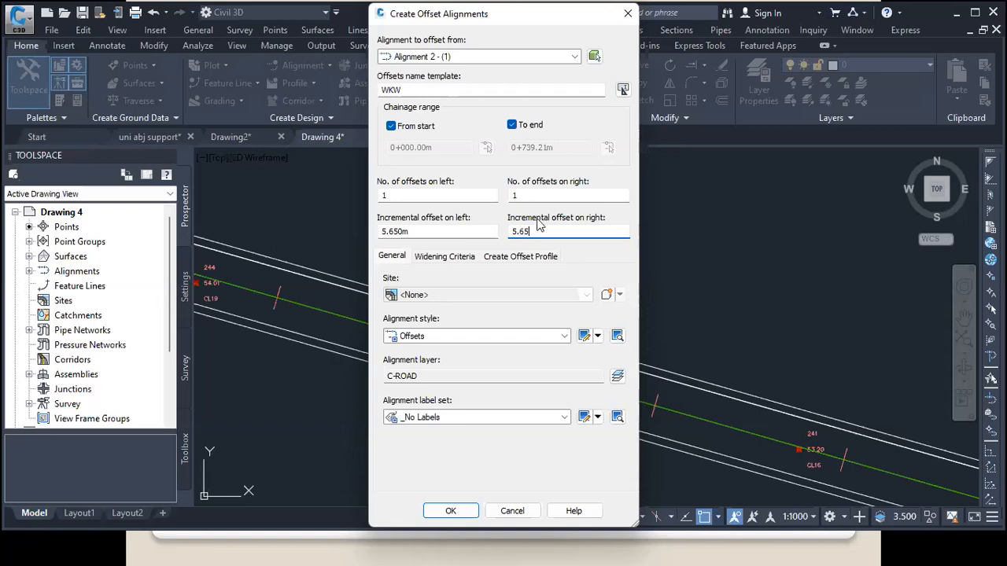
{"action": "key", "text": "Return"}
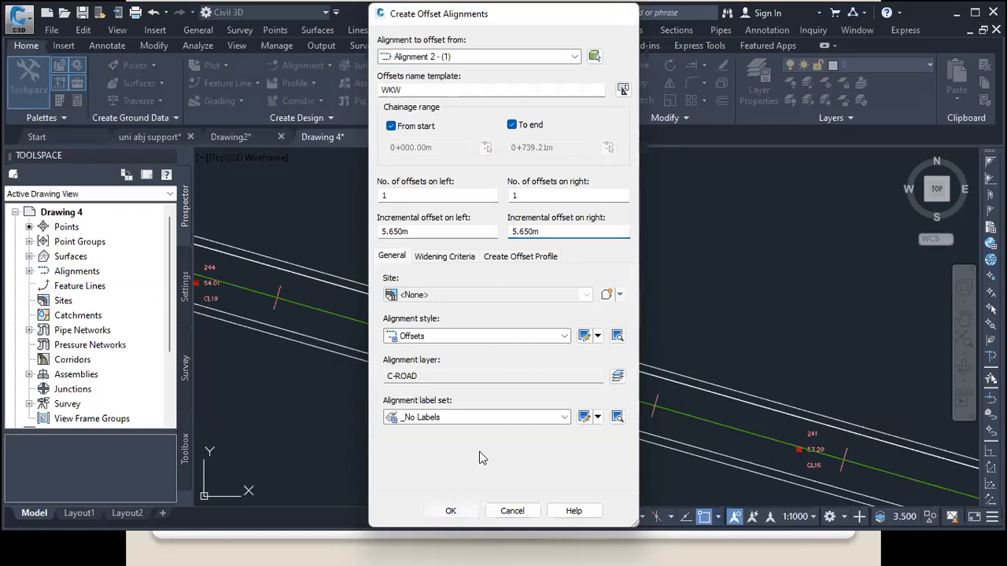
Step: Examine the offset alignment lines on both sides of the centerline along the road
{"action": "scroll", "coordinate": [433, 289], "scroll_direction": "up", "scroll_amount": 2}
{"action": "scroll", "coordinate": [433, 291], "scroll_direction": "down", "scroll_amount": 5}
{"action": "scroll", "coordinate": [425, 338], "scroll_direction": "down", "scroll_amount": 5}
{"action": "scroll", "coordinate": [429, 333], "scroll_direction": "up", "scroll_amount": 5}
{"action": "scroll", "coordinate": [431, 338], "scroll_direction": "up", "scroll_amount": 1}
{"action": "scroll", "coordinate": [409, 330], "scroll_direction": "down", "scroll_amount": 3}
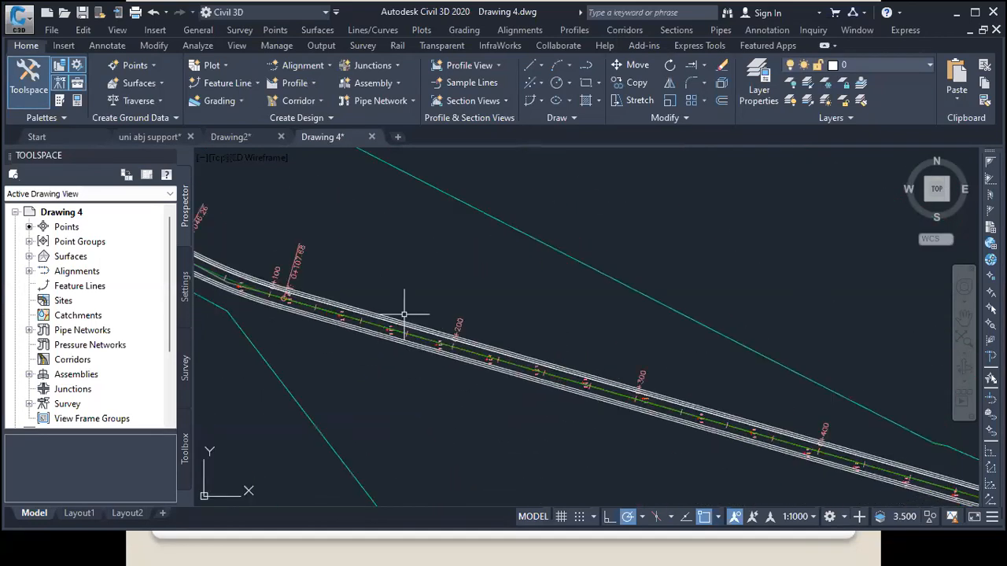
{"action": "scroll", "coordinate": [413, 337], "scroll_direction": "up", "scroll_amount": 4}
{"action": "scroll", "coordinate": [421, 324], "scroll_direction": "down", "scroll_amount": 5}
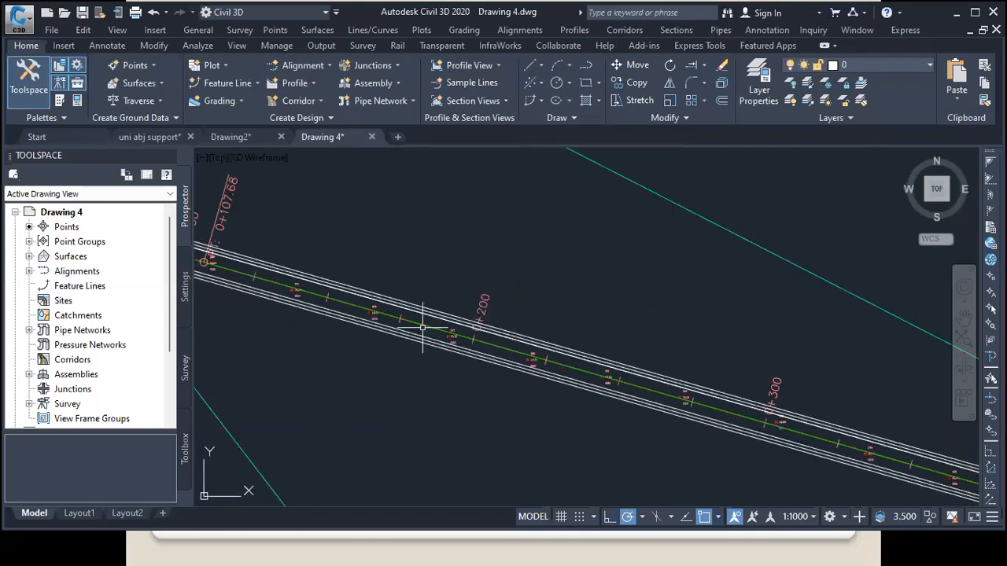
{"action": "scroll", "coordinate": [354, 293], "scroll_direction": "up", "scroll_amount": 3}
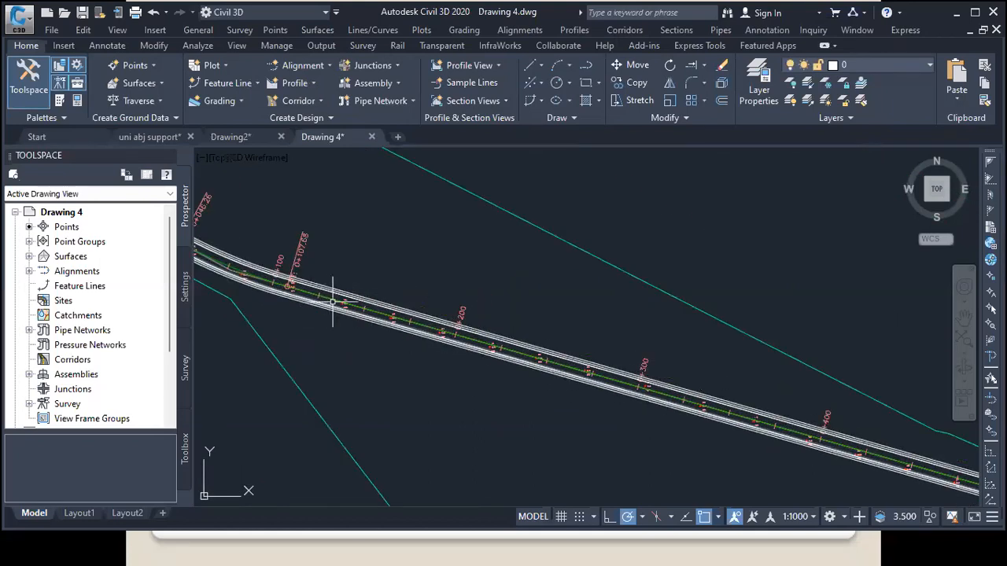
{"action": "scroll", "coordinate": [344, 294], "scroll_direction": "up", "scroll_amount": 3}
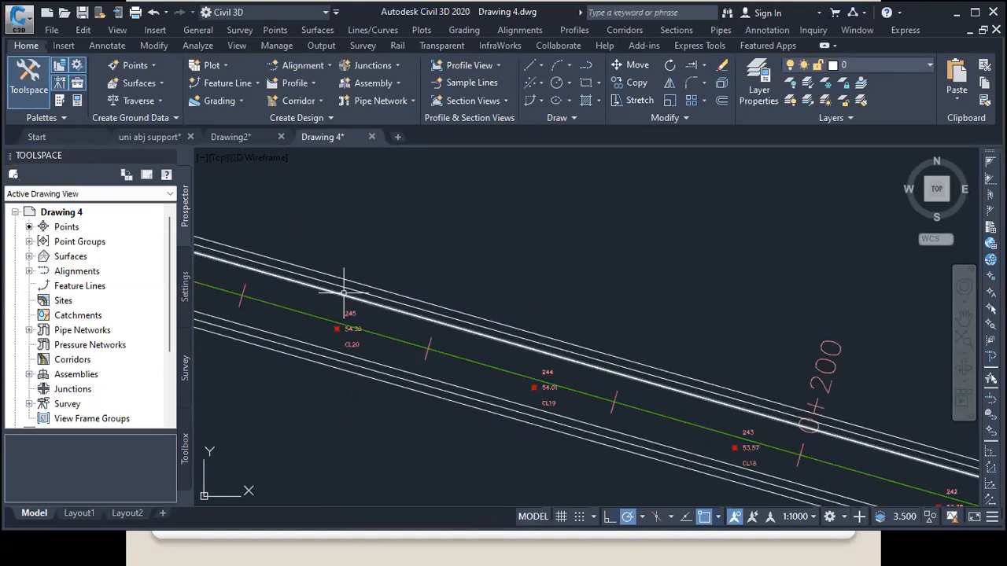
{"action": "scroll", "coordinate": [362, 292], "scroll_direction": "down", "scroll_amount": 4}
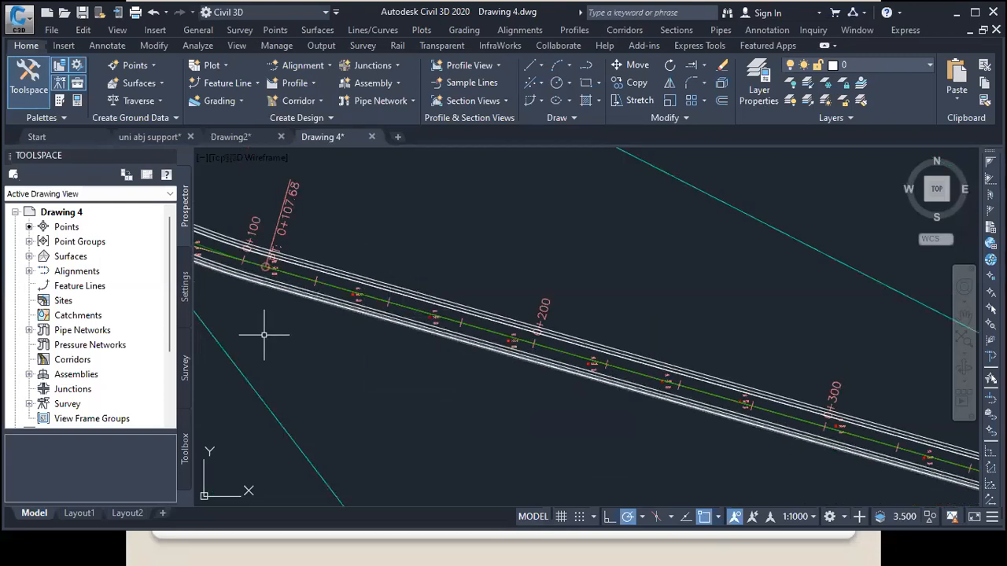
Step: Execute the Incremental Chaining Report from the alignment reports in the Toolbox's Reports Manager
{"action": "left_click", "coordinate": [185, 450]}
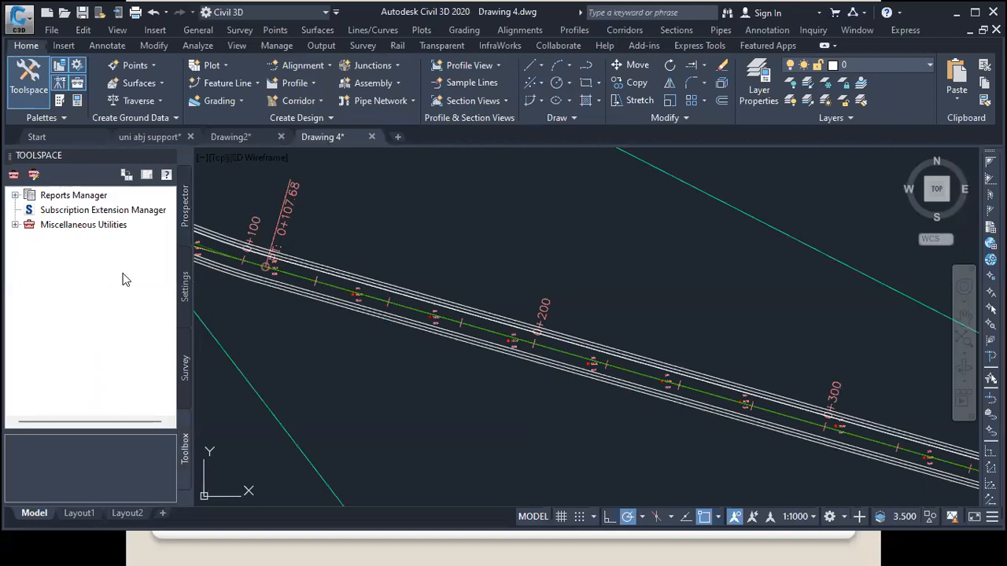
{"action": "left_click", "coordinate": [15, 196]}
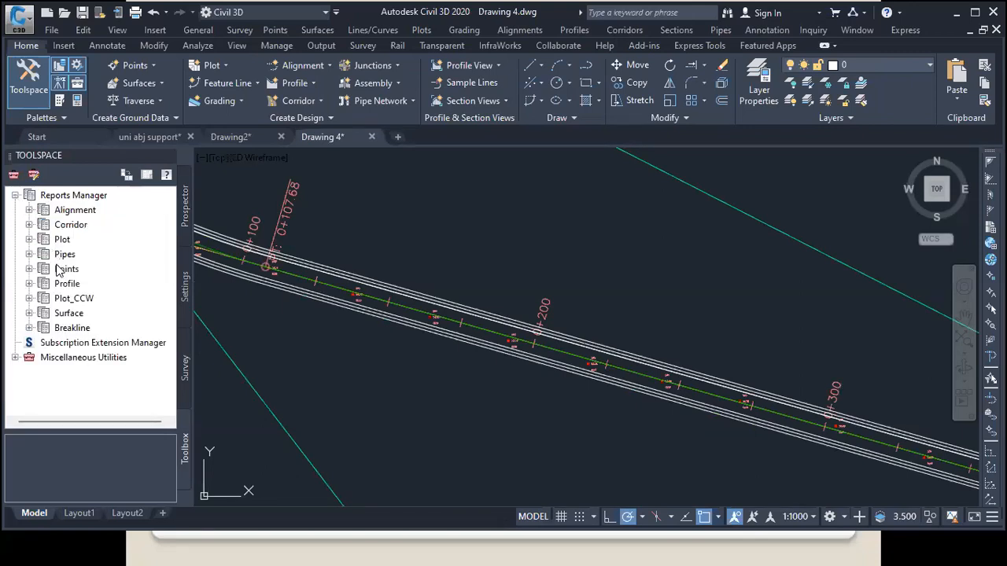
{"action": "left_click", "coordinate": [29, 210]}
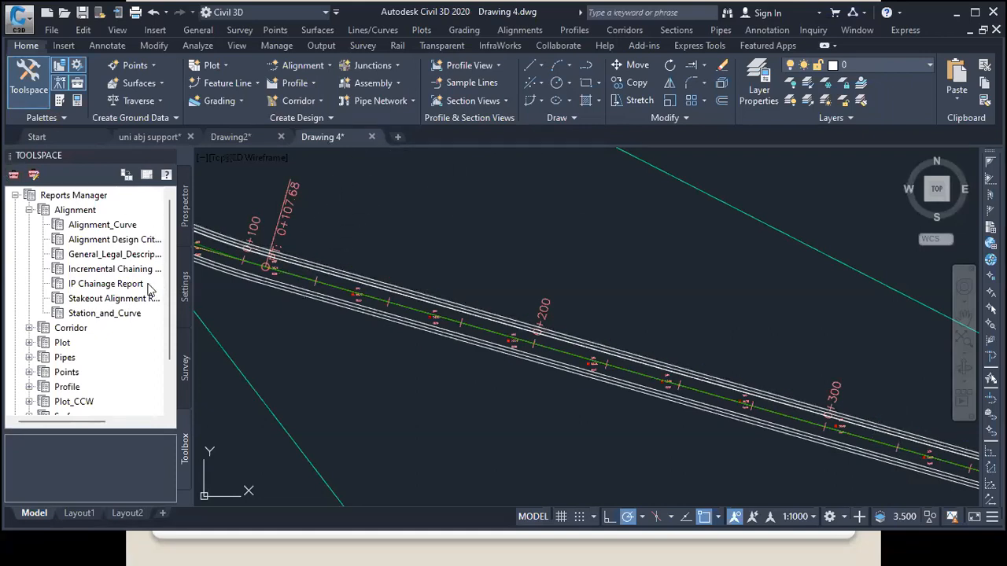
{"action": "left_click", "coordinate": [110, 271]}
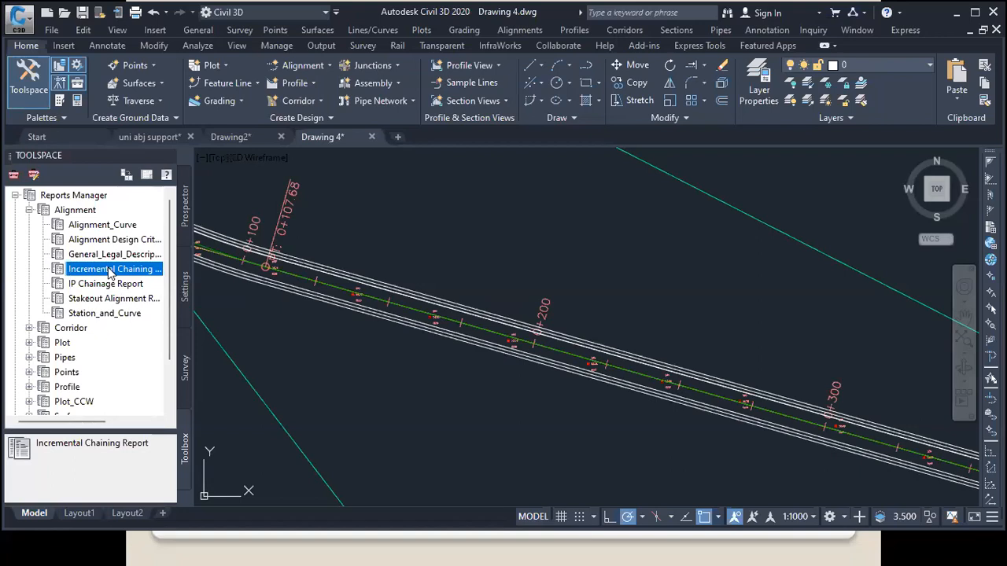
{"action": "right_click", "coordinate": [110, 272]}
{"action": "left_click", "coordinate": [157, 277]}
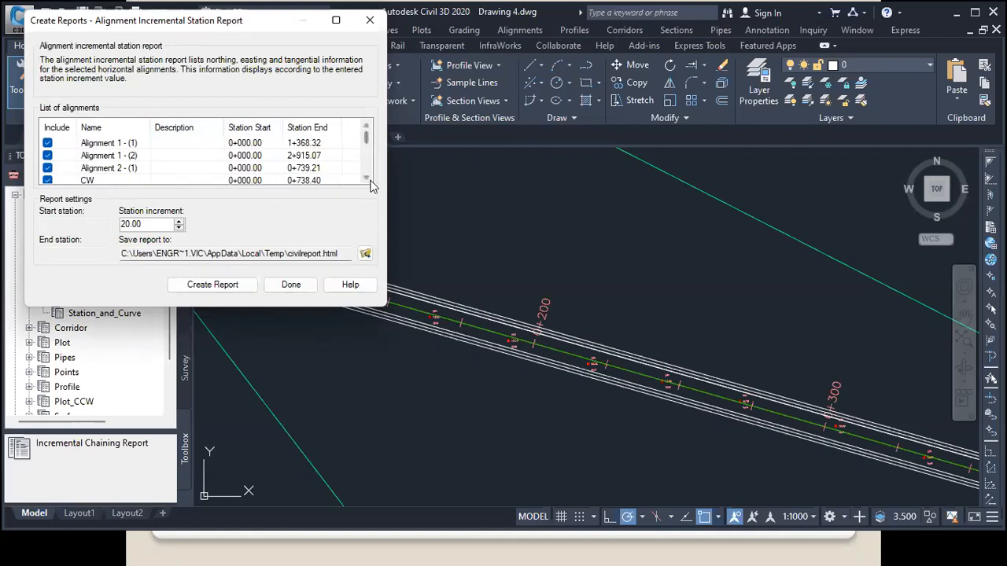
Step: Set the station increment to 25 and create the incremental station report for all listed alignments
{"action": "left_click", "coordinate": [370, 181]}
{"action": "left_click", "coordinate": [369, 181]}
{"action": "left_click", "coordinate": [370, 181]}
{"action": "left_click_drag", "start_coordinate": [143, 224], "coordinate": [115, 226]}
{"action": "type", "text": "25"}
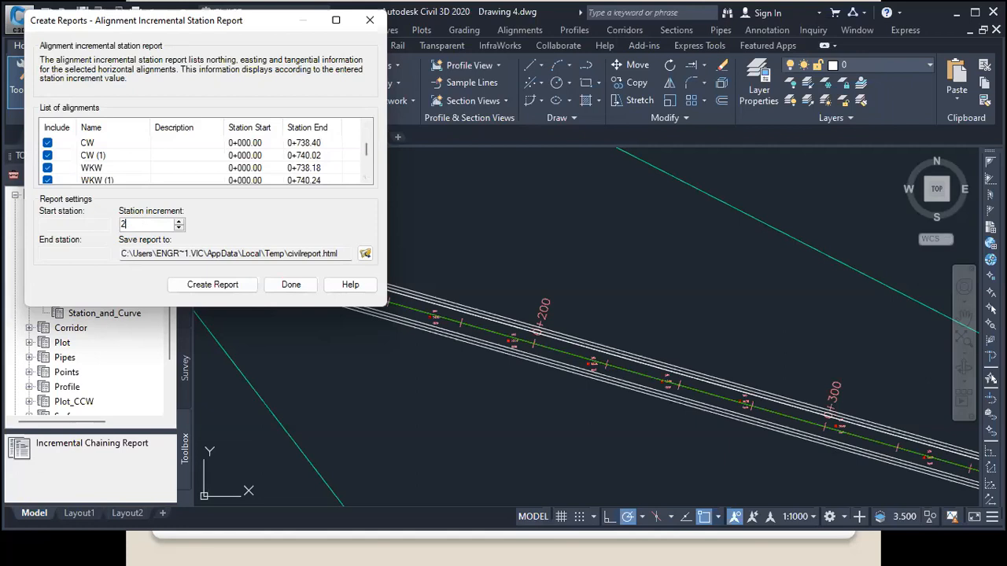
{"action": "left_click", "coordinate": [213, 285]}
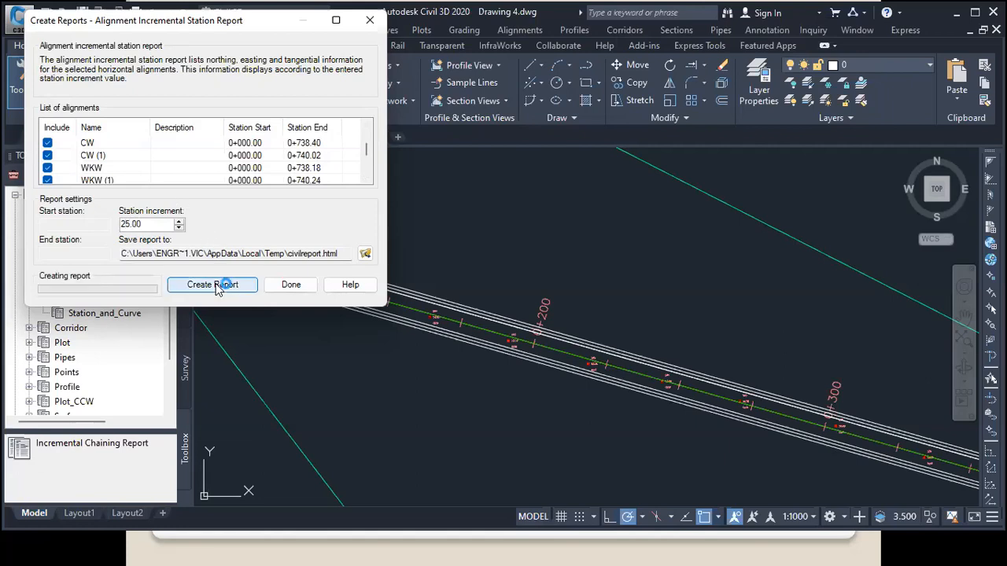
Step: Examine the stations, northings, eastings and tangential directions in the incremental station report, and close it
{"action": "scroll", "coordinate": [288, 244], "scroll_direction": "down", "scroll_amount": 4}
{"action": "scroll", "coordinate": [291, 250], "scroll_direction": "down", "scroll_amount": 1}
{"action": "scroll", "coordinate": [291, 250], "scroll_direction": "up", "scroll_amount": 4}
{"action": "scroll", "coordinate": [291, 250], "scroll_direction": "down", "scroll_amount": 3}
{"action": "scroll", "coordinate": [291, 251], "scroll_direction": "up", "scroll_amount": 3}
{"action": "scroll", "coordinate": [291, 250], "scroll_direction": "down", "scroll_amount": 1}
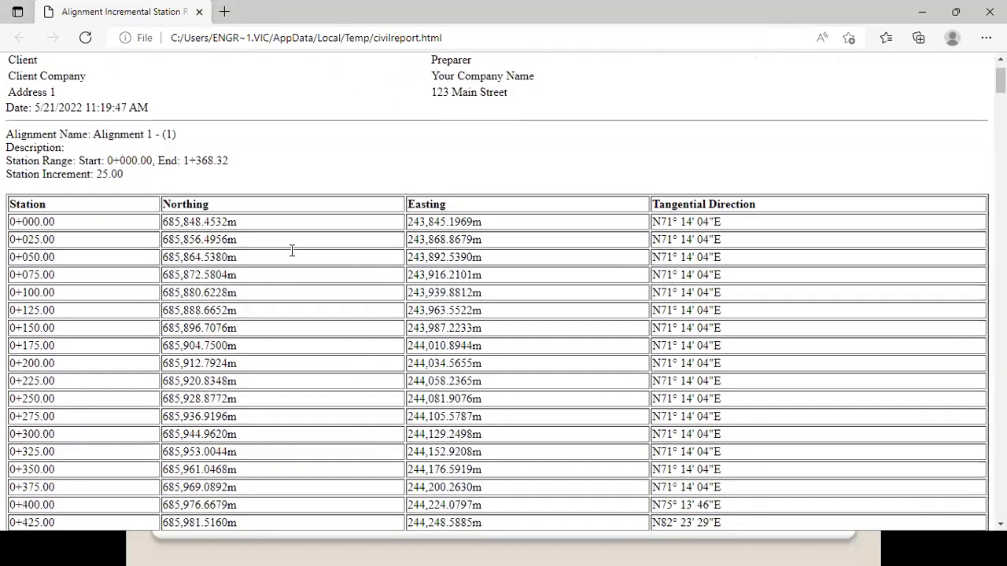
{"action": "scroll", "coordinate": [291, 250], "scroll_direction": "down", "scroll_amount": 1}
{"action": "scroll", "coordinate": [291, 250], "scroll_direction": "down", "scroll_amount": 10}
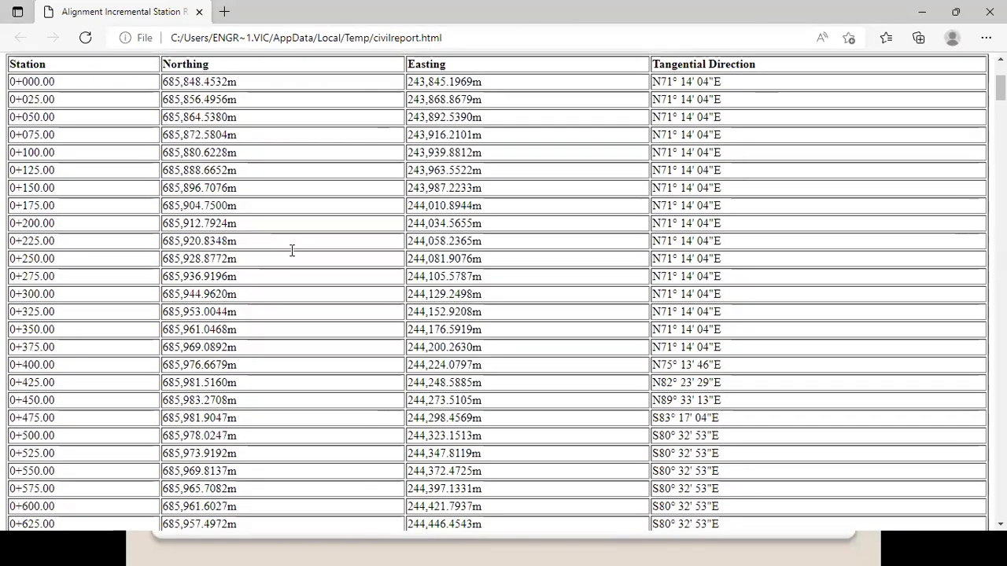
{"action": "scroll", "coordinate": [291, 250], "scroll_direction": "down", "scroll_amount": 2}
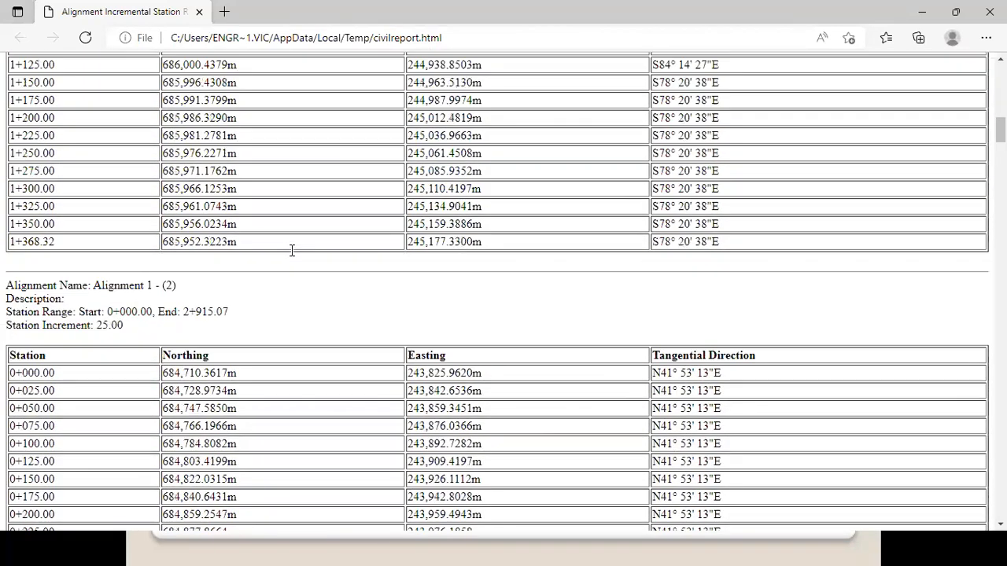
{"action": "scroll", "coordinate": [291, 250], "scroll_direction": "up", "scroll_amount": 13}
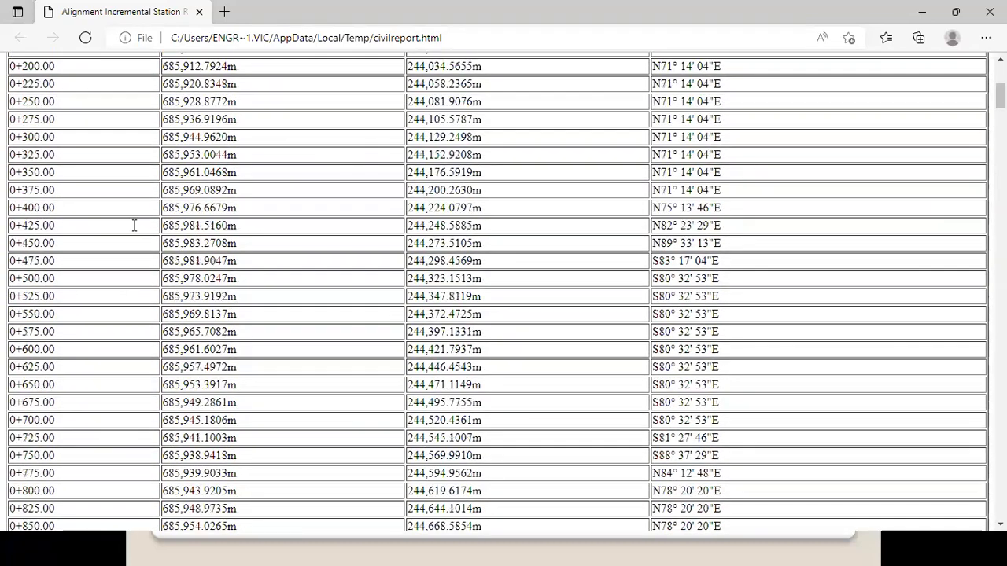
{"action": "scroll", "coordinate": [550, 361], "scroll_direction": "down", "scroll_amount": 10}
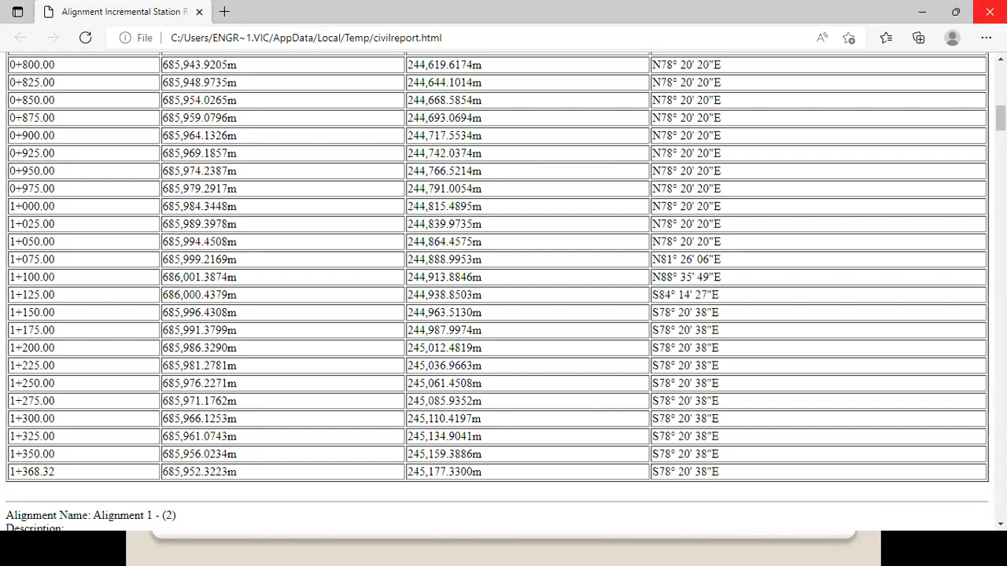
{"action": "left_click", "coordinate": [989, 12]}
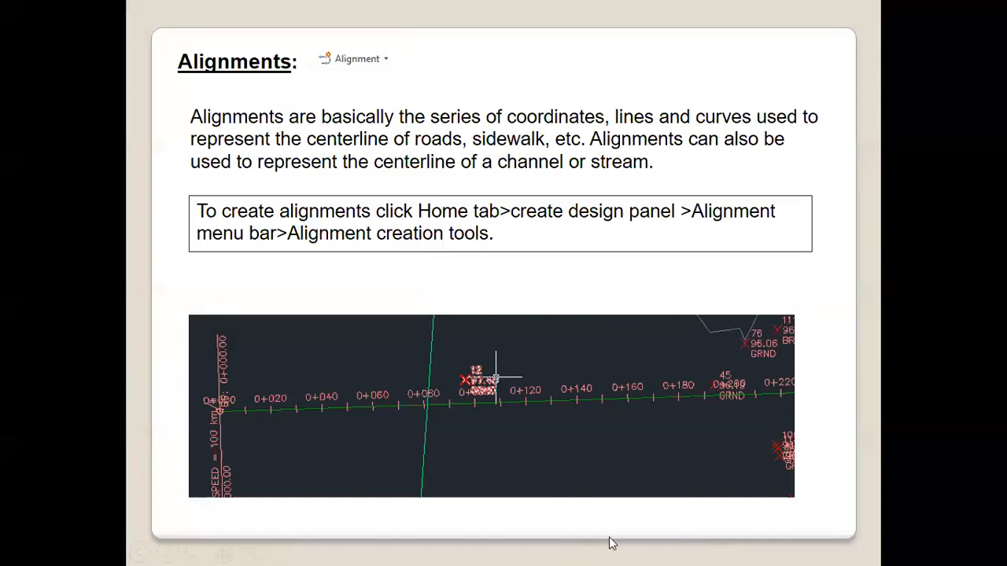
Step: Exit the slide show and switch to Drawing 4 in Civil 3D
{"action": "key", "text": "Escape"}
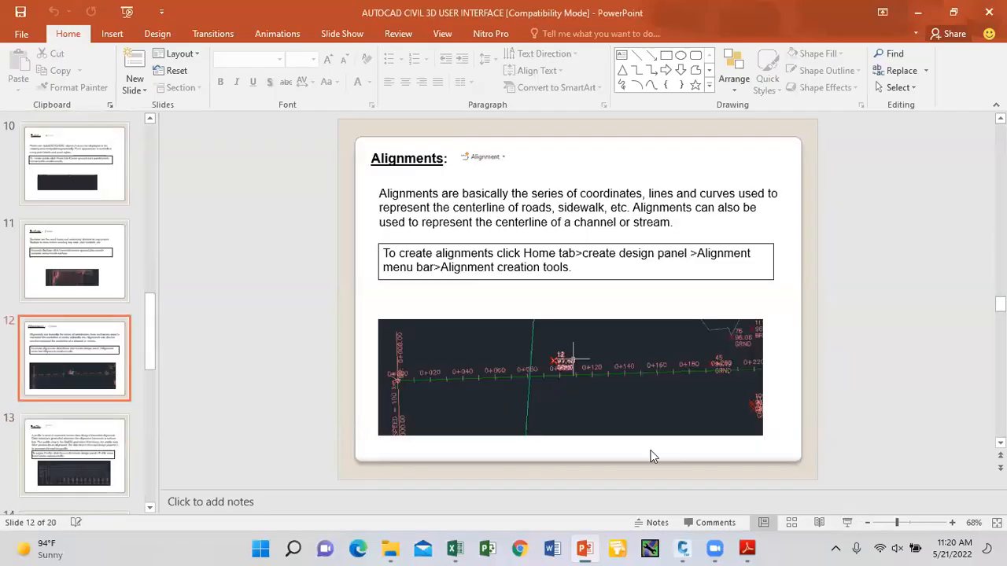
{"action": "left_click", "coordinate": [684, 549]}
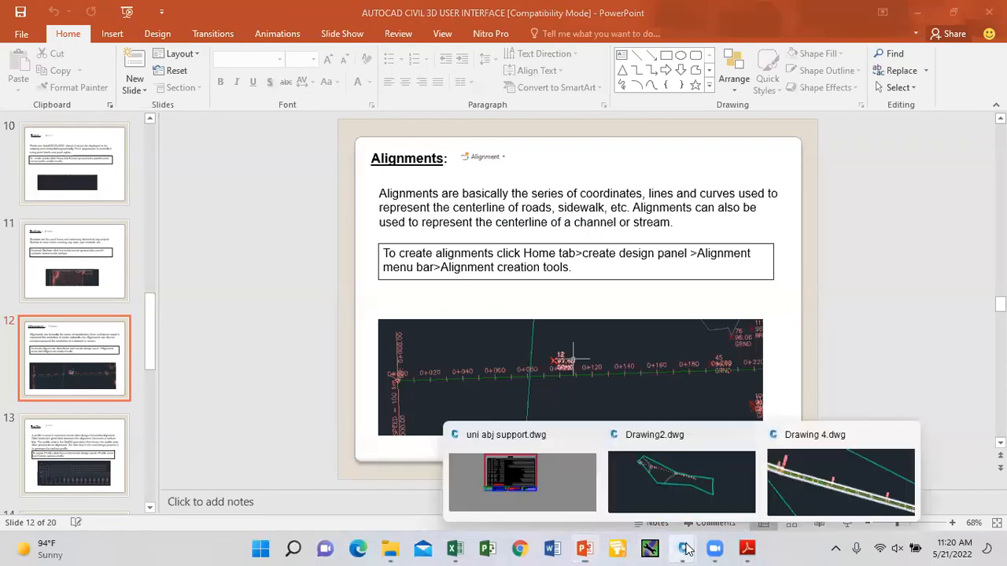
{"action": "left_click", "coordinate": [803, 461]}
Step: Delete all offset alignments on both sides of the centerline near chainage 0+200, keeping only the centerline alignment
{"action": "scroll", "coordinate": [456, 248], "scroll_direction": "down", "scroll_amount": 2}
{"action": "scroll", "coordinate": [402, 263], "scroll_direction": "up", "scroll_amount": 6}
{"action": "scroll", "coordinate": [412, 267], "scroll_direction": "down", "scroll_amount": 4}
{"action": "scroll", "coordinate": [426, 286], "scroll_direction": "up", "scroll_amount": 2}
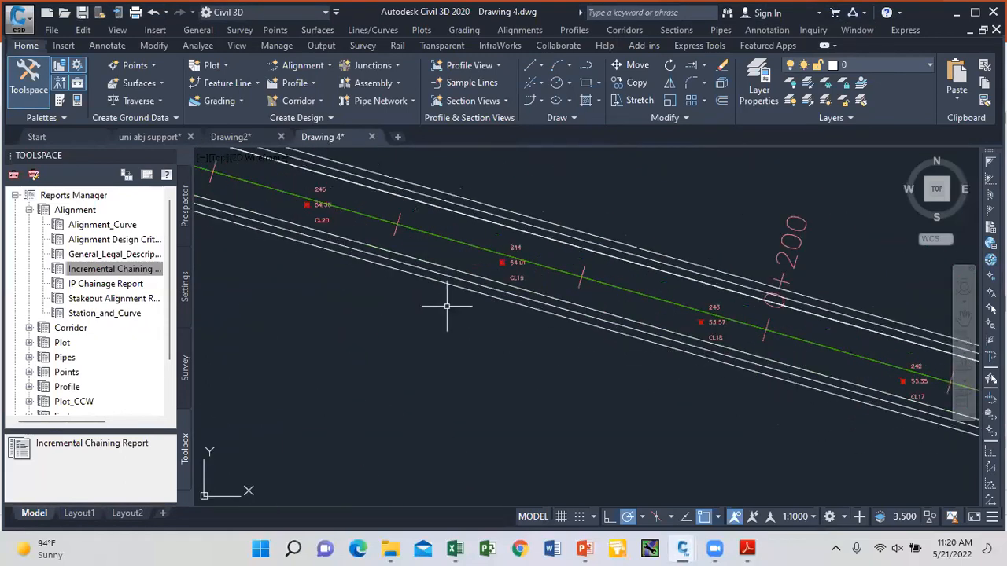
{"action": "left_click", "coordinate": [419, 260]}
{"action": "key", "text": "Delete"}
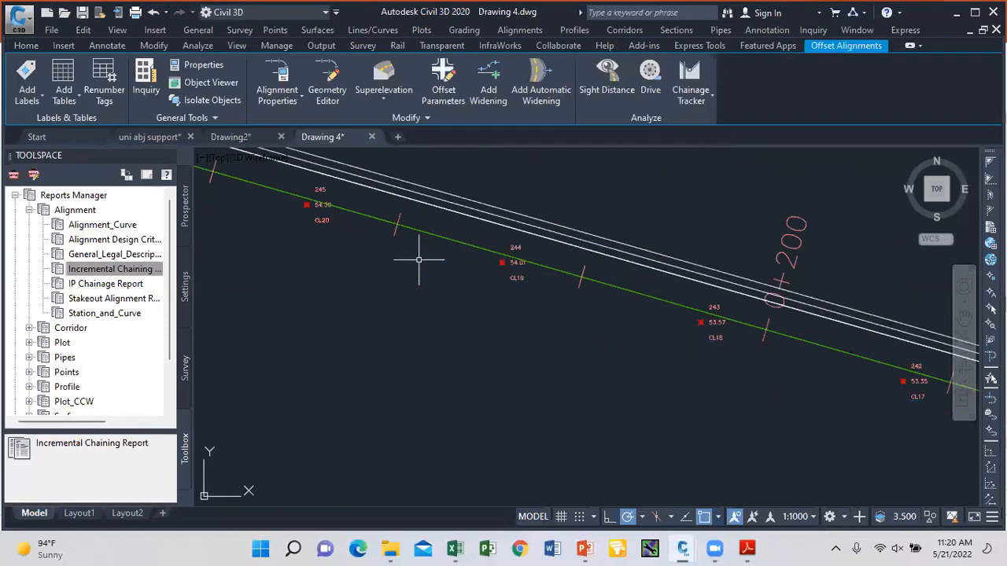
{"action": "left_click", "coordinate": [483, 230]}
{"action": "left_click", "coordinate": [463, 200]}
{"action": "key", "text": "Delete"}
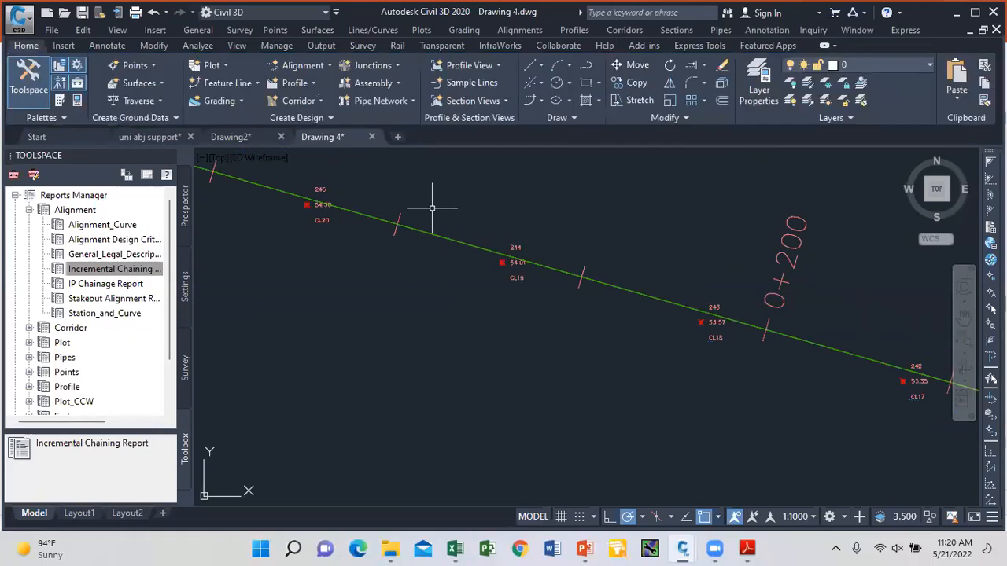
{"action": "left_click", "coordinate": [79, 268]}
{"action": "left_click", "coordinate": [30, 211]}
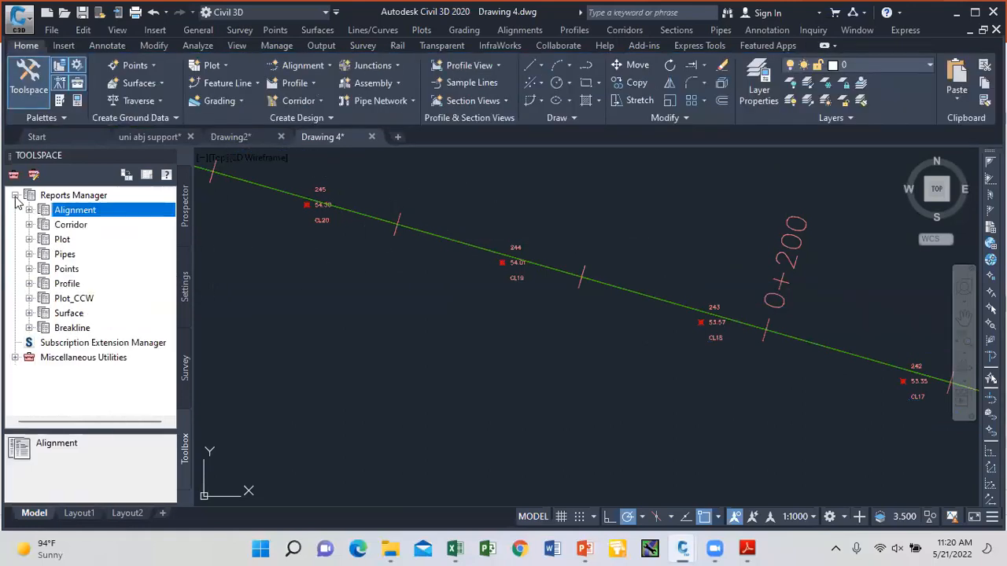
{"action": "scroll", "coordinate": [417, 247], "scroll_direction": "down", "scroll_amount": 5}
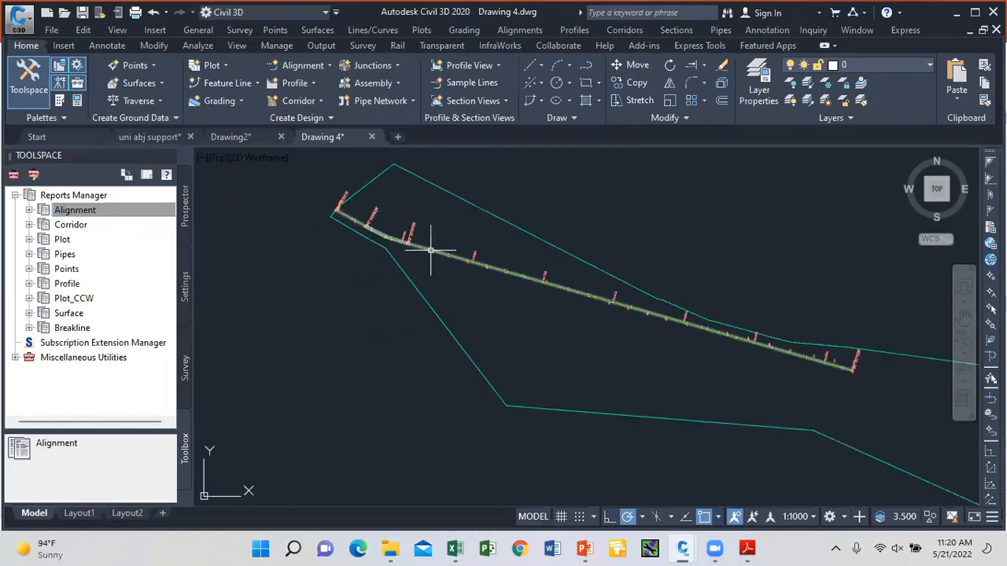
{"action": "left_click", "coordinate": [184, 209]}
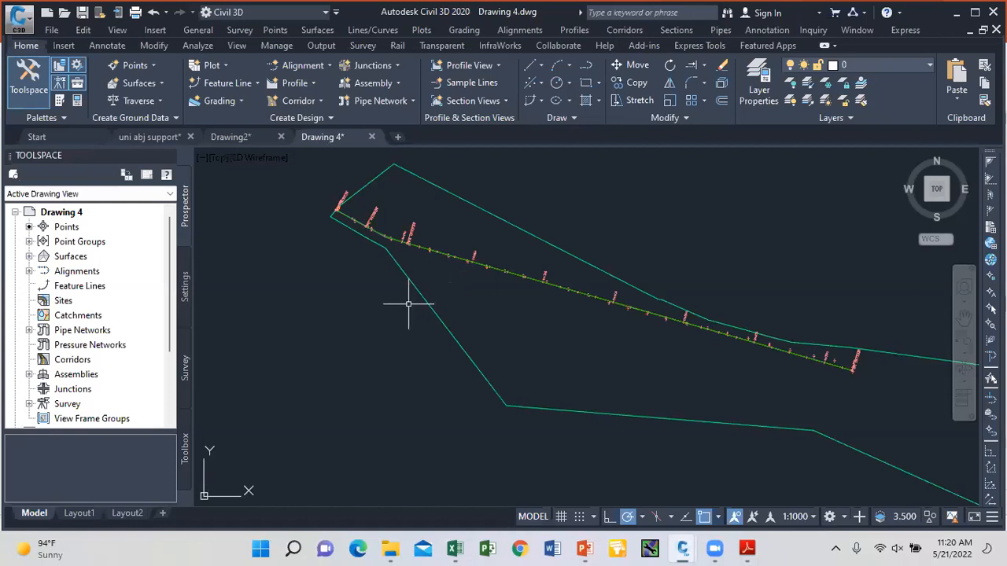
Step: Reopen the alignment reports in the Toolbox and execute the Incremental Chaining Report again
{"action": "left_click", "coordinate": [186, 460]}
{"action": "left_click", "coordinate": [29, 210]}
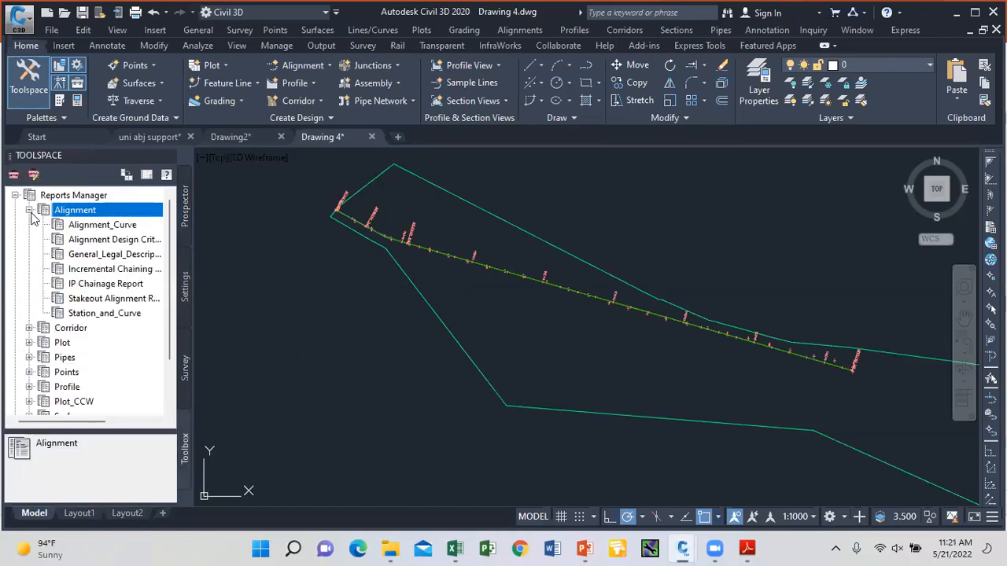
{"action": "left_click", "coordinate": [114, 269]}
{"action": "right_click", "coordinate": [115, 270]}
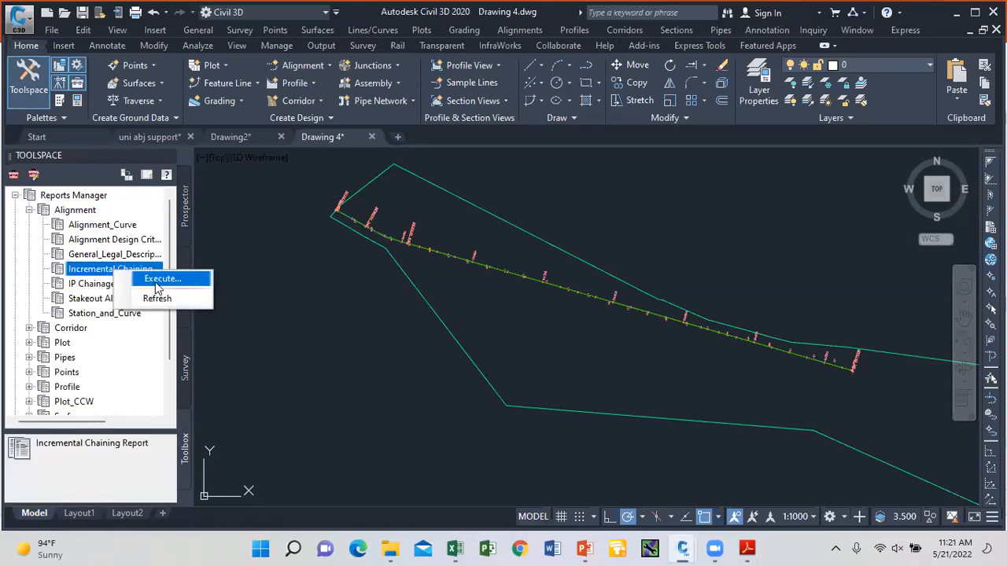
{"action": "left_click", "coordinate": [160, 280]}
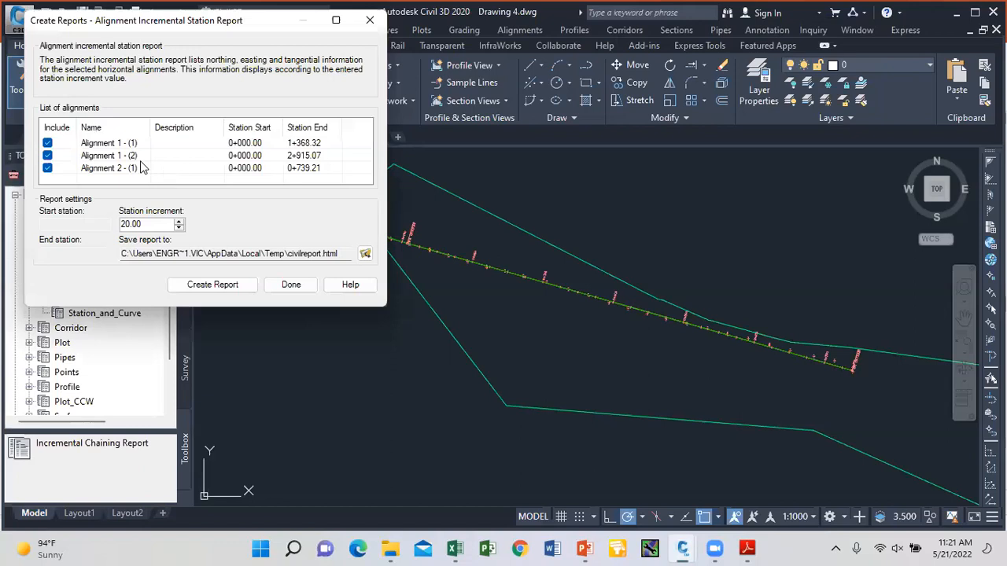
Step: Include only Alignment 2 - (1), set the station increment to 25, and create the incremental station report
{"action": "left_click", "coordinate": [47, 144]}
{"action": "double_click", "coordinate": [117, 224]}
{"action": "type", "text": "25"}
{"action": "left_click", "coordinate": [223, 285]}
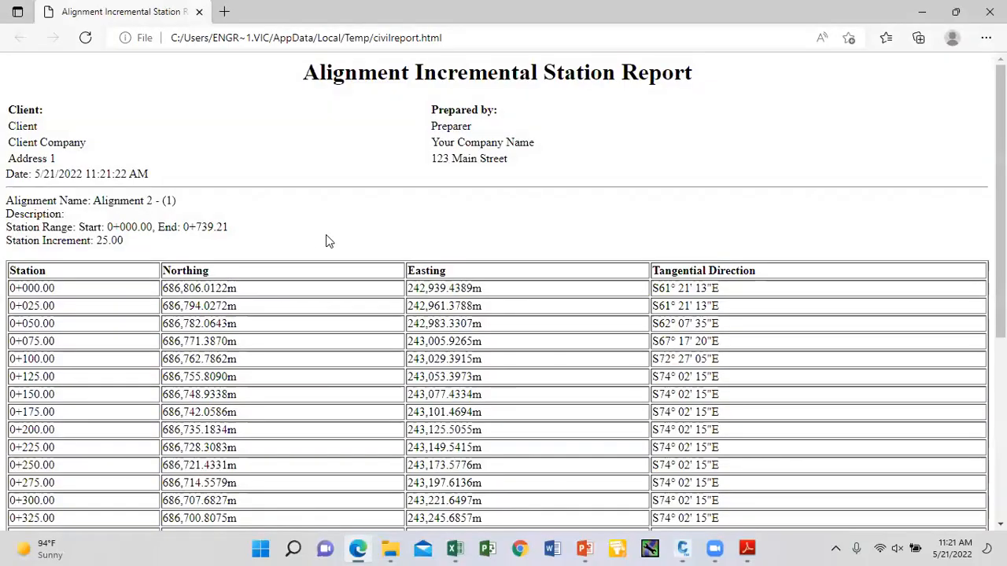
Step: Review the station coordinates and tangential directions in the report for Alignment 2 - (1)
{"action": "scroll", "coordinate": [327, 238], "scroll_direction": "down", "scroll_amount": 5}
{"action": "scroll", "coordinate": [328, 243], "scroll_direction": "up", "scroll_amount": 4}
{"action": "scroll", "coordinate": [329, 242], "scroll_direction": "down", "scroll_amount": 4}
{"action": "scroll", "coordinate": [341, 248], "scroll_direction": "up", "scroll_amount": 3}
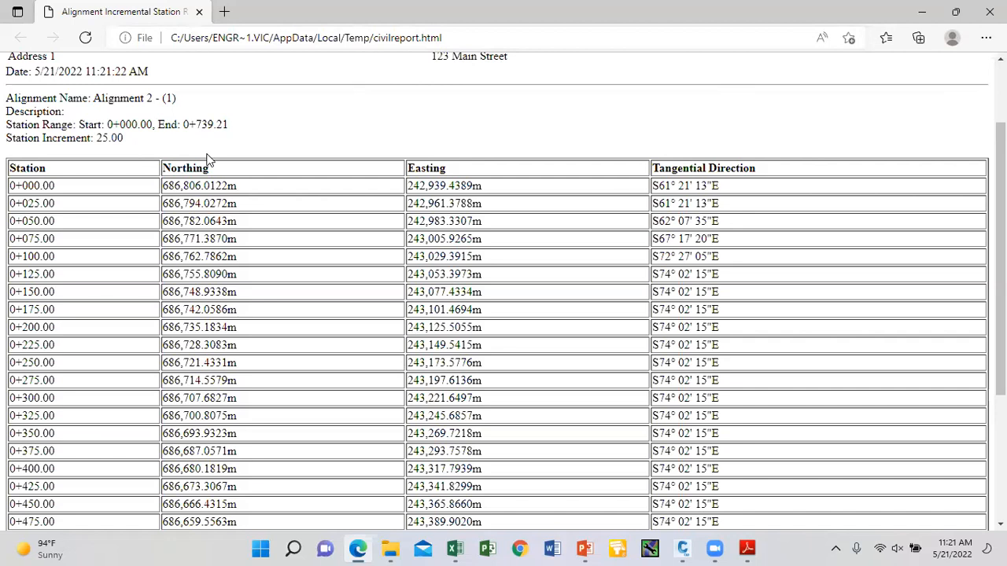
Step: Minimise the report, return to Drawing 4 in Civil 3D, and collapse the Alignment report category
{"action": "left_click", "coordinate": [920, 12]}
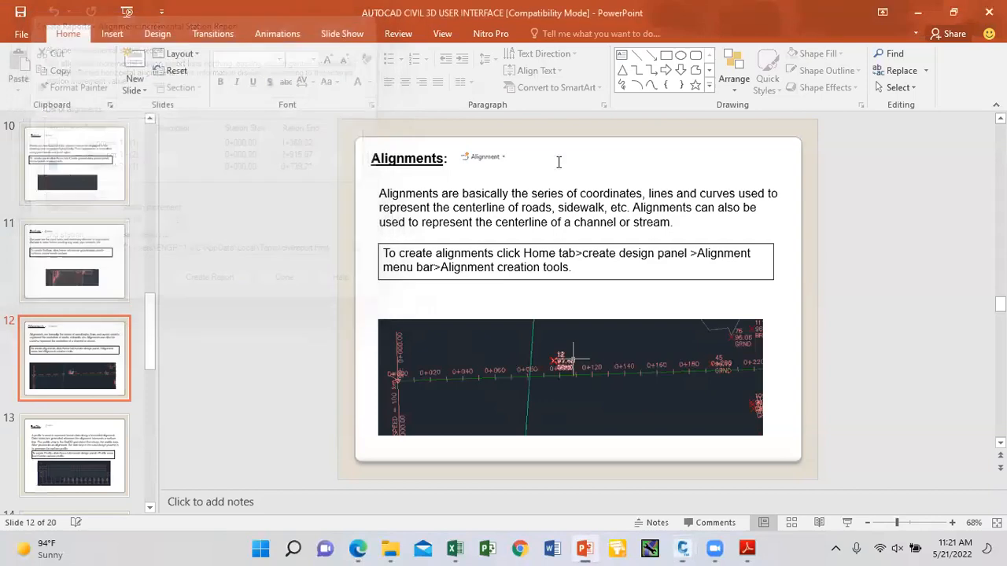
{"action": "mouse_move", "coordinate": [682, 548]}
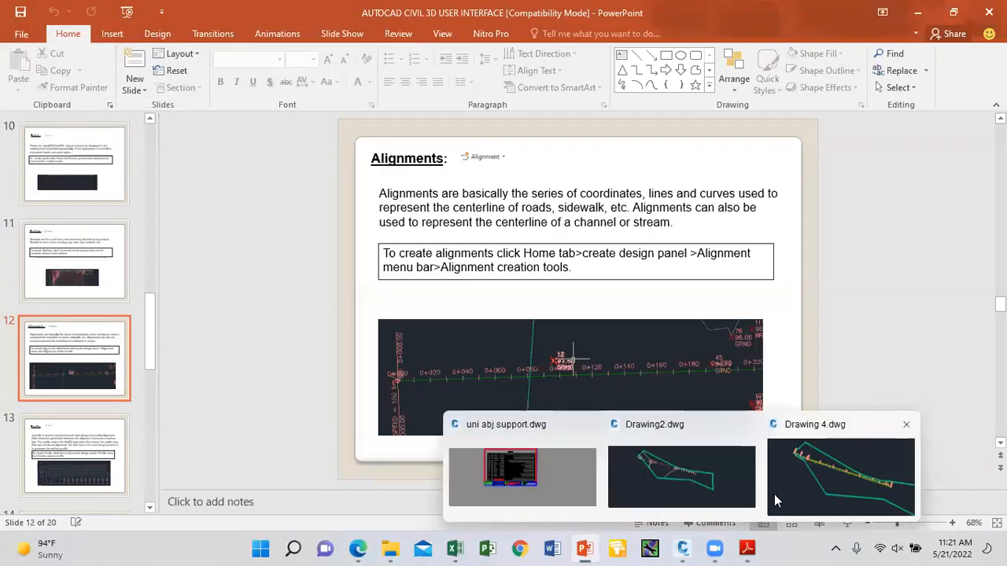
{"action": "left_click", "coordinate": [774, 494]}
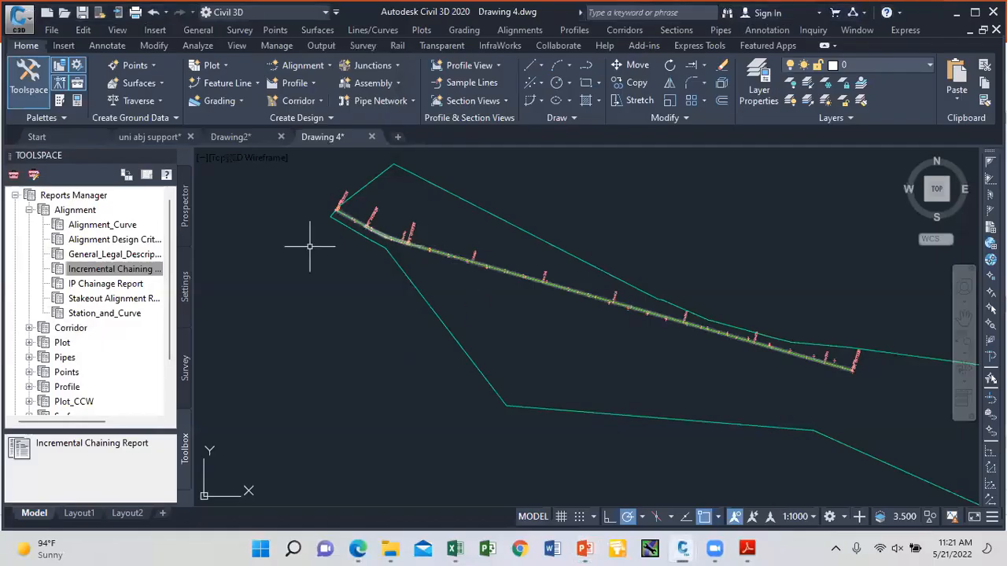
{"action": "left_click", "coordinate": [29, 210]}
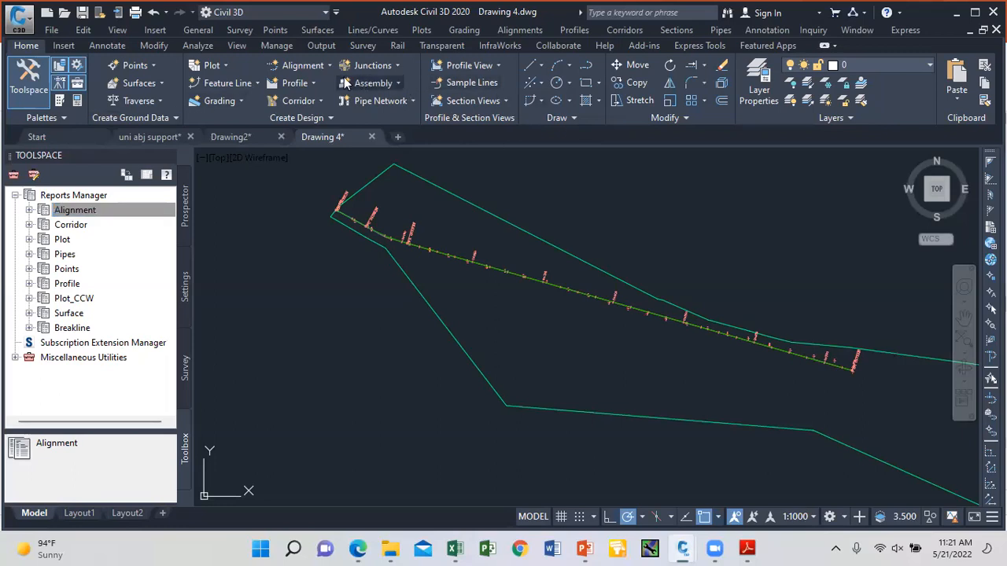
Step: Start a new offset alignment and choose Alignment 2 - (1) from the alignment list as its parent
{"action": "left_click", "coordinate": [317, 66]}
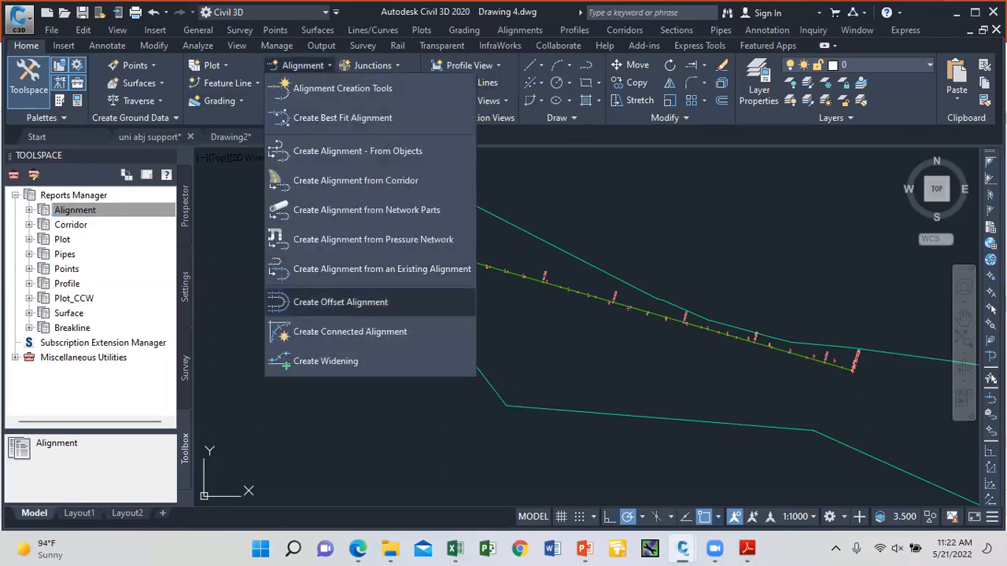
{"action": "left_click", "coordinate": [341, 302]}
{"action": "key", "text": "Return"}
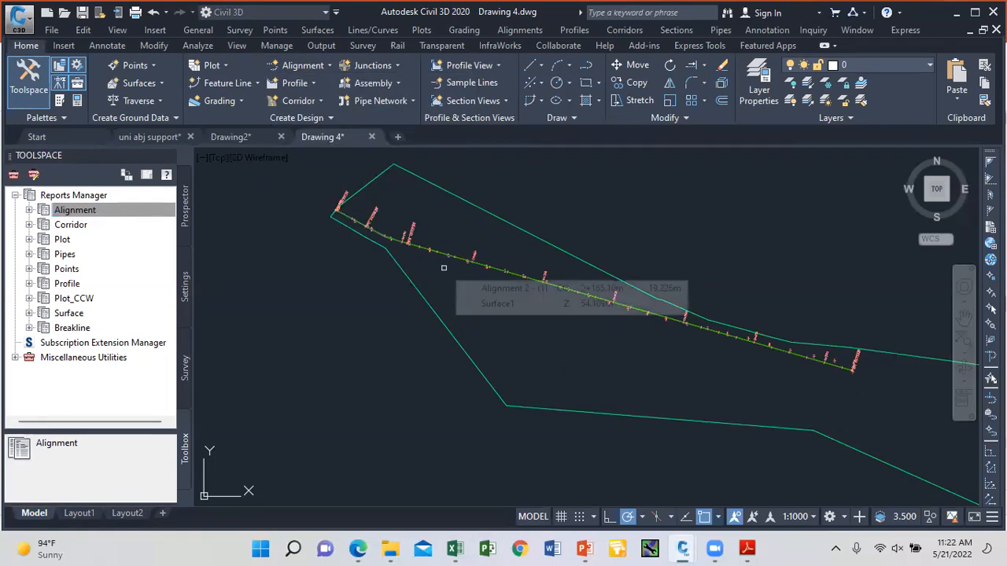
{"action": "left_click", "coordinate": [406, 241]}
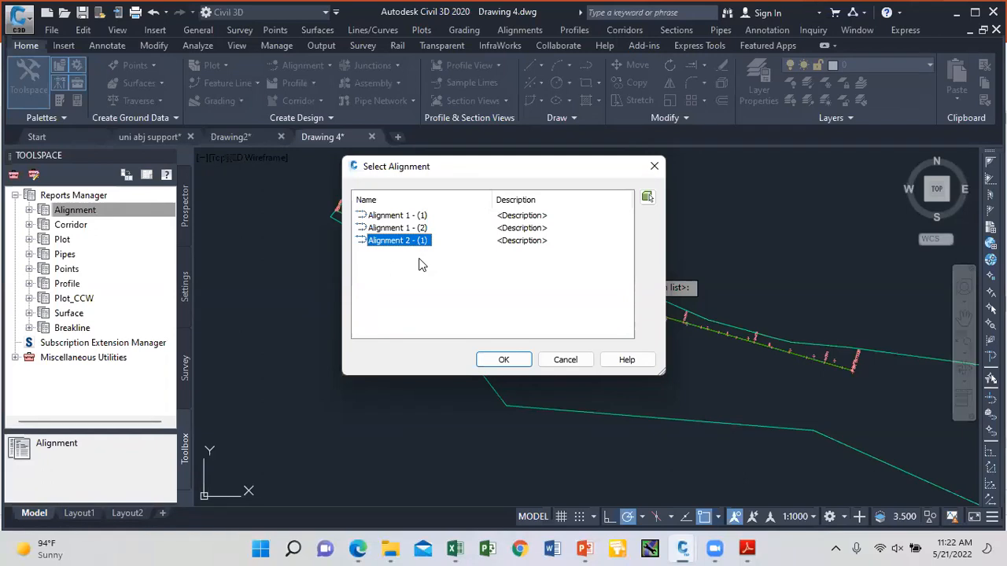
{"action": "left_click", "coordinate": [501, 358]}
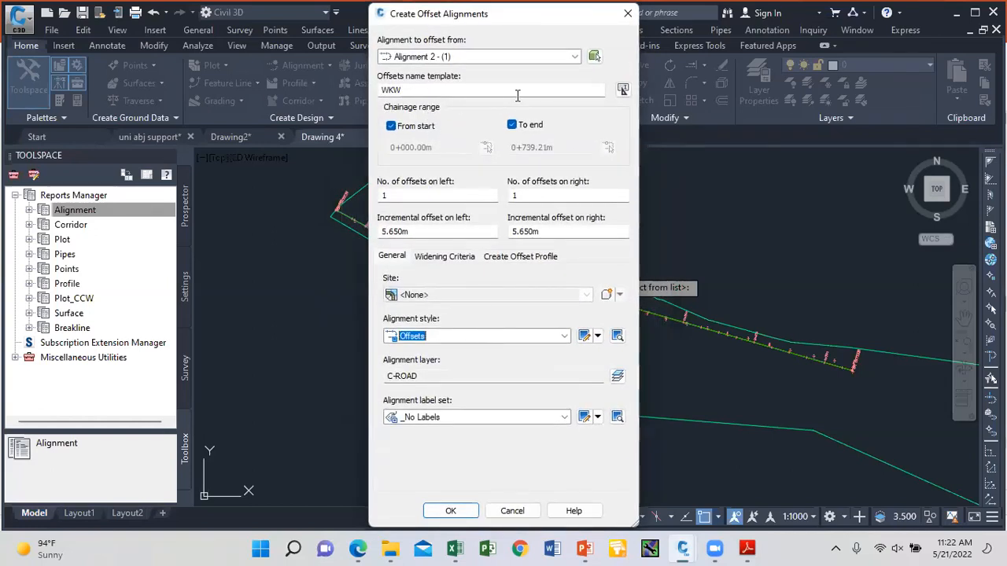
Step: Name the offset alignments CW, set the incremental offset to 3.65 m on both sides, and create them
{"action": "double_click", "coordinate": [483, 90]}
{"action": "type", "text": "CW"}
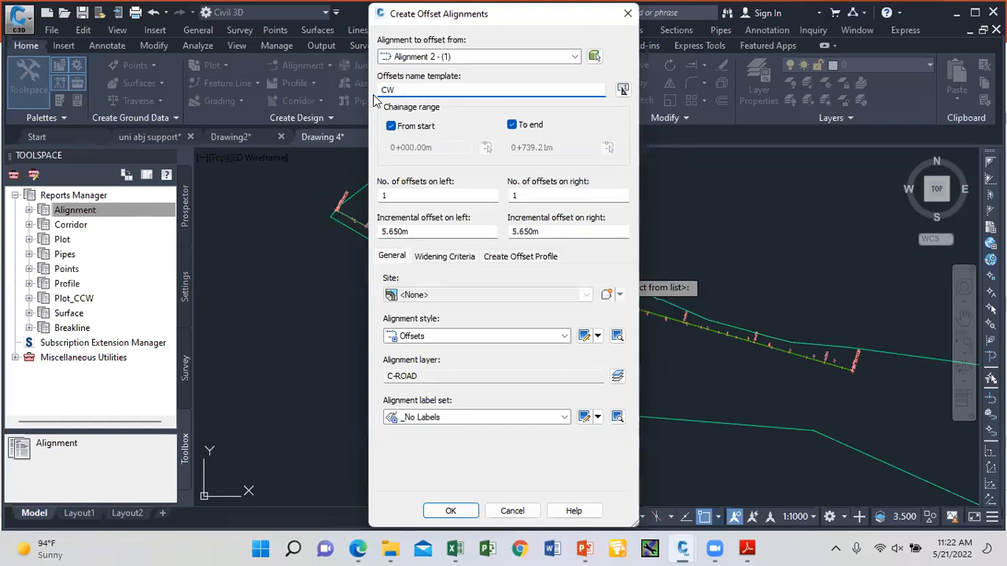
{"action": "left_click_drag", "start_coordinate": [425, 232], "coordinate": [366, 240]}
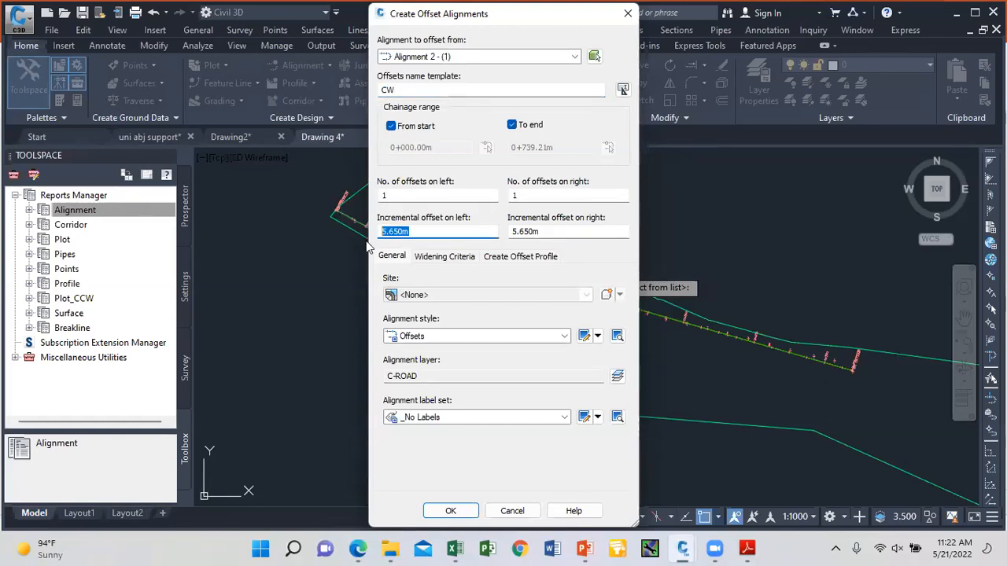
{"action": "type", "text": "3.65"}
{"action": "key", "text": "Tab"}
{"action": "type", "text": "3"}
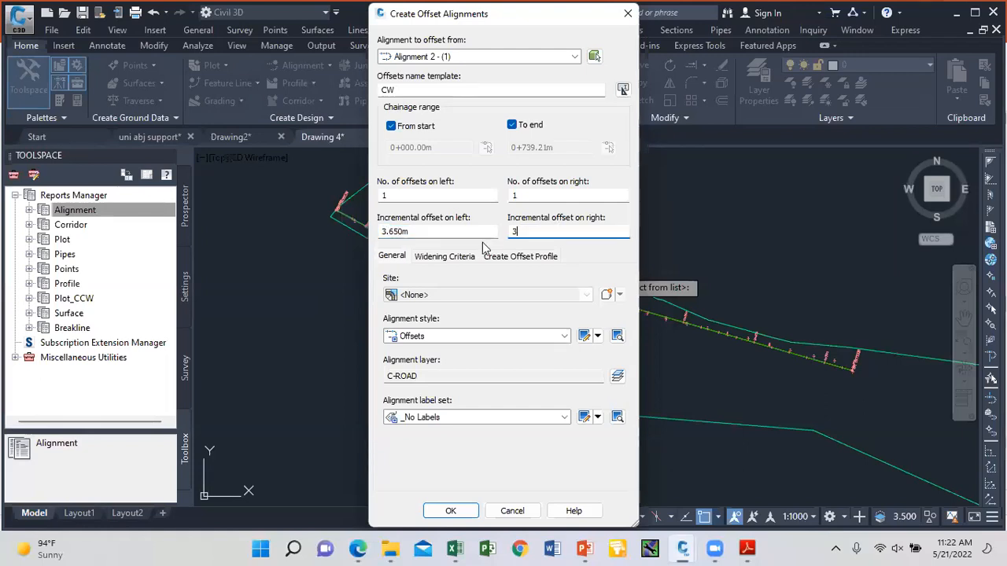
{"action": "type", "text": ".65"}
{"action": "left_click_drag", "start_coordinate": [516, 16], "coordinate": [223, 14]}
{"action": "left_click", "coordinate": [157, 509]}
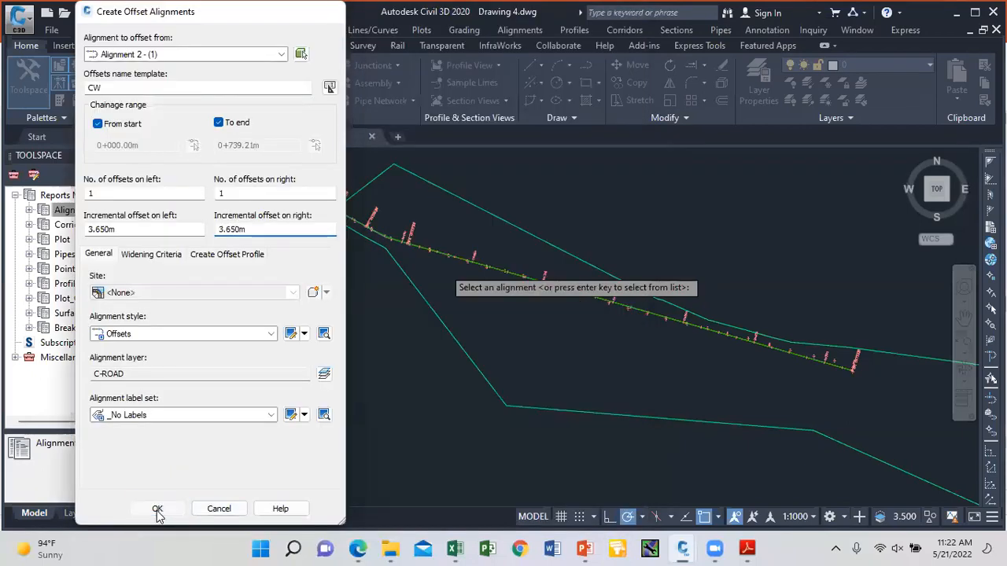
{"action": "scroll", "coordinate": [517, 281], "scroll_direction": "up", "scroll_amount": 4}
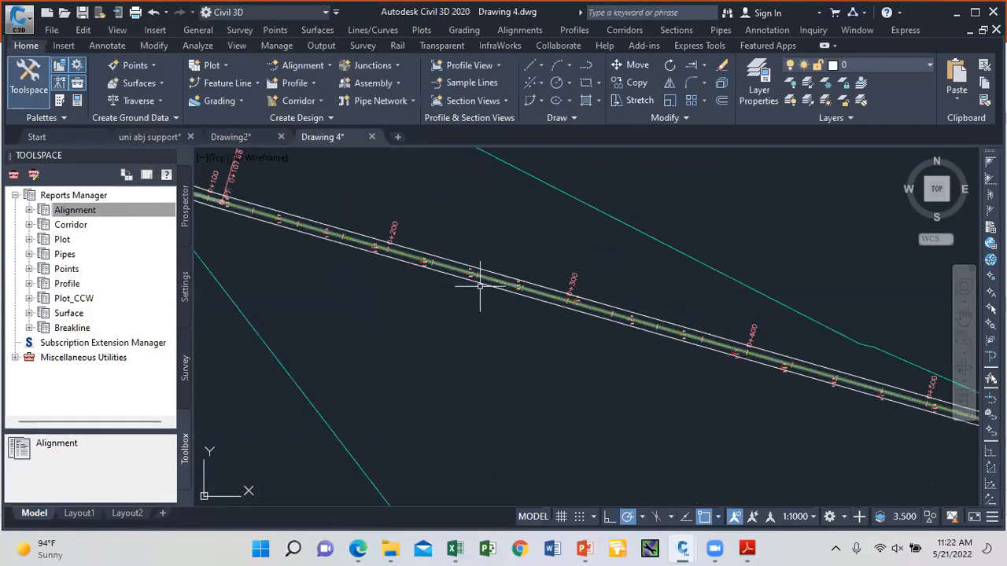
Step: Expand the Alignment report category and execute the Incremental Chaining Report
{"action": "left_click", "coordinate": [63, 213]}
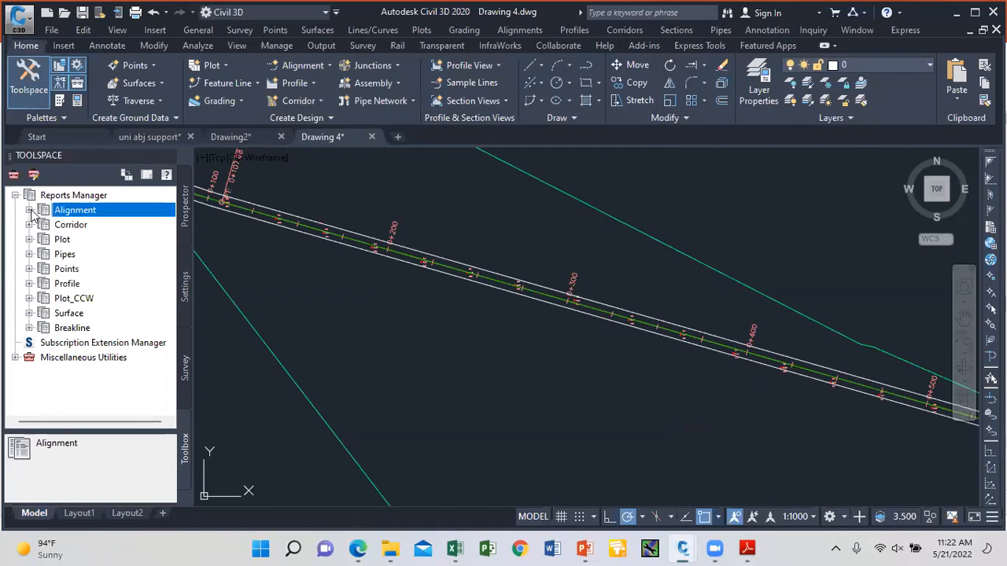
{"action": "left_click", "coordinate": [29, 211]}
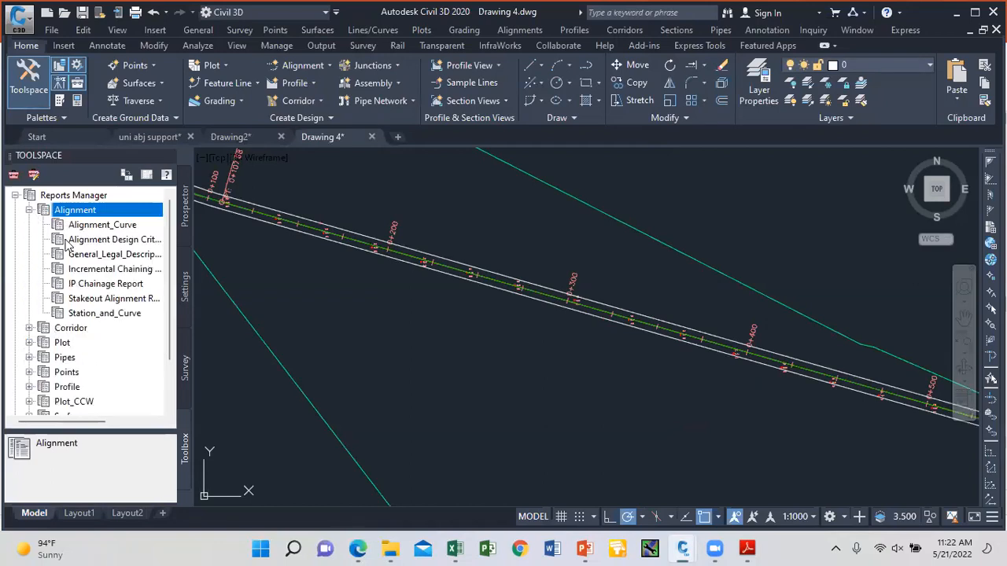
{"action": "left_click", "coordinate": [93, 272]}
{"action": "right_click", "coordinate": [111, 270]}
{"action": "left_click", "coordinate": [144, 280]}
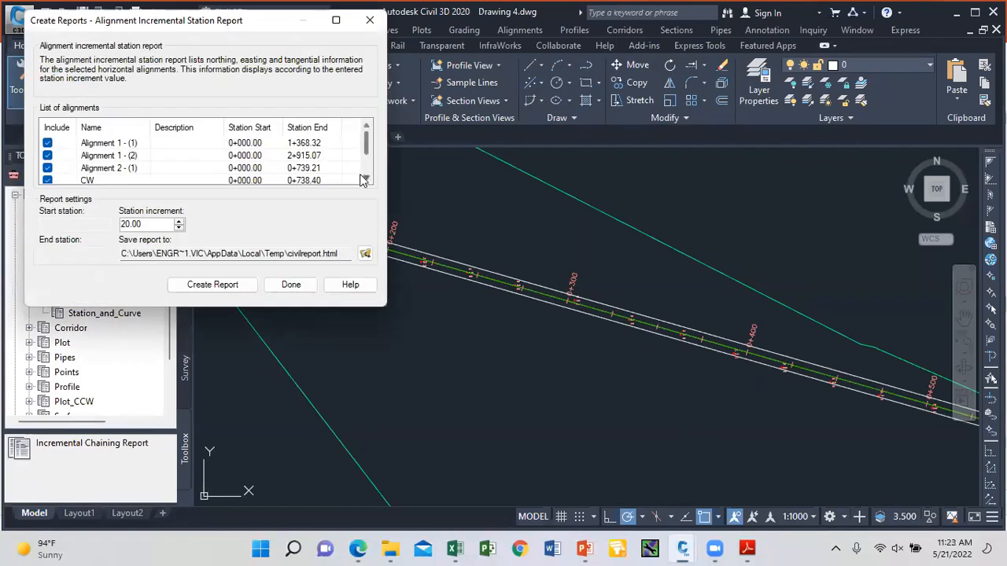
Step: Include only CW and CW (2), set the station increment to 25, and create the incremental station report
{"action": "left_click", "coordinate": [57, 145]}
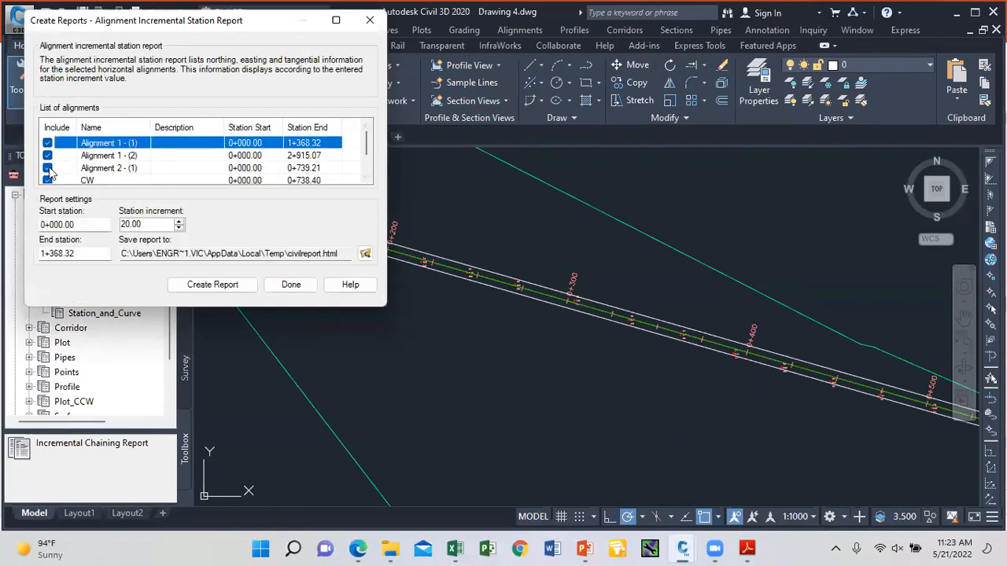
{"action": "left_click", "coordinate": [48, 143]}
{"action": "left_click", "coordinate": [47, 155]}
{"action": "left_click", "coordinate": [47, 167]}
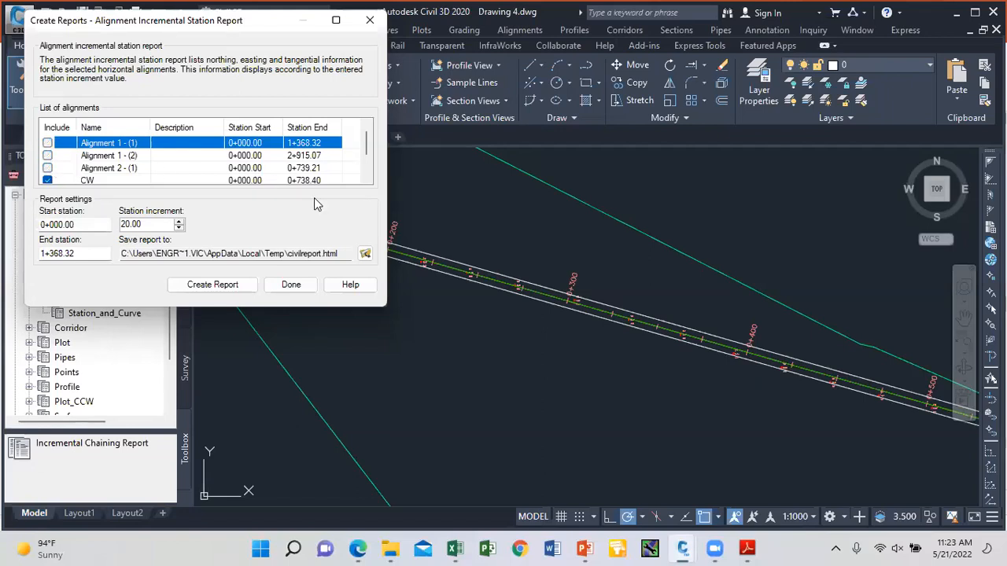
{"action": "scroll", "coordinate": [366, 179], "scroll_direction": "down", "scroll_amount": 1}
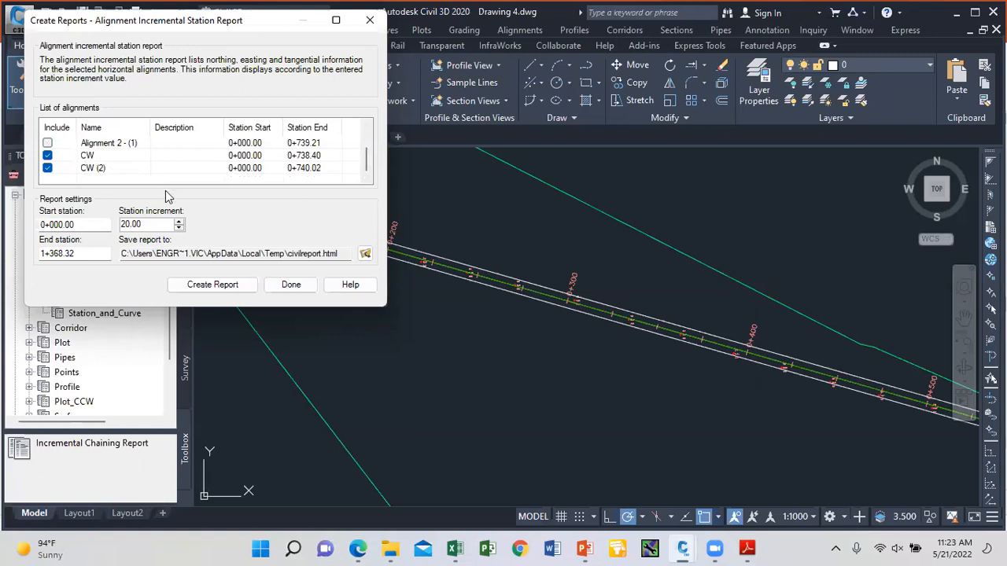
{"action": "left_click_drag", "start_coordinate": [155, 225], "coordinate": [111, 223]}
{"action": "type", "text": "25"}
{"action": "left_click", "coordinate": [234, 286]}
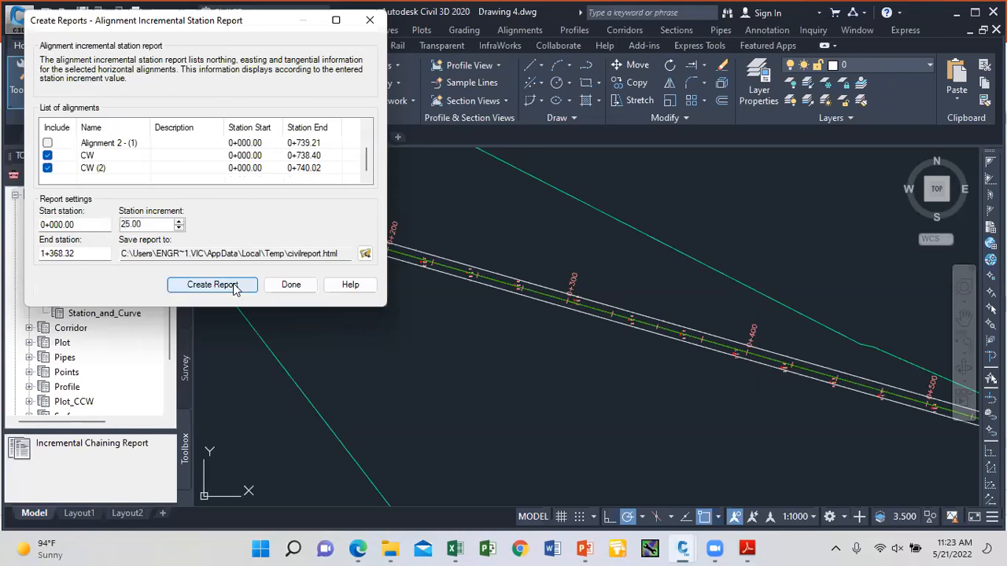
Step: Review the station coordinates of CW and CW (2), minimise the report, and close the report settings to return to Drawing 4
{"action": "scroll", "coordinate": [284, 250], "scroll_direction": "down", "scroll_amount": 3}
{"action": "scroll", "coordinate": [282, 246], "scroll_direction": "down", "scroll_amount": 10}
{"action": "scroll", "coordinate": [168, 241], "scroll_direction": "up", "scroll_amount": 2}
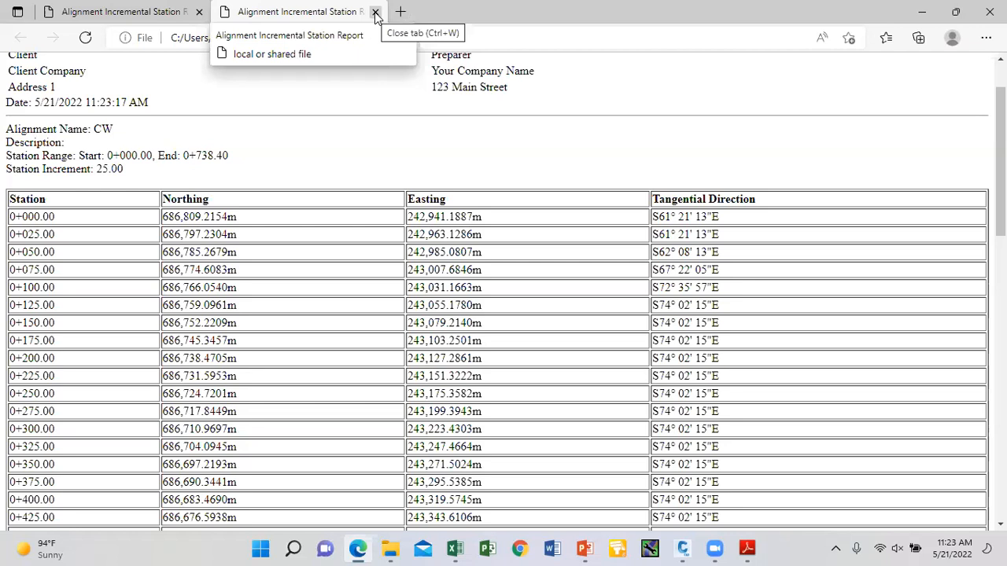
{"action": "left_click", "coordinate": [926, 11]}
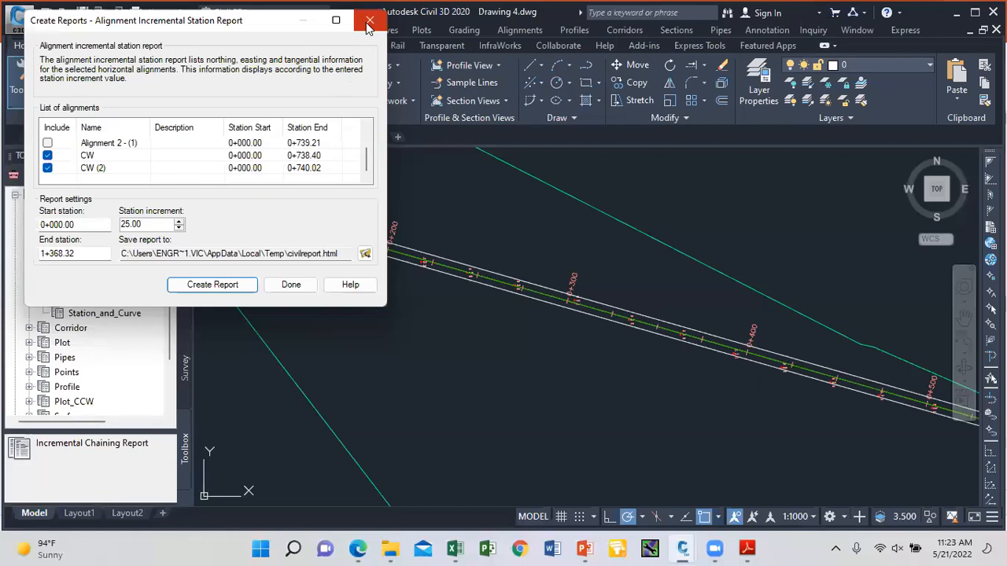
{"action": "left_click", "coordinate": [370, 28]}
{"action": "mouse_move", "coordinate": [684, 549]}
{"action": "left_click", "coordinate": [801, 466]}
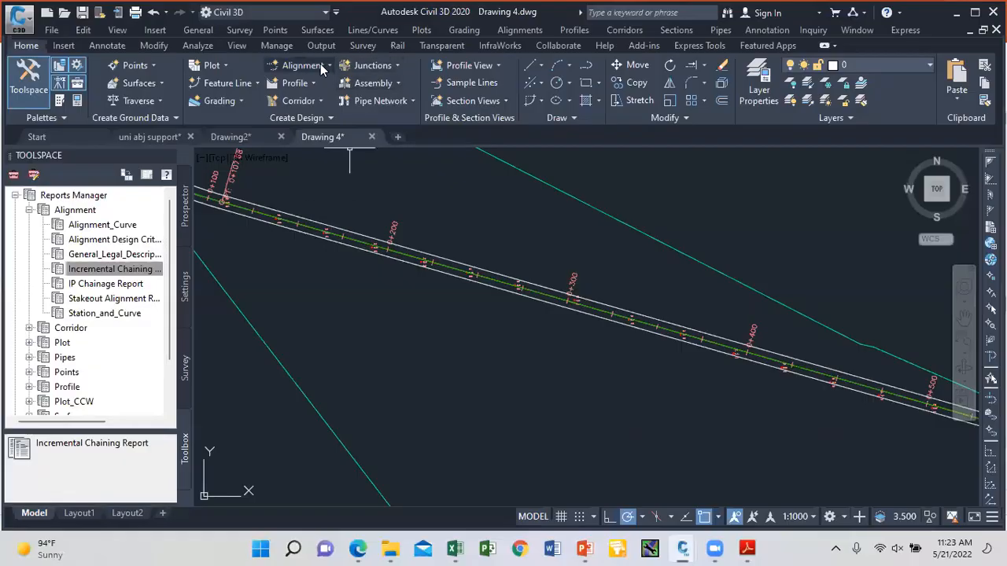
Step: Start another offset alignment with Alignment 2 - (1) from the alignment list as its parent
{"action": "left_click", "coordinate": [322, 68]}
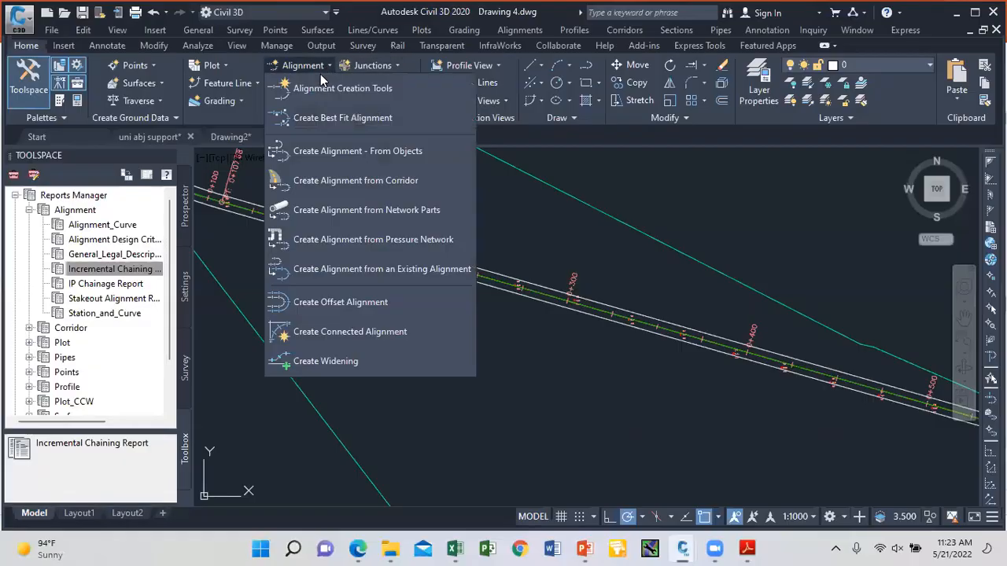
{"action": "left_click", "coordinate": [339, 304]}
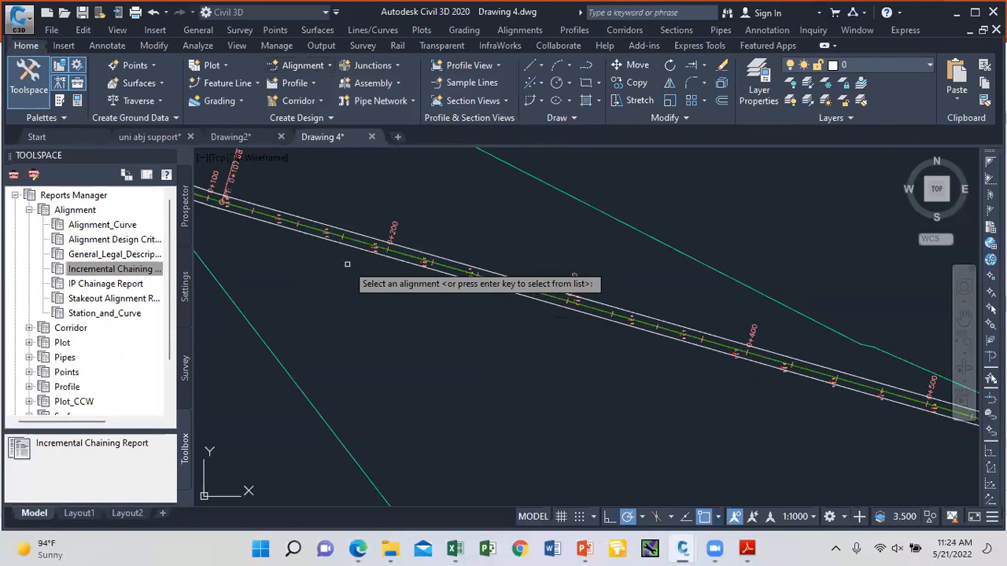
{"action": "key", "text": "Return"}
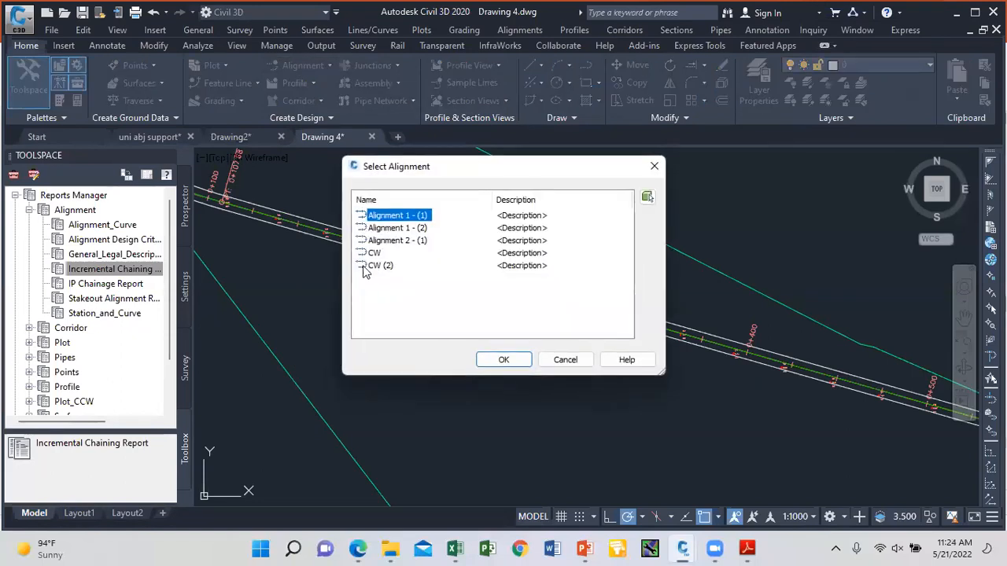
{"action": "left_click", "coordinate": [397, 241]}
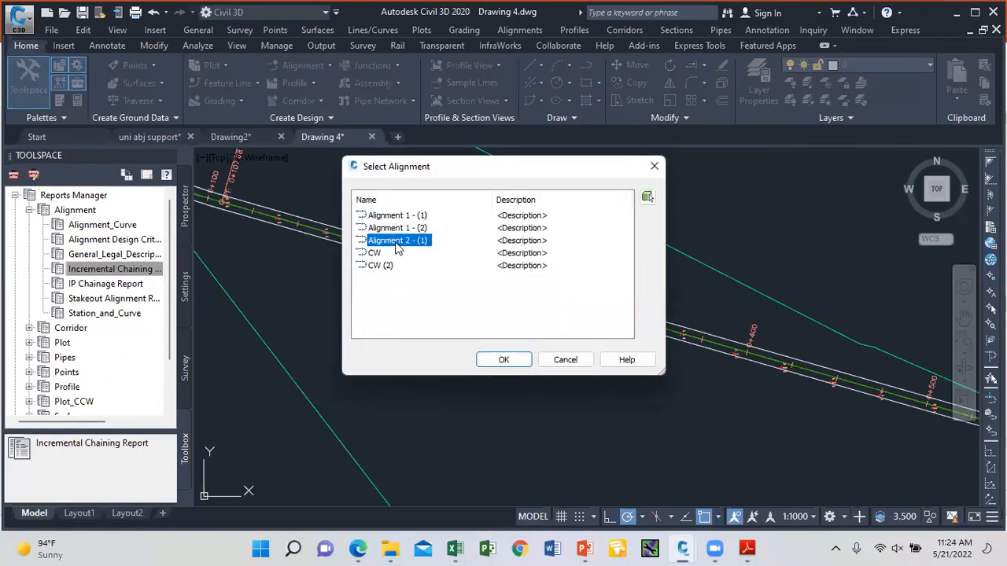
{"action": "left_click", "coordinate": [503, 359]}
Step: Set the incremental offset to 4.65 m on both sides and create the second pair of offset alignments
{"action": "left_click", "coordinate": [130, 228]}
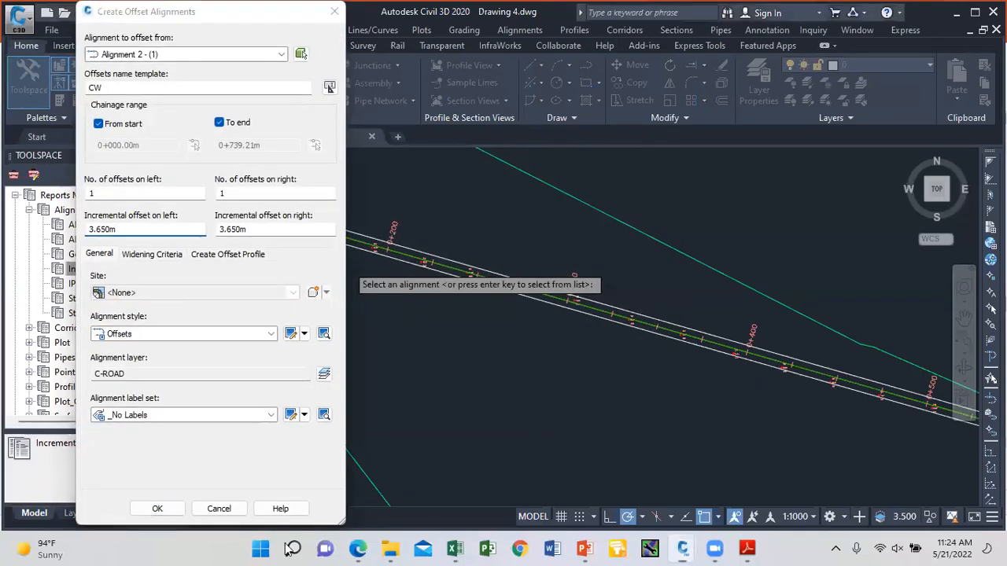
{"action": "double_click", "coordinate": [122, 229]}
{"action": "type", "text": "4"}
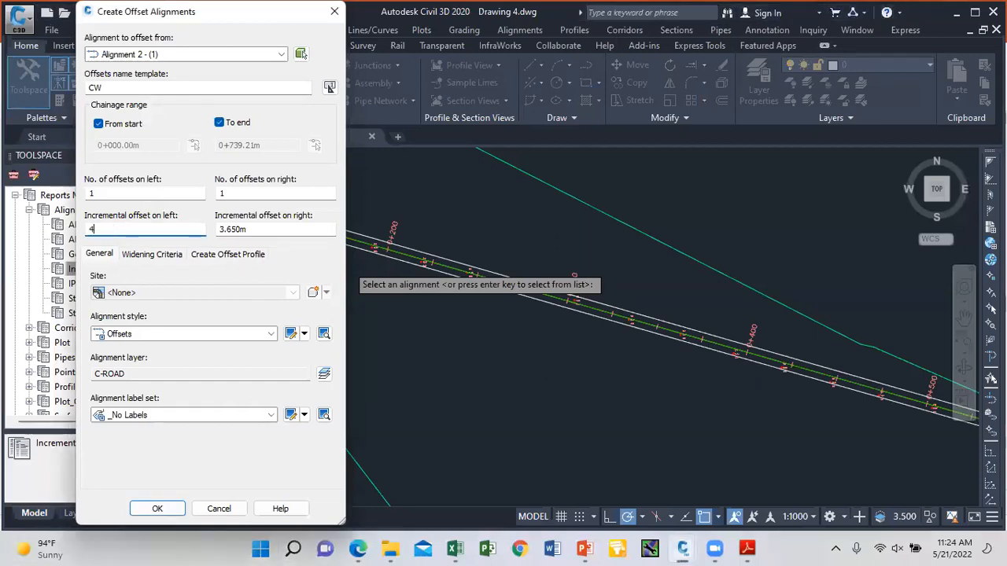
{"action": "type", "text": ".650m"}
{"action": "double_click", "coordinate": [262, 227]}
{"action": "type", "text": "4"}
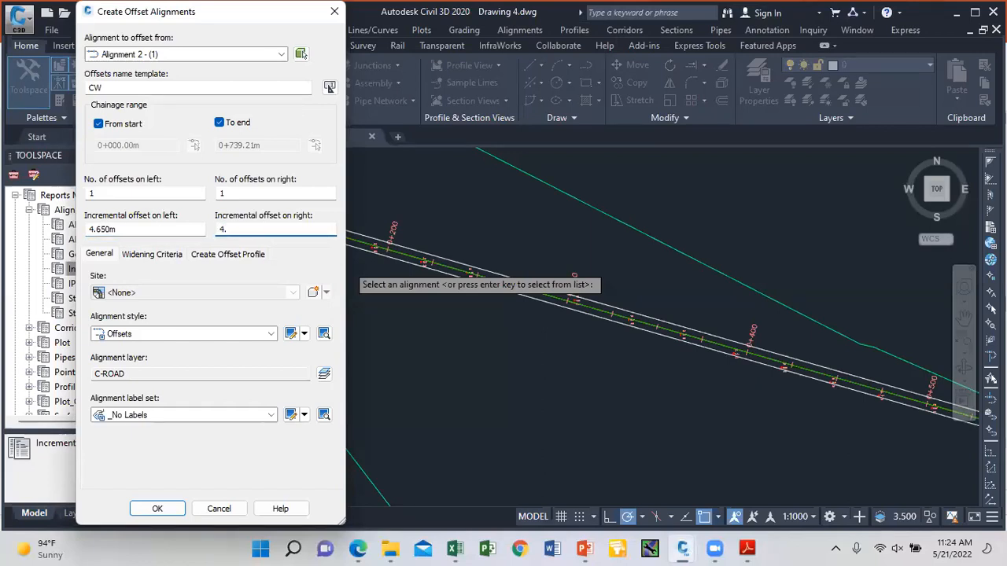
{"action": "type", "text": ".65"}
{"action": "left_click", "coordinate": [158, 509]}
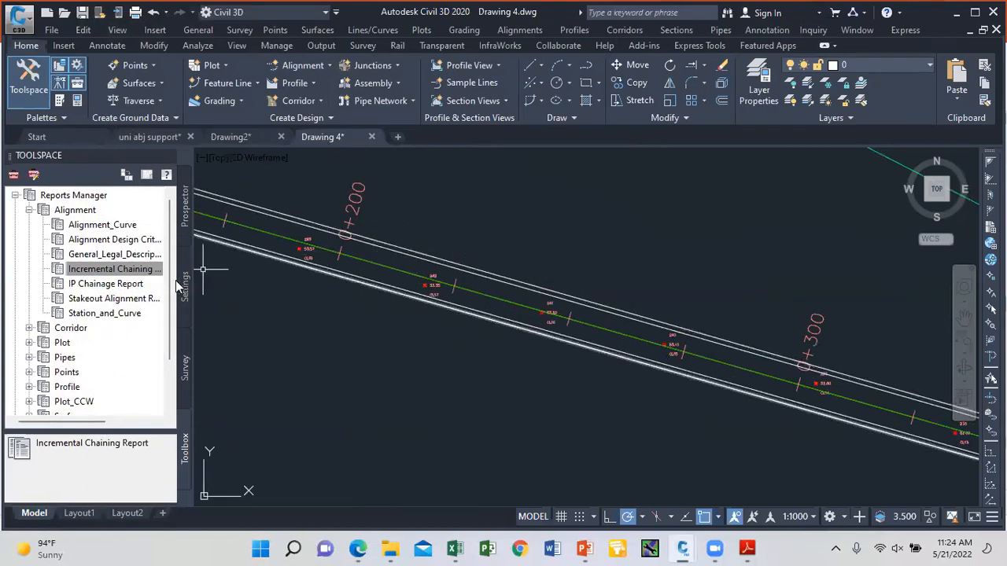
Step: Execute the Incremental Chaining Report again for the second pair of offset alignments
{"action": "left_click", "coordinate": [135, 269]}
{"action": "right_click", "coordinate": [135, 269]}
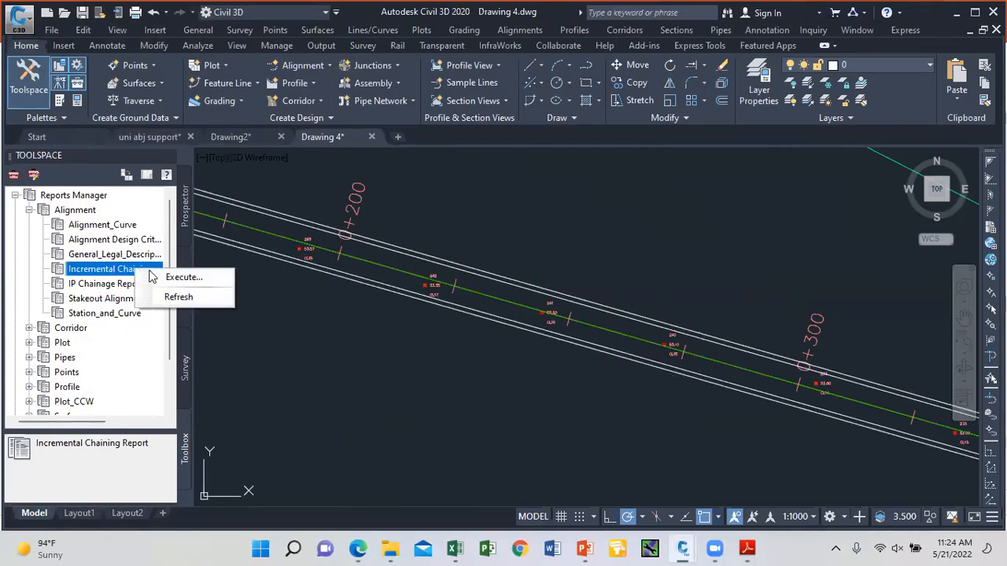
{"action": "left_click", "coordinate": [185, 277]}
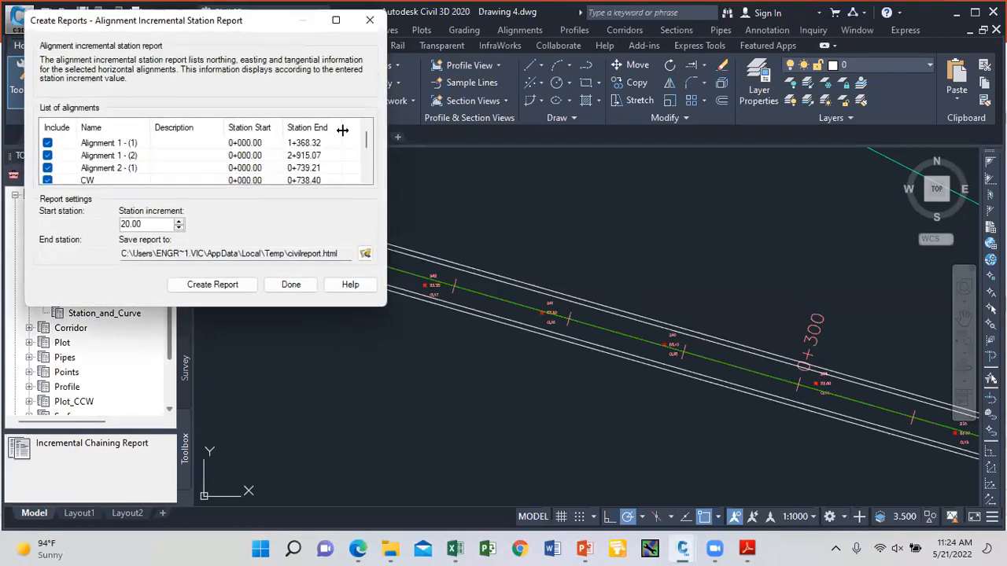
Step: Include only CW (3) and CW (4) in the alignment list and create the incremental station report
{"action": "left_click", "coordinate": [368, 180]}
{"action": "left_click", "coordinate": [367, 179]}
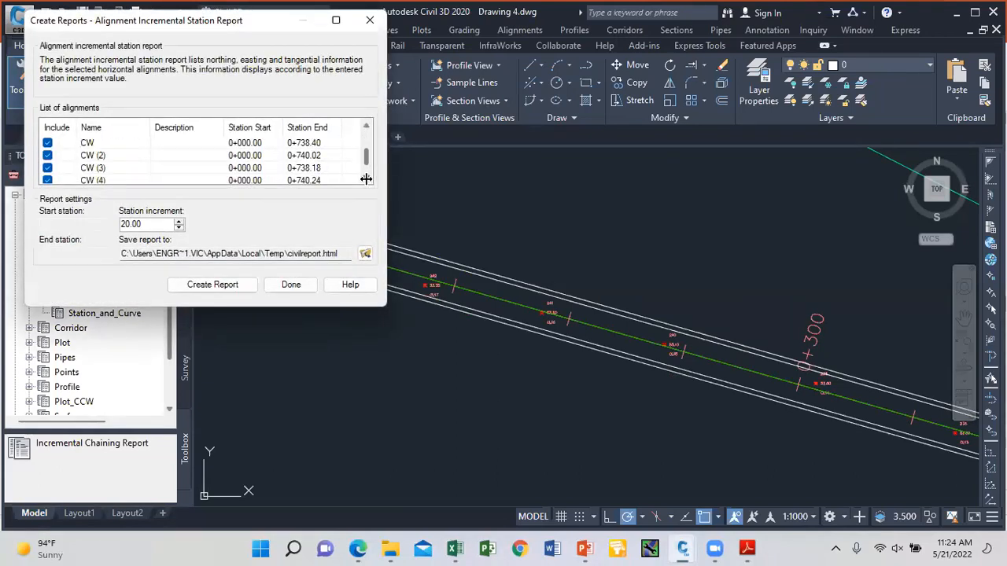
{"action": "scroll", "coordinate": [367, 129], "scroll_direction": "up", "scroll_amount": 1}
{"action": "left_click", "coordinate": [47, 143]}
{"action": "left_click", "coordinate": [47, 155]}
{"action": "left_click", "coordinate": [47, 167]}
{"action": "left_click", "coordinate": [47, 180]}
{"action": "scroll", "coordinate": [363, 173], "scroll_direction": "down", "scroll_amount": 4}
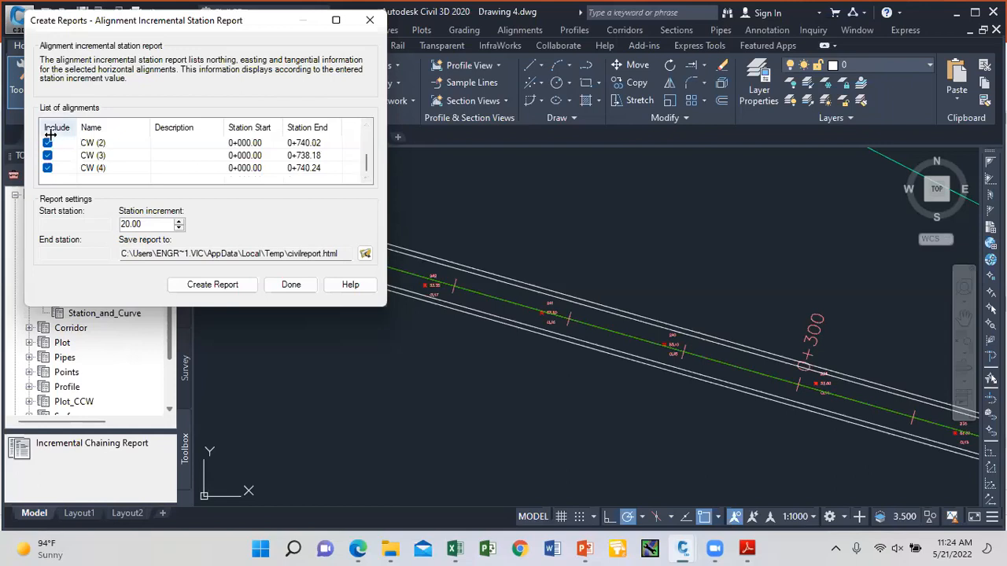
{"action": "scroll", "coordinate": [53, 152], "scroll_direction": "up", "scroll_amount": 4}
{"action": "scroll", "coordinate": [57, 150], "scroll_direction": "down", "scroll_amount": 4}
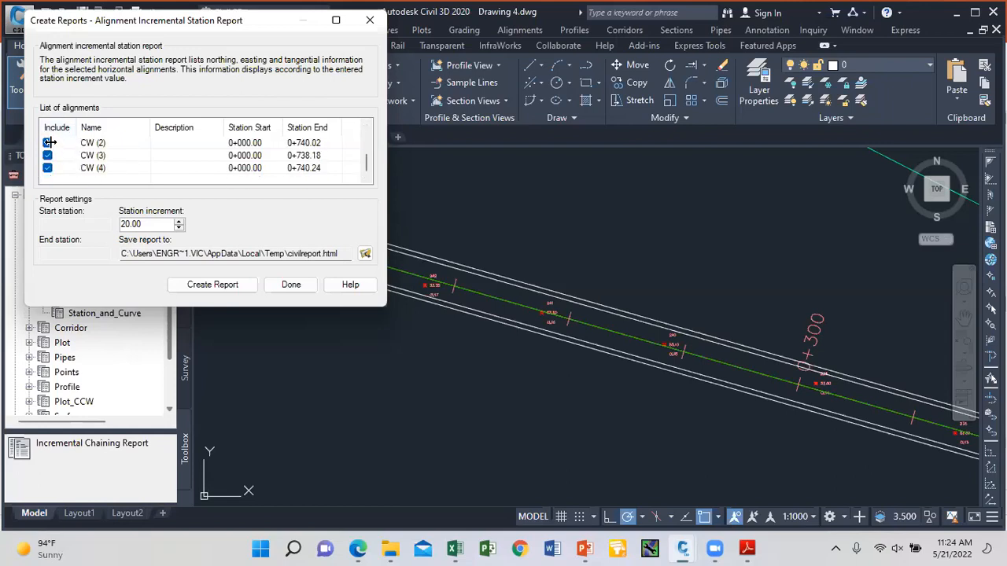
{"action": "left_click", "coordinate": [48, 142]}
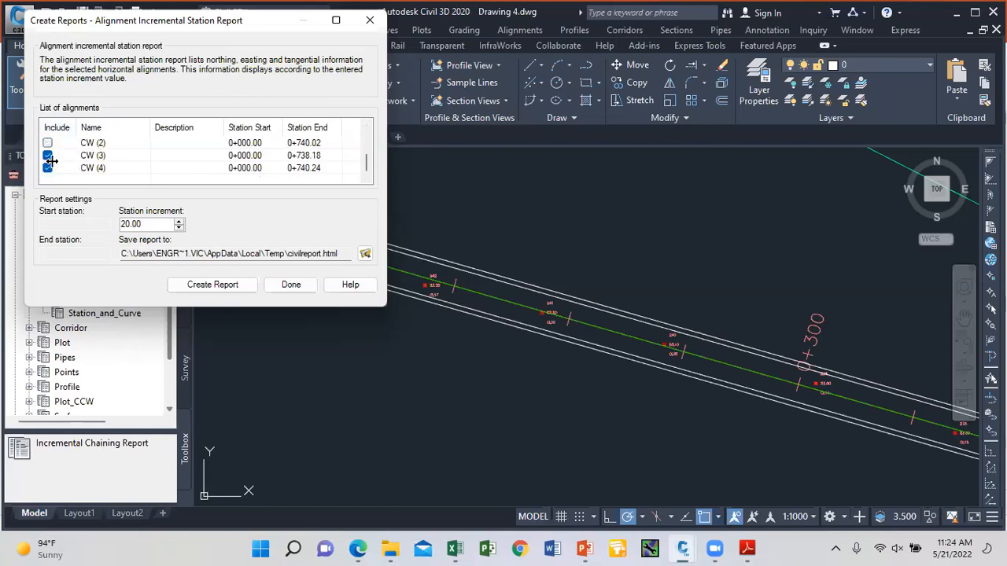
{"action": "left_click", "coordinate": [220, 287]}
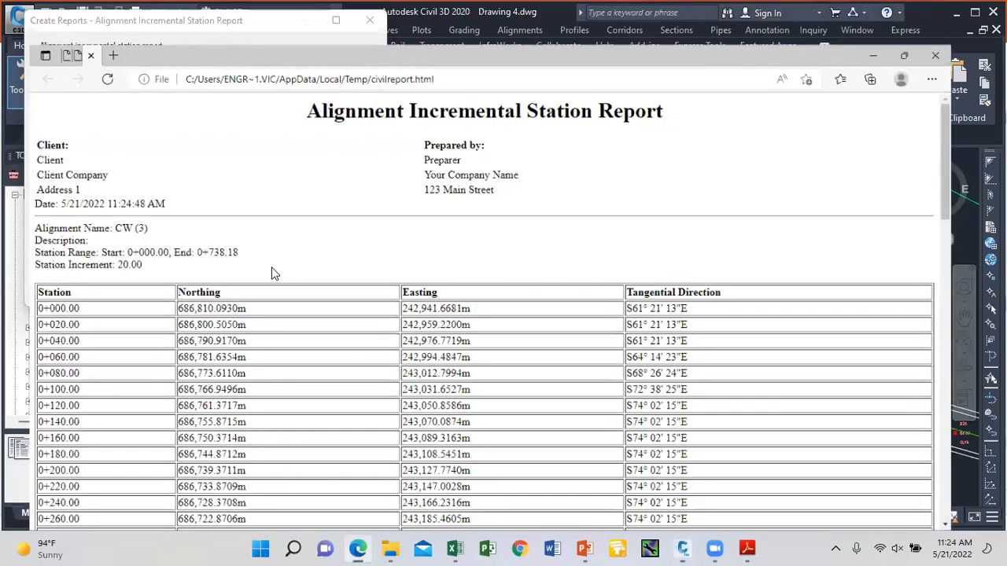
Step: Review the station coordinates of CW (3) and CW (4), minimise the report, close the report settings, and return to the drawing
{"action": "scroll", "coordinate": [288, 267], "scroll_direction": "down", "scroll_amount": 3}
{"action": "scroll", "coordinate": [288, 269], "scroll_direction": "down", "scroll_amount": 8}
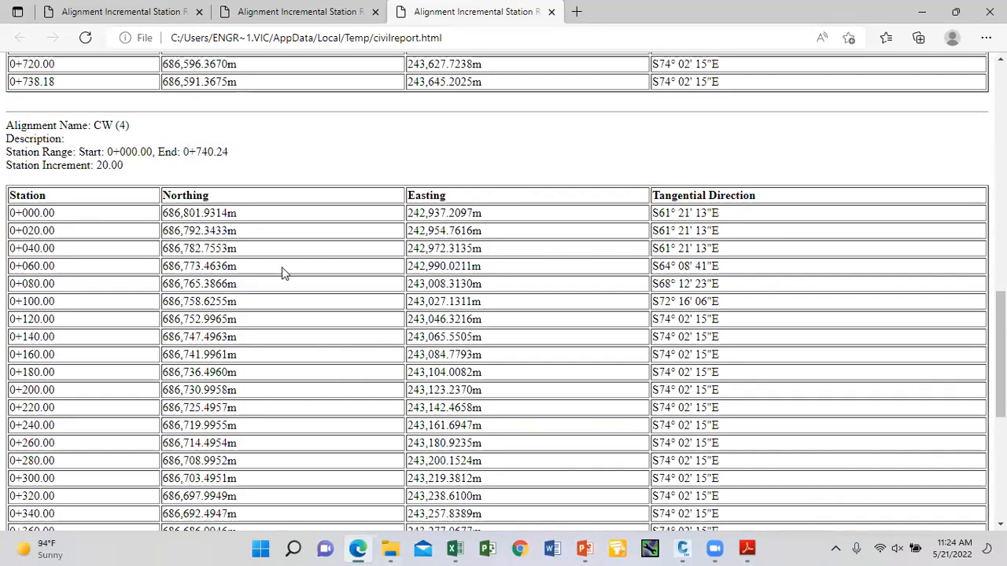
{"action": "scroll", "coordinate": [284, 273], "scroll_direction": "up", "scroll_amount": 8}
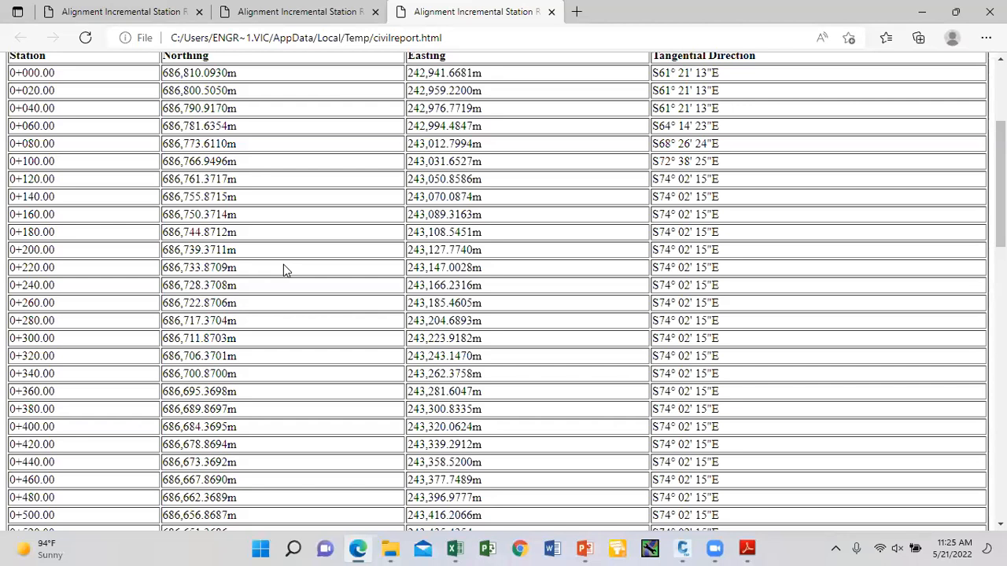
{"action": "left_click", "coordinate": [922, 16]}
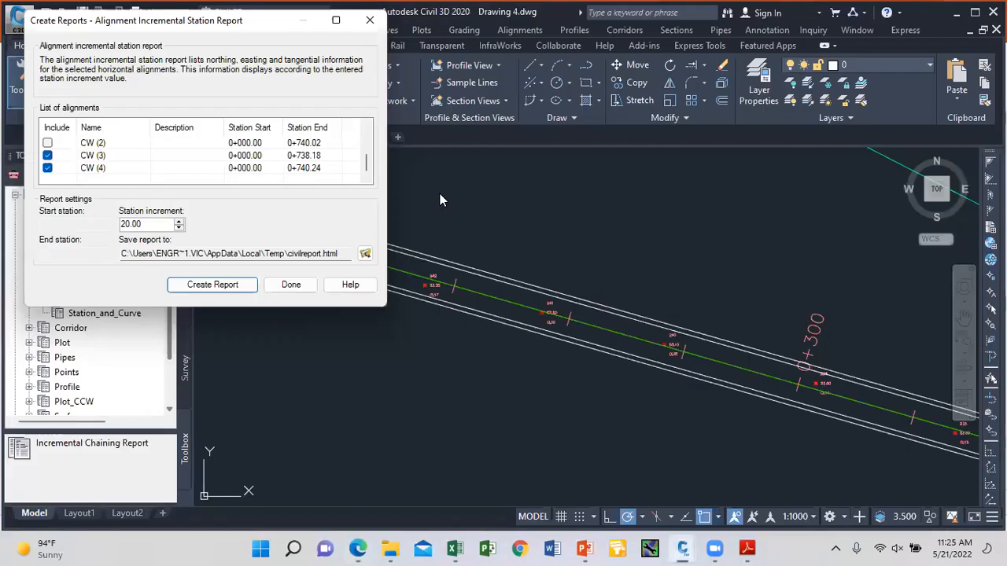
{"action": "left_click", "coordinate": [368, 24]}
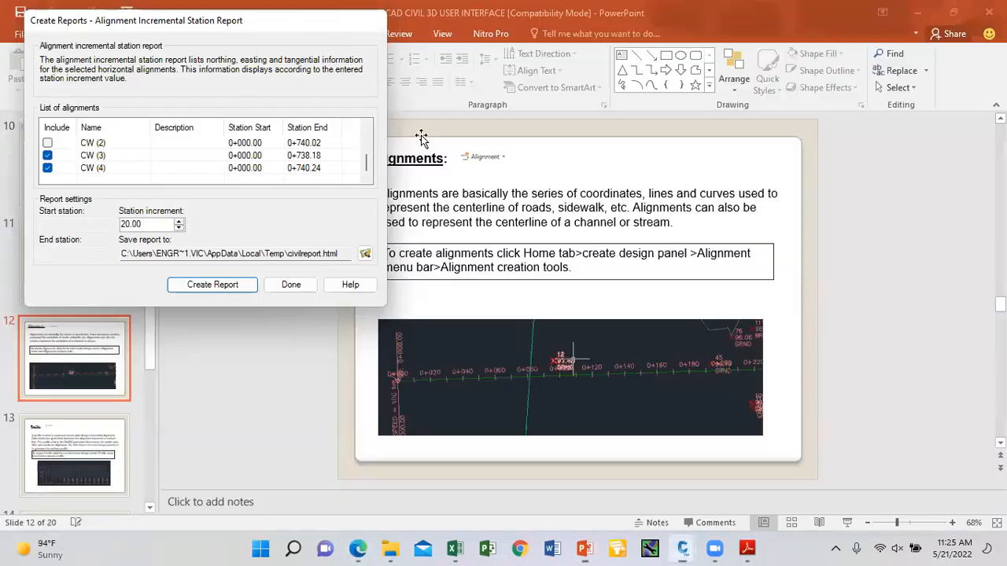
{"action": "left_click", "coordinate": [916, 15]}
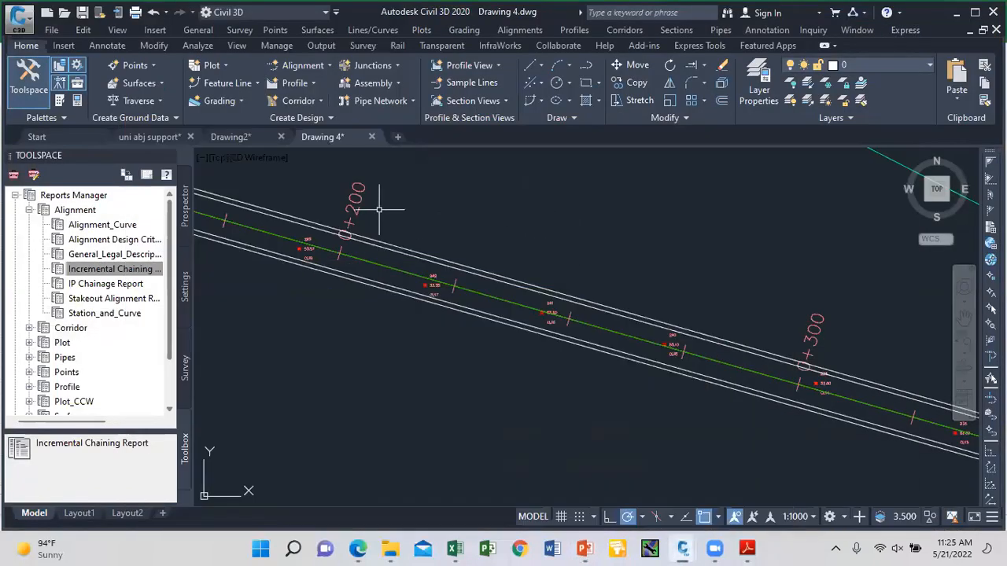
Step: Switch from the drawing to the PowerPoint presentation at the Alignments slide
{"action": "scroll", "coordinate": [359, 209], "scroll_direction": "down", "scroll_amount": 3}
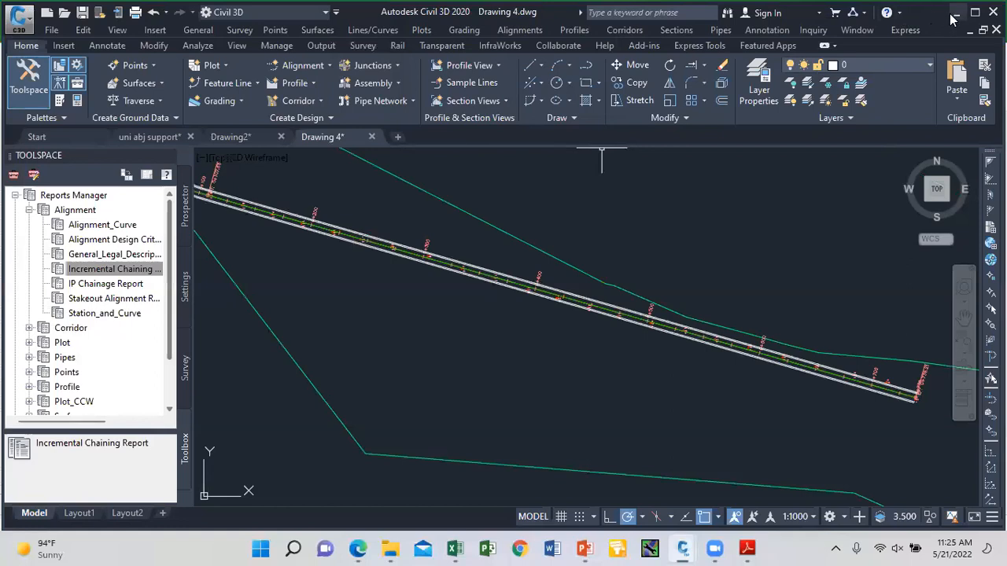
{"action": "scroll", "coordinate": [432, 240], "scroll_direction": "down", "scroll_amount": 5}
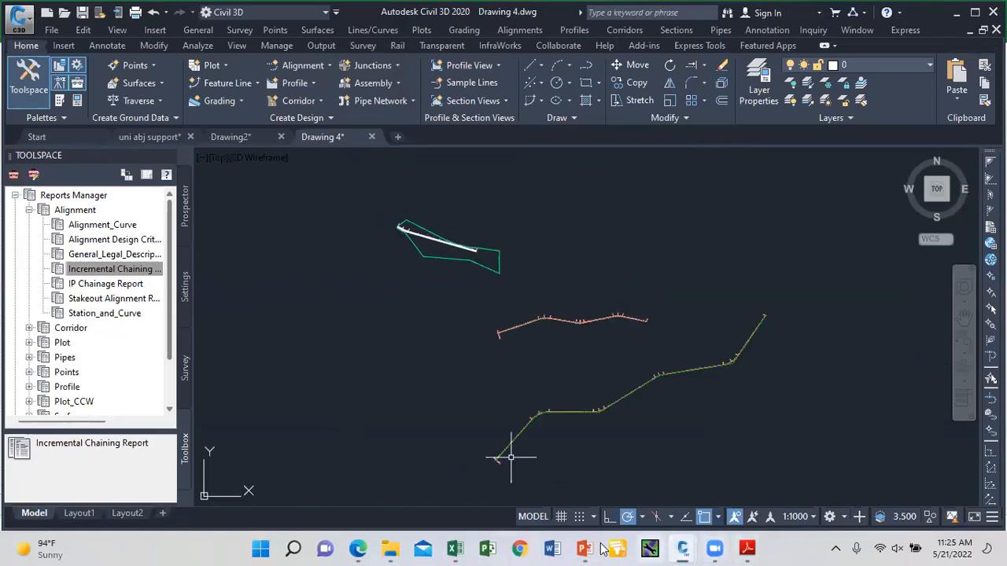
{"action": "mouse_move", "coordinate": [586, 548]}
{"action": "left_click", "coordinate": [601, 454]}
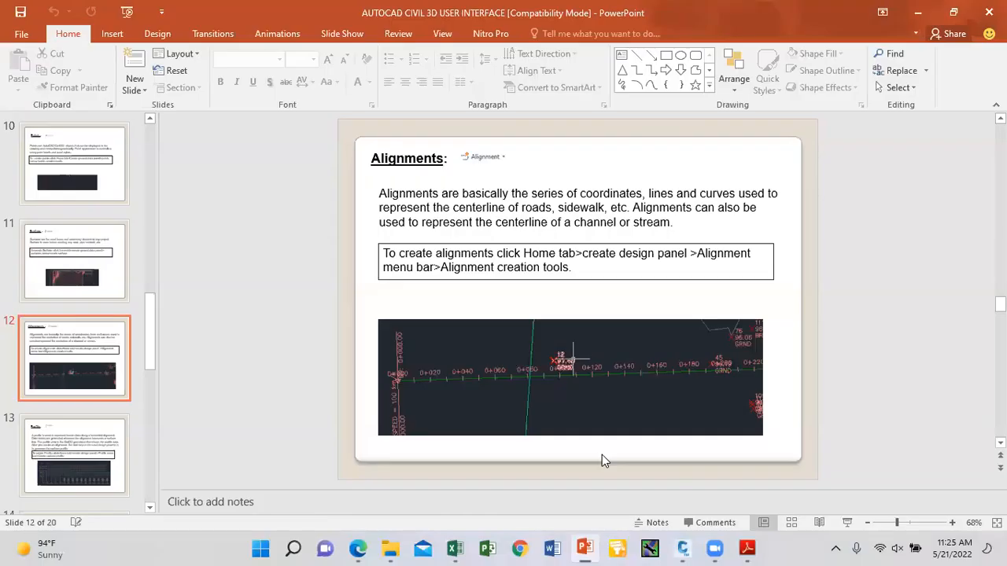
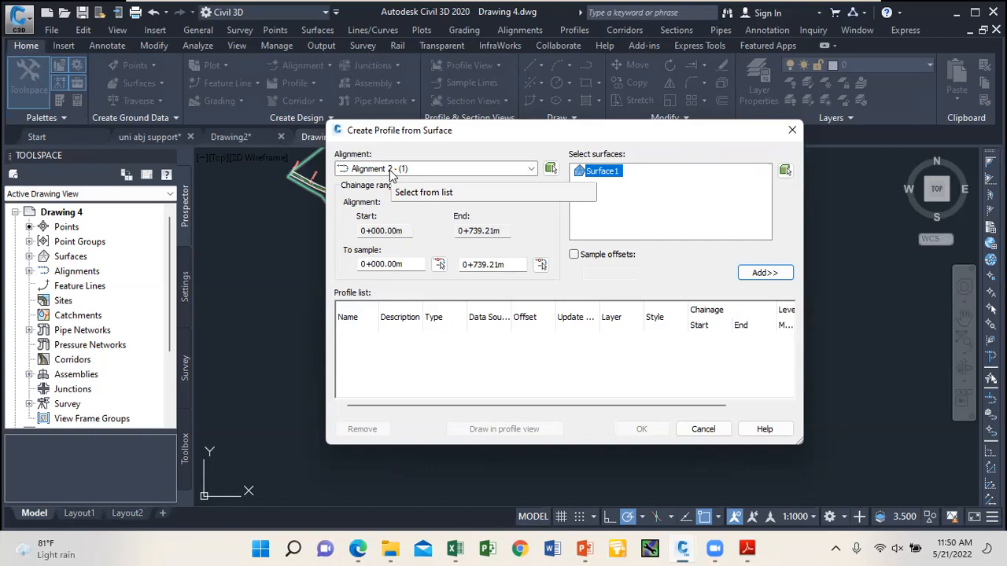
Step: Add the Surface1 profile for Alignment 2 - (1), create its profile view, place it below the site, and inspect it
{"action": "left_click", "coordinate": [759, 275]}
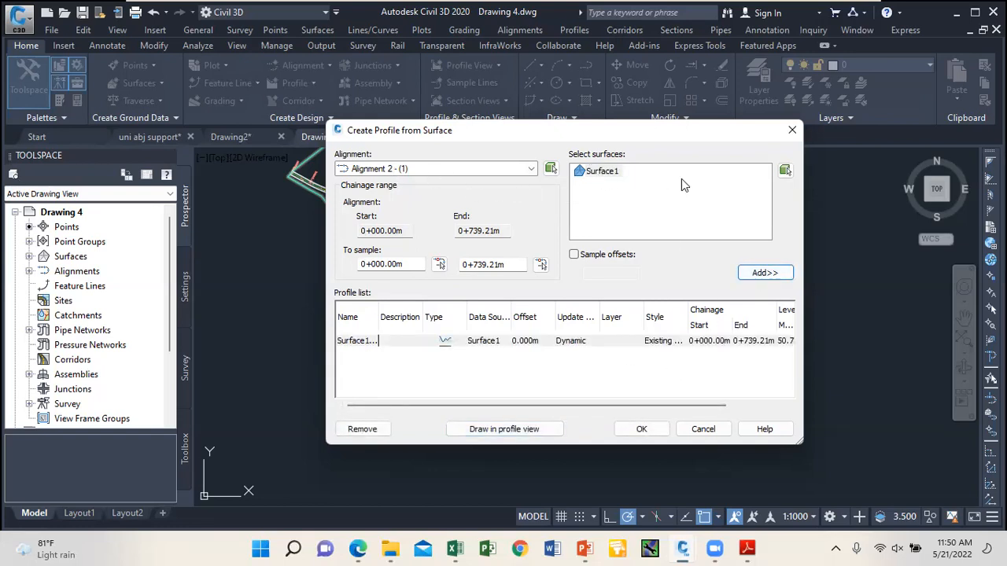
{"action": "left_click", "coordinate": [524, 430]}
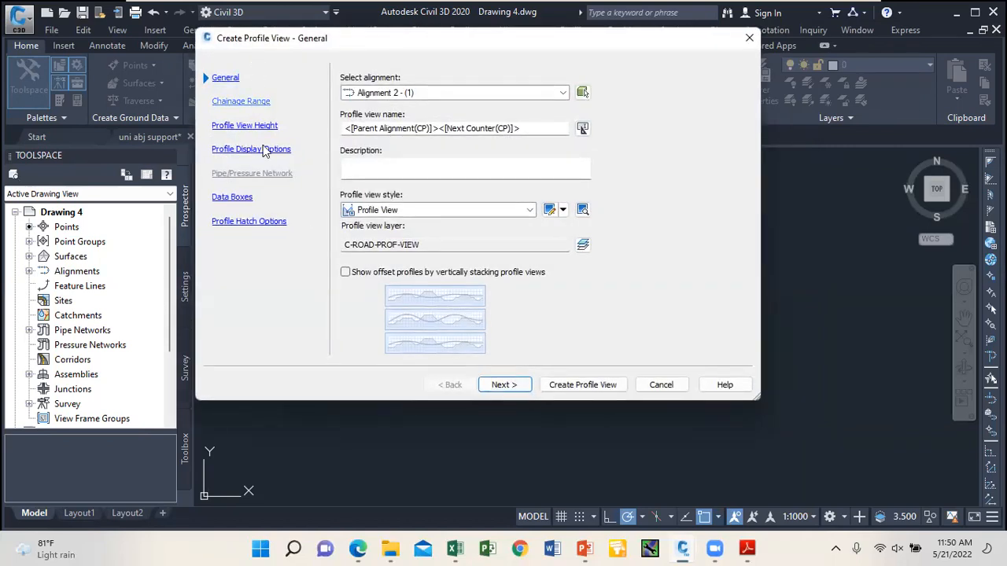
{"action": "left_click", "coordinate": [583, 384]}
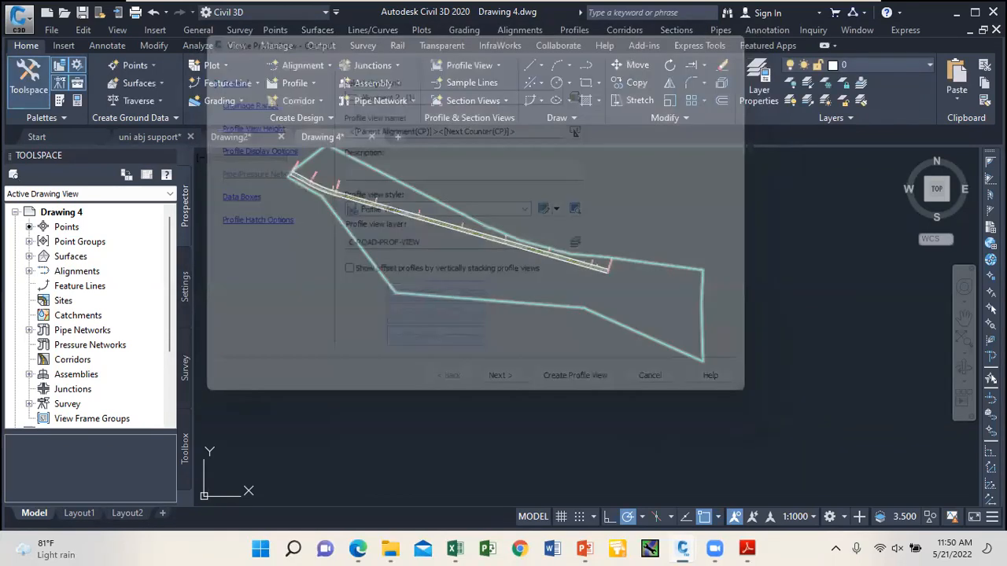
{"action": "left_click", "coordinate": [574, 378]}
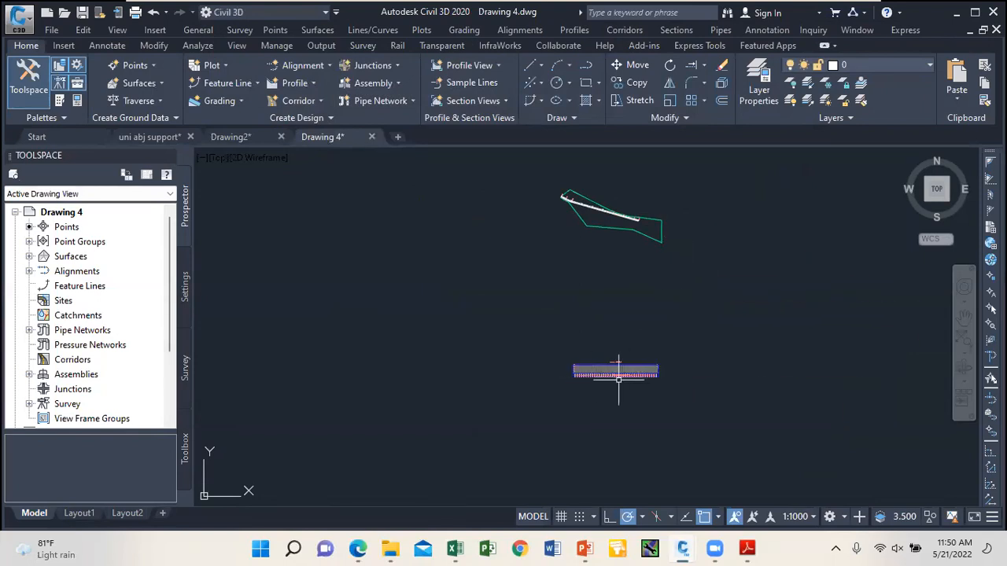
{"action": "scroll", "coordinate": [618, 374], "scroll_direction": "up", "scroll_amount": 10}
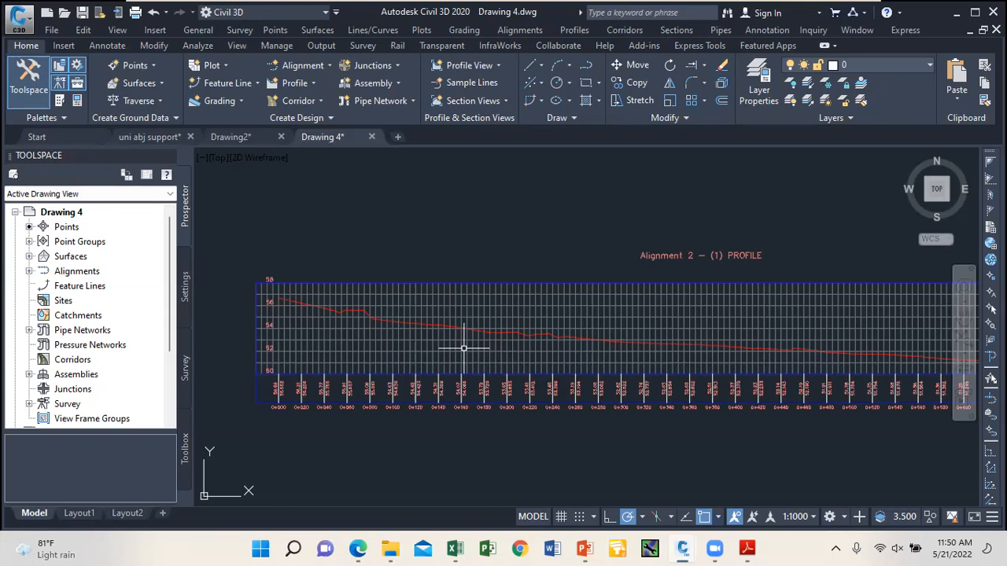
{"action": "scroll", "coordinate": [441, 304], "scroll_direction": "down", "scroll_amount": 2}
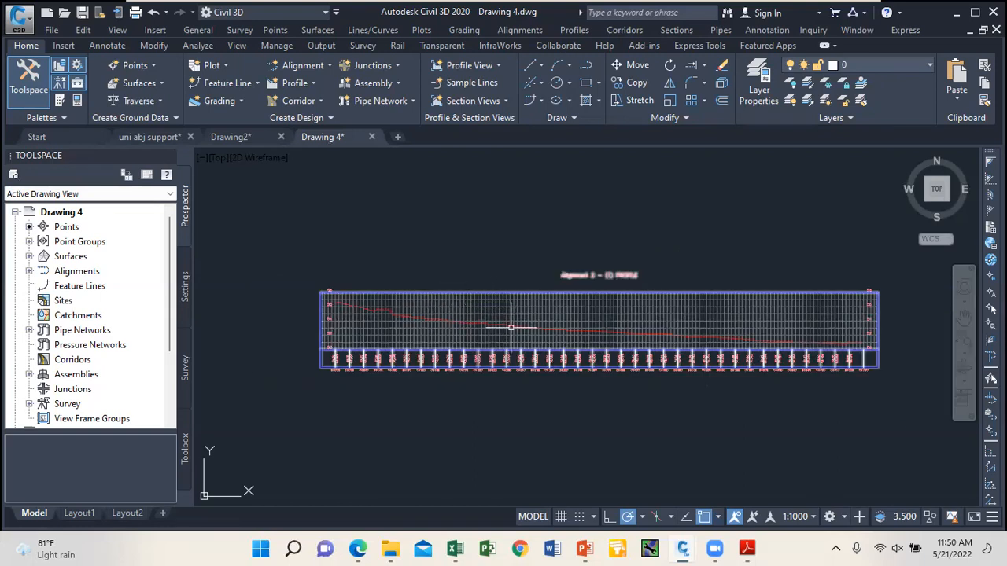
{"action": "scroll", "coordinate": [511, 326], "scroll_direction": "up", "scroll_amount": 4}
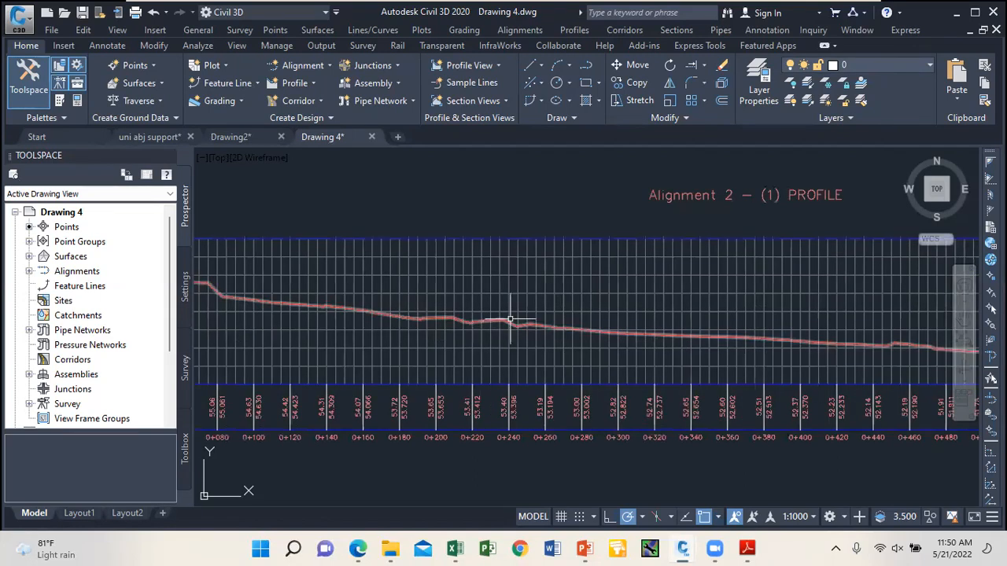
{"action": "scroll", "coordinate": [511, 322], "scroll_direction": "down", "scroll_amount": 3}
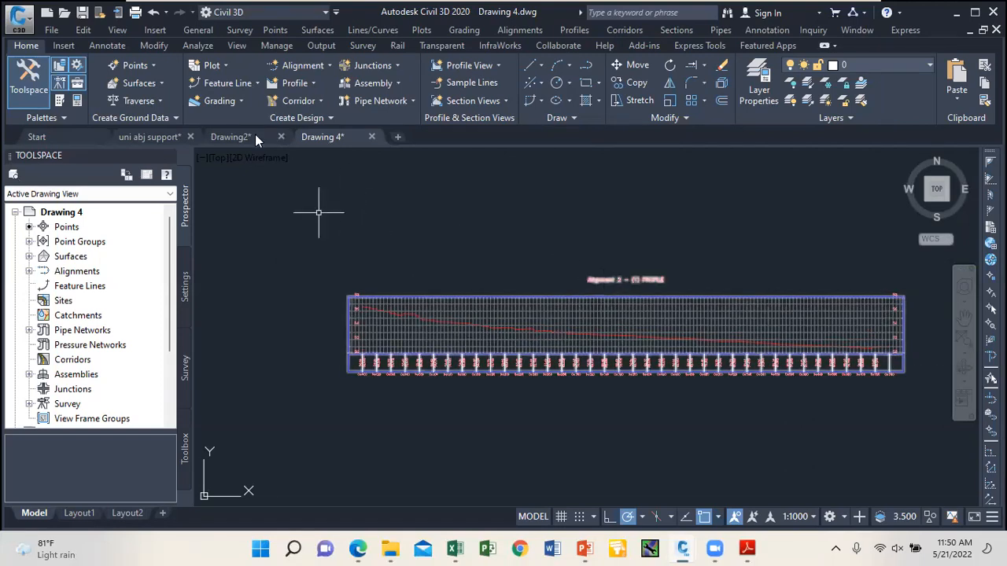
Step: Switch to Drawing2 and examine the ROAD 1 - (1) alignment layout and its profile view
{"action": "left_click", "coordinate": [275, 143]}
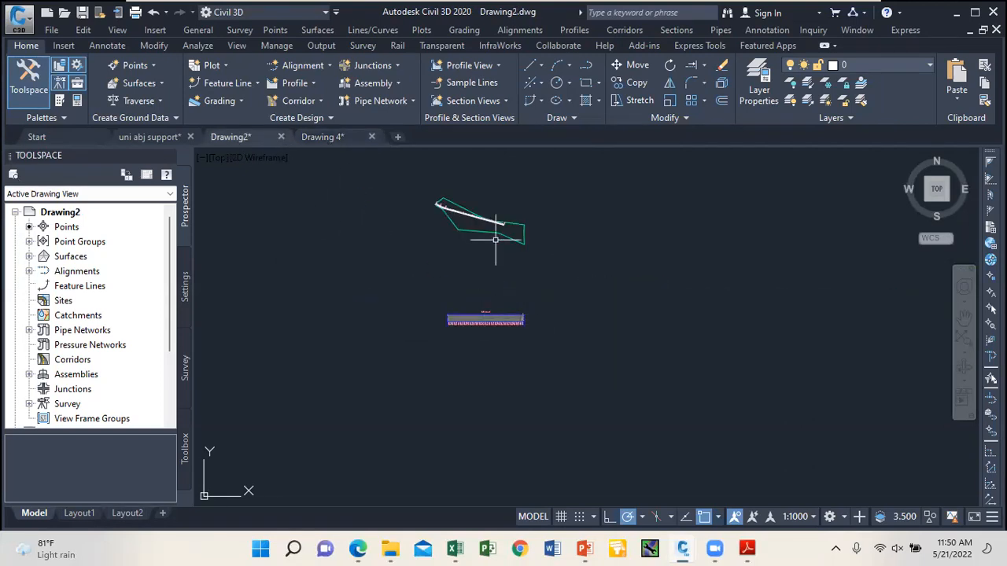
{"action": "scroll", "coordinate": [456, 224], "scroll_direction": "up", "scroll_amount": 4}
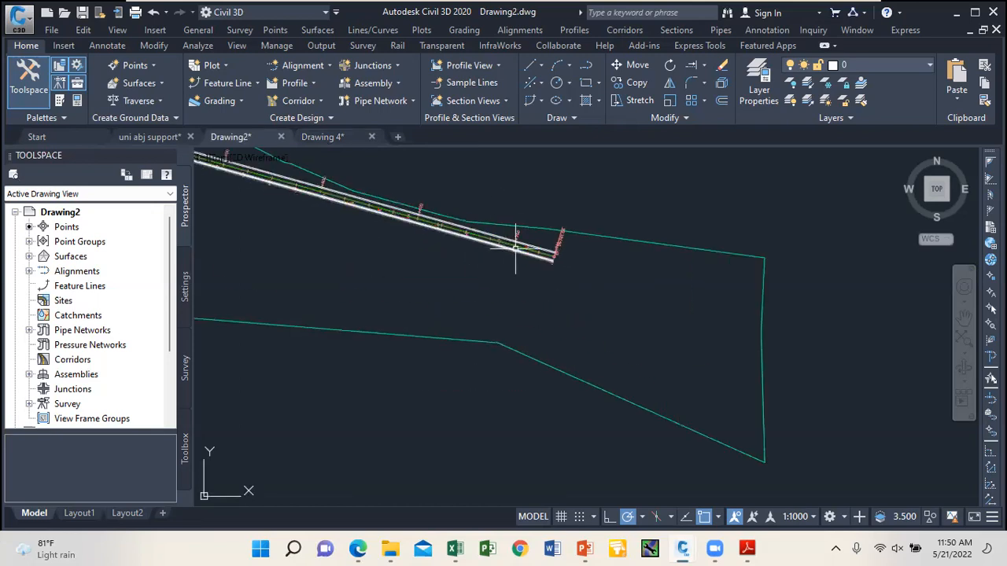
{"action": "scroll", "coordinate": [512, 207], "scroll_direction": "down", "scroll_amount": 3}
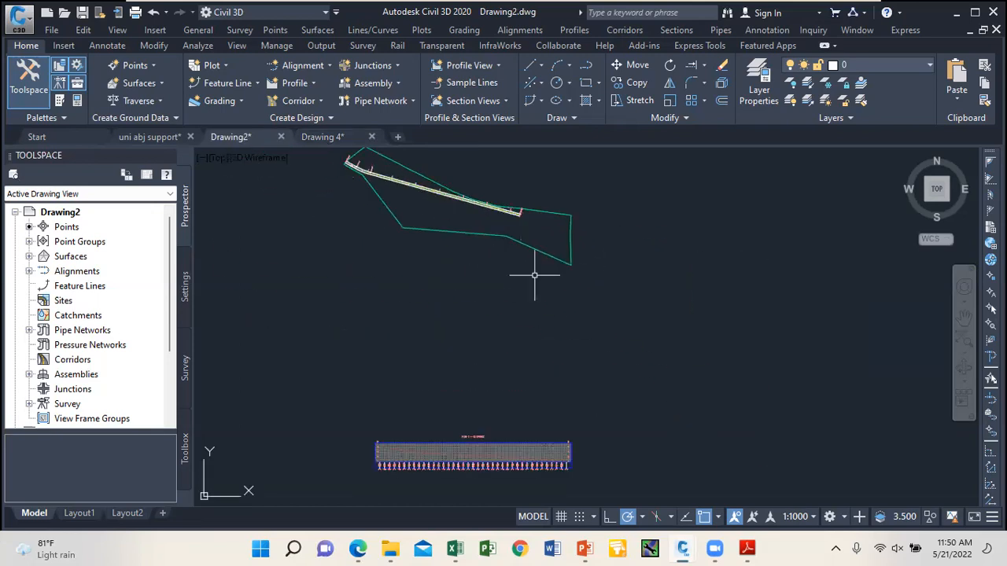
{"action": "scroll", "coordinate": [540, 319], "scroll_direction": "down", "scroll_amount": 4}
{"action": "scroll", "coordinate": [541, 327], "scroll_direction": "up", "scroll_amount": 8}
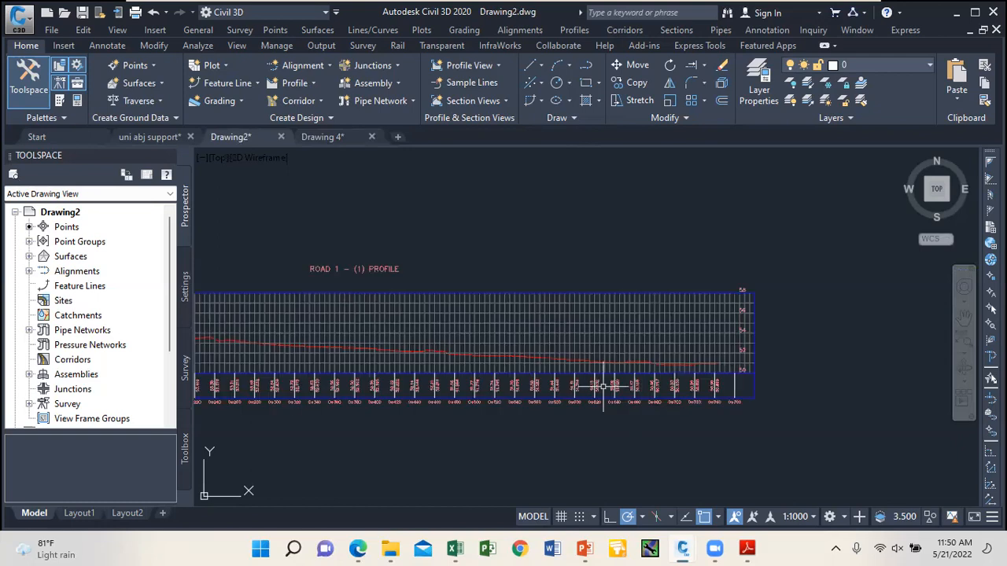
{"action": "scroll", "coordinate": [629, 397], "scroll_direction": "up", "scroll_amount": 2}
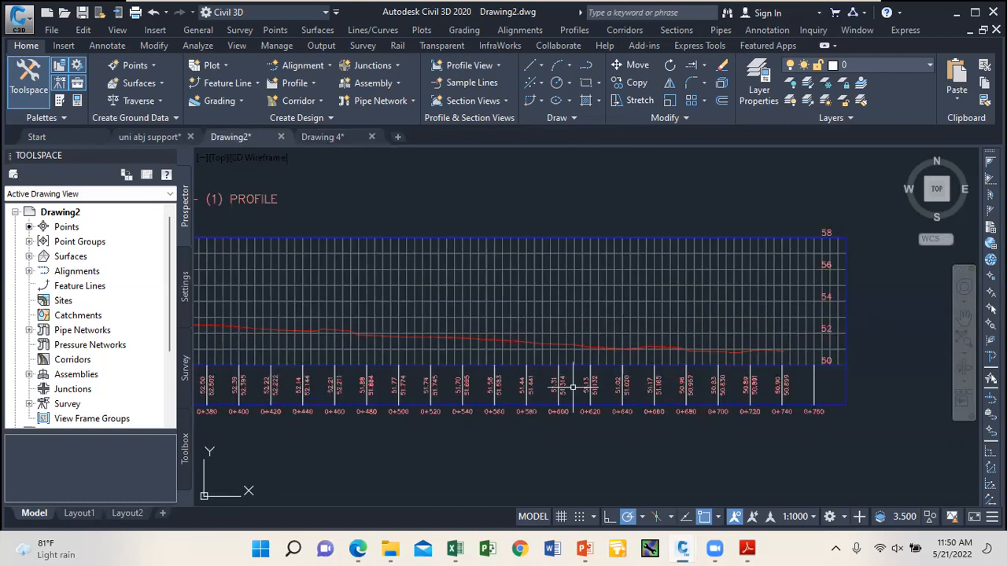
{"action": "scroll", "coordinate": [683, 393], "scroll_direction": "down", "scroll_amount": 9}
Step: Try to stretch the end point of the ROAD 1 - (1) alignment northward from its final chainage
{"action": "scroll", "coordinate": [655, 246], "scroll_direction": "up", "scroll_amount": 7}
{"action": "scroll", "coordinate": [655, 246], "scroll_direction": "up", "scroll_amount": 5}
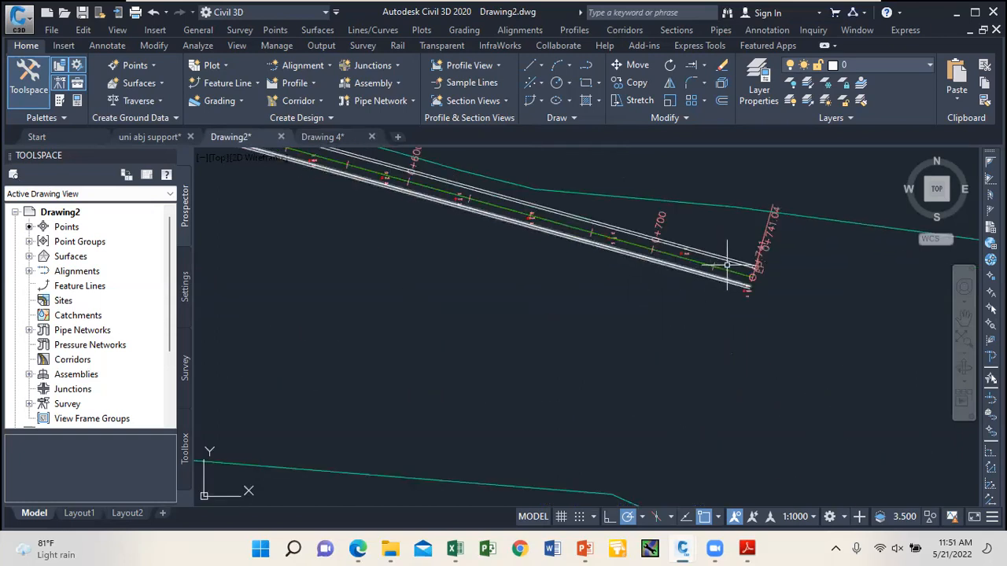
{"action": "left_click", "coordinate": [752, 274]}
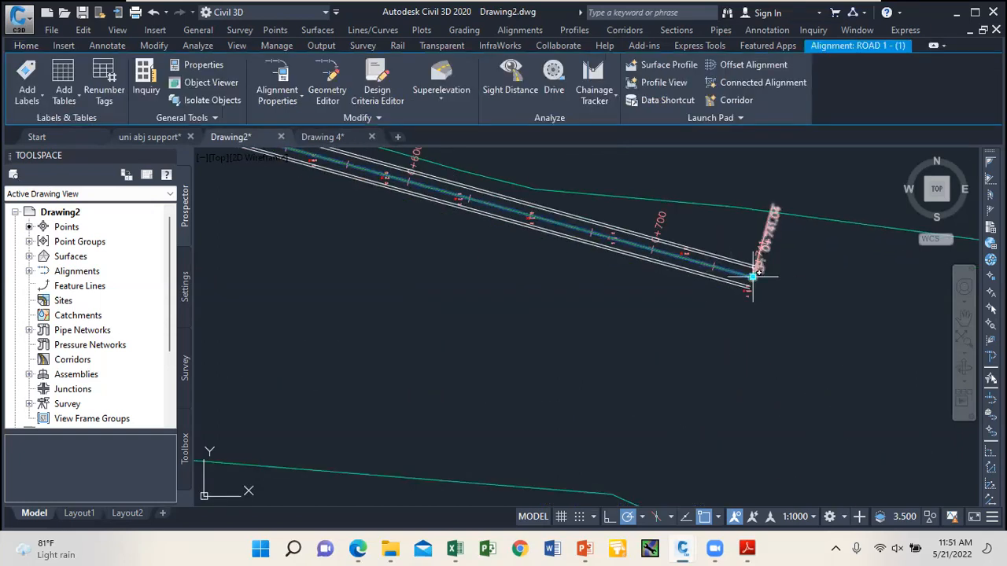
{"action": "left_click", "coordinate": [752, 276]}
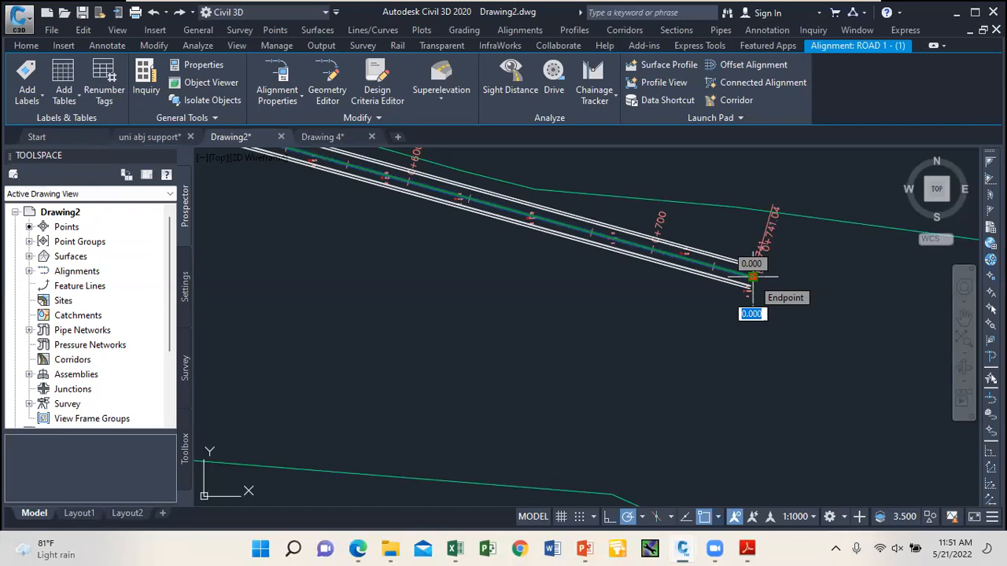
{"action": "left_click", "coordinate": [752, 276]}
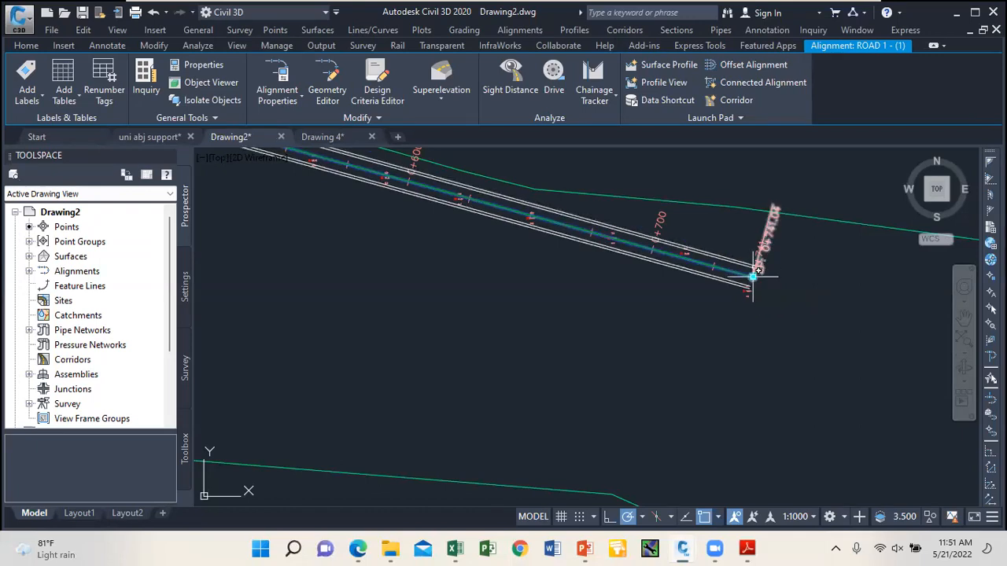
{"action": "left_click", "coordinate": [752, 276]}
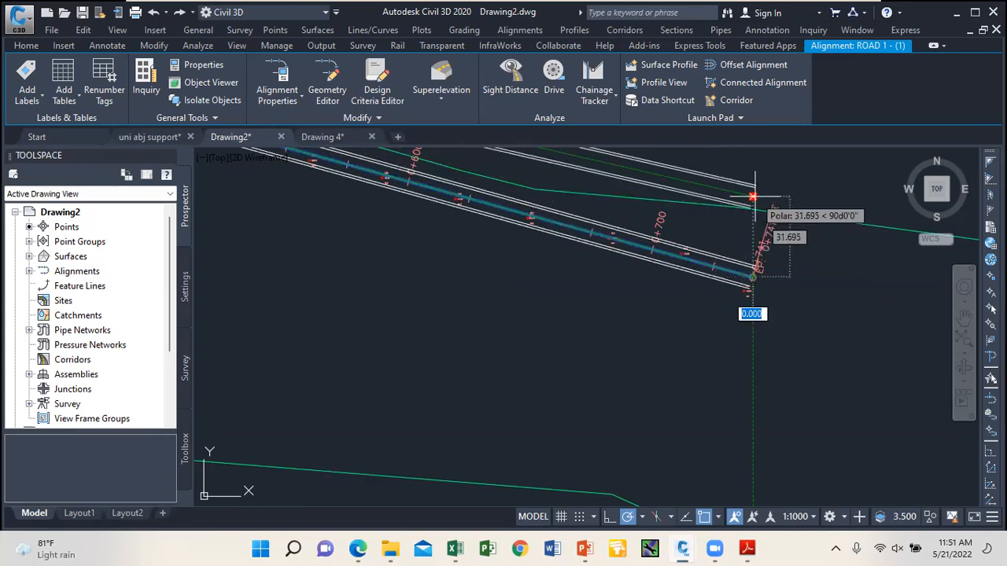
{"action": "left_click", "coordinate": [755, 250]}
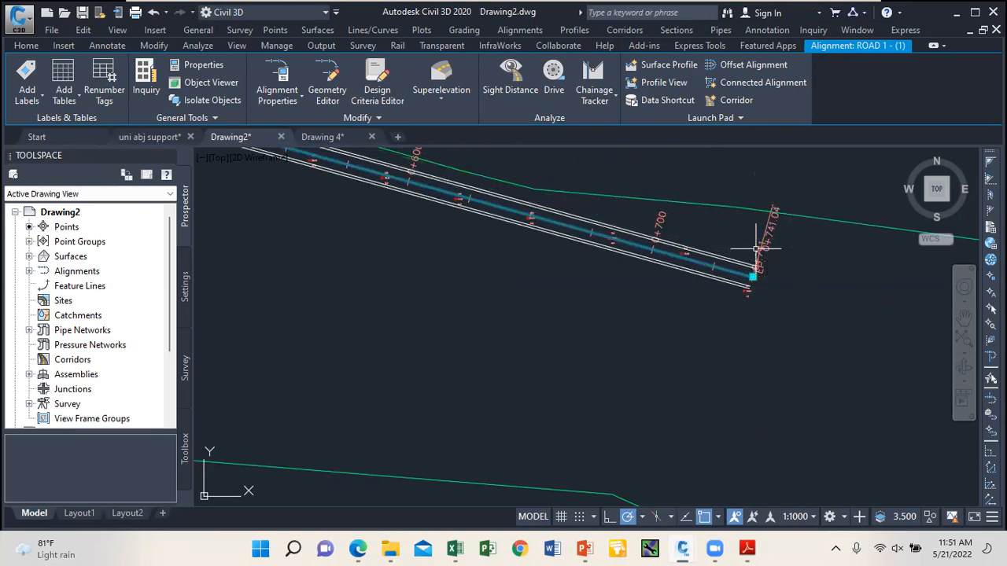
Step: Examine the ground levels and chainages in the data band along the ROAD 1 - (1) profile view
{"action": "scroll", "coordinate": [692, 236], "scroll_direction": "down", "scroll_amount": 4}
{"action": "scroll", "coordinate": [676, 407], "scroll_direction": "up", "scroll_amount": 3}
{"action": "scroll", "coordinate": [677, 408], "scroll_direction": "up", "scroll_amount": 5}
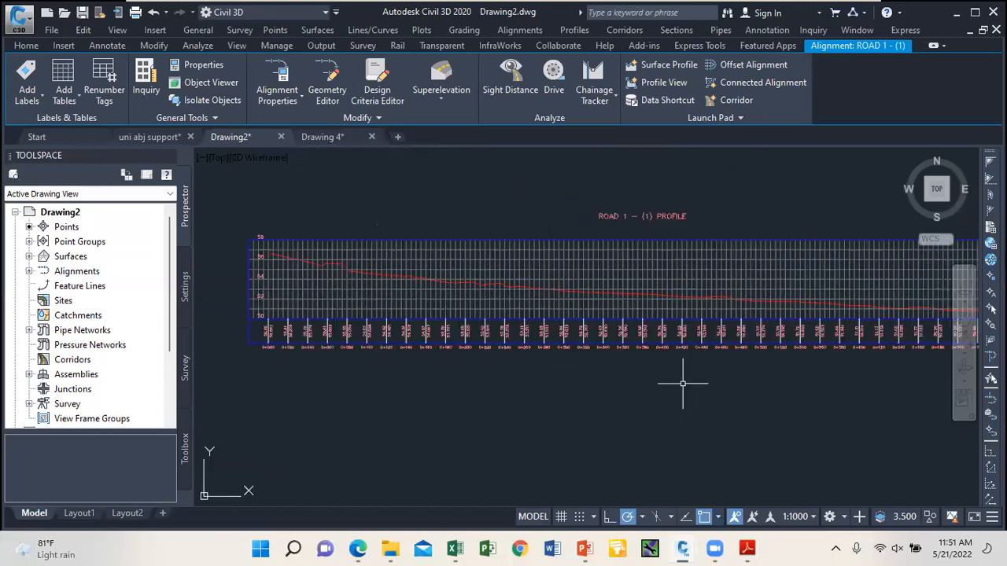
{"action": "scroll", "coordinate": [472, 299], "scroll_direction": "down", "scroll_amount": 4}
{"action": "scroll", "coordinate": [320, 315], "scroll_direction": "up", "scroll_amount": 3}
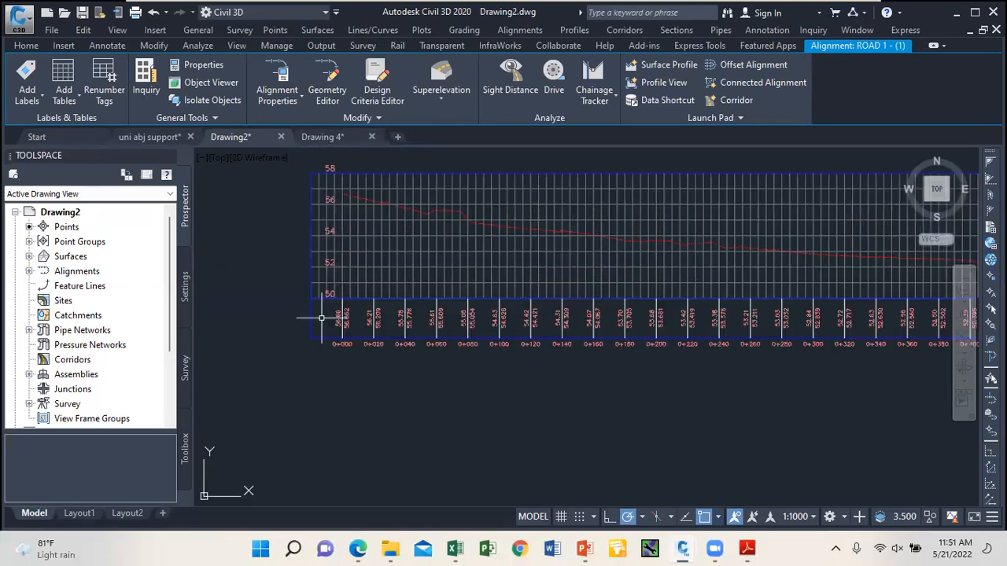
{"action": "scroll", "coordinate": [315, 311], "scroll_direction": "down", "scroll_amount": 2}
{"action": "scroll", "coordinate": [317, 314], "scroll_direction": "up", "scroll_amount": 4}
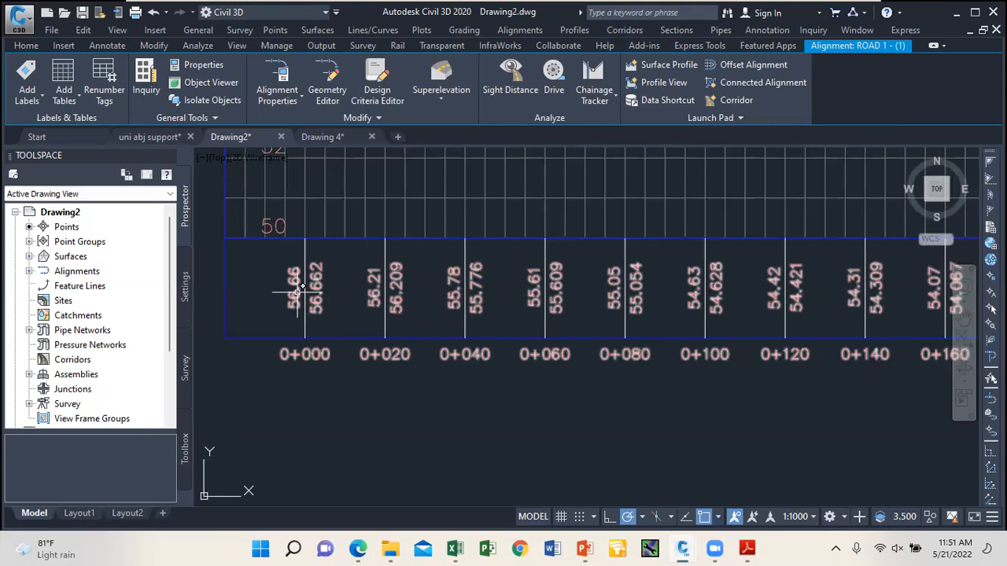
{"action": "scroll", "coordinate": [317, 313], "scroll_direction": "down", "scroll_amount": 2}
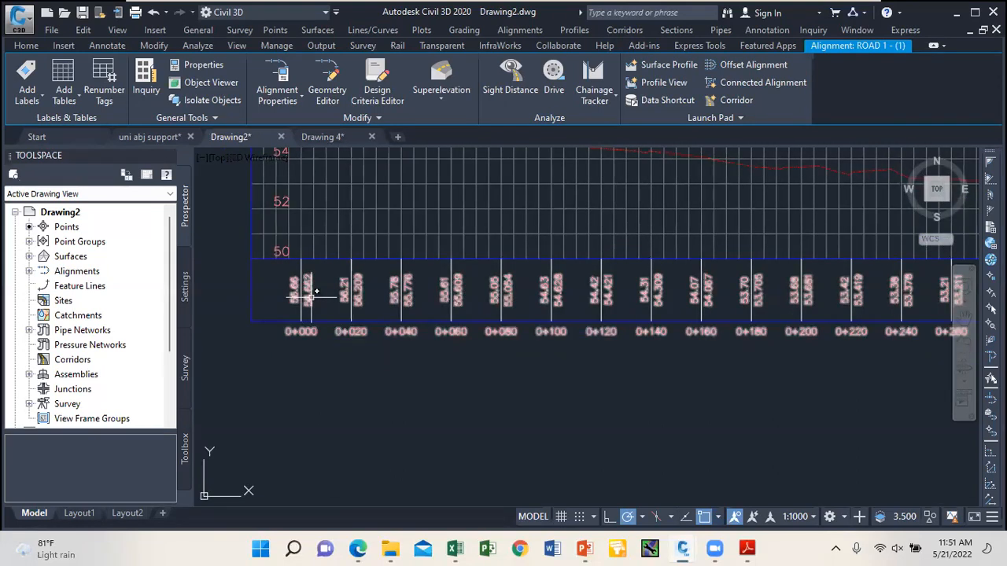
{"action": "scroll", "coordinate": [311, 297], "scroll_direction": "up", "scroll_amount": 3}
{"action": "scroll", "coordinate": [441, 298], "scroll_direction": "down", "scroll_amount": 3}
{"action": "scroll", "coordinate": [374, 293], "scroll_direction": "down", "scroll_amount": 2}
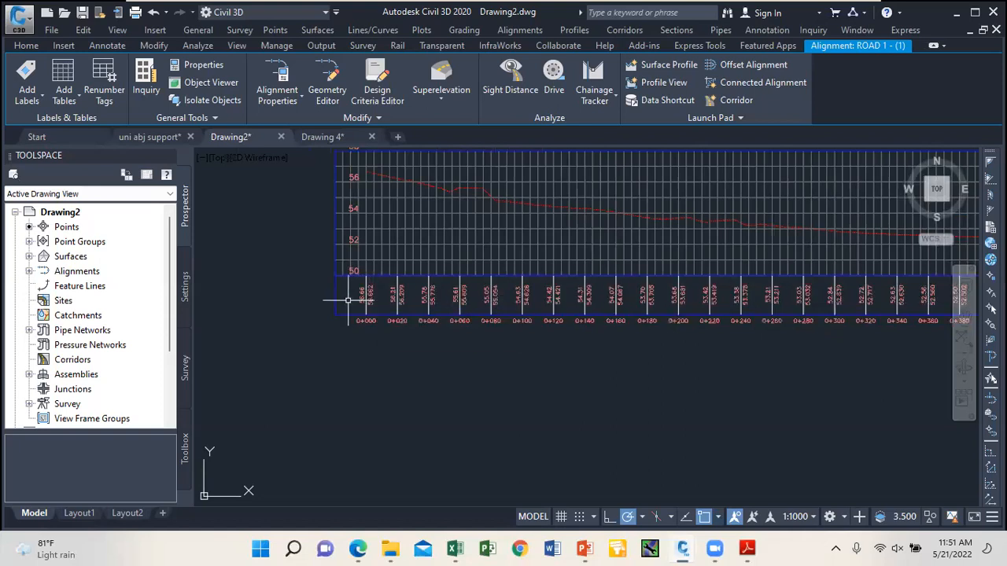
{"action": "scroll", "coordinate": [359, 290], "scroll_direction": "down", "scroll_amount": 2}
{"action": "scroll", "coordinate": [700, 311], "scroll_direction": "up", "scroll_amount": 2}
{"action": "scroll", "coordinate": [677, 306], "scroll_direction": "down", "scroll_amount": 2}
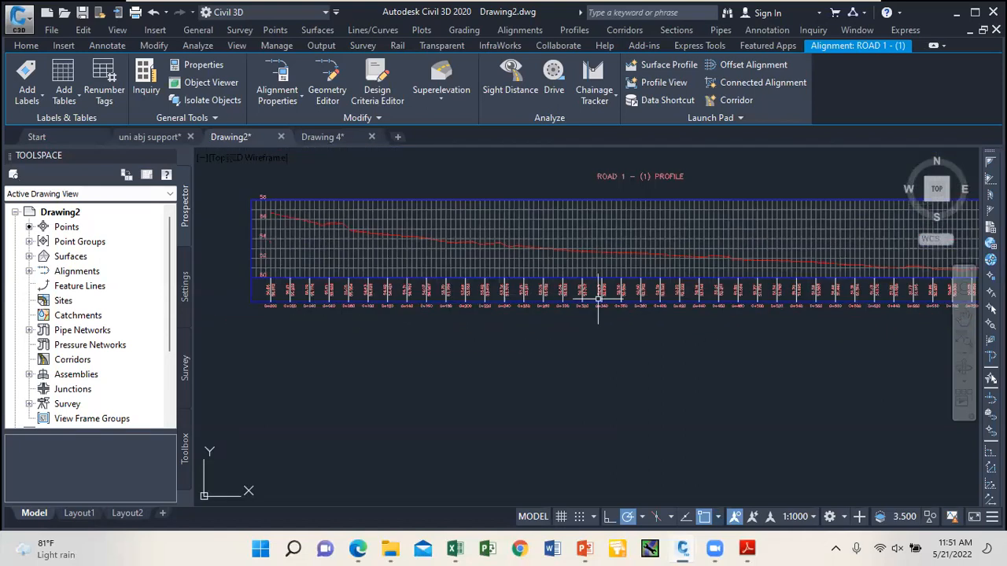
{"action": "scroll", "coordinate": [703, 299], "scroll_direction": "up", "scroll_amount": 2}
{"action": "scroll", "coordinate": [703, 299], "scroll_direction": "up", "scroll_amount": 5}
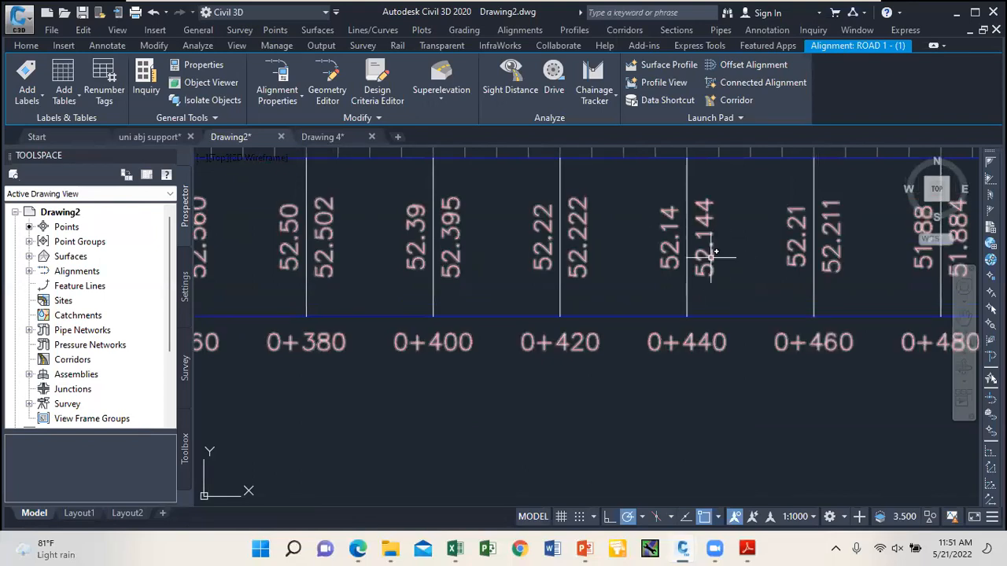
{"action": "scroll", "coordinate": [690, 214], "scroll_direction": "down", "scroll_amount": 10}
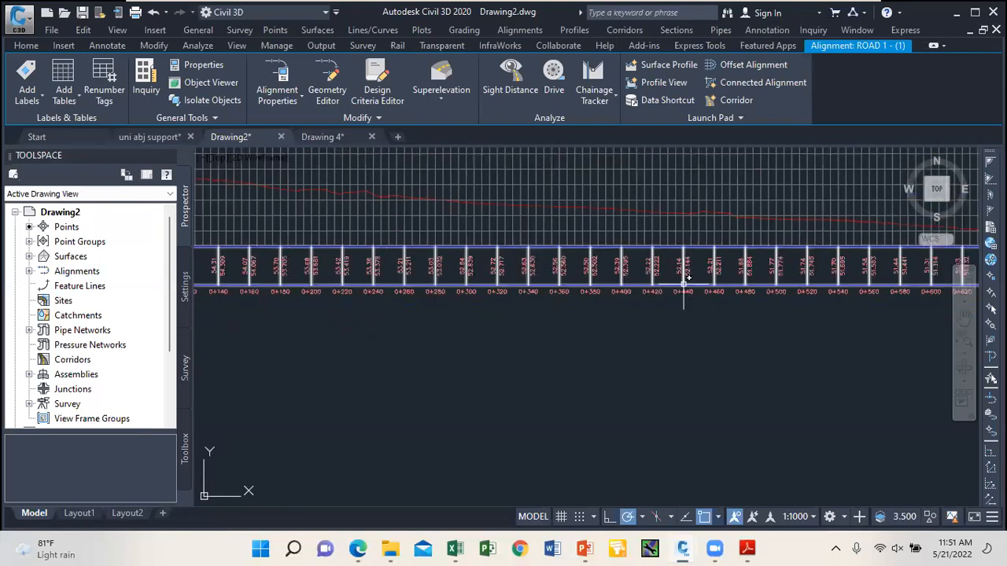
Step: Stretch the end point of the ROAD 1 - (1) alignment north beyond the surface boundary and check its profile view
{"action": "scroll", "coordinate": [667, 283], "scroll_direction": "up", "scroll_amount": 10}
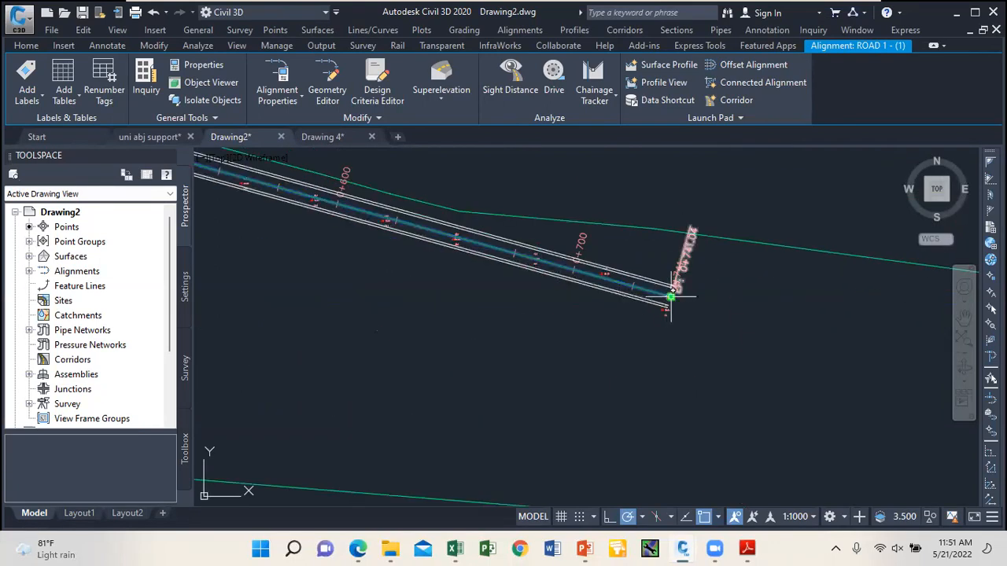
{"action": "left_click", "coordinate": [670, 295]}
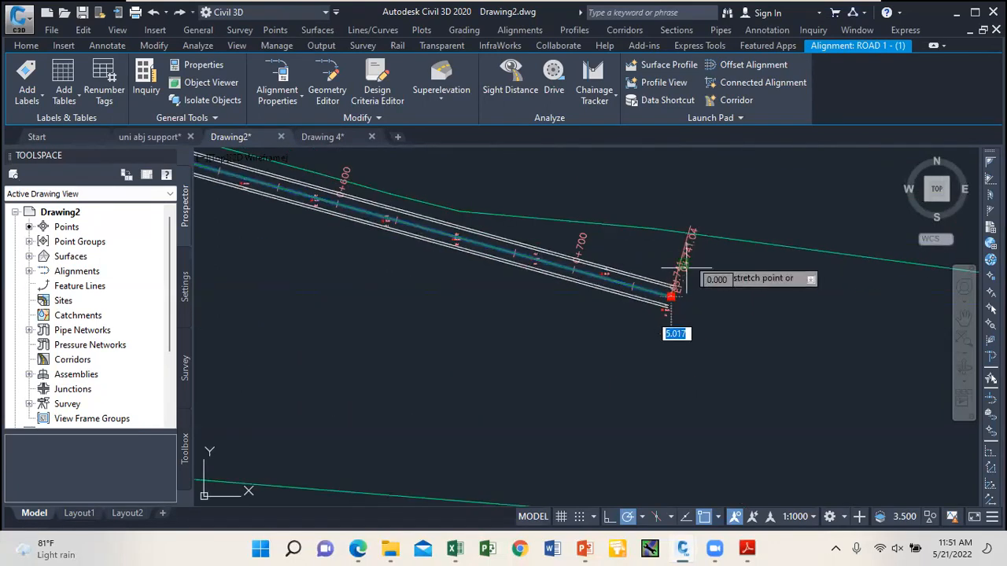
{"action": "left_click", "coordinate": [701, 216]}
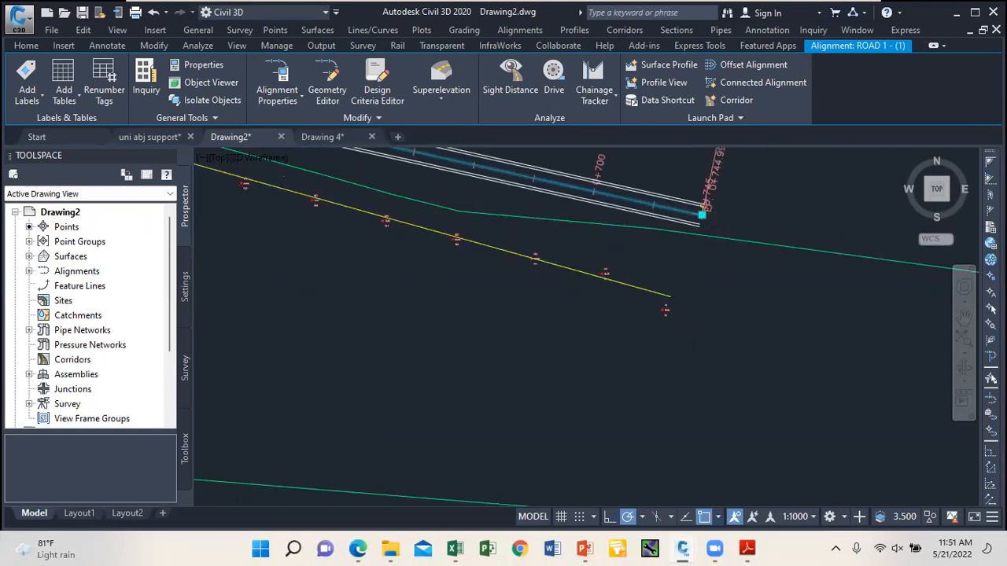
{"action": "scroll", "coordinate": [584, 264], "scroll_direction": "down", "scroll_amount": 10}
{"action": "scroll", "coordinate": [584, 263], "scroll_direction": "up", "scroll_amount": 4}
{"action": "scroll", "coordinate": [612, 235], "scroll_direction": "up", "scroll_amount": 4}
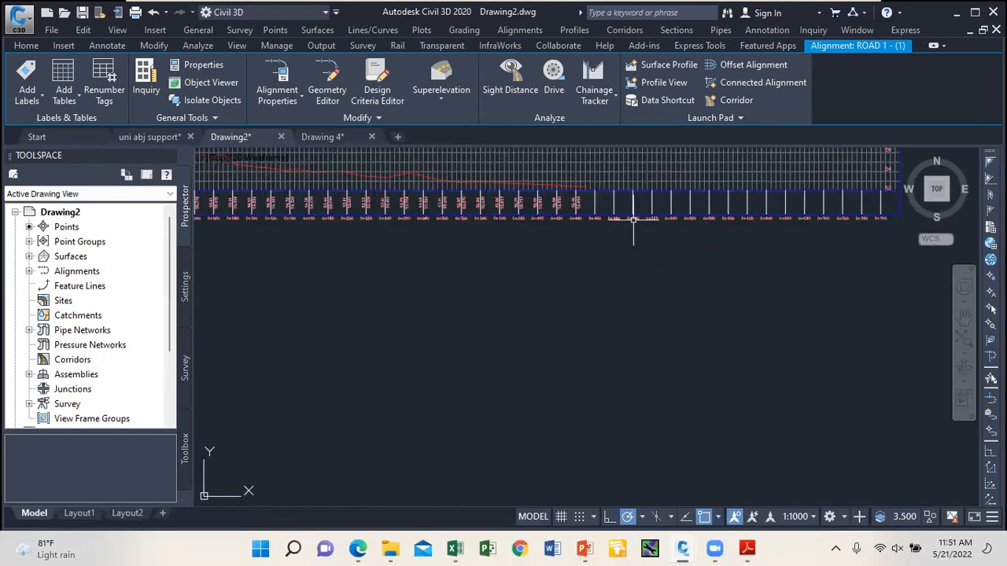
Step: Examine where the ground line ends in the ROAD 1 - (1) profile view and where the alignment leaves the surface boundary
{"action": "scroll", "coordinate": [640, 211], "scroll_direction": "down", "scroll_amount": 4}
{"action": "scroll", "coordinate": [589, 299], "scroll_direction": "down", "scroll_amount": 8}
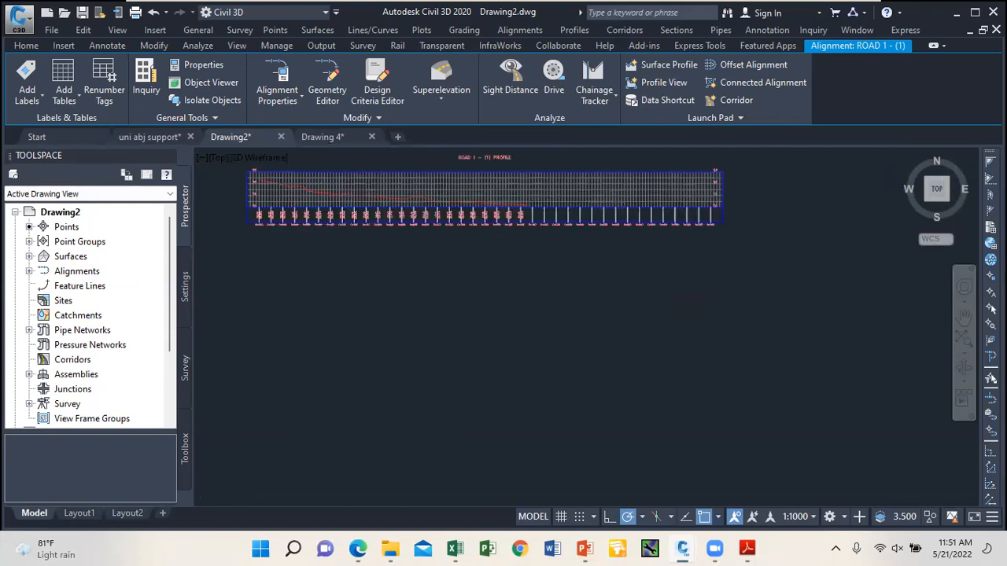
{"action": "scroll", "coordinate": [594, 200], "scroll_direction": "up", "scroll_amount": 5}
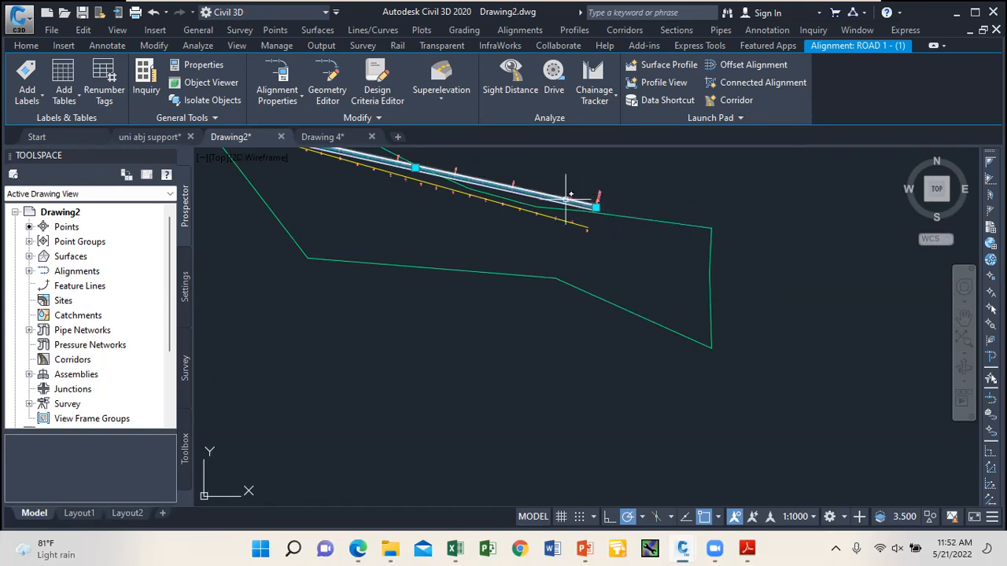
{"action": "scroll", "coordinate": [584, 208], "scroll_direction": "down", "scroll_amount": 2}
{"action": "scroll", "coordinate": [583, 208], "scroll_direction": "down", "scroll_amount": 1}
{"action": "scroll", "coordinate": [570, 197], "scroll_direction": "up", "scroll_amount": 3}
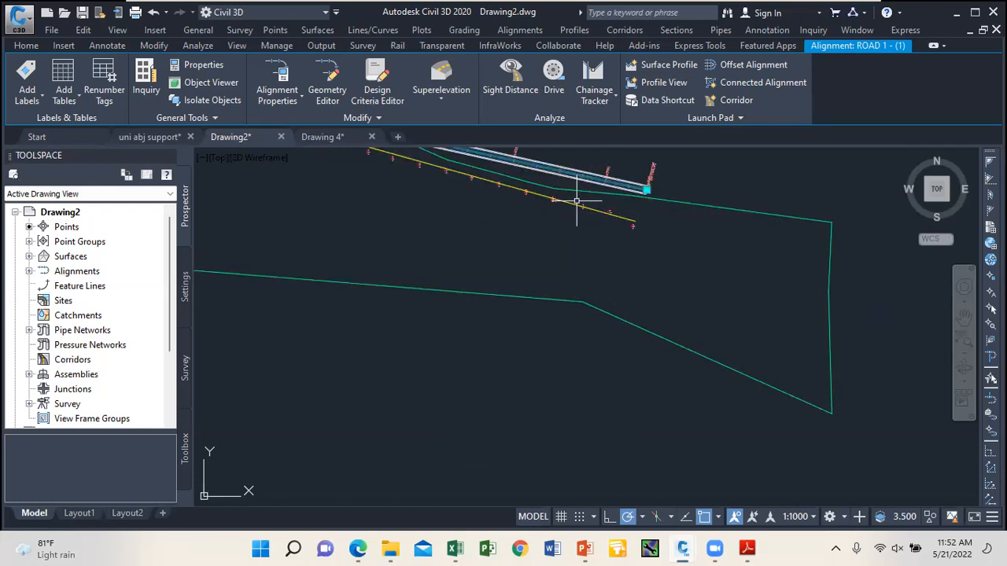
{"action": "scroll", "coordinate": [580, 202], "scroll_direction": "down", "scroll_amount": 3}
{"action": "scroll", "coordinate": [618, 283], "scroll_direction": "up", "scroll_amount": 3}
{"action": "scroll", "coordinate": [555, 330], "scroll_direction": "up", "scroll_amount": 5}
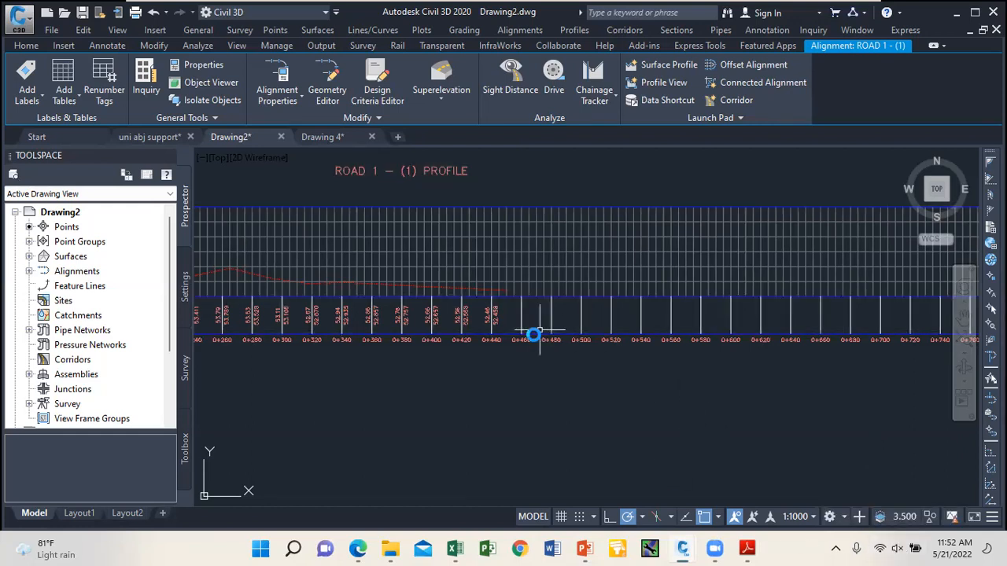
Step: Compare the data band beyond the end of the ground line with the part of the alignment lying outside the surface boundary
{"action": "scroll", "coordinate": [533, 335], "scroll_direction": "down", "scroll_amount": 5}
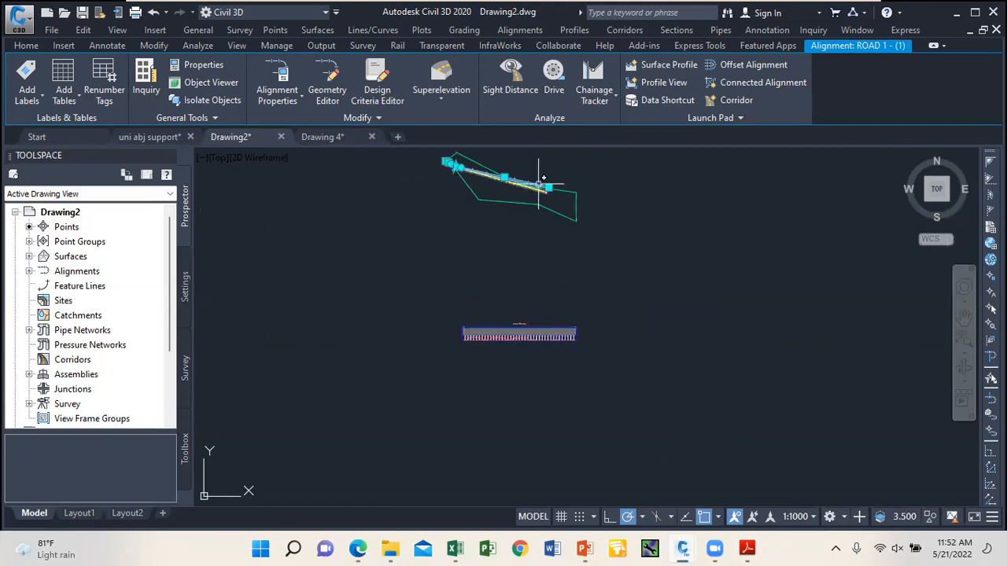
{"action": "scroll", "coordinate": [547, 188], "scroll_direction": "up", "scroll_amount": 2}
{"action": "scroll", "coordinate": [539, 310], "scroll_direction": "down", "scroll_amount": 2}
{"action": "scroll", "coordinate": [512, 391], "scroll_direction": "up", "scroll_amount": 4}
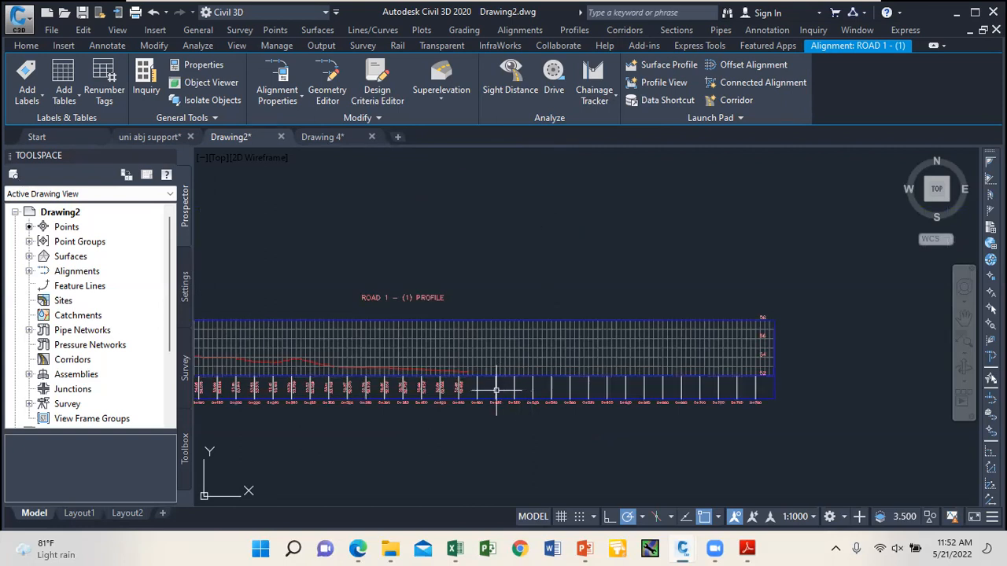
{"action": "scroll", "coordinate": [457, 359], "scroll_direction": "down", "scroll_amount": 2}
{"action": "scroll", "coordinate": [458, 367], "scroll_direction": "up", "scroll_amount": 2}
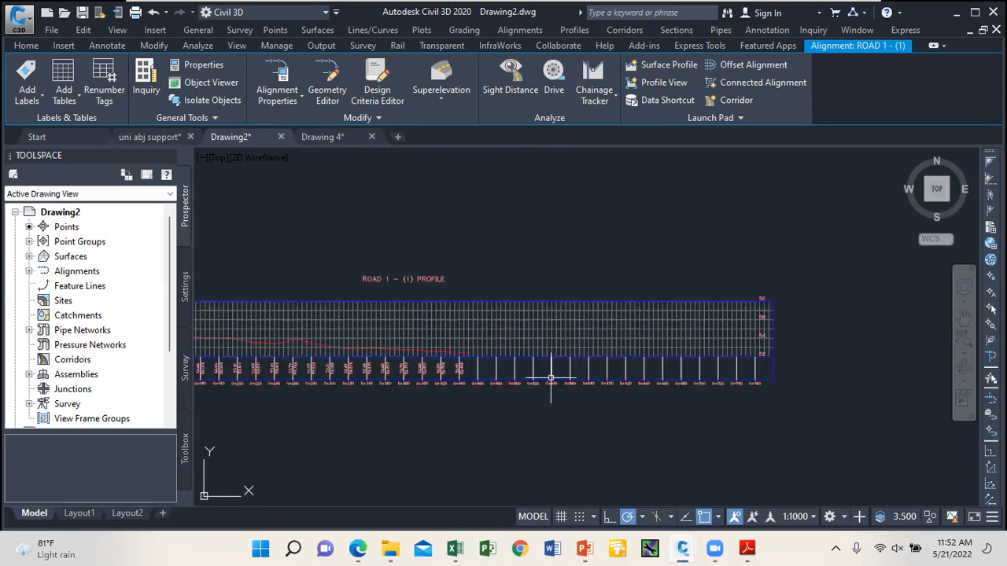
{"action": "scroll", "coordinate": [588, 359], "scroll_direction": "down", "scroll_amount": 5}
{"action": "scroll", "coordinate": [590, 260], "scroll_direction": "up", "scroll_amount": 6}
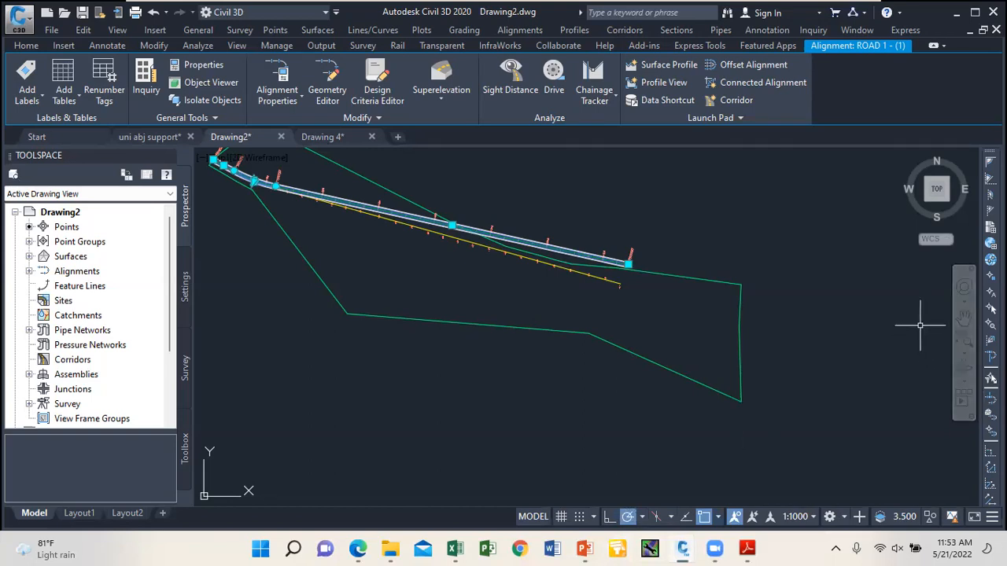
{"action": "scroll", "coordinate": [620, 232], "scroll_direction": "down", "scroll_amount": 1}
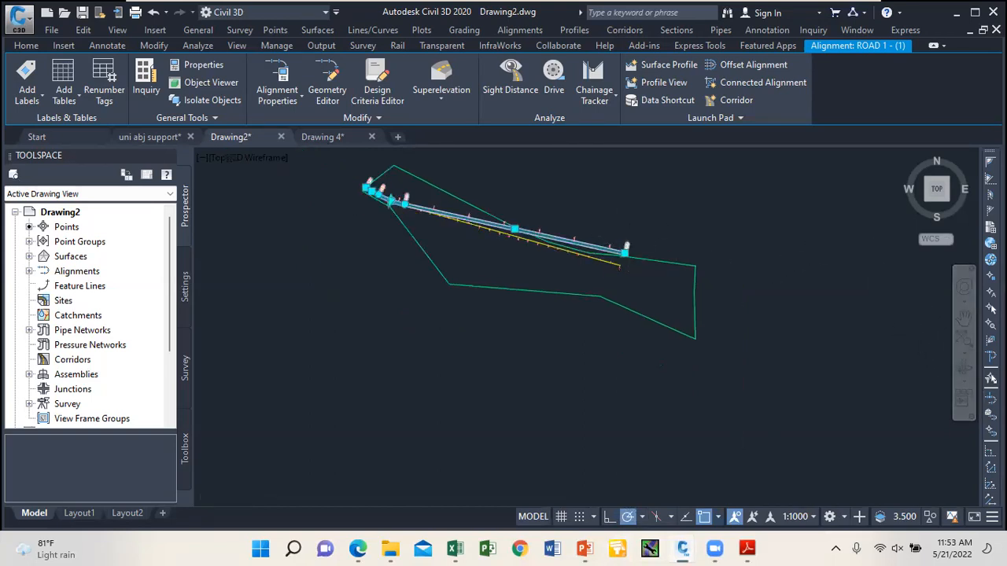
{"action": "scroll", "coordinate": [630, 240], "scroll_direction": "up", "scroll_amount": 1}
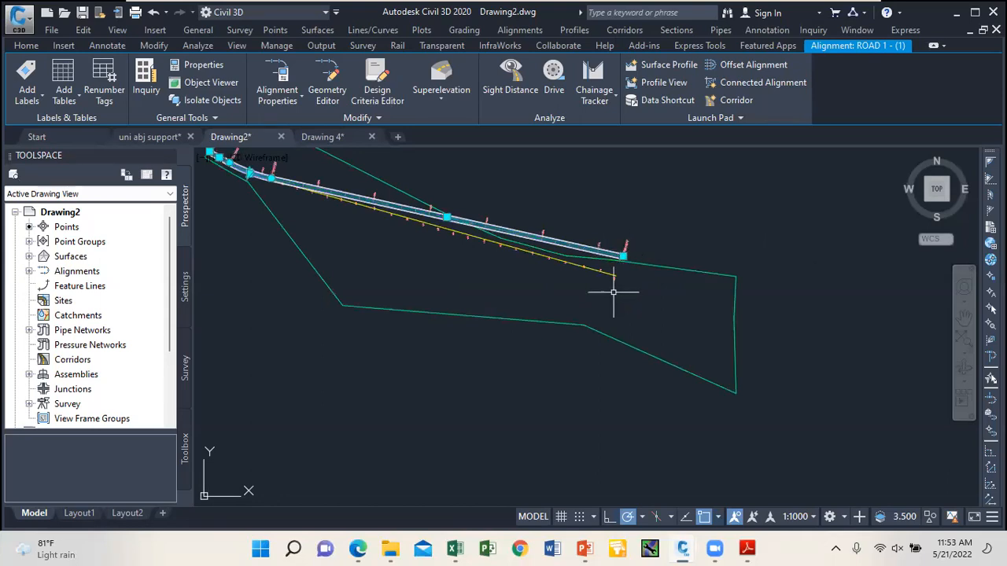
Step: Deselect the ROAD 1 - (1) alignment and undo the stretch that moved its end point beyond the surface boundary
{"action": "key", "text": "Escape"}
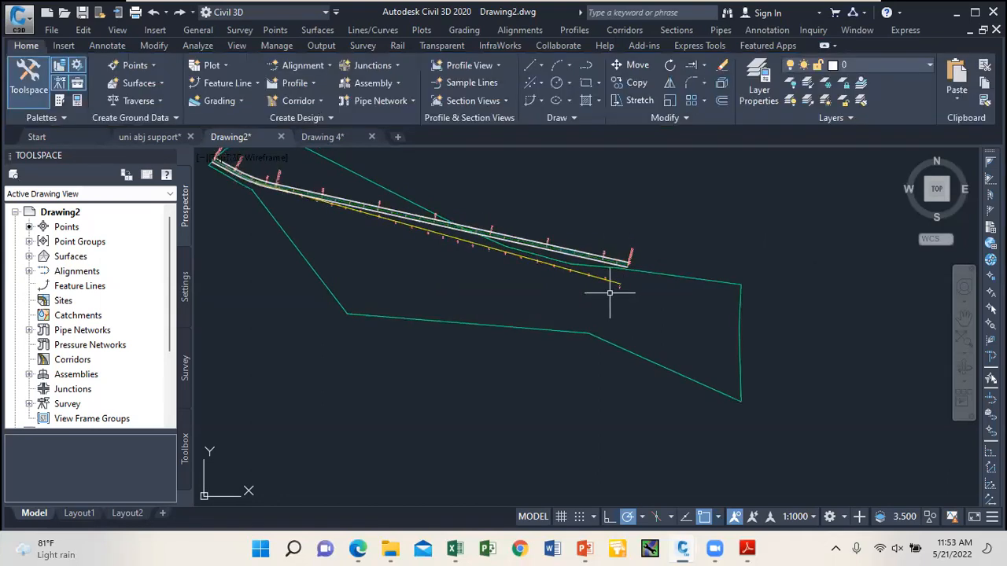
{"action": "key", "text": "ctrl+z"}
{"action": "key", "text": "ctrl+z"}
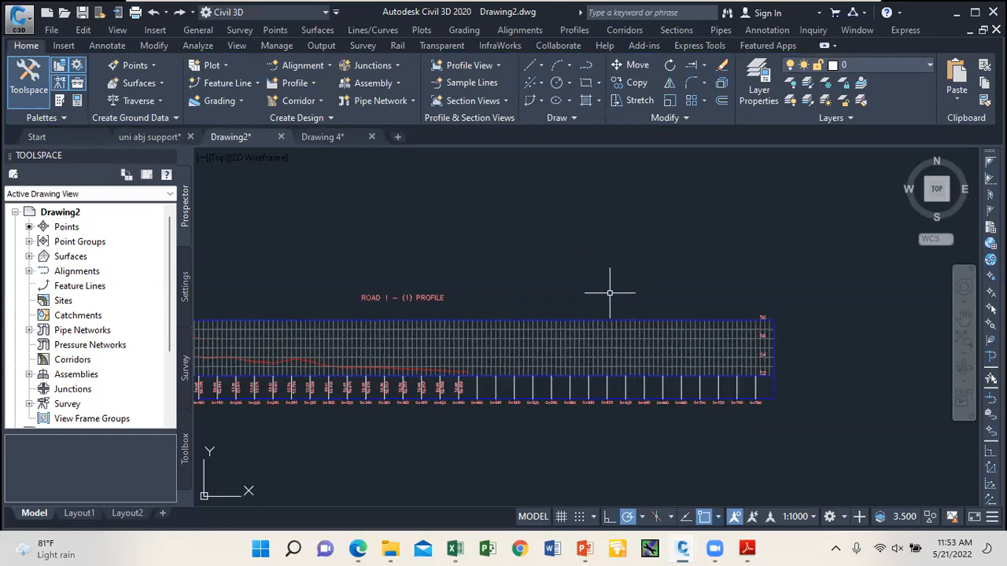
{"action": "key", "text": "ctrl+z"}
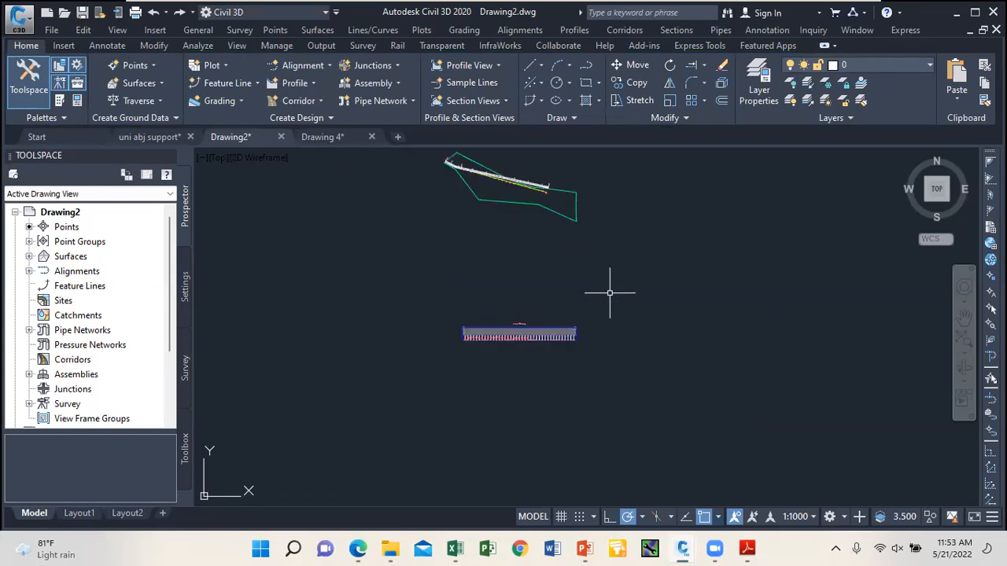
{"action": "key", "text": "ctrl+y"}
{"action": "key", "text": "ctrl+z"}
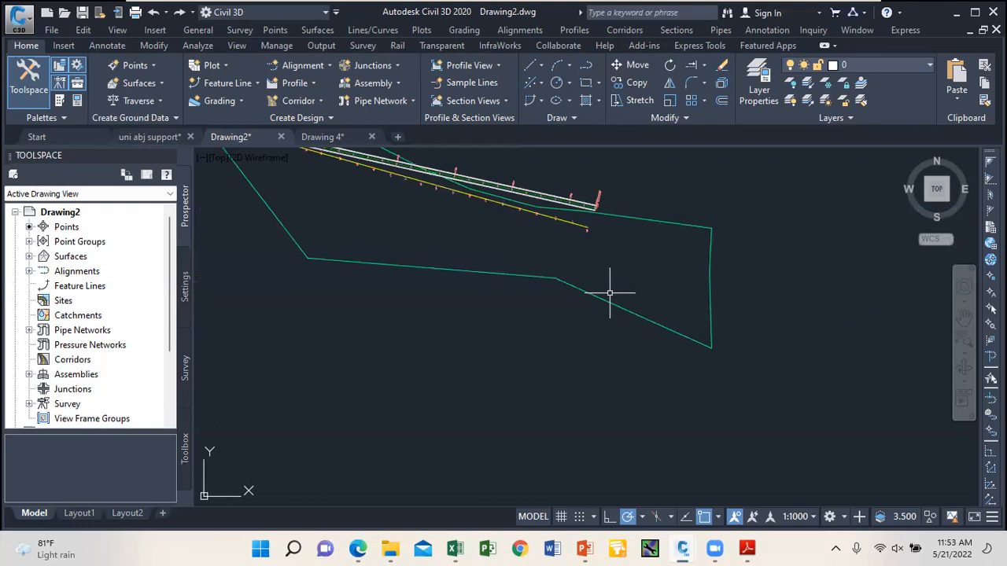
{"action": "key", "text": "ctrl+z"}
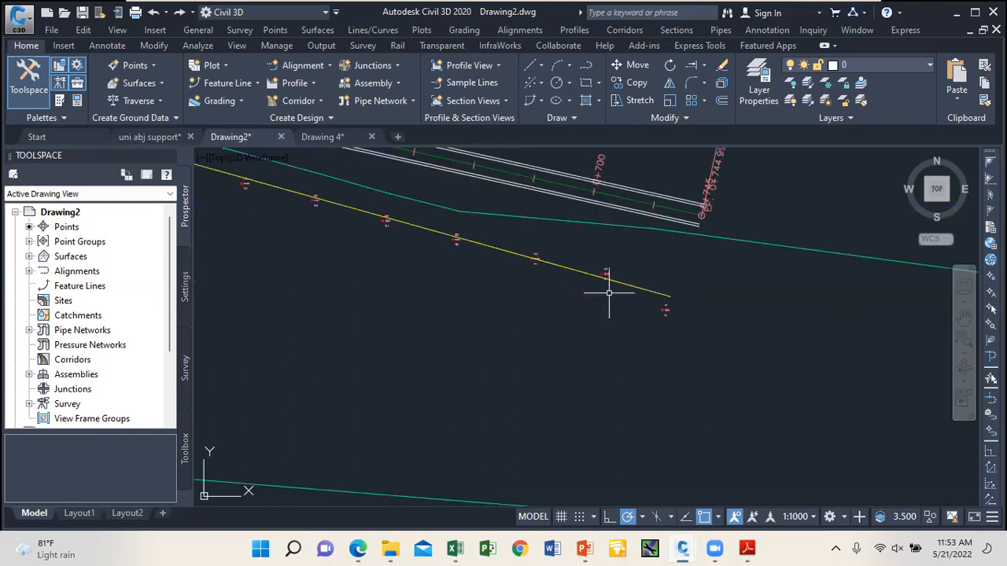
{"action": "key", "text": "ctrl+z"}
Step: Examine the ground line and data band levels of the ROAD 1 - (1) profile view against the alignment inside the surface boundary
{"action": "scroll", "coordinate": [538, 244], "scroll_direction": "down", "scroll_amount": 9}
{"action": "scroll", "coordinate": [535, 244], "scroll_direction": "down", "scroll_amount": 6}
{"action": "scroll", "coordinate": [540, 286], "scroll_direction": "up", "scroll_amount": 8}
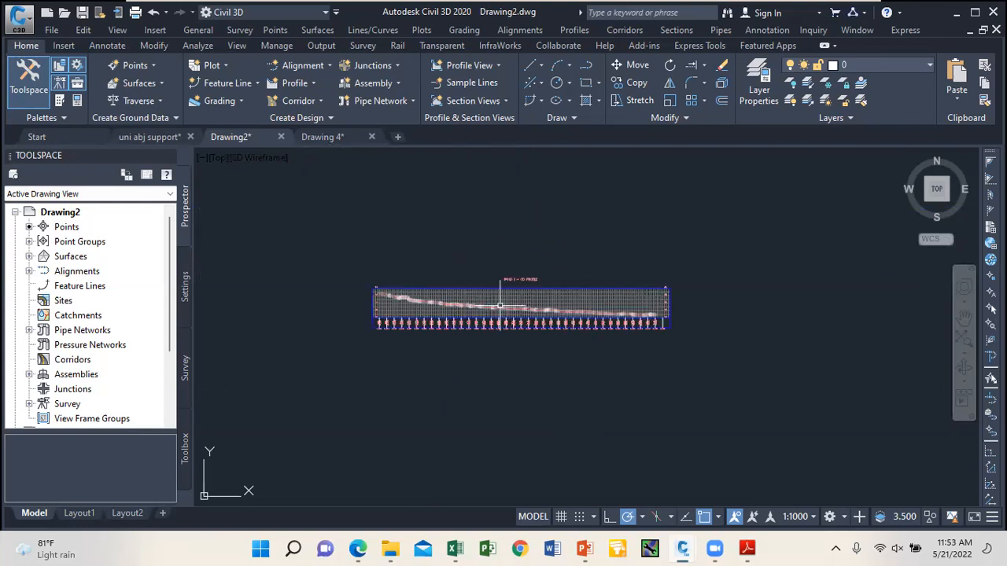
{"action": "mouse_move", "coordinate": [500, 305]}
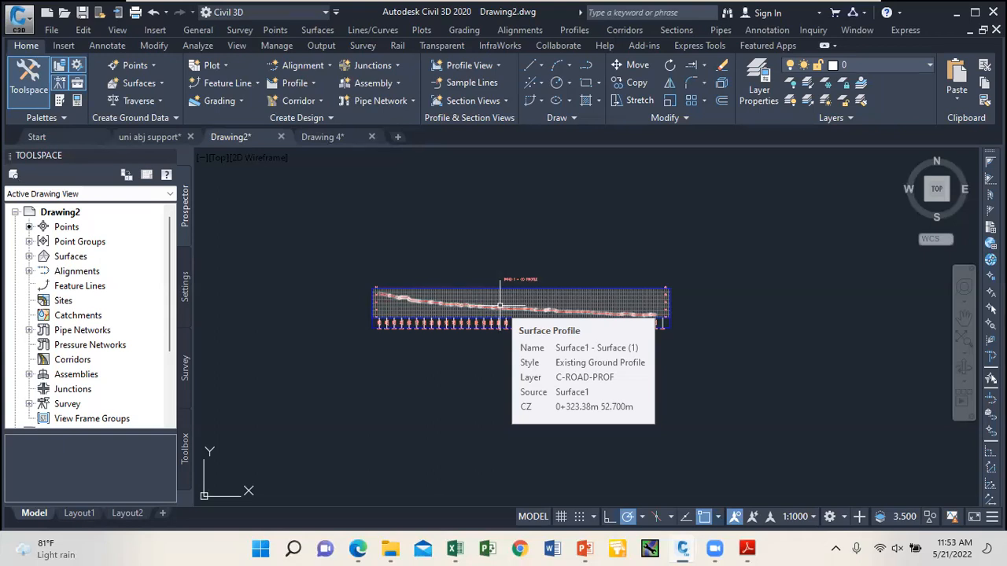
{"action": "scroll", "coordinate": [501, 306], "scroll_direction": "down", "scroll_amount": 4}
{"action": "scroll", "coordinate": [504, 259], "scroll_direction": "up", "scroll_amount": 4}
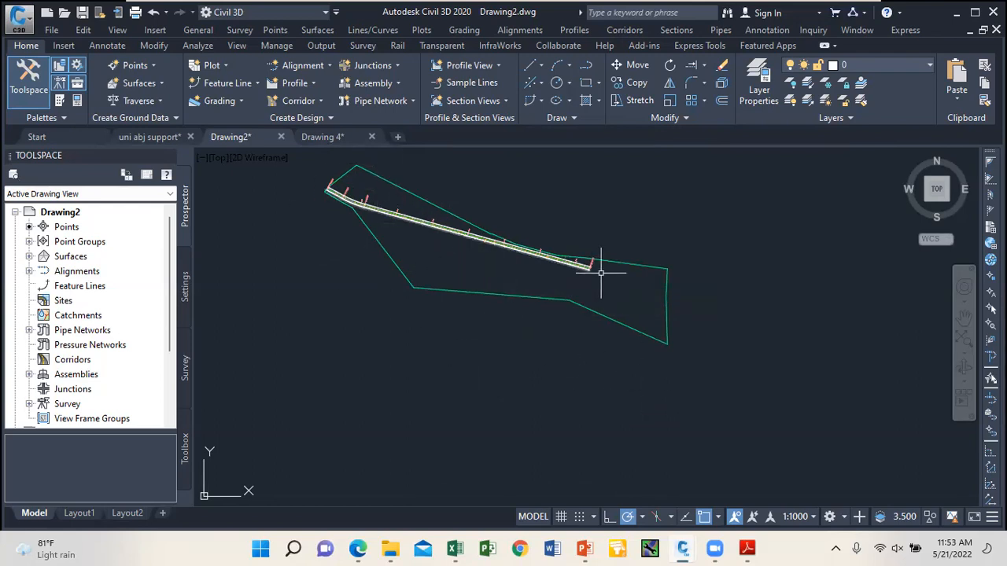
{"action": "scroll", "coordinate": [591, 267], "scroll_direction": "up", "scroll_amount": 6}
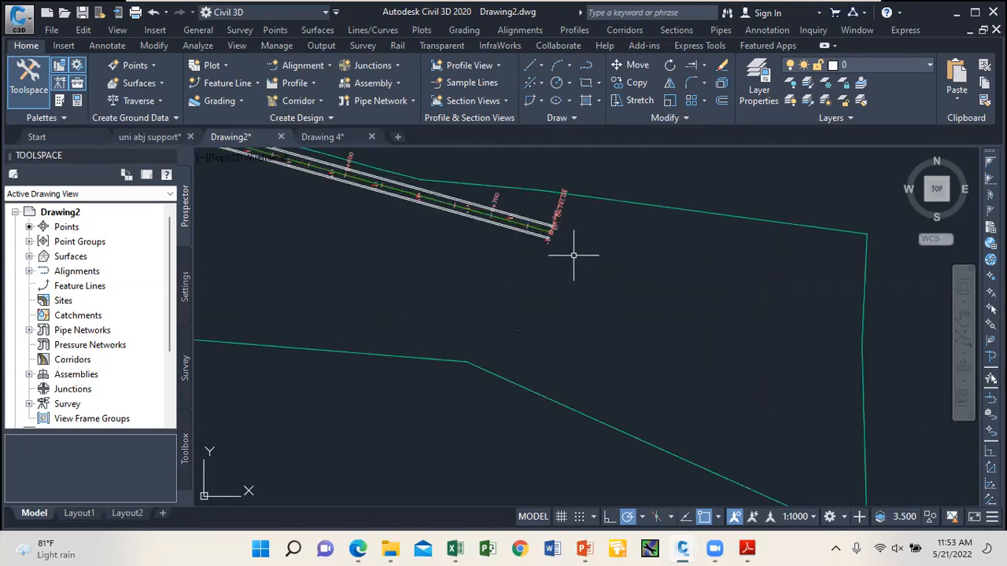
{"action": "scroll", "coordinate": [540, 219], "scroll_direction": "down", "scroll_amount": 8}
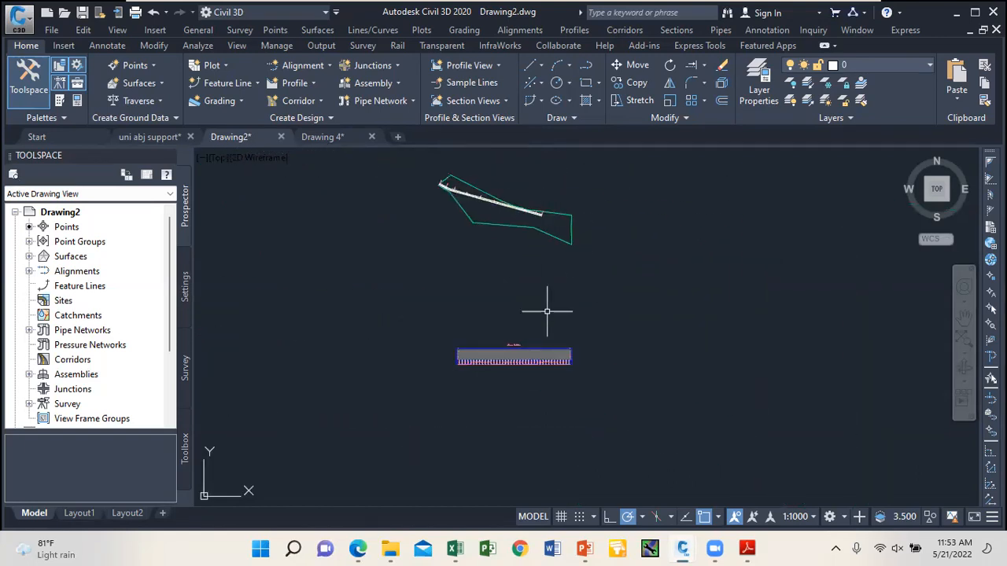
{"action": "scroll", "coordinate": [548, 366], "scroll_direction": "up", "scroll_amount": 3}
{"action": "scroll", "coordinate": [542, 350], "scroll_direction": "up", "scroll_amount": 3}
{"action": "scroll", "coordinate": [543, 350], "scroll_direction": "down", "scroll_amount": 2}
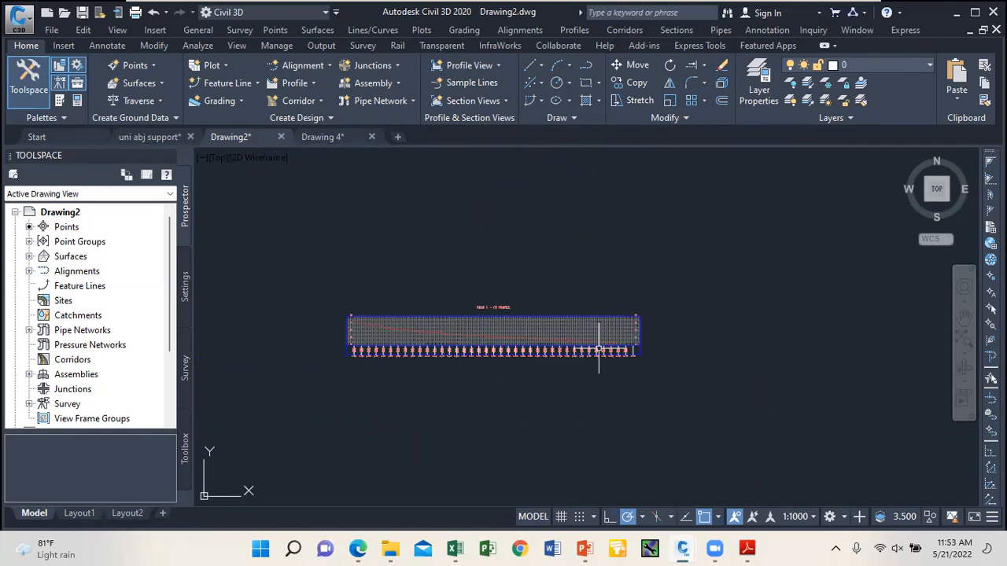
{"action": "scroll", "coordinate": [543, 350], "scroll_direction": "up", "scroll_amount": 2}
{"action": "scroll", "coordinate": [542, 351], "scroll_direction": "up", "scroll_amount": 9}
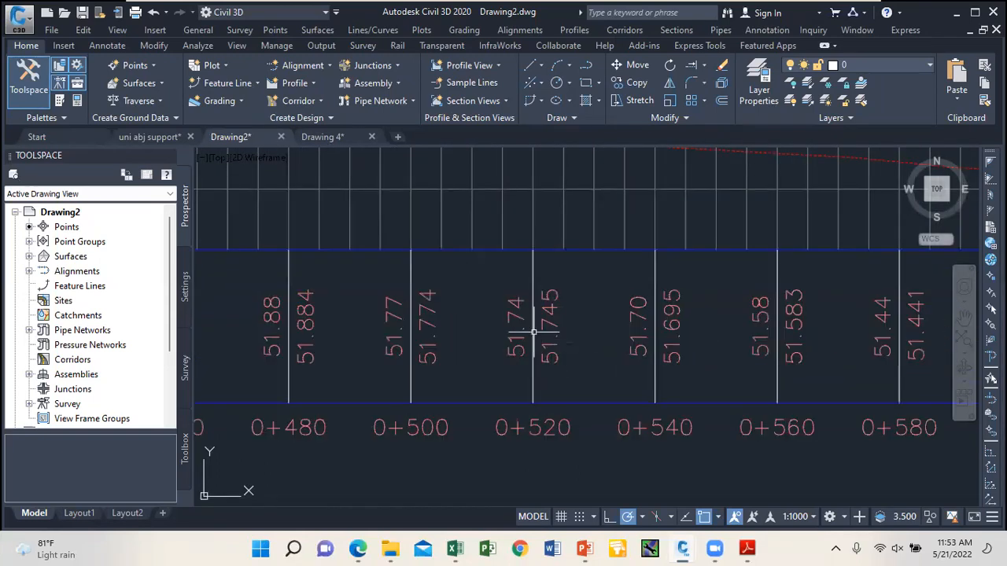
{"action": "scroll", "coordinate": [538, 350], "scroll_direction": "down", "scroll_amount": 5}
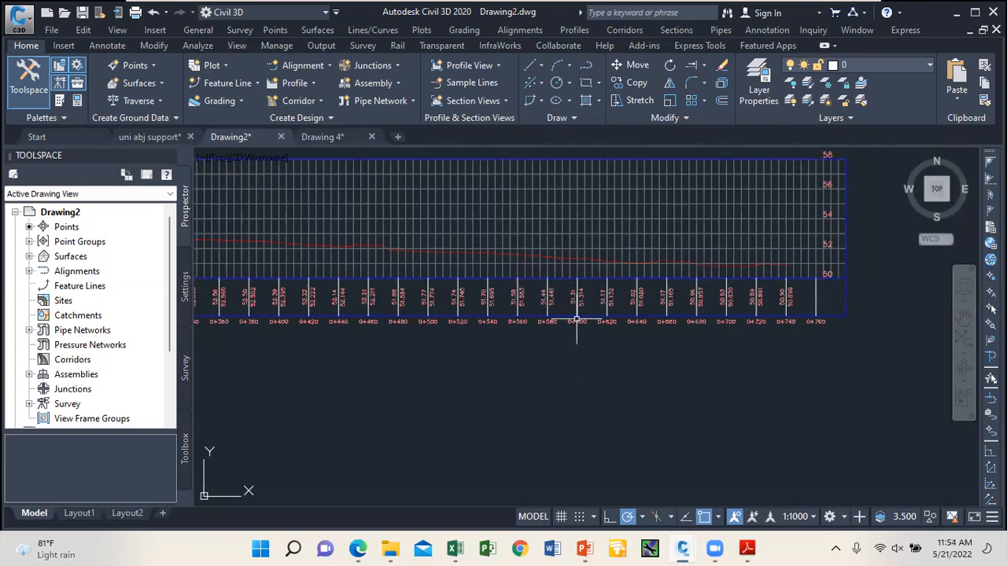
{"action": "scroll", "coordinate": [618, 325], "scroll_direction": "down", "scroll_amount": 6}
{"action": "scroll", "coordinate": [626, 272], "scroll_direction": "up", "scroll_amount": 8}
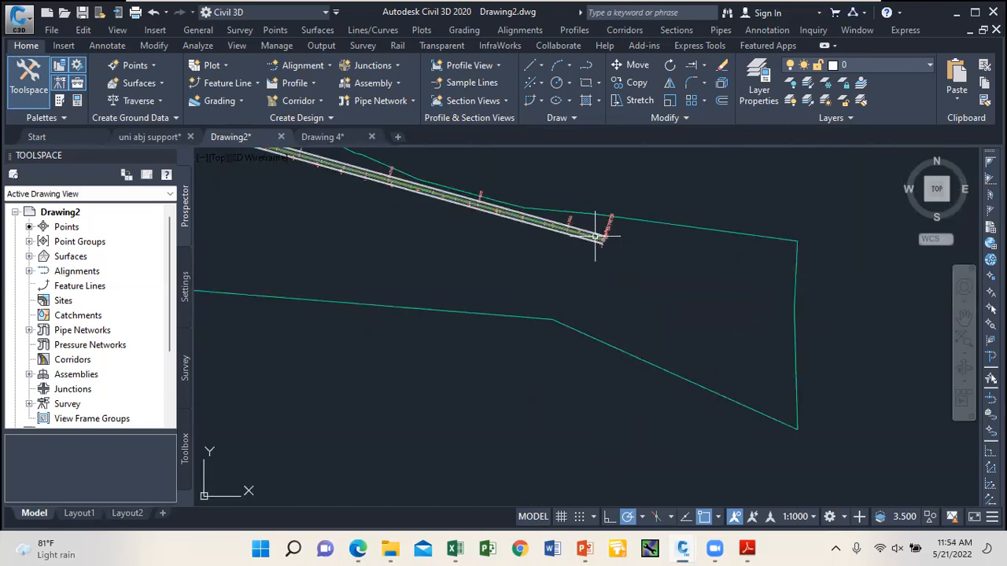
Step: Stretch the end point of the ROAD 1 - (1) alignment northeast beyond the surface boundary again and check the data band in its profile view
{"action": "left_click", "coordinate": [613, 247]}
{"action": "left_click", "coordinate": [654, 259]}
{"action": "scroll", "coordinate": [655, 244], "scroll_direction": "down", "scroll_amount": 2}
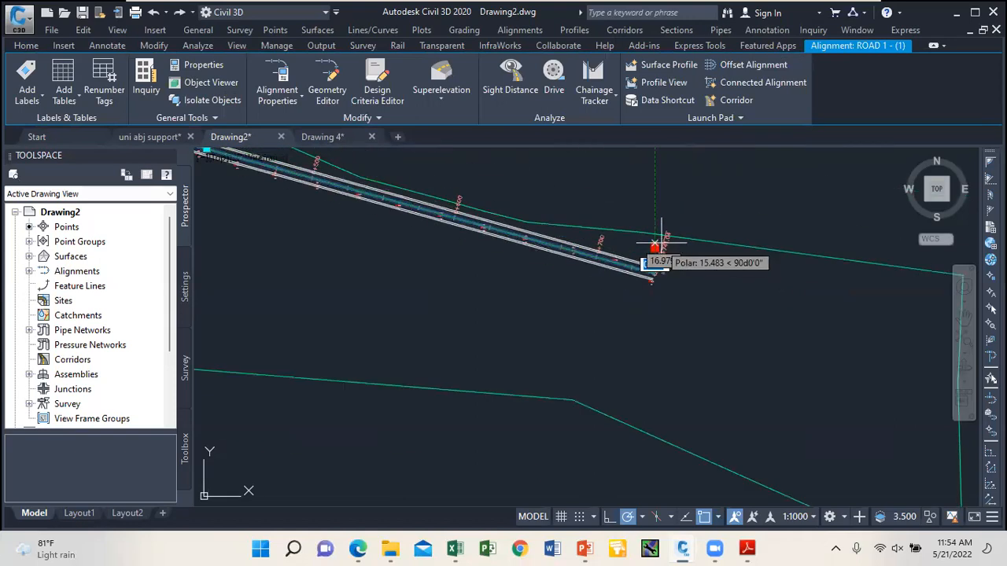
{"action": "left_click", "coordinate": [680, 216]}
{"action": "scroll", "coordinate": [613, 208], "scroll_direction": "down", "scroll_amount": 8}
{"action": "scroll", "coordinate": [606, 303], "scroll_direction": "up", "scroll_amount": 7}
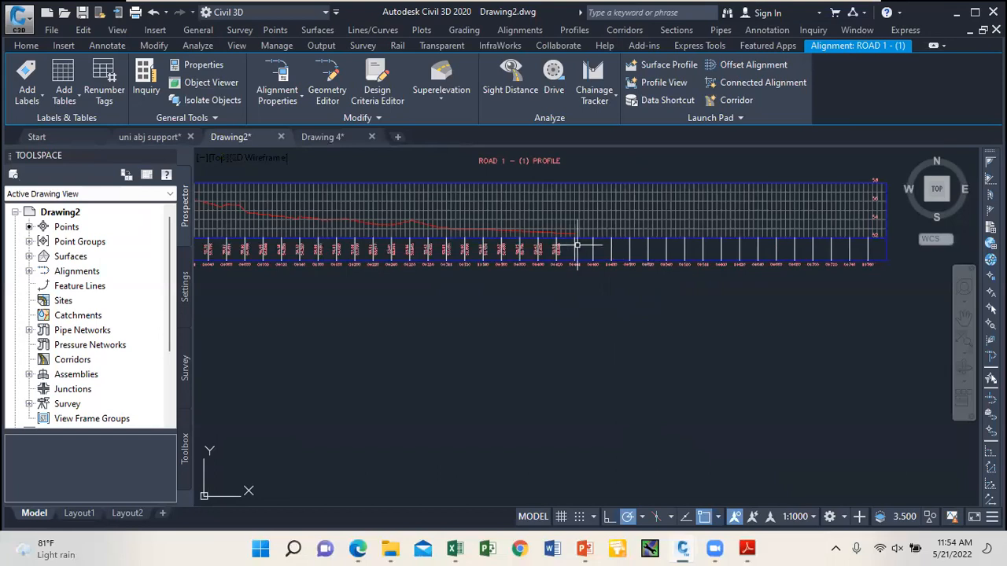
{"action": "left_click", "coordinate": [608, 247]}
{"action": "key", "text": "Escape"}
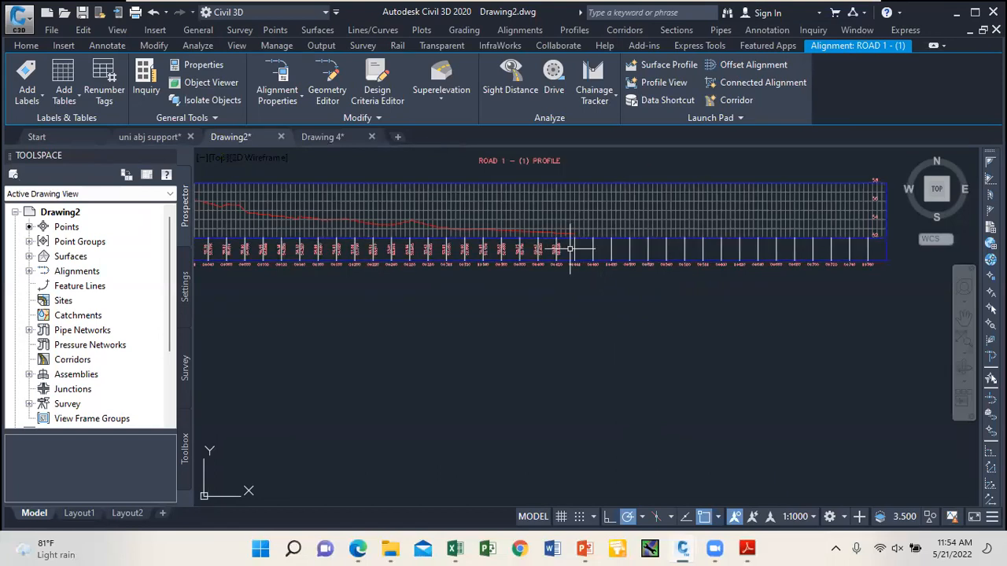
{"action": "scroll", "coordinate": [572, 250], "scroll_direction": "up", "scroll_amount": 2}
{"action": "scroll", "coordinate": [572, 250], "scroll_direction": "up", "scroll_amount": 3}
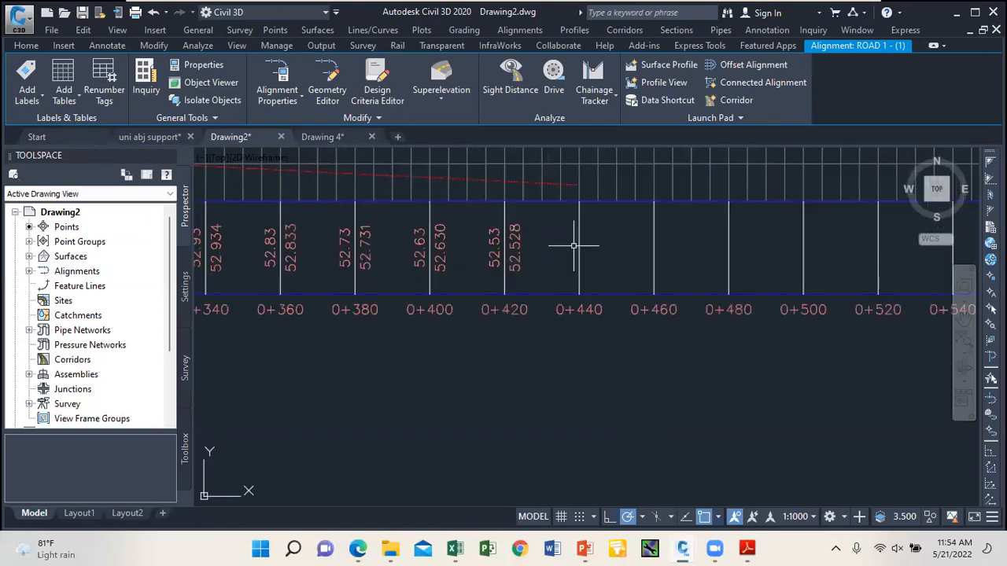
{"action": "scroll", "coordinate": [568, 262], "scroll_direction": "down", "scroll_amount": 5}
{"action": "scroll", "coordinate": [614, 269], "scroll_direction": "down", "scroll_amount": 6}
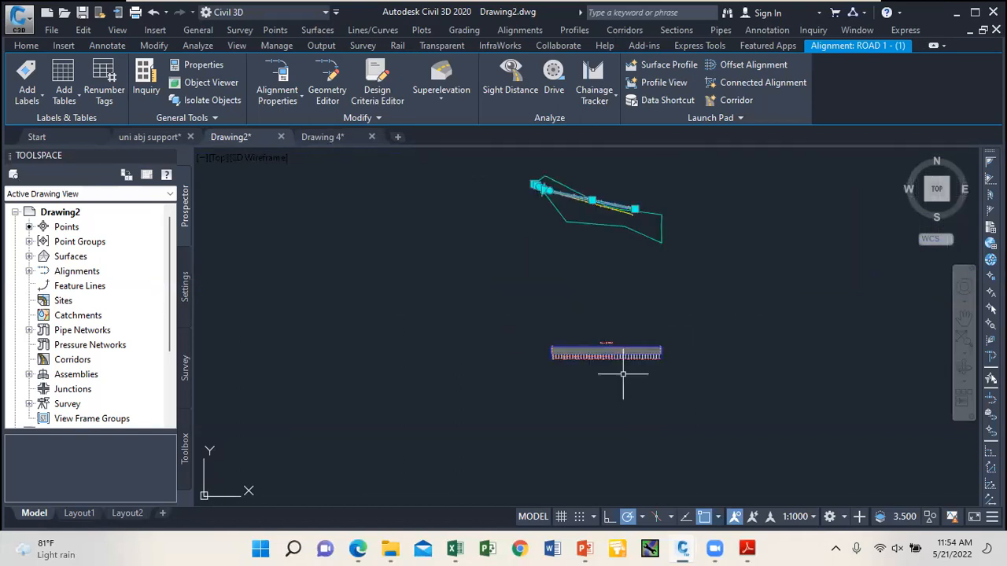
{"action": "scroll", "coordinate": [621, 268], "scroll_direction": "up", "scroll_amount": 6}
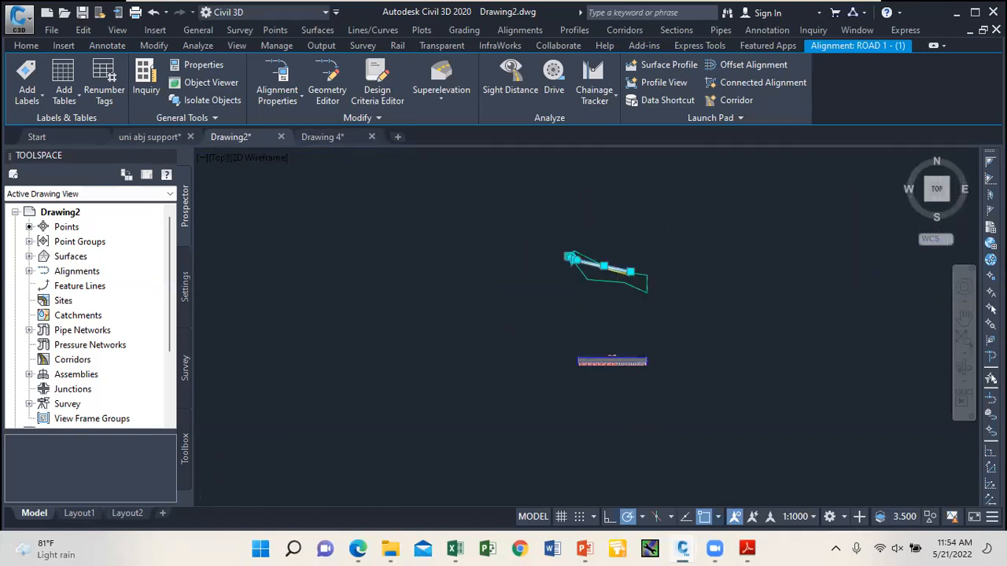
Step: Clear the alignment selection and undo the latest stretch of the ROAD 1 - (1) end point
{"action": "left_click", "coordinate": [627, 269]}
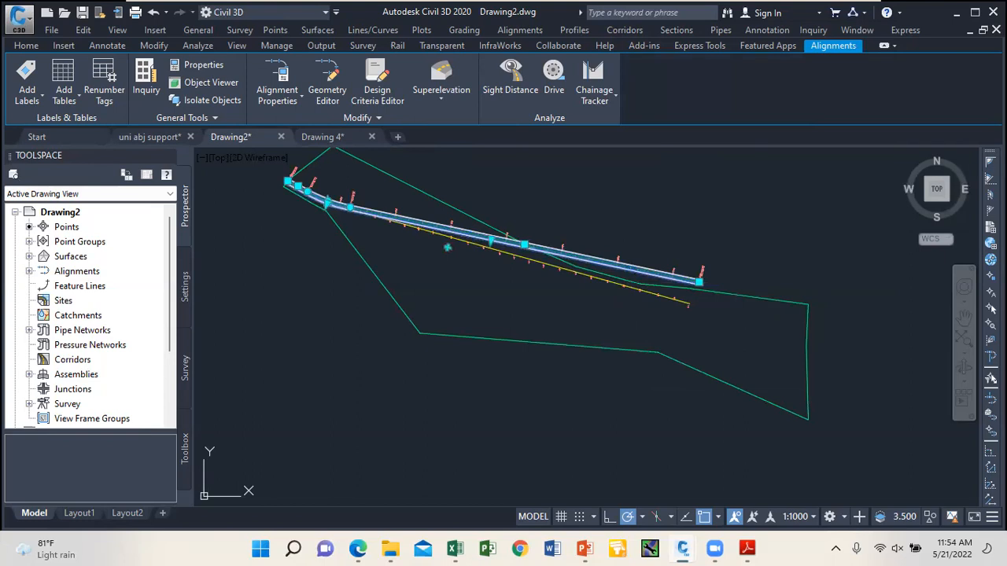
{"action": "mouse_move", "coordinate": [627, 269]}
{"action": "key", "text": "Escape"}
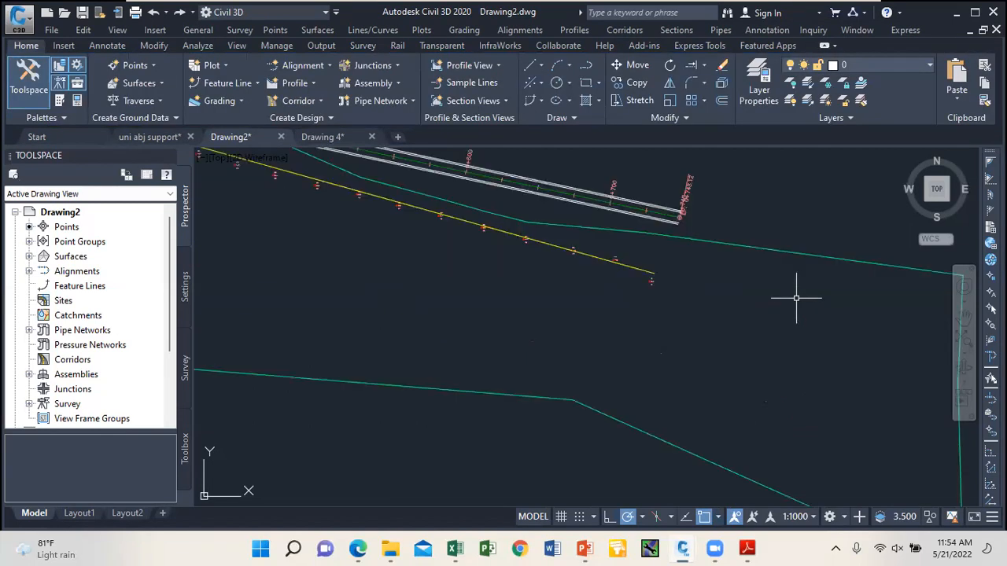
{"action": "scroll", "coordinate": [797, 292], "scroll_direction": "up", "scroll_amount": 3}
{"action": "scroll", "coordinate": [669, 279], "scroll_direction": "down", "scroll_amount": 4}
{"action": "scroll", "coordinate": [670, 279], "scroll_direction": "down", "scroll_amount": 4}
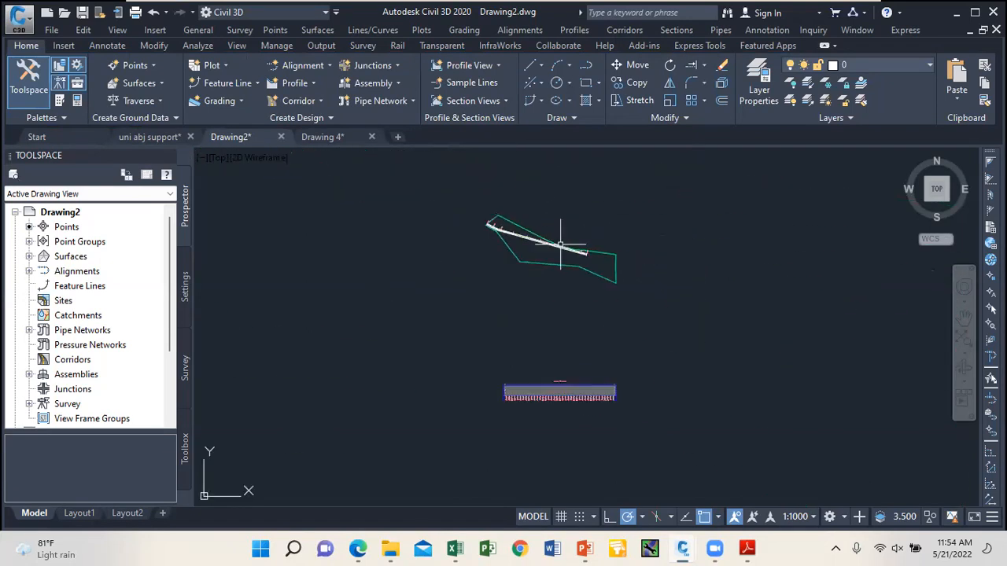
Step: Examine the ROAD 1 - (1) ground profile and its data band back to the starting chainage 0+000
{"action": "scroll", "coordinate": [593, 346], "scroll_direction": "up", "scroll_amount": 5}
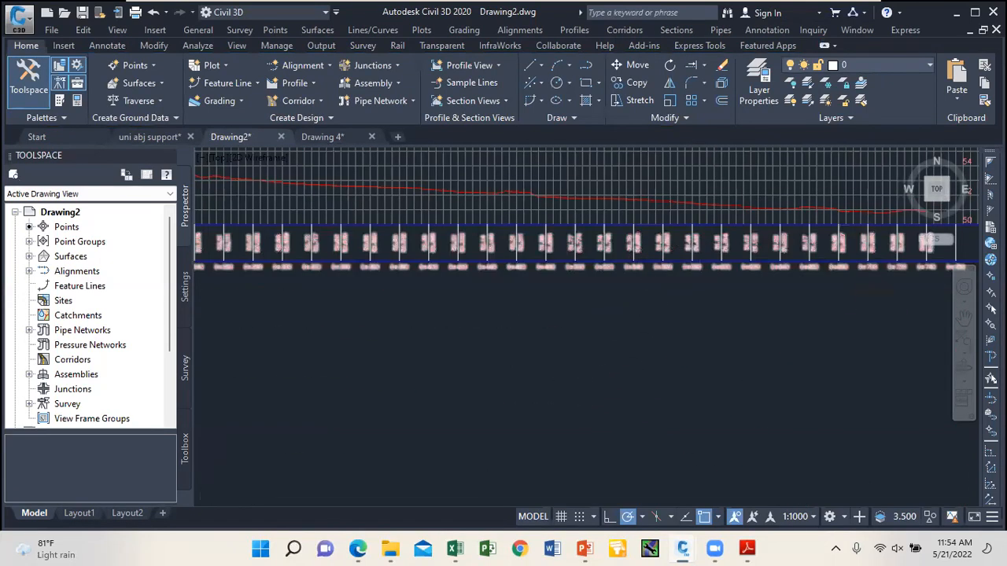
{"action": "scroll", "coordinate": [692, 252], "scroll_direction": "up", "scroll_amount": 3}
{"action": "scroll", "coordinate": [648, 281], "scroll_direction": "down", "scroll_amount": 5}
{"action": "scroll", "coordinate": [265, 281], "scroll_direction": "up", "scroll_amount": 5}
{"action": "scroll", "coordinate": [323, 252], "scroll_direction": "down", "scroll_amount": 2}
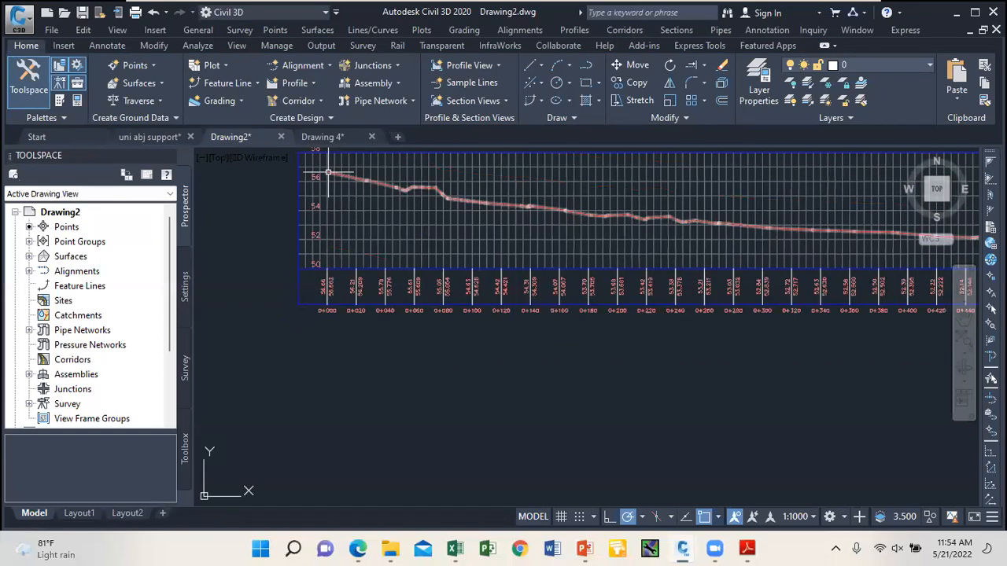
Step: Examine the ground line and data band levels of the ROAD 1 - (1) profile view from chainage 0+000 onward
{"action": "scroll", "coordinate": [427, 223], "scroll_direction": "down", "scroll_amount": 3}
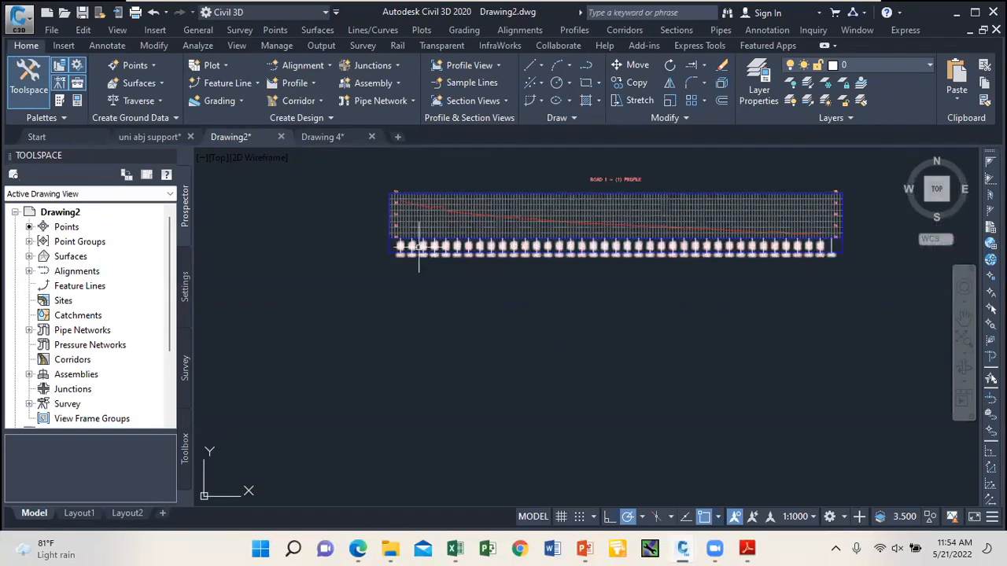
{"action": "scroll", "coordinate": [417, 232], "scroll_direction": "up", "scroll_amount": 5}
{"action": "scroll", "coordinate": [497, 202], "scroll_direction": "down", "scroll_amount": 4}
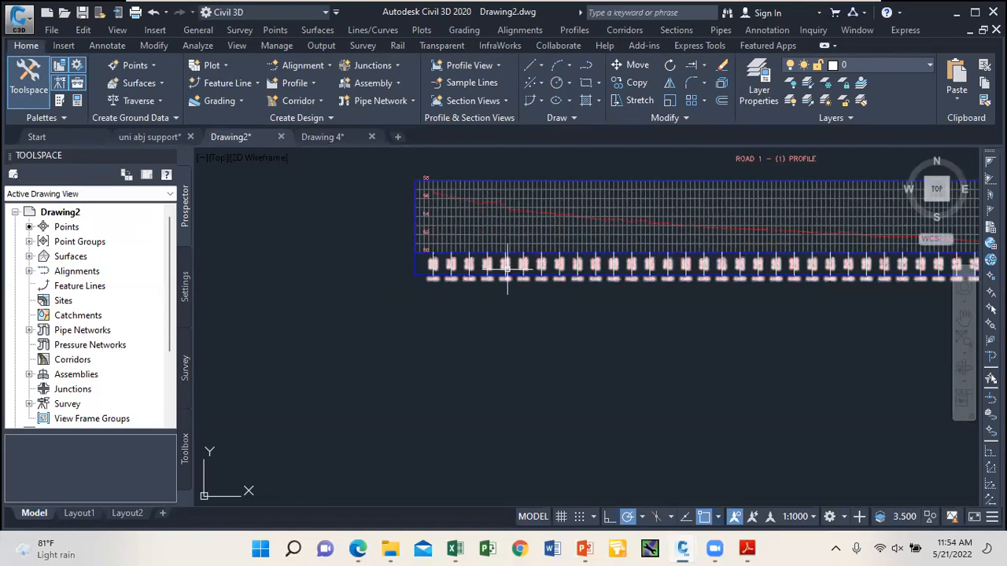
{"action": "scroll", "coordinate": [488, 260], "scroll_direction": "up", "scroll_amount": 5}
{"action": "scroll", "coordinate": [403, 252], "scroll_direction": "down", "scroll_amount": 4}
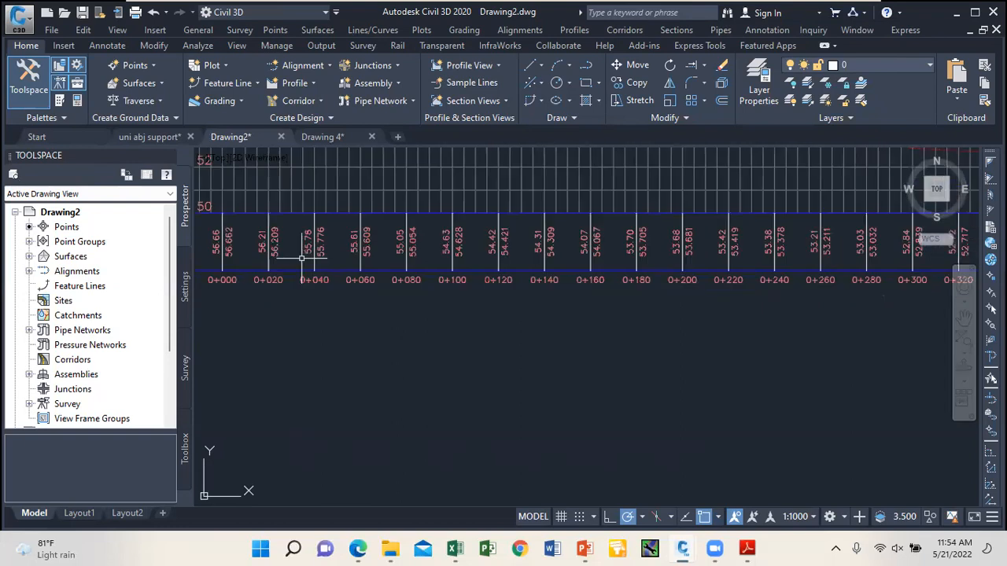
{"action": "scroll", "coordinate": [260, 246], "scroll_direction": "up", "scroll_amount": 2}
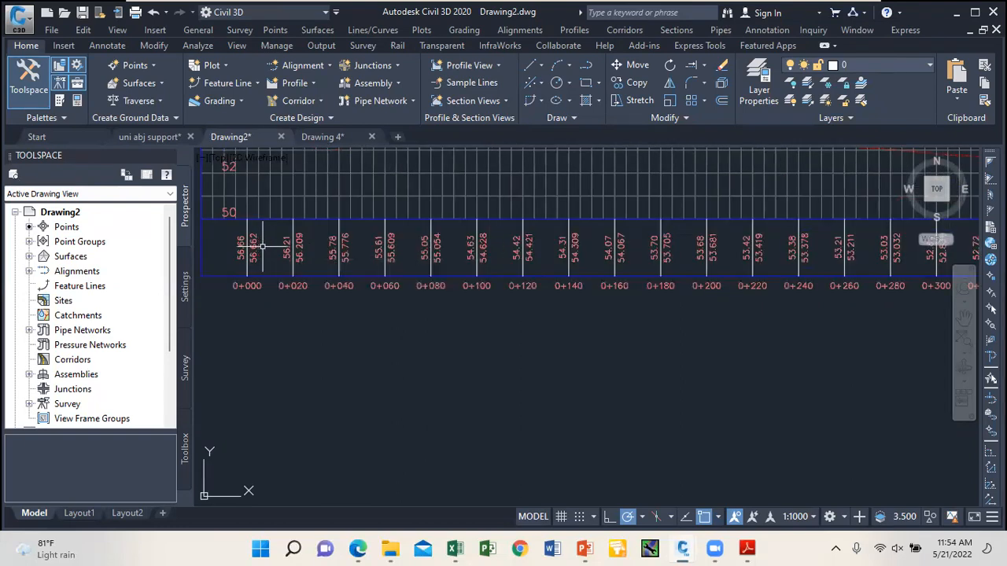
{"action": "scroll", "coordinate": [299, 252], "scroll_direction": "down", "scroll_amount": 4}
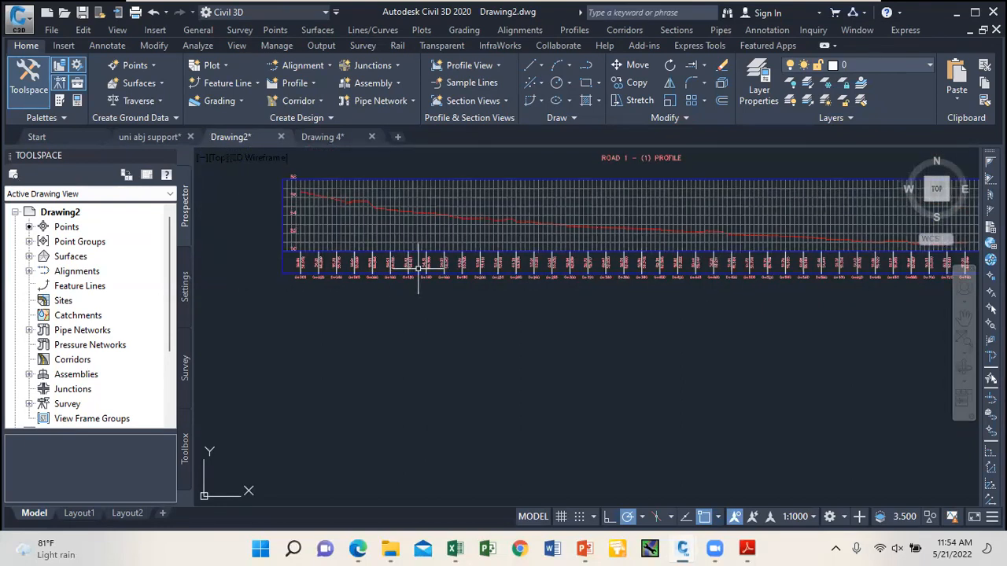
{"action": "mouse_move", "coordinate": [418, 269]}
{"action": "scroll", "coordinate": [346, 197], "scroll_direction": "down", "scroll_amount": 4}
{"action": "scroll", "coordinate": [343, 198], "scroll_direction": "up", "scroll_amount": 4}
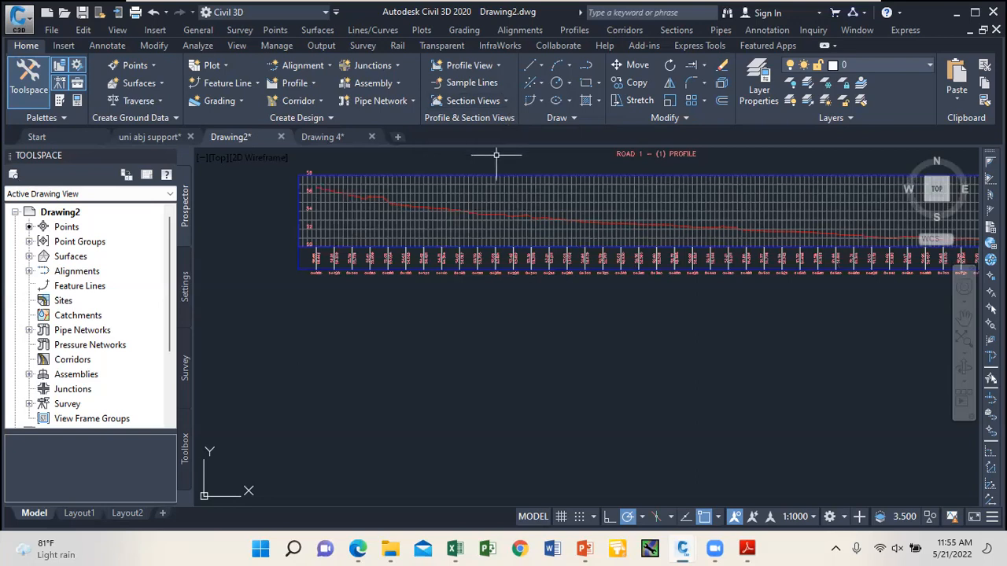
{"action": "mouse_move", "coordinate": [484, 196]}
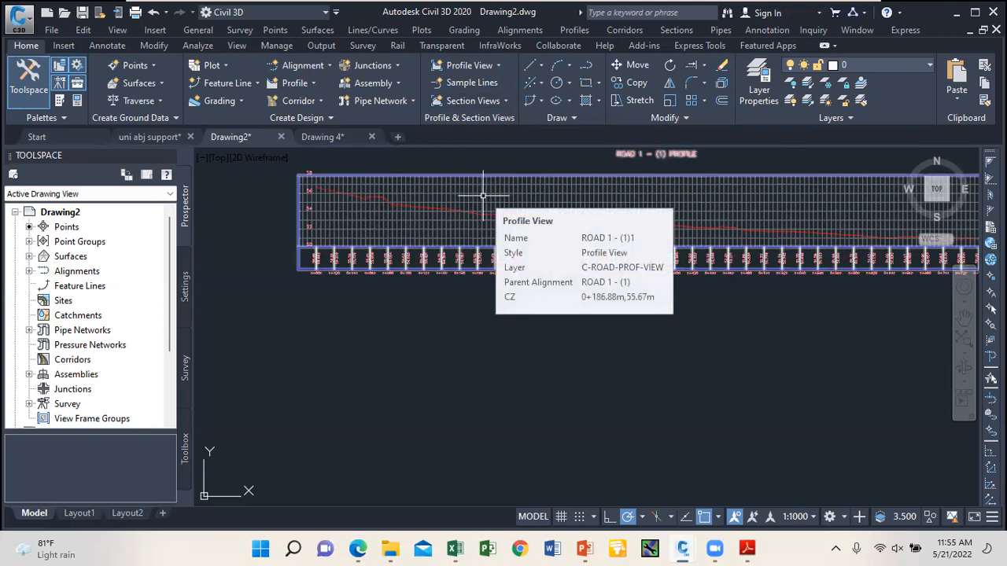
{"action": "left_click", "coordinate": [431, 214]}
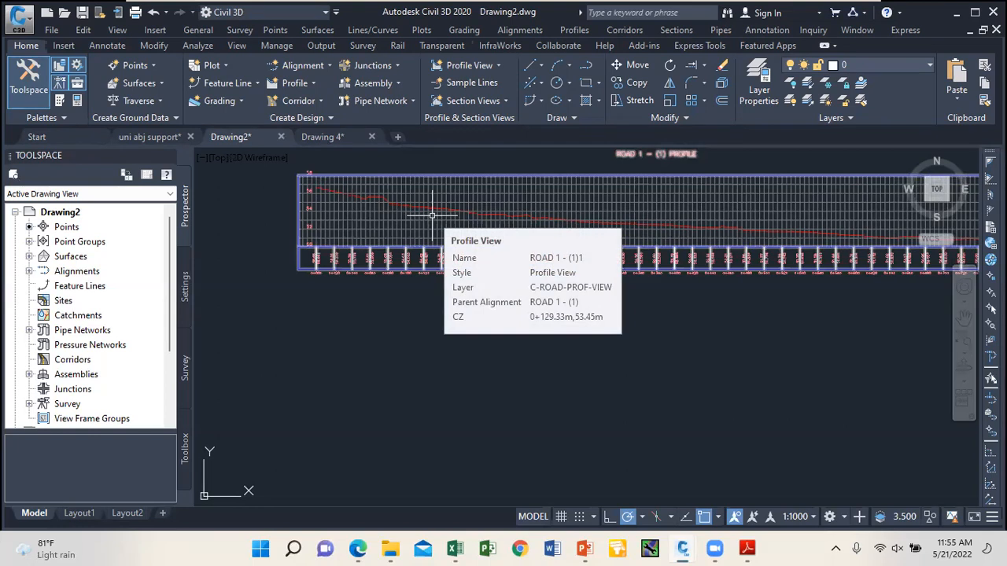
{"action": "key", "text": "Escape"}
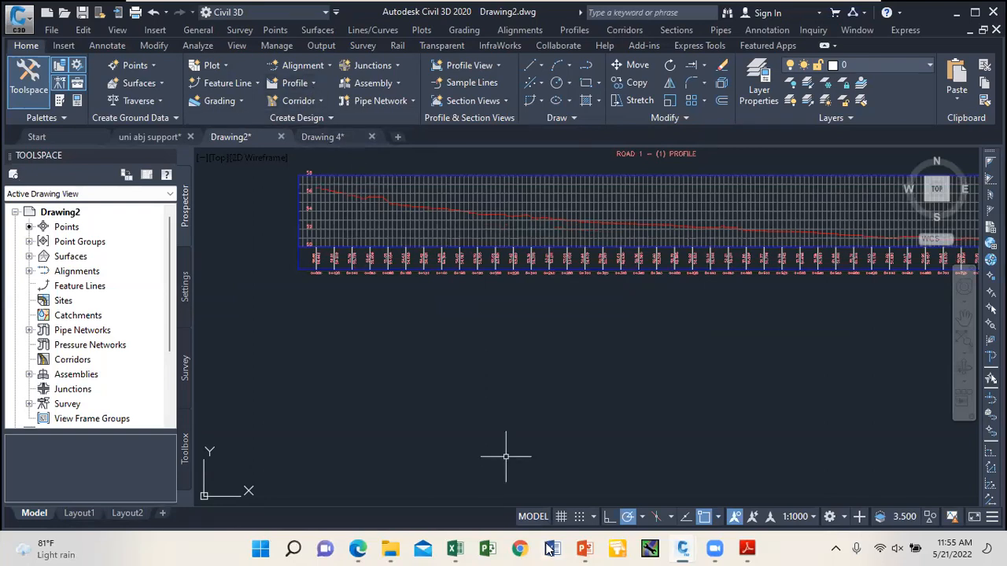
{"action": "mouse_move", "coordinate": [682, 548]}
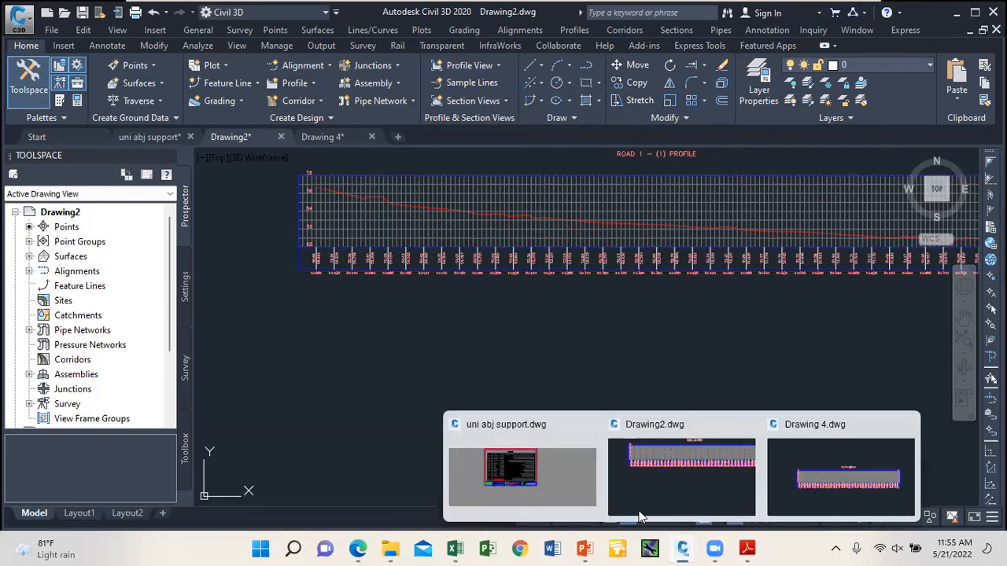
Step: Create a layout profile on the ROAD 1 - (1) profile view with the Design Profile style and Complete Label Set
{"action": "left_click", "coordinate": [315, 84]}
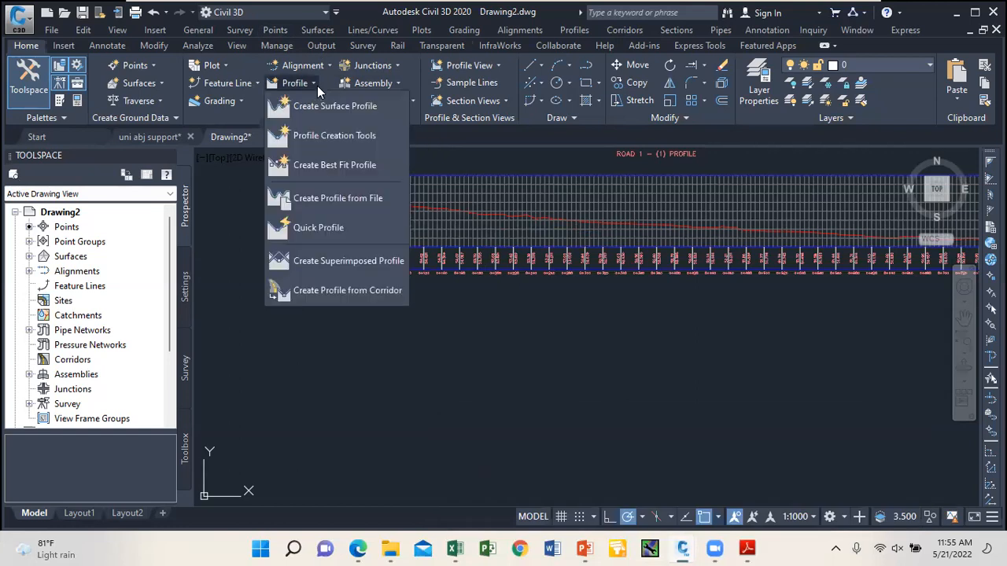
{"action": "left_click", "coordinate": [352, 137]}
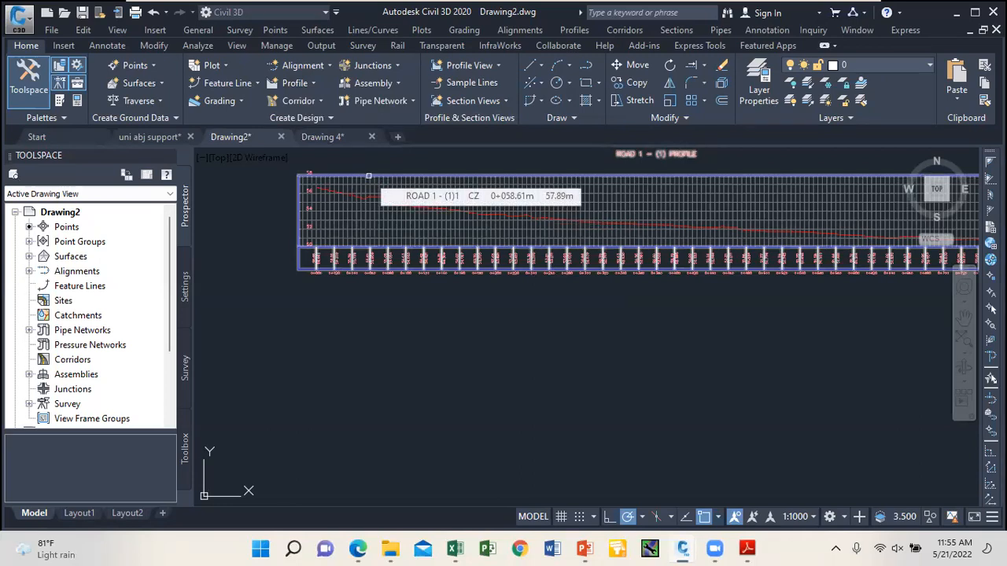
{"action": "left_click", "coordinate": [368, 176]}
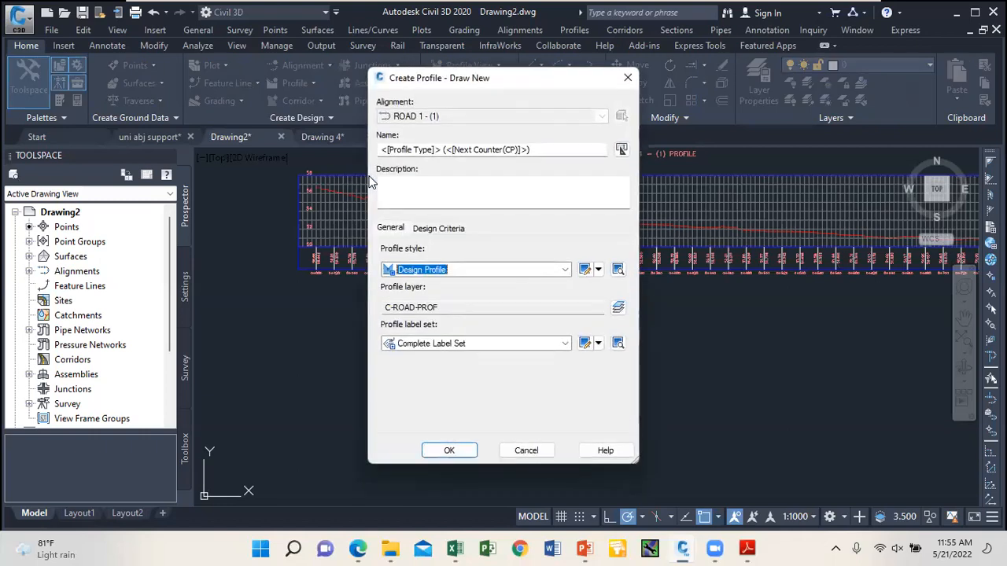
{"action": "left_click", "coordinate": [450, 450]}
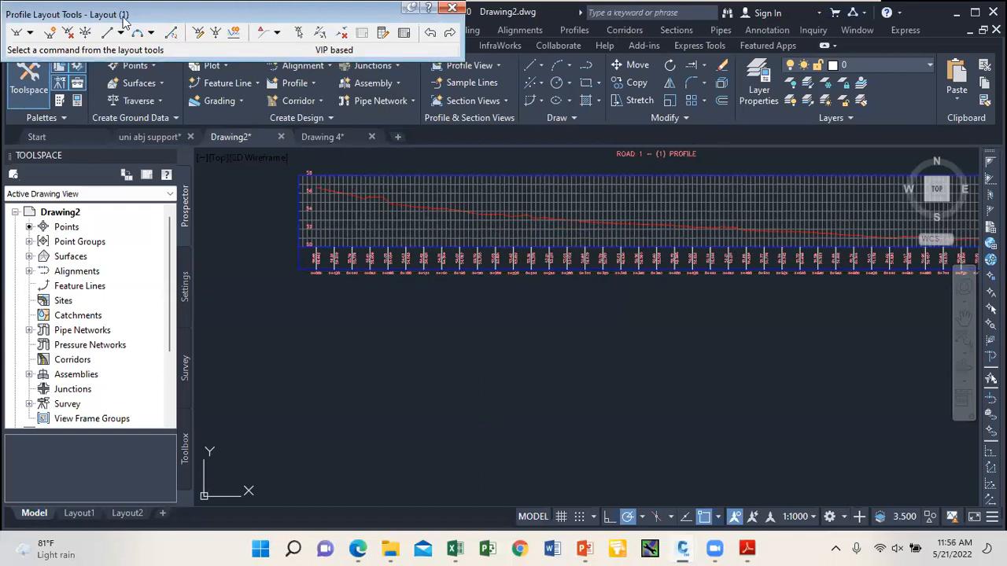
Step: Accept parabolic vertical curve settings with crest and sag curve lengths of 150 m for drawing straights with curves
{"action": "left_click", "coordinate": [33, 35]}
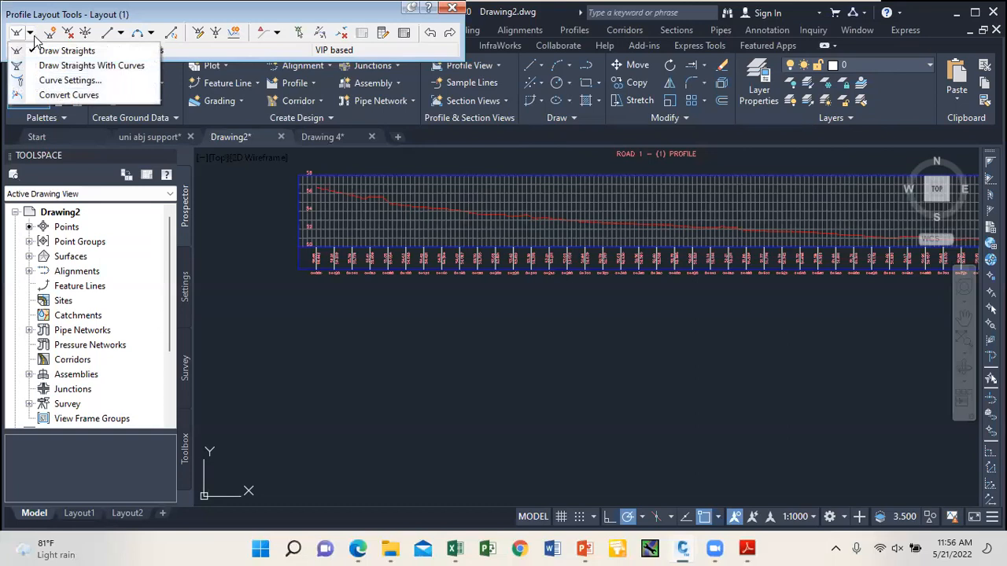
{"action": "left_click", "coordinate": [70, 68]}
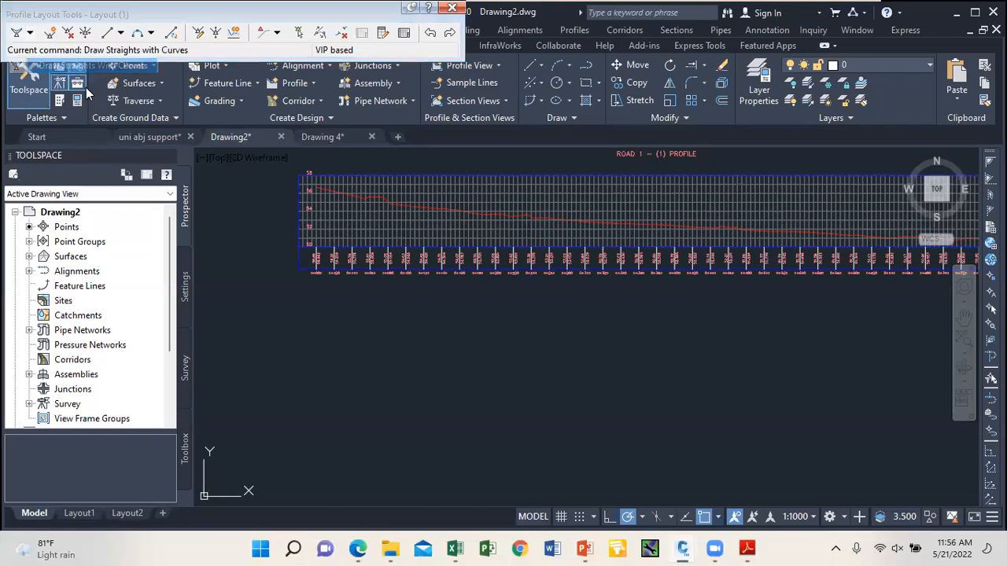
{"action": "left_click", "coordinate": [32, 35]}
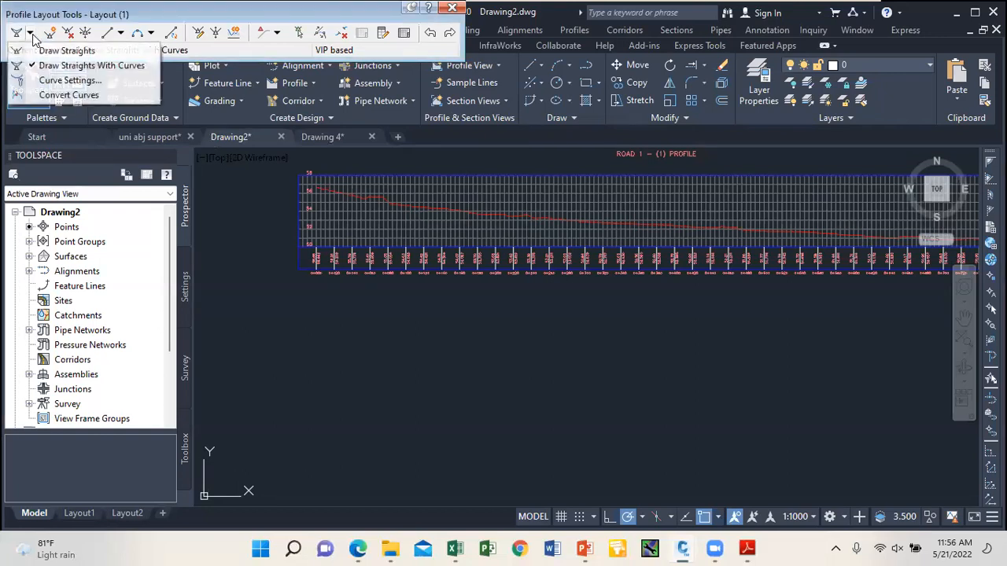
{"action": "left_click", "coordinate": [68, 81]}
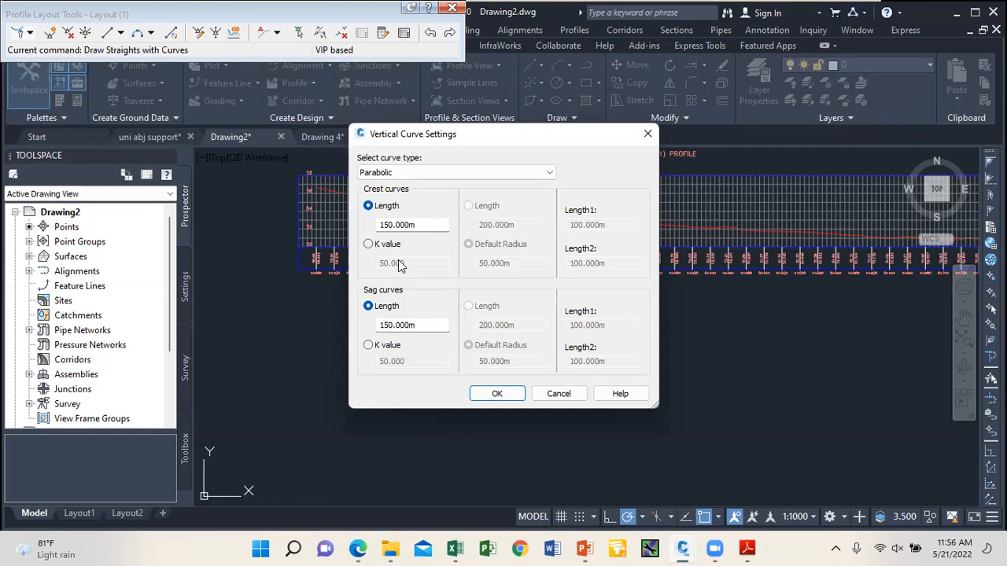
{"action": "left_click", "coordinate": [503, 397]}
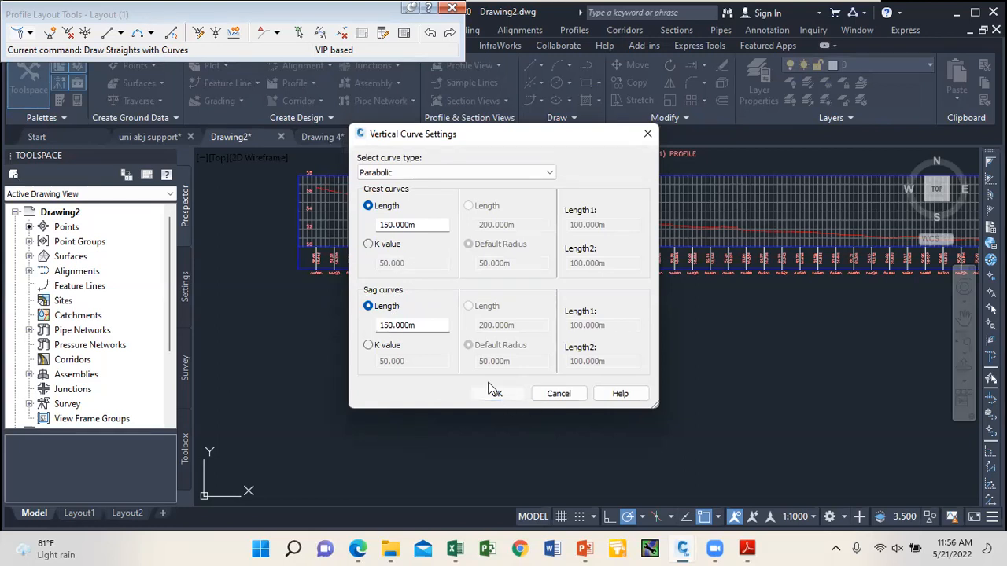
Step: Start the design profile with Draw Straights With Curves at the beginning of the ground line, chainage 0+000
{"action": "left_click", "coordinate": [29, 32]}
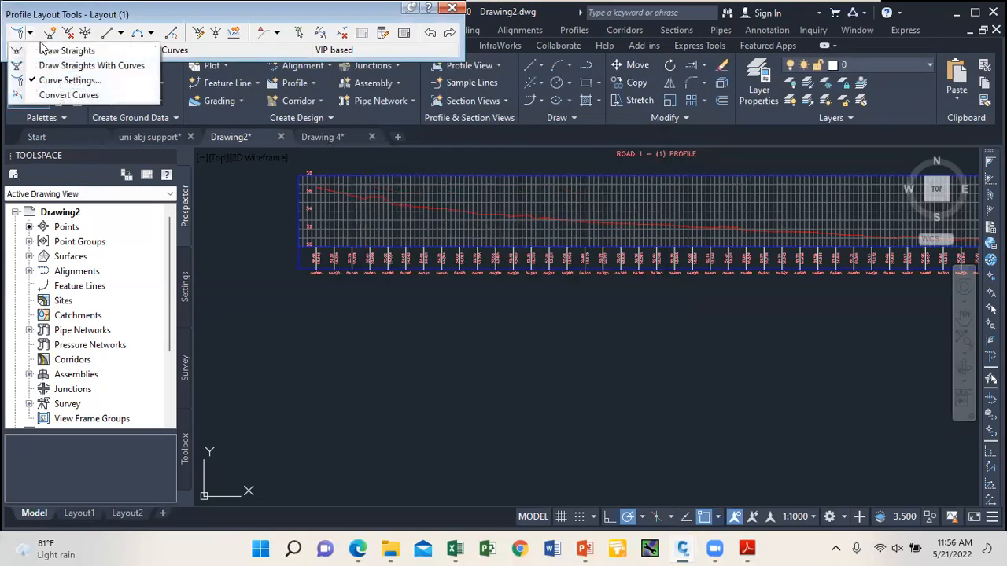
{"action": "left_click", "coordinate": [78, 67]}
{"action": "scroll", "coordinate": [316, 186], "scroll_direction": "up", "scroll_amount": 4}
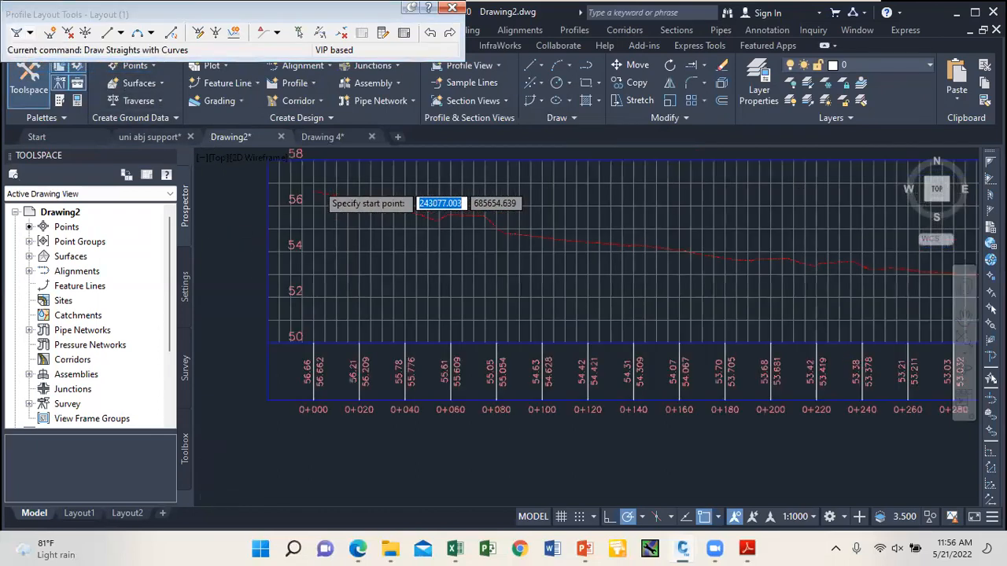
{"action": "scroll", "coordinate": [315, 188], "scroll_direction": "up", "scroll_amount": 2}
{"action": "left_click", "coordinate": [310, 193]}
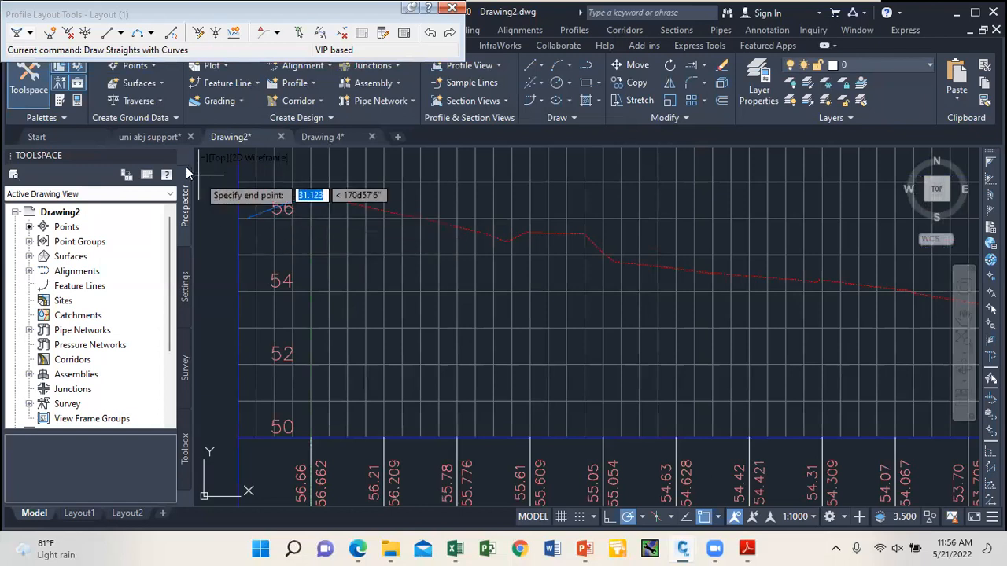
Step: Place the design profile's first intersection point on the ground line at about chainage 0+125
{"action": "scroll", "coordinate": [253, 187], "scroll_direction": "down", "scroll_amount": 6}
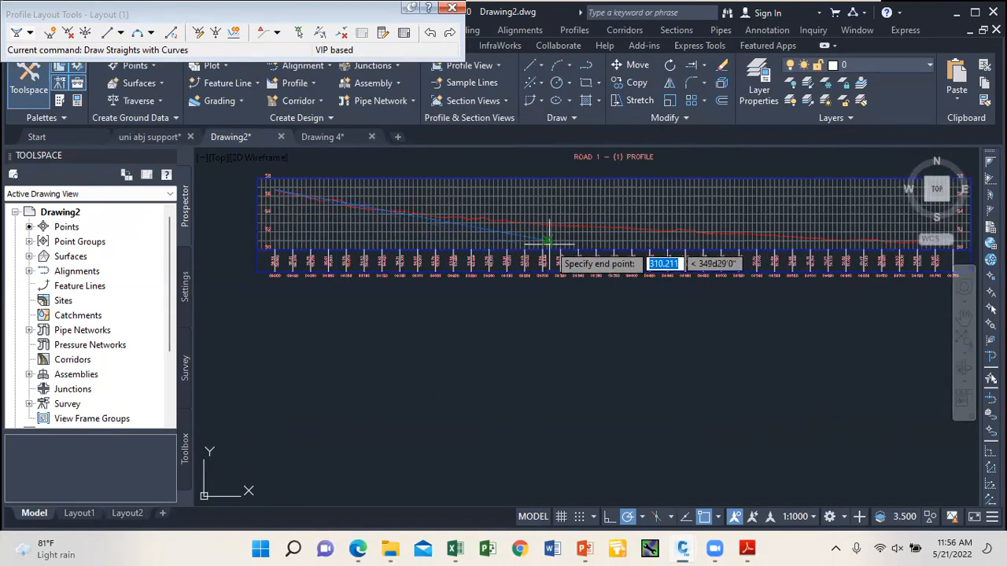
{"action": "scroll", "coordinate": [548, 241], "scroll_direction": "up", "scroll_amount": 3}
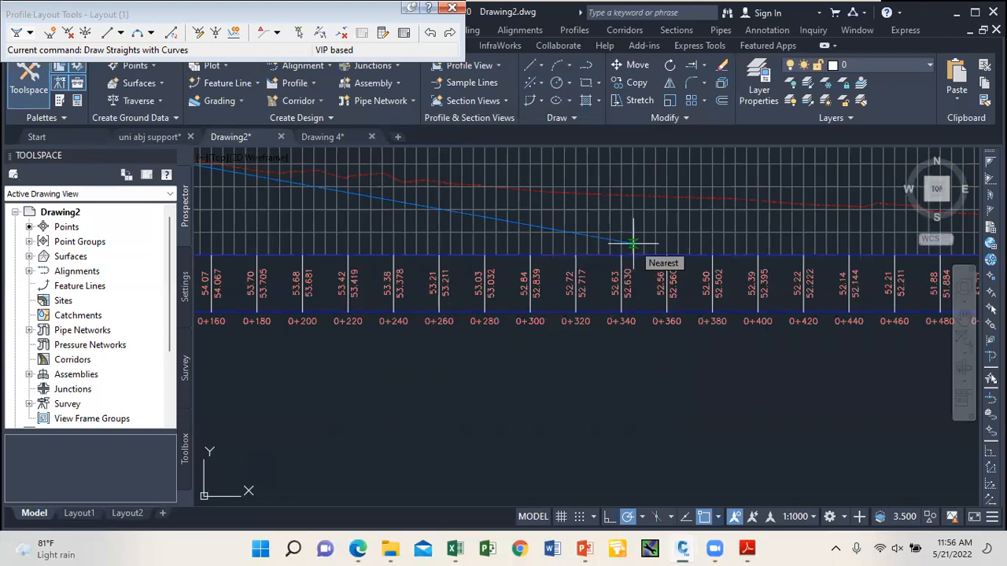
{"action": "scroll", "coordinate": [626, 240], "scroll_direction": "down", "scroll_amount": 3}
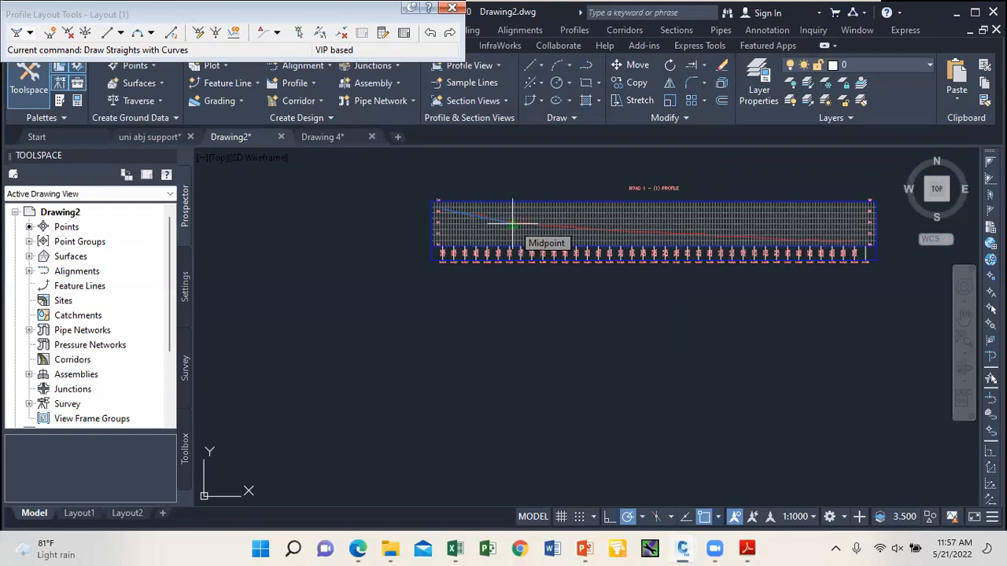
{"action": "scroll", "coordinate": [512, 224], "scroll_direction": "up", "scroll_amount": 1}
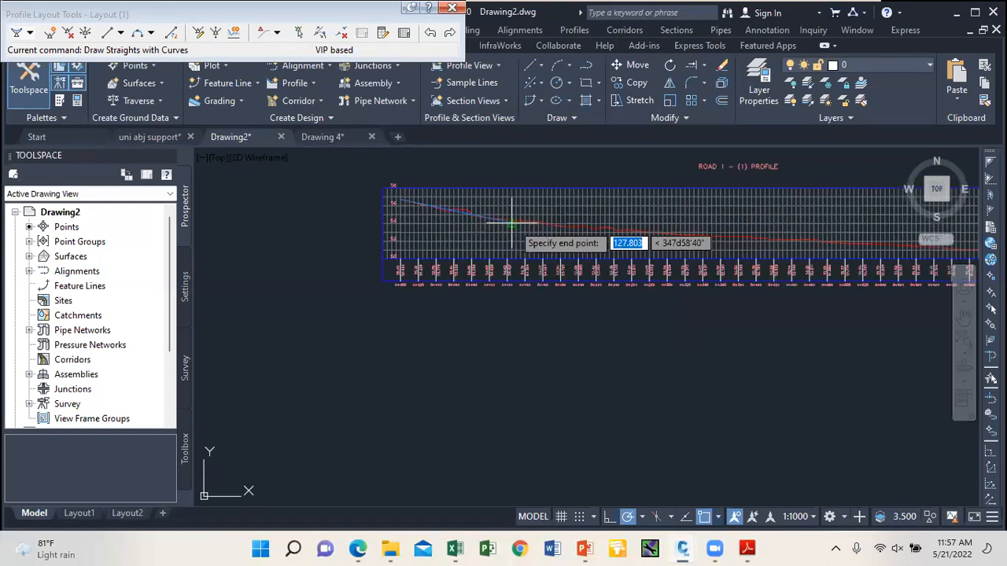
{"action": "scroll", "coordinate": [531, 220], "scroll_direction": "down", "scroll_amount": 1}
{"action": "scroll", "coordinate": [579, 229], "scroll_direction": "up", "scroll_amount": 1}
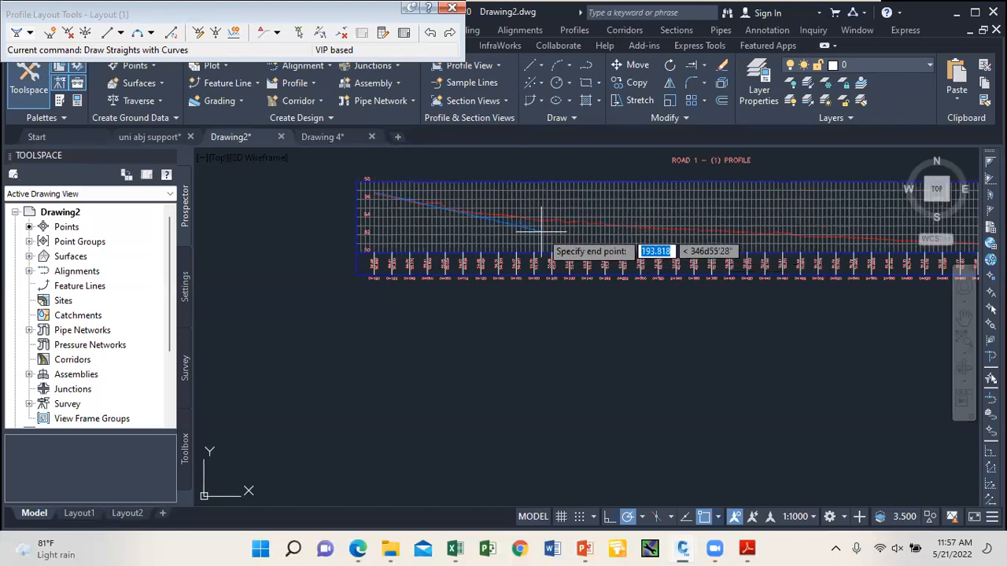
{"action": "scroll", "coordinate": [535, 250], "scroll_direction": "up", "scroll_amount": 4}
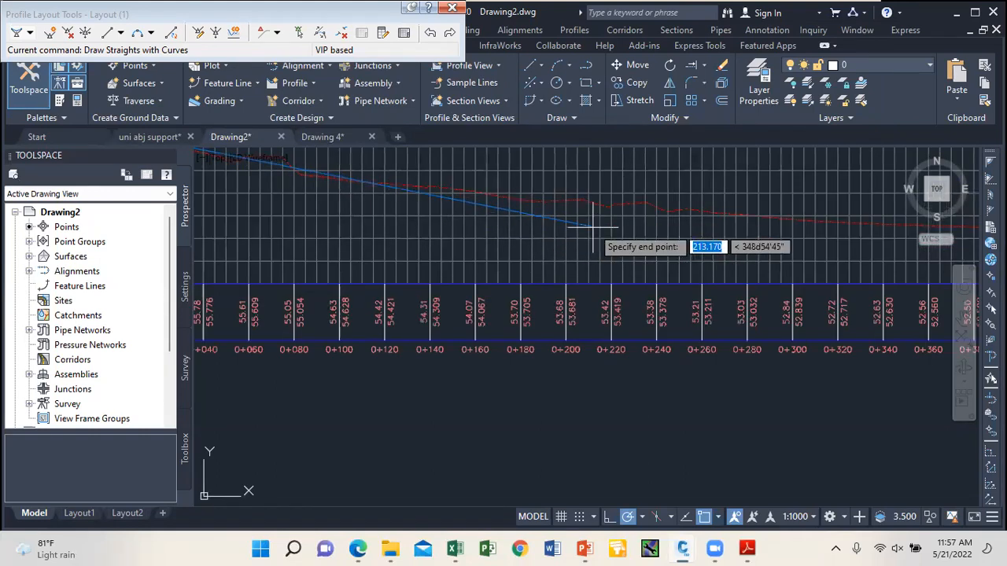
{"action": "scroll", "coordinate": [625, 247], "scroll_direction": "down", "scroll_amount": 4}
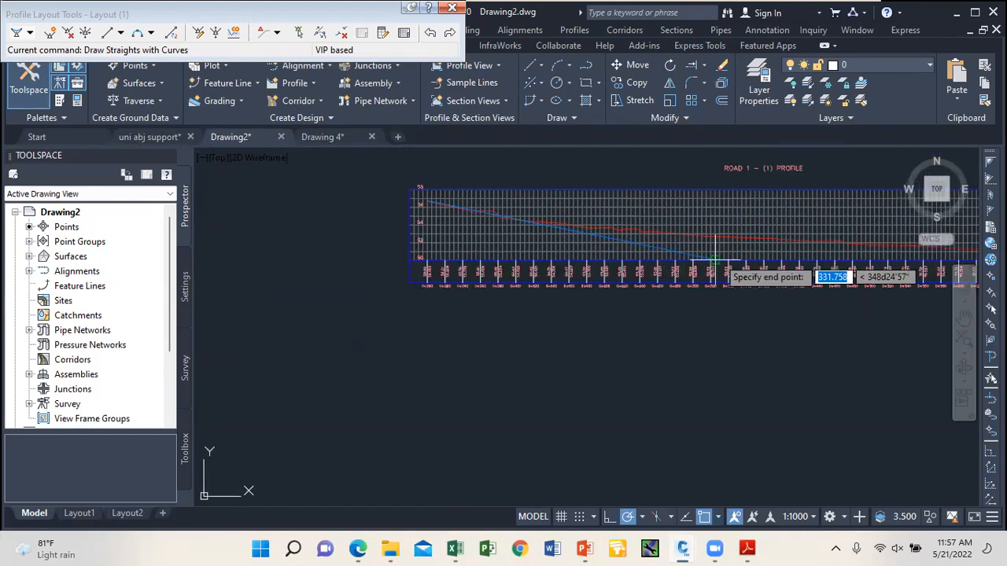
{"action": "scroll", "coordinate": [714, 258], "scroll_direction": "up", "scroll_amount": 1}
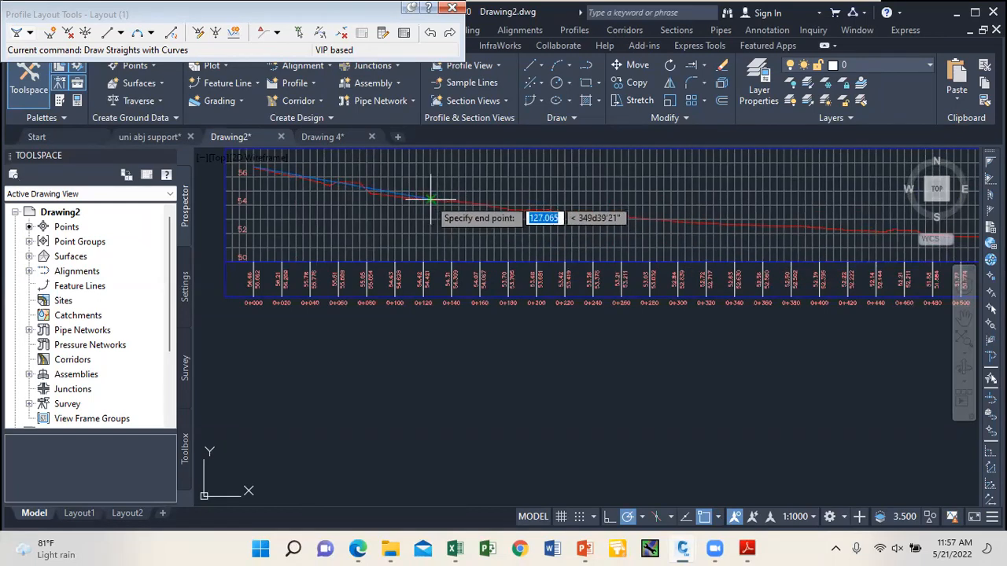
{"action": "scroll", "coordinate": [425, 203], "scroll_direction": "down", "scroll_amount": 3}
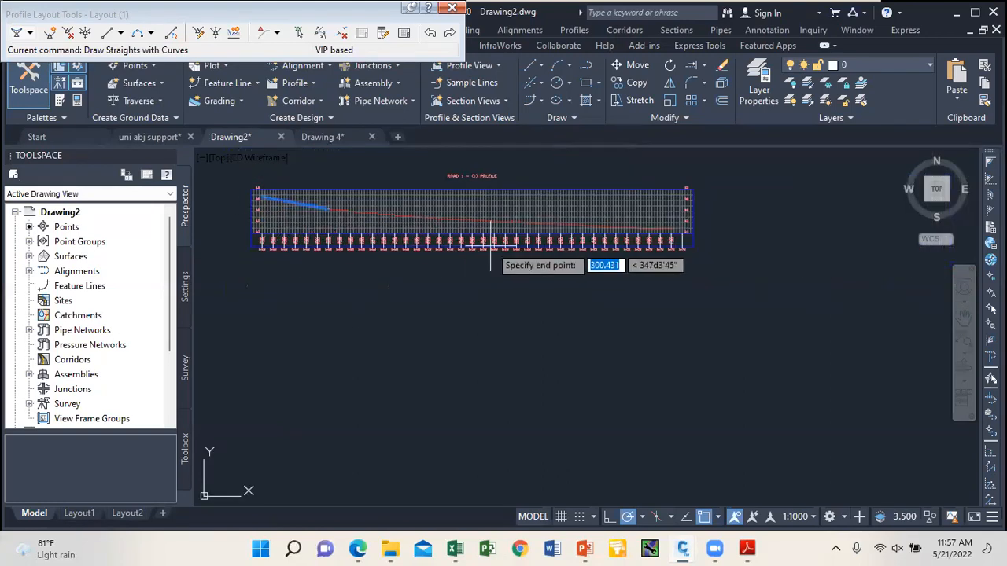
Step: Continue the design profile through a point at about chainage 0+340 to the end of the ground line near 0+745
{"action": "scroll", "coordinate": [524, 233], "scroll_direction": "up", "scroll_amount": 2}
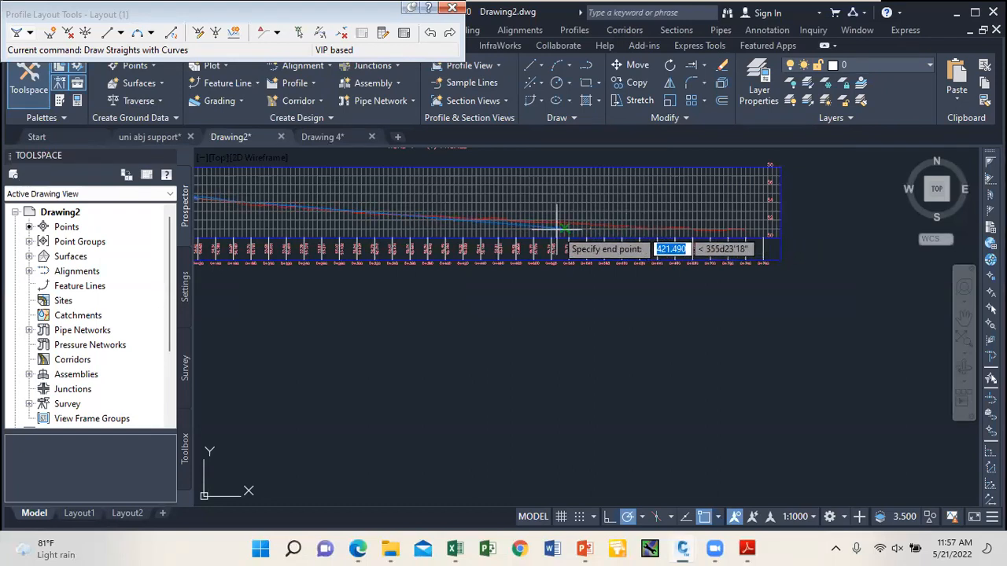
{"action": "left_click", "coordinate": [395, 218]}
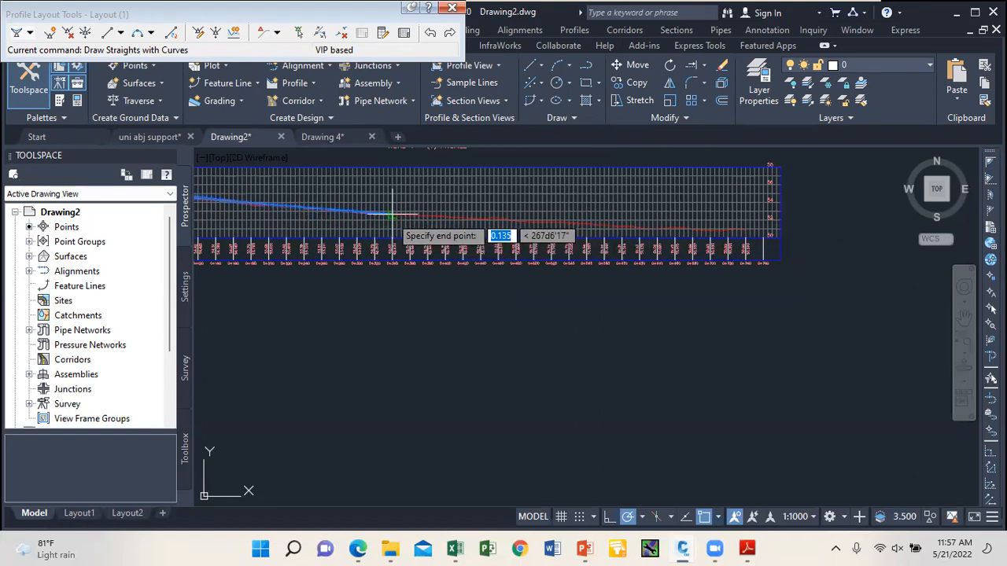
{"action": "scroll", "coordinate": [714, 236], "scroll_direction": "up", "scroll_amount": 3}
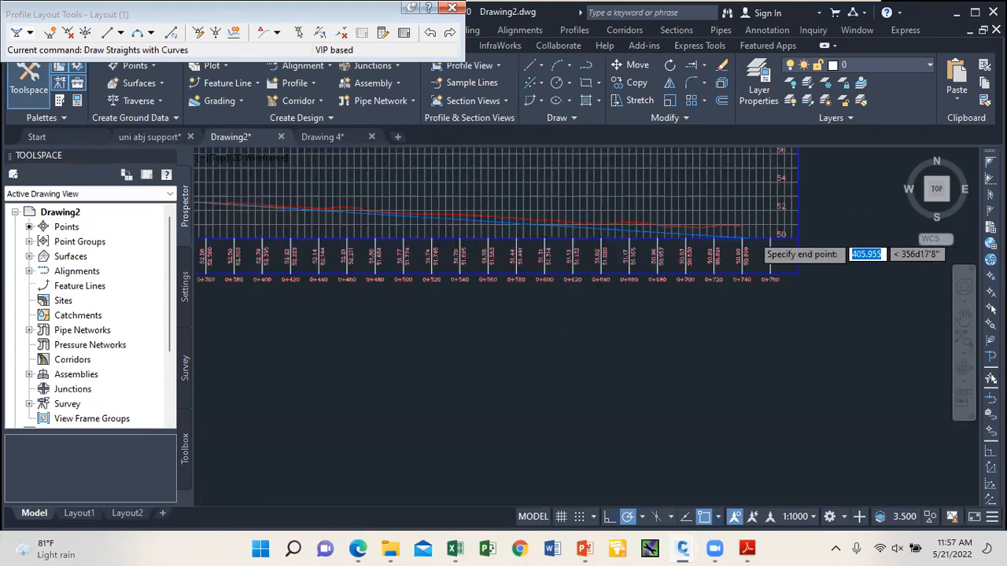
{"action": "scroll", "coordinate": [739, 222], "scroll_direction": "down", "scroll_amount": 3}
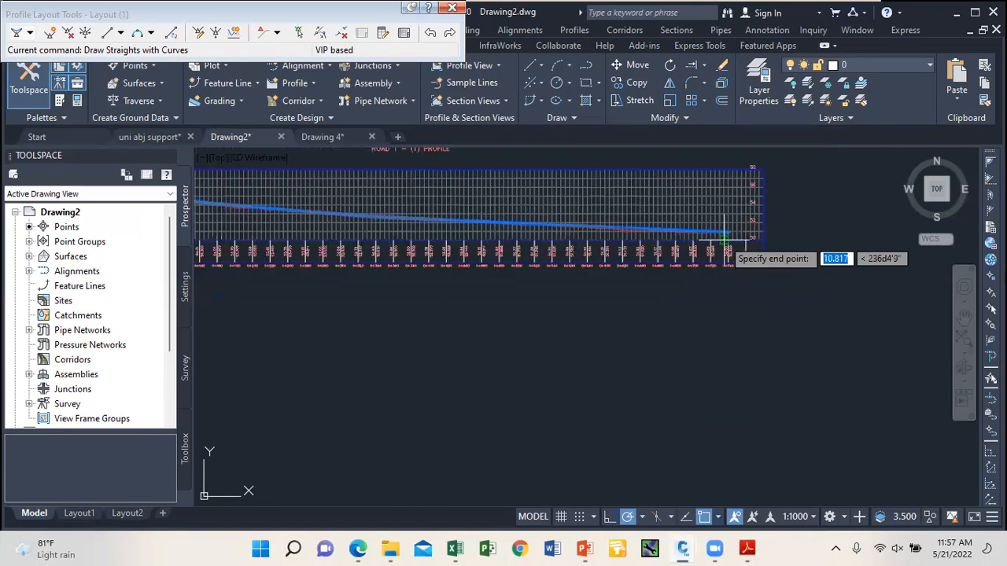
Step: Examine the design profile on the ROAD 1 - (1) profile view, checking both vertical curve labels and the grade labels on its straights
{"action": "scroll", "coordinate": [724, 236], "scroll_direction": "up", "scroll_amount": 2}
{"action": "scroll", "coordinate": [724, 236], "scroll_direction": "down", "scroll_amount": 6}
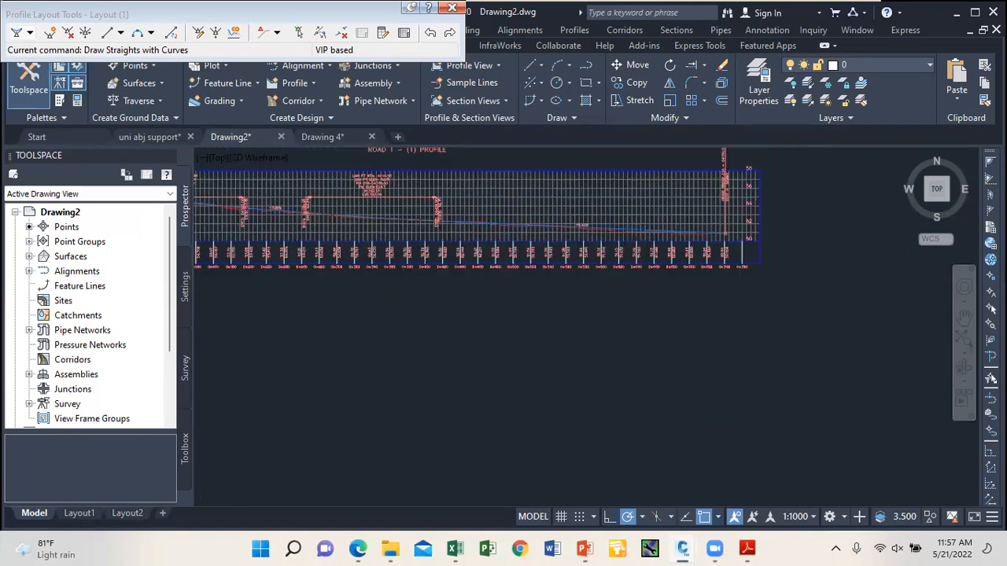
{"action": "scroll", "coordinate": [424, 205], "scroll_direction": "up", "scroll_amount": 5}
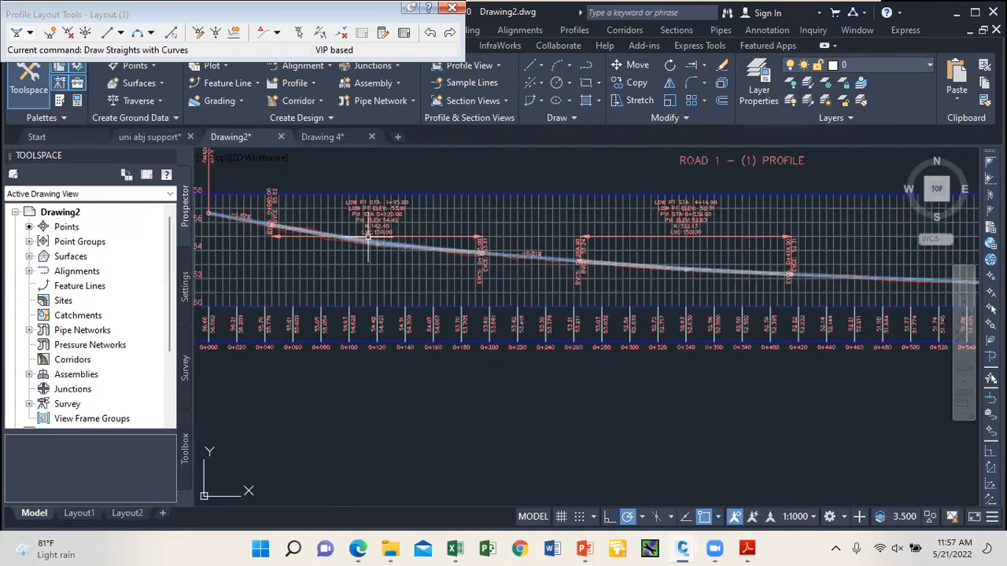
{"action": "scroll", "coordinate": [374, 226], "scroll_direction": "up", "scroll_amount": 1}
{"action": "scroll", "coordinate": [409, 245], "scroll_direction": "down", "scroll_amount": 3}
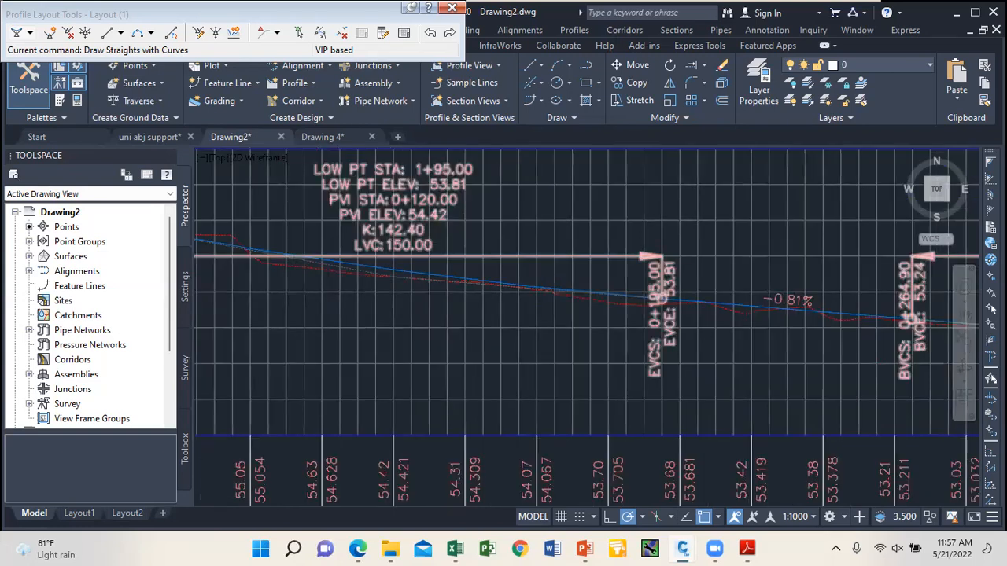
{"action": "scroll", "coordinate": [409, 246], "scroll_direction": "down", "scroll_amount": 2}
{"action": "scroll", "coordinate": [454, 221], "scroll_direction": "up", "scroll_amount": 7}
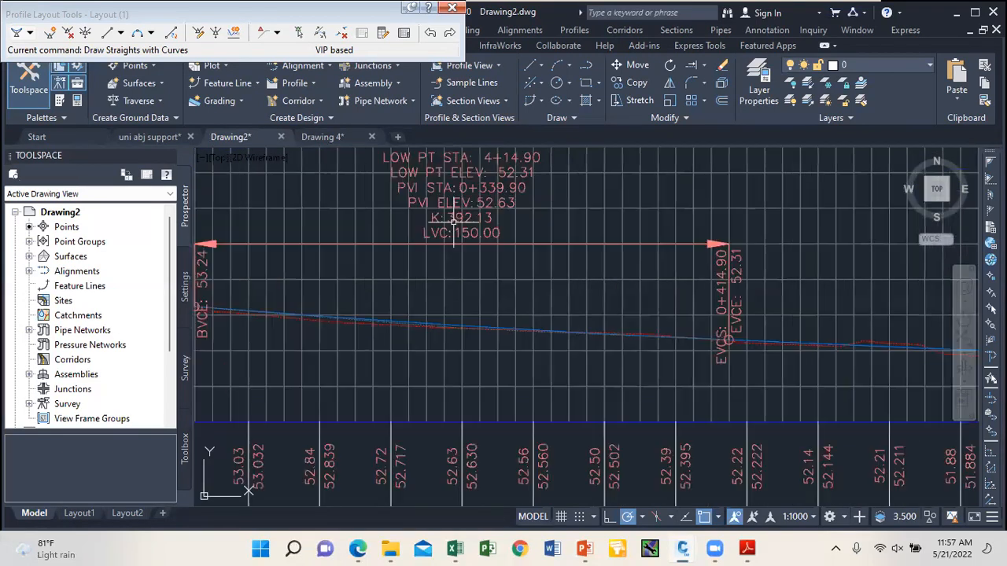
{"action": "scroll", "coordinate": [472, 228], "scroll_direction": "down", "scroll_amount": 6}
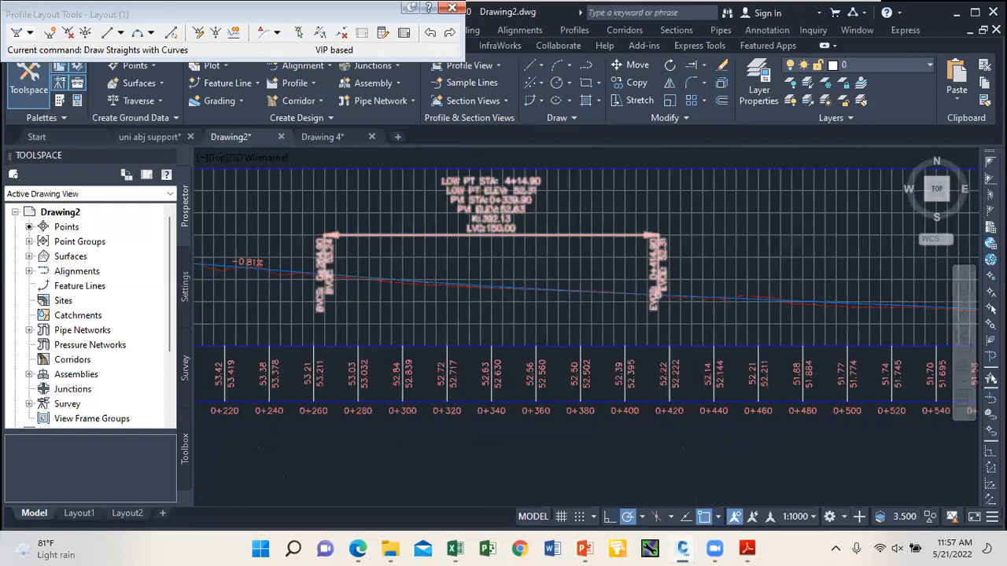
{"action": "scroll", "coordinate": [520, 234], "scroll_direction": "down", "scroll_amount": 2}
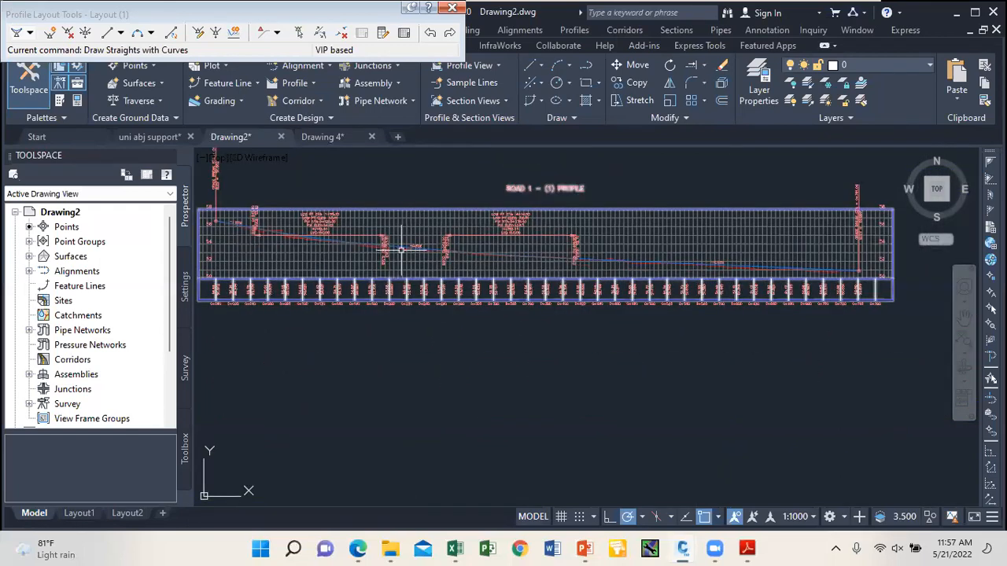
{"action": "scroll", "coordinate": [401, 250], "scroll_direction": "up", "scroll_amount": 8}
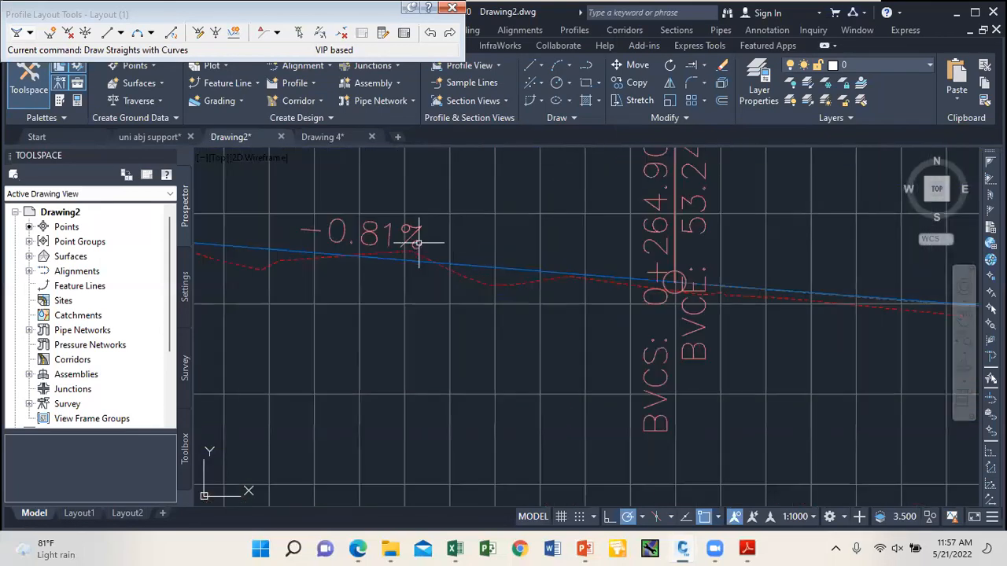
{"action": "scroll", "coordinate": [513, 229], "scroll_direction": "down", "scroll_amount": 8}
{"action": "scroll", "coordinate": [351, 258], "scroll_direction": "up", "scroll_amount": 6}
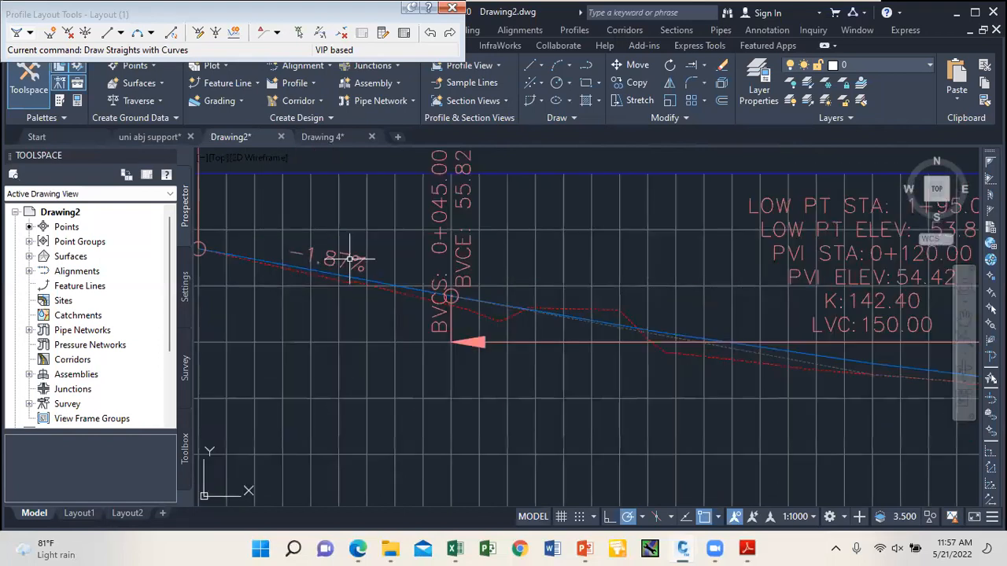
{"action": "scroll", "coordinate": [512, 281], "scroll_direction": "down", "scroll_amount": 6}
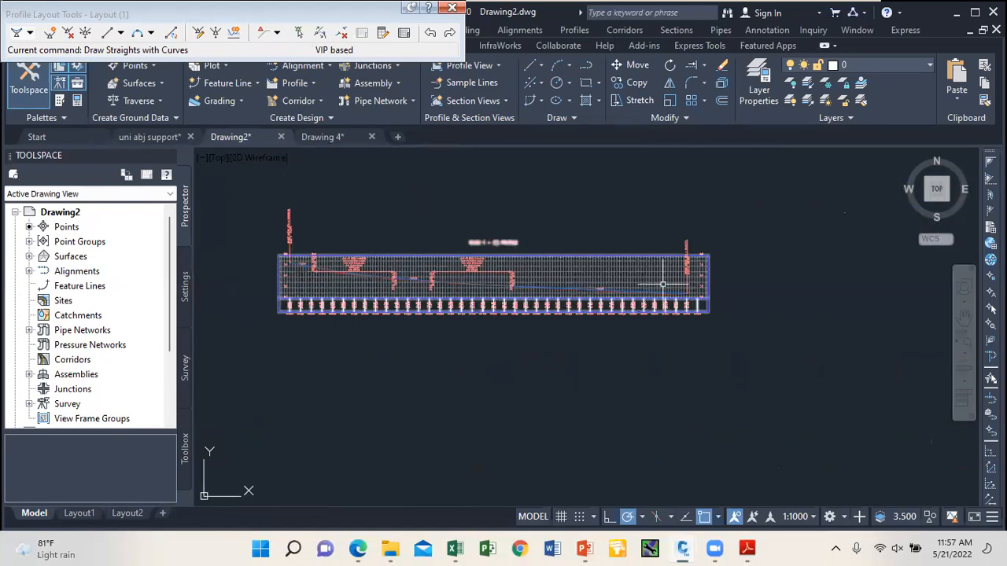
Step: Examine the design grade line against the existing ground along the whole ROAD 1 profile, including its grades and vertical curves
{"action": "scroll", "coordinate": [579, 310], "scroll_direction": "up", "scroll_amount": 8}
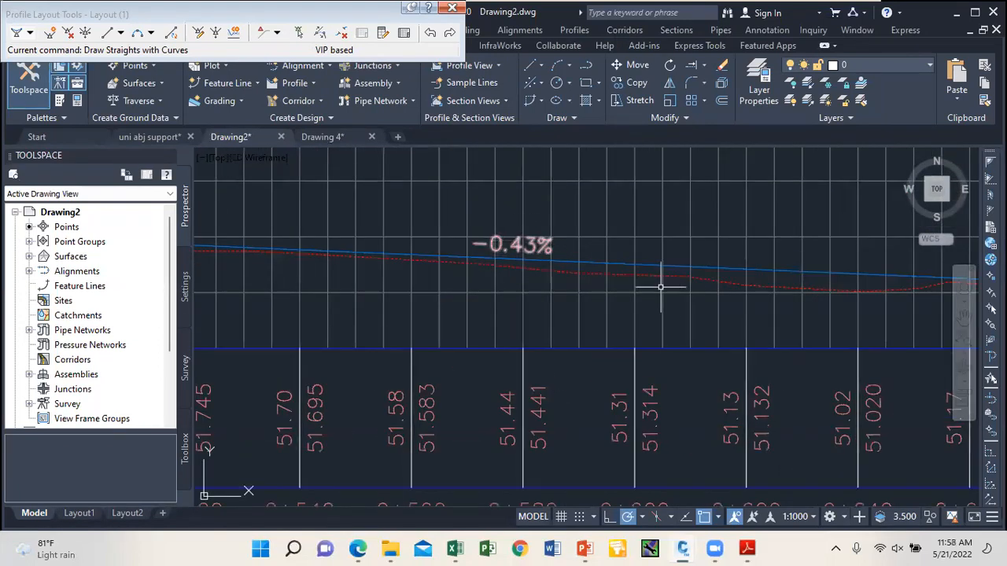
{"action": "scroll", "coordinate": [661, 288], "scroll_direction": "up", "scroll_amount": 6}
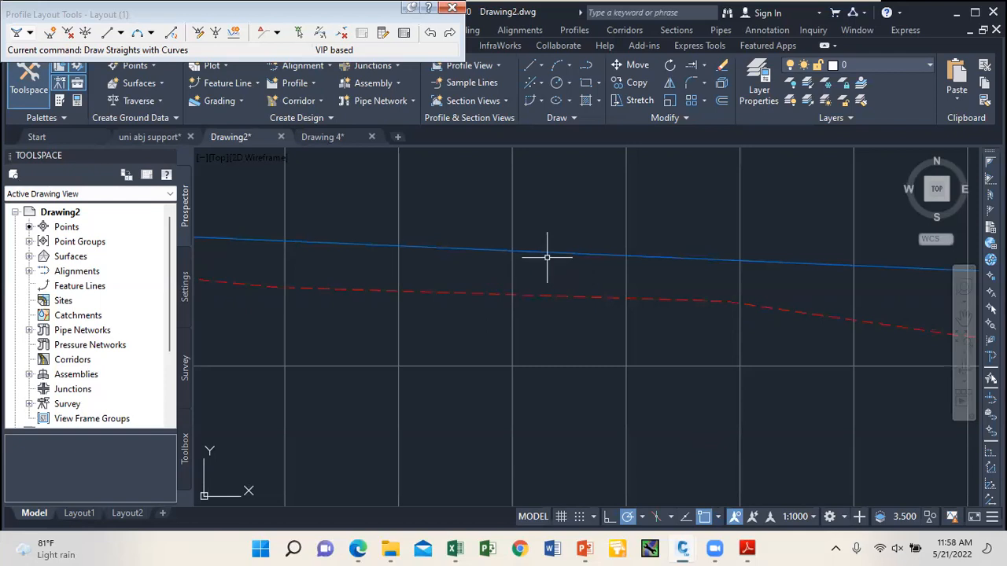
{"action": "scroll", "coordinate": [547, 253], "scroll_direction": "down", "scroll_amount": 10}
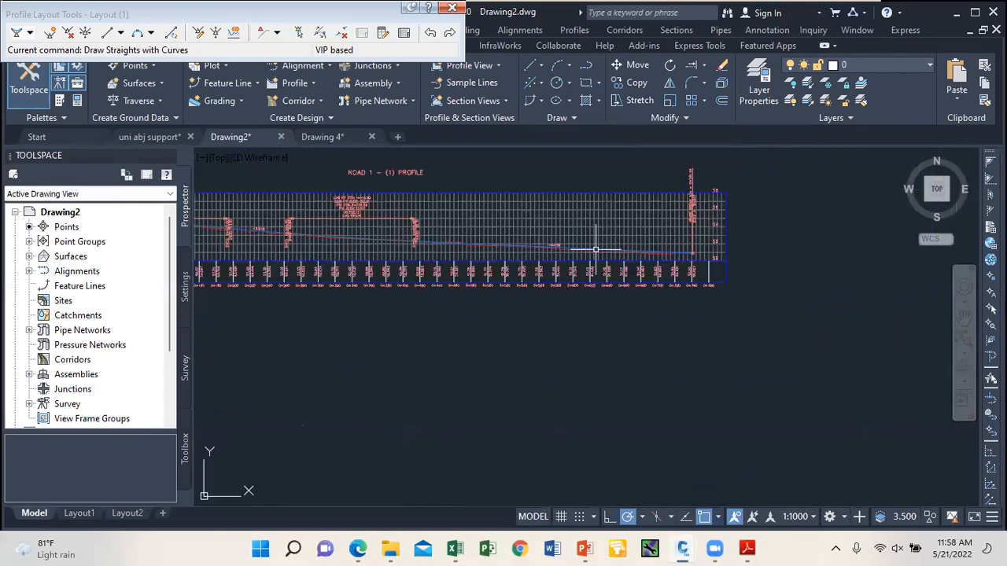
{"action": "scroll", "coordinate": [453, 244], "scroll_direction": "up", "scroll_amount": 10}
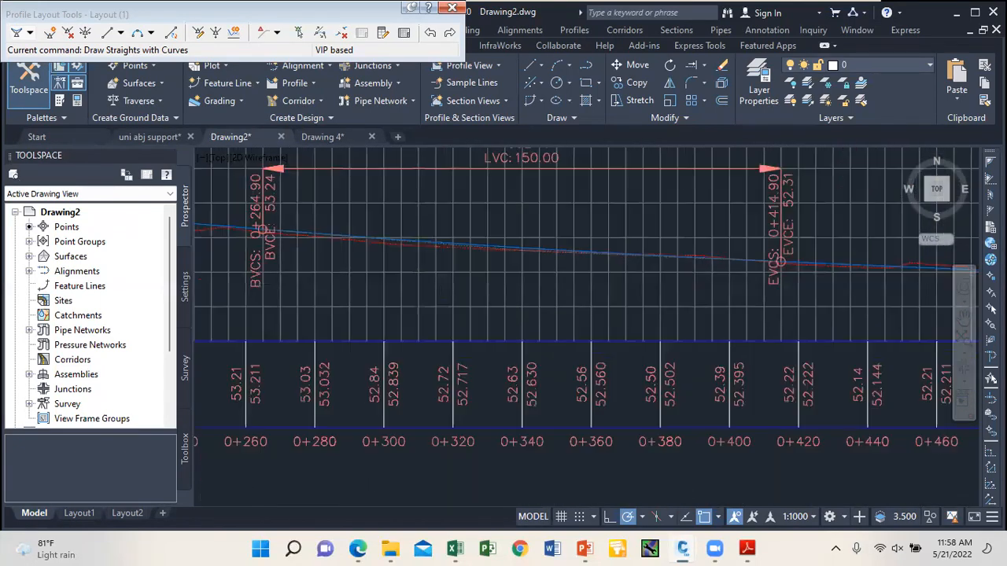
{"action": "scroll", "coordinate": [527, 239], "scroll_direction": "down", "scroll_amount": 5}
{"action": "scroll", "coordinate": [557, 241], "scroll_direction": "up", "scroll_amount": 8}
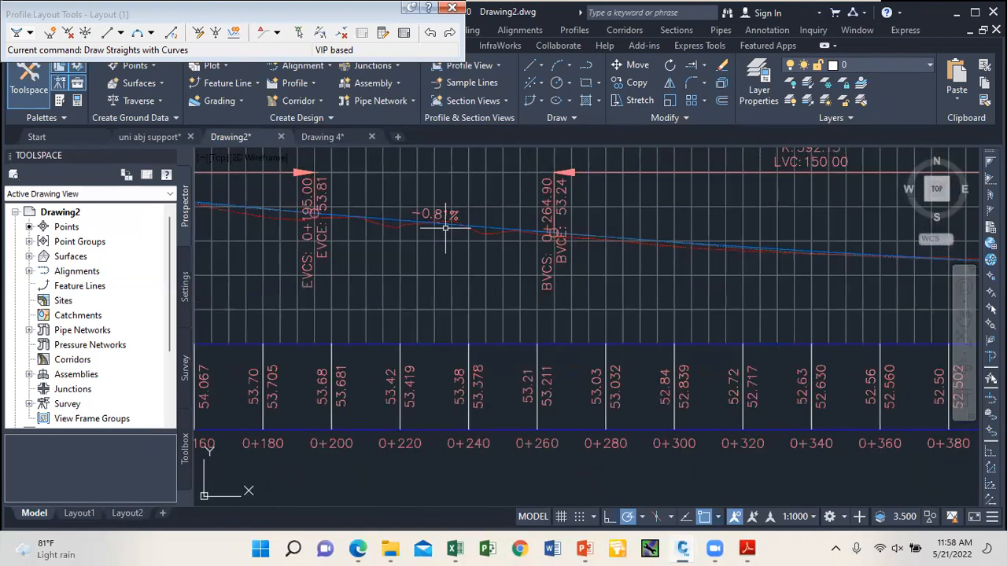
{"action": "scroll", "coordinate": [438, 218], "scroll_direction": "up", "scroll_amount": 2}
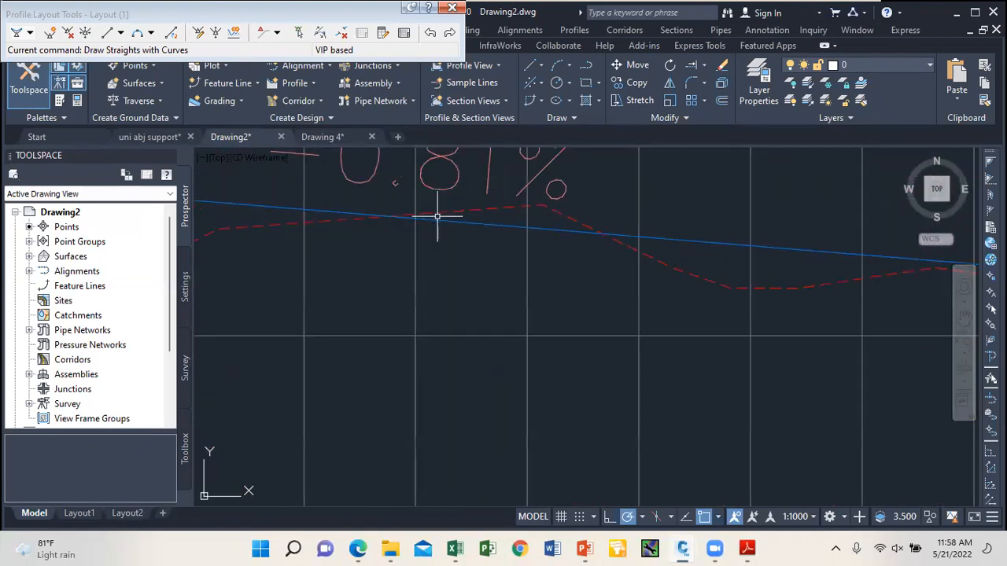
{"action": "scroll", "coordinate": [531, 220], "scroll_direction": "down", "scroll_amount": 4}
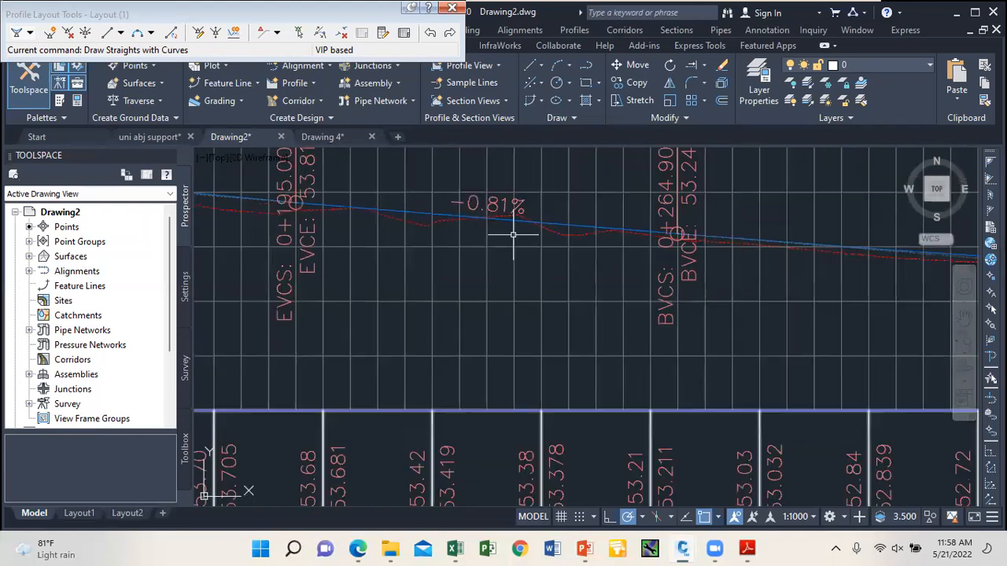
{"action": "scroll", "coordinate": [525, 229], "scroll_direction": "down", "scroll_amount": 5}
{"action": "scroll", "coordinate": [400, 222], "scroll_direction": "up", "scroll_amount": 7}
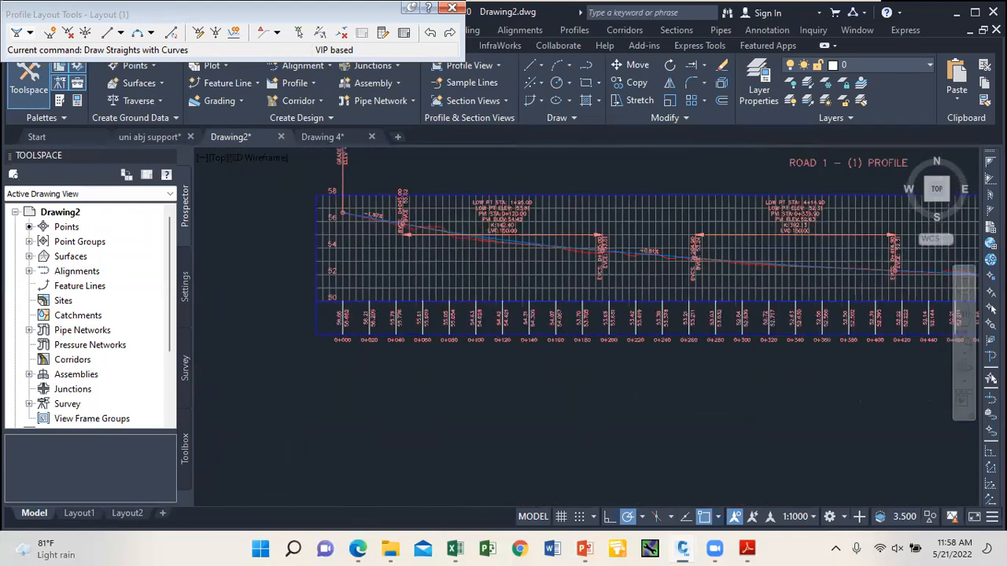
{"action": "scroll", "coordinate": [401, 222], "scroll_direction": "up", "scroll_amount": 3}
{"action": "scroll", "coordinate": [503, 247], "scroll_direction": "down", "scroll_amount": 2}
{"action": "scroll", "coordinate": [582, 263], "scroll_direction": "up", "scroll_amount": 1}
{"action": "scroll", "coordinate": [622, 276], "scroll_direction": "down", "scroll_amount": 5}
{"action": "scroll", "coordinate": [531, 250], "scroll_direction": "up", "scroll_amount": 6}
{"action": "scroll", "coordinate": [531, 250], "scroll_direction": "down", "scroll_amount": 6}
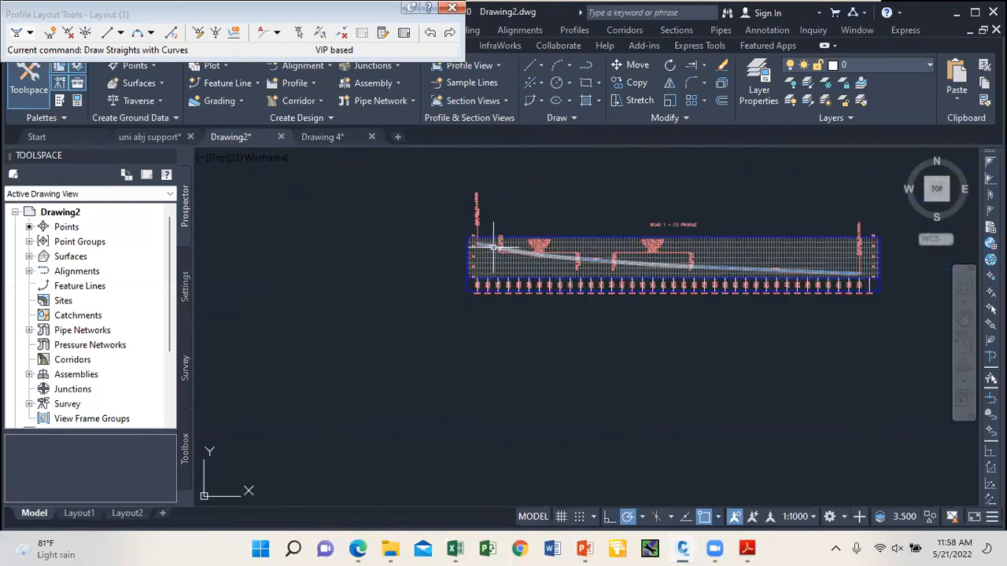
{"action": "mouse_move", "coordinate": [586, 250]}
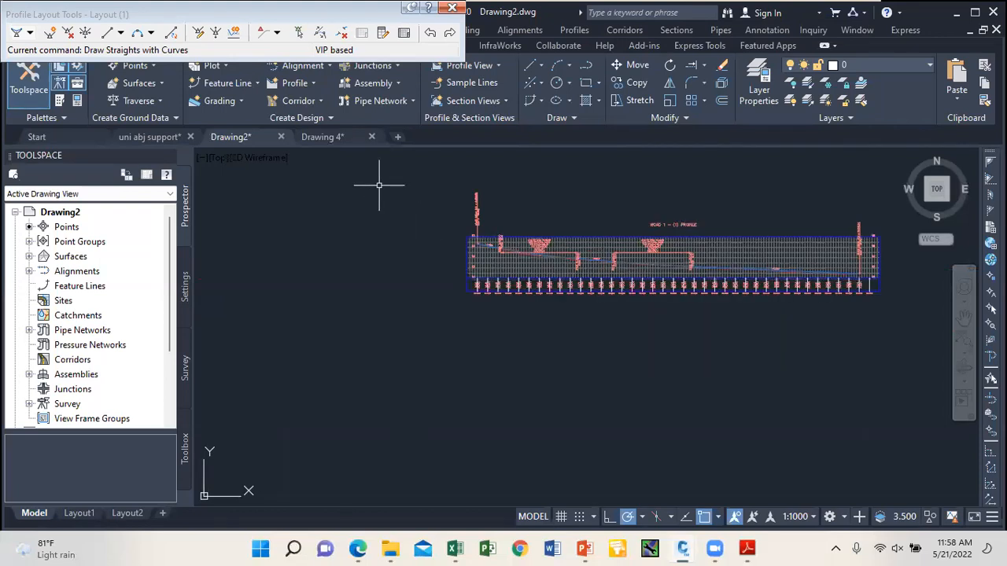
Step: Close the profile layout tools and delete the layout profile from the ROAD 1 profile view
{"action": "left_click", "coordinate": [452, 10]}
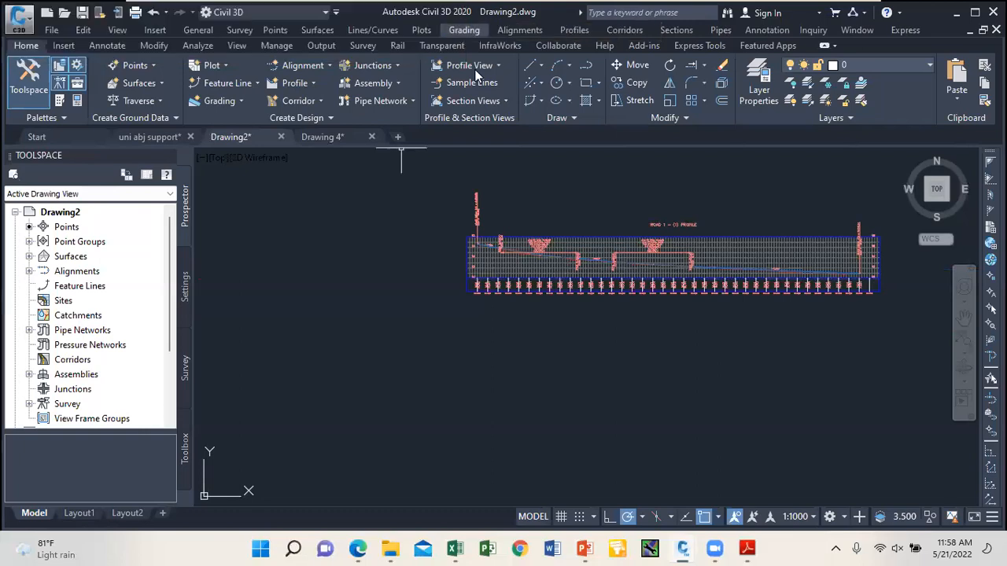
{"action": "scroll", "coordinate": [542, 225], "scroll_direction": "up", "scroll_amount": 2}
{"action": "scroll", "coordinate": [633, 275], "scroll_direction": "up", "scroll_amount": 10}
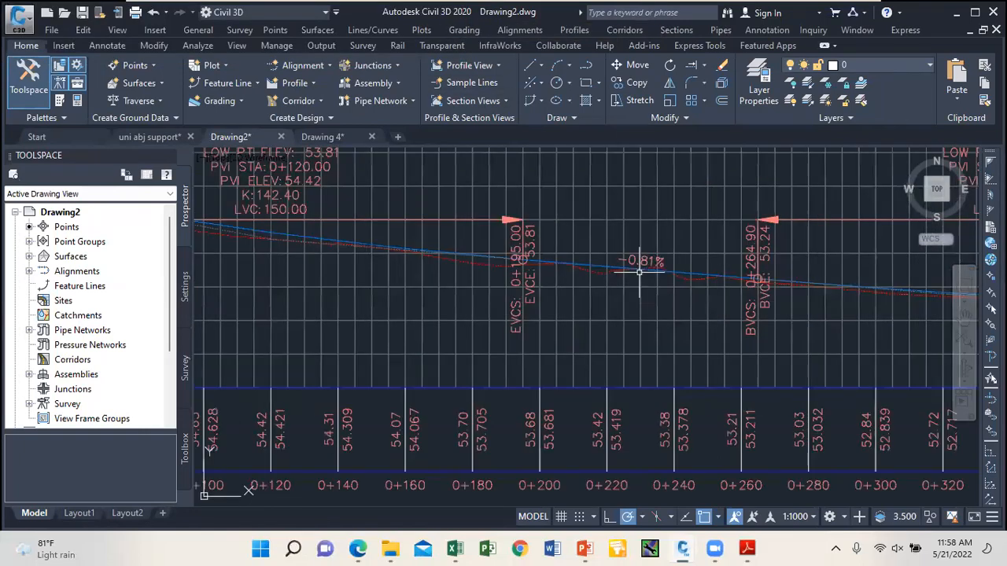
{"action": "left_click", "coordinate": [684, 276]}
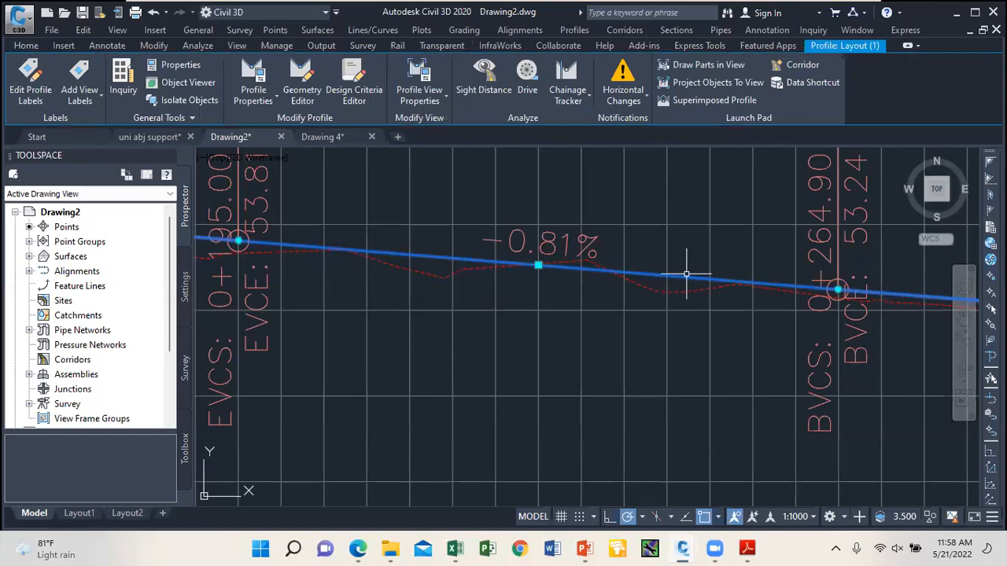
{"action": "key", "text": "Escape"}
{"action": "scroll", "coordinate": [512, 236], "scroll_direction": "down", "scroll_amount": 10}
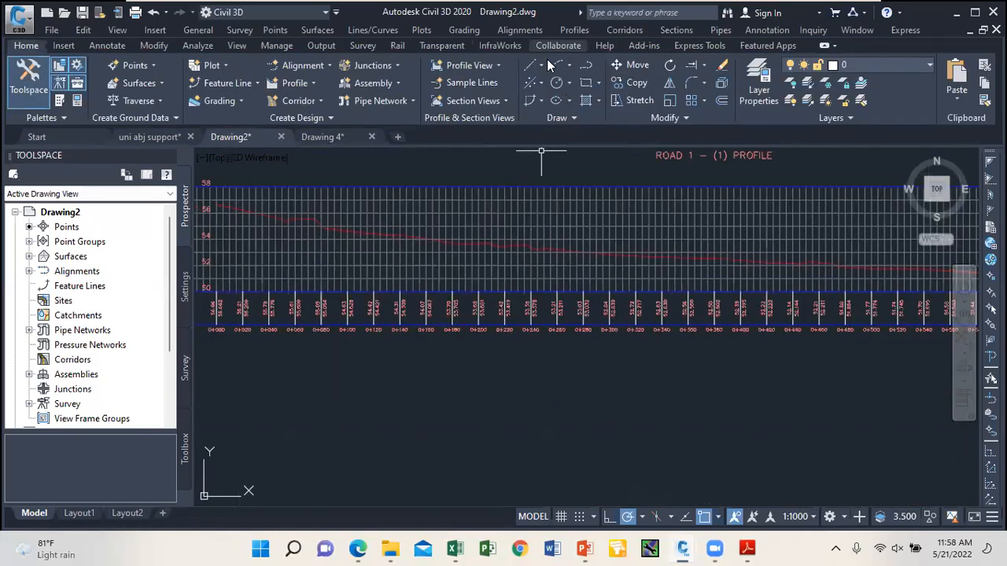
Step: Draw a line from the ground profile's start at chainage 0+000 to the ground line at about 0+125
{"action": "left_click", "coordinate": [542, 66]}
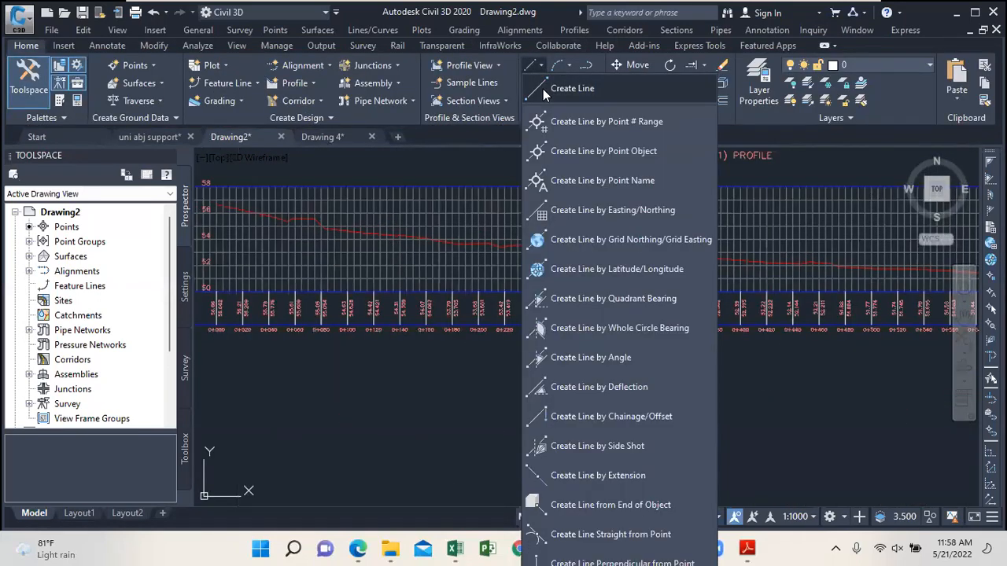
{"action": "left_click", "coordinate": [543, 89]}
{"action": "scroll", "coordinate": [640, 270], "scroll_direction": "down", "scroll_amount": 3}
{"action": "scroll", "coordinate": [567, 252], "scroll_direction": "up", "scroll_amount": 6}
{"action": "scroll", "coordinate": [510, 248], "scroll_direction": "up", "scroll_amount": 4}
{"action": "left_click", "coordinate": [457, 244]}
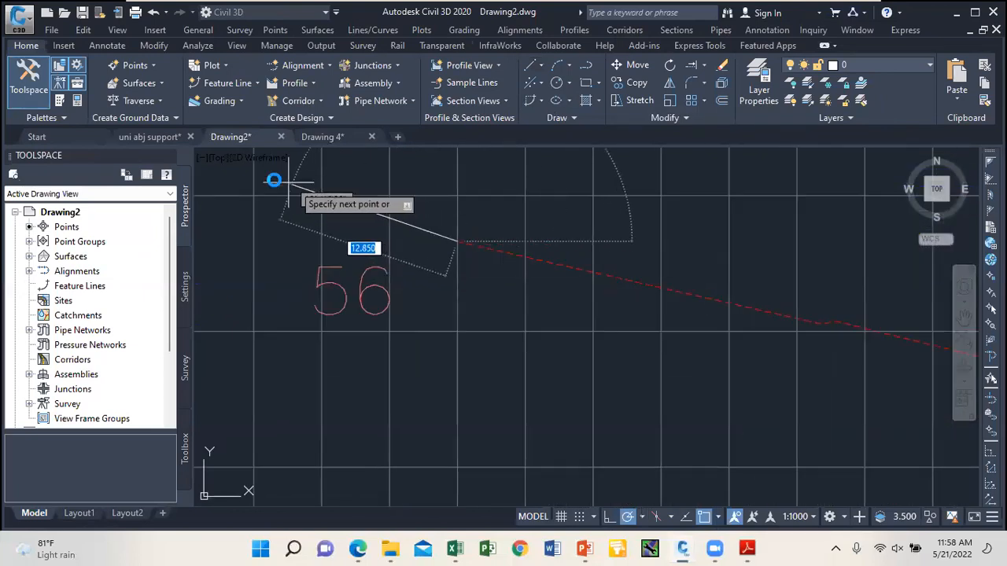
{"action": "scroll", "coordinate": [274, 189], "scroll_direction": "down", "scroll_amount": 8}
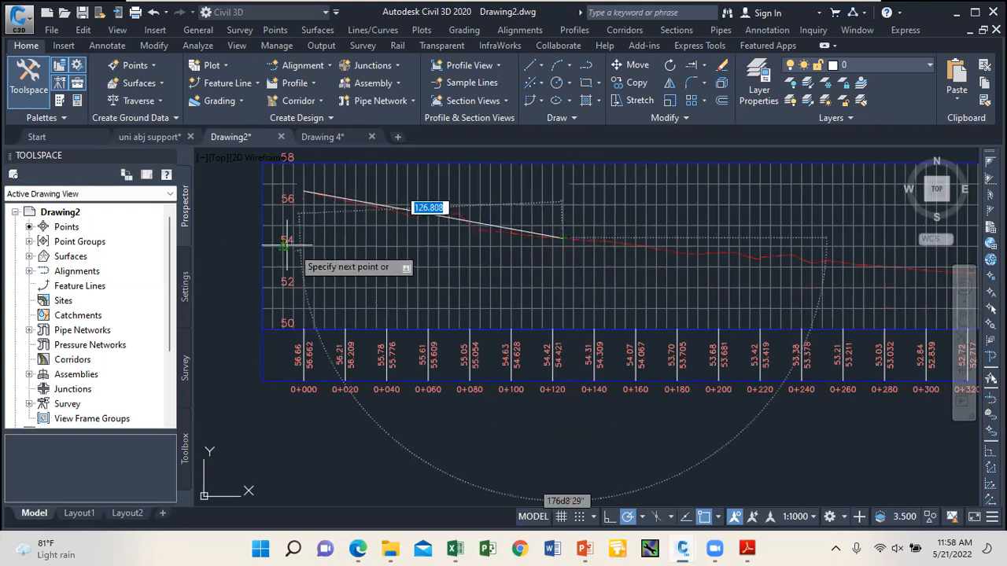
Step: Continue the line along the ground profile to about chainage 0+295 and finish it at the profile's end near 0+740
{"action": "scroll", "coordinate": [288, 240], "scroll_direction": "down", "scroll_amount": 3}
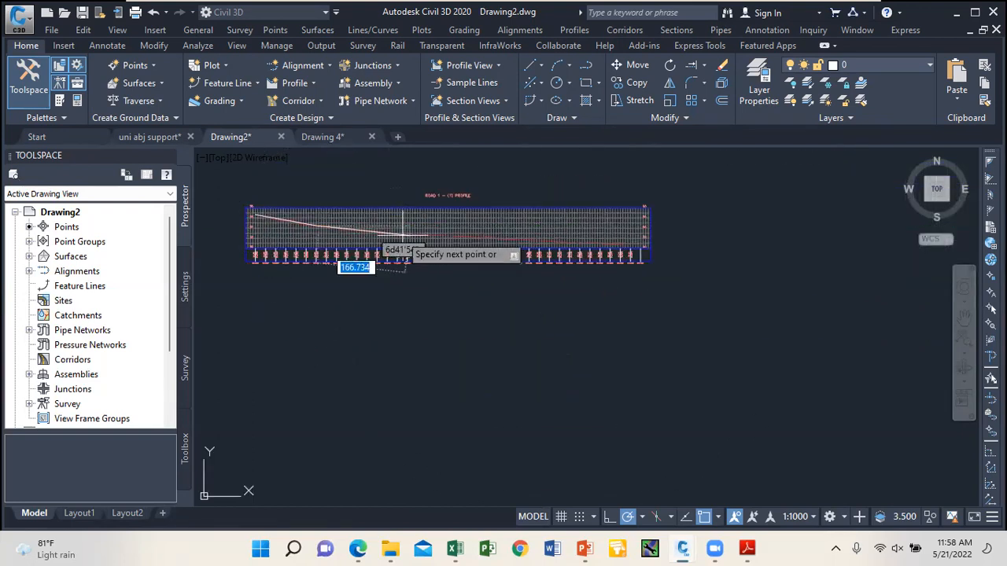
{"action": "scroll", "coordinate": [386, 250], "scroll_direction": "up", "scroll_amount": 5}
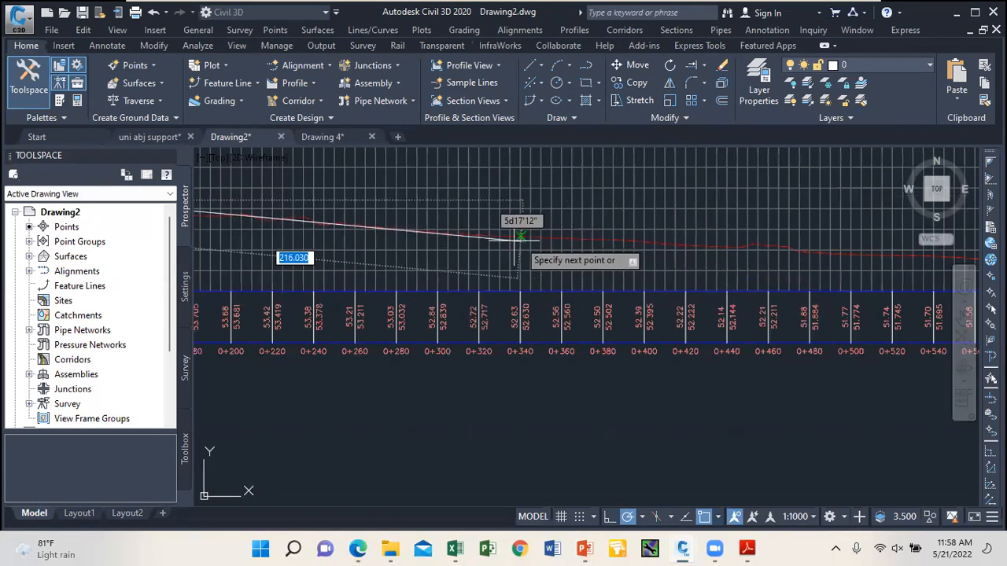
{"action": "left_click", "coordinate": [428, 230]}
{"action": "scroll", "coordinate": [336, 236], "scroll_direction": "down", "scroll_amount": 6}
{"action": "scroll", "coordinate": [612, 262], "scroll_direction": "up", "scroll_amount": 4}
{"action": "scroll", "coordinate": [544, 230], "scroll_direction": "up", "scroll_amount": 2}
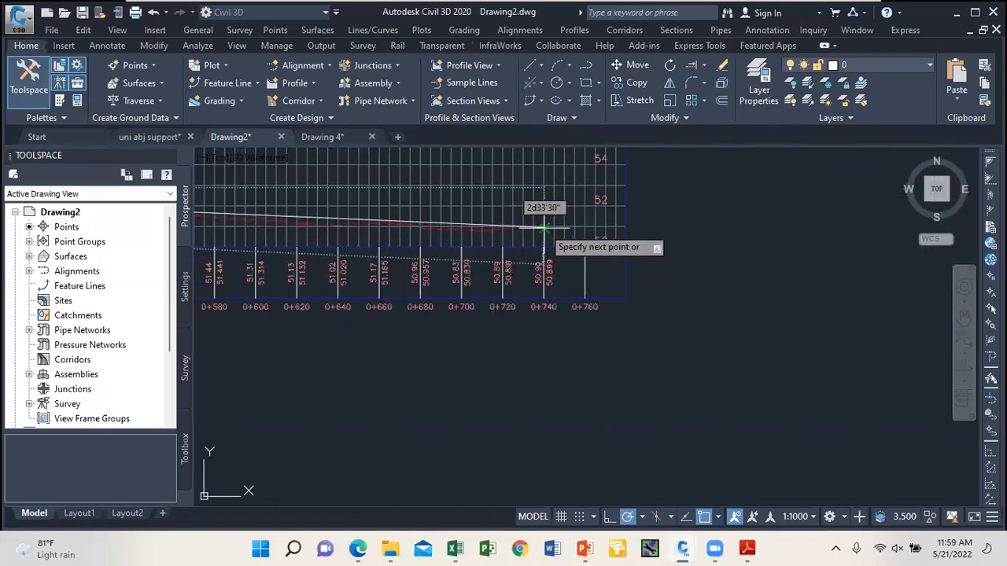
{"action": "scroll", "coordinate": [544, 230], "scroll_direction": "up", "scroll_amount": 2}
{"action": "left_click", "coordinate": [543, 229]}
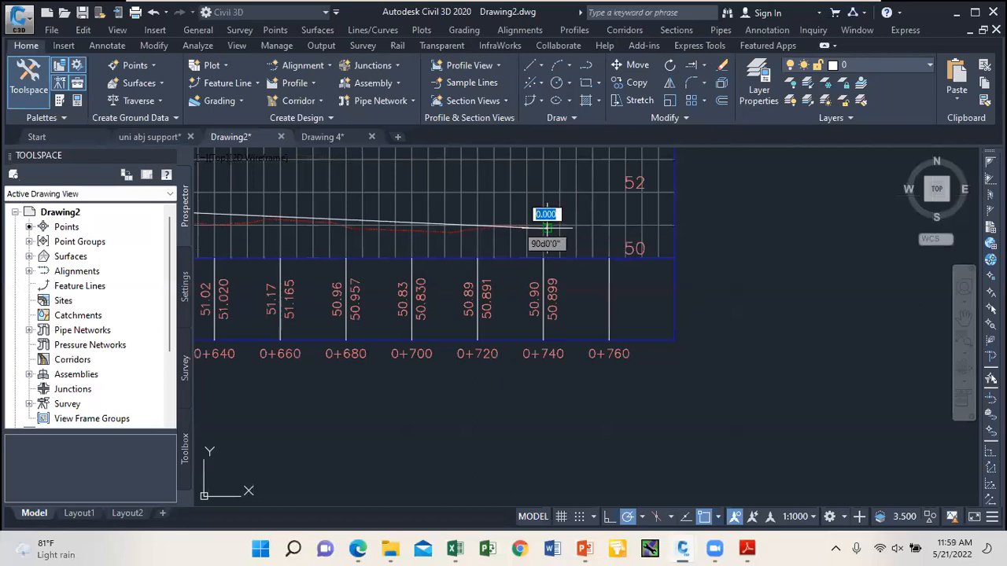
{"action": "key", "text": "Escape"}
Step: Examine how closely the drawn line segments follow the existing ground, especially between chainages 0+040 and 0+380
{"action": "scroll", "coordinate": [594, 236], "scroll_direction": "down", "scroll_amount": 2}
{"action": "scroll", "coordinate": [595, 236], "scroll_direction": "down", "scroll_amount": 4}
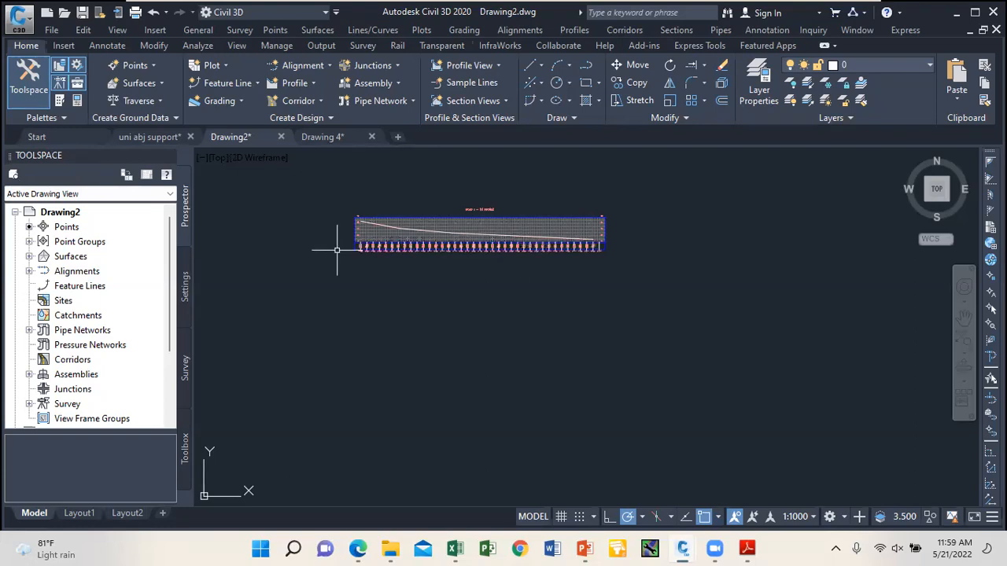
{"action": "scroll", "coordinate": [397, 226], "scroll_direction": "up", "scroll_amount": 5}
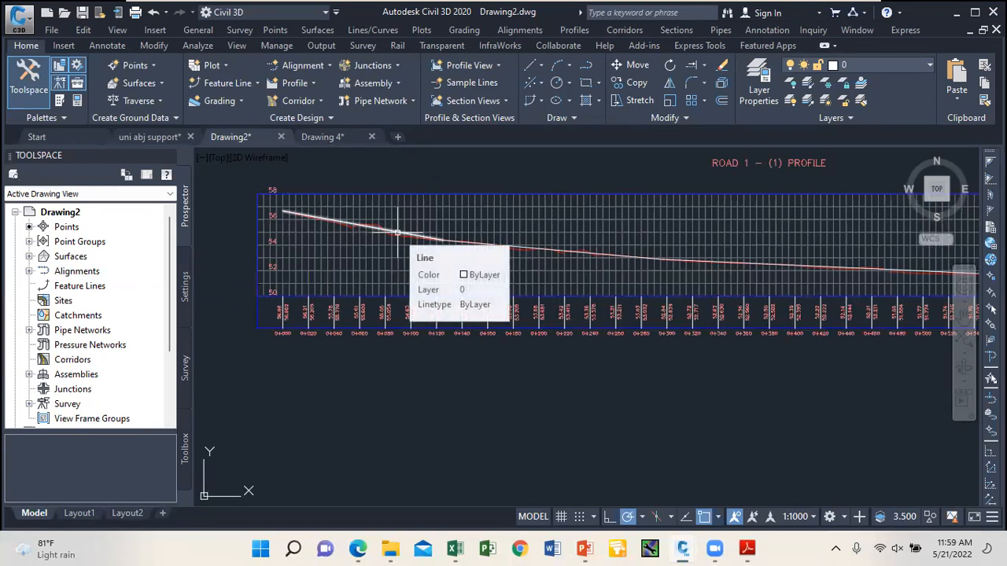
{"action": "scroll", "coordinate": [425, 246], "scroll_direction": "down", "scroll_amount": 1}
{"action": "scroll", "coordinate": [436, 252], "scroll_direction": "up", "scroll_amount": 1}
{"action": "scroll", "coordinate": [435, 252], "scroll_direction": "up", "scroll_amount": 2}
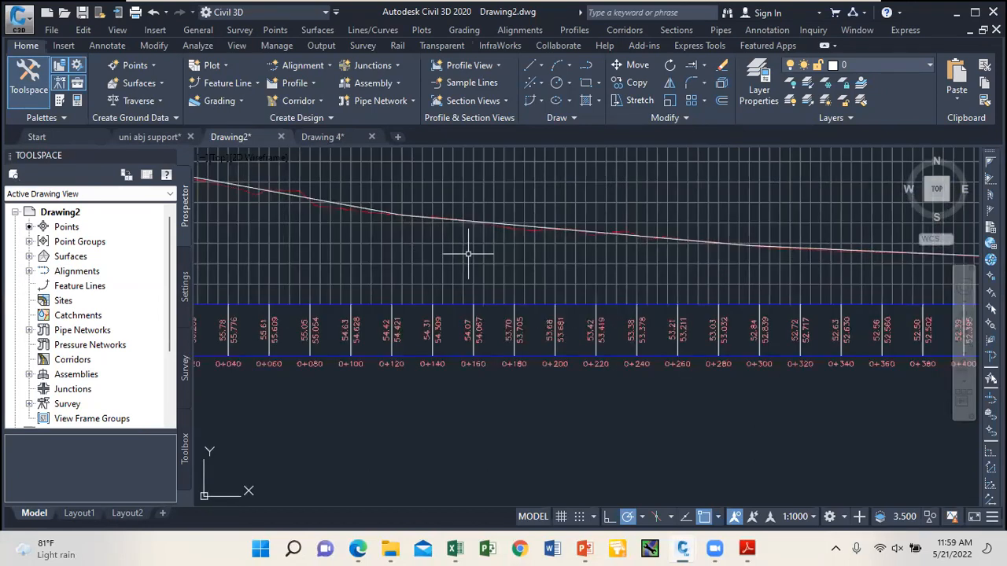
{"action": "mouse_move", "coordinate": [468, 249]}
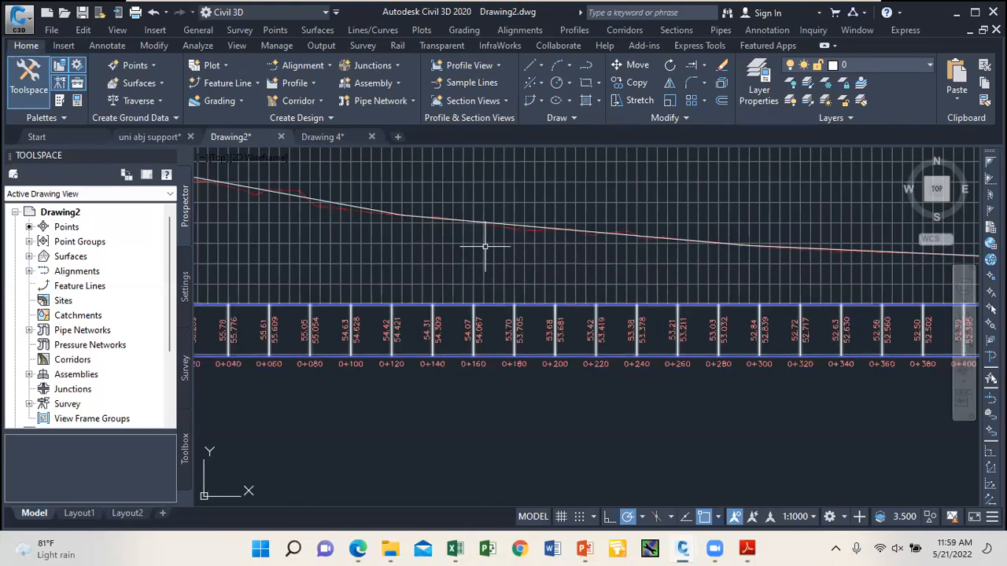
{"action": "scroll", "coordinate": [485, 247], "scroll_direction": "down", "scroll_amount": 2}
{"action": "scroll", "coordinate": [512, 232], "scroll_direction": "up", "scroll_amount": 3}
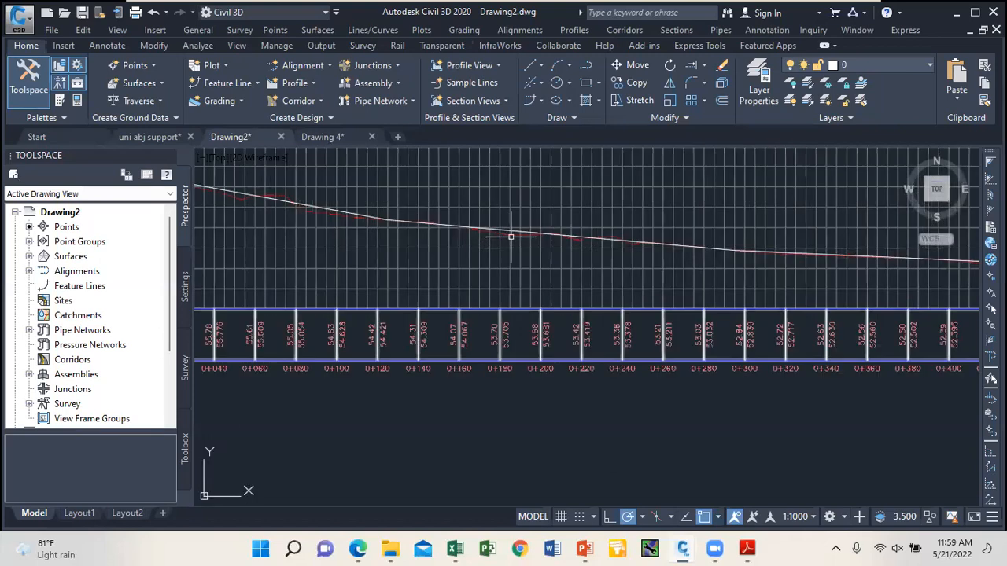
{"action": "scroll", "coordinate": [515, 233], "scroll_direction": "down", "scroll_amount": 3}
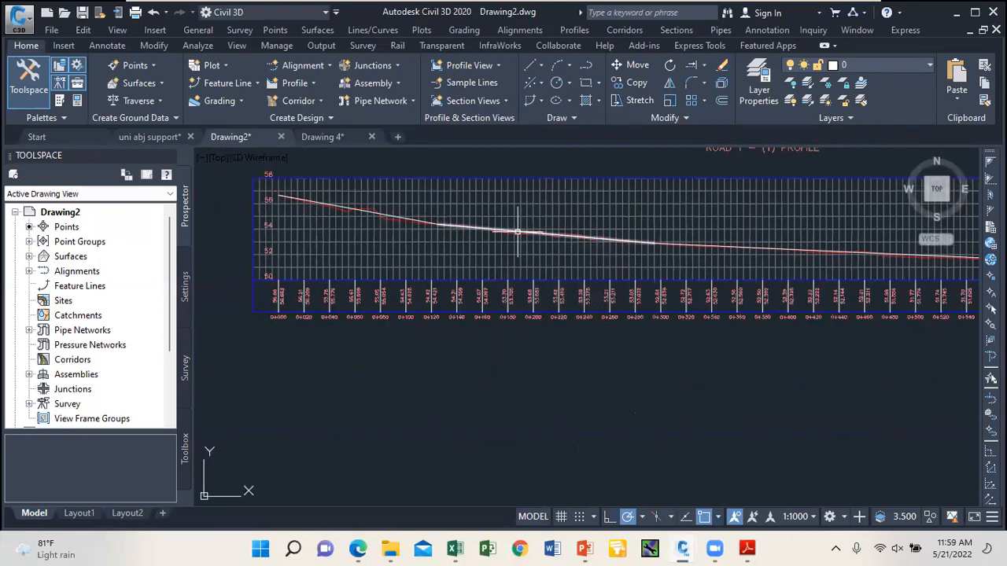
{"action": "scroll", "coordinate": [477, 229], "scroll_direction": "up", "scroll_amount": 4}
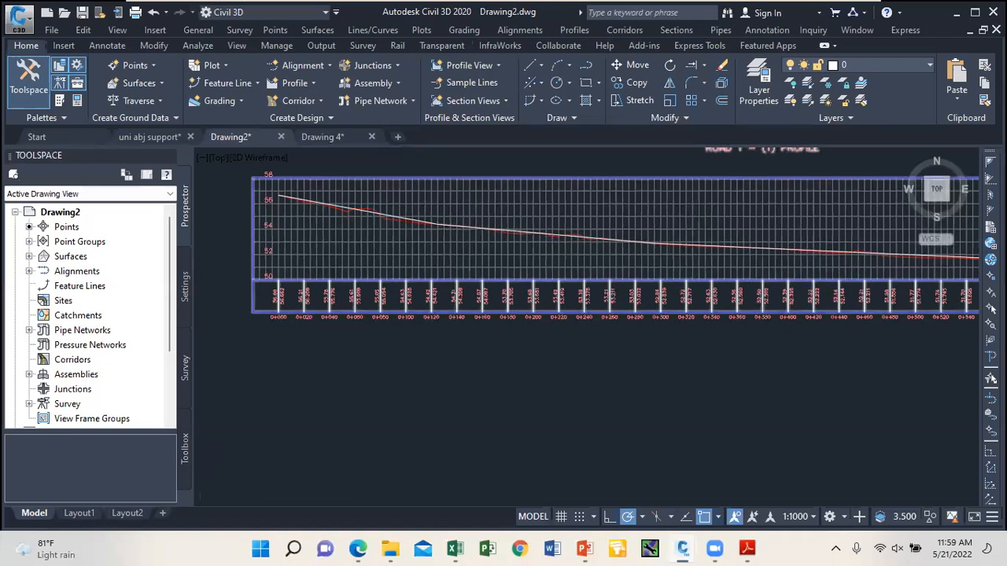
{"action": "scroll", "coordinate": [522, 230], "scroll_direction": "down", "scroll_amount": 2}
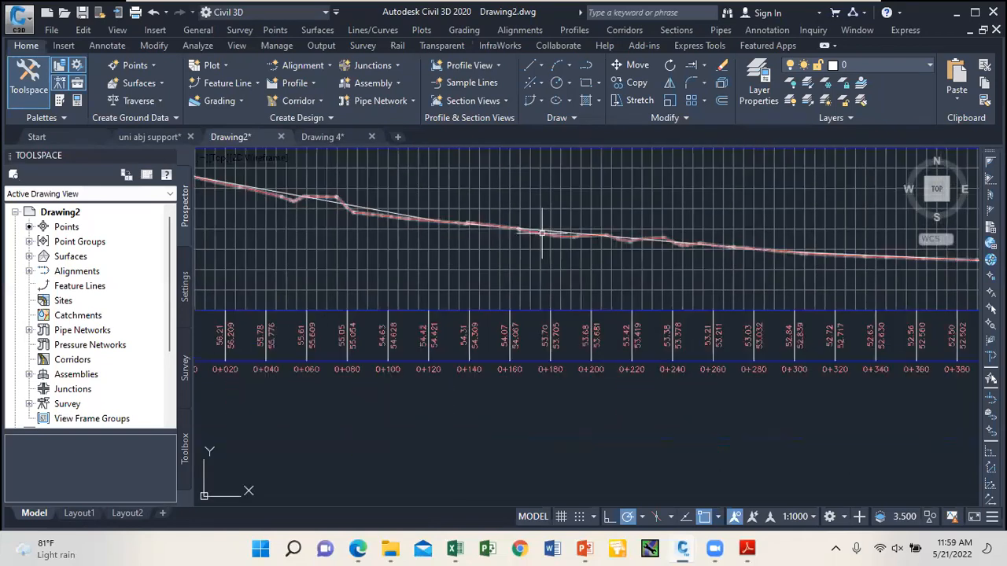
{"action": "scroll", "coordinate": [555, 228], "scroll_direction": "up", "scroll_amount": 2}
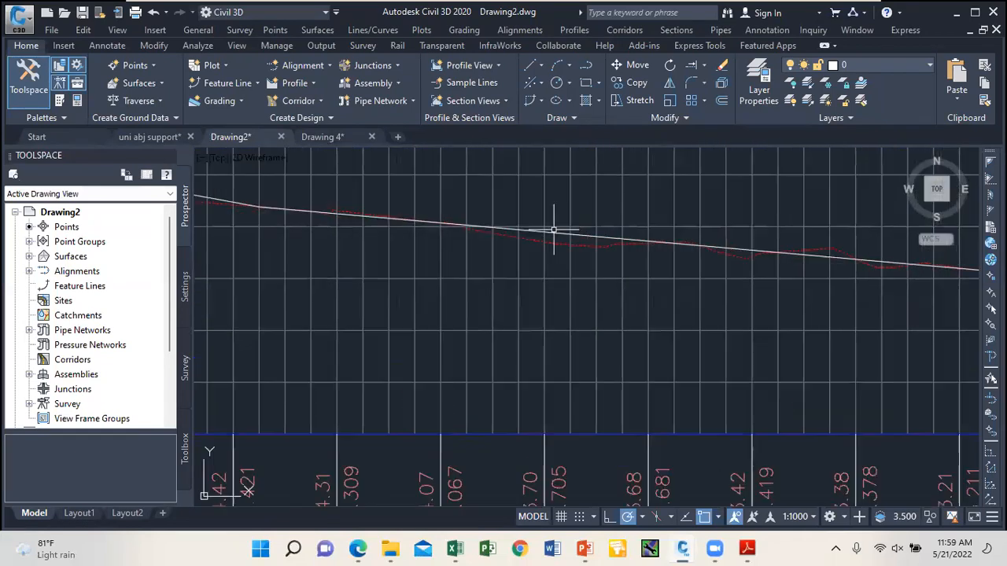
{"action": "scroll", "coordinate": [556, 235], "scroll_direction": "down", "scroll_amount": 2}
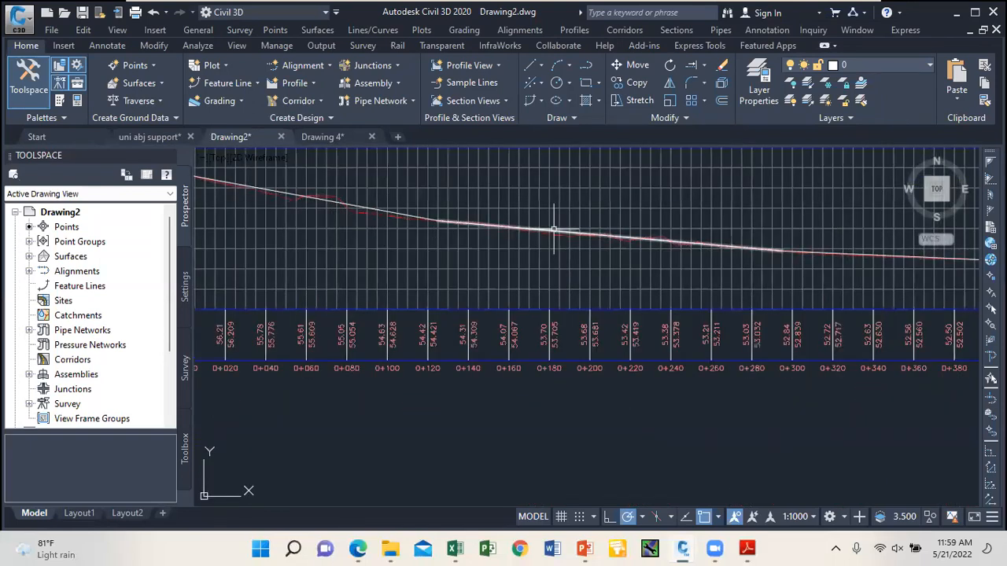
{"action": "scroll", "coordinate": [554, 230], "scroll_direction": "up", "scroll_amount": 4}
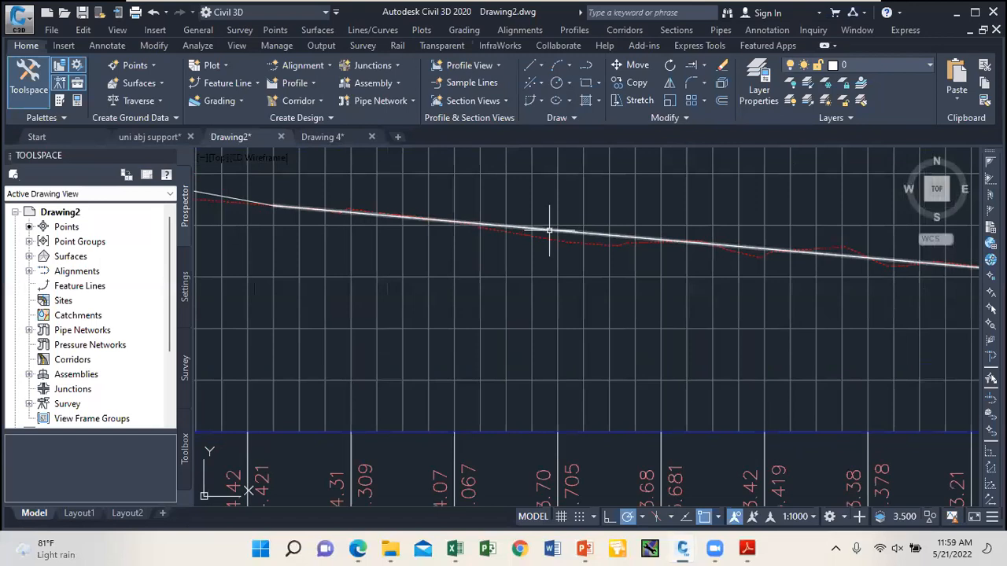
Step: Set the colour of the drawn line between chainages 0+125 and 0+295 to Yellow and close its properties
{"action": "left_click", "coordinate": [549, 229]}
{"action": "scroll", "coordinate": [546, 233], "scroll_direction": "down", "scroll_amount": 2}
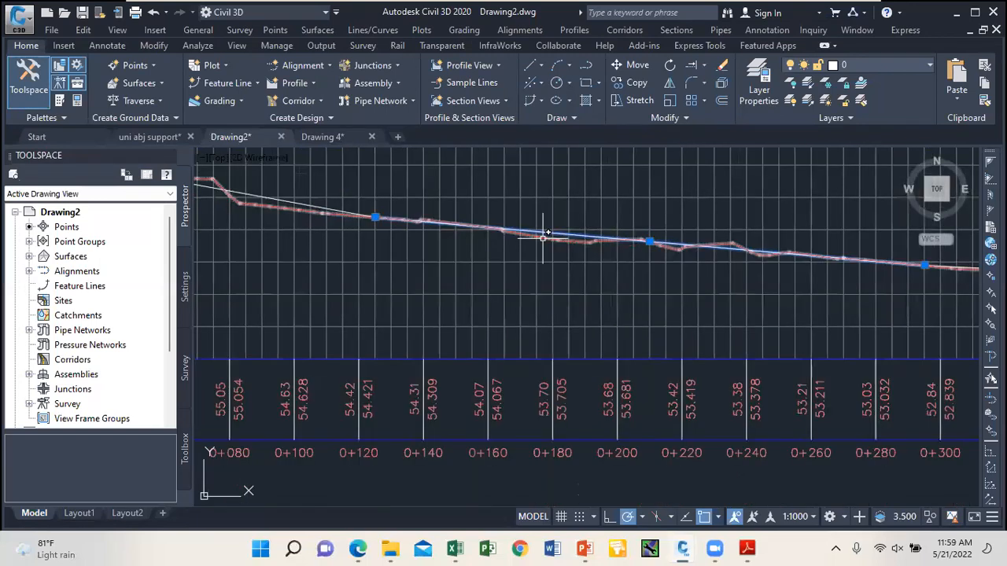
{"action": "scroll", "coordinate": [542, 236], "scroll_direction": "down", "scroll_amount": 3}
{"action": "right_click", "coordinate": [498, 192]}
{"action": "left_click", "coordinate": [543, 306]}
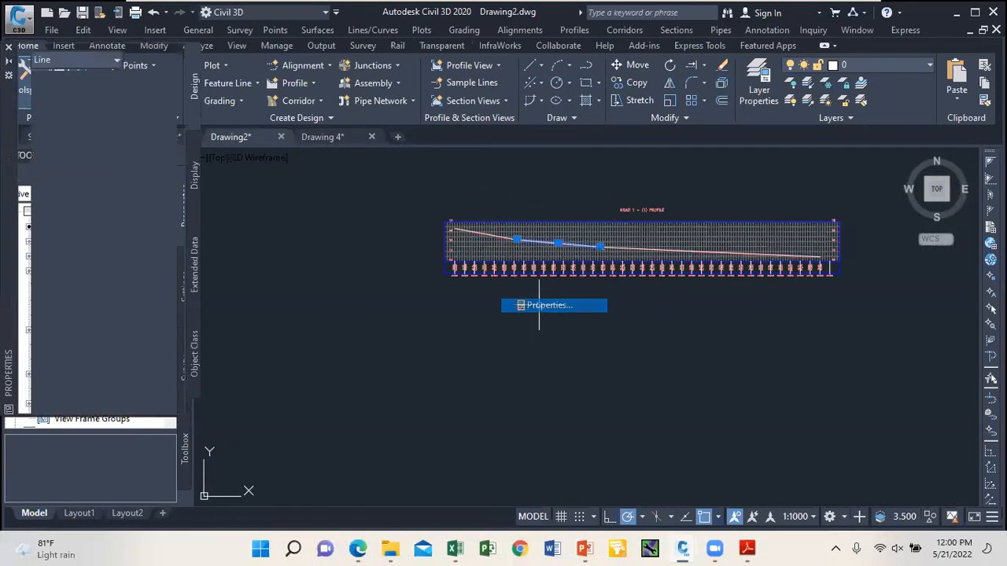
{"action": "left_click", "coordinate": [162, 95]}
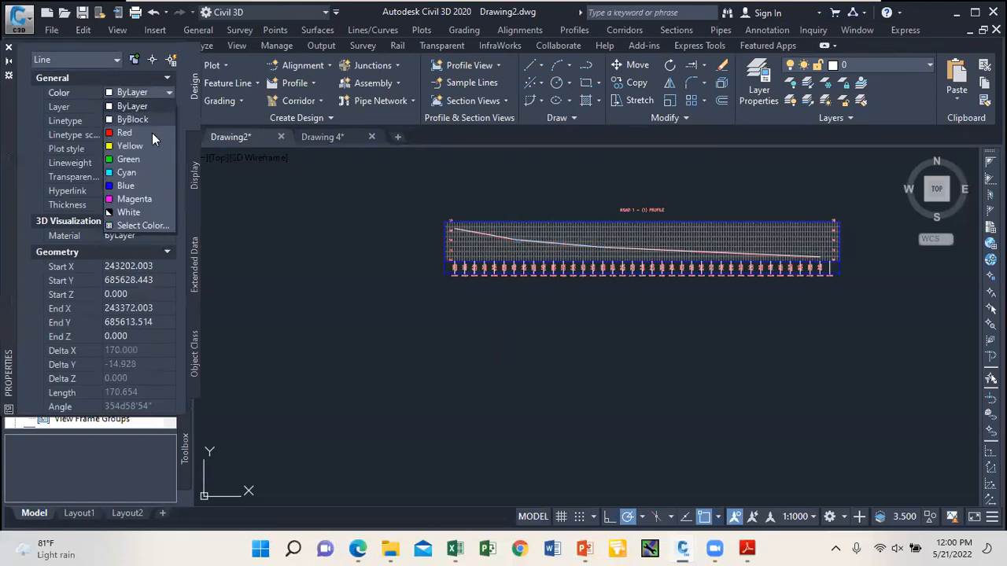
{"action": "left_click", "coordinate": [149, 146]}
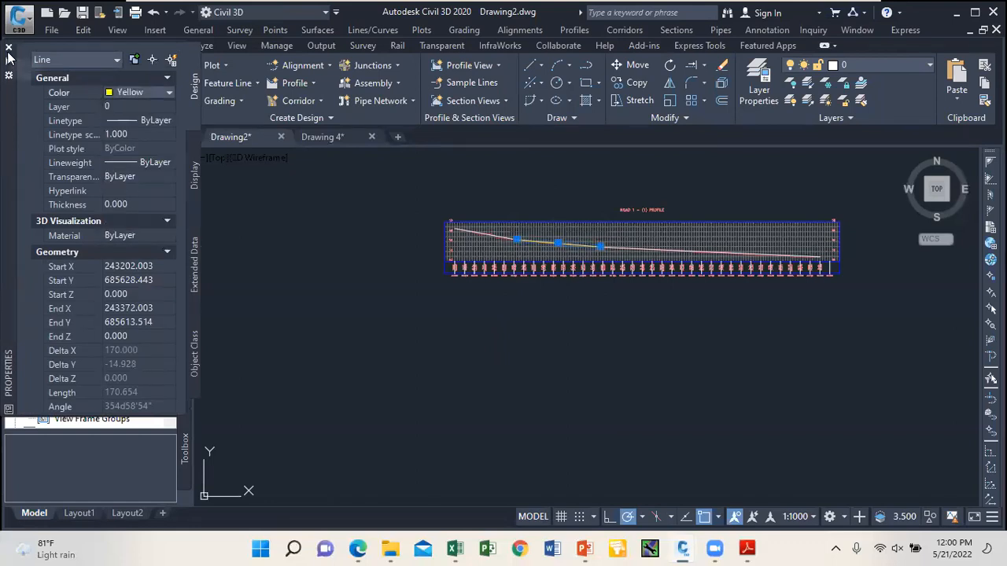
{"action": "left_click", "coordinate": [9, 48]}
Step: Create a new layout profile in the ROAD 1 profile view, accepting the default profile settings
{"action": "scroll", "coordinate": [554, 250], "scroll_direction": "up", "scroll_amount": 4}
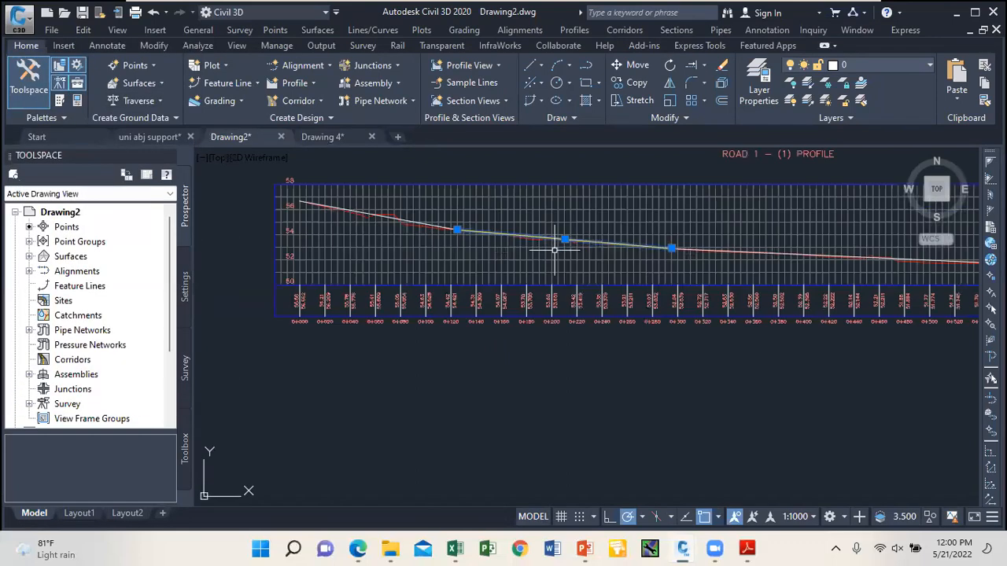
{"action": "scroll", "coordinate": [411, 218], "scroll_direction": "down", "scroll_amount": 3}
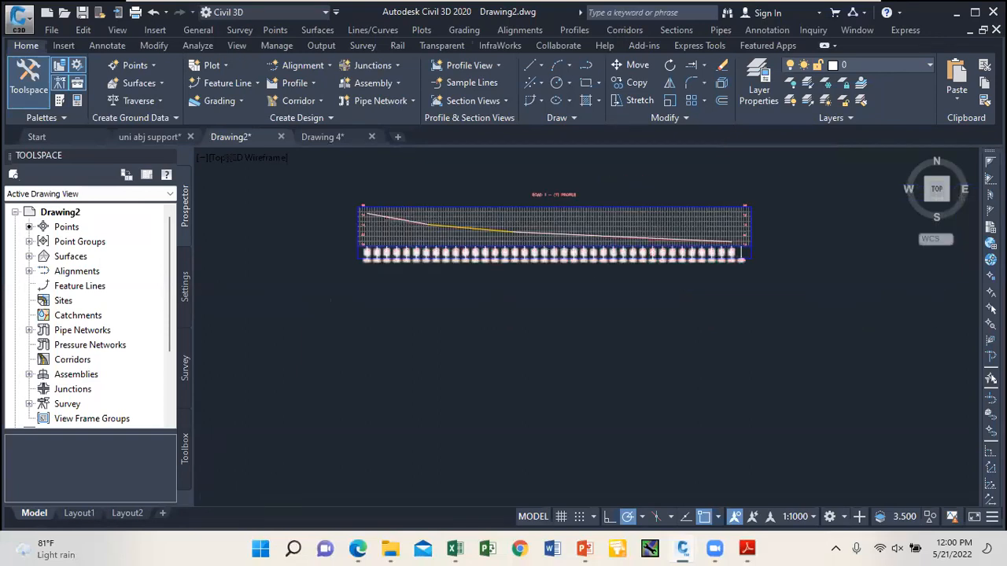
{"action": "scroll", "coordinate": [569, 225], "scroll_direction": "up", "scroll_amount": 5}
{"action": "scroll", "coordinate": [597, 225], "scroll_direction": "down", "scroll_amount": 3}
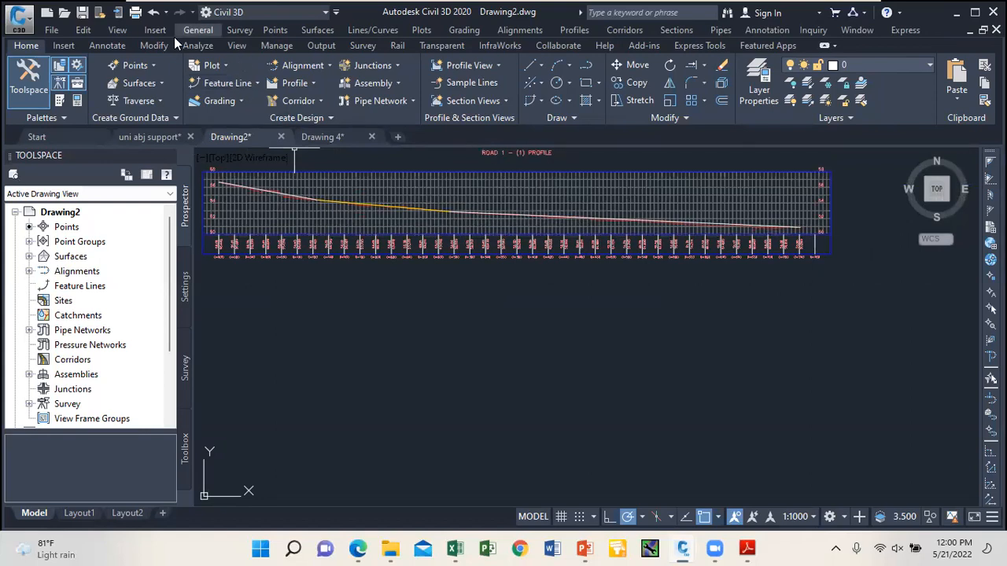
{"action": "left_click", "coordinate": [313, 83]}
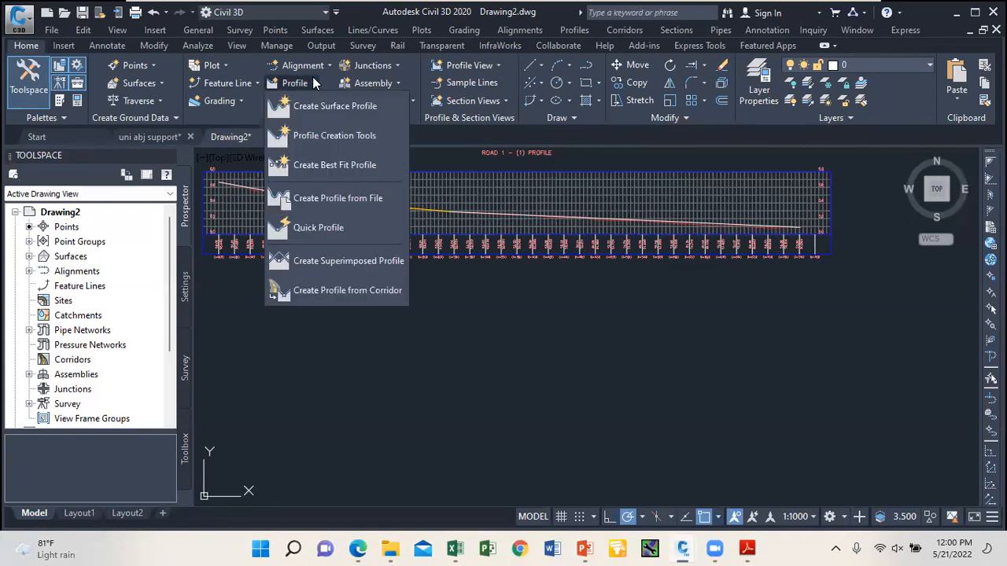
{"action": "left_click", "coordinate": [337, 137]}
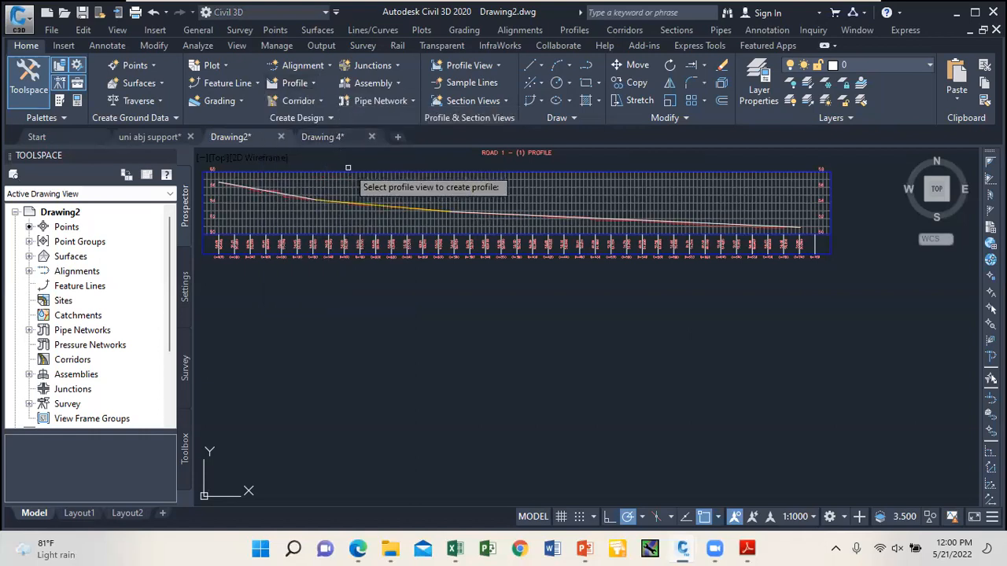
{"action": "left_click", "coordinate": [348, 170]}
{"action": "left_click", "coordinate": [454, 453]}
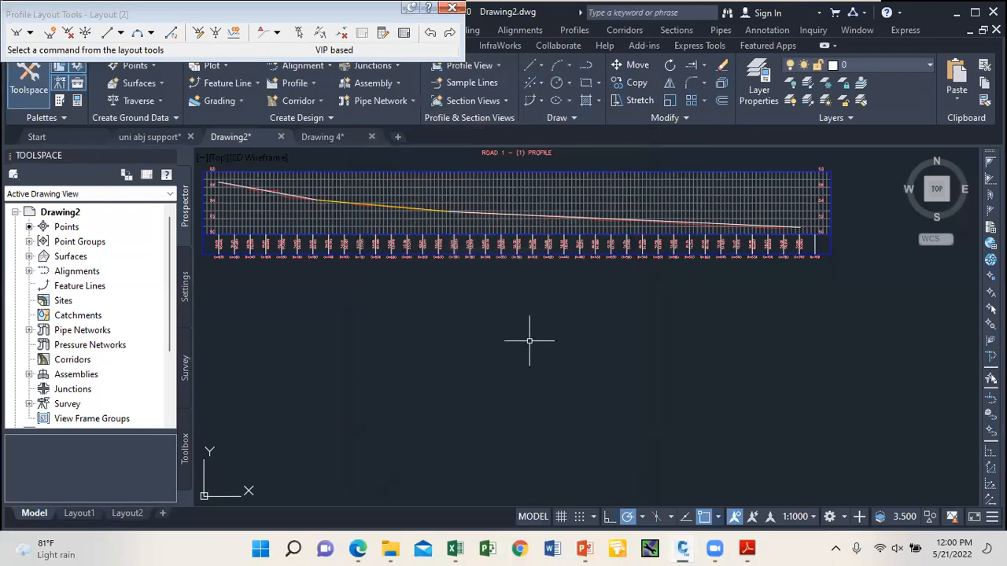
Step: Start drawing the layout profile as straights with curves from the drawn line's start at 0+000 to its vertex at 0+125
{"action": "left_click", "coordinate": [31, 33]}
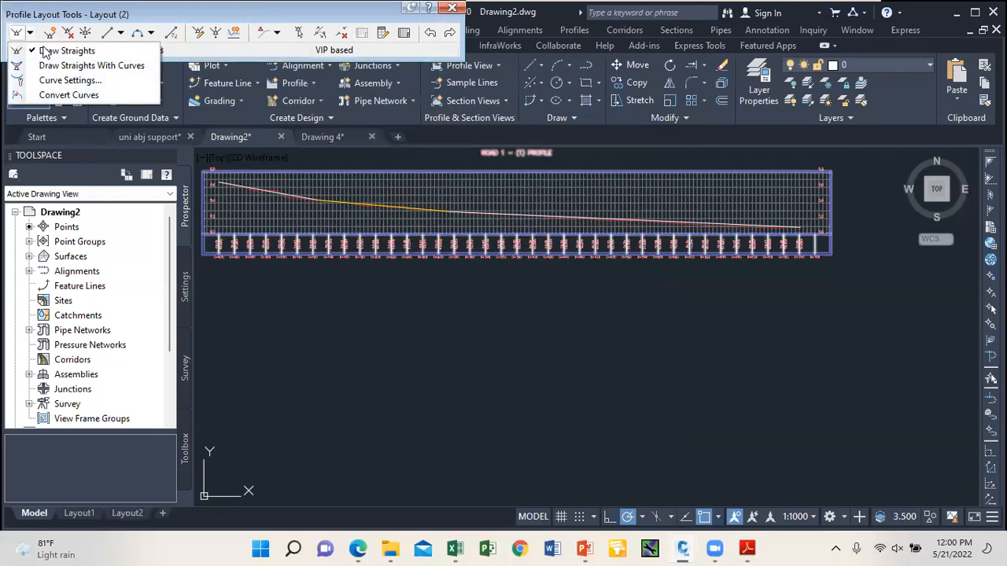
{"action": "left_click", "coordinate": [70, 66]}
{"action": "scroll", "coordinate": [362, 288], "scroll_direction": "down", "scroll_amount": 1}
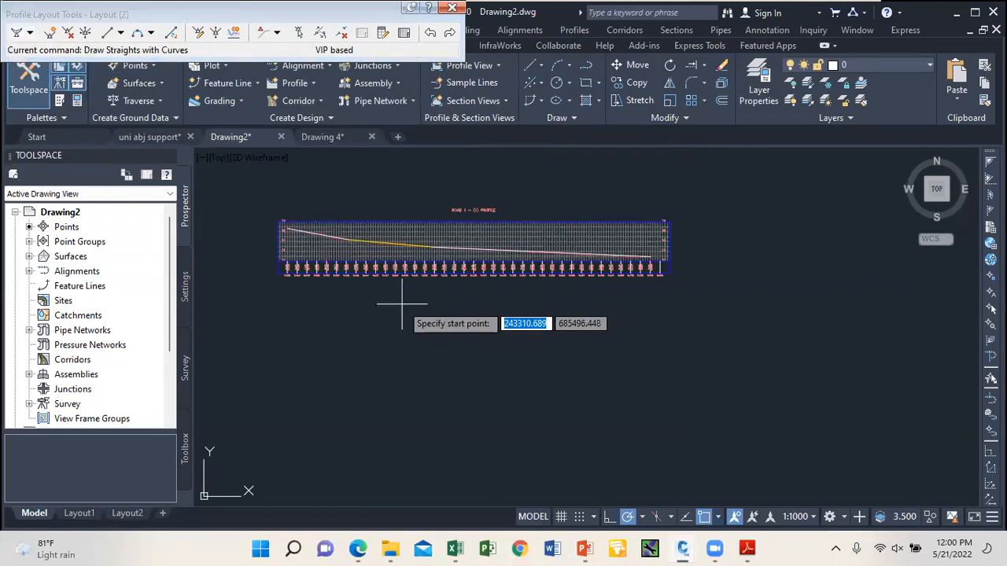
{"action": "scroll", "coordinate": [291, 259], "scroll_direction": "down", "scroll_amount": 2}
{"action": "scroll", "coordinate": [271, 230], "scroll_direction": "up", "scroll_amount": 6}
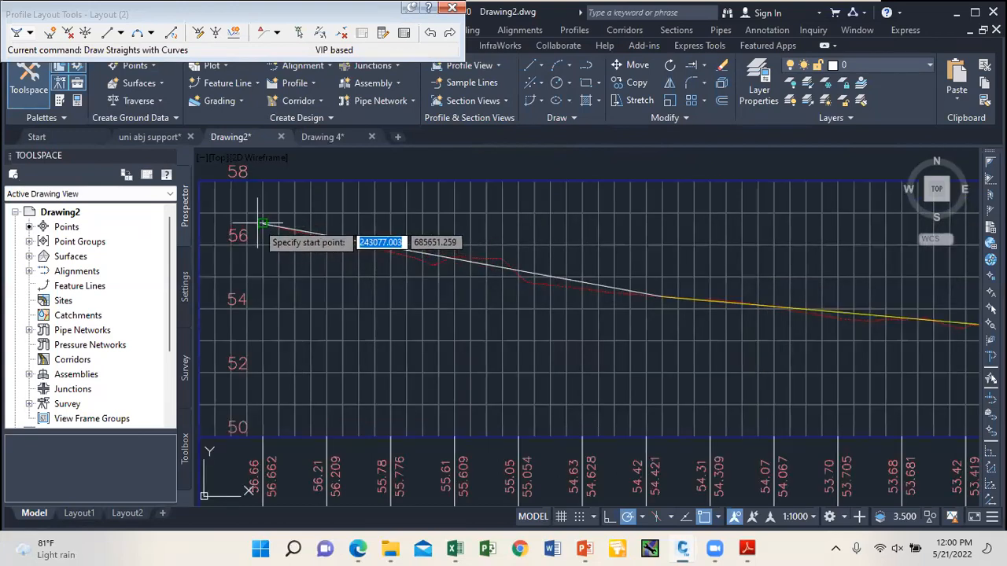
{"action": "left_click", "coordinate": [261, 224]}
{"action": "scroll", "coordinate": [261, 228], "scroll_direction": "down", "scroll_amount": 4}
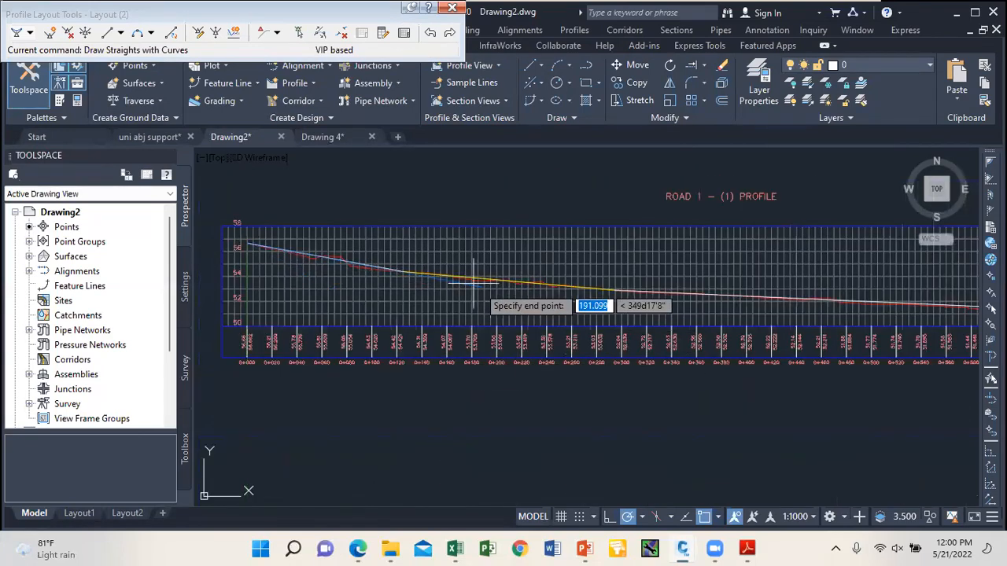
{"action": "scroll", "coordinate": [425, 267], "scroll_direction": "up", "scroll_amount": 5}
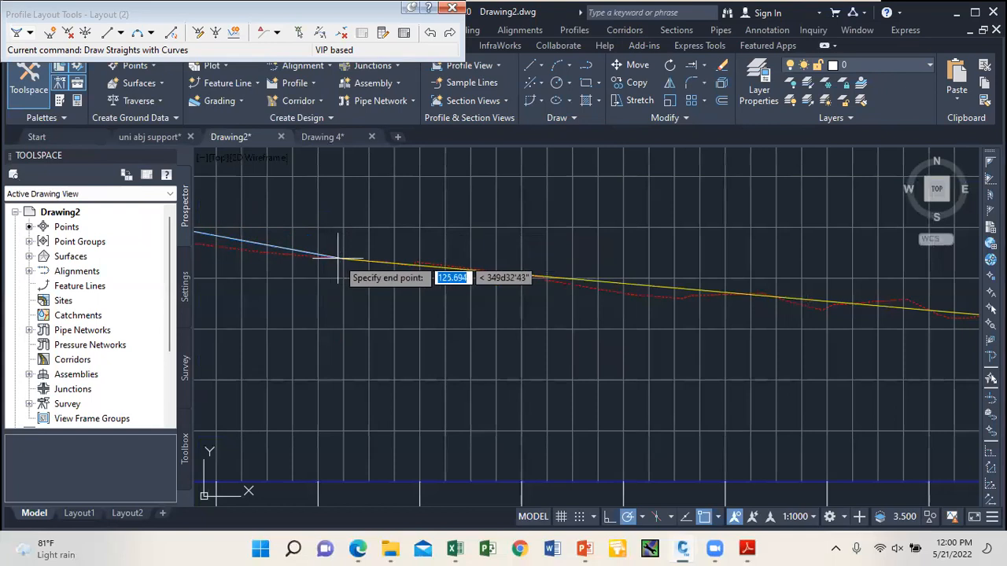
Step: Continue the layout profile through the drawn line's vertex at 0+295 and finish it at the line's end near 0+740
{"action": "scroll", "coordinate": [260, 264], "scroll_direction": "down", "scroll_amount": 2}
{"action": "scroll", "coordinate": [511, 295], "scroll_direction": "down", "scroll_amount": 3}
{"action": "scroll", "coordinate": [452, 270], "scroll_direction": "up", "scroll_amount": 5}
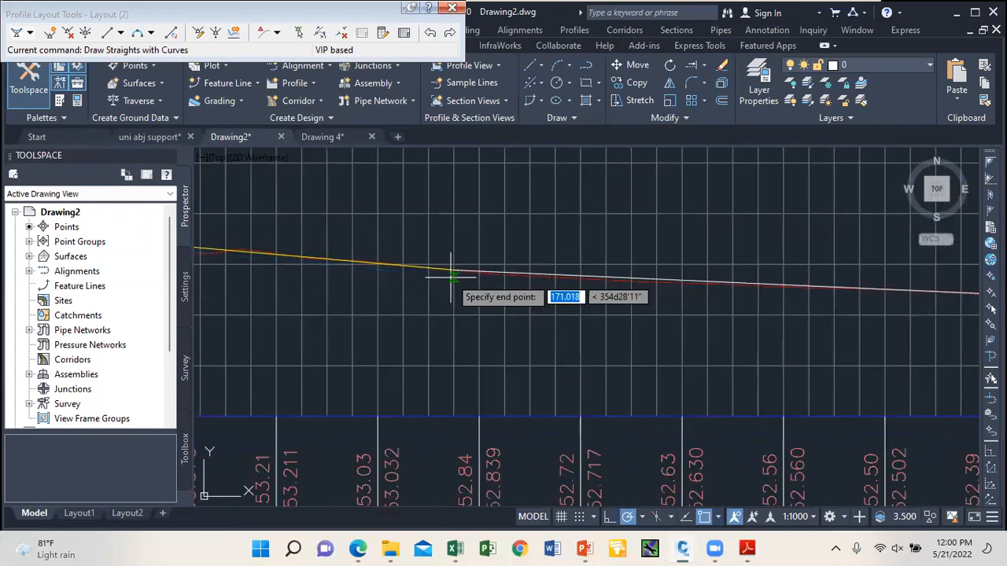
{"action": "scroll", "coordinate": [314, 263], "scroll_direction": "down", "scroll_amount": 3}
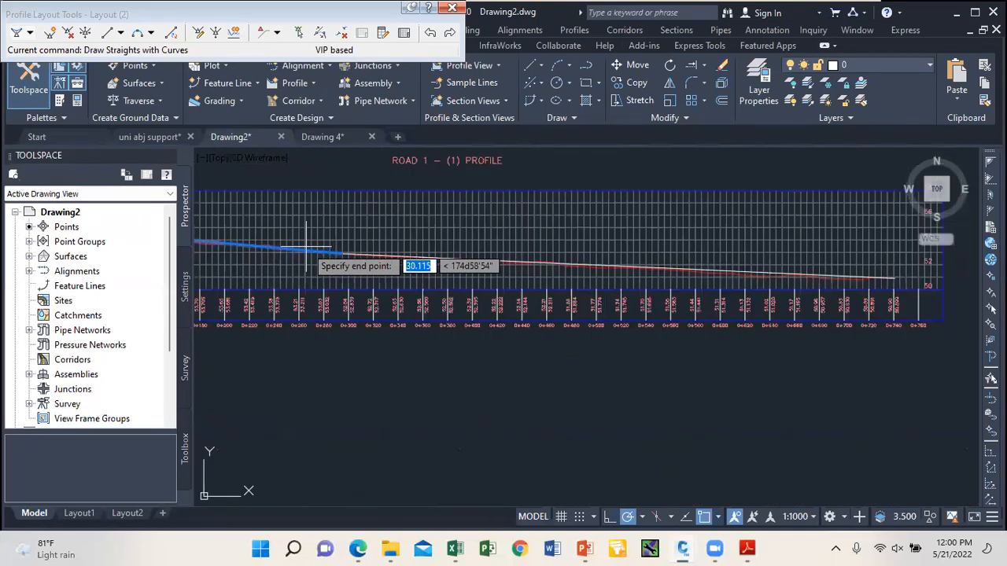
{"action": "scroll", "coordinate": [622, 267], "scroll_direction": "up", "scroll_amount": 4}
{"action": "left_click", "coordinate": [638, 229]}
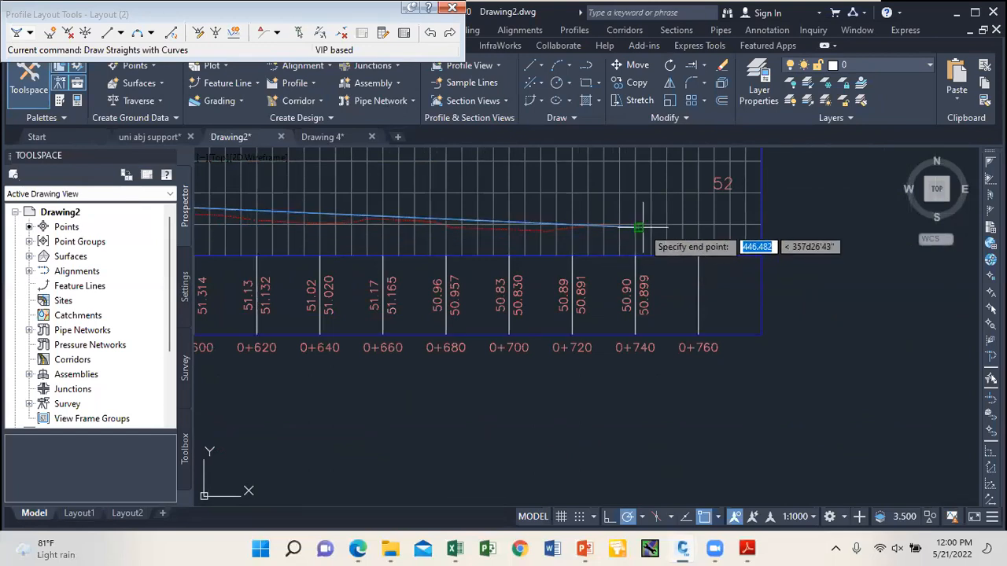
{"action": "key", "text": "Return"}
Step: Examine the layout profile's vertical curves and labels against the drawn lines and existing ground between 0+050 and 0+370
{"action": "scroll", "coordinate": [623, 228], "scroll_direction": "down", "scroll_amount": 8}
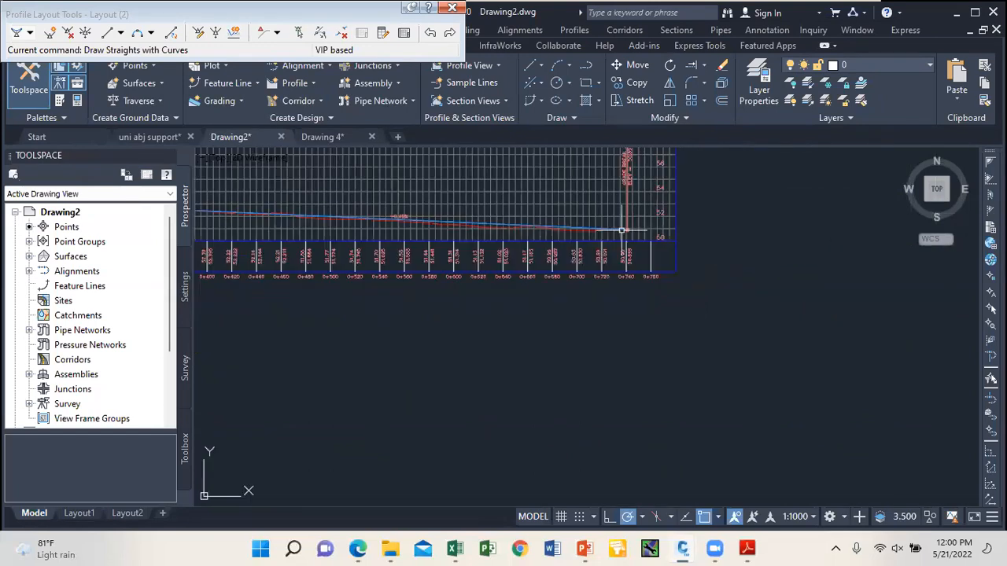
{"action": "scroll", "coordinate": [467, 223], "scroll_direction": "up", "scroll_amount": 5}
{"action": "scroll", "coordinate": [466, 223], "scroll_direction": "up", "scroll_amount": 5}
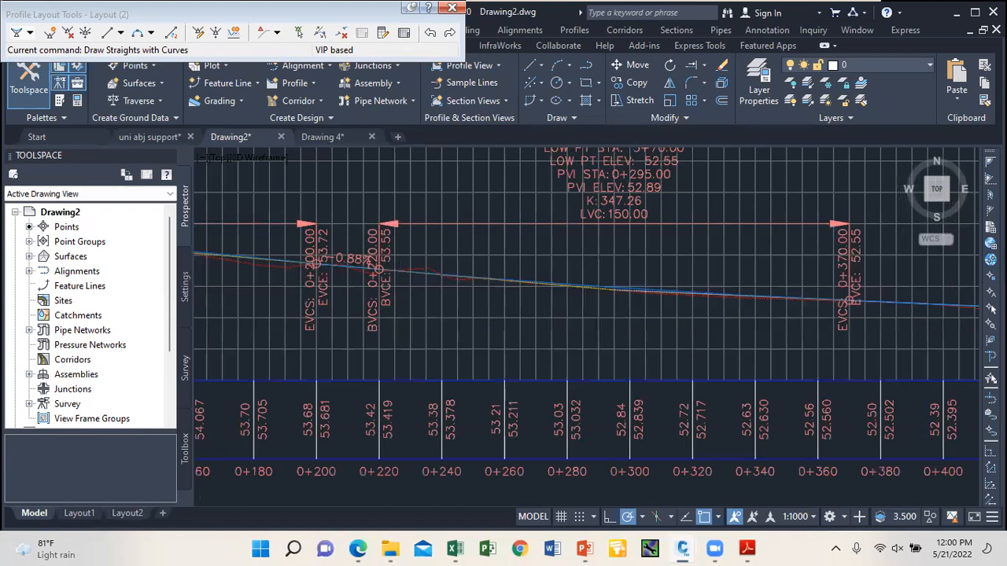
{"action": "scroll", "coordinate": [461, 236], "scroll_direction": "down", "scroll_amount": 6}
{"action": "scroll", "coordinate": [363, 234], "scroll_direction": "up", "scroll_amount": 5}
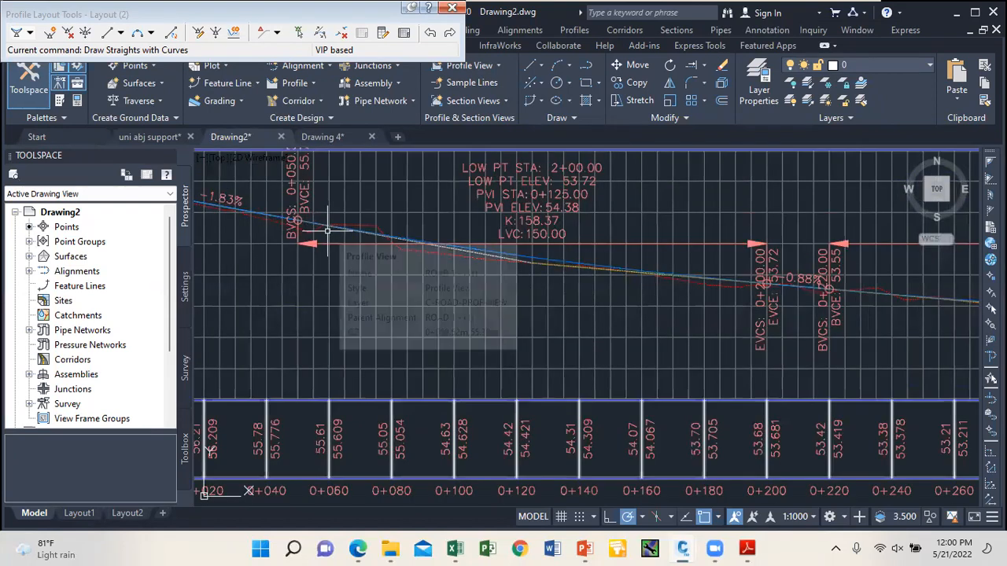
{"action": "scroll", "coordinate": [328, 230], "scroll_direction": "down", "scroll_amount": 4}
{"action": "scroll", "coordinate": [432, 260], "scroll_direction": "up", "scroll_amount": 6}
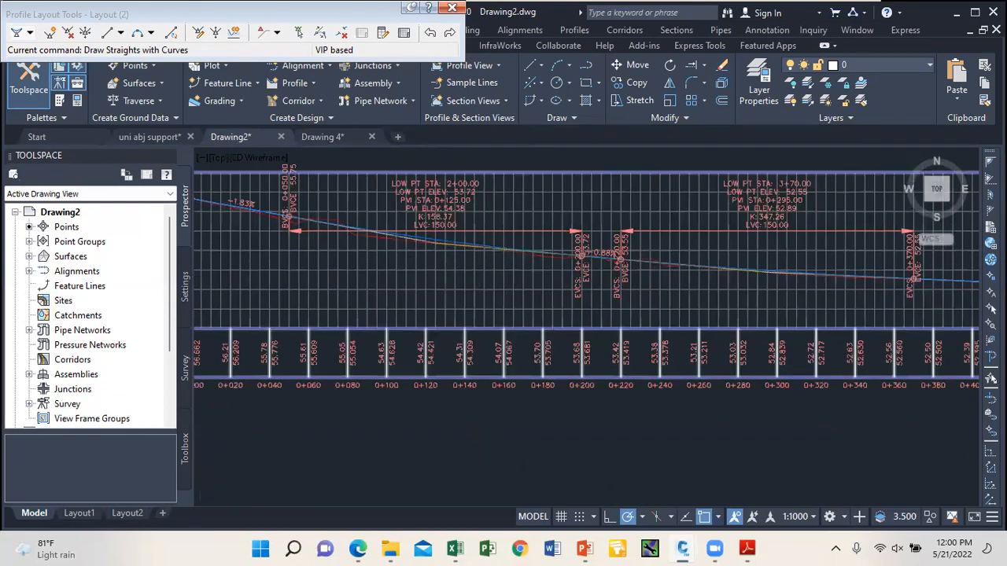
{"action": "scroll", "coordinate": [410, 236], "scroll_direction": "down", "scroll_amount": 3}
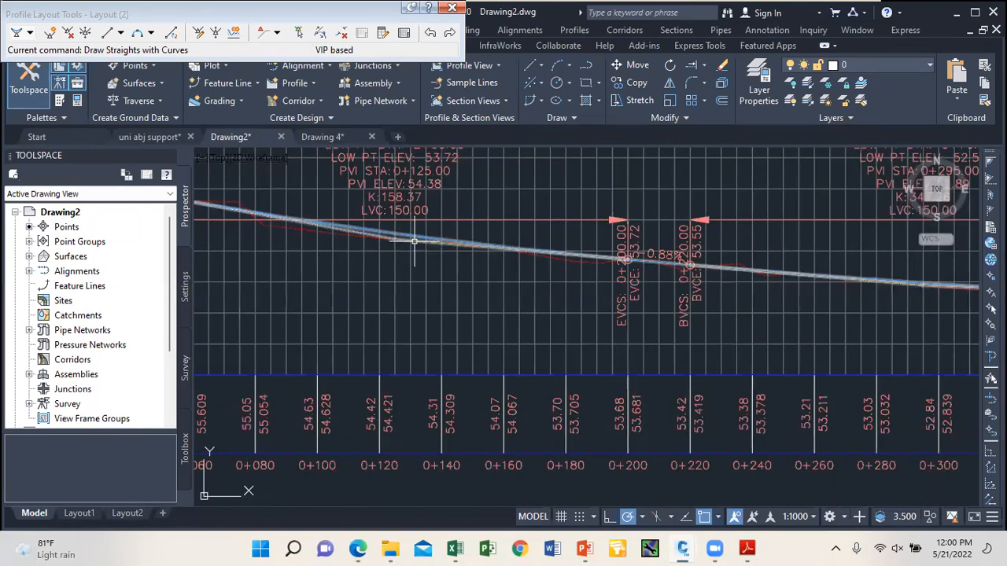
{"action": "scroll", "coordinate": [417, 244], "scroll_direction": "up", "scroll_amount": 2}
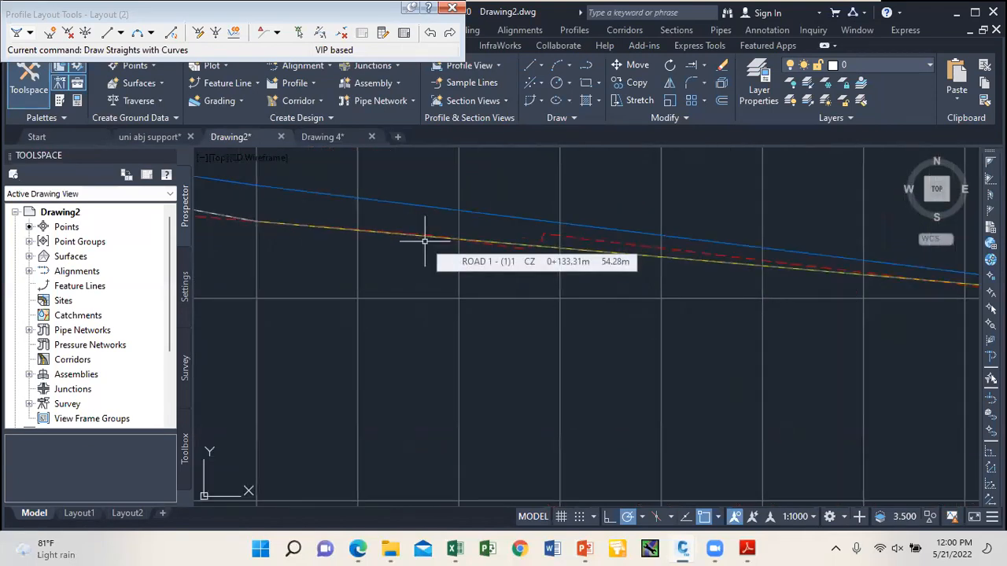
{"action": "scroll", "coordinate": [427, 235], "scroll_direction": "down", "scroll_amount": 1}
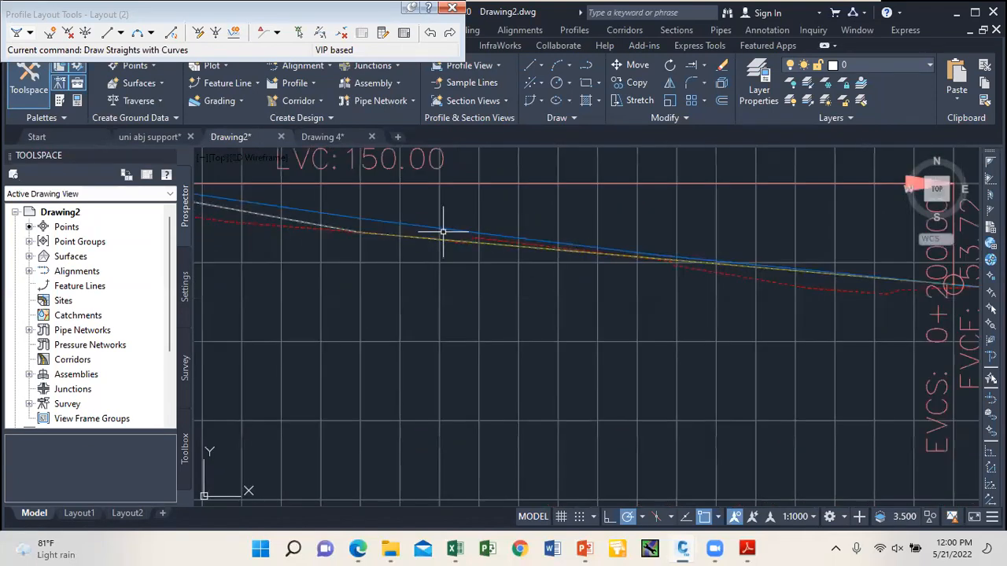
Step: Raise all VIPs of the layout profile by 0.5 m
{"action": "left_click", "coordinate": [440, 230]}
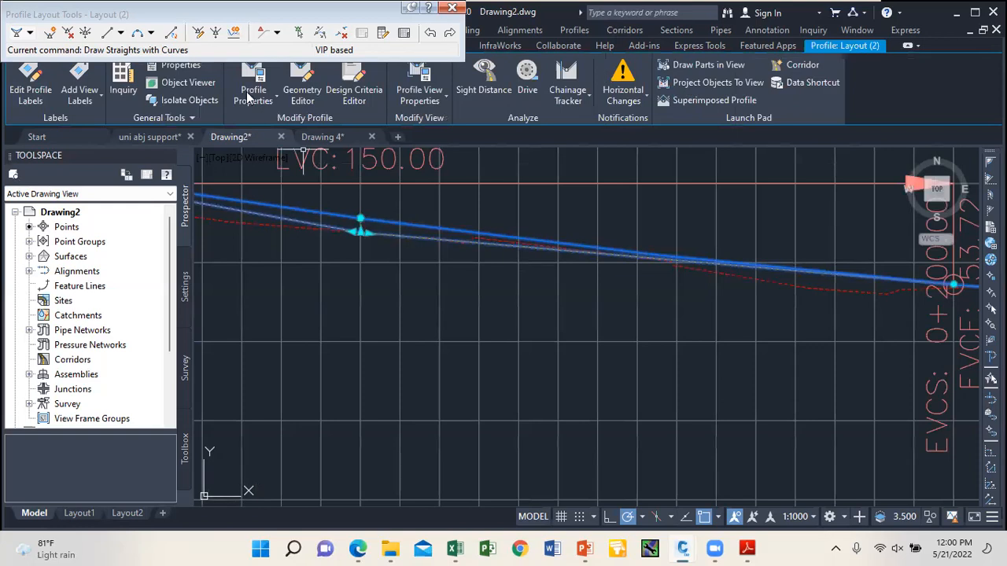
{"action": "left_click", "coordinate": [216, 35]}
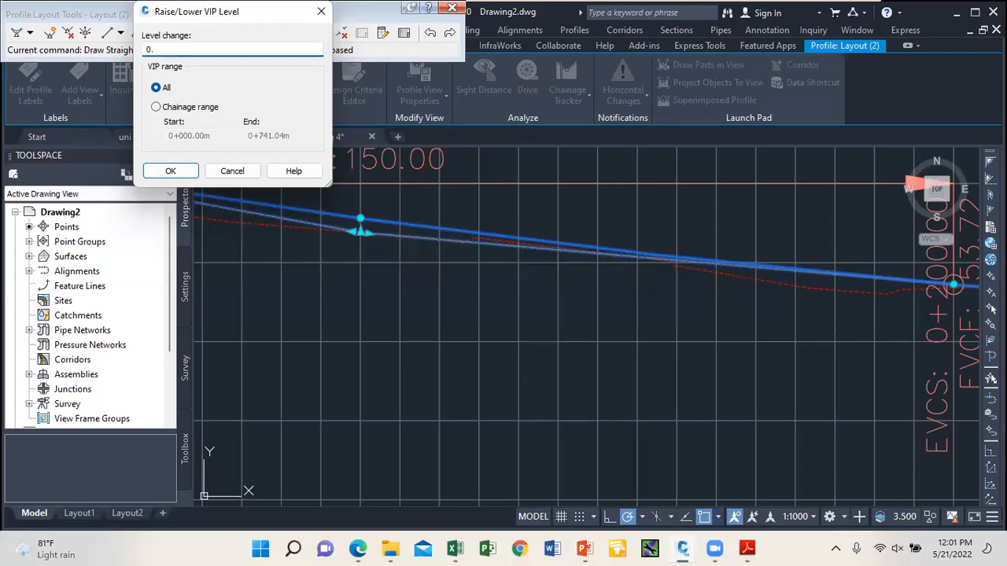
{"action": "left_click", "coordinate": [170, 171]}
{"action": "scroll", "coordinate": [409, 259], "scroll_direction": "down", "scroll_amount": 3}
{"action": "scroll", "coordinate": [411, 261], "scroll_direction": "down", "scroll_amount": 2}
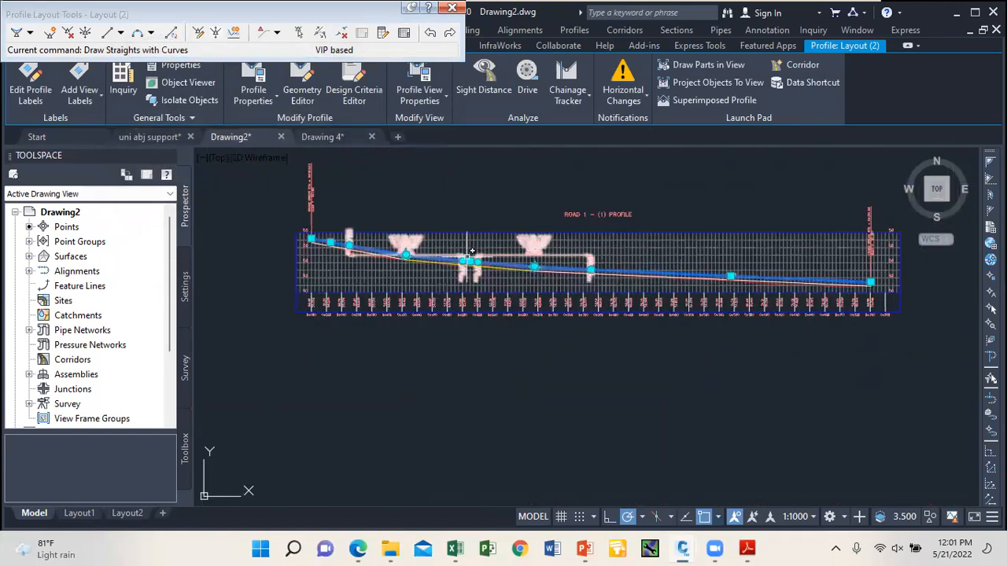
{"action": "key", "text": "Escape"}
Step: Delete the three manually drawn guide lines from the ROAD 1 profile view, keeping the layout profile
{"action": "scroll", "coordinate": [440, 254], "scroll_direction": "up", "scroll_amount": 5}
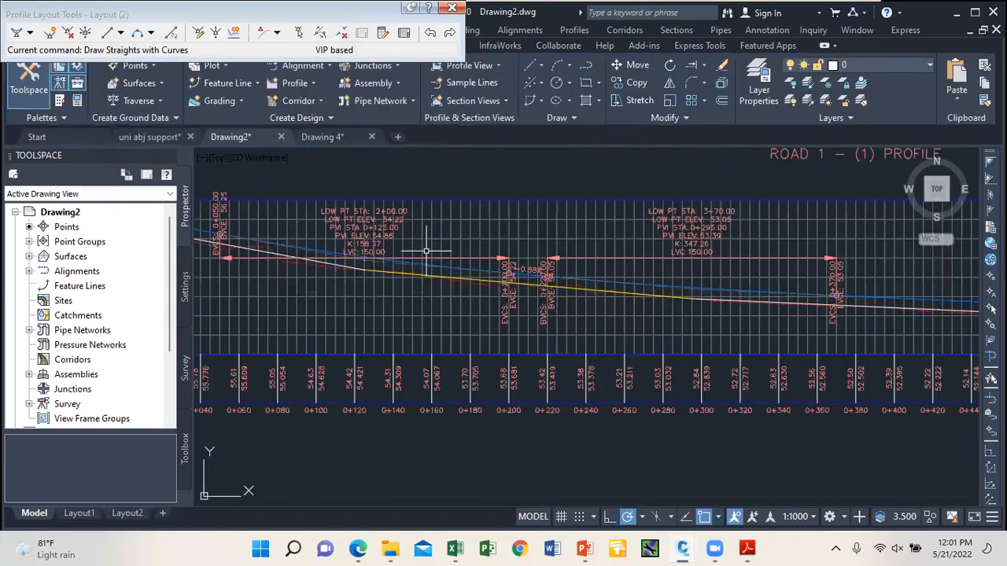
{"action": "left_click", "coordinate": [523, 319]}
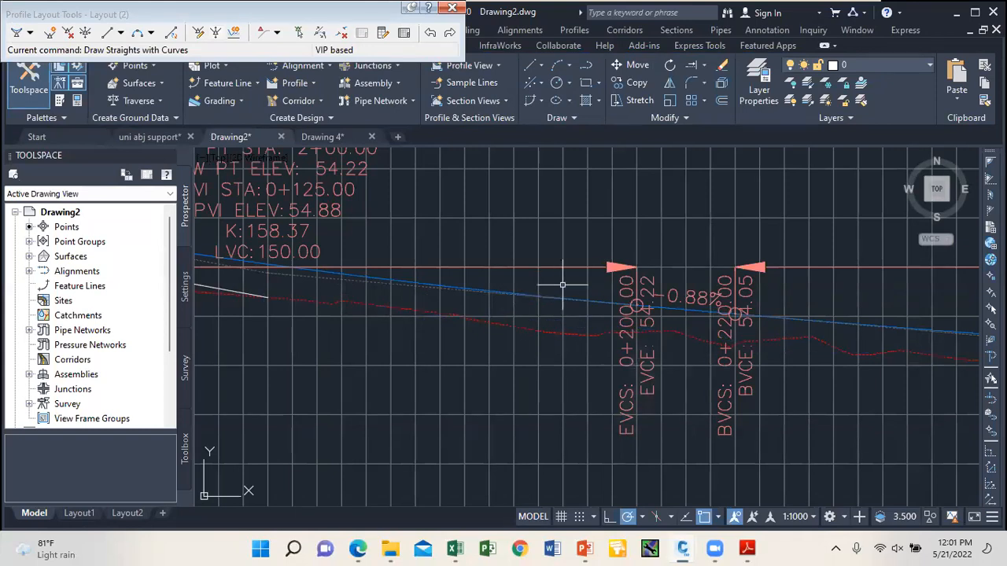
{"action": "scroll", "coordinate": [550, 295], "scroll_direction": "down", "scroll_amount": 3}
{"action": "scroll", "coordinate": [415, 279], "scroll_direction": "up", "scroll_amount": 4}
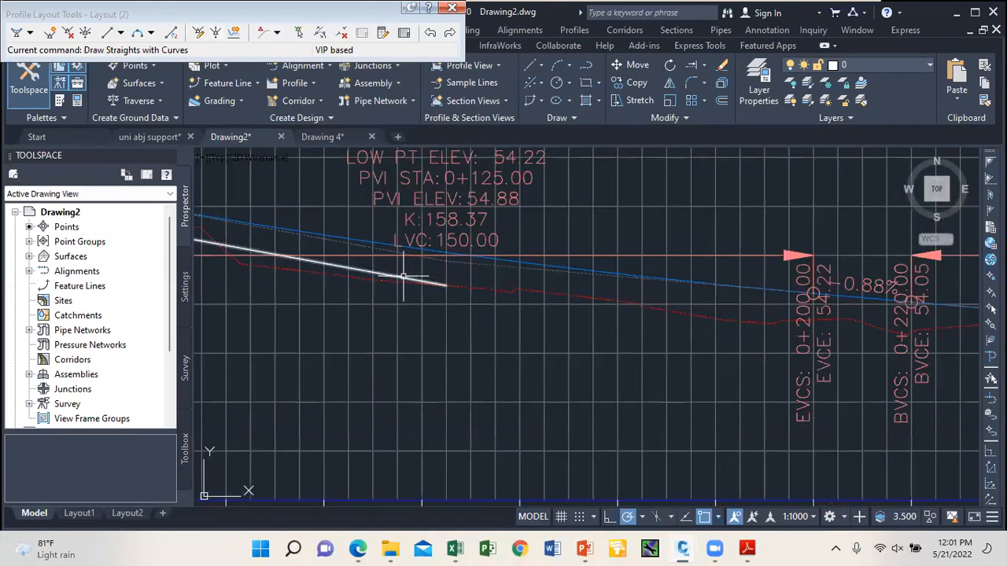
{"action": "scroll", "coordinate": [415, 279], "scroll_direction": "down", "scroll_amount": 6}
{"action": "scroll", "coordinate": [564, 268], "scroll_direction": "up", "scroll_amount": 6}
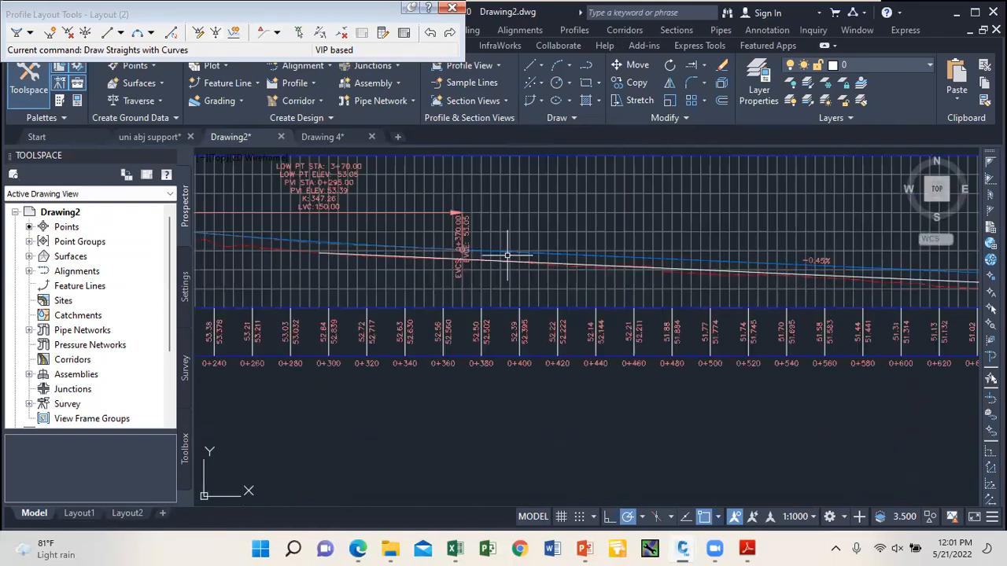
{"action": "scroll", "coordinate": [604, 263], "scroll_direction": "down", "scroll_amount": 5}
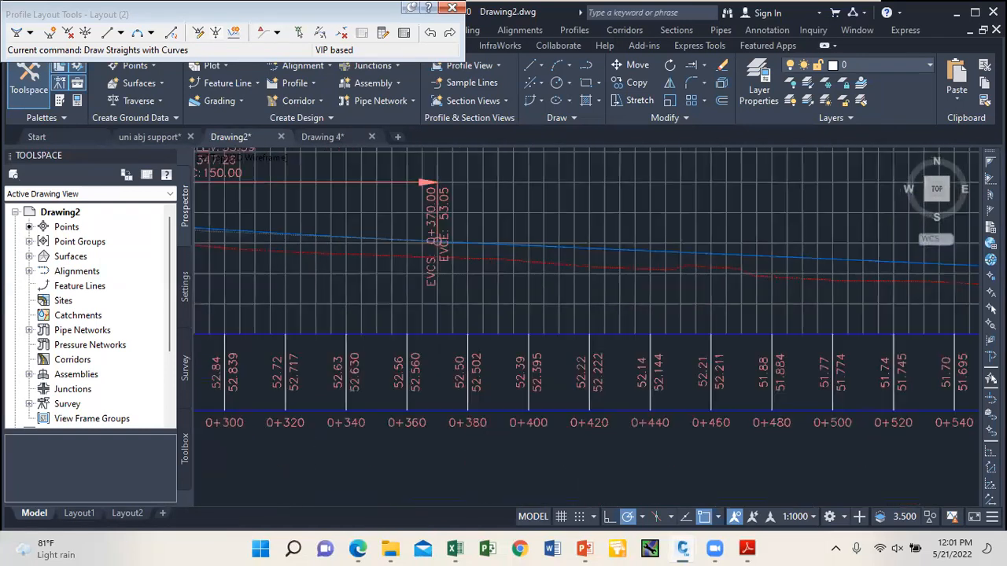
Step: Lower all VIPs of the layout profile by 0.5 m and close the profile layout tools
{"action": "scroll", "coordinate": [588, 265], "scroll_direction": "up", "scroll_amount": 4}
{"action": "left_click", "coordinate": [449, 245]}
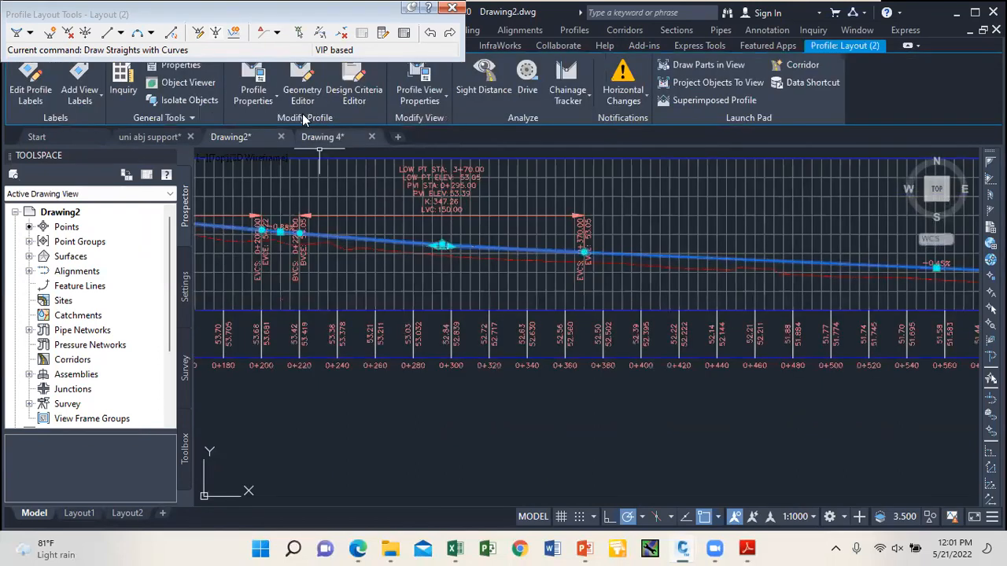
{"action": "left_click", "coordinate": [214, 38]}
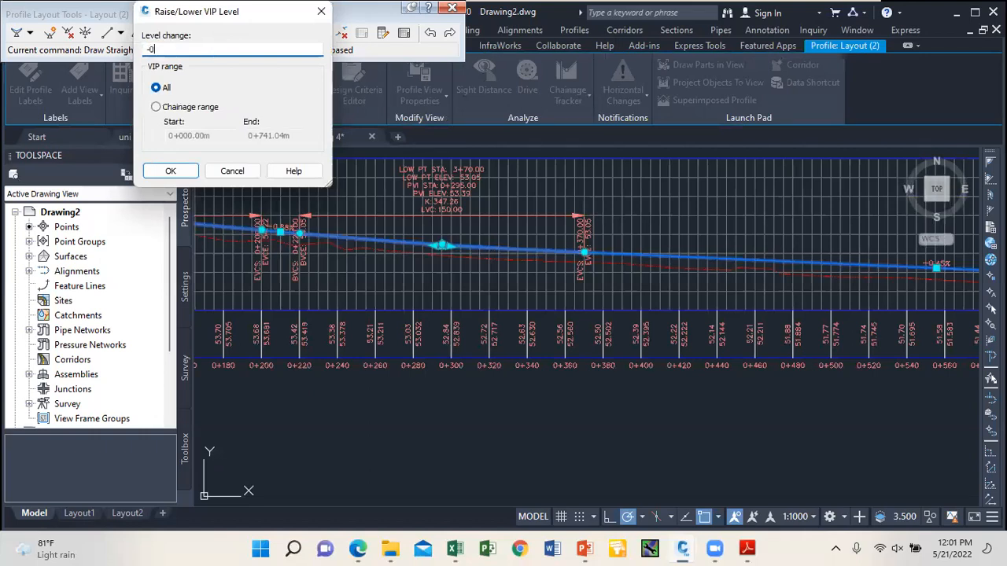
{"action": "left_click", "coordinate": [182, 171]}
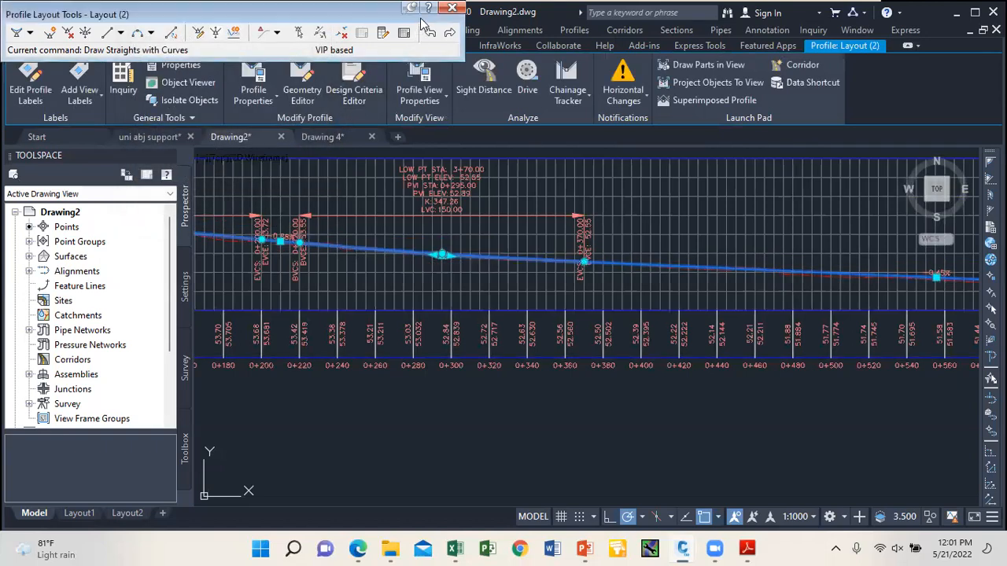
{"action": "left_click", "coordinate": [450, 8]}
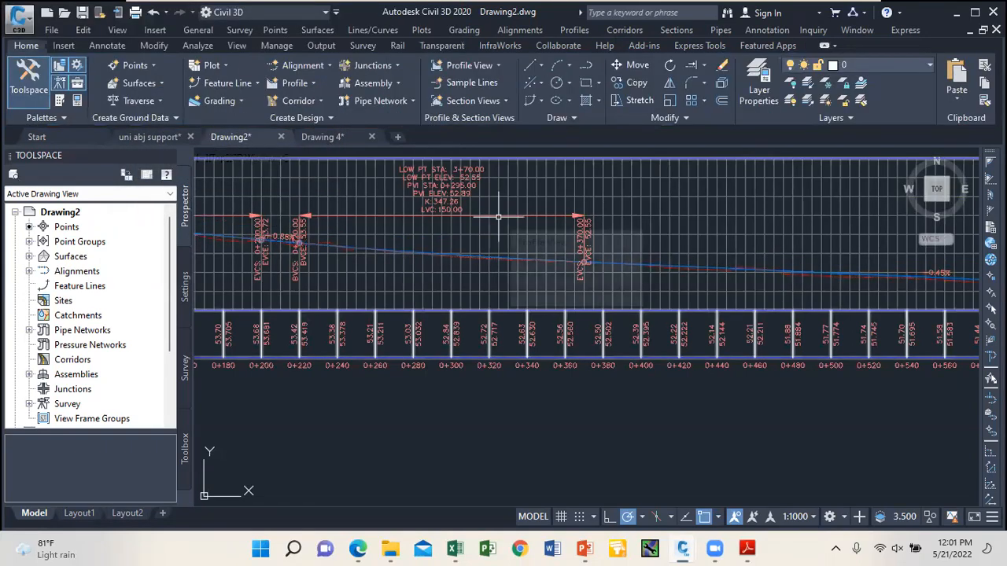
Step: Examine the paired level values in the ROAD 1 profile view's data band from 0+000 to 0+120
{"action": "scroll", "coordinate": [612, 231], "scroll_direction": "down", "scroll_amount": 3}
{"action": "scroll", "coordinate": [461, 225], "scroll_direction": "up", "scroll_amount": 3}
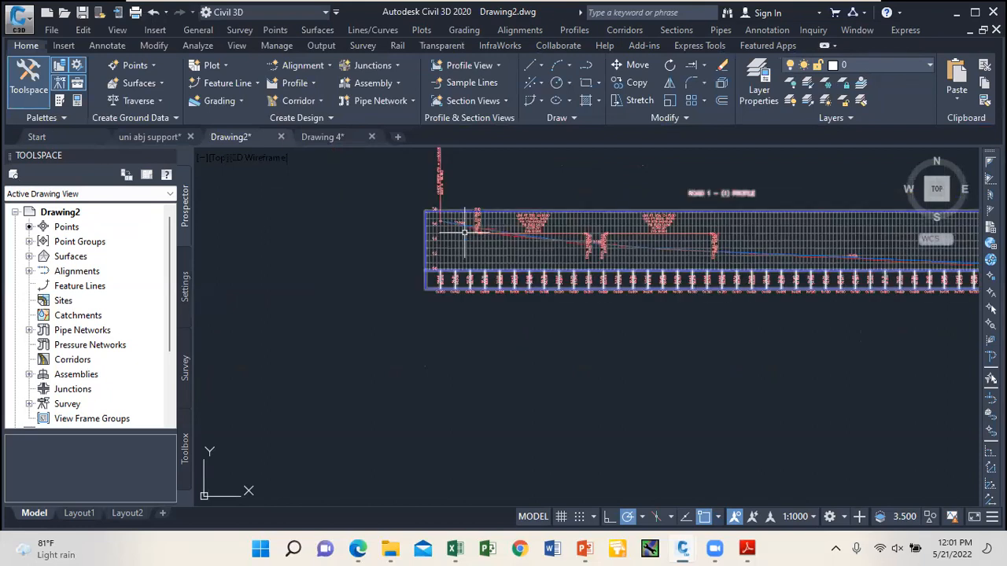
{"action": "scroll", "coordinate": [539, 206], "scroll_direction": "up", "scroll_amount": 4}
{"action": "scroll", "coordinate": [539, 206], "scroll_direction": "down", "scroll_amount": 4}
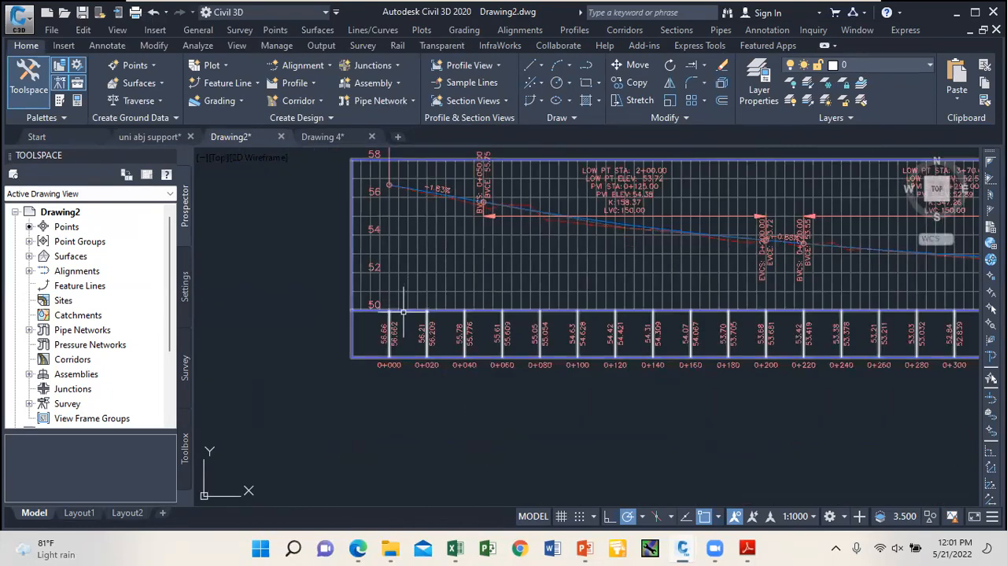
{"action": "scroll", "coordinate": [460, 325], "scroll_direction": "up", "scroll_amount": 4}
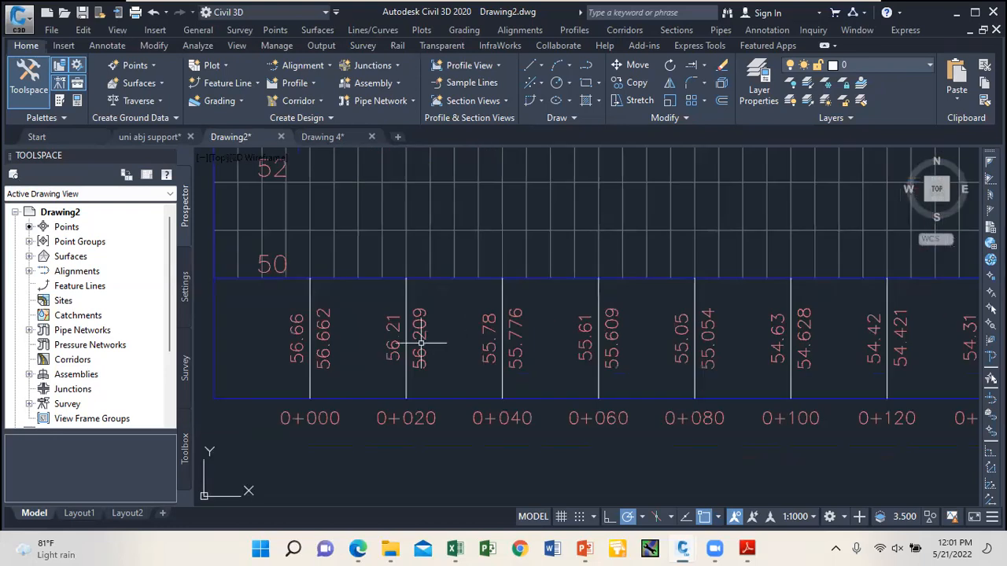
{"action": "scroll", "coordinate": [367, 338], "scroll_direction": "down", "scroll_amount": 3}
{"action": "scroll", "coordinate": [366, 339], "scroll_direction": "up", "scroll_amount": 6}
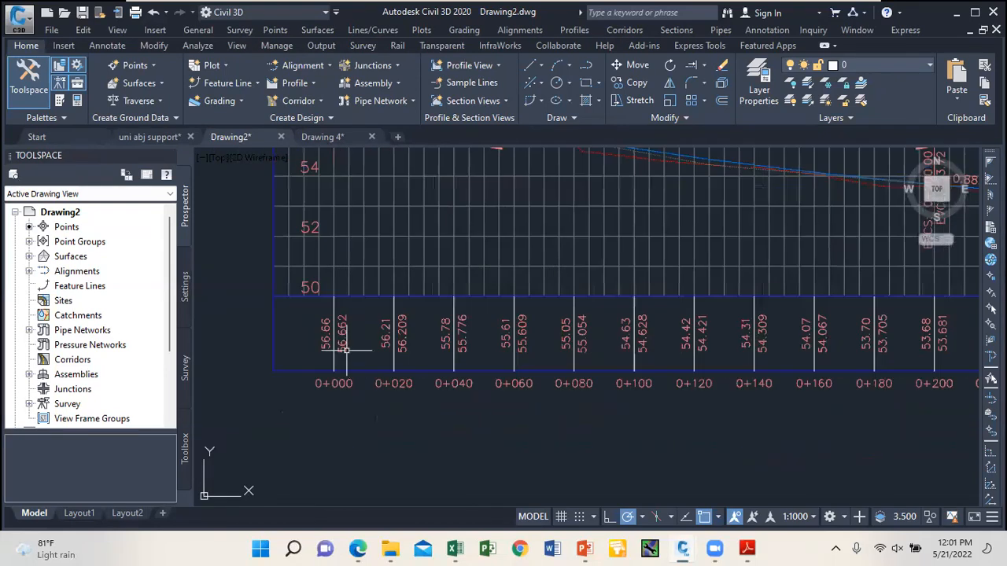
{"action": "scroll", "coordinate": [292, 306], "scroll_direction": "down", "scroll_amount": 2}
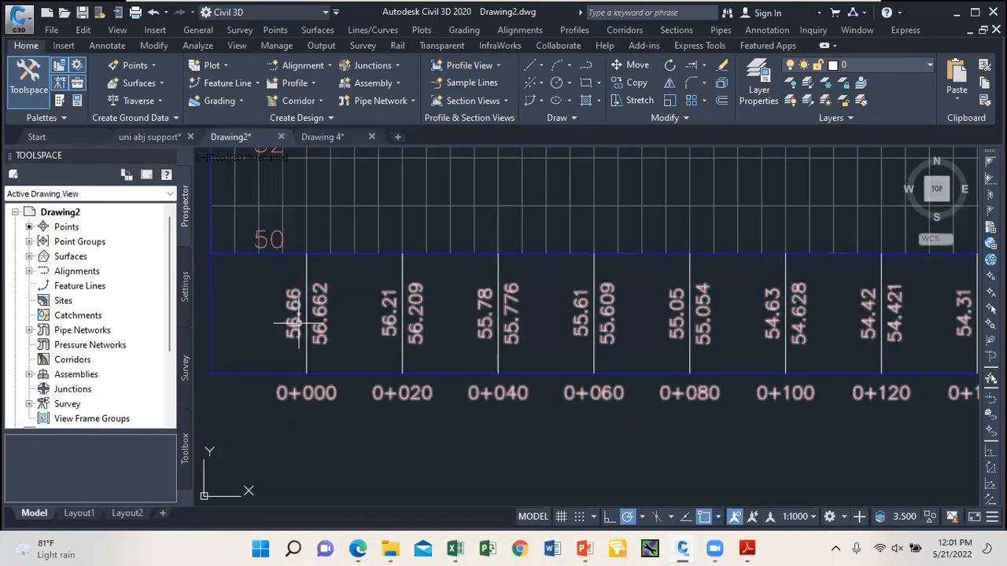
{"action": "scroll", "coordinate": [300, 315], "scroll_direction": "up", "scroll_amount": 2}
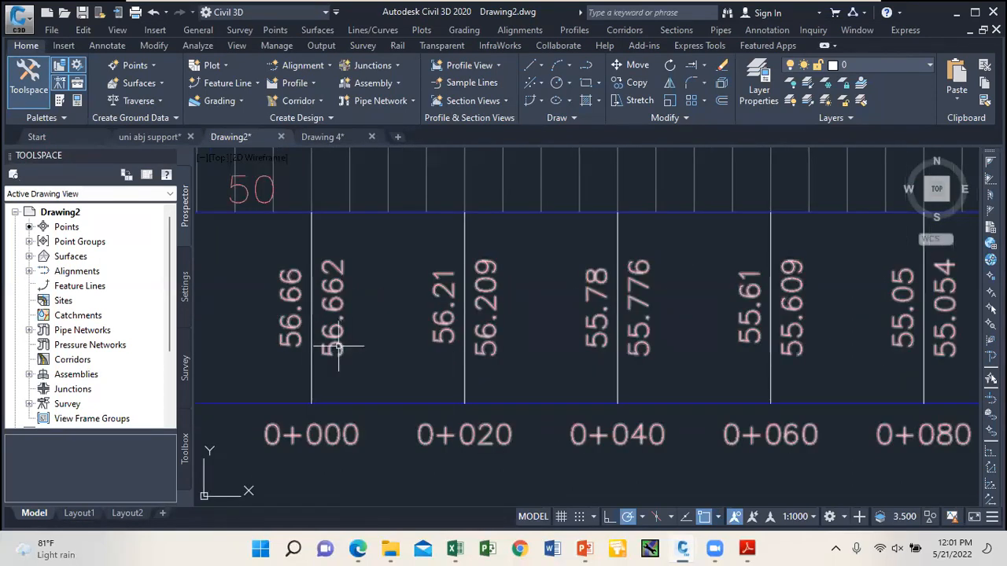
{"action": "scroll", "coordinate": [338, 346], "scroll_direction": "down", "scroll_amount": 1}
{"action": "scroll", "coordinate": [410, 275], "scroll_direction": "up", "scroll_amount": 1}
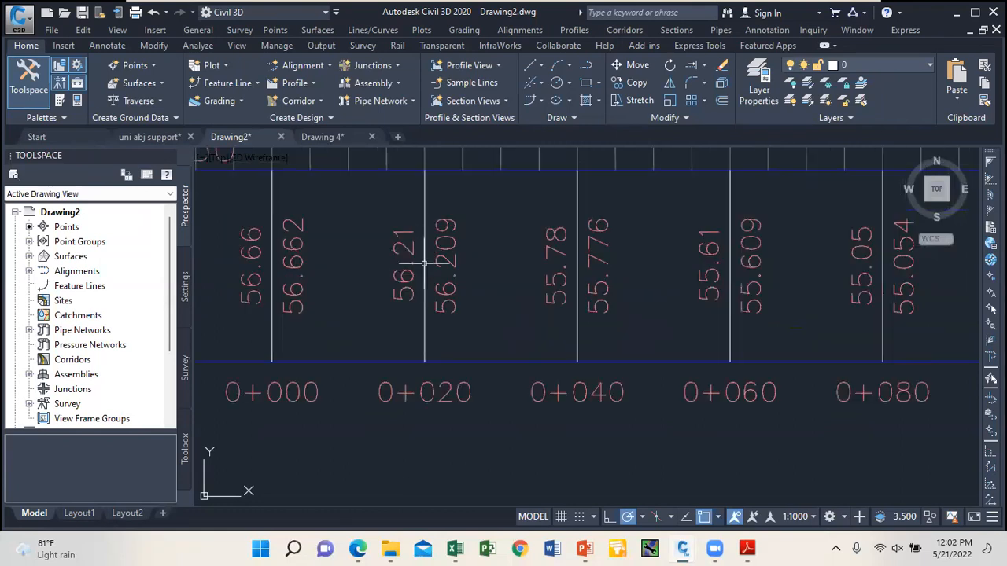
{"action": "scroll", "coordinate": [443, 271], "scroll_direction": "down", "scroll_amount": 1}
{"action": "scroll", "coordinate": [464, 314], "scroll_direction": "down", "scroll_amount": 2}
{"action": "scroll", "coordinate": [452, 323], "scroll_direction": "down", "scroll_amount": 1}
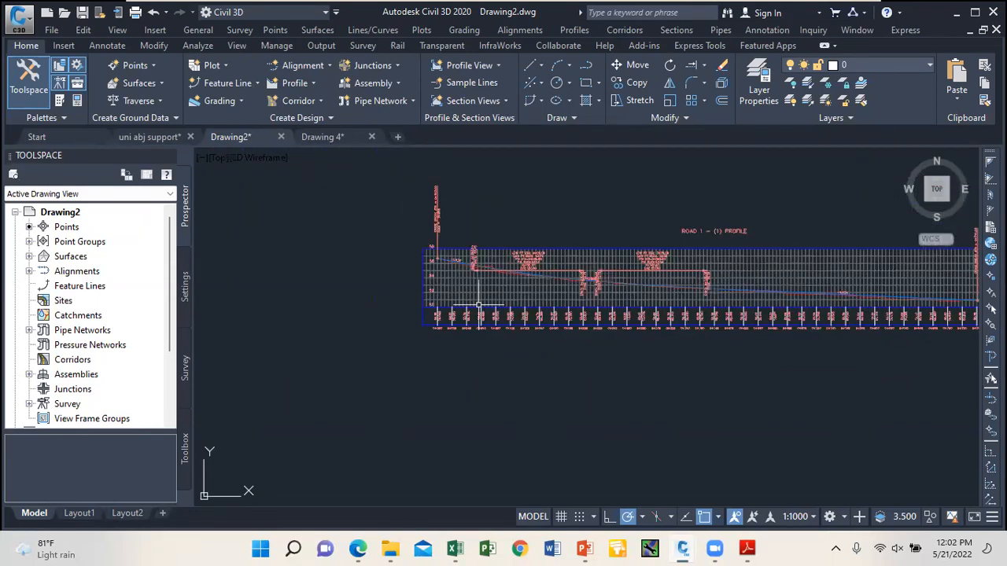
{"action": "scroll", "coordinate": [449, 320], "scroll_direction": "up", "scroll_amount": 2}
{"action": "scroll", "coordinate": [401, 317], "scroll_direction": "up", "scroll_amount": 3}
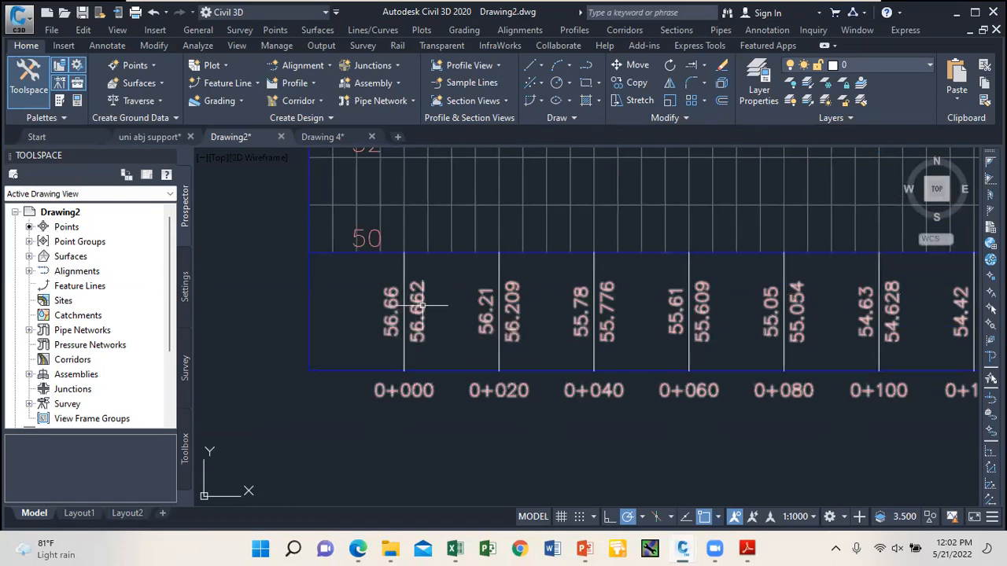
Step: Open the ROAD 1 profile view's properties at its list of data bands
{"action": "left_click", "coordinate": [326, 297]}
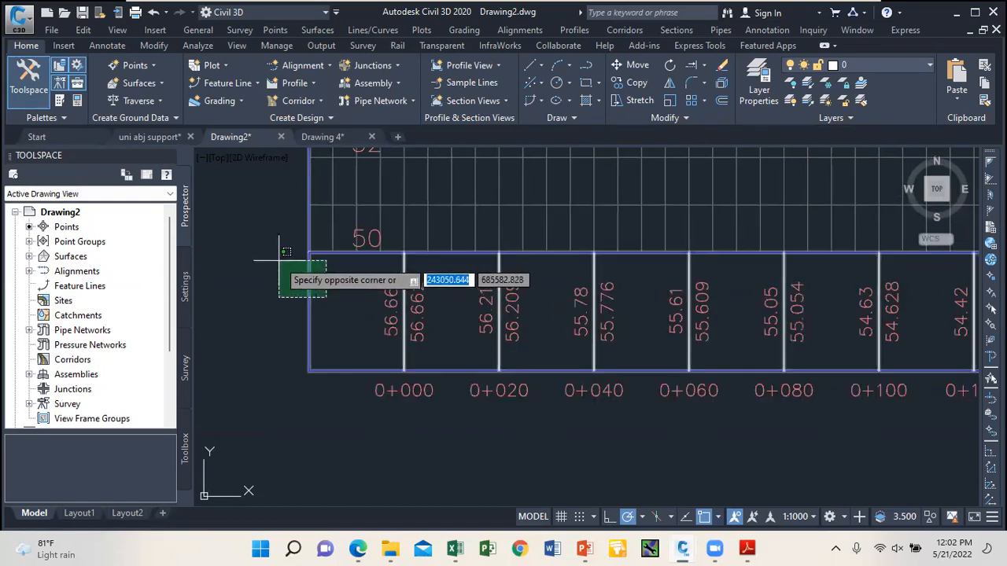
{"action": "left_click", "coordinate": [278, 258]}
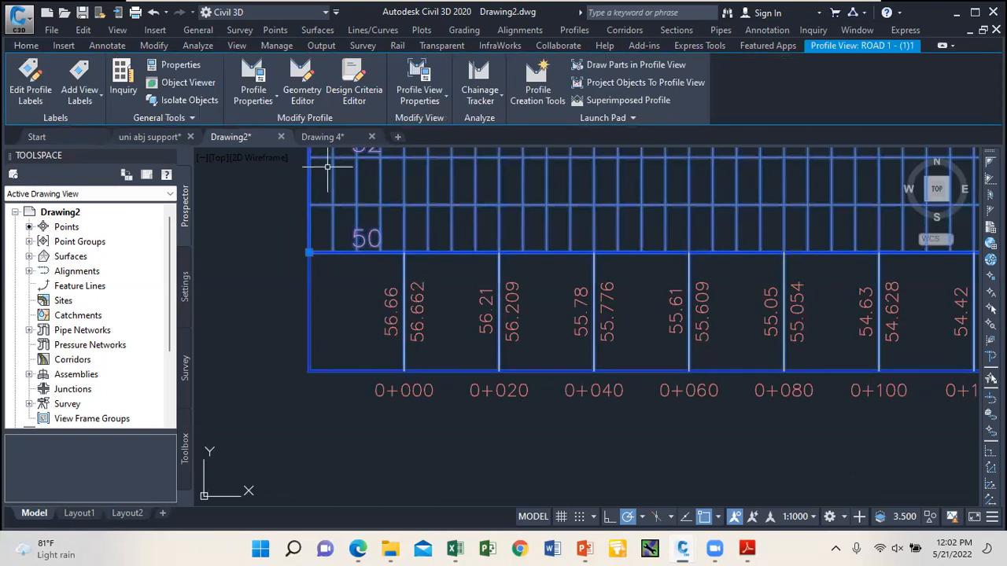
{"action": "left_click", "coordinate": [438, 103]}
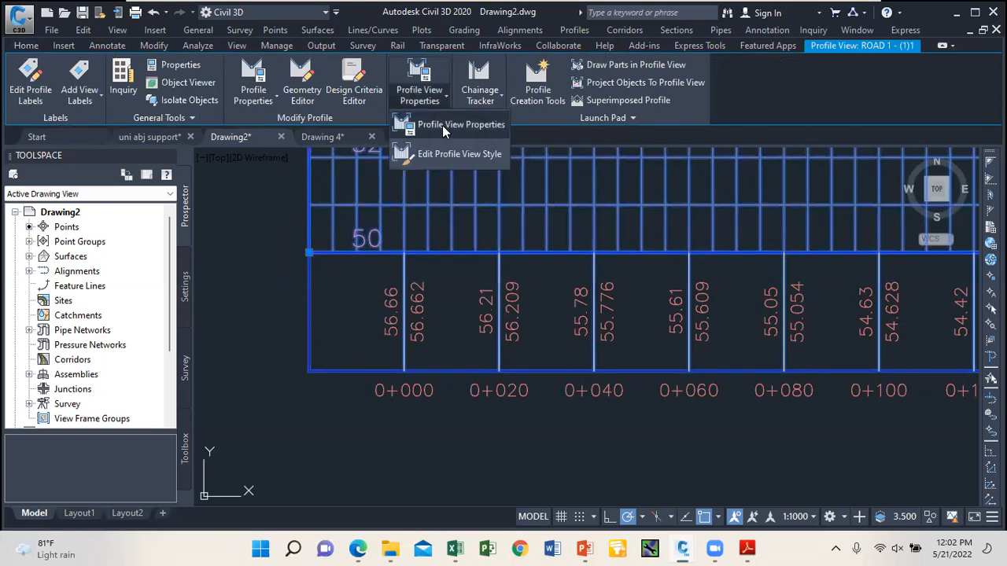
{"action": "left_click", "coordinate": [442, 126]}
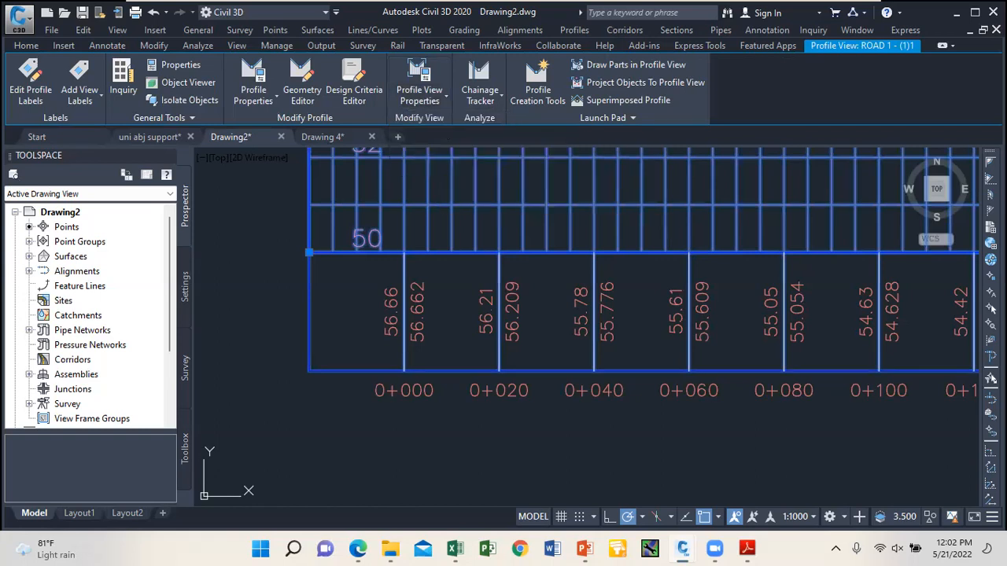
{"action": "scroll", "coordinate": [458, 281], "scroll_direction": "down", "scroll_amount": 4}
{"action": "left_click", "coordinate": [403, 285]}
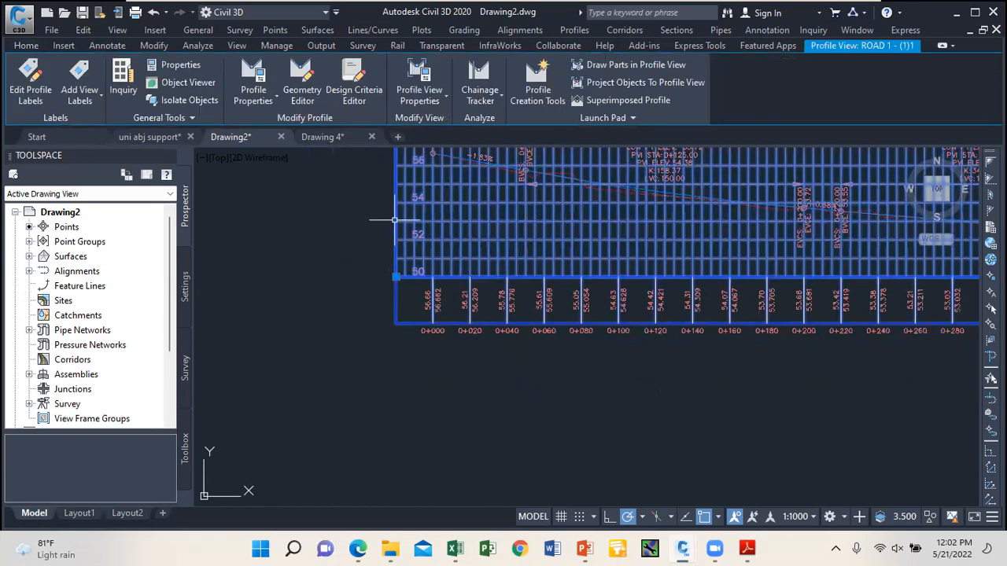
{"action": "left_click", "coordinate": [430, 100]}
{"action": "left_click", "coordinate": [447, 125]}
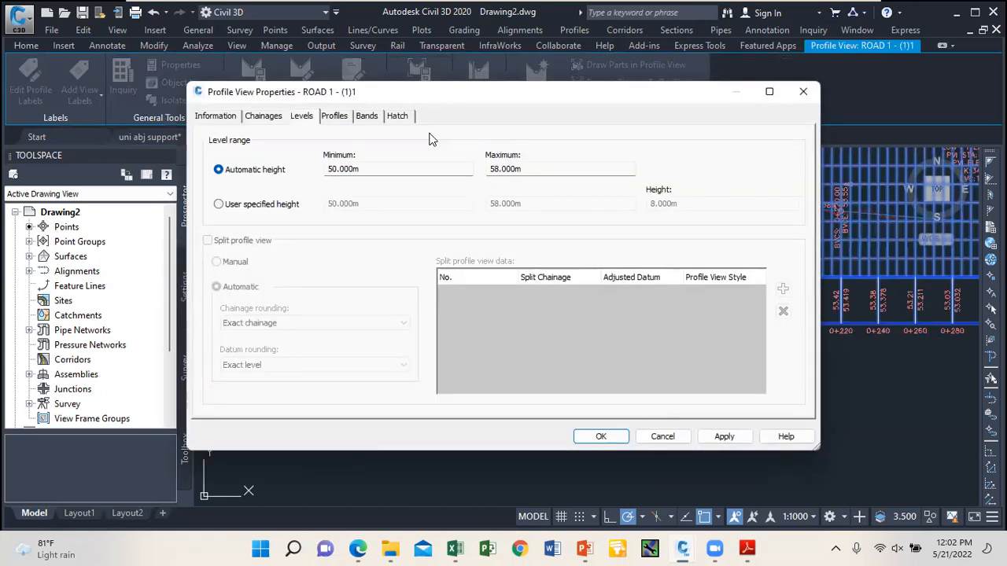
{"action": "left_click", "coordinate": [366, 116]}
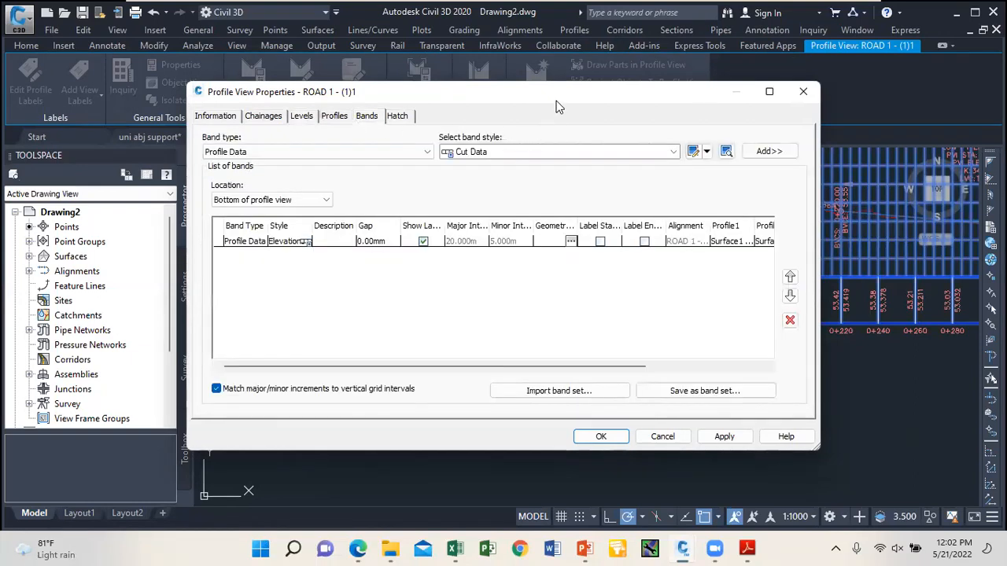
{"action": "left_click_drag", "start_coordinate": [548, 93], "coordinate": [486, 55]}
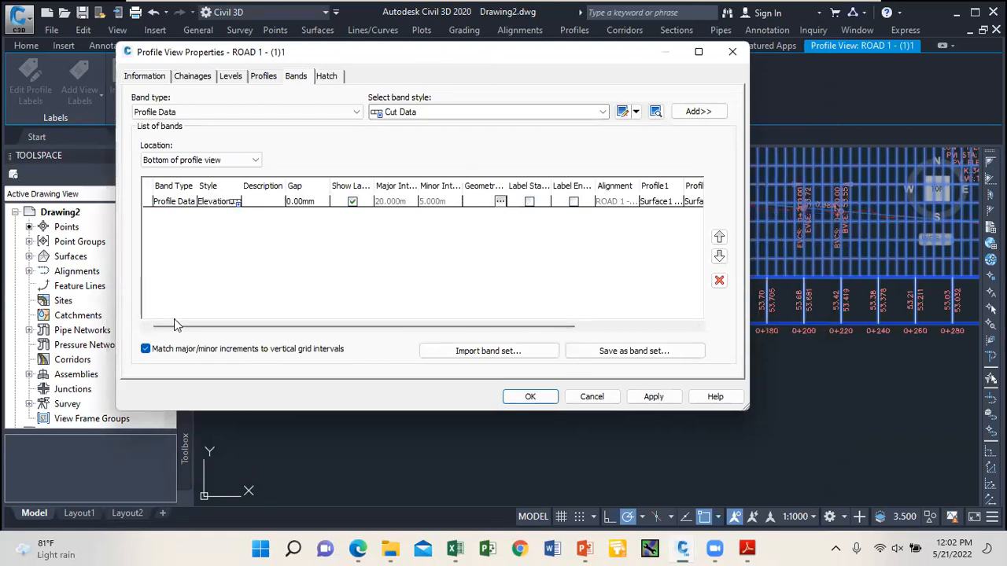
Step: Set Profile1 of the Profile Data band to Layout (2) and apply the change to the profile view
{"action": "left_click_drag", "start_coordinate": [182, 335], "coordinate": [330, 335]}
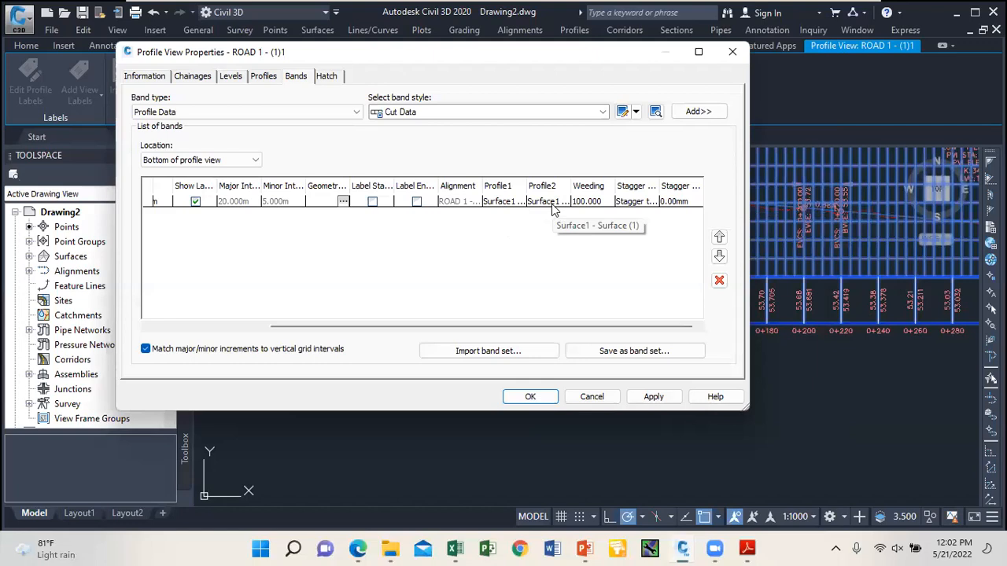
{"action": "left_click", "coordinate": [507, 203]}
{"action": "left_click", "coordinate": [506, 203]}
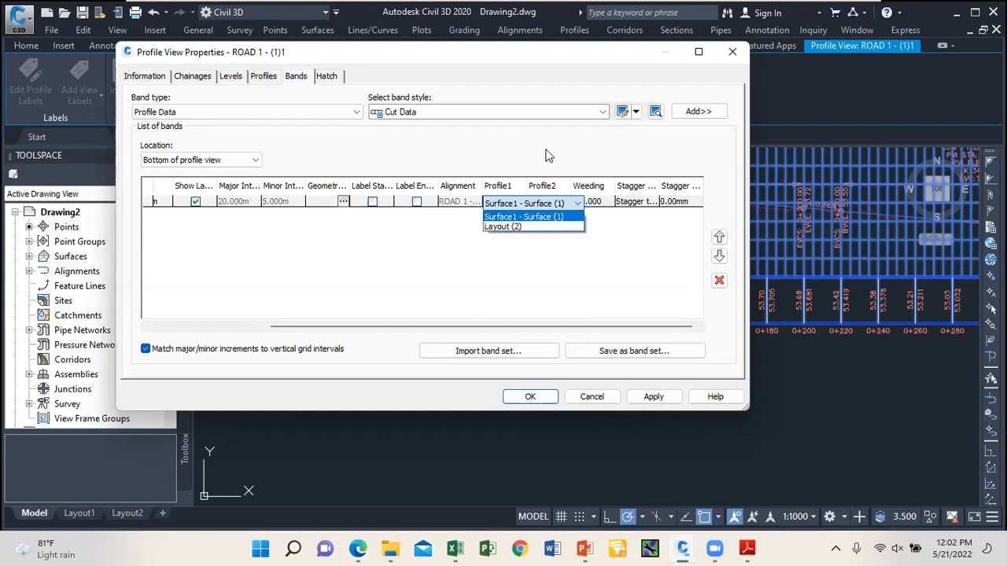
{"action": "left_click", "coordinate": [510, 216]}
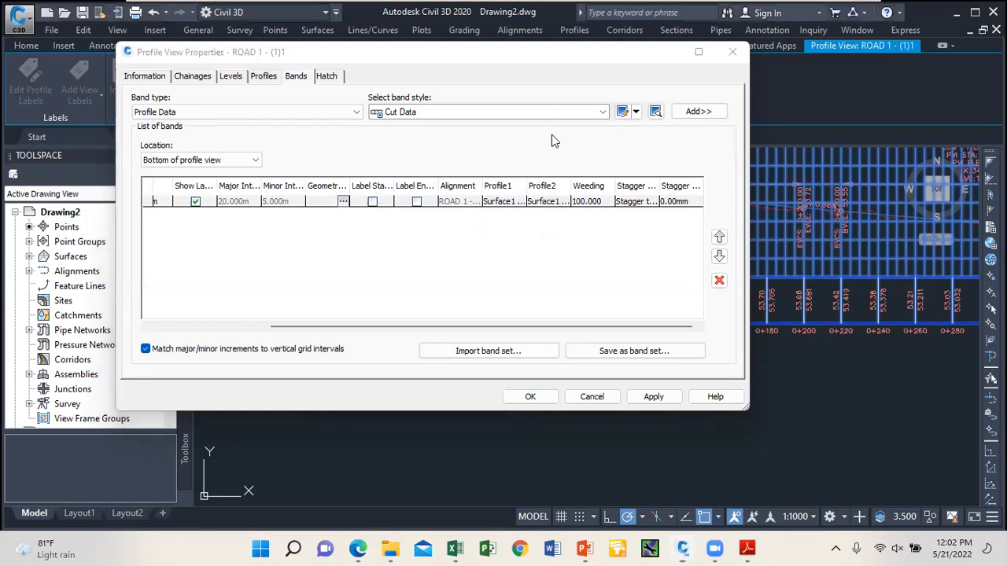
{"action": "left_click", "coordinate": [505, 204]}
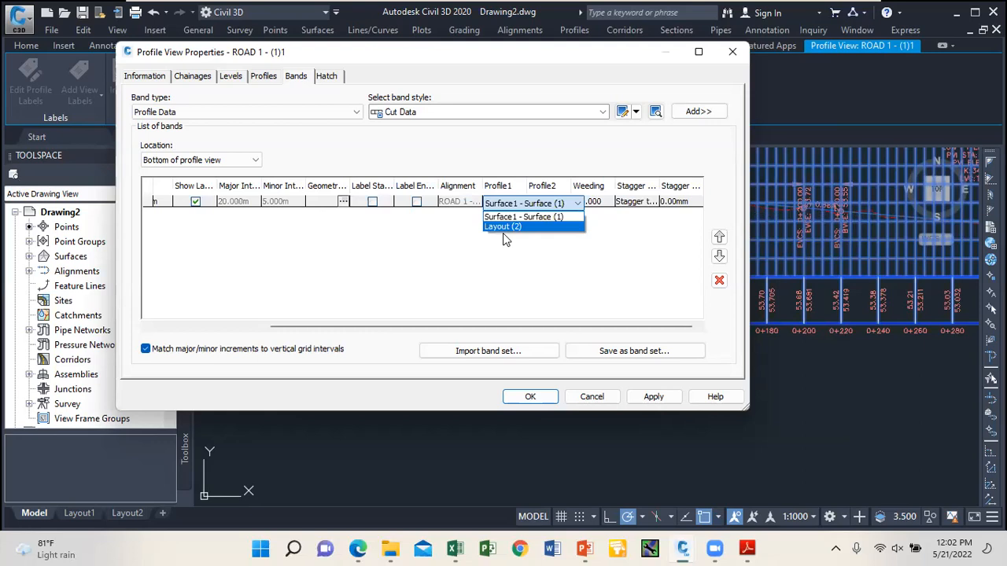
{"action": "left_click", "coordinate": [504, 227]}
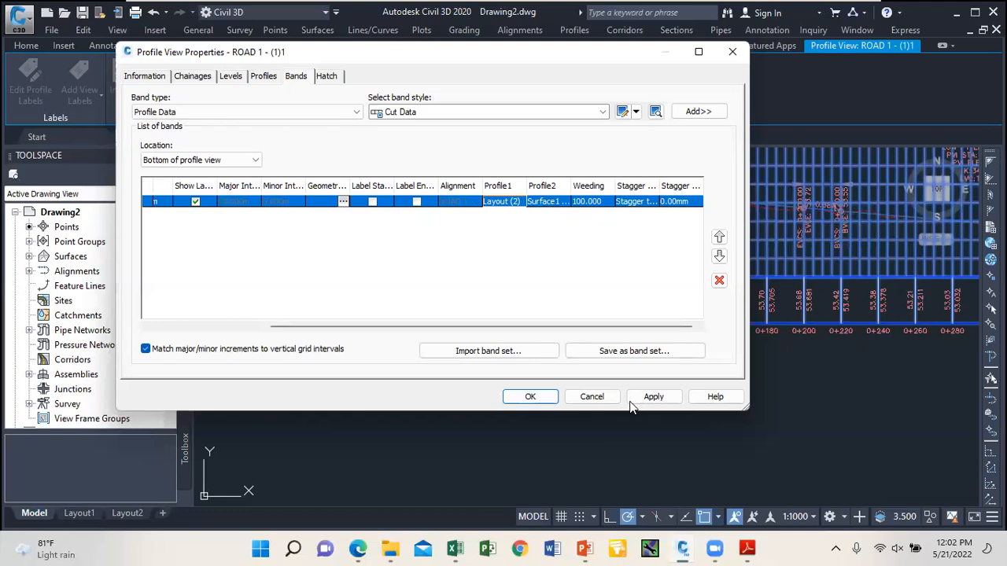
{"action": "left_click", "coordinate": [654, 398]}
{"action": "left_click", "coordinate": [534, 401]}
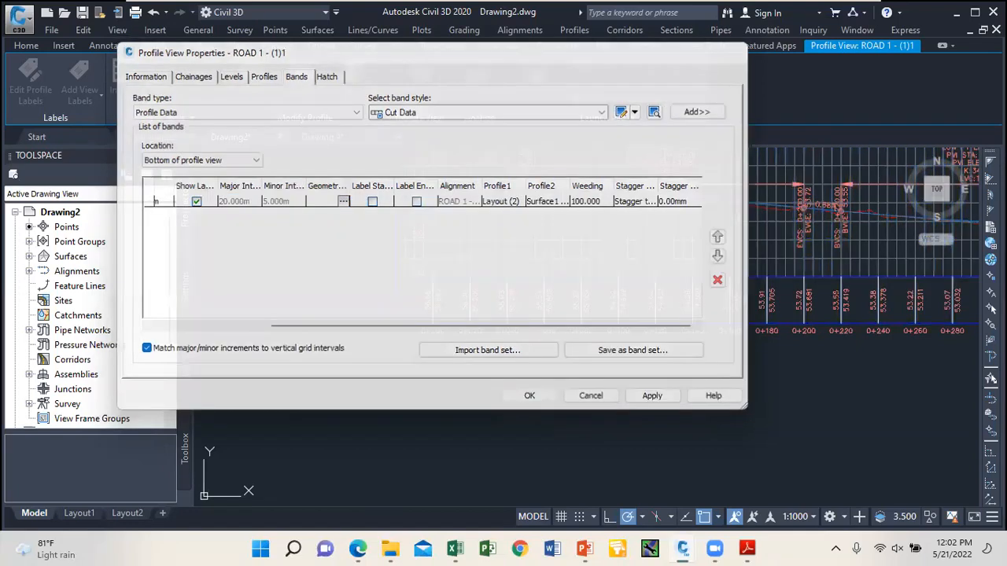
{"action": "key", "text": "Escape"}
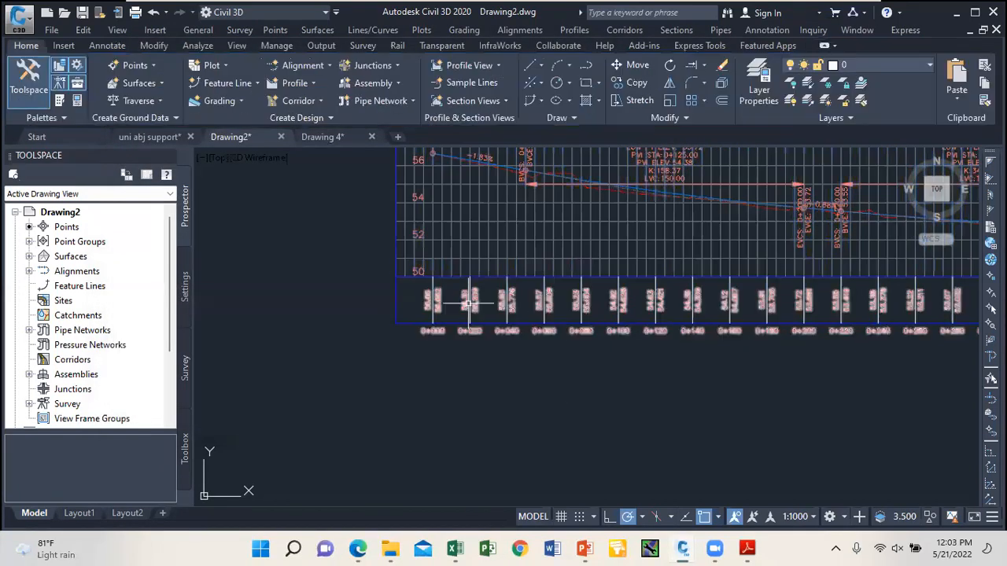
Step: Compare the band's design and existing levels near 0+000 to 0+120 with the layout profile and ground lines above
{"action": "scroll", "coordinate": [470, 307], "scroll_direction": "up", "scroll_amount": 4}
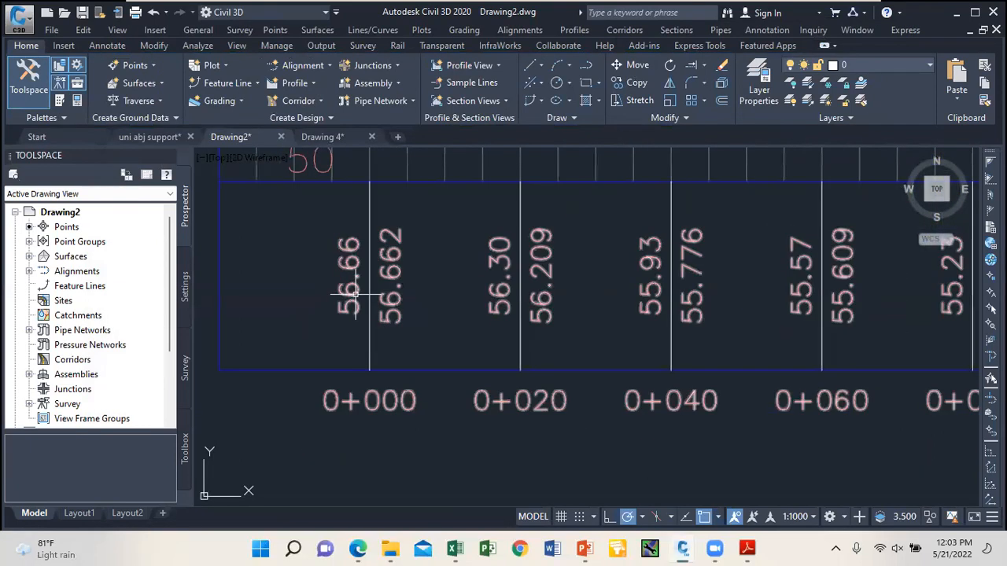
{"action": "scroll", "coordinate": [338, 318], "scroll_direction": "down", "scroll_amount": 2}
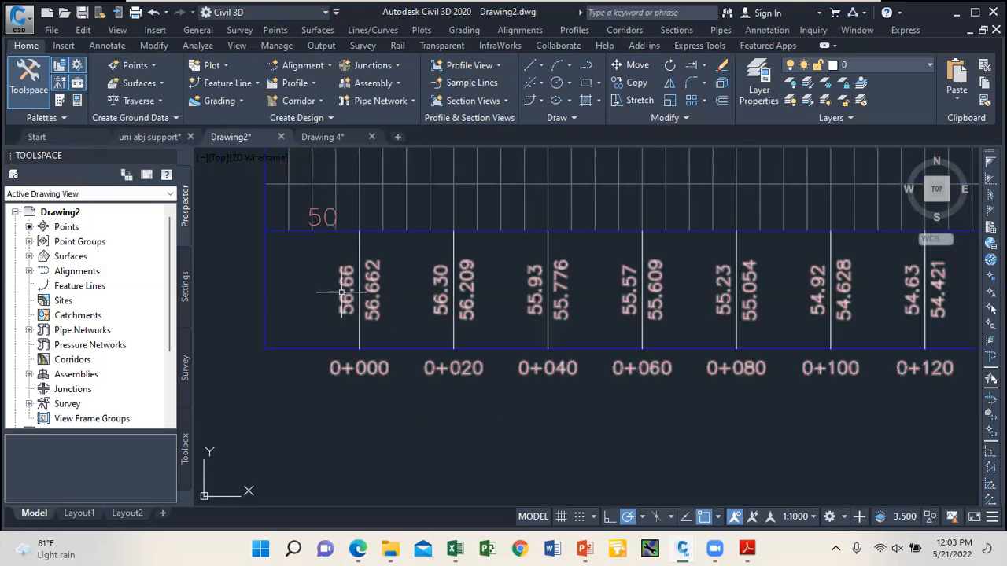
{"action": "scroll", "coordinate": [338, 291], "scroll_direction": "up", "scroll_amount": 2}
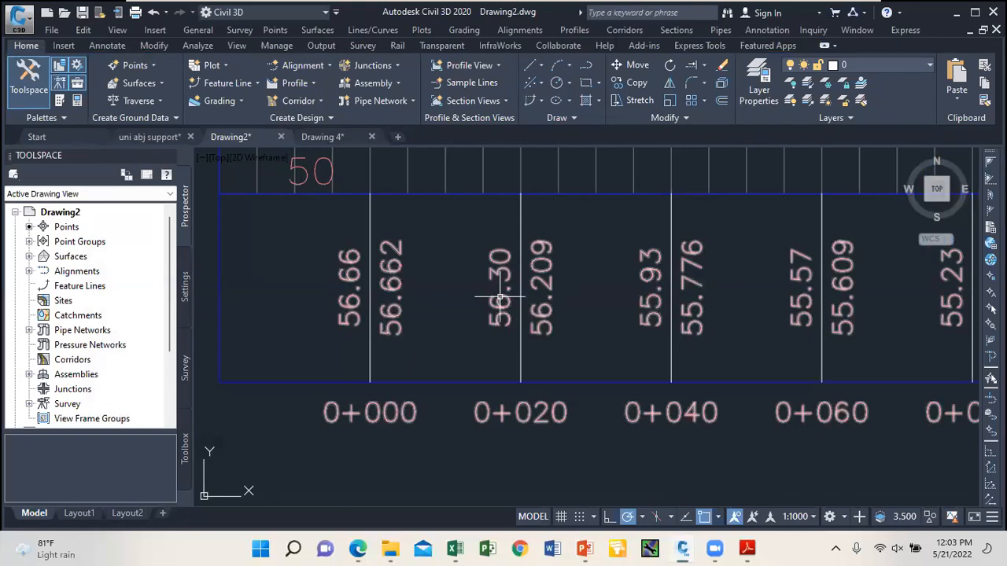
{"action": "scroll", "coordinate": [489, 291], "scroll_direction": "down", "scroll_amount": 1}
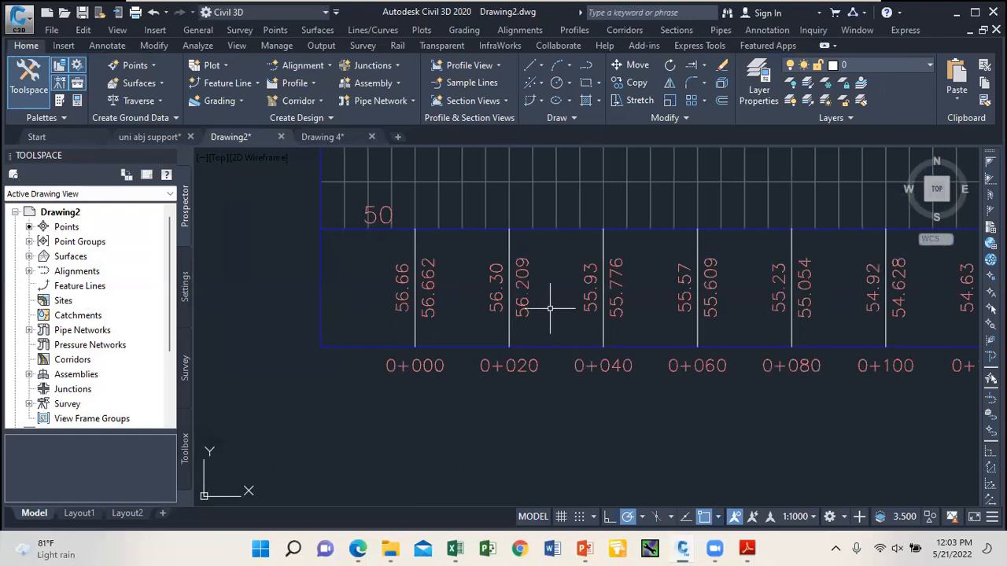
{"action": "scroll", "coordinate": [550, 307], "scroll_direction": "down", "scroll_amount": 7}
{"action": "scroll", "coordinate": [528, 276], "scroll_direction": "up", "scroll_amount": 8}
{"action": "scroll", "coordinate": [511, 280], "scroll_direction": "down", "scroll_amount": 5}
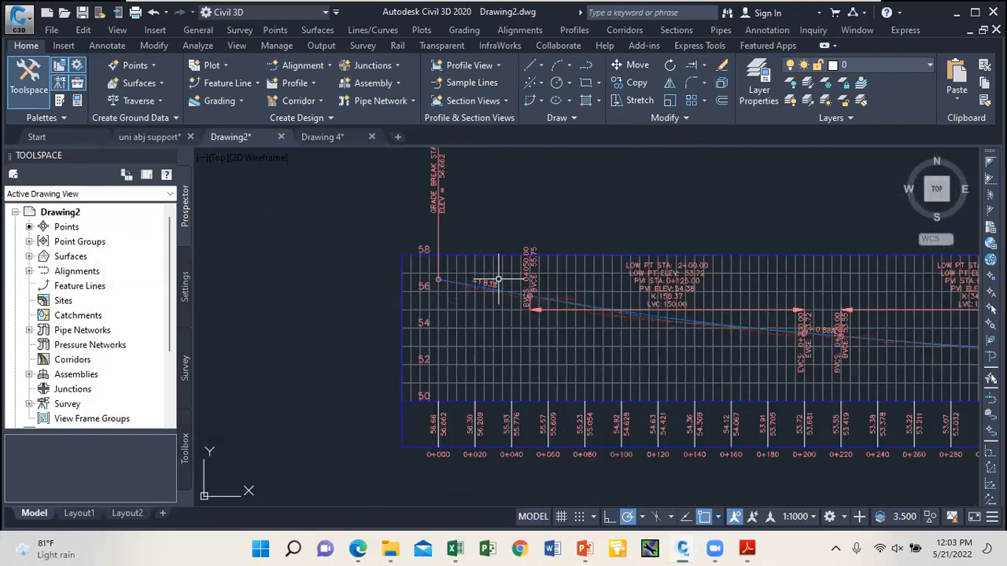
{"action": "scroll", "coordinate": [511, 417], "scroll_direction": "up", "scroll_amount": 7}
{"action": "scroll", "coordinate": [502, 344], "scroll_direction": "down", "scroll_amount": 6}
{"action": "scroll", "coordinate": [487, 362], "scroll_direction": "up", "scroll_amount": 2}
{"action": "scroll", "coordinate": [472, 315], "scroll_direction": "down", "scroll_amount": 2}
{"action": "scroll", "coordinate": [476, 236], "scroll_direction": "up", "scroll_amount": 4}
{"action": "scroll", "coordinate": [479, 377], "scroll_direction": "down", "scroll_amount": 5}
{"action": "scroll", "coordinate": [486, 447], "scroll_direction": "up", "scroll_amount": 1}
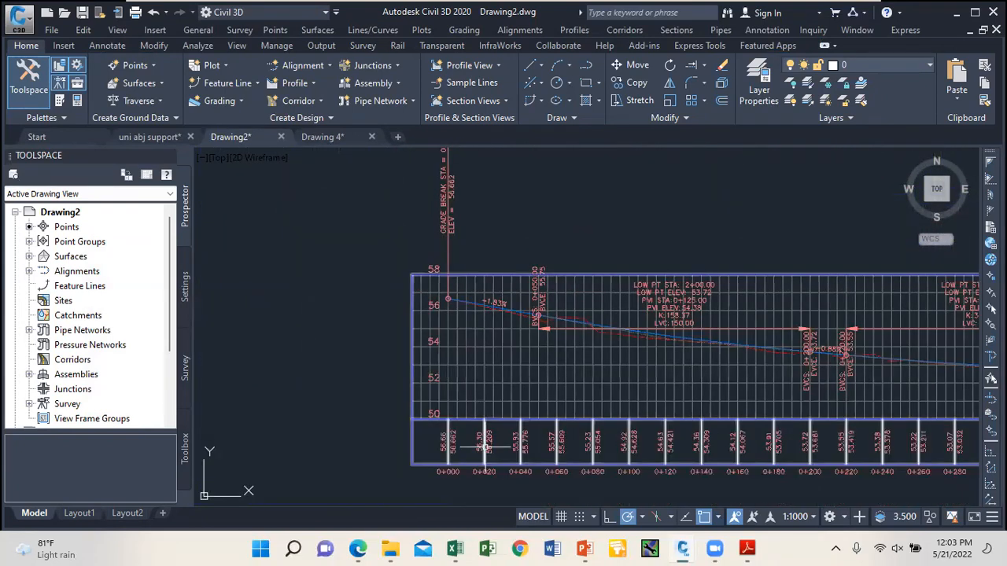
{"action": "scroll", "coordinate": [486, 447], "scroll_direction": "up", "scroll_amount": 4}
{"action": "scroll", "coordinate": [479, 338], "scroll_direction": "down", "scroll_amount": 5}
{"action": "scroll", "coordinate": [455, 383], "scroll_direction": "up", "scroll_amount": 4}
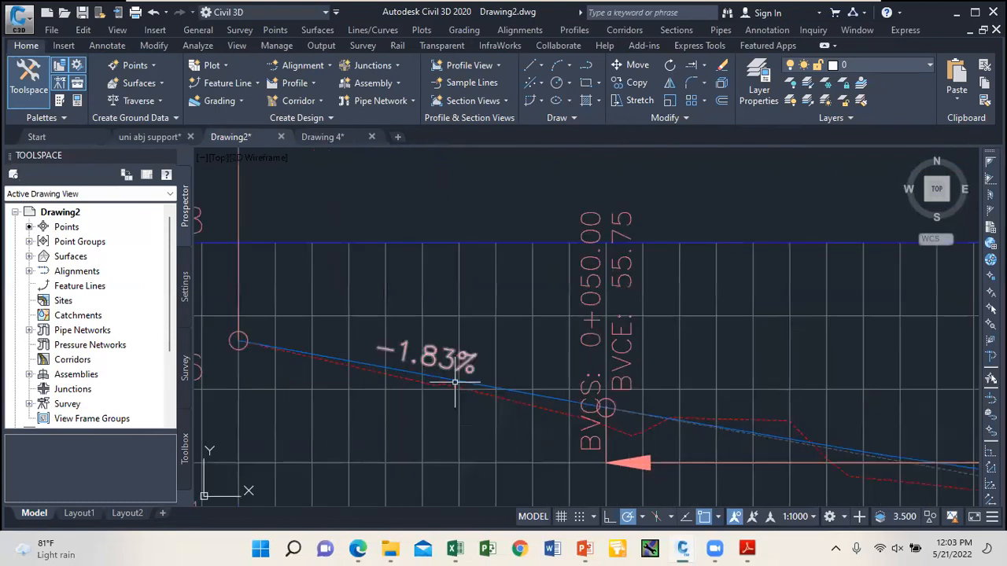
Step: Compare the design and existing levels in the band at 0+060 with the layout profile and ground lines above
{"action": "scroll", "coordinate": [454, 383], "scroll_direction": "up", "scroll_amount": 2}
{"action": "scroll", "coordinate": [443, 380], "scroll_direction": "down", "scroll_amount": 6}
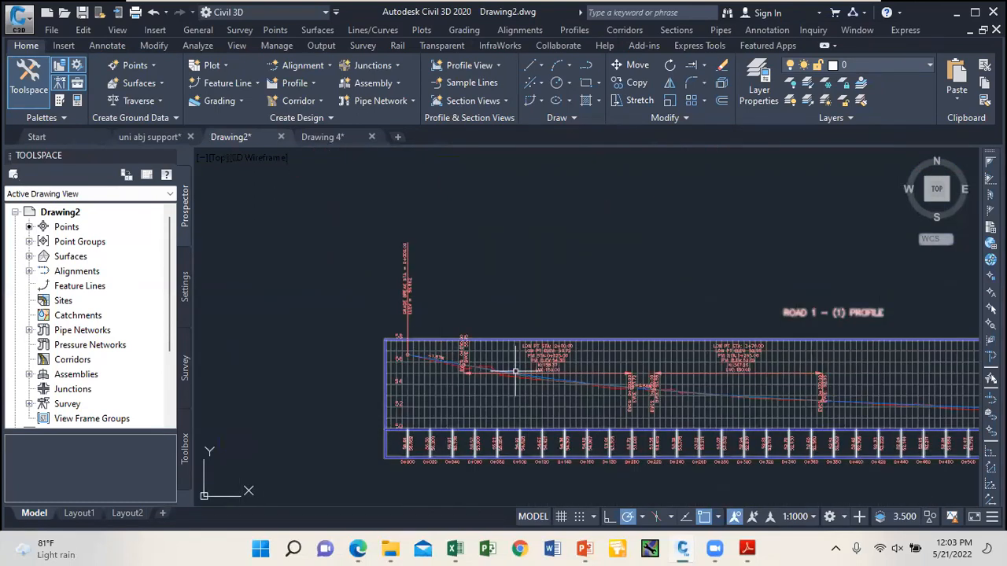
{"action": "scroll", "coordinate": [359, 333], "scroll_direction": "up", "scroll_amount": 1}
{"action": "scroll", "coordinate": [461, 291], "scroll_direction": "up", "scroll_amount": 4}
{"action": "scroll", "coordinate": [461, 292], "scroll_direction": "down", "scroll_amount": 5}
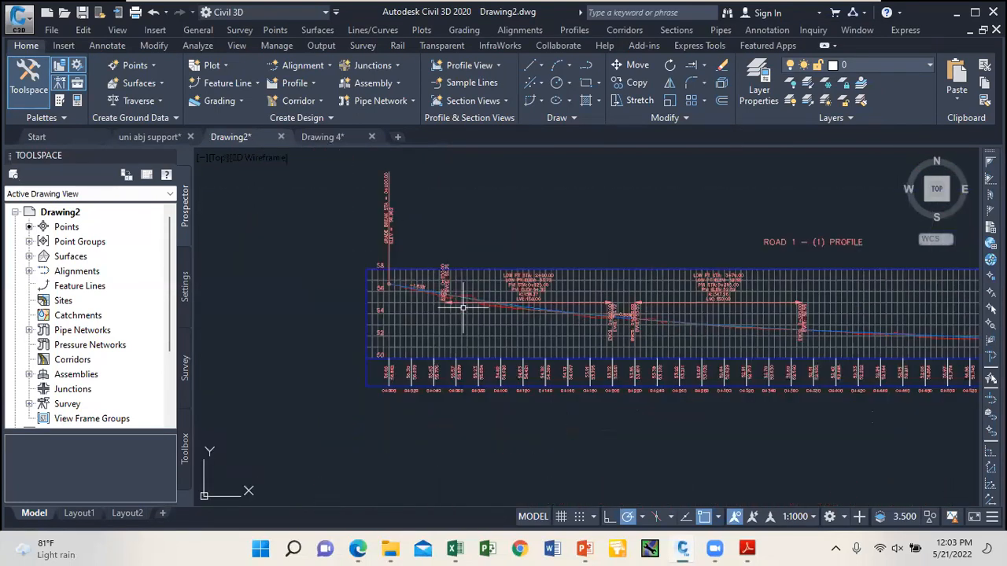
{"action": "scroll", "coordinate": [433, 341], "scroll_direction": "up", "scroll_amount": 5}
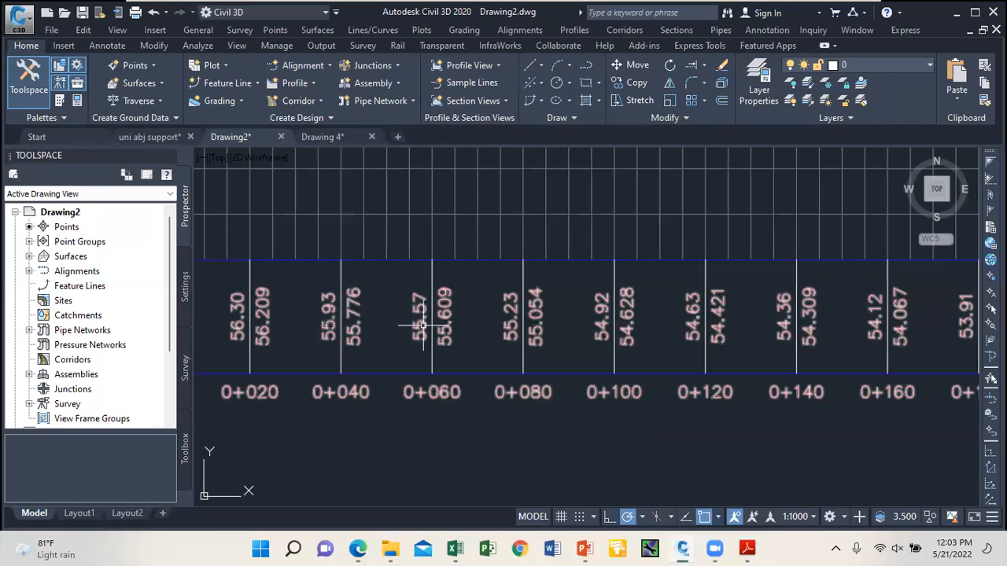
{"action": "scroll", "coordinate": [446, 323], "scroll_direction": "up", "scroll_amount": 2}
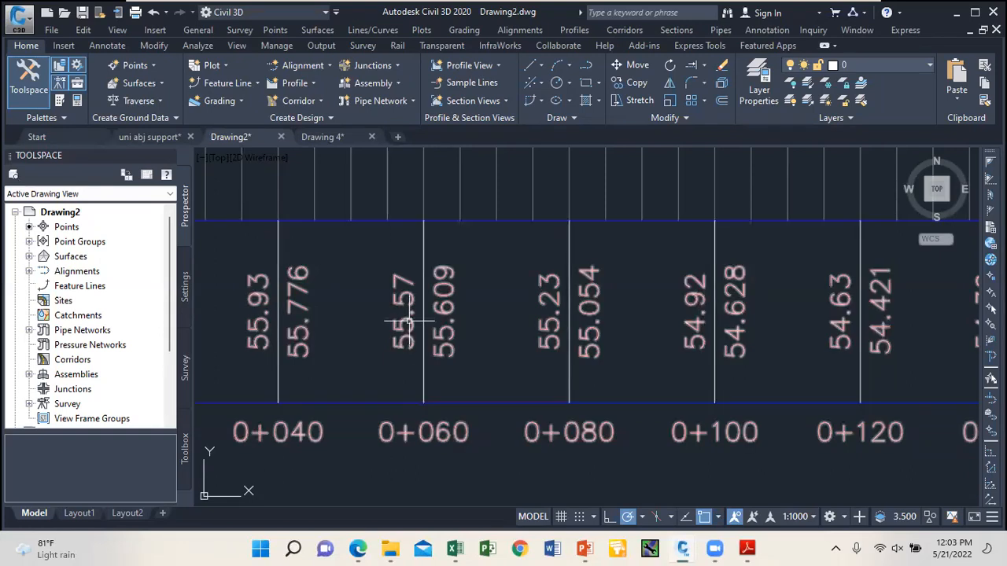
{"action": "scroll", "coordinate": [437, 364], "scroll_direction": "down", "scroll_amount": 5}
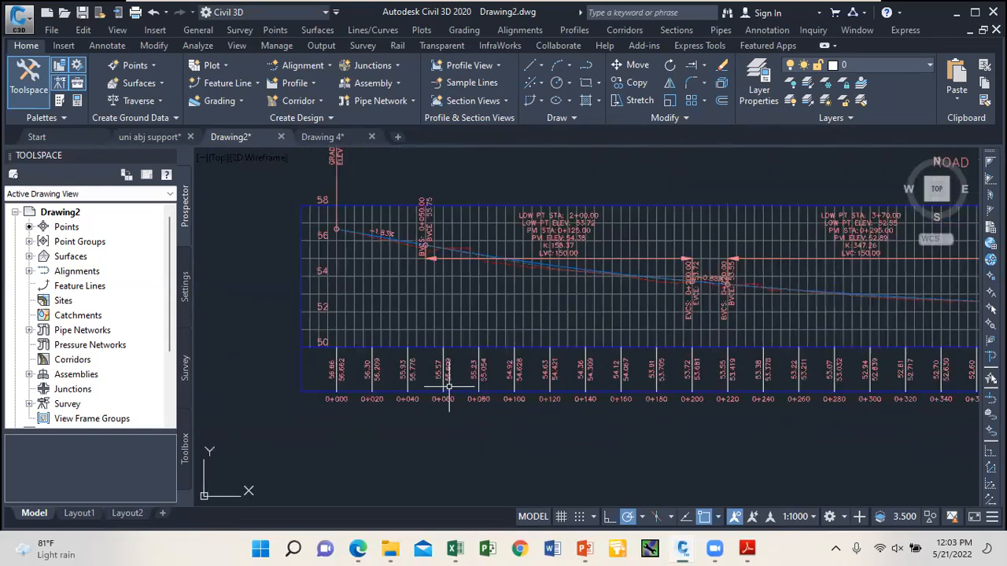
{"action": "scroll", "coordinate": [449, 337], "scroll_direction": "up", "scroll_amount": 2}
{"action": "scroll", "coordinate": [390, 173], "scroll_direction": "up", "scroll_amount": 3}
{"action": "scroll", "coordinate": [436, 178], "scroll_direction": "up", "scroll_amount": 2}
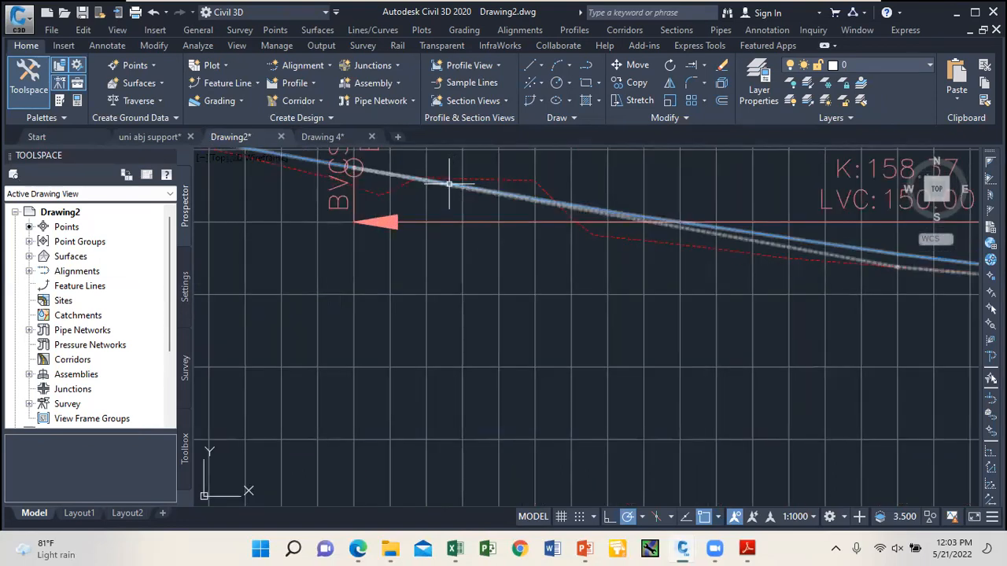
{"action": "scroll", "coordinate": [472, 182], "scroll_direction": "down", "scroll_amount": 2}
Step: Check the band's two levels at 0+080 against the layout and ground lines above that chainage
{"action": "scroll", "coordinate": [504, 384], "scroll_direction": "up", "scroll_amount": 2}
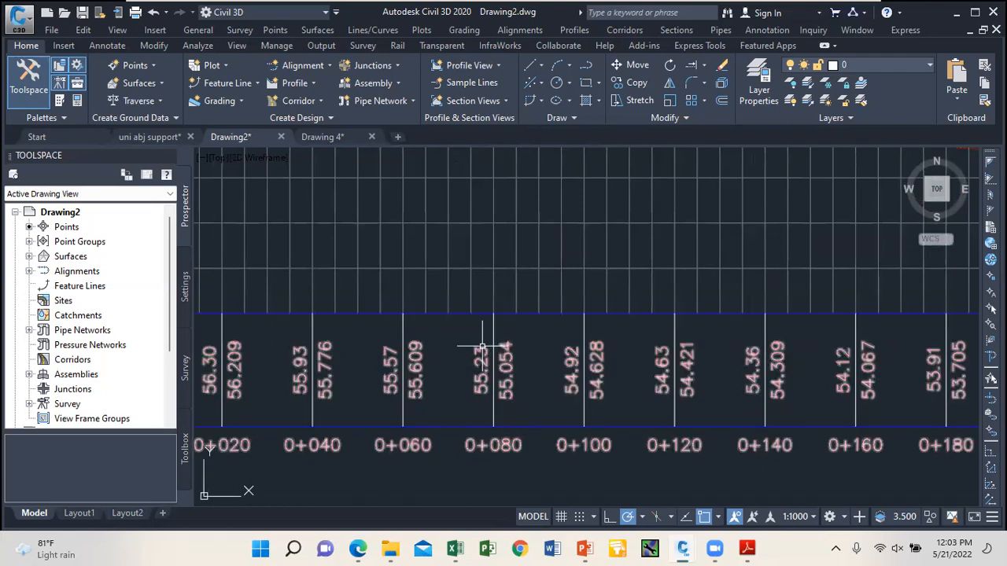
{"action": "scroll", "coordinate": [493, 409], "scroll_direction": "down", "scroll_amount": 2}
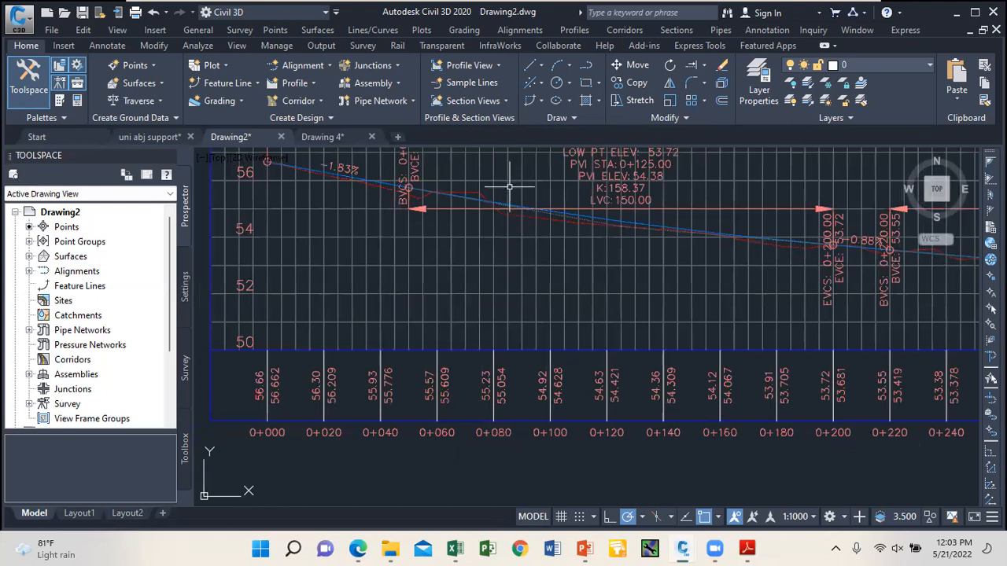
{"action": "scroll", "coordinate": [503, 207], "scroll_direction": "up", "scroll_amount": 2}
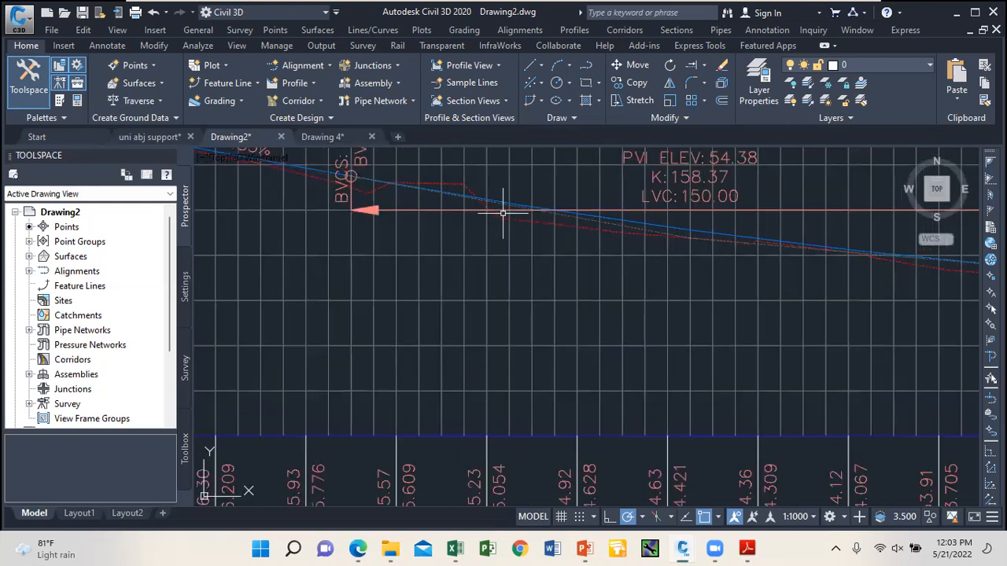
{"action": "scroll", "coordinate": [503, 212], "scroll_direction": "down", "scroll_amount": 4}
{"action": "scroll", "coordinate": [495, 320], "scroll_direction": "down", "scroll_amount": 2}
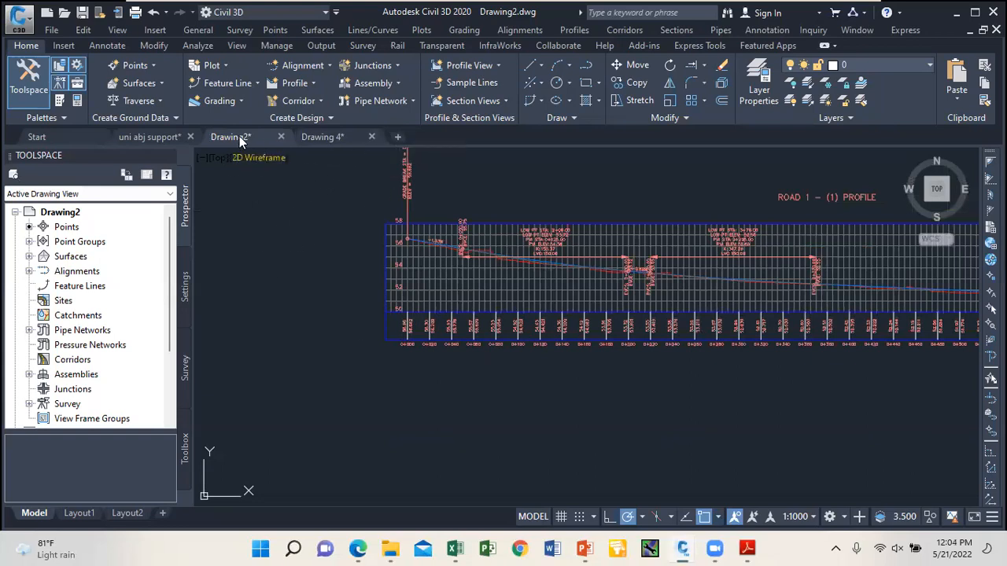
Step: Minimize the open program and folder windows to show the desktop
{"action": "left_click", "coordinate": [956, 13]}
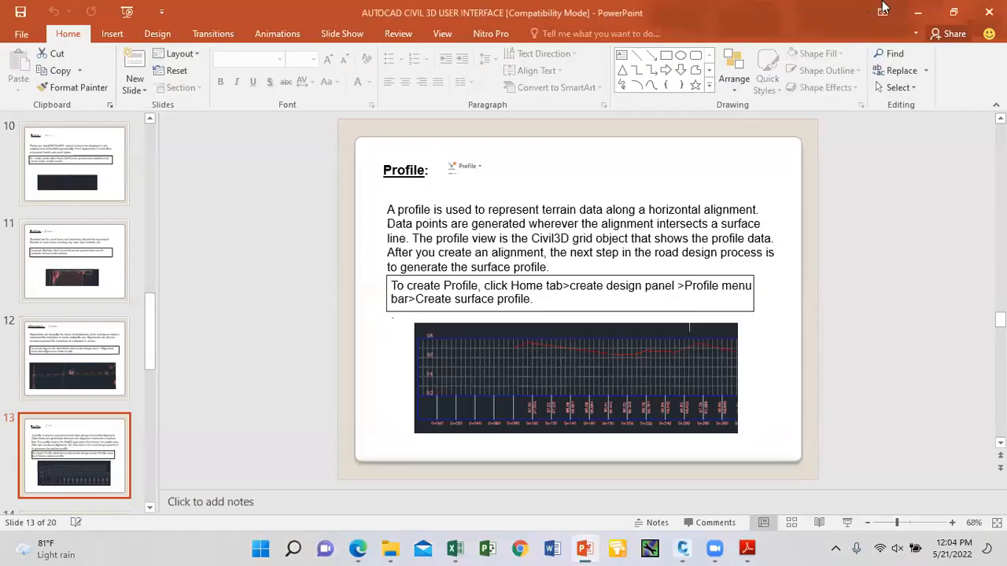
{"action": "left_click", "coordinate": [917, 13]}
{"action": "left_click", "coordinate": [917, 13]}
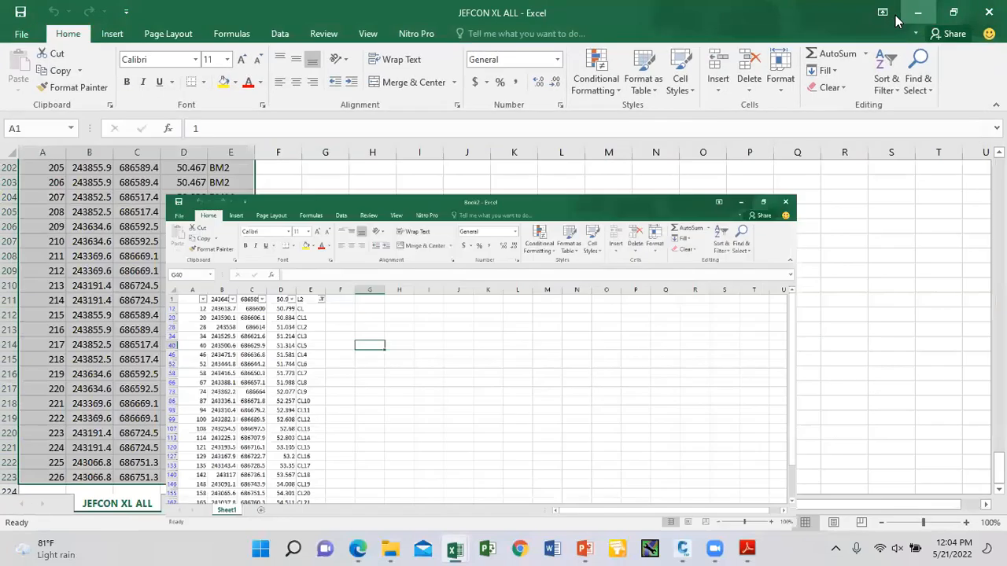
{"action": "left_click", "coordinate": [917, 12]}
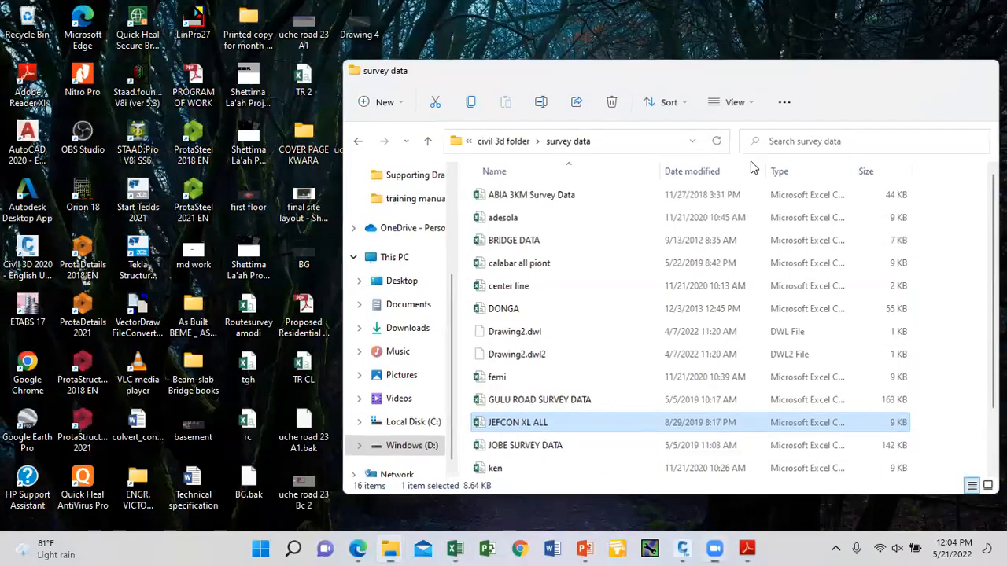
{"action": "left_click", "coordinate": [912, 70]}
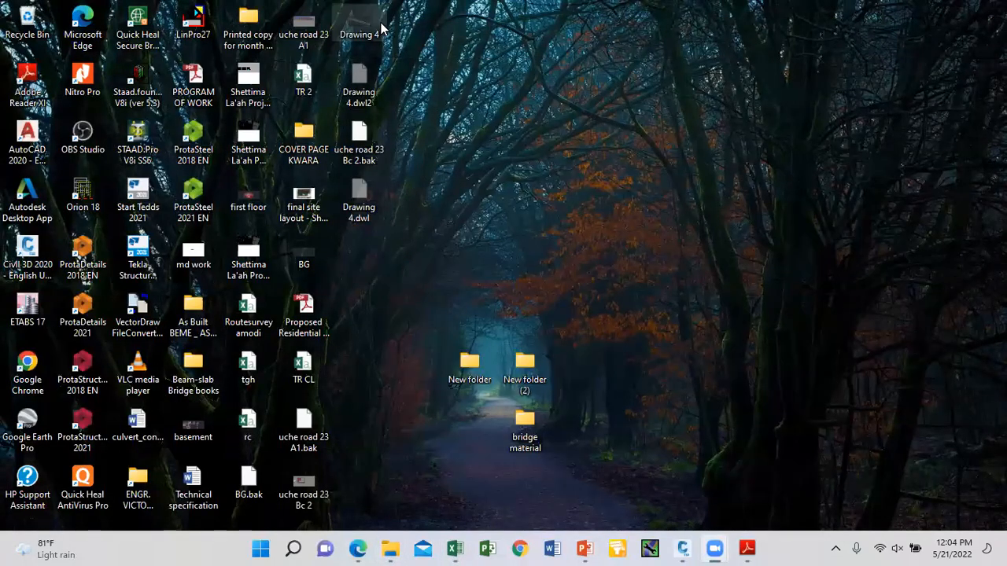
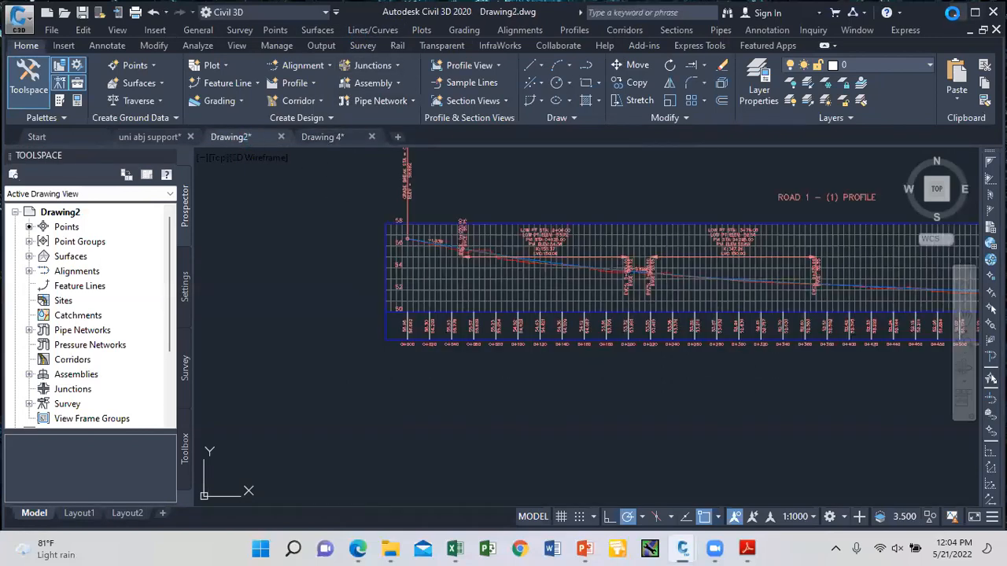
{"action": "left_click", "coordinate": [952, 13]}
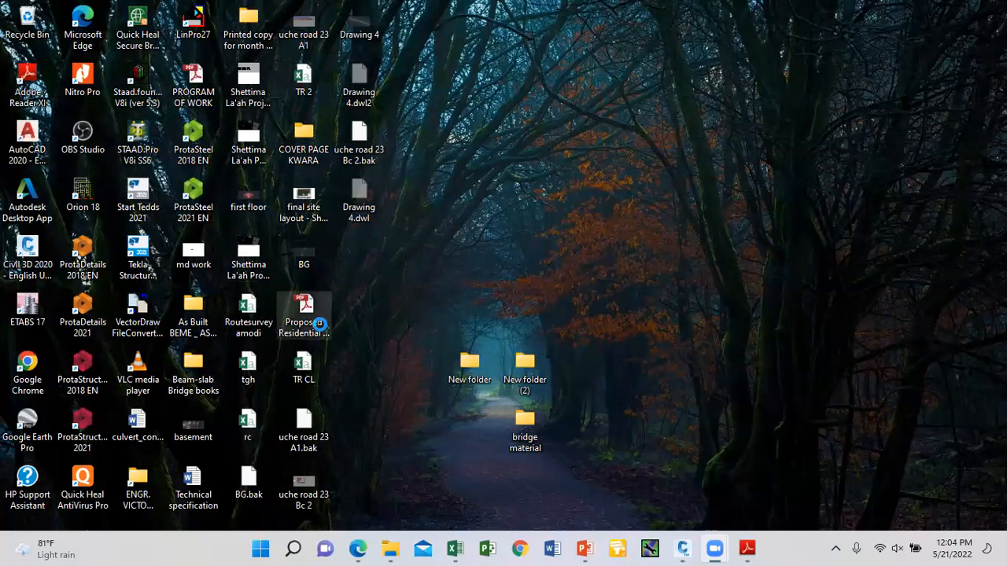
Step: Switch back to Civil 3D at Drawing 4 and create a new blank drawing
{"action": "mouse_move", "coordinate": [716, 548]}
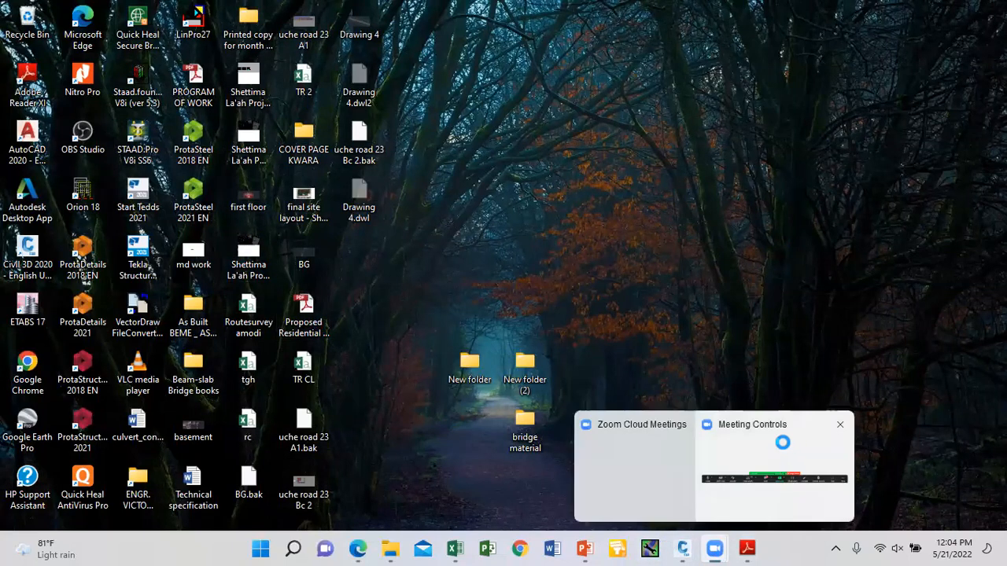
{"action": "mouse_move", "coordinate": [682, 548]}
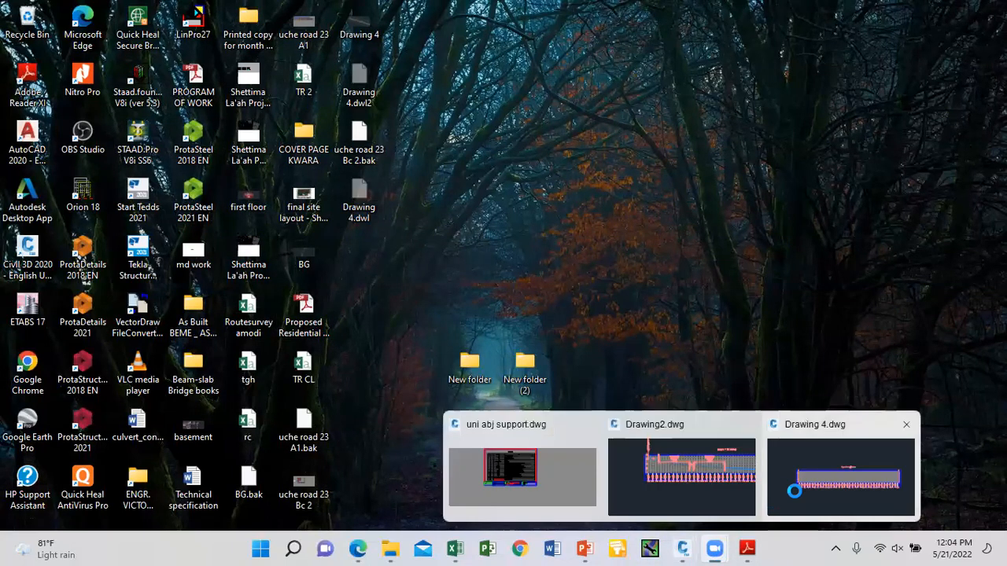
{"action": "left_click", "coordinate": [795, 489]}
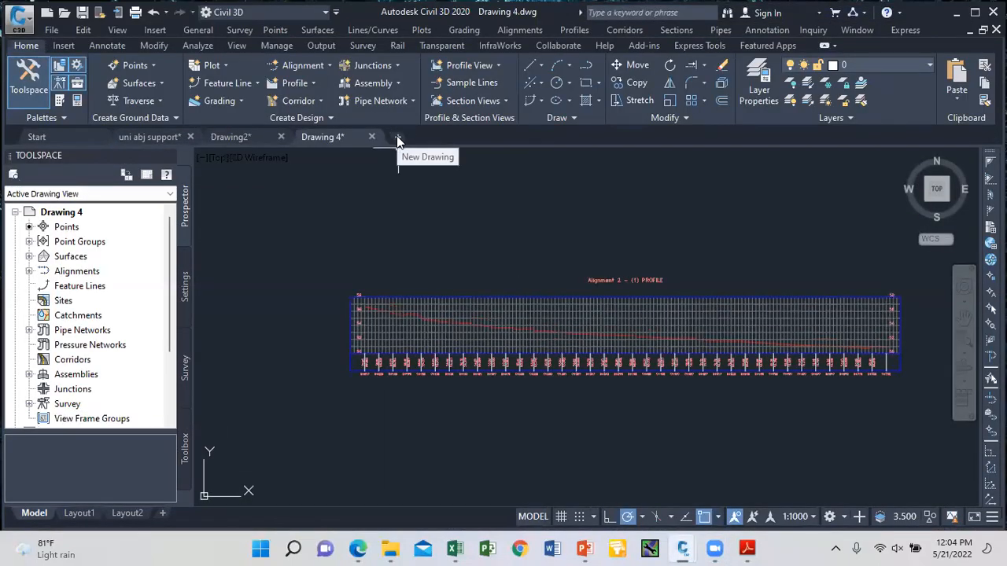
{"action": "left_click", "coordinate": [398, 137]}
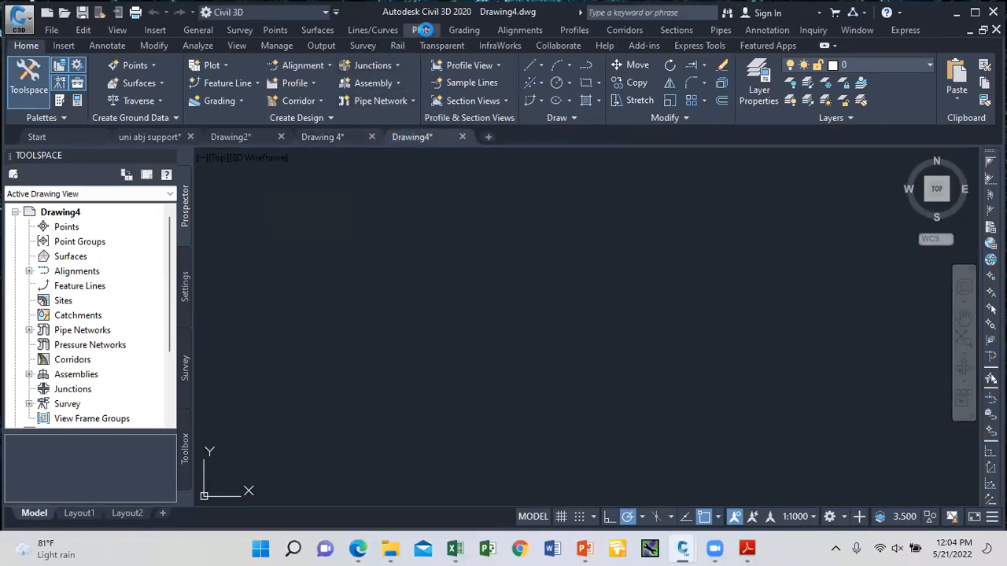
Step: Start a point import in the new drawing and add the file TR 2 from the desktop as its source
{"action": "left_click", "coordinate": [278, 30]}
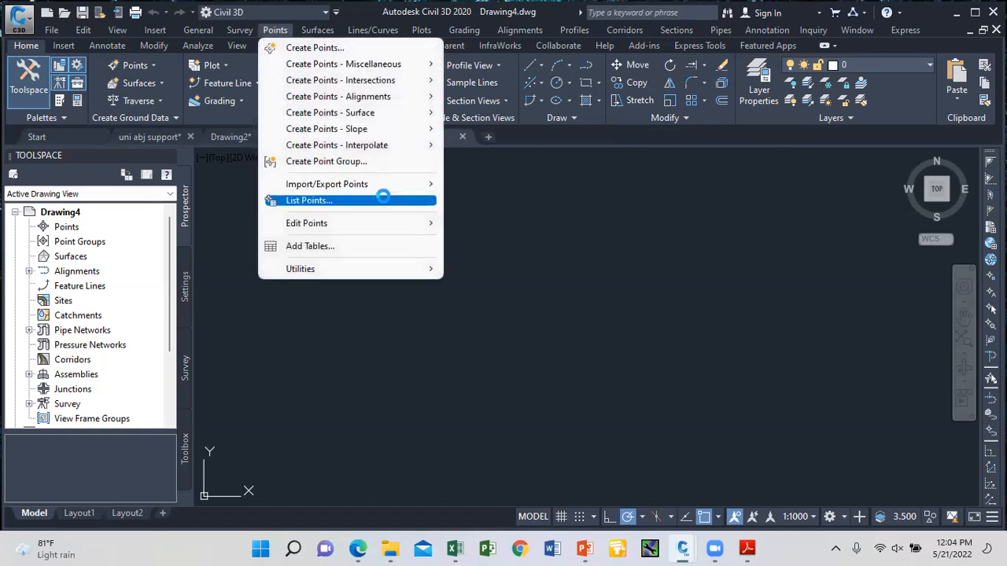
{"action": "mouse_move", "coordinate": [420, 182]}
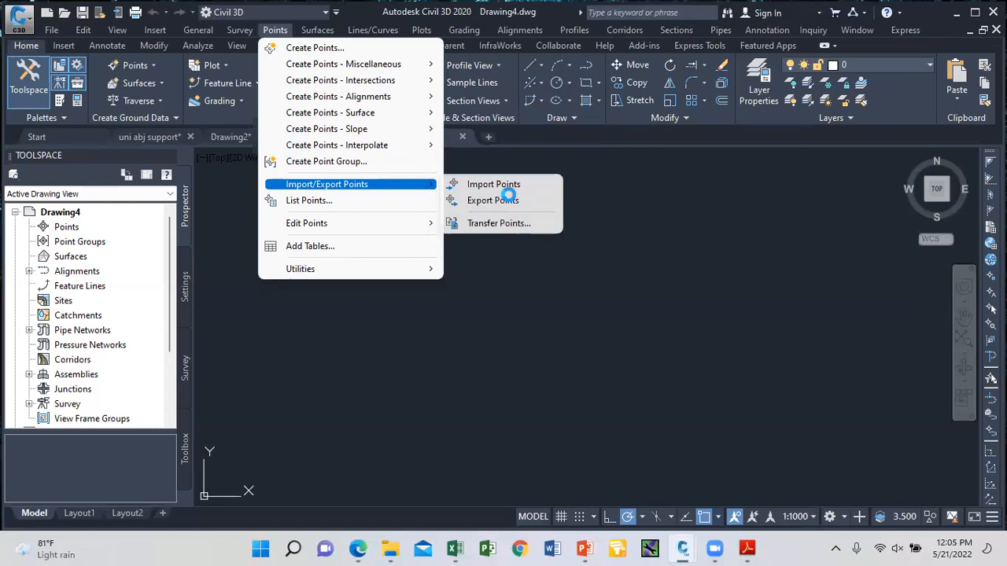
{"action": "left_click", "coordinate": [506, 185]}
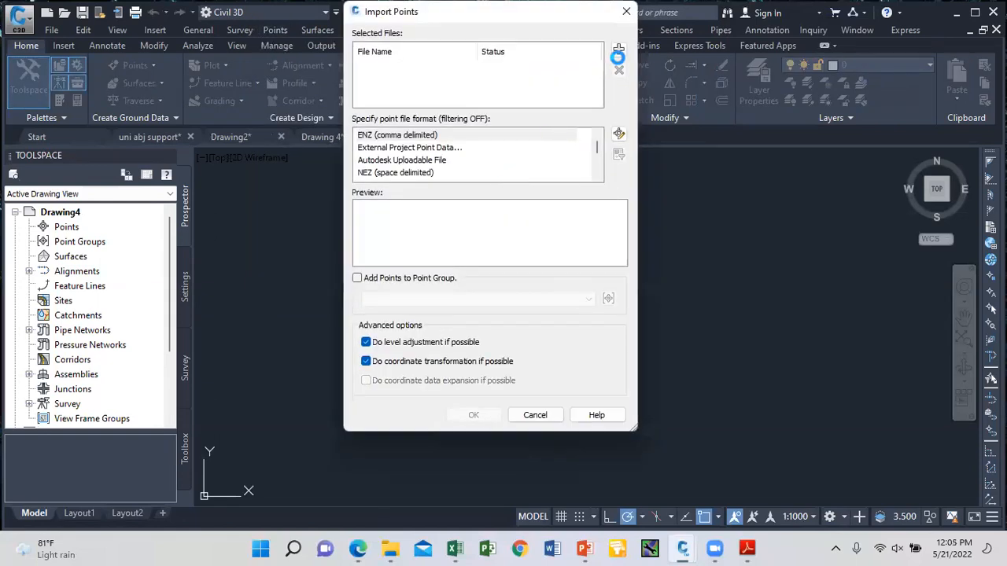
{"action": "left_click", "coordinate": [618, 51]}
{"action": "scroll", "coordinate": [456, 338], "scroll_direction": "down", "scroll_amount": 1}
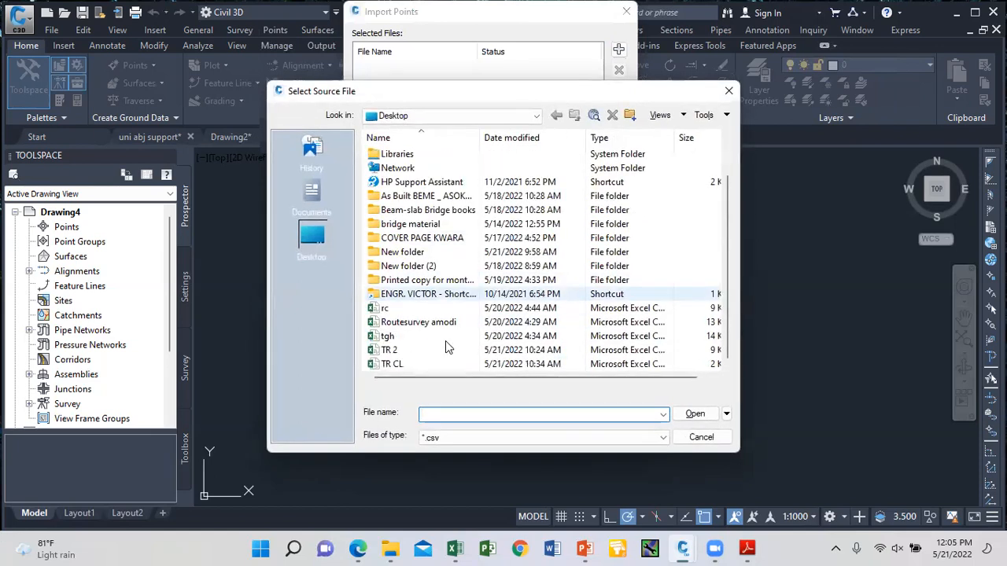
{"action": "left_click", "coordinate": [401, 350]}
{"action": "left_click", "coordinate": [695, 414]}
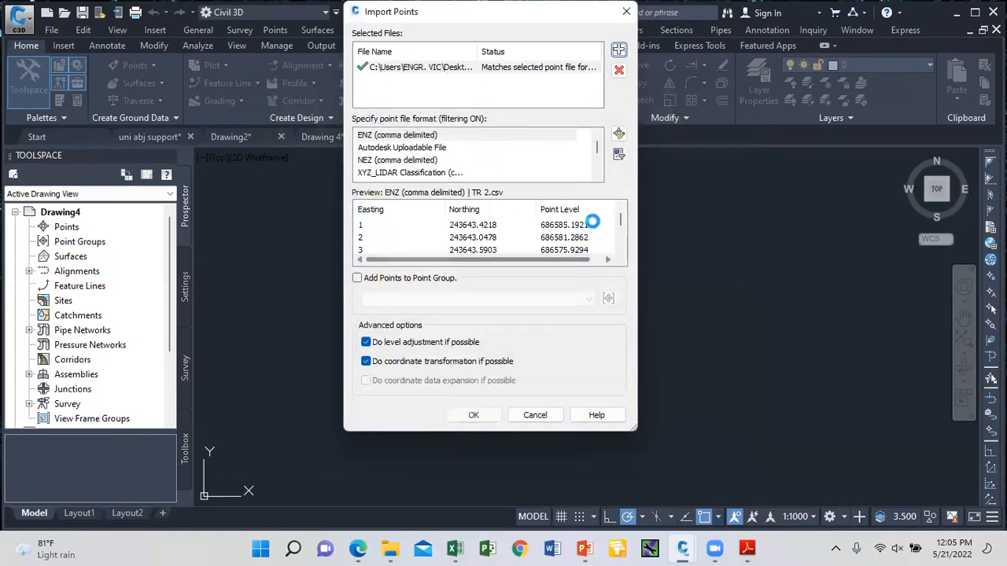
Step: Import the points in PENZD (comma delimited) format, adding them to a new point group named TR ALL POINT
{"action": "left_click", "coordinate": [600, 175]}
{"action": "left_click", "coordinate": [600, 175]}
{"action": "left_click", "coordinate": [391, 173]}
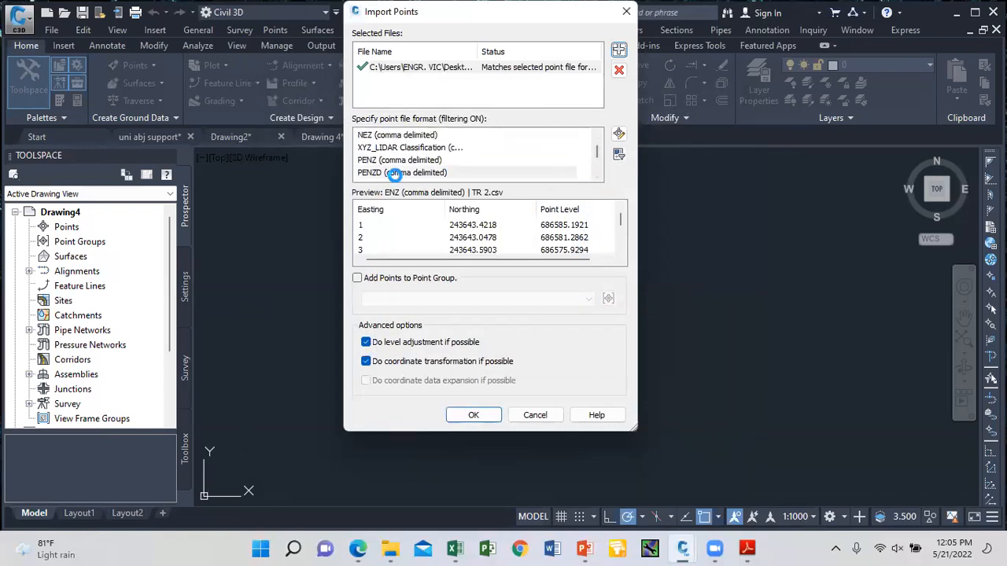
{"action": "left_click", "coordinate": [358, 277]}
{"action": "left_click", "coordinate": [608, 298]}
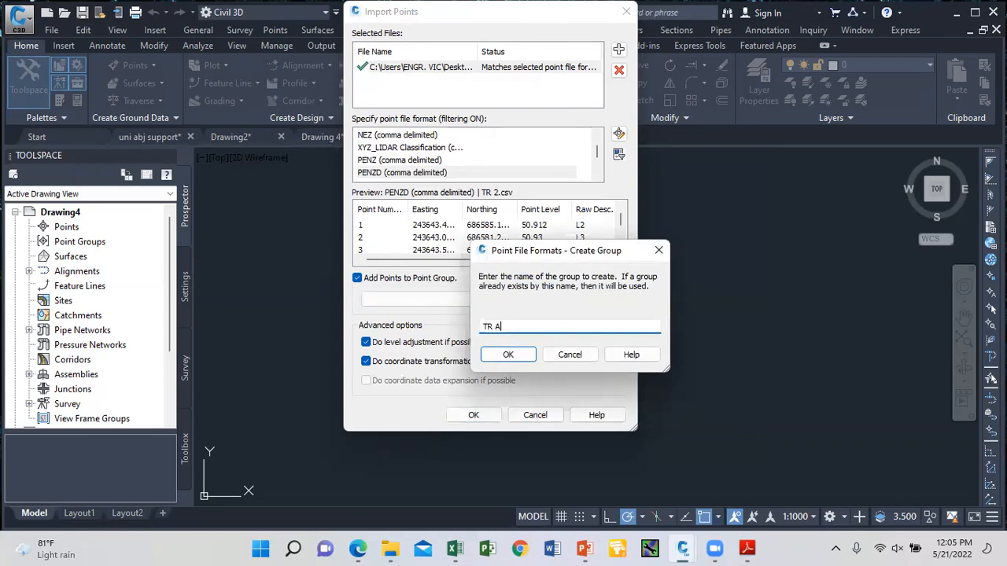
{"action": "left_click", "coordinate": [517, 355]}
{"action": "left_click", "coordinate": [471, 415]}
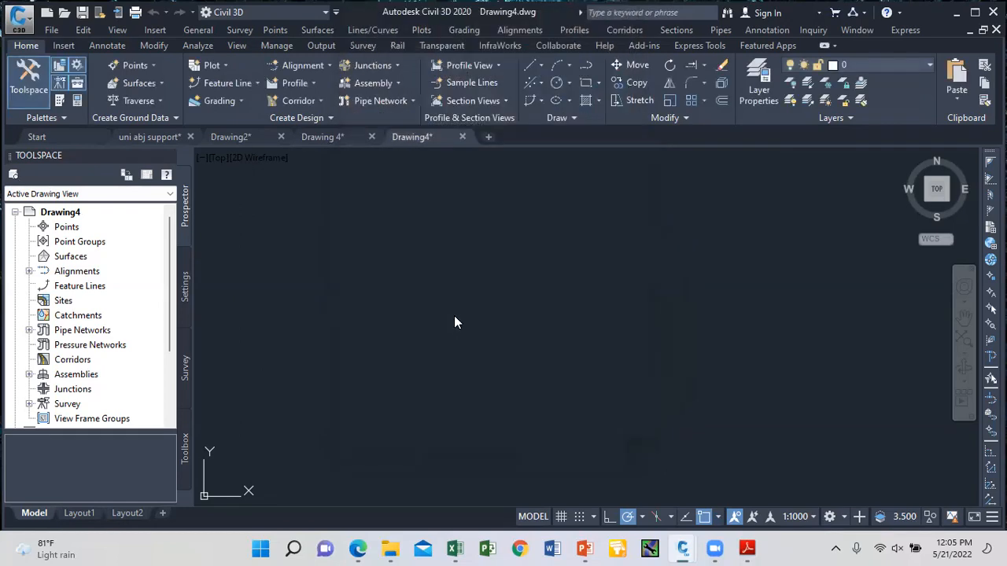
Step: Open the point group properties of TR ALL POINT from imported point 202
{"action": "type", "text": "z"}
{"action": "key", "text": "Return"}
{"action": "type", "text": "e"}
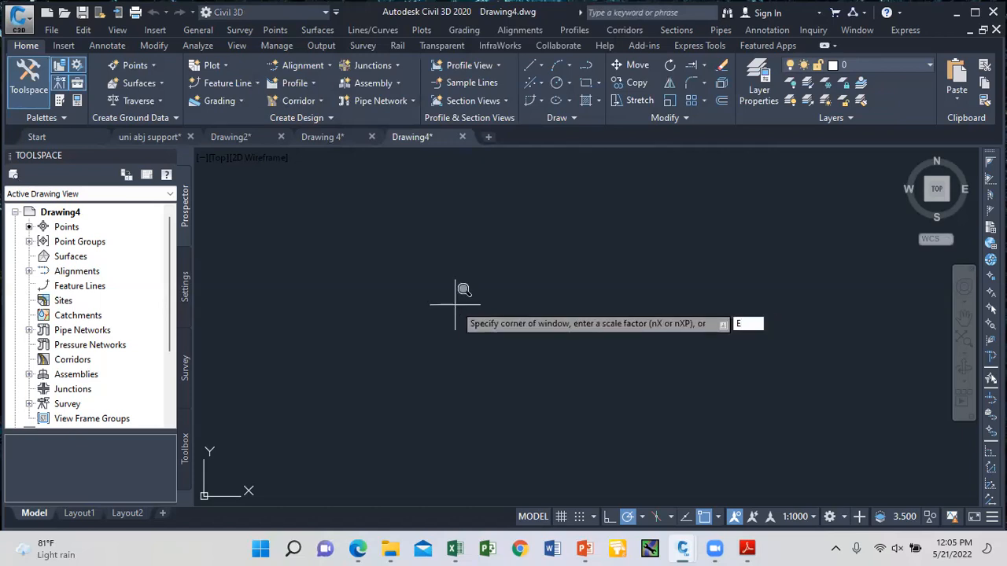
{"action": "key", "text": "Return"}
{"action": "scroll", "coordinate": [437, 299], "scroll_direction": "up", "scroll_amount": 6}
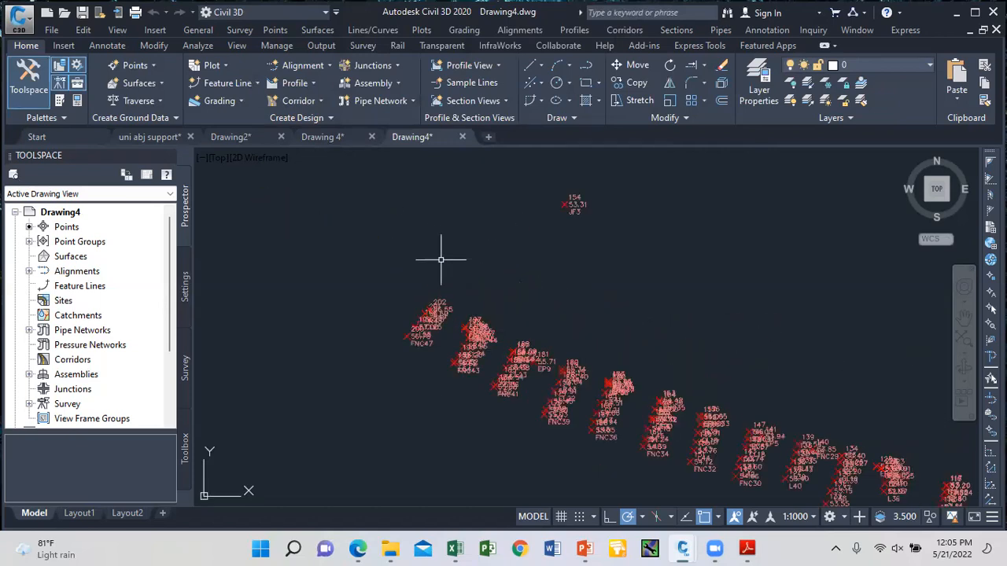
{"action": "left_click", "coordinate": [438, 312]}
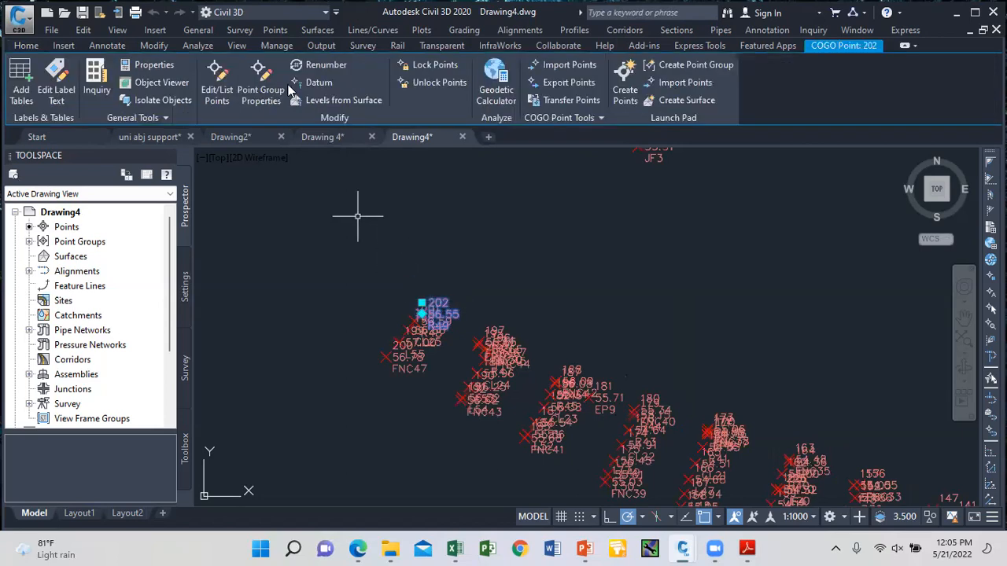
{"action": "left_click", "coordinate": [260, 93]}
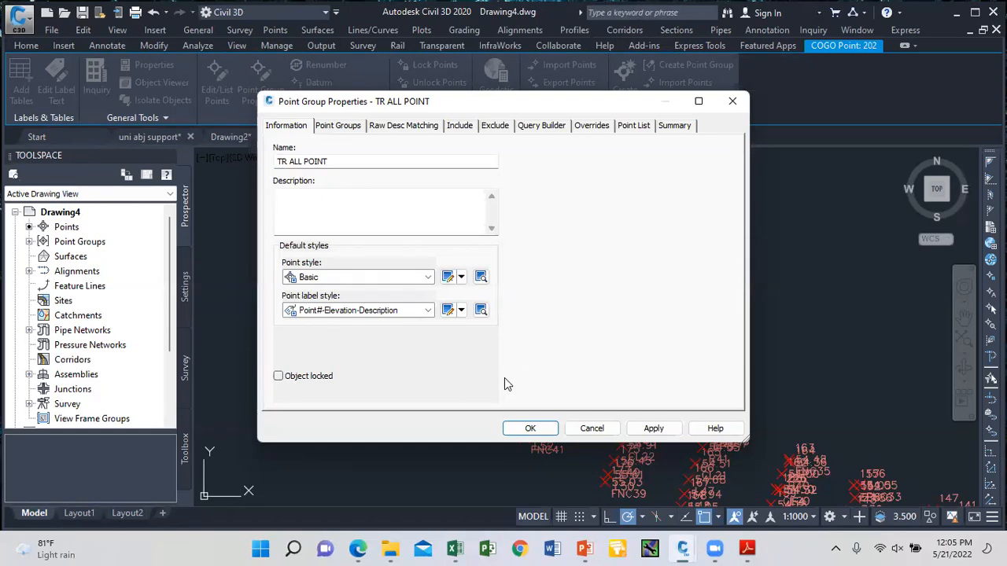
Step: Set the Basic point style's marker size to 0.5 mm, add a circle to the custom marker, and apply the changes
{"action": "left_click", "coordinate": [446, 278]}
{"action": "double_click", "coordinate": [684, 170]}
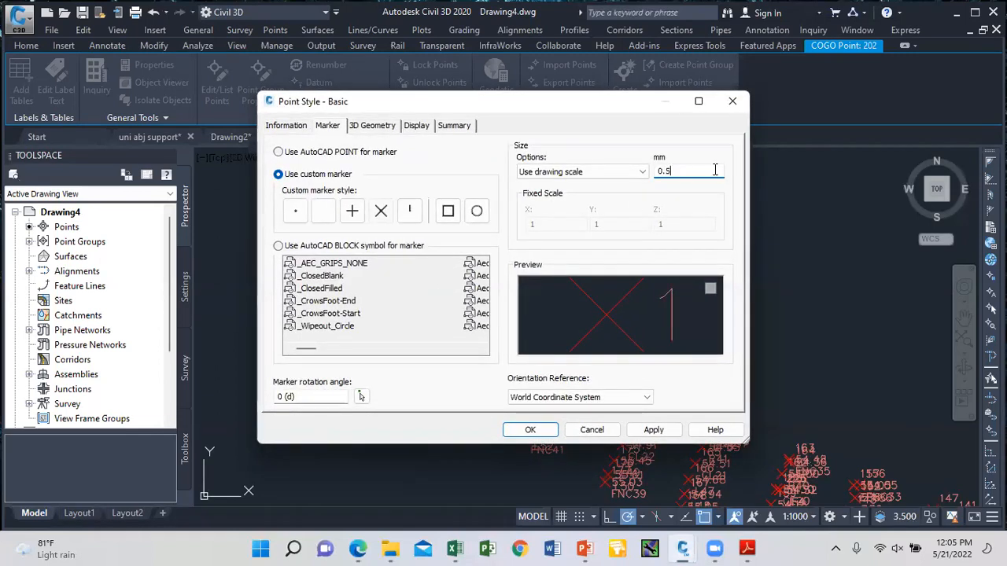
{"action": "left_click", "coordinate": [477, 211]}
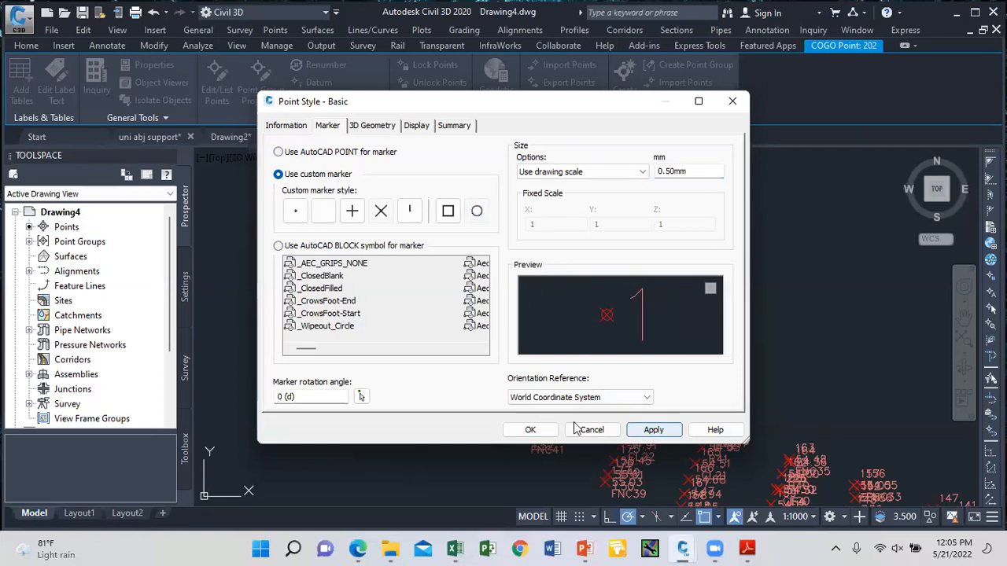
{"action": "left_click", "coordinate": [653, 430]}
{"action": "left_click", "coordinate": [530, 430]}
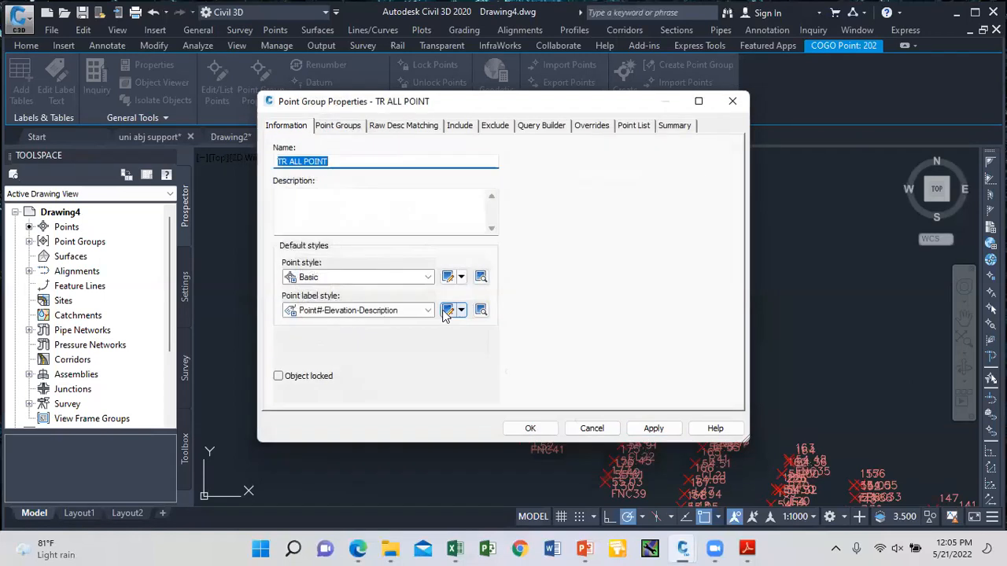
Step: In the group's Point#-Elevation-Description label style, set the Point Description and Point Number text heights to 0.5 mm
{"action": "left_click", "coordinate": [447, 311]}
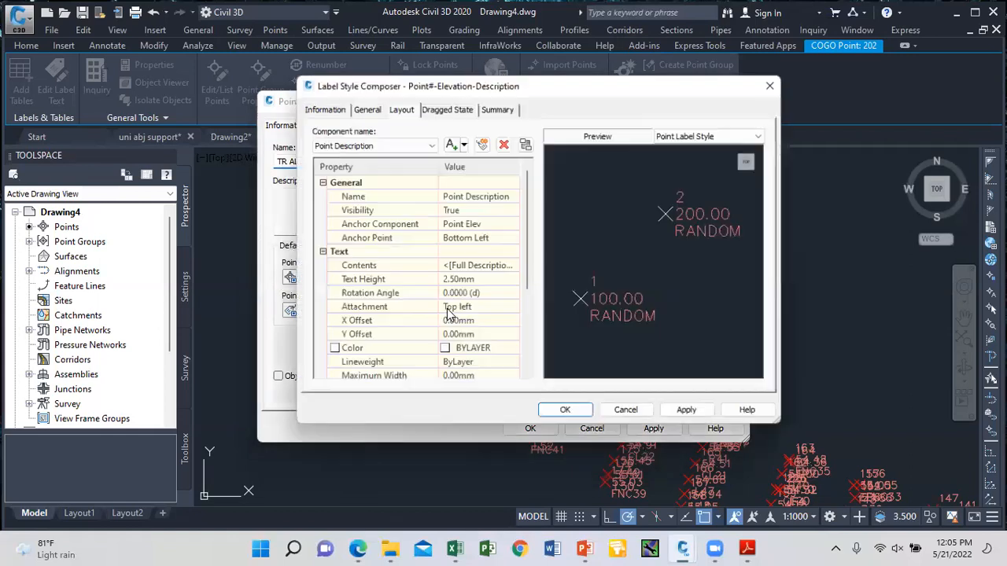
{"action": "left_click", "coordinate": [470, 280]}
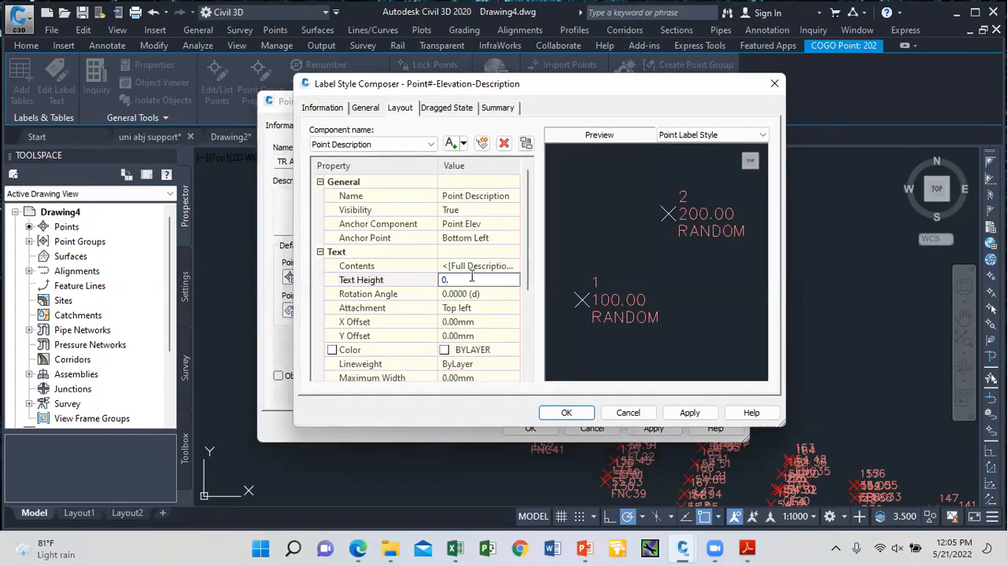
{"action": "left_click", "coordinate": [430, 144]}
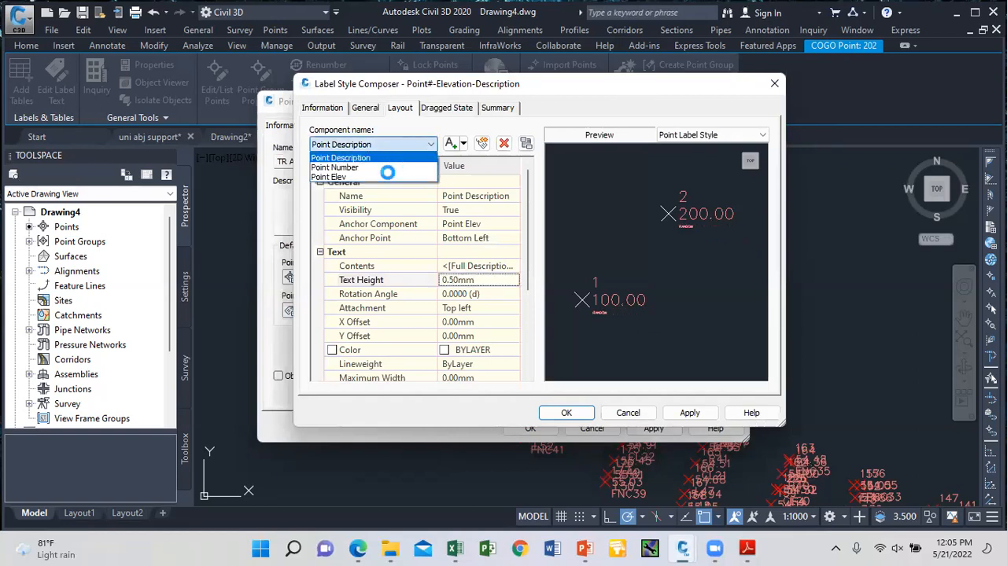
{"action": "left_click", "coordinate": [382, 168]}
{"action": "left_click", "coordinate": [474, 280]}
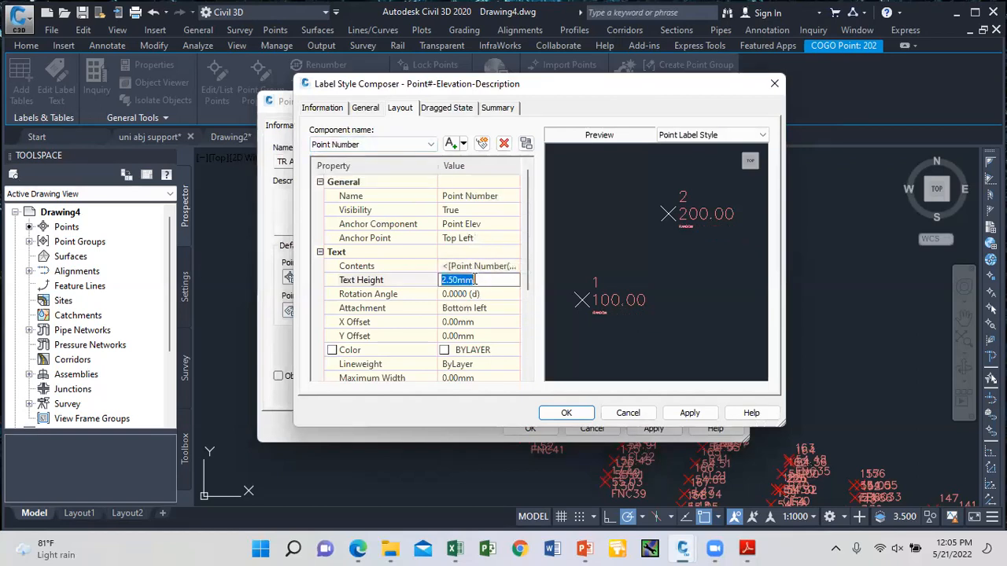
{"action": "type", "text": "0.5"}
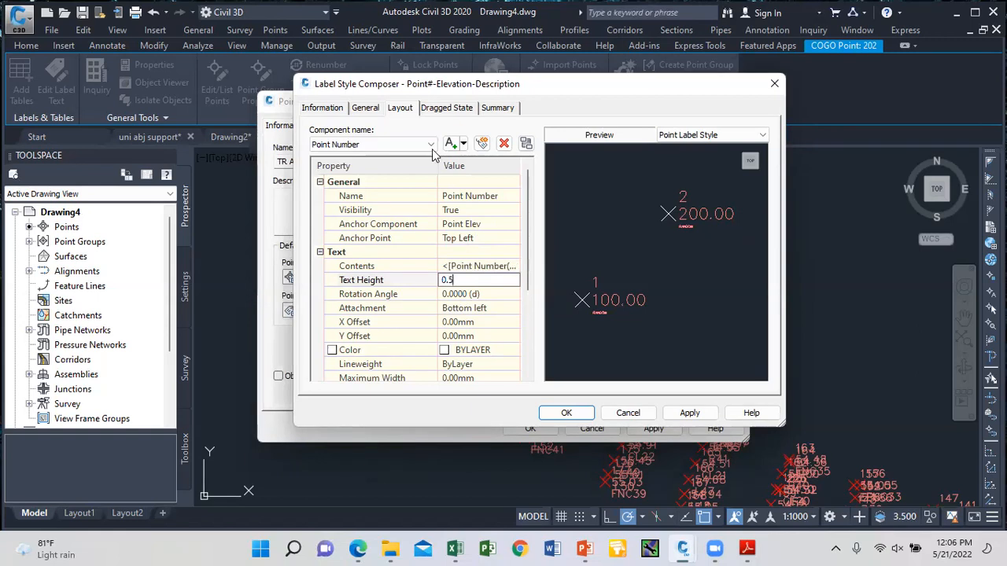
Step: Set the Point Elev component's text height to 0.5 mm and apply the label style and point group changes
{"action": "left_click", "coordinate": [431, 144]}
{"action": "left_click", "coordinate": [369, 172]}
{"action": "left_click", "coordinate": [478, 280]}
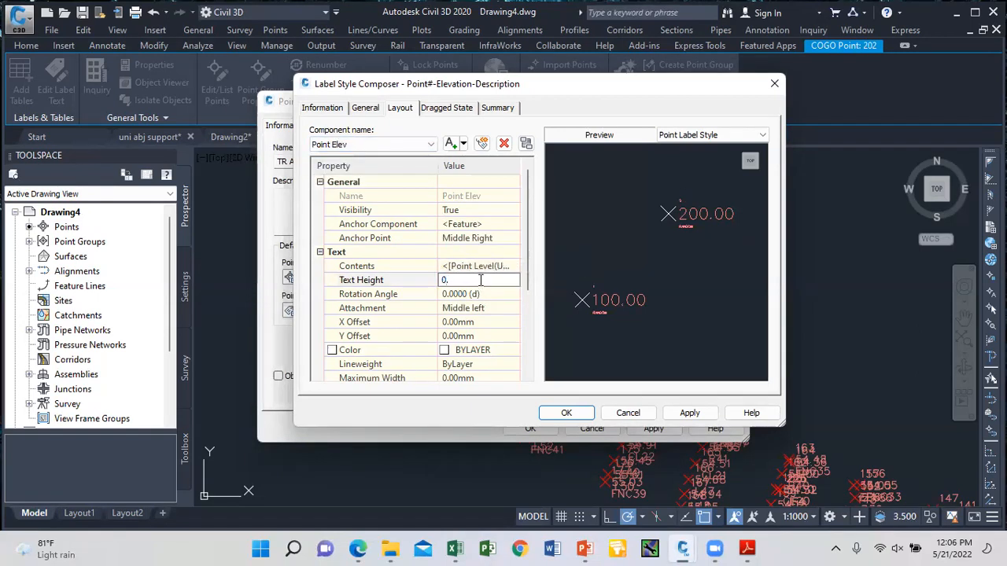
{"action": "type", "text": "0.50mm"}
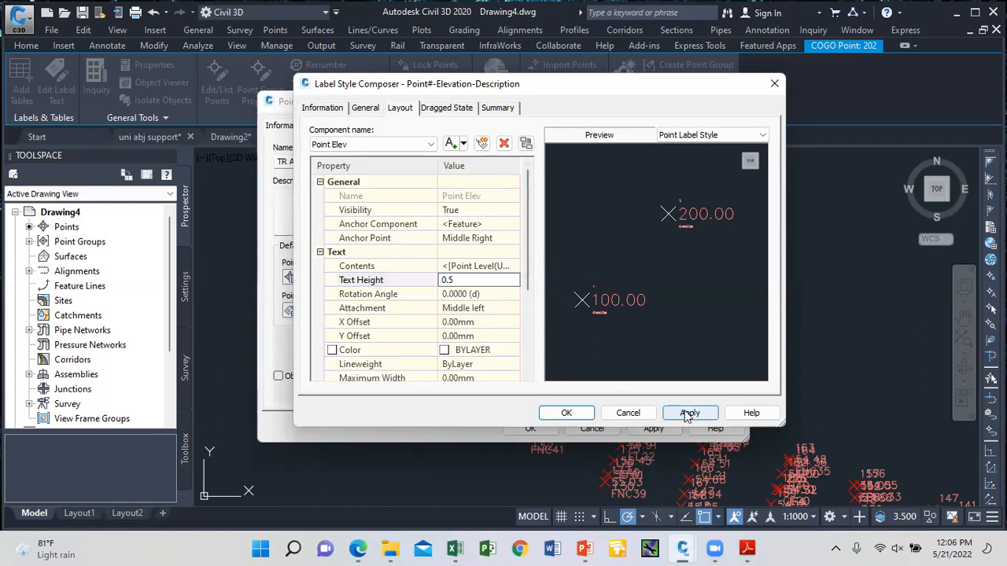
{"action": "left_click", "coordinate": [689, 413]}
{"action": "left_click", "coordinate": [565, 413]}
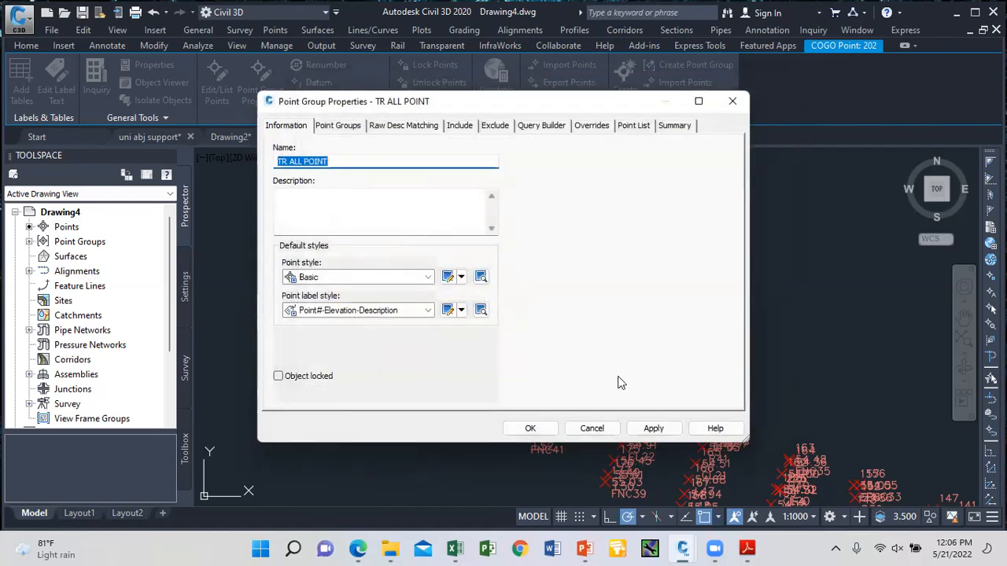
{"action": "left_click", "coordinate": [653, 428]}
{"action": "left_click", "coordinate": [530, 429]}
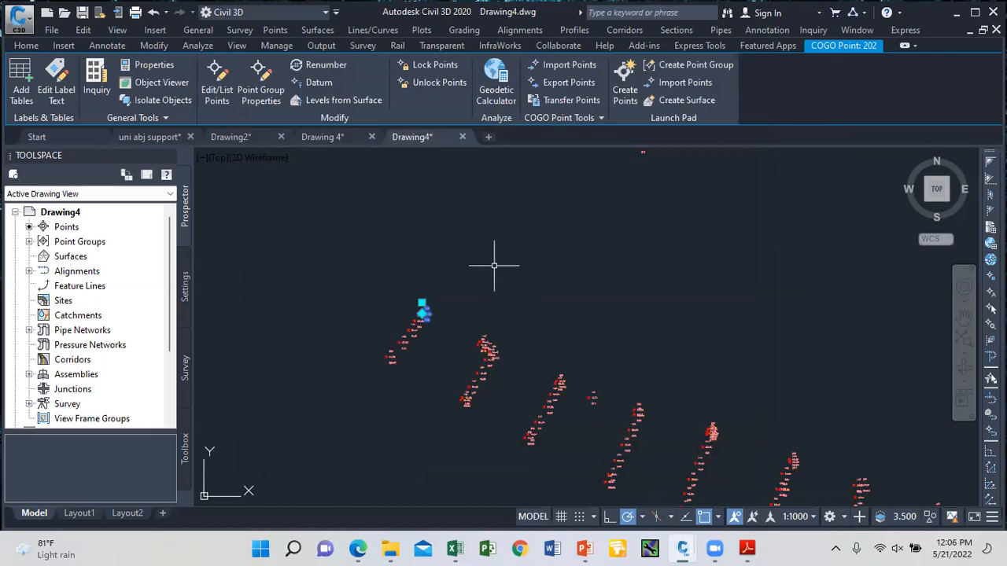
Step: Start another point import and add the file TR CL from the desktop as its source
{"action": "scroll", "coordinate": [436, 229], "scroll_direction": "down", "scroll_amount": 5}
{"action": "scroll", "coordinate": [439, 249], "scroll_direction": "up", "scroll_amount": 8}
{"action": "scroll", "coordinate": [407, 254], "scroll_direction": "up", "scroll_amount": 2}
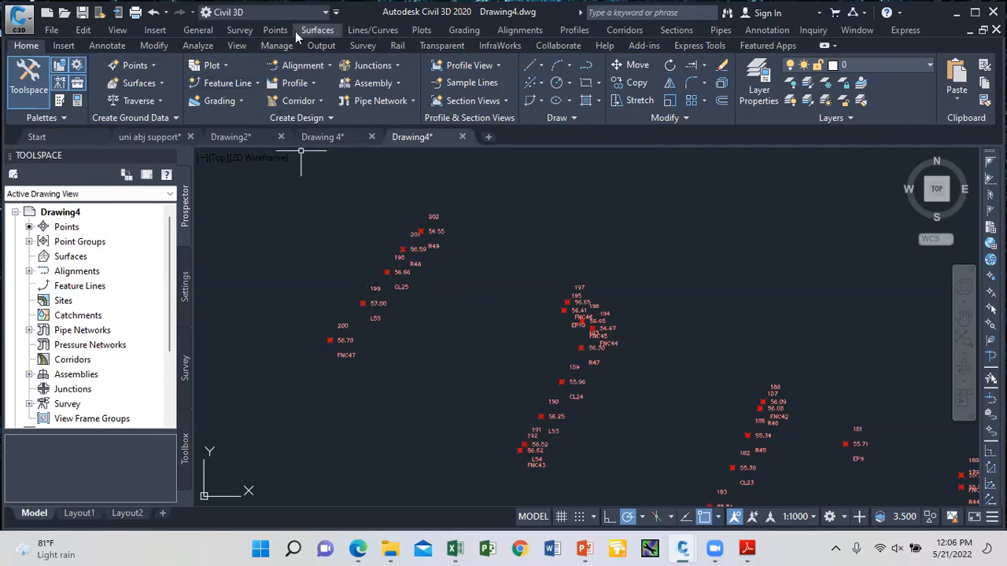
{"action": "left_click", "coordinate": [275, 32]}
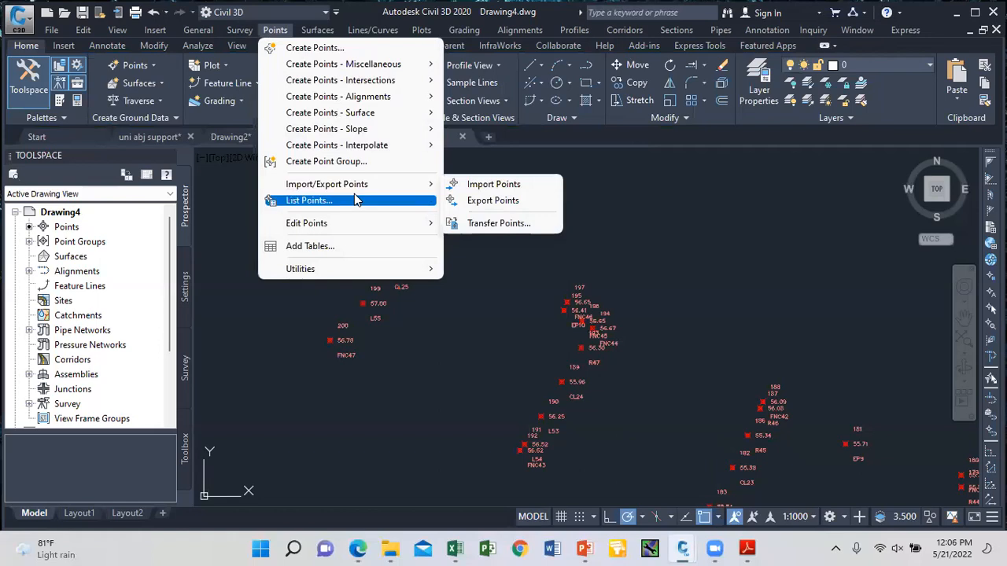
{"action": "left_click", "coordinate": [474, 185]}
{"action": "left_click", "coordinate": [618, 50]}
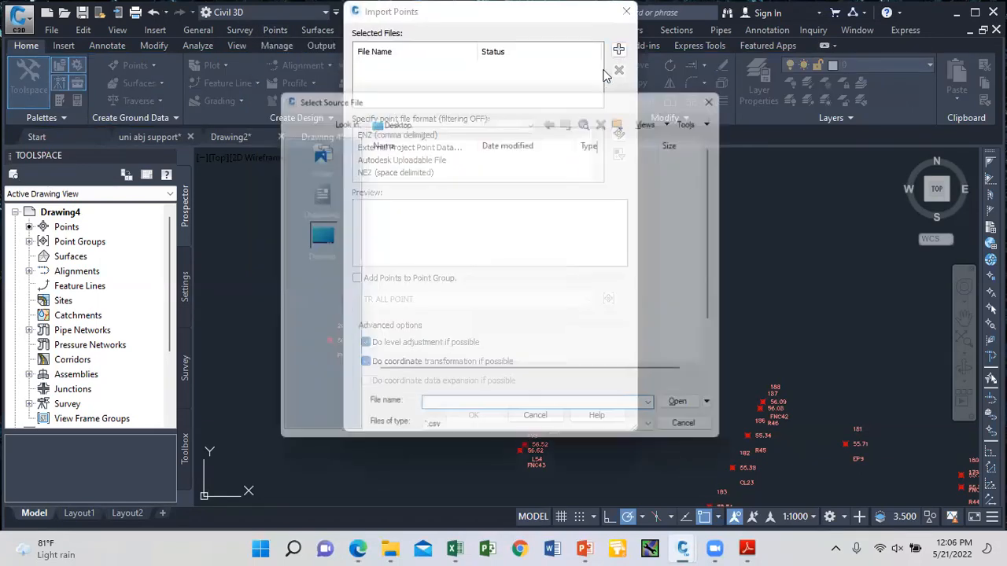
{"action": "scroll", "coordinate": [472, 299], "scroll_direction": "down", "scroll_amount": 1}
{"action": "left_click", "coordinate": [404, 366]}
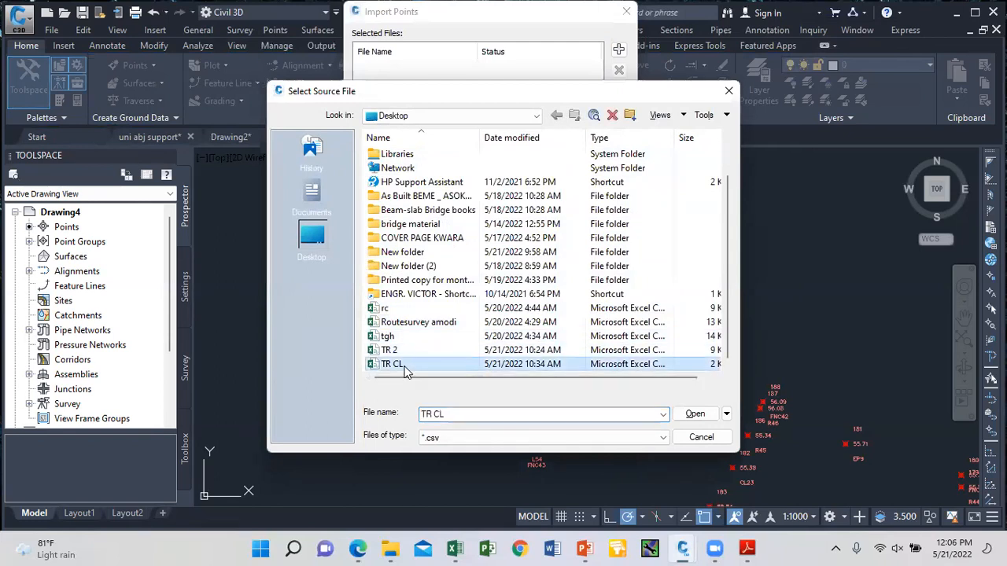
{"action": "left_click", "coordinate": [698, 417]}
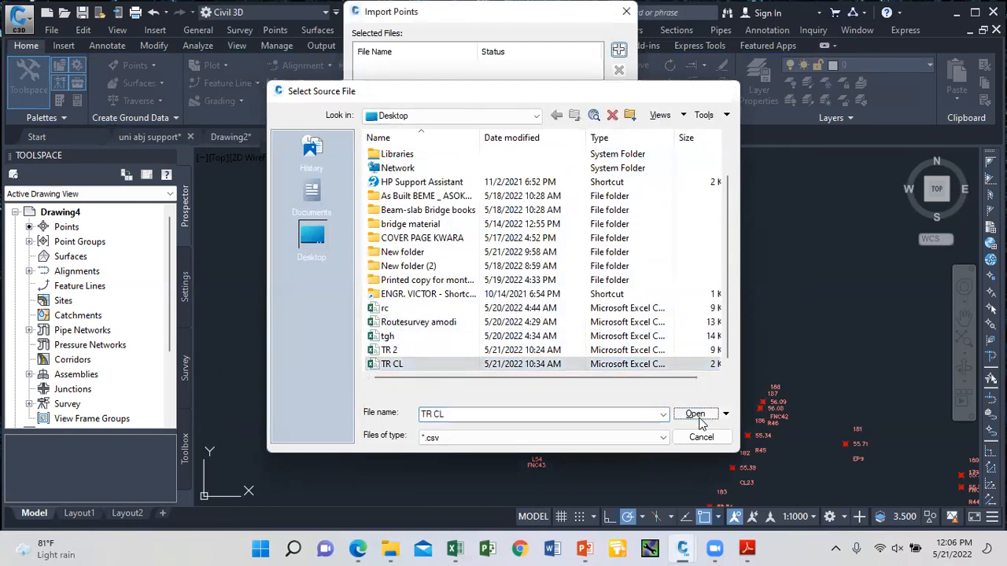
Step: Import the TR CL points in PENZD (comma delimited) format, adding them to a new point group named TR CL
{"action": "left_click", "coordinate": [597, 175]}
{"action": "left_click", "coordinate": [597, 175]}
{"action": "left_click", "coordinate": [597, 174]}
{"action": "left_click", "coordinate": [597, 174]}
{"action": "left_click", "coordinate": [409, 149]}
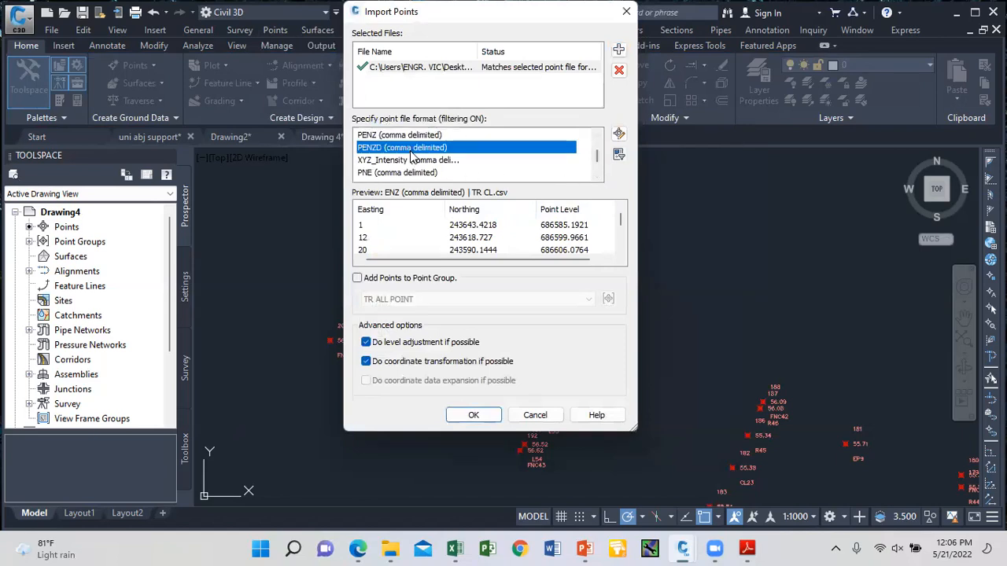
{"action": "left_click", "coordinate": [357, 278]}
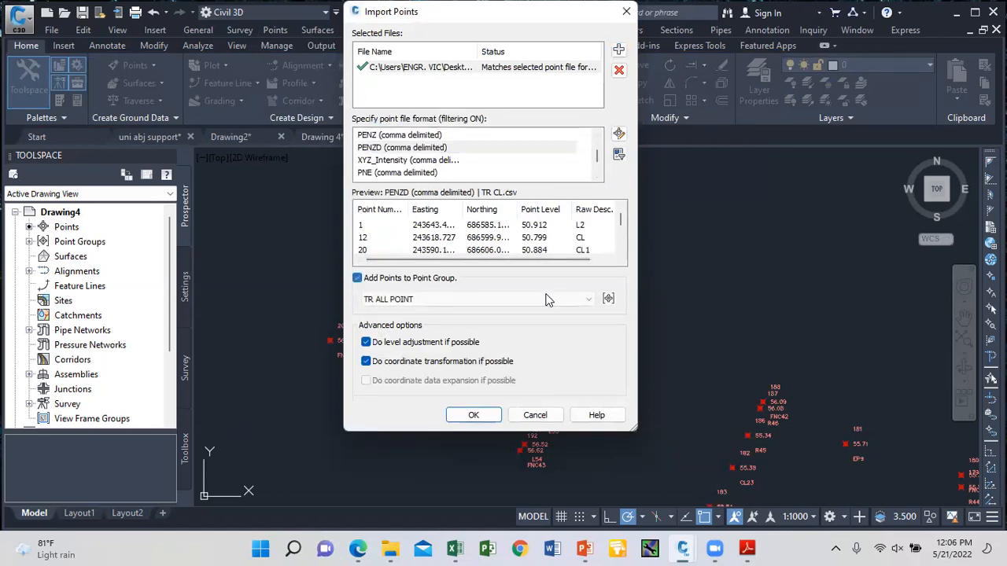
{"action": "left_click", "coordinate": [608, 299]}
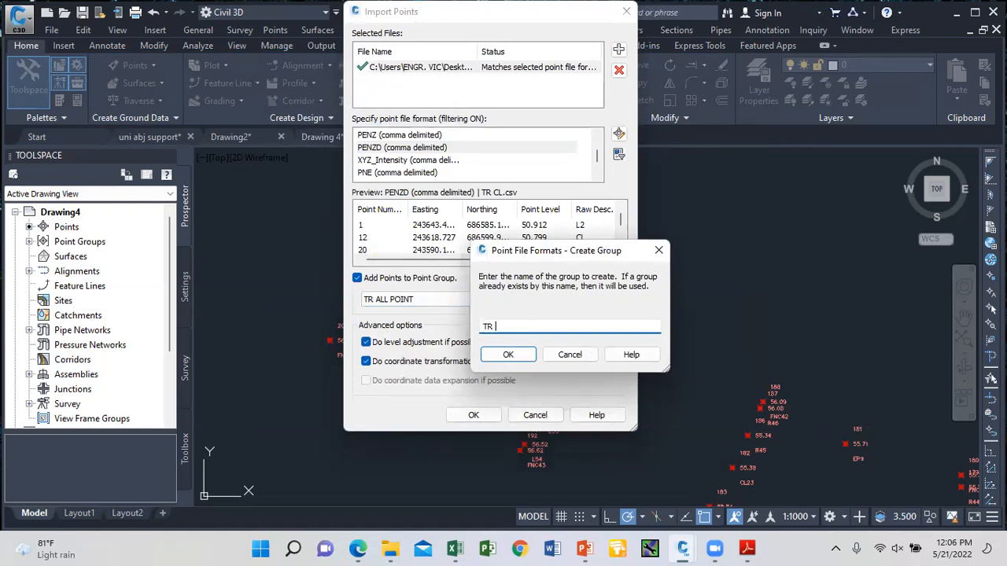
{"action": "left_click", "coordinate": [508, 354]}
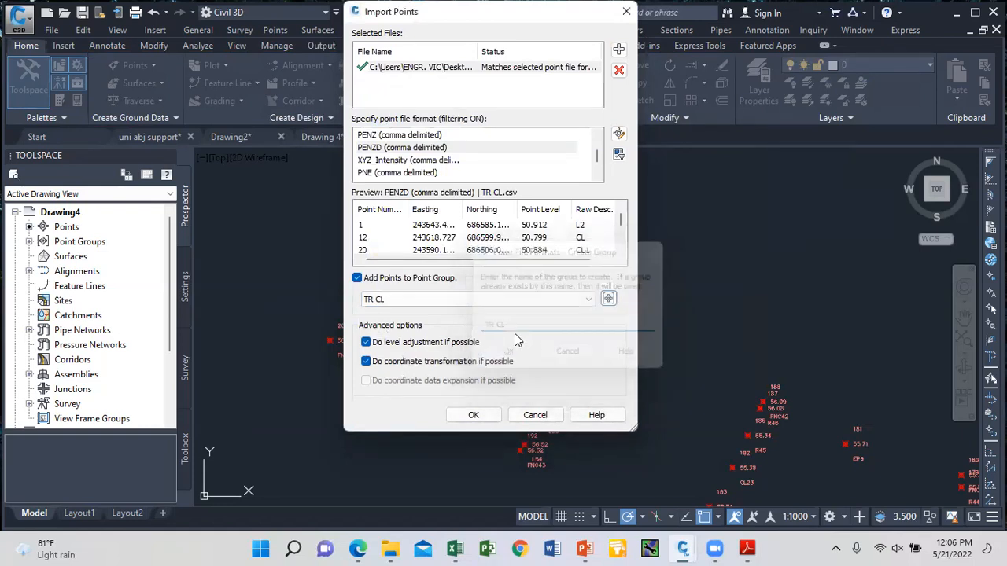
{"action": "left_click", "coordinate": [473, 417]}
{"action": "left_click", "coordinate": [461, 377]}
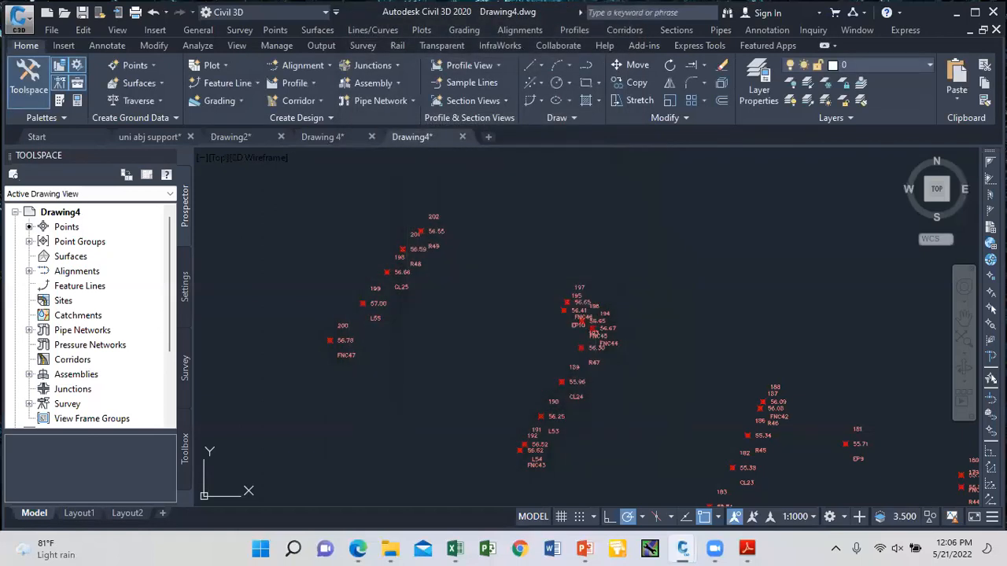
Step: Create a triangulation surface on layer C-TOPO with the default name and the Contours 2m and 10m (Background) style
{"action": "scroll", "coordinate": [398, 250], "scroll_direction": "down", "scroll_amount": 2}
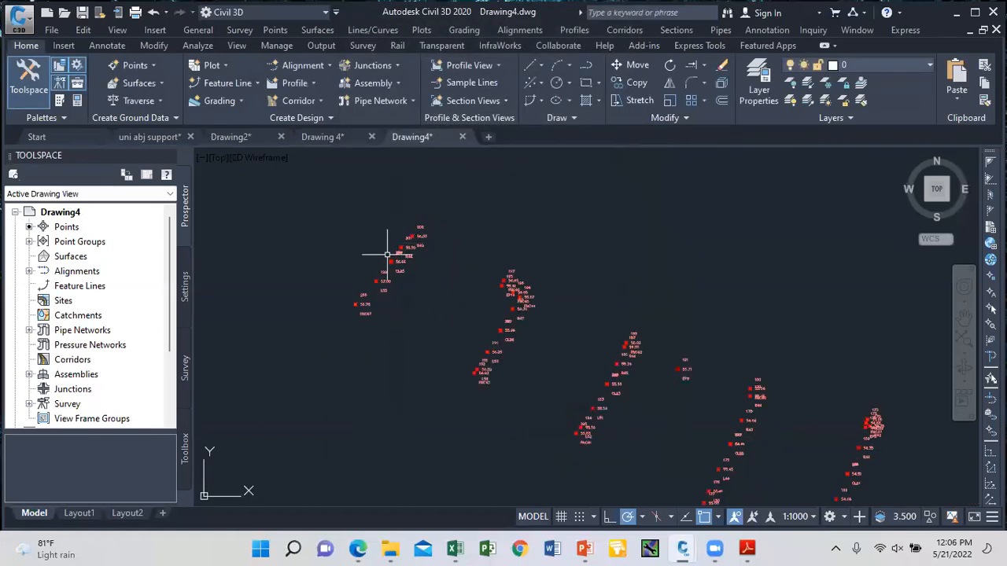
{"action": "left_click", "coordinate": [71, 257]}
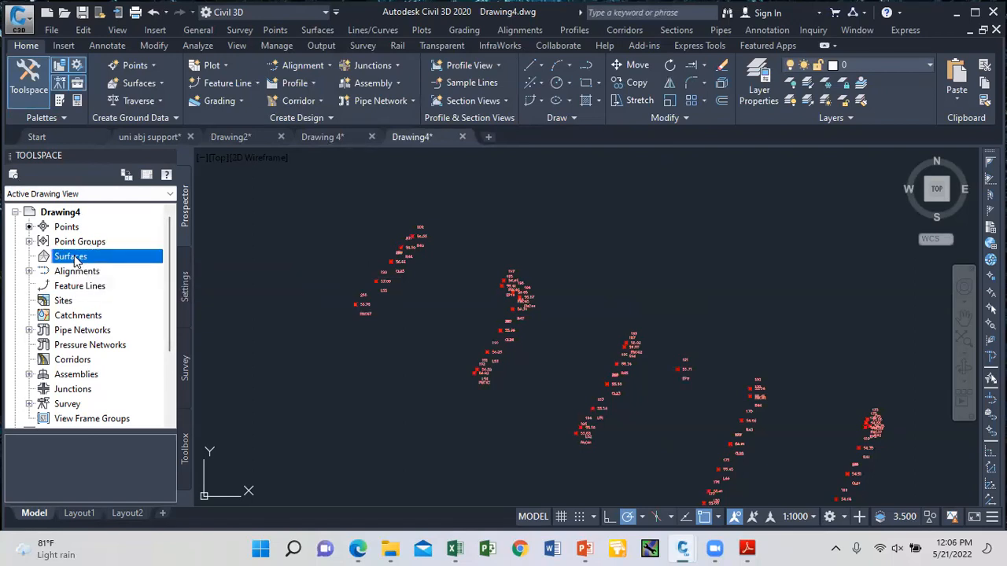
{"action": "right_click", "coordinate": [77, 262]}
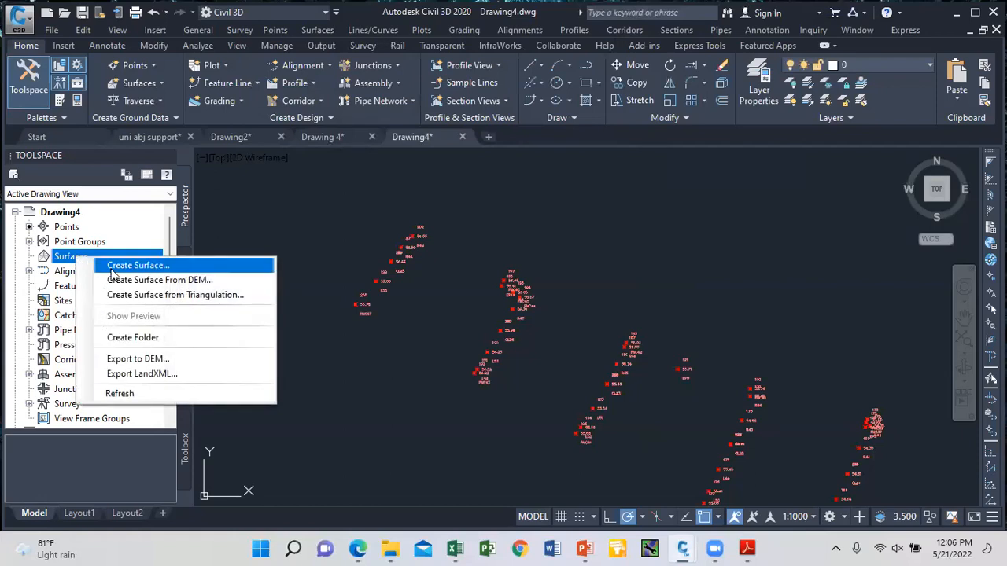
{"action": "left_click", "coordinate": [114, 267]}
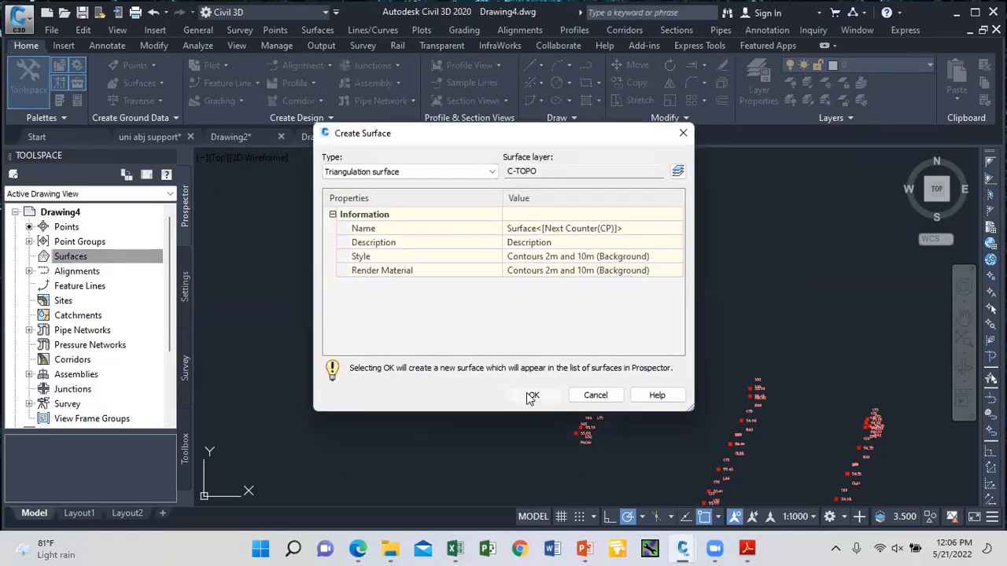
{"action": "left_click", "coordinate": [531, 395]}
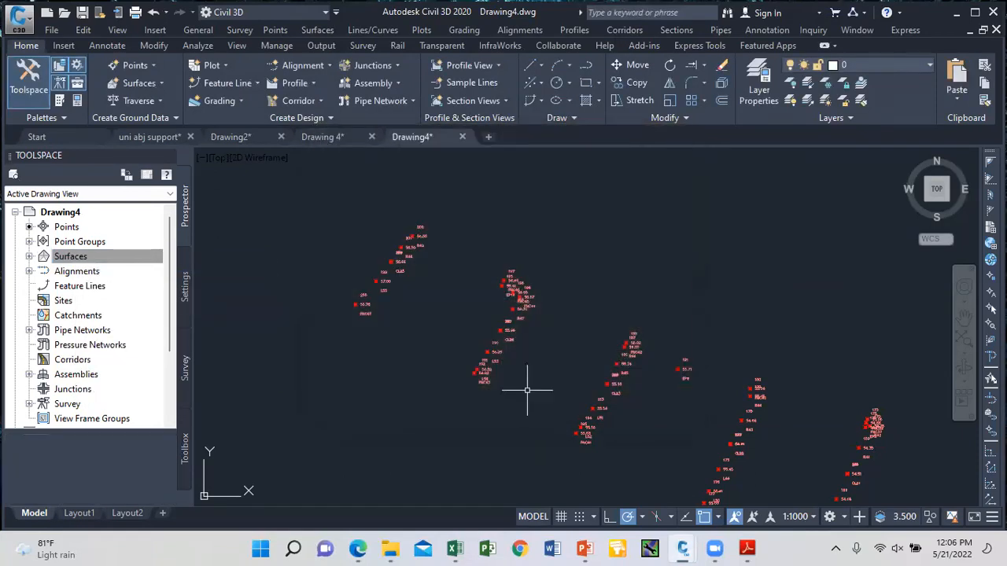
Step: Add the point group TR ALL POINT to the new surface's definition and dismiss the event log
{"action": "left_click", "coordinate": [29, 257]}
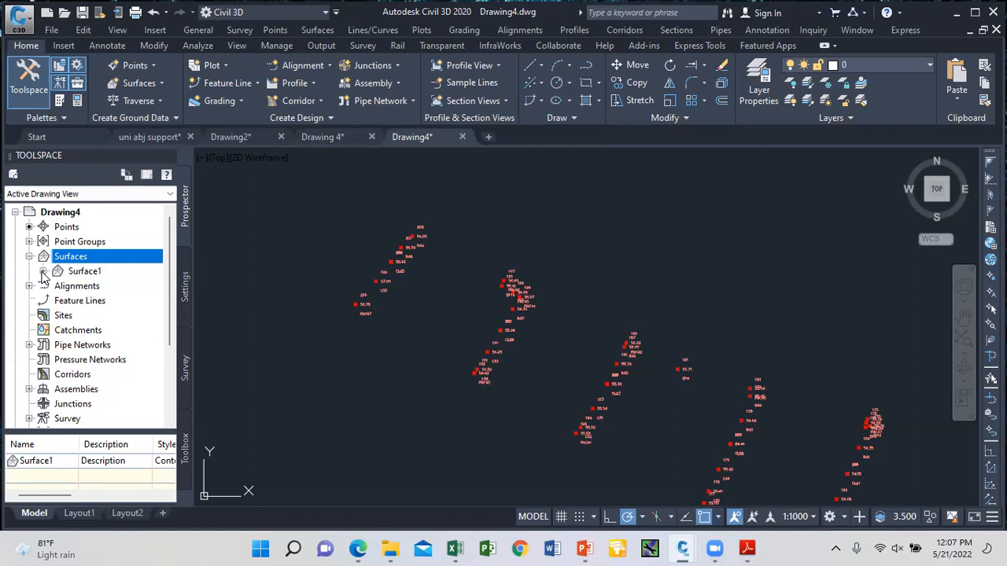
{"action": "left_click", "coordinate": [44, 271]}
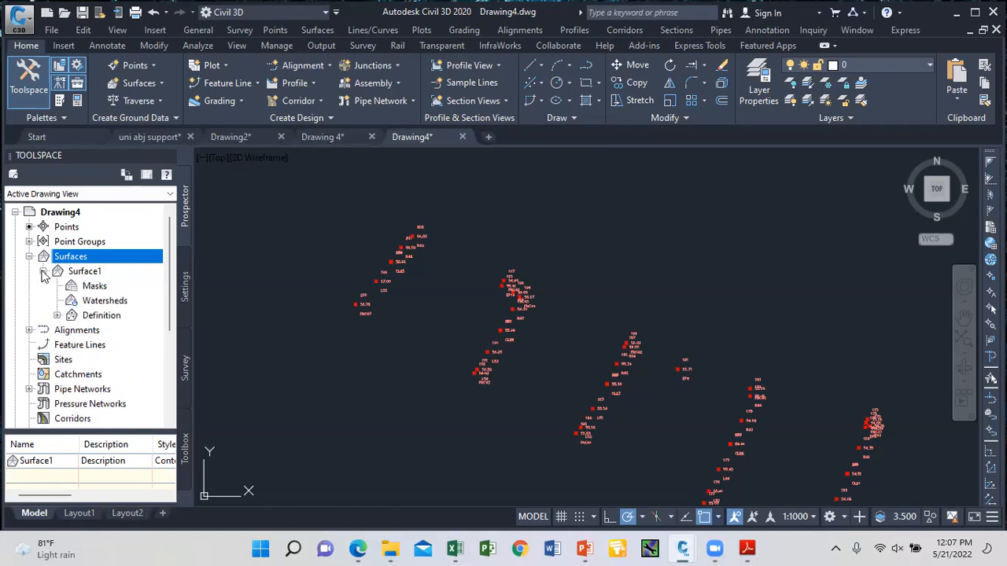
{"action": "left_click", "coordinate": [57, 315]}
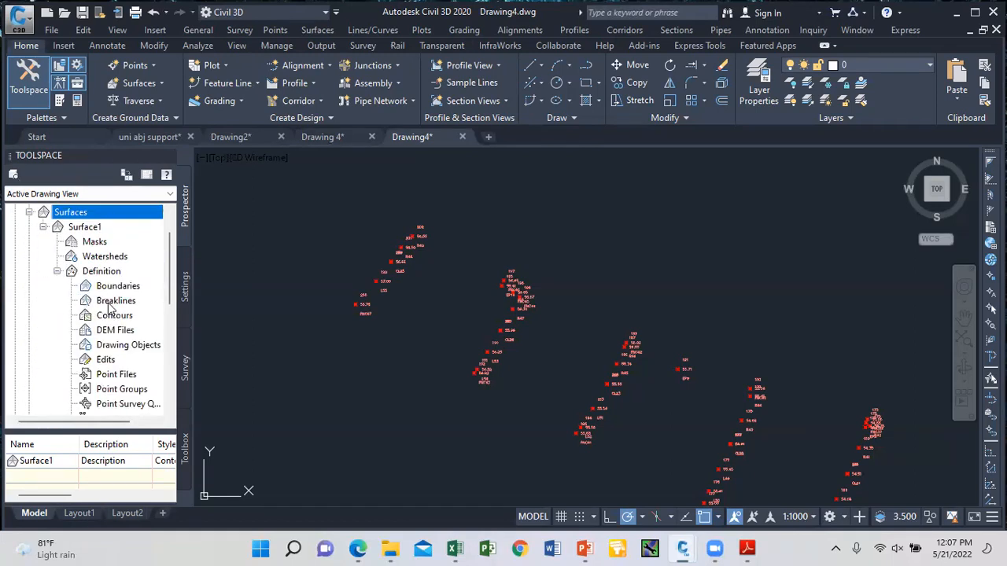
{"action": "scroll", "coordinate": [110, 309], "scroll_direction": "down", "scroll_amount": 1}
{"action": "left_click", "coordinate": [122, 346]}
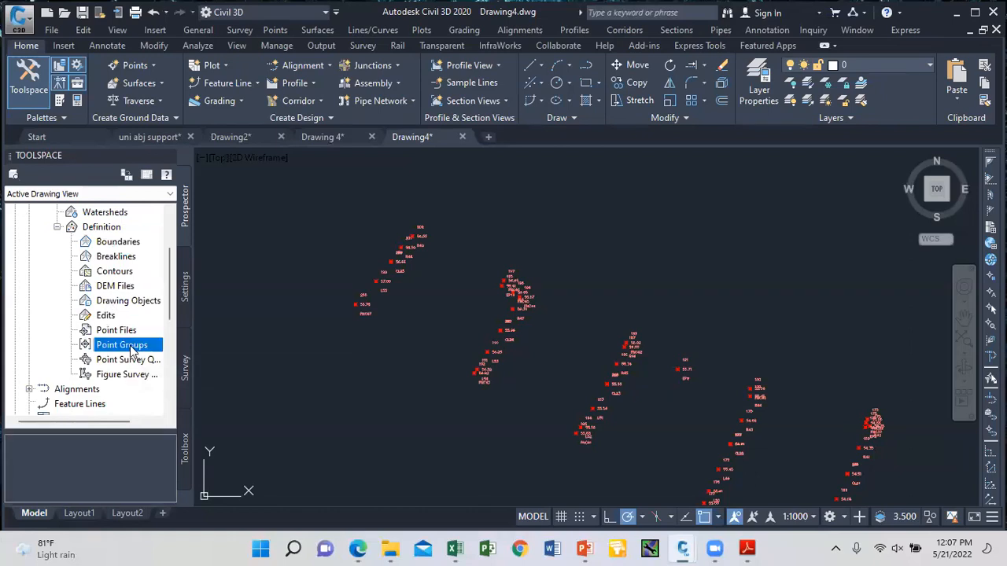
{"action": "right_click", "coordinate": [131, 350]}
{"action": "left_click", "coordinate": [175, 356]}
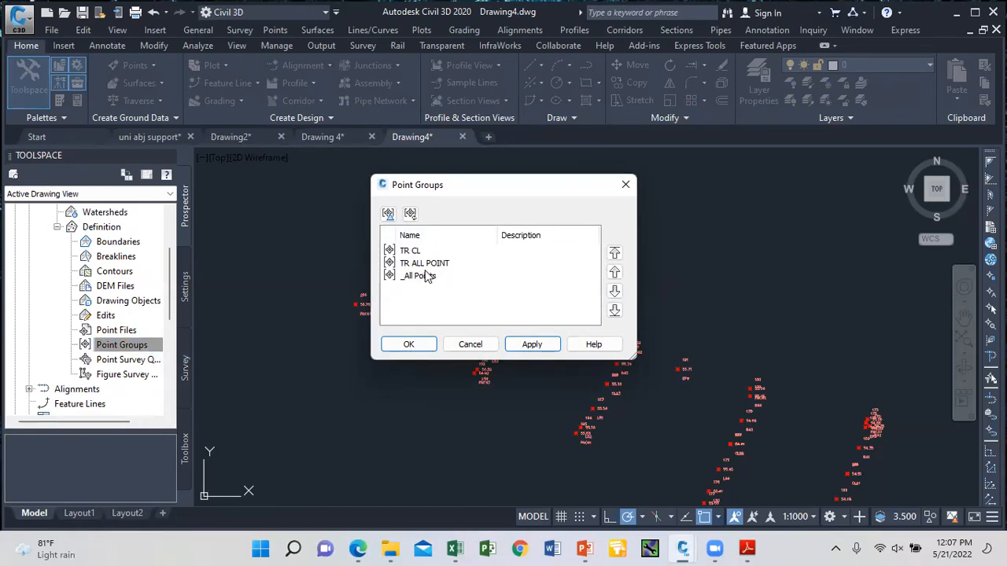
{"action": "left_click", "coordinate": [426, 266]}
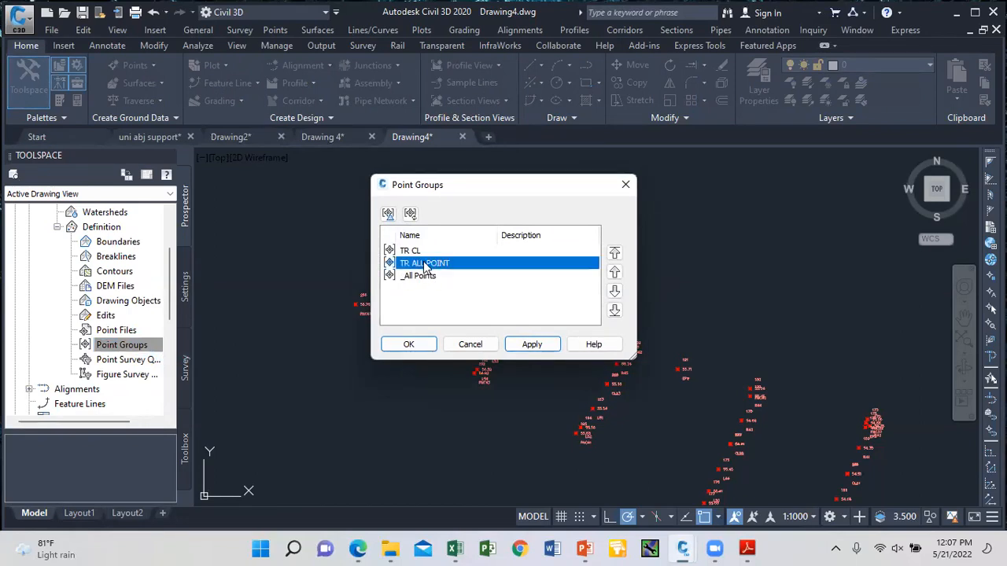
{"action": "left_click", "coordinate": [529, 345]}
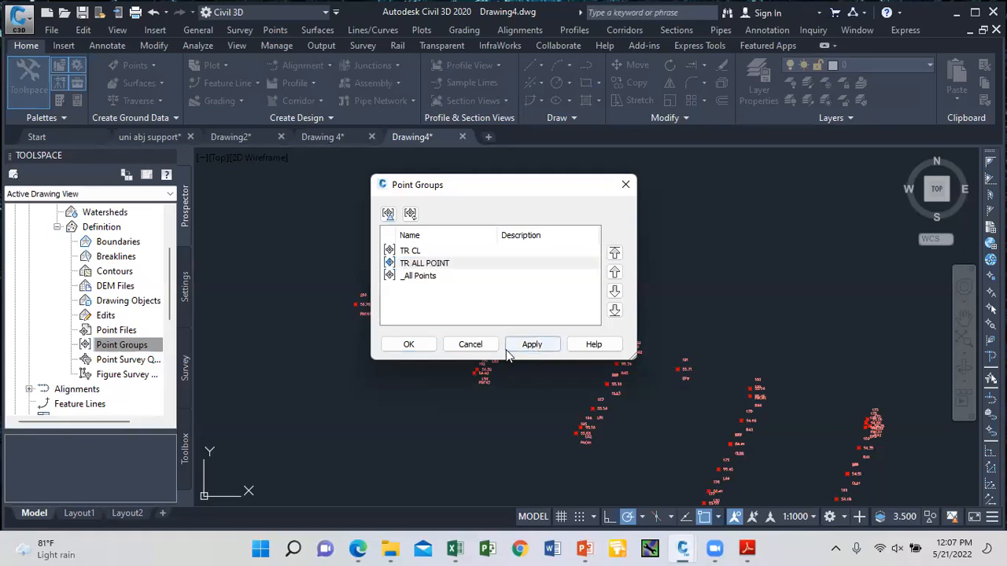
{"action": "left_click", "coordinate": [411, 345]}
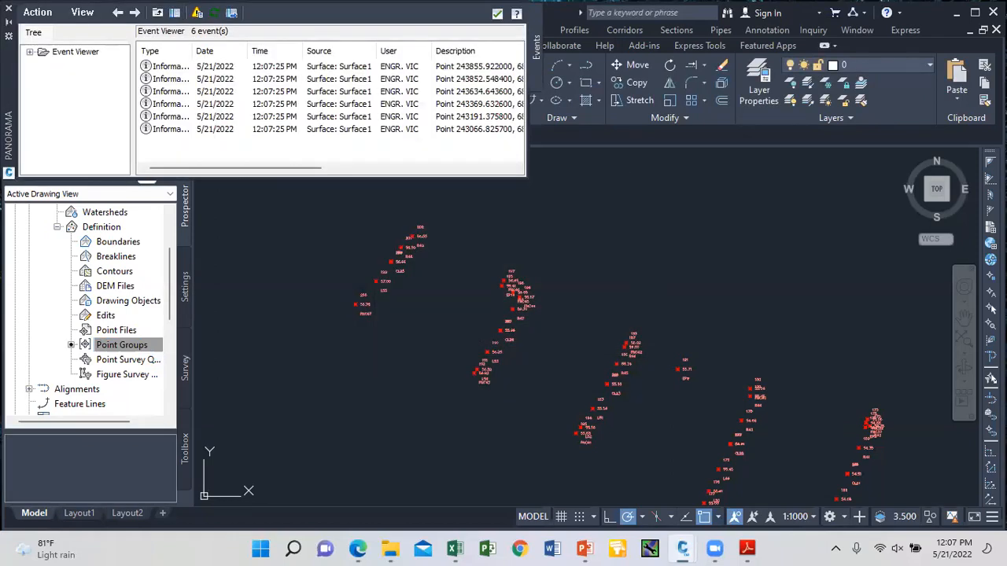
{"action": "left_click", "coordinate": [496, 15]}
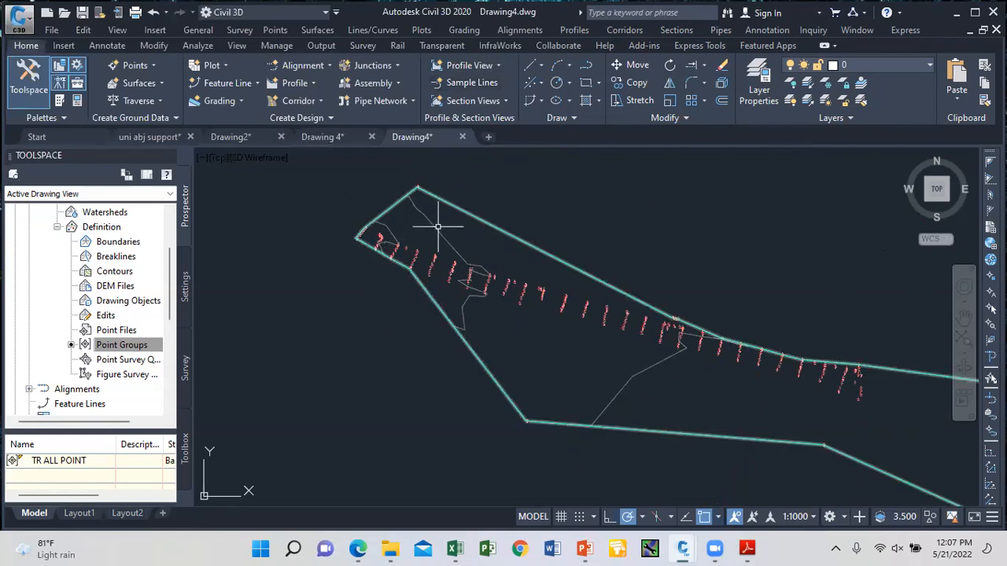
Step: Change the terrain surface's style to Border Only in its surface properties and apply it
{"action": "left_click", "coordinate": [438, 226]}
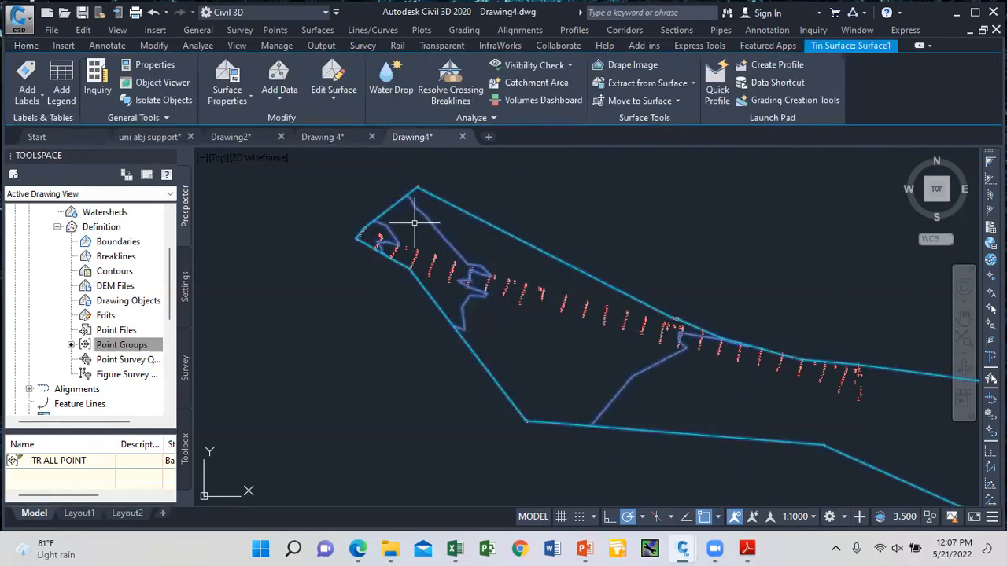
{"action": "left_click", "coordinate": [244, 102]}
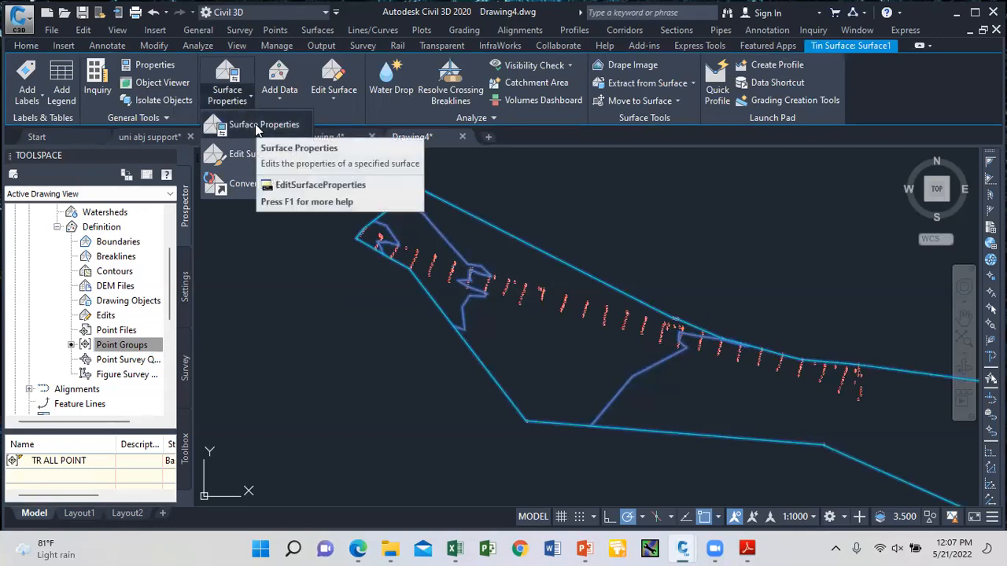
{"action": "left_click", "coordinate": [256, 128]}
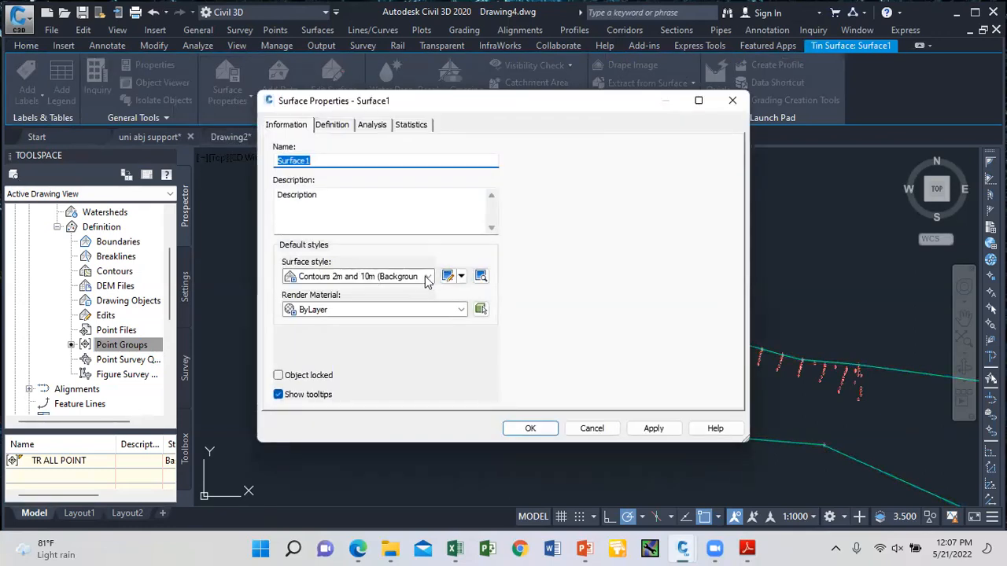
{"action": "left_click", "coordinate": [427, 277]}
{"action": "left_click", "coordinate": [338, 303]}
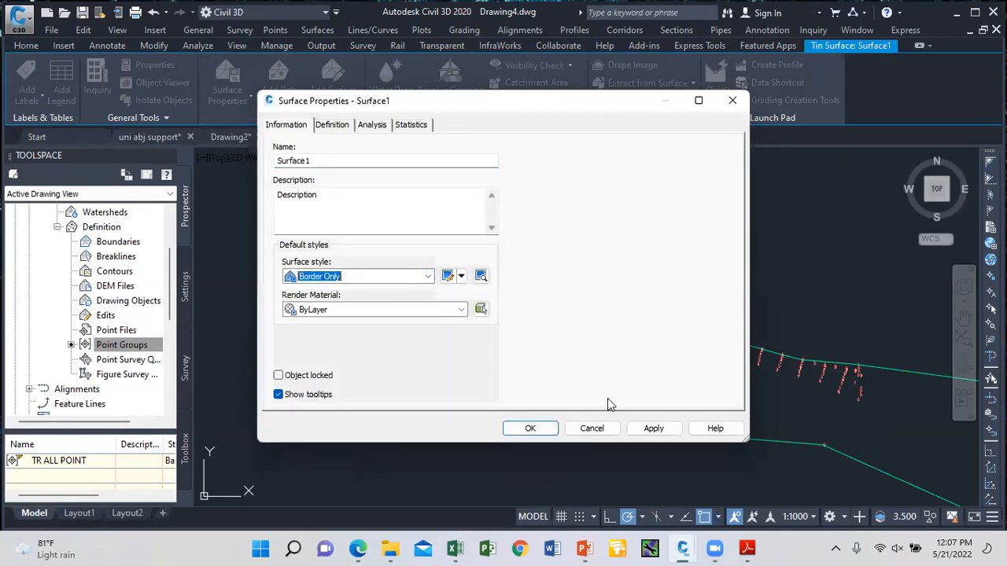
{"action": "left_click", "coordinate": [648, 429]}
{"action": "left_click", "coordinate": [530, 428]}
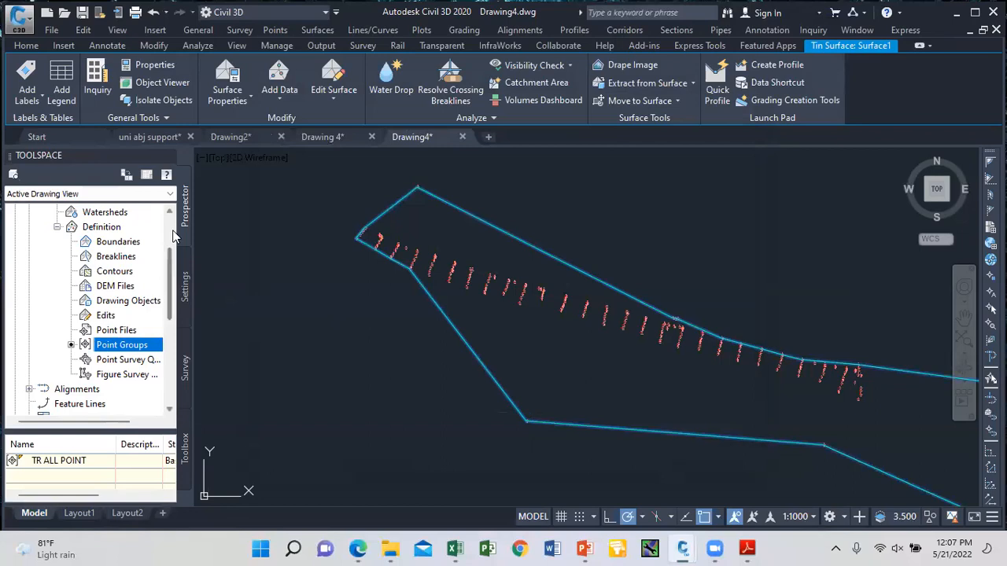
Step: Set both the point style and the point label style of the TR ALL POINT group to <none>
{"action": "scroll", "coordinate": [130, 248], "scroll_direction": "up", "scroll_amount": 2}
{"action": "left_click", "coordinate": [29, 257]}
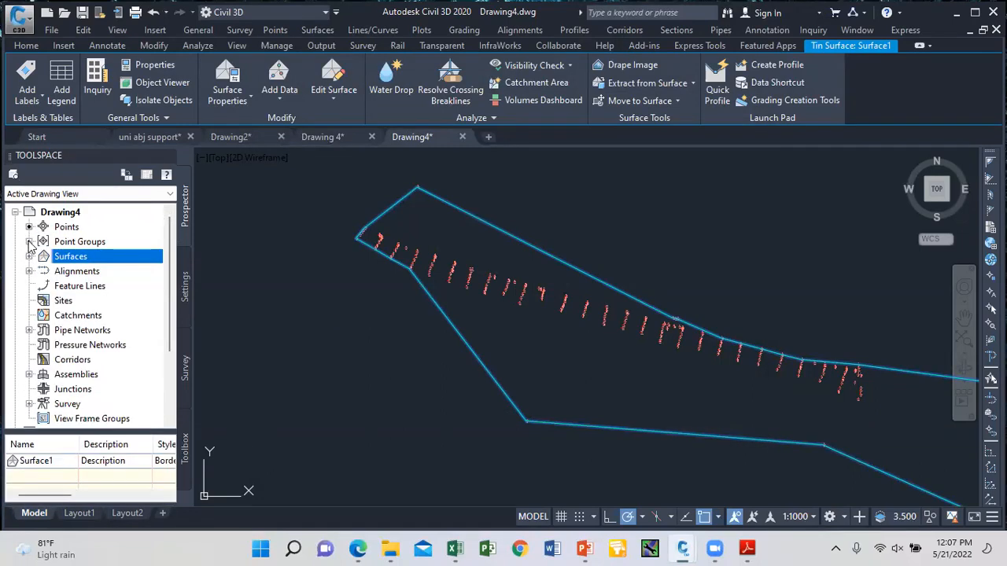
{"action": "left_click", "coordinate": [29, 242]}
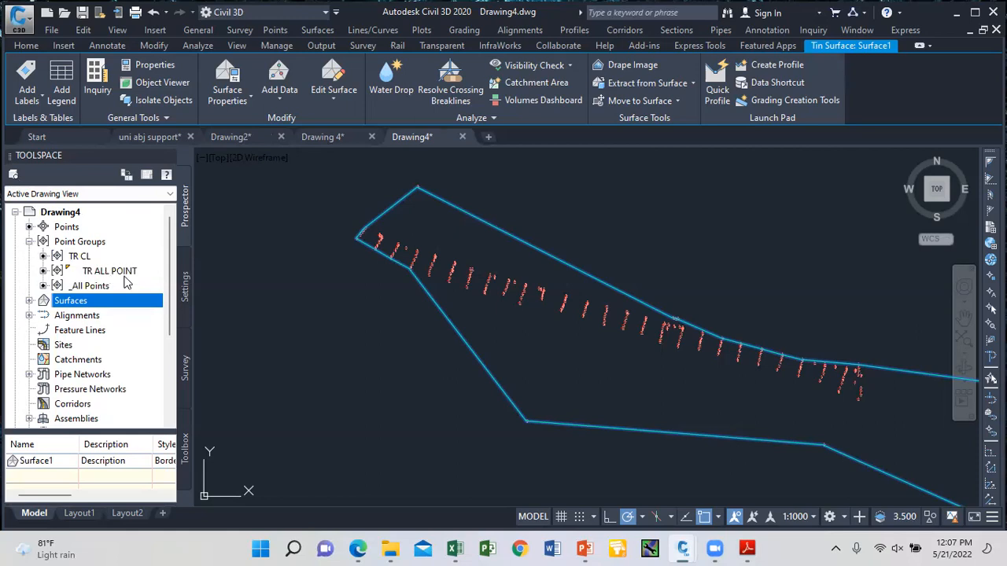
{"action": "left_click", "coordinate": [118, 272]}
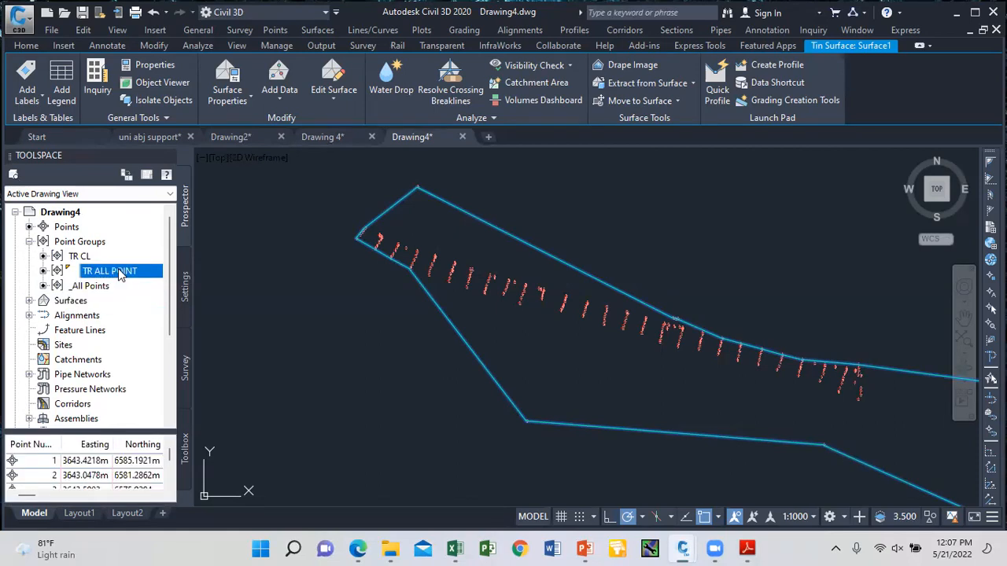
{"action": "right_click", "coordinate": [120, 270]}
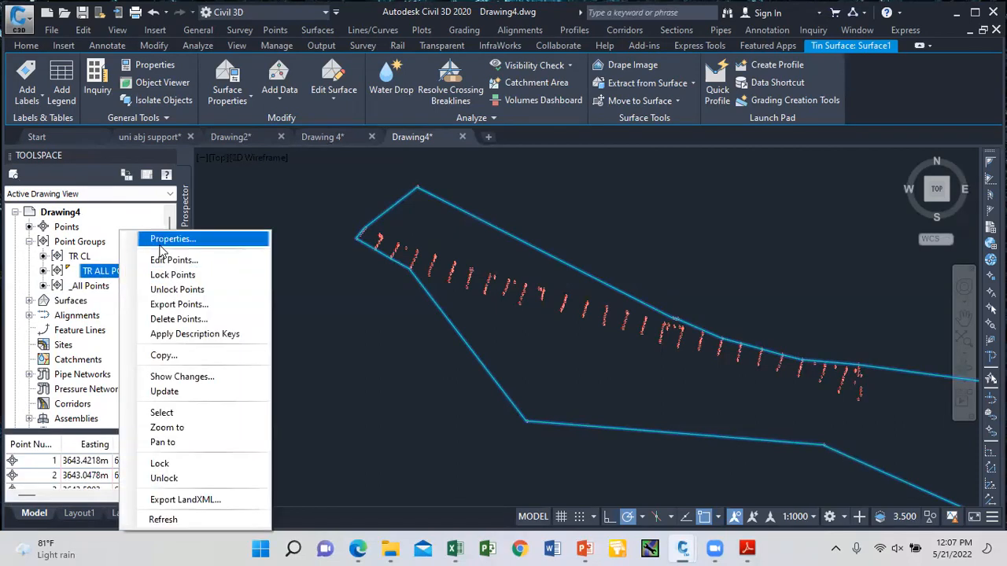
{"action": "left_click", "coordinate": [169, 239]}
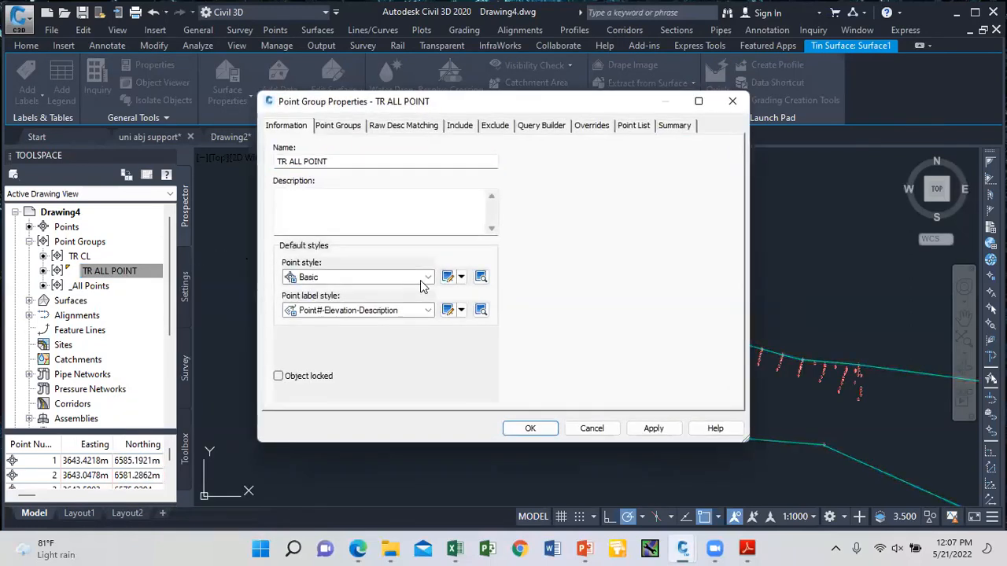
{"action": "left_click", "coordinate": [428, 279]}
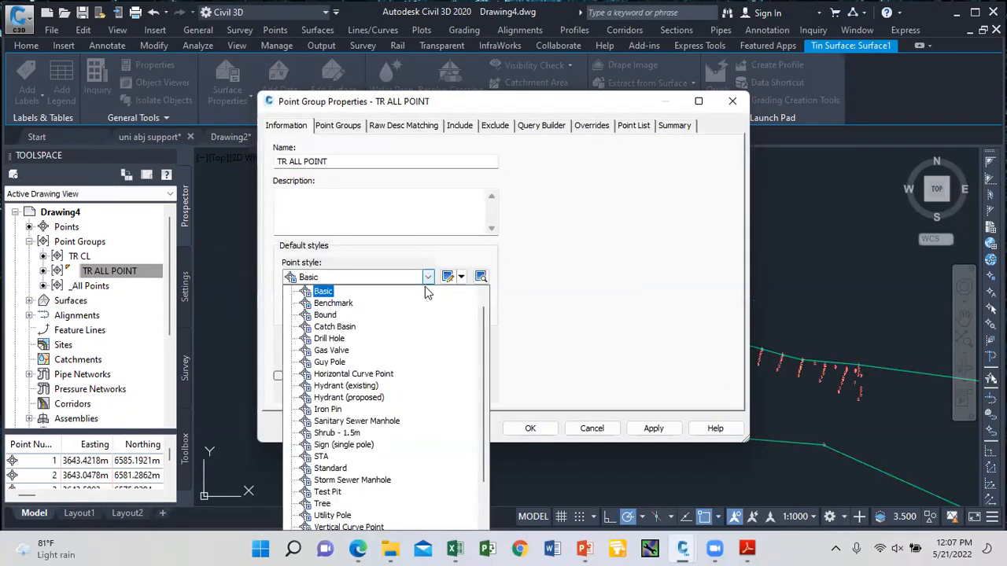
{"action": "scroll", "coordinate": [361, 298], "scroll_direction": "up", "scroll_amount": 1}
{"action": "left_click", "coordinate": [329, 290]}
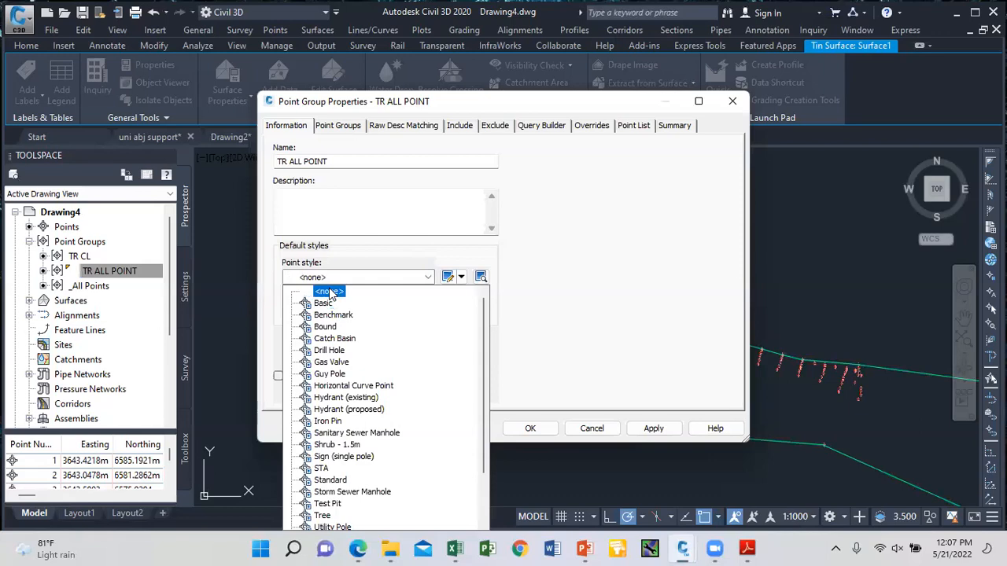
{"action": "left_click", "coordinate": [329, 292]}
{"action": "left_click", "coordinate": [427, 311]}
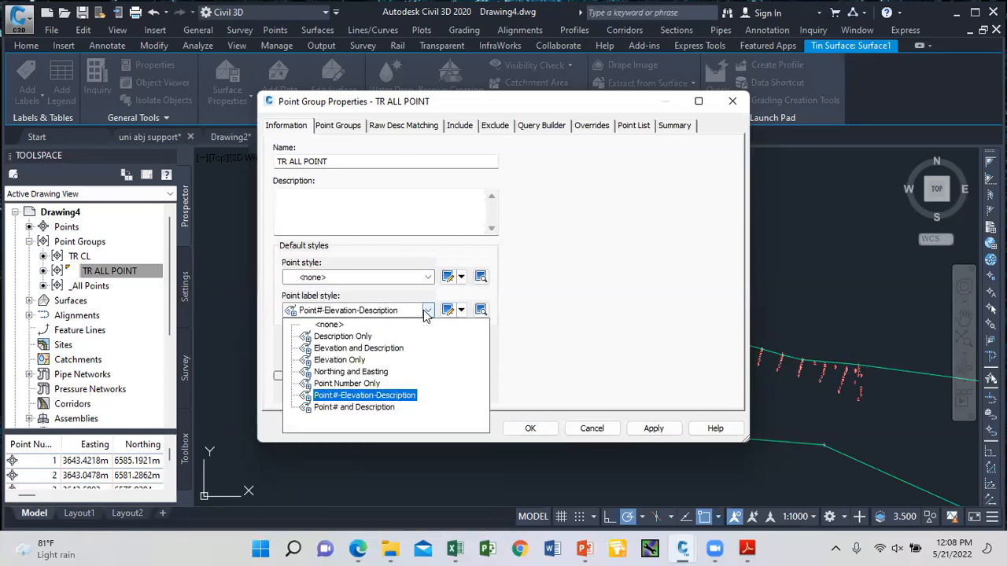
{"action": "left_click", "coordinate": [337, 327]}
{"action": "left_click", "coordinate": [654, 431]}
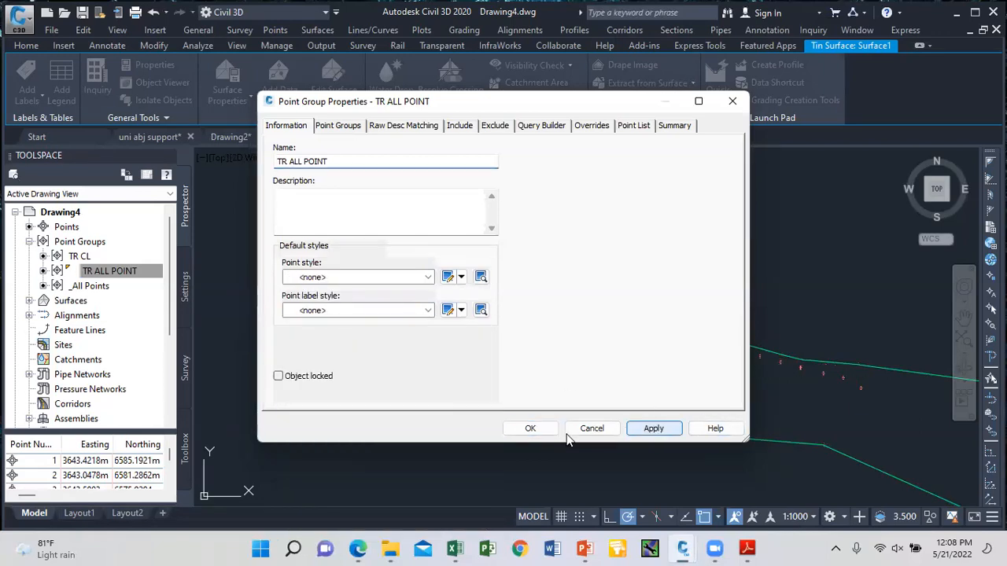
{"action": "left_click", "coordinate": [530, 429]}
Step: Draw a line about 500 m long from centreline point CL25 through the first few centreline points and beyond
{"action": "scroll", "coordinate": [379, 210], "scroll_direction": "down", "scroll_amount": 4}
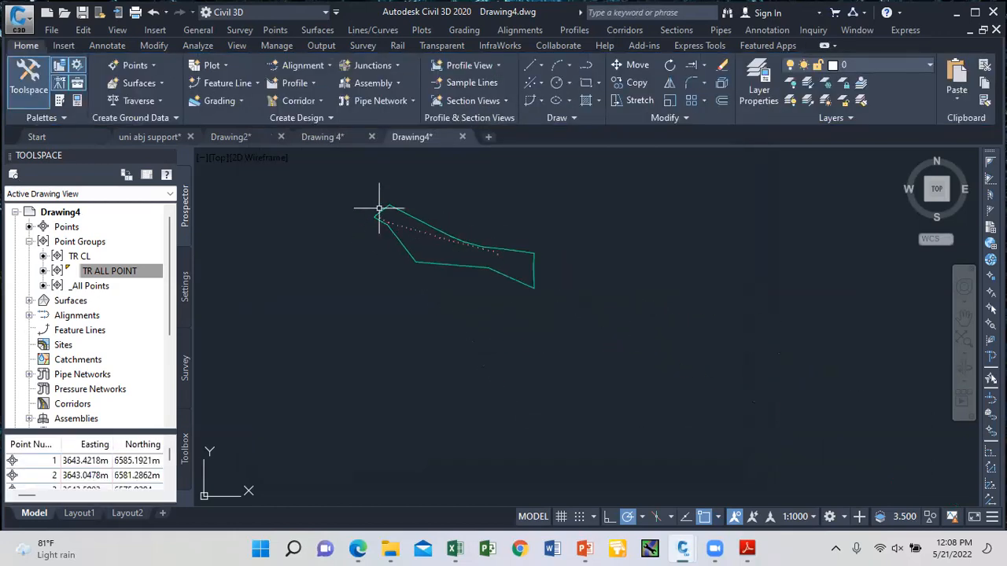
{"action": "scroll", "coordinate": [386, 213], "scroll_direction": "up", "scroll_amount": 2}
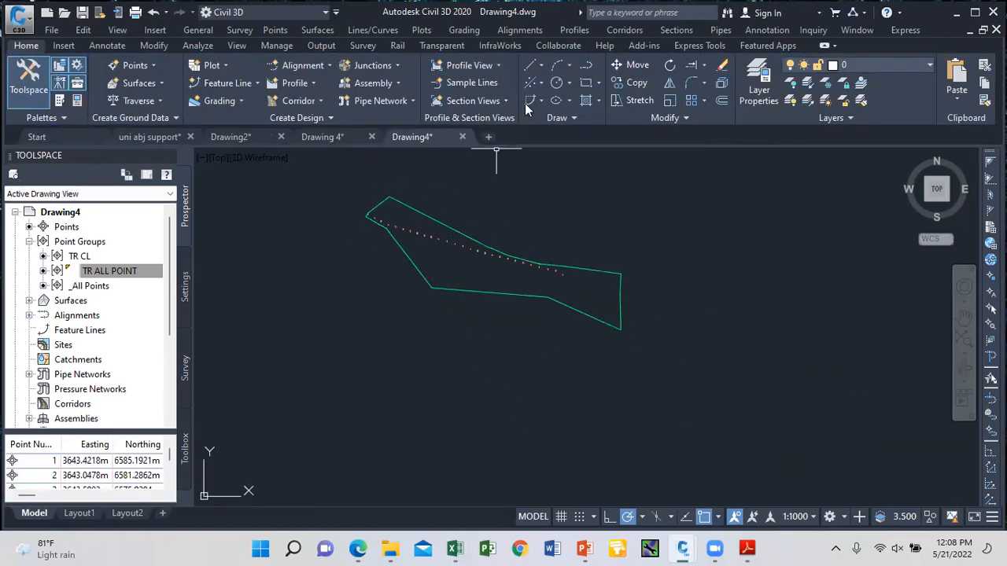
{"action": "left_click", "coordinate": [540, 66]}
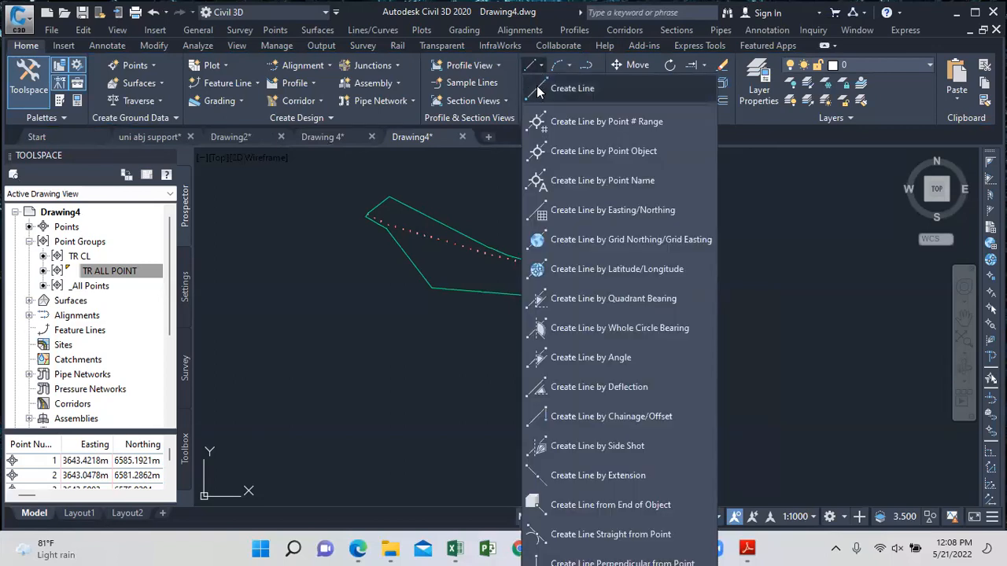
{"action": "left_click", "coordinate": [540, 95]}
{"action": "scroll", "coordinate": [333, 231], "scroll_direction": "up", "scroll_amount": 5}
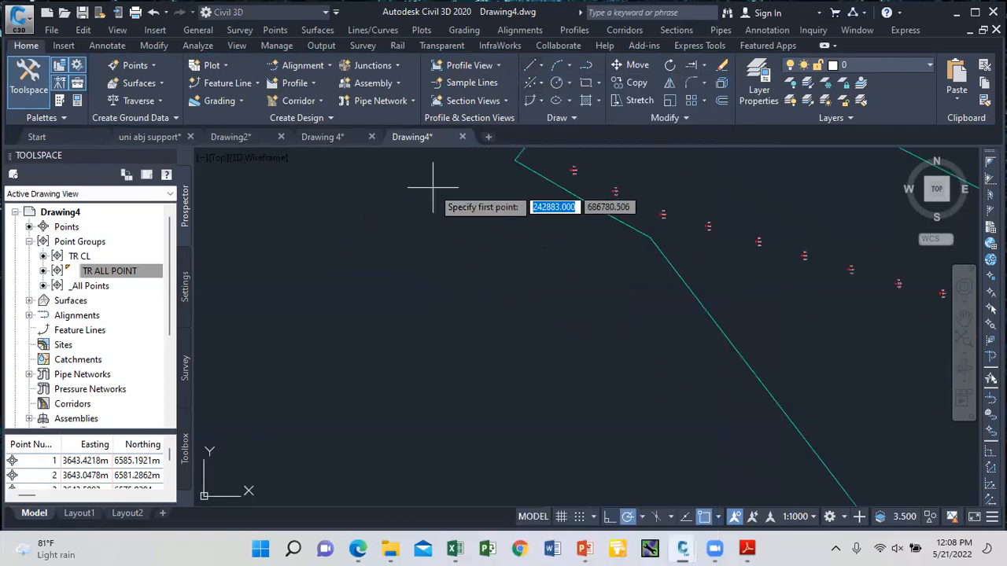
{"action": "scroll", "coordinate": [461, 281], "scroll_direction": "down", "scroll_amount": 3}
{"action": "scroll", "coordinate": [465, 271], "scroll_direction": "up", "scroll_amount": 6}
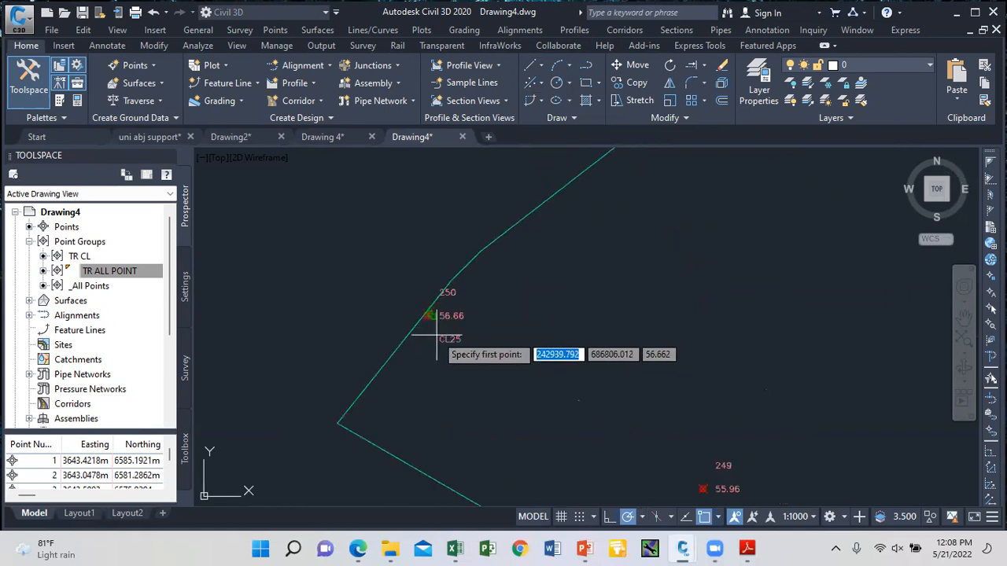
{"action": "left_click", "coordinate": [415, 302]}
{"action": "scroll", "coordinate": [393, 260], "scroll_direction": "down", "scroll_amount": 4}
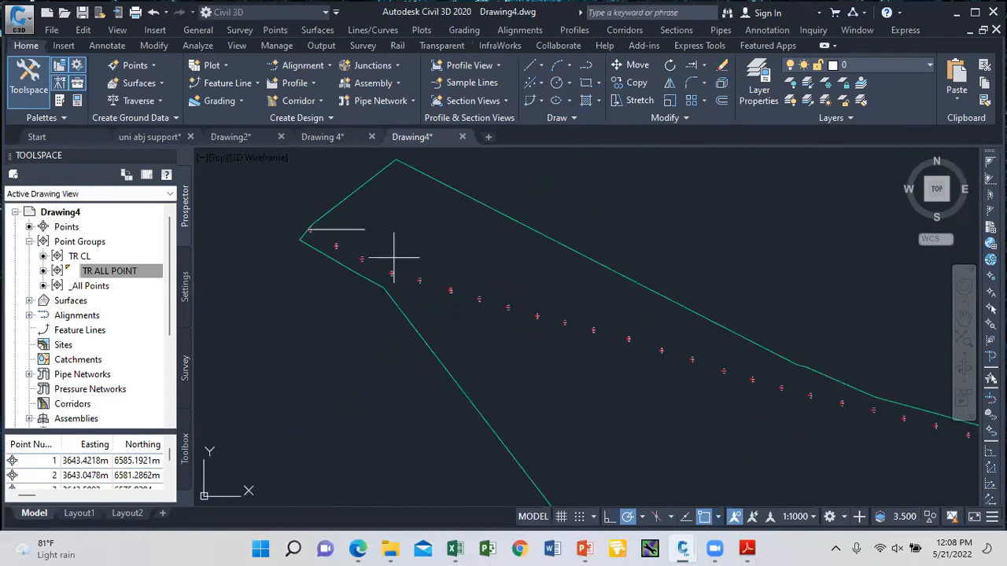
{"action": "scroll", "coordinate": [539, 418], "scroll_direction": "down", "scroll_amount": 3}
{"action": "scroll", "coordinate": [582, 392], "scroll_direction": "up", "scroll_amount": 2}
{"action": "scroll", "coordinate": [586, 394], "scroll_direction": "up", "scroll_amount": 2}
{"action": "scroll", "coordinate": [666, 418], "scroll_direction": "down", "scroll_amount": 2}
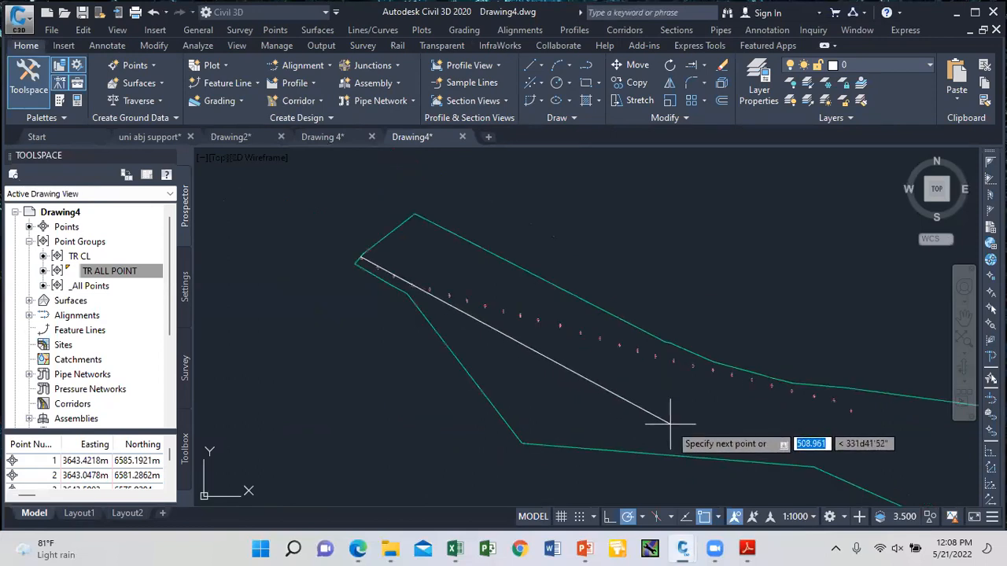
{"action": "left_click", "coordinate": [664, 425]}
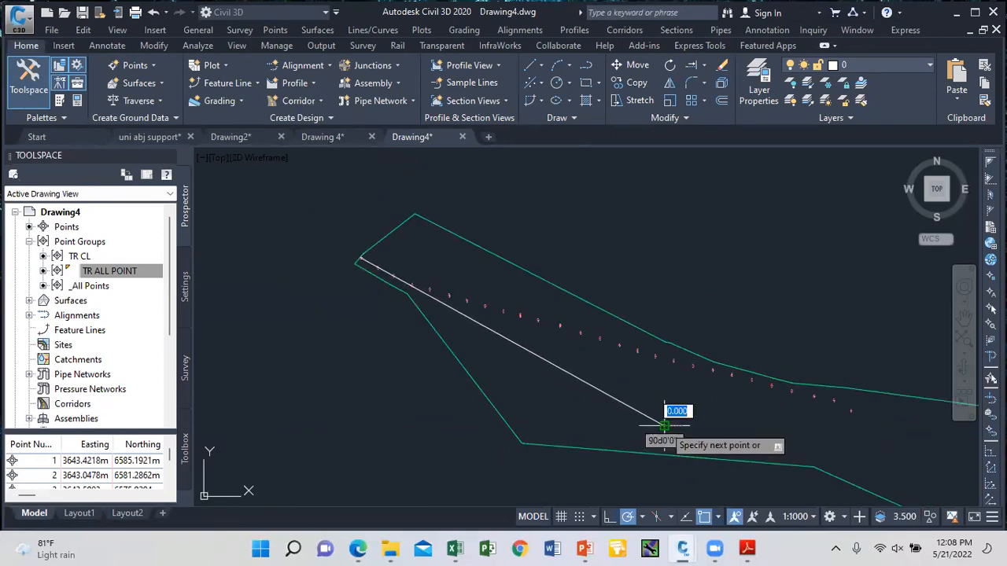
{"action": "key", "text": "Escape"}
Step: Draw a second line about 630 m long from point CL21 along the remaining centreline points to beside the last one
{"action": "key", "text": "Return"}
{"action": "scroll", "coordinate": [512, 285], "scroll_direction": "up", "scroll_amount": 5}
{"action": "scroll", "coordinate": [302, 294], "scroll_direction": "up", "scroll_amount": 4}
{"action": "left_click", "coordinate": [303, 292]}
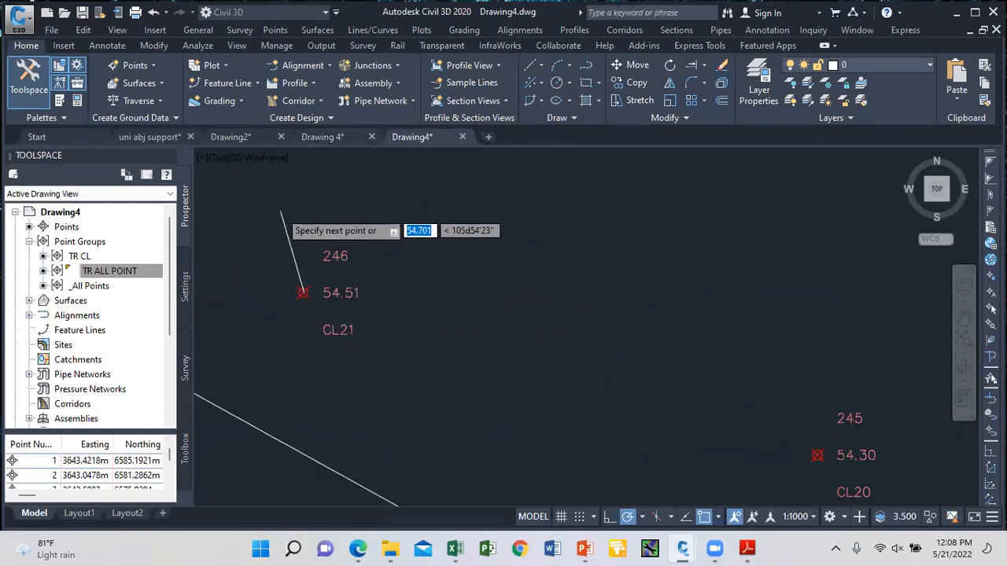
{"action": "scroll", "coordinate": [303, 292], "scroll_direction": "down", "scroll_amount": 6}
{"action": "scroll", "coordinate": [718, 343], "scroll_direction": "up", "scroll_amount": 4}
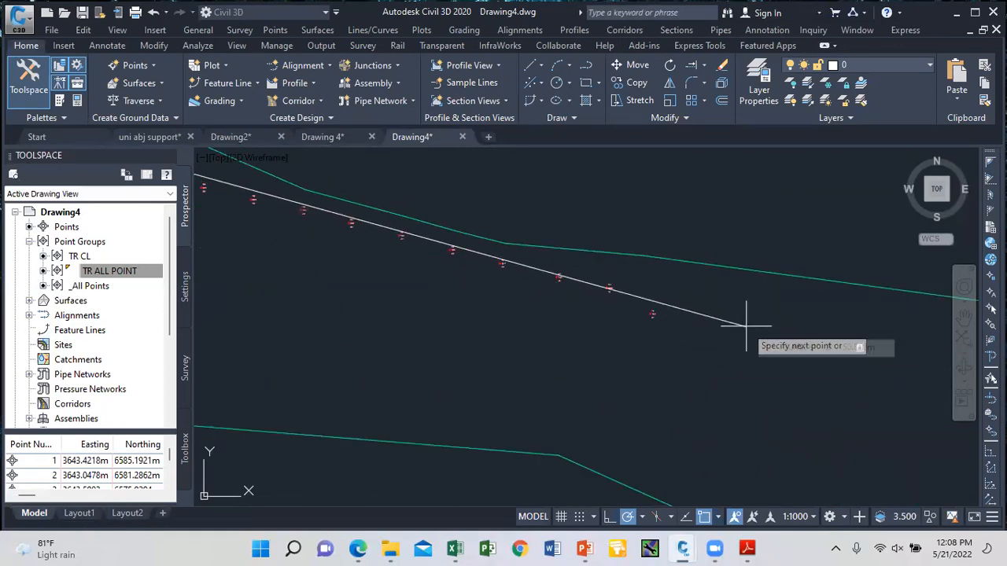
{"action": "scroll", "coordinate": [730, 314], "scroll_direction": "up", "scroll_amount": 4}
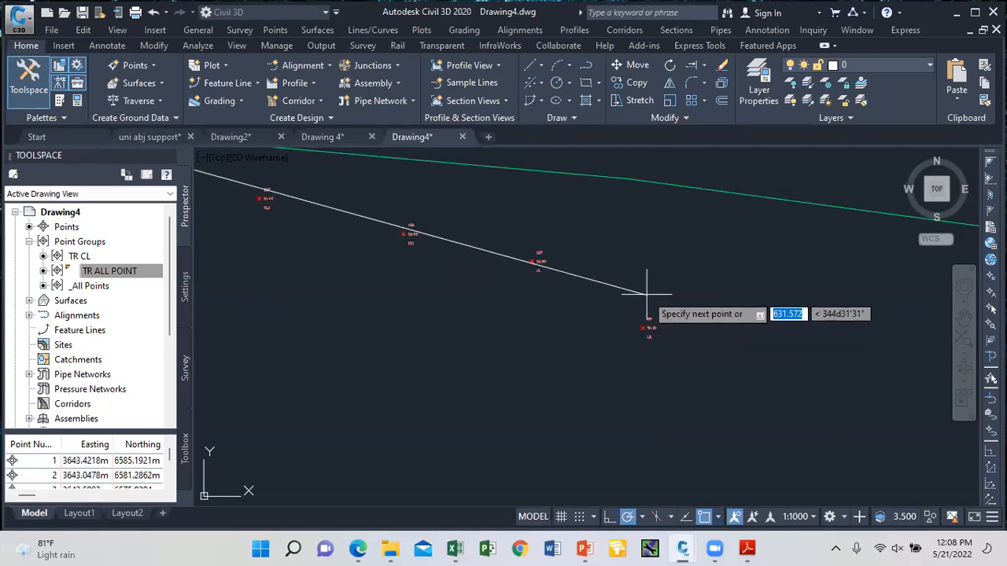
{"action": "left_click", "coordinate": [653, 294]}
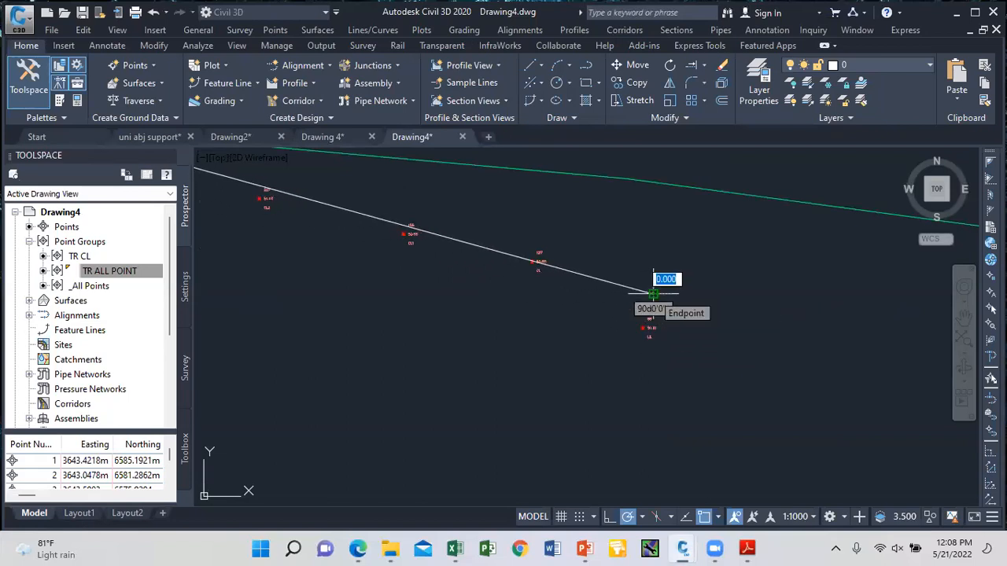
{"action": "scroll", "coordinate": [654, 292], "scroll_direction": "down", "scroll_amount": 5}
{"action": "scroll", "coordinate": [285, 199], "scroll_direction": "up", "scroll_amount": 4}
{"action": "scroll", "coordinate": [352, 220], "scroll_direction": "down", "scroll_amount": 6}
{"action": "scroll", "coordinate": [367, 230], "scroll_direction": "up", "scroll_amount": 2}
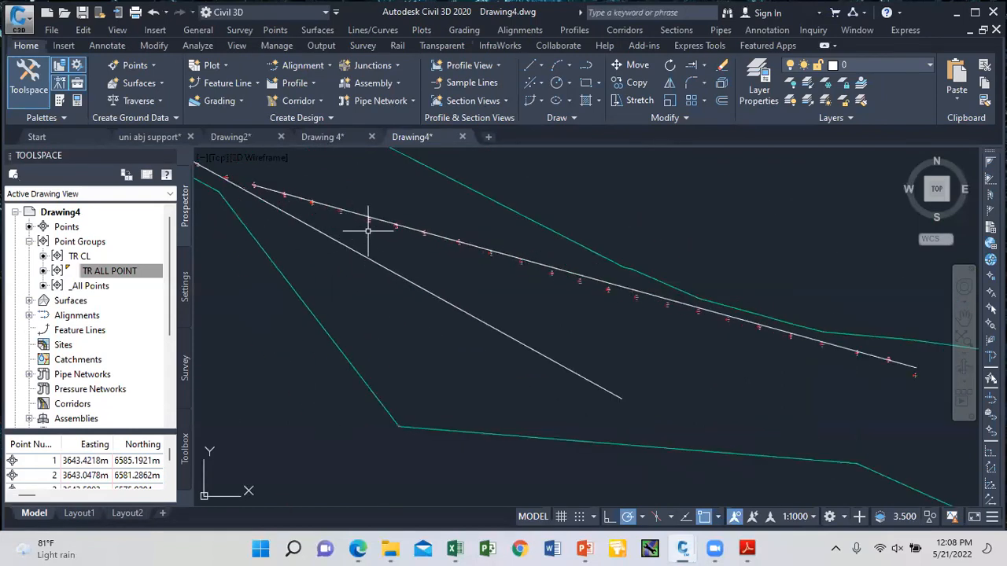
{"action": "scroll", "coordinate": [385, 236], "scroll_direction": "down", "scroll_amount": 4}
{"action": "mouse_move", "coordinate": [385, 245]}
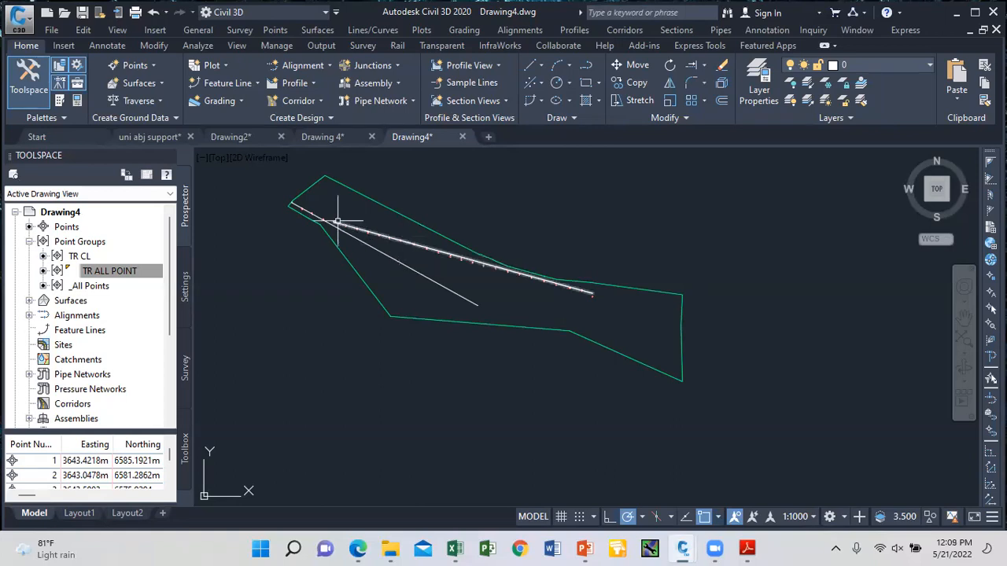
{"action": "scroll", "coordinate": [315, 207], "scroll_direction": "up", "scroll_amount": 2}
{"action": "scroll", "coordinate": [354, 209], "scroll_direction": "up", "scroll_amount": 2}
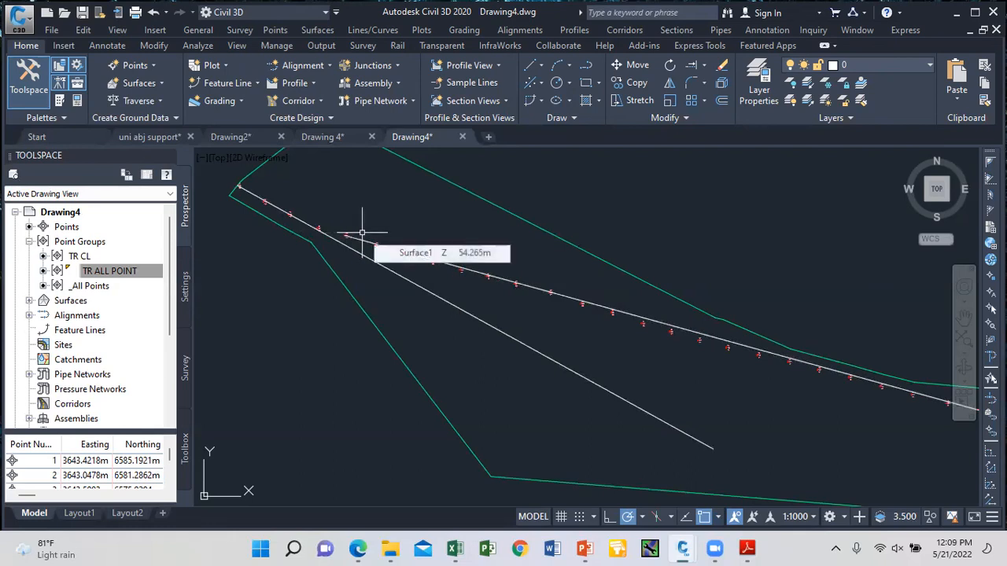
{"action": "type", "text": "ex"}
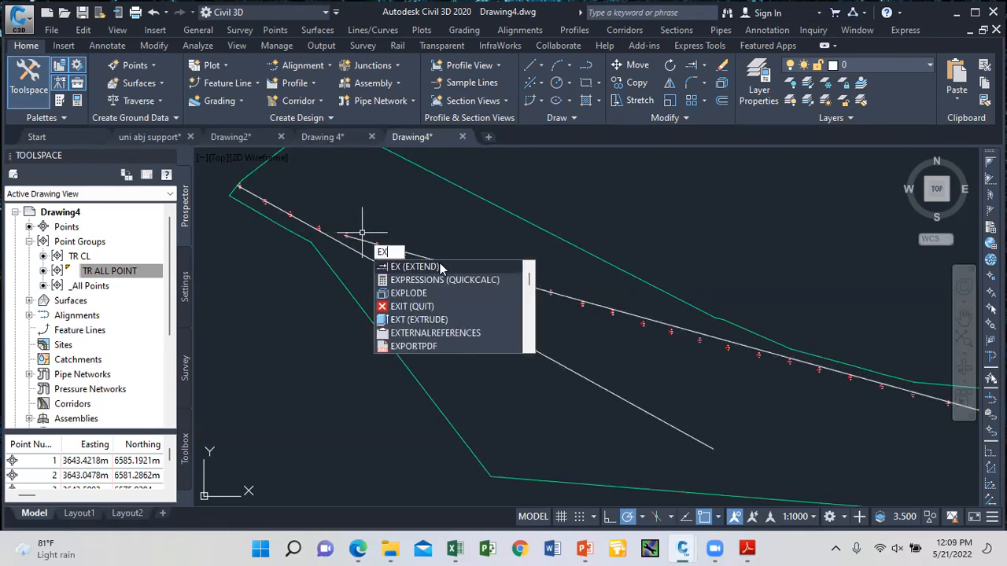
{"action": "key", "text": "Return"}
{"action": "key", "text": "Return"}
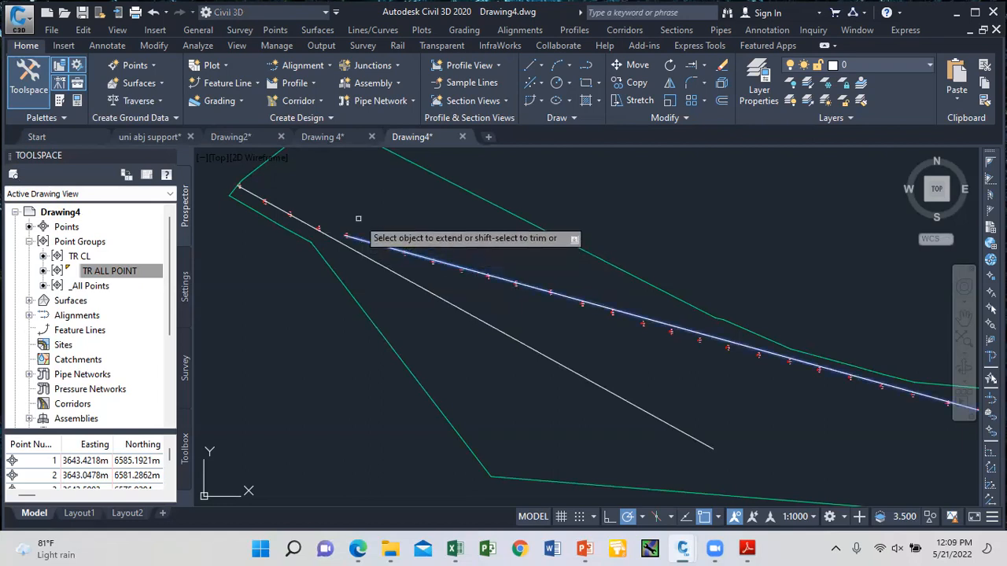
{"action": "right_click", "coordinate": [367, 214]}
{"action": "left_click", "coordinate": [389, 203]}
{"action": "key", "text": "Escape"}
{"action": "key", "text": "Escape"}
Step: Extend the start of the second centreline segment back to meet the first line, using the first line as the boundary
{"action": "type", "text": "e"}
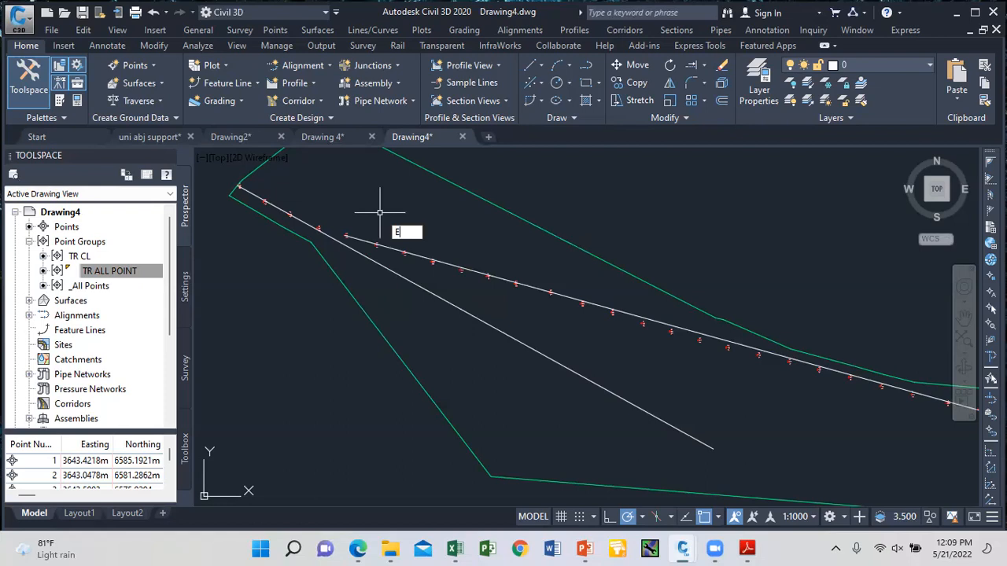
{"action": "type", "text": "x"}
{"action": "key", "text": "Return"}
{"action": "left_click", "coordinate": [433, 294]}
{"action": "key", "text": "Return"}
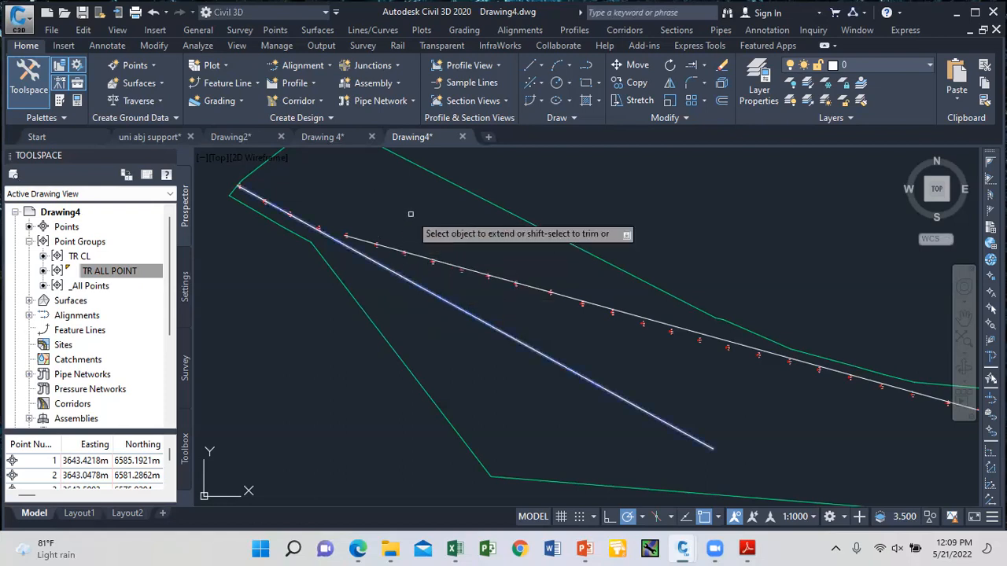
{"action": "left_click", "coordinate": [423, 261]}
{"action": "key", "text": "Return"}
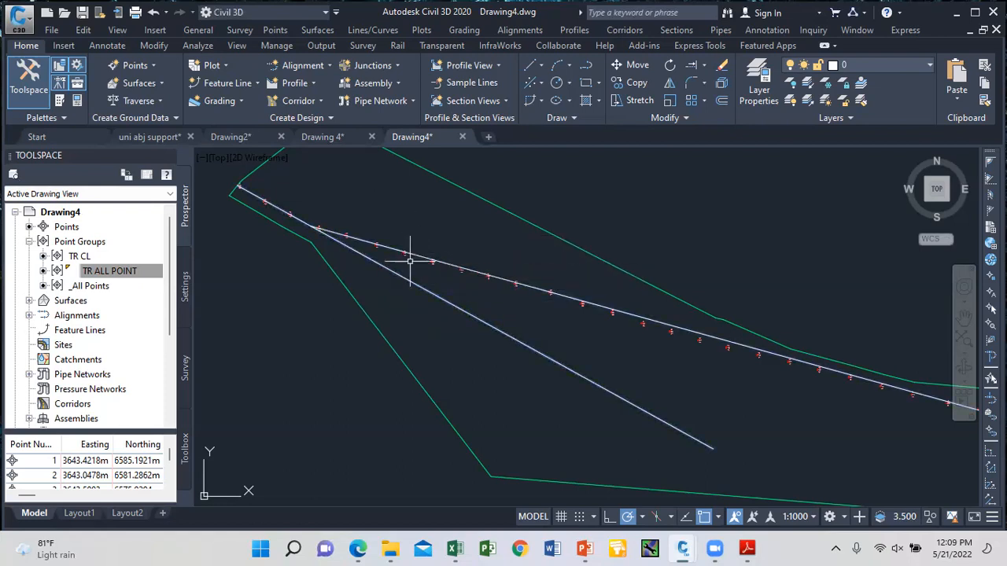
Step: Trim off the part of the first line that runs past its junction with the second centreline segment
{"action": "type", "text": "tr"}
{"action": "key", "text": "Return"}
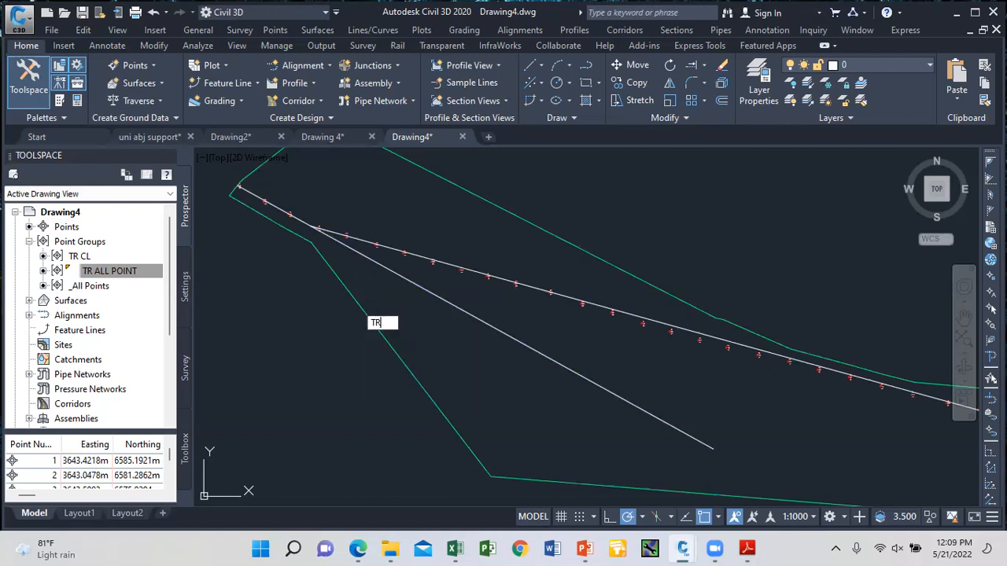
{"action": "scroll", "coordinate": [315, 213], "scroll_direction": "up", "scroll_amount": 3}
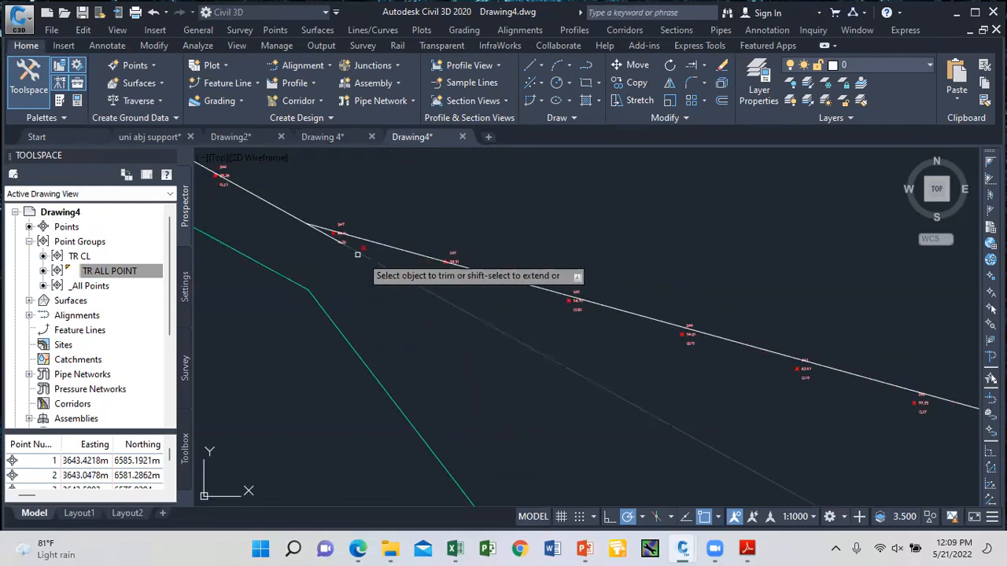
{"action": "left_click", "coordinate": [319, 231]}
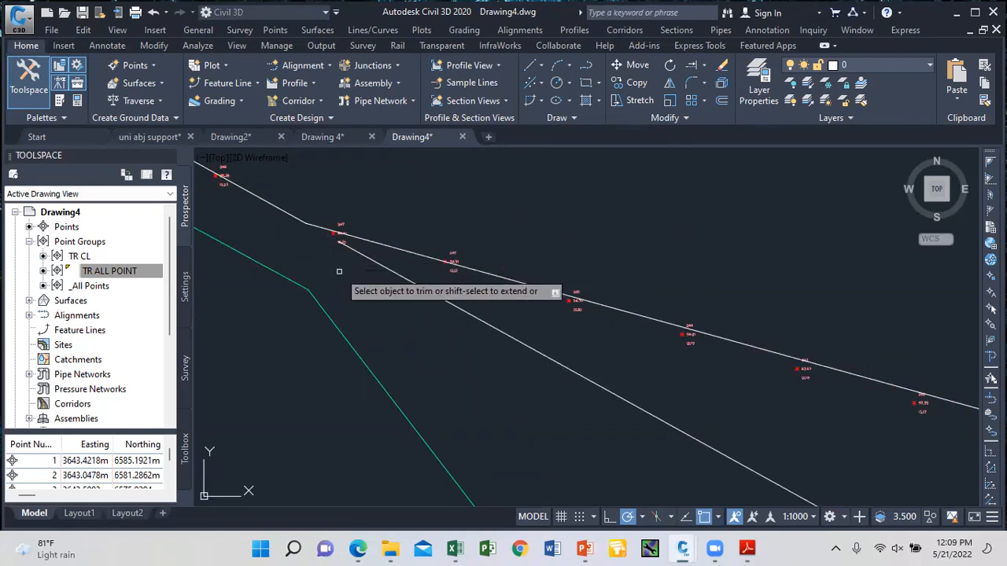
{"action": "left_click", "coordinate": [423, 290]}
{"action": "scroll", "coordinate": [416, 285], "scroll_direction": "down", "scroll_amount": 2}
{"action": "key", "text": "Escape"}
Step: Change the colour of the second centreline segment to yellow
{"action": "left_click", "coordinate": [409, 277]}
{"action": "right_click", "coordinate": [403, 228]}
{"action": "left_click", "coordinate": [438, 342]}
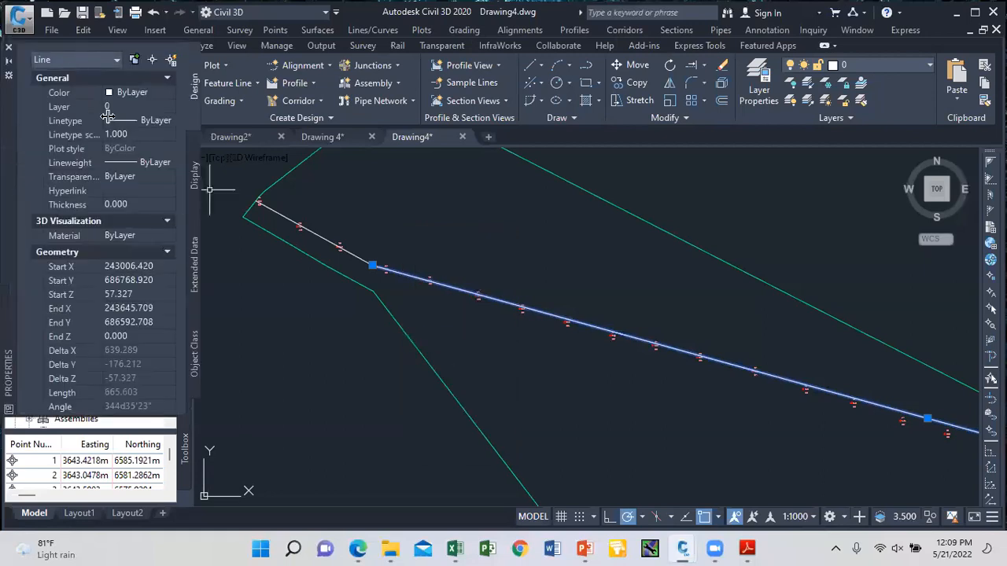
{"action": "left_click", "coordinate": [158, 91]}
{"action": "left_click", "coordinate": [159, 91]}
{"action": "left_click", "coordinate": [143, 147]}
{"action": "left_click", "coordinate": [8, 48]}
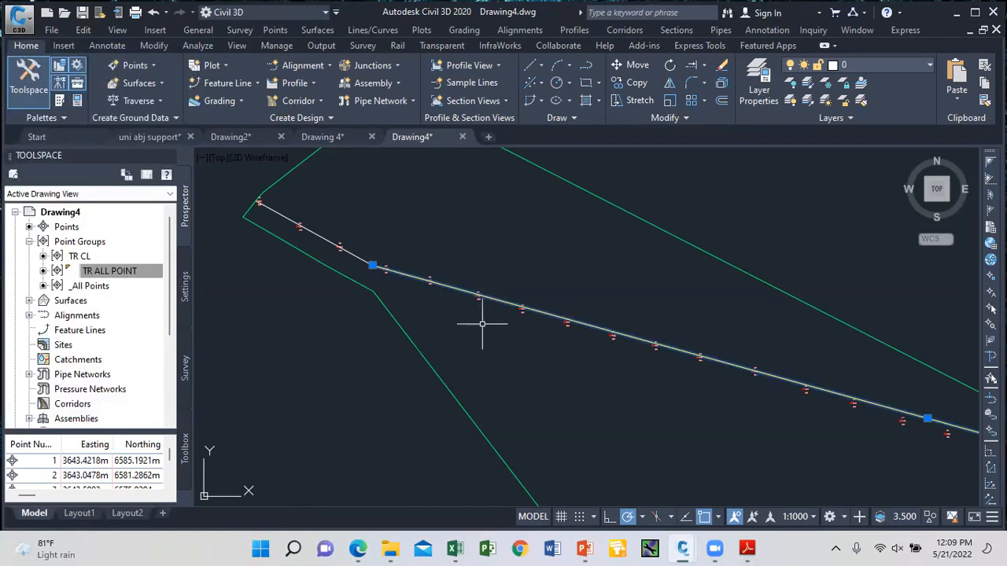
{"action": "key", "text": "Escape"}
{"action": "scroll", "coordinate": [409, 236], "scroll_direction": "down", "scroll_amount": 4}
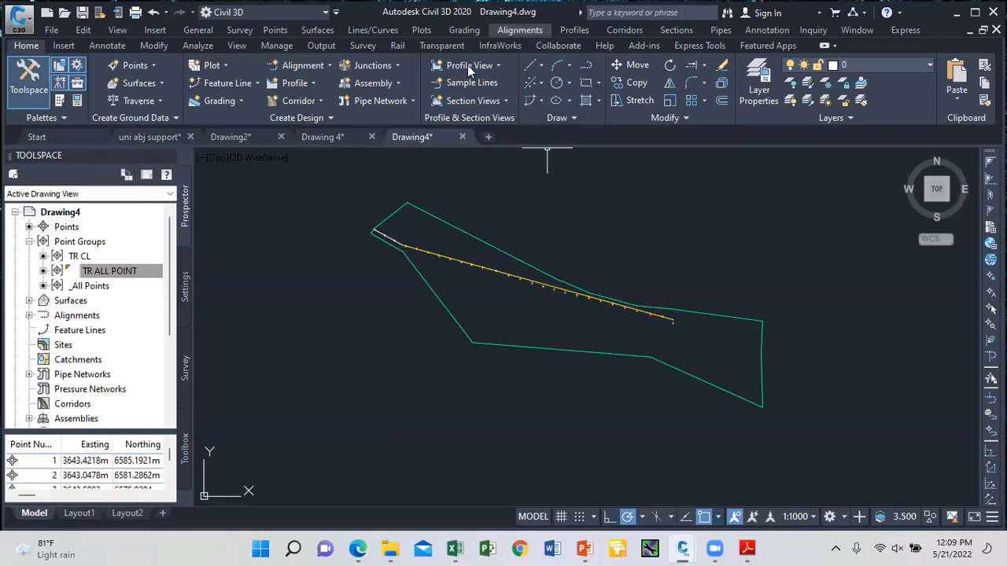
{"action": "left_click", "coordinate": [330, 67]}
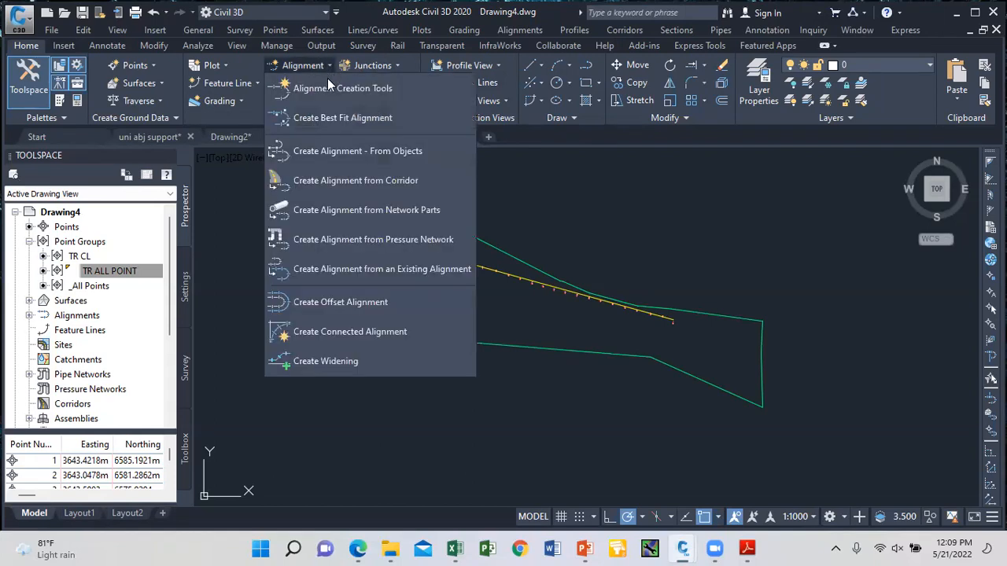
{"action": "left_click", "coordinate": [351, 162]}
{"action": "scroll", "coordinate": [380, 237], "scroll_direction": "up", "scroll_amount": 2}
{"action": "scroll", "coordinate": [380, 237], "scroll_direction": "up", "scroll_amount": 2}
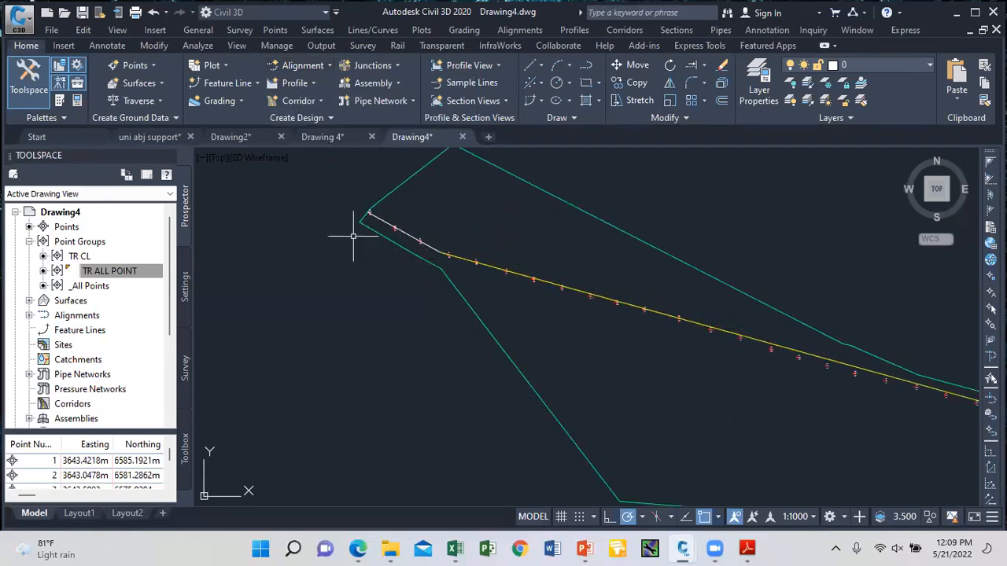
Step: Trace a single polyline over both centreline segments, from point CL25 through their junction to the far end of the yellow line
{"action": "left_click", "coordinate": [584, 67]}
{"action": "scroll", "coordinate": [378, 198], "scroll_direction": "up", "scroll_amount": 2}
{"action": "scroll", "coordinate": [379, 195], "scroll_direction": "up", "scroll_amount": 8}
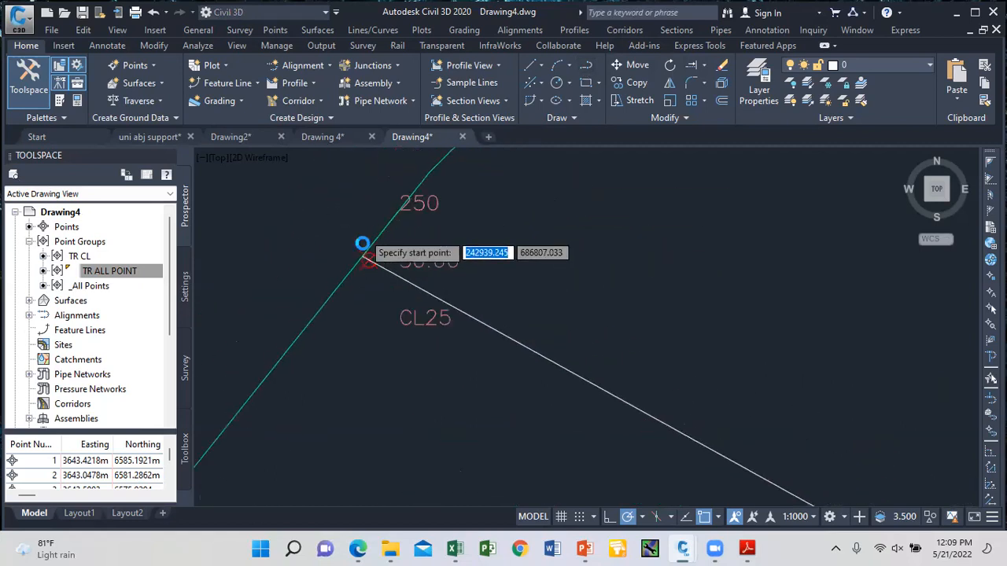
{"action": "left_click", "coordinate": [364, 292]}
{"action": "scroll", "coordinate": [260, 196], "scroll_direction": "down", "scroll_amount": 5}
{"action": "scroll", "coordinate": [333, 207], "scroll_direction": "down", "scroll_amount": 4}
{"action": "scroll", "coordinate": [461, 273], "scroll_direction": "up", "scroll_amount": 3}
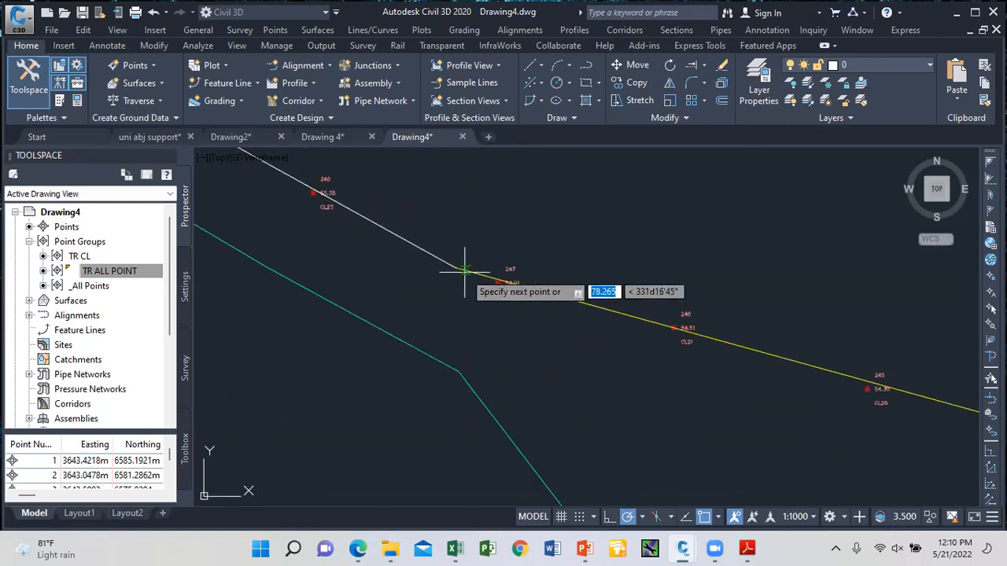
{"action": "scroll", "coordinate": [303, 222], "scroll_direction": "down", "scroll_amount": 7}
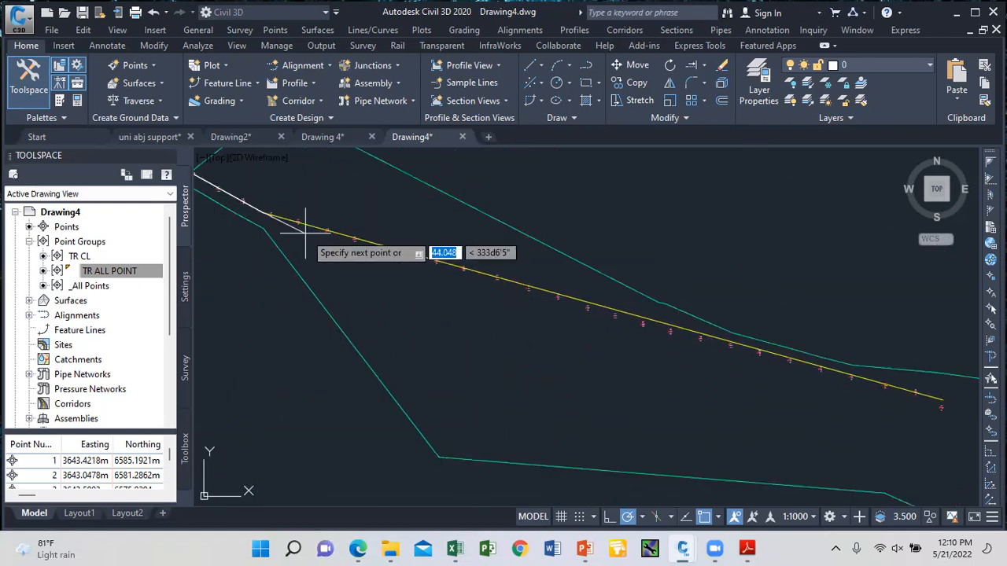
{"action": "scroll", "coordinate": [524, 295], "scroll_direction": "up", "scroll_amount": 8}
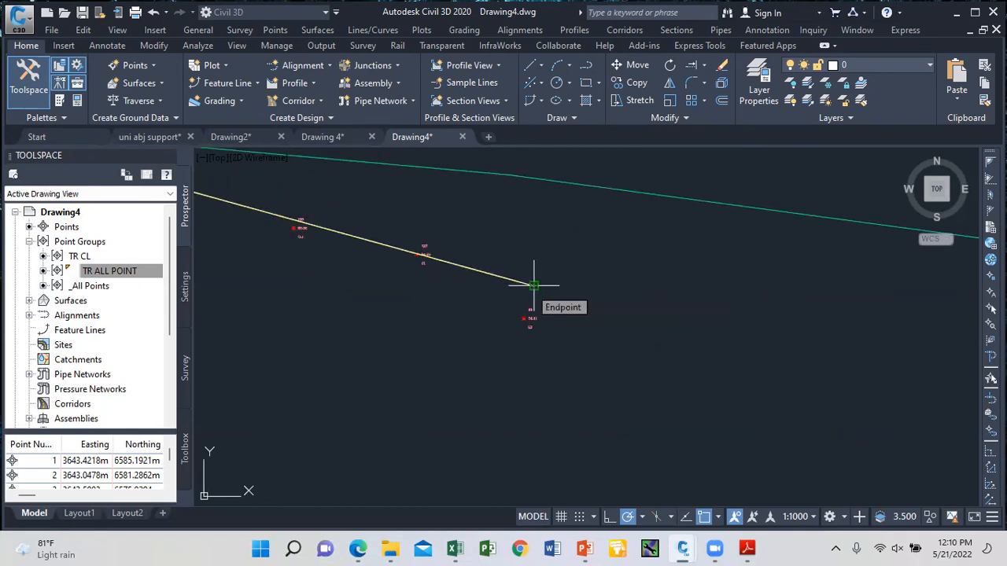
{"action": "scroll", "coordinate": [472, 317], "scroll_direction": "down", "scroll_amount": 7}
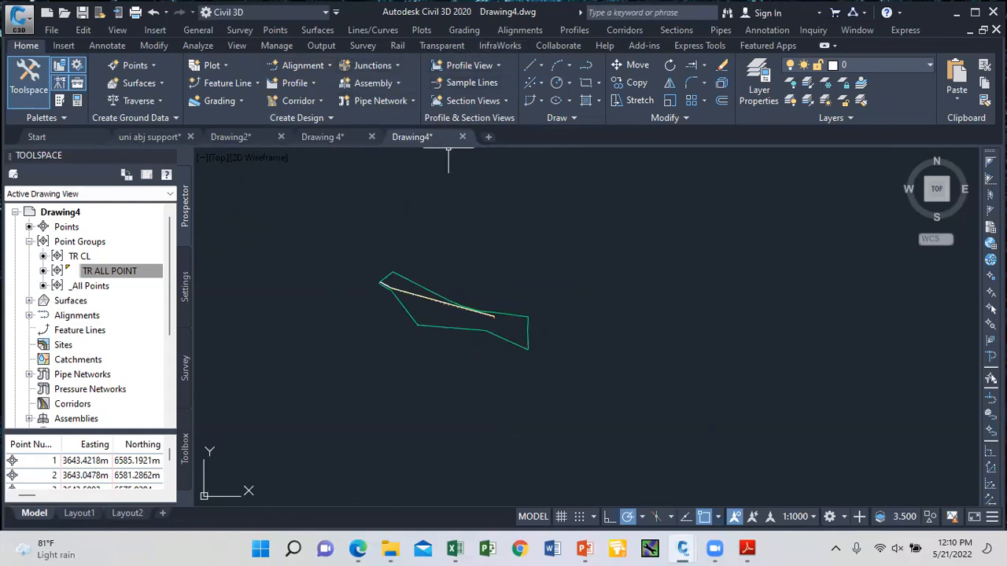
Step: Start creating an alignment from objects using the traced centreline polyline, and accept its default direction
{"action": "left_click", "coordinate": [322, 69]}
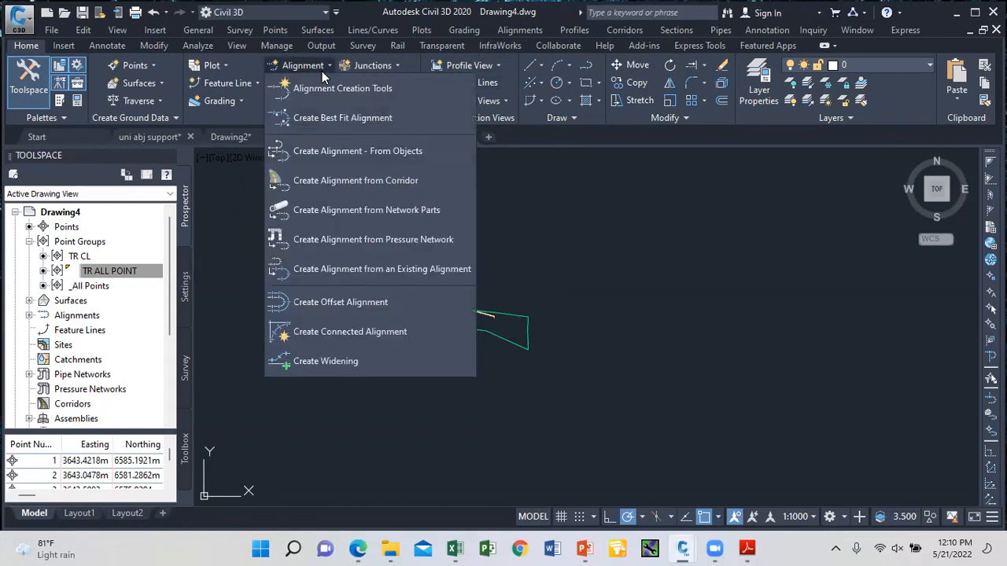
{"action": "left_click", "coordinate": [346, 154]}
{"action": "scroll", "coordinate": [429, 285], "scroll_direction": "up", "scroll_amount": 5}
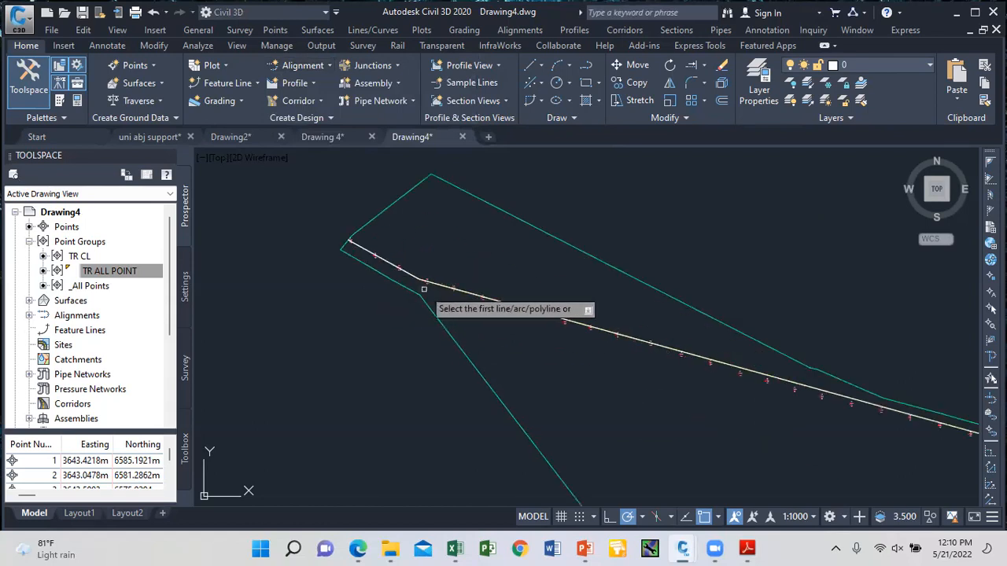
{"action": "left_click", "coordinate": [435, 282]}
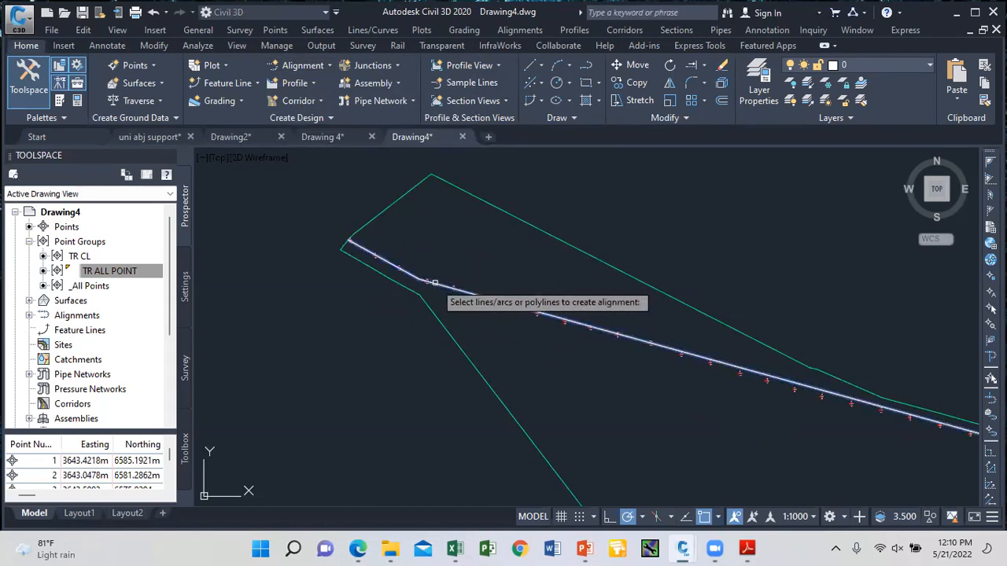
{"action": "key", "text": "Return"}
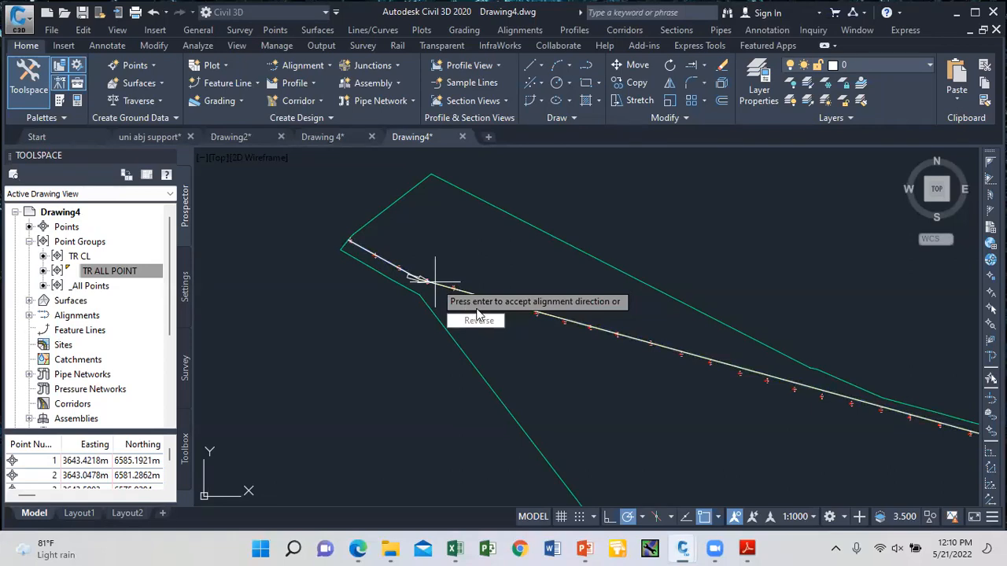
{"action": "key", "text": "Return"}
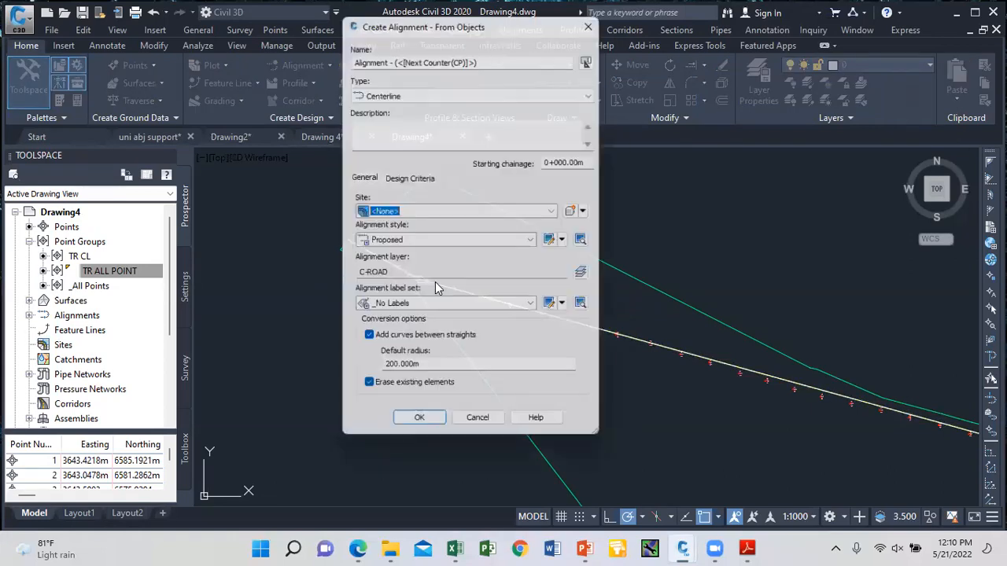
Step: Name the alignment ROAD 1 ahead of the counter and use the Major Minor and Geometry Points label set
{"action": "double_click", "coordinate": [385, 54]}
{"action": "type", "text": "ROAD 1"}
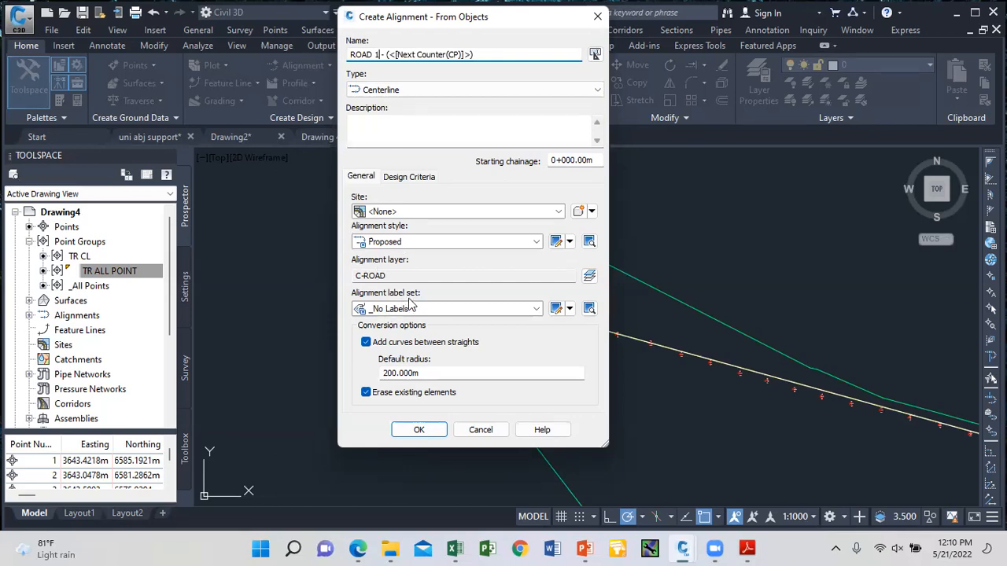
{"action": "left_click", "coordinate": [536, 309]}
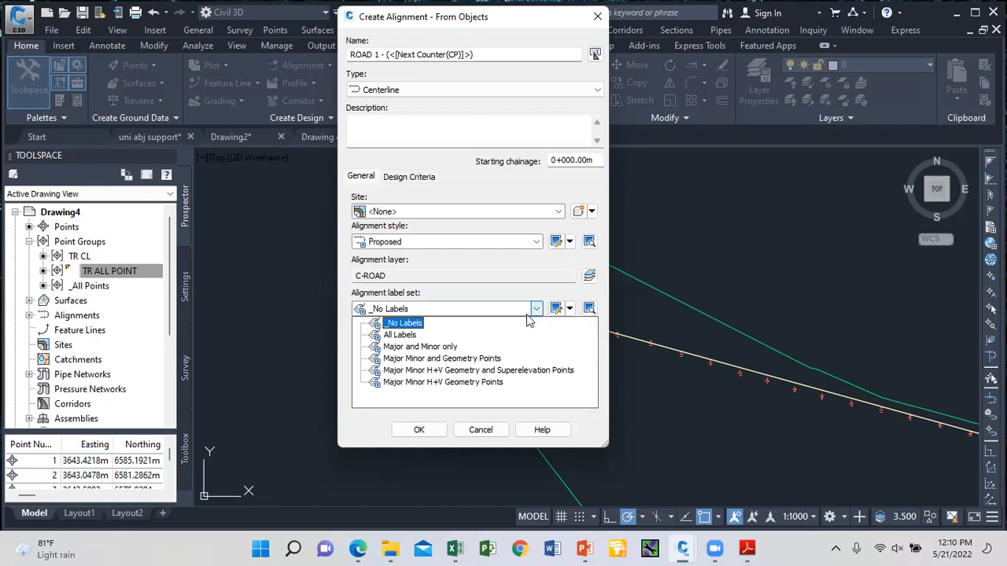
{"action": "left_click", "coordinate": [423, 359]}
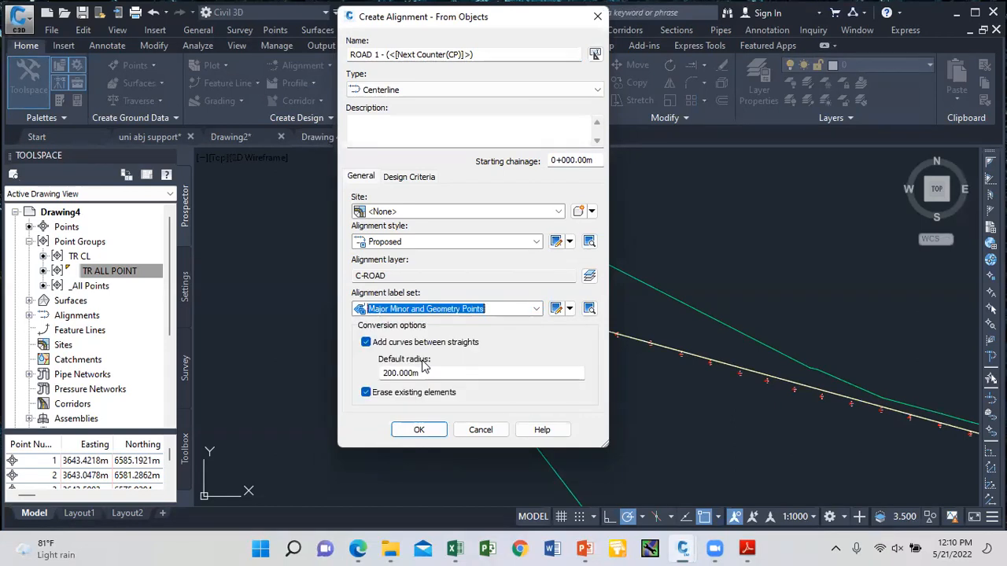
Step: Edit the alignment label set so major chainages use the Perpendicular with Tick label style
{"action": "left_click", "coordinate": [554, 309]}
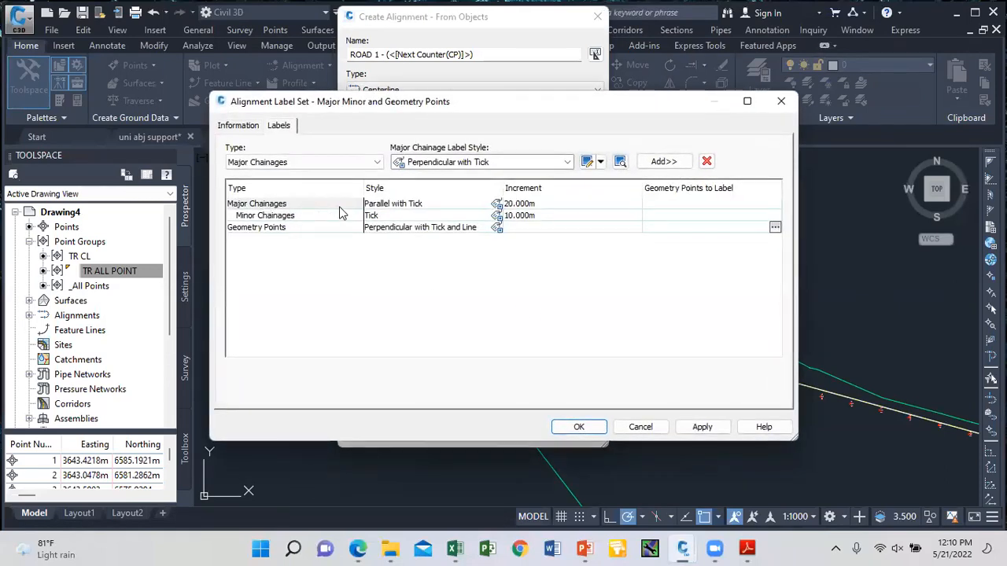
{"action": "left_click", "coordinate": [497, 205]}
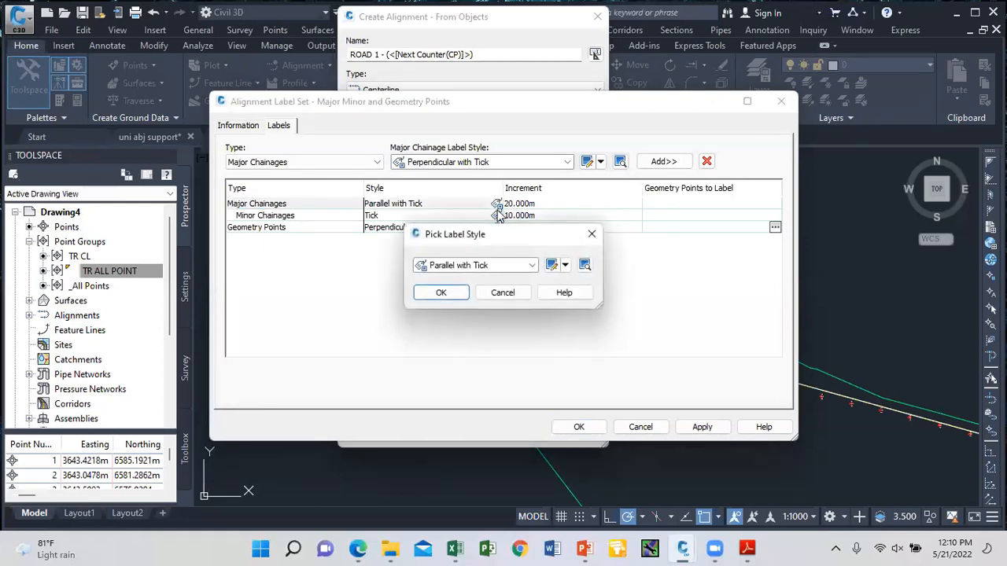
{"action": "left_click", "coordinate": [531, 265]}
{"action": "left_click", "coordinate": [502, 305]}
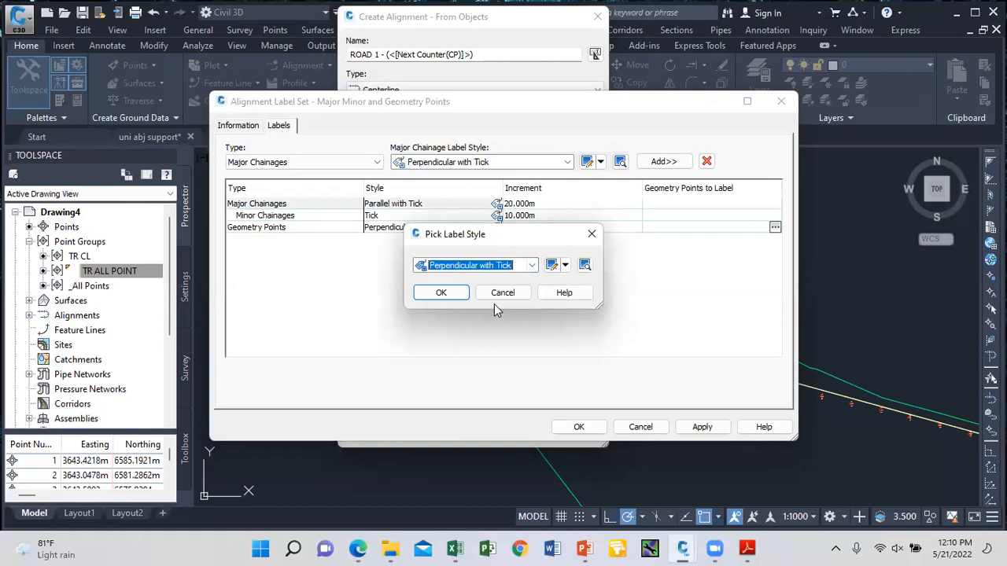
{"action": "left_click", "coordinate": [442, 292]}
Step: Set the label increments to 100 m for major chainages and 25 m for minor chainages, and apply them
{"action": "left_click", "coordinate": [524, 204]}
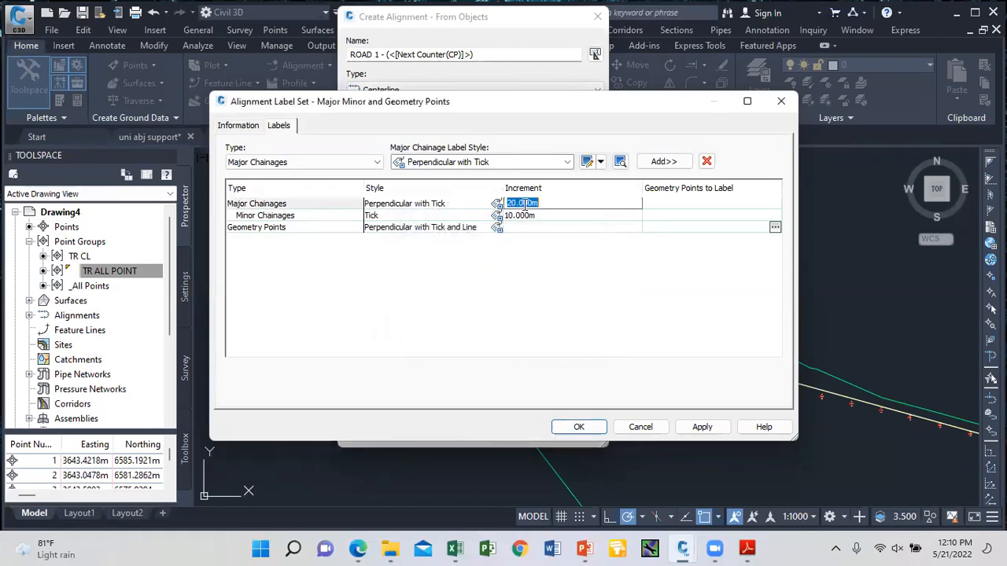
{"action": "type", "text": "100"}
{"action": "key", "text": "Return"}
{"action": "left_click", "coordinate": [533, 216]}
{"action": "type", "text": "25"}
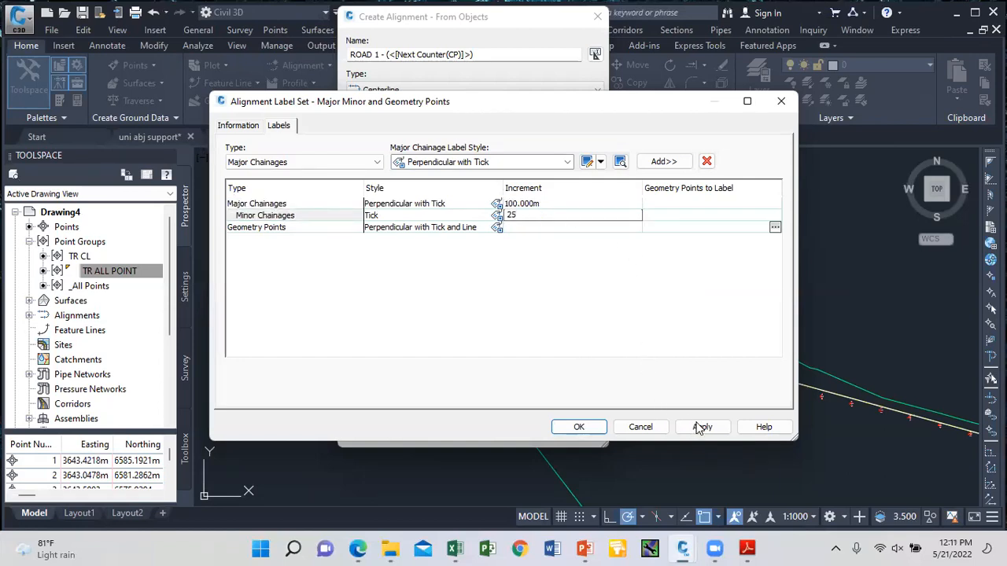
{"action": "left_click", "coordinate": [701, 427]}
{"action": "left_click", "coordinate": [599, 427]}
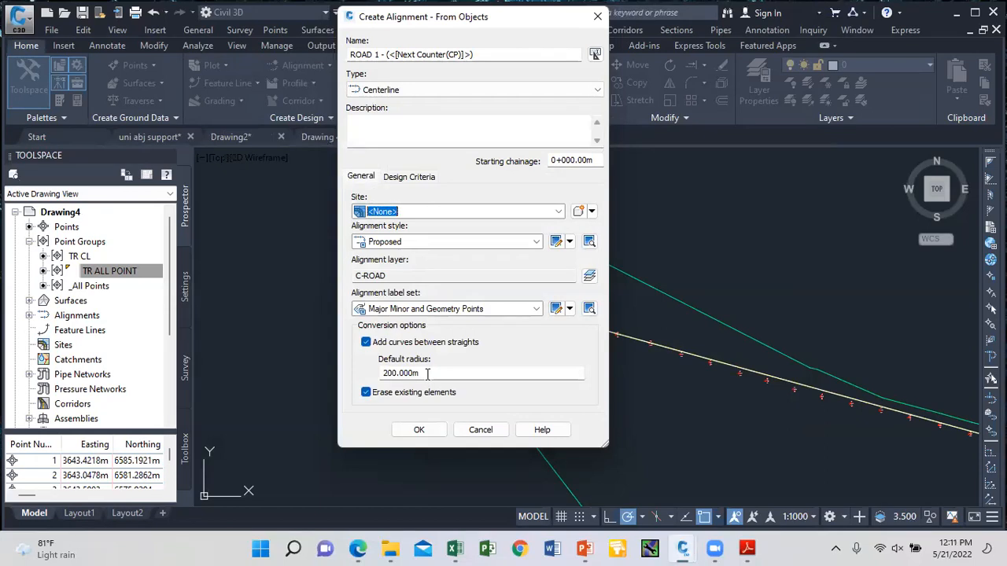
Step: Set the default curve radius to 300 m and create the centreline alignment
{"action": "left_click_drag", "start_coordinate": [427, 373], "coordinate": [371, 381]}
{"action": "type", "text": "300"}
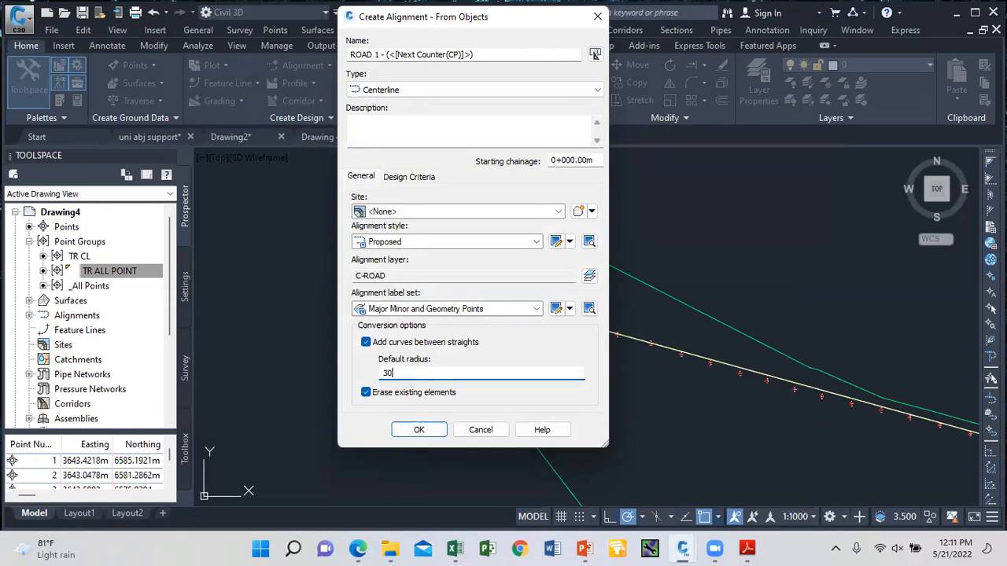
{"action": "left_click", "coordinate": [419, 430]}
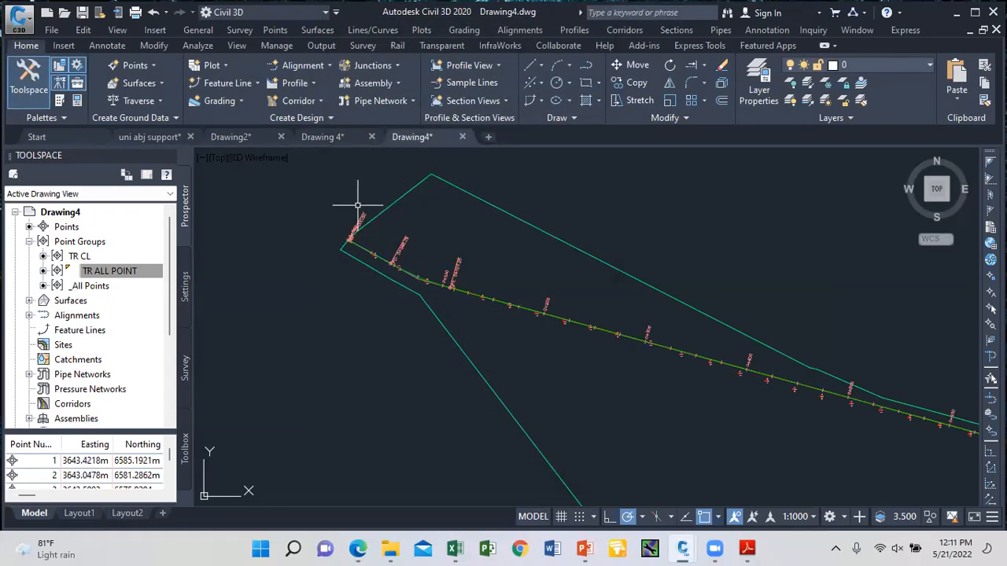
{"action": "scroll", "coordinate": [348, 202], "scroll_direction": "up", "scroll_amount": 3}
{"action": "scroll", "coordinate": [411, 240], "scroll_direction": "up", "scroll_amount": 4}
{"action": "scroll", "coordinate": [449, 247], "scroll_direction": "down", "scroll_amount": 2}
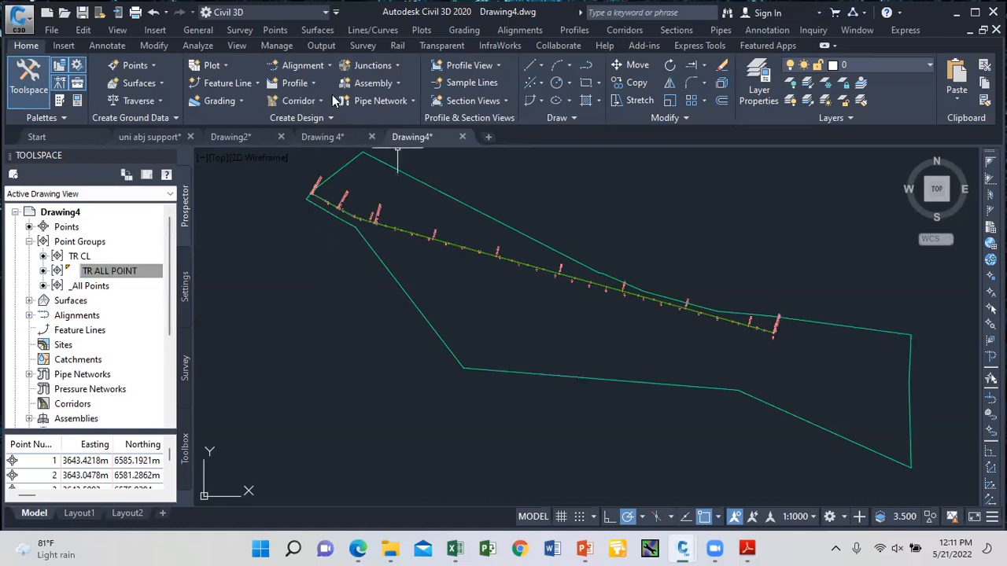
Step: Start creating offset alignments from ROAD 1 - (1) and replace the offsets name template with CW
{"action": "left_click", "coordinate": [318, 68]}
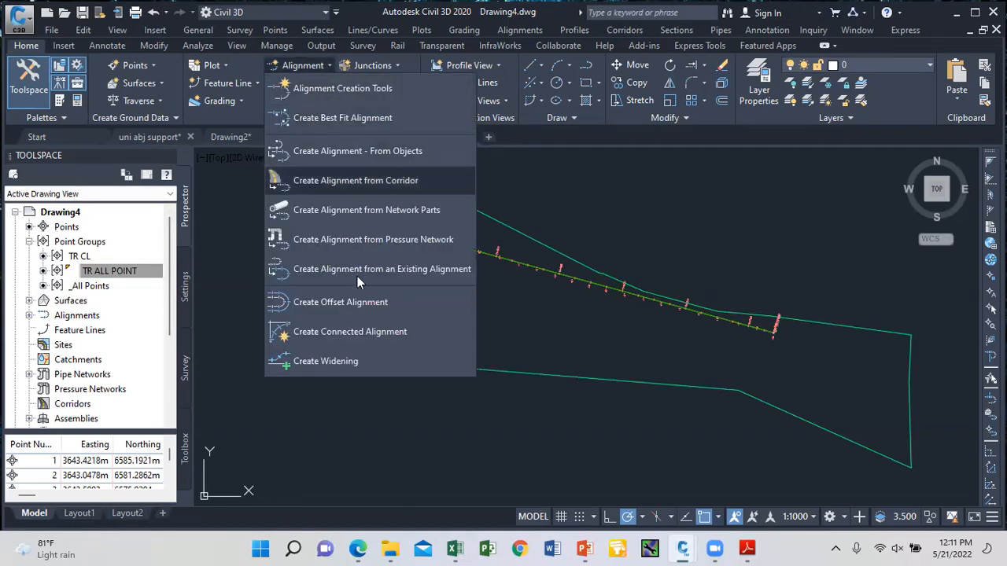
{"action": "left_click", "coordinate": [362, 302]}
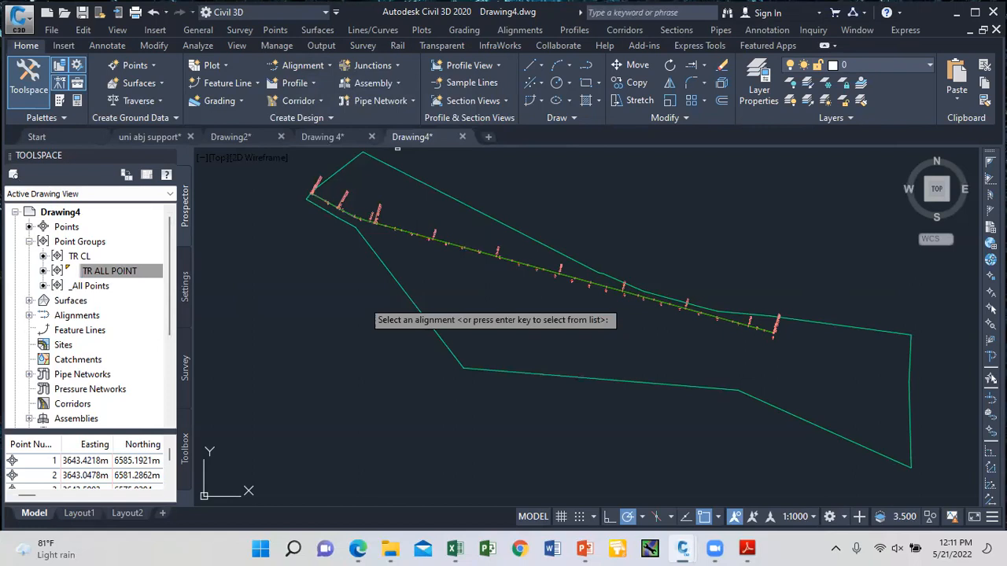
{"action": "scroll", "coordinate": [464, 271], "scroll_direction": "up", "scroll_amount": 2}
{"action": "scroll", "coordinate": [430, 305], "scroll_direction": "down", "scroll_amount": 2}
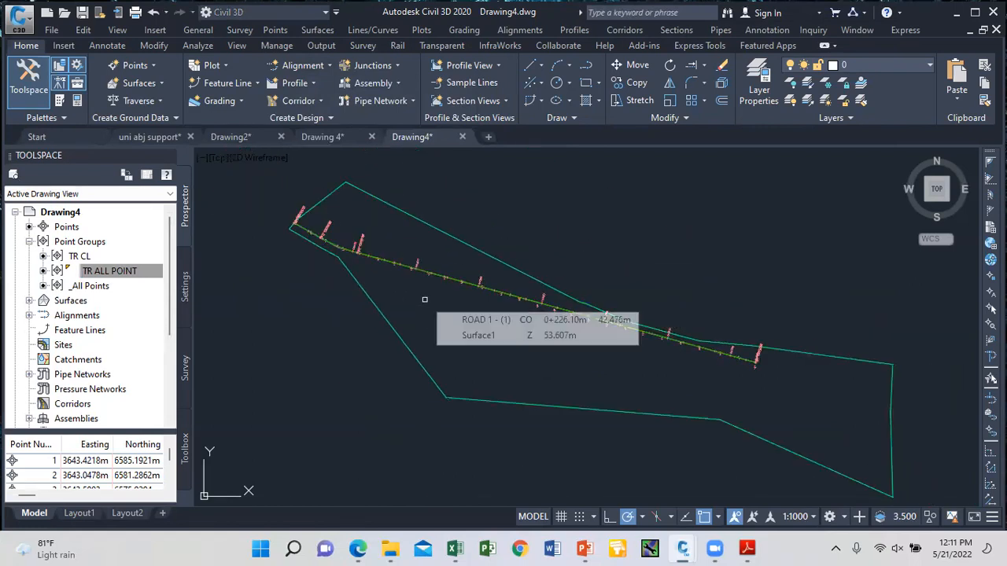
{"action": "key", "text": "Return"}
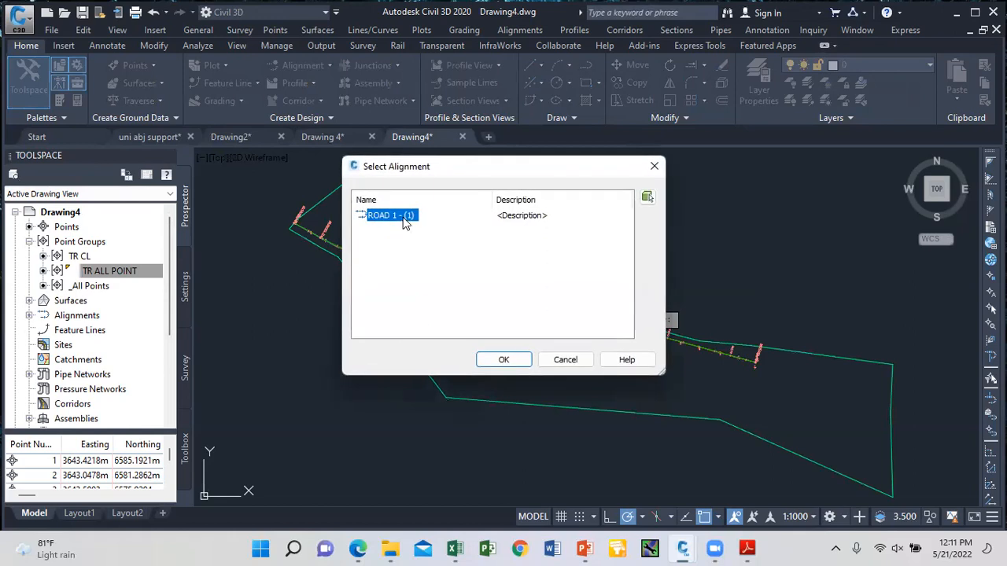
{"action": "left_click", "coordinate": [502, 360]}
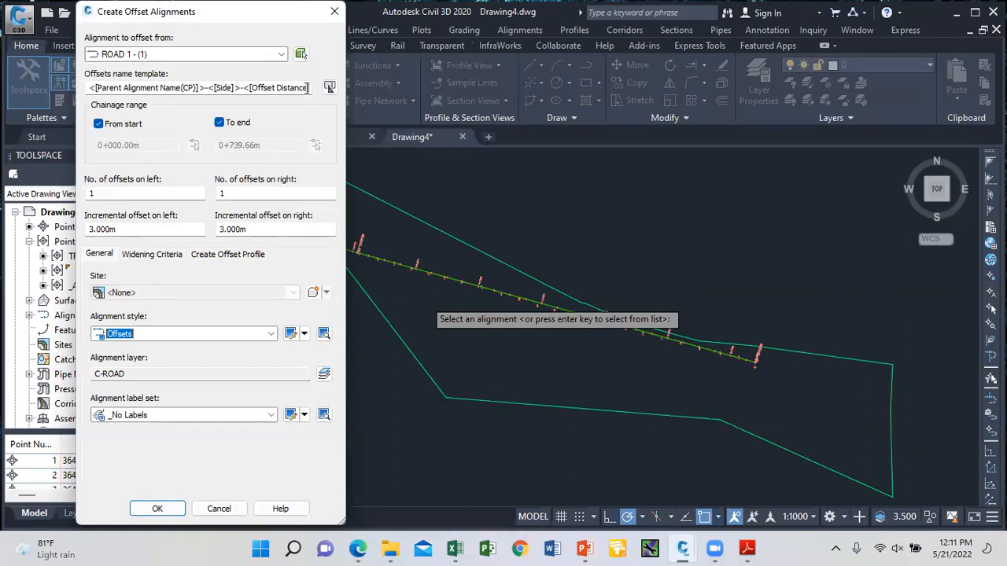
{"action": "left_click", "coordinate": [308, 87]}
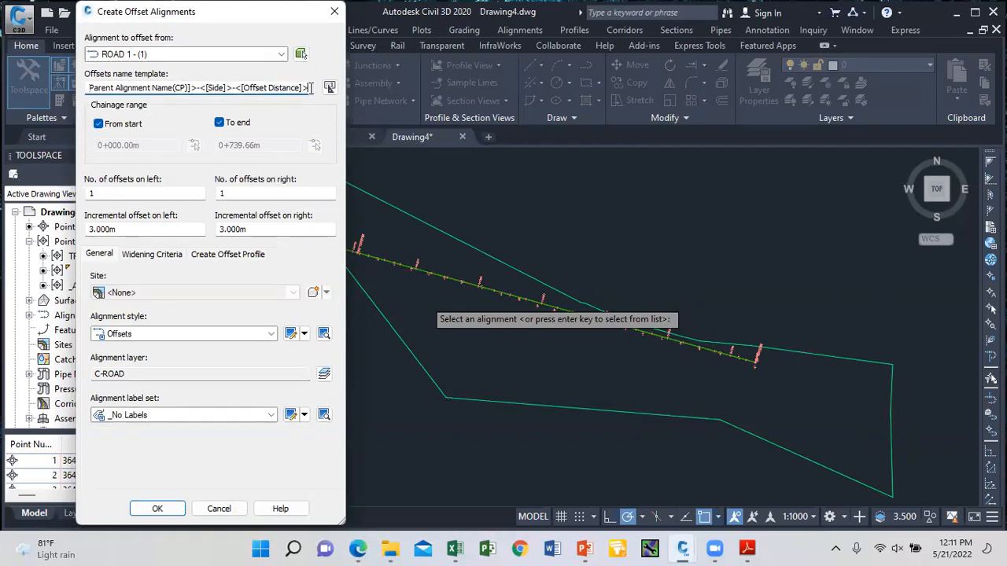
{"action": "left_click_drag", "start_coordinate": [310, 87], "coordinate": [8, 87]}
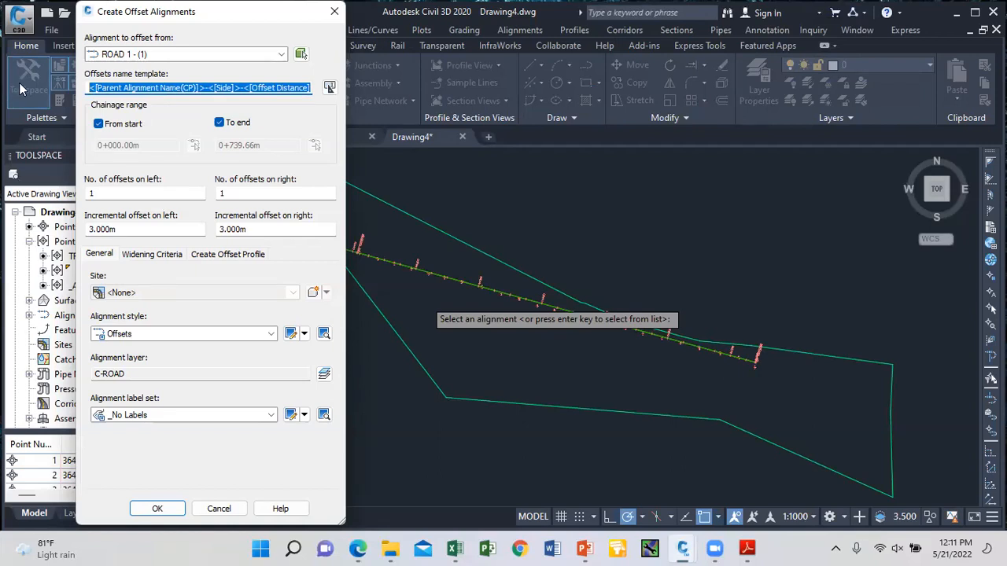
{"action": "type", "text": "CW"}
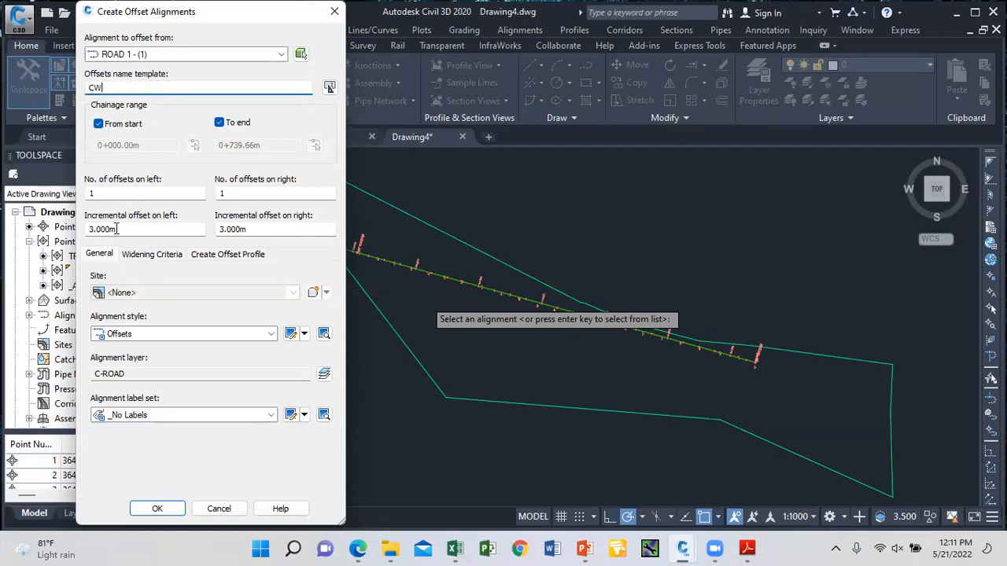
Step: Set the incremental offset to 3.65 m on both sides and create the CW offset alignments
{"action": "left_click_drag", "start_coordinate": [133, 230], "coordinate": [59, 240]}
{"action": "type", "text": "3"}
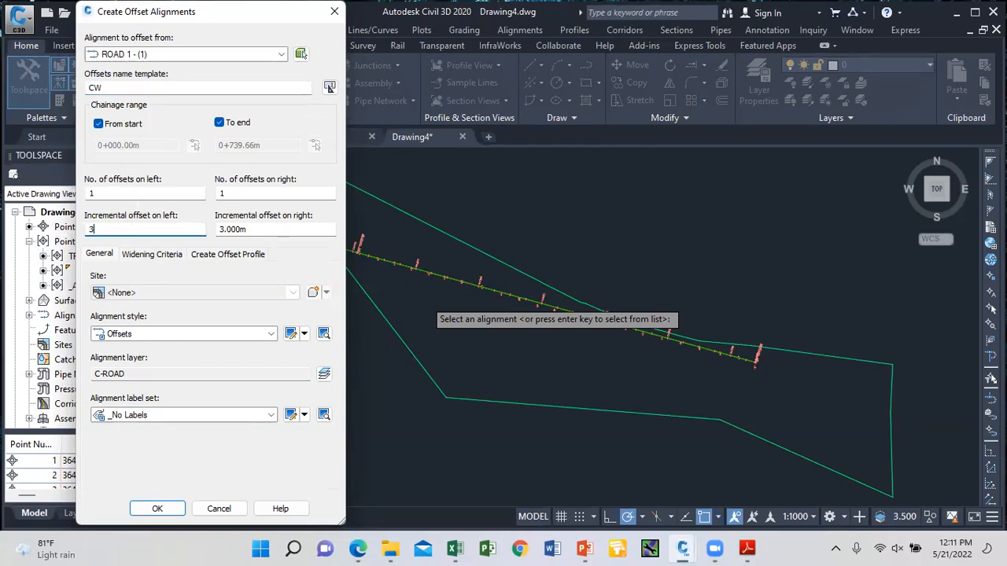
{"action": "type", "text": ".65"}
{"action": "key", "text": "Tab"}
{"action": "type", "text": "3"}
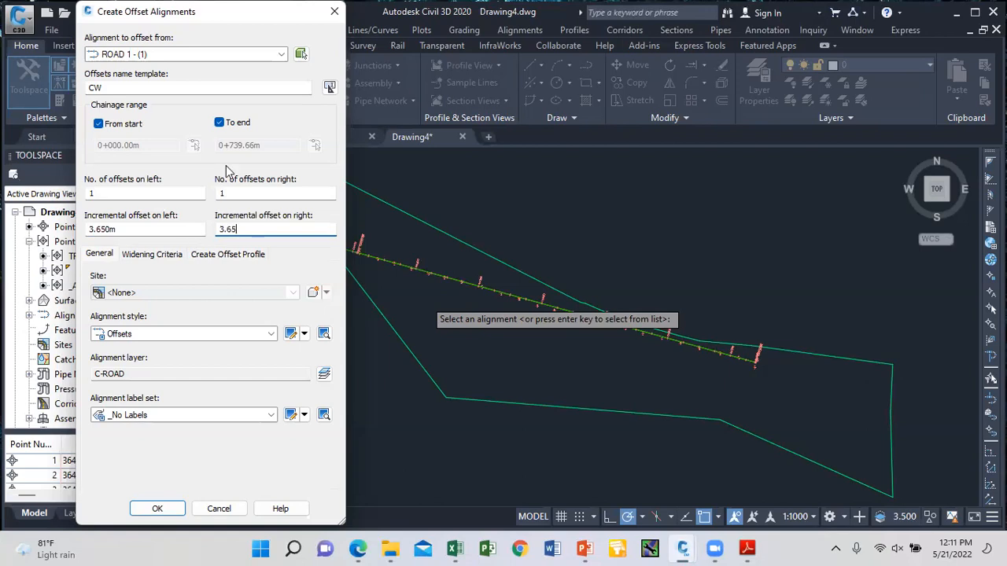
{"action": "left_click", "coordinate": [157, 509]}
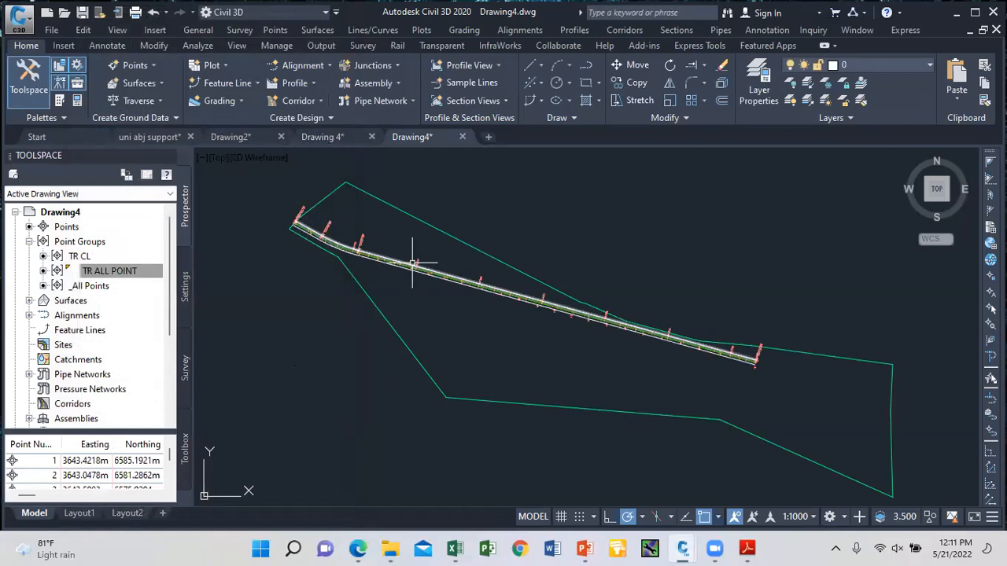
Step: Start another set of offset alignments from ROAD 1 - (1) and set the offsets name template to DR
{"action": "scroll", "coordinate": [412, 256], "scroll_direction": "up", "scroll_amount": 4}
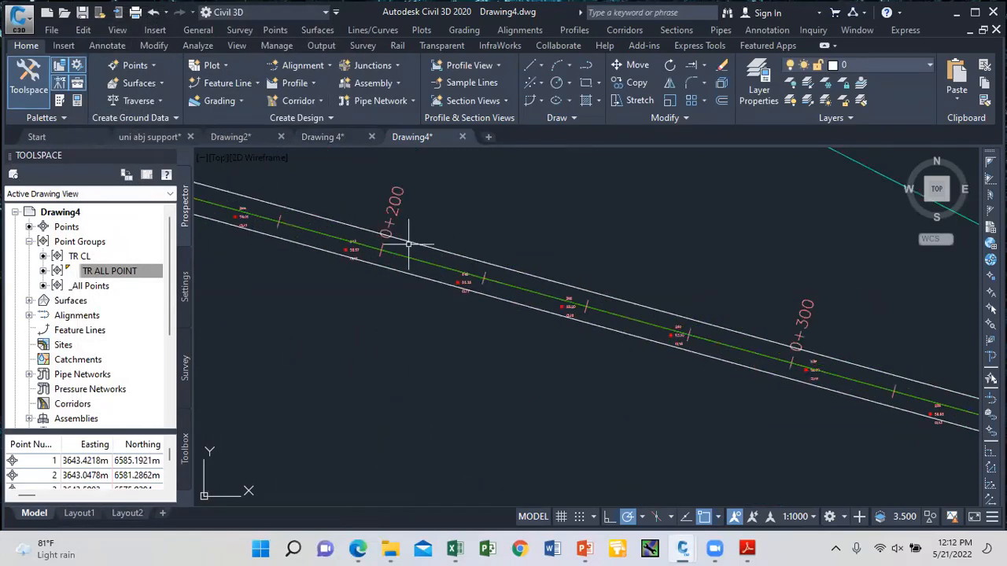
{"action": "scroll", "coordinate": [378, 236], "scroll_direction": "down", "scroll_amount": 2}
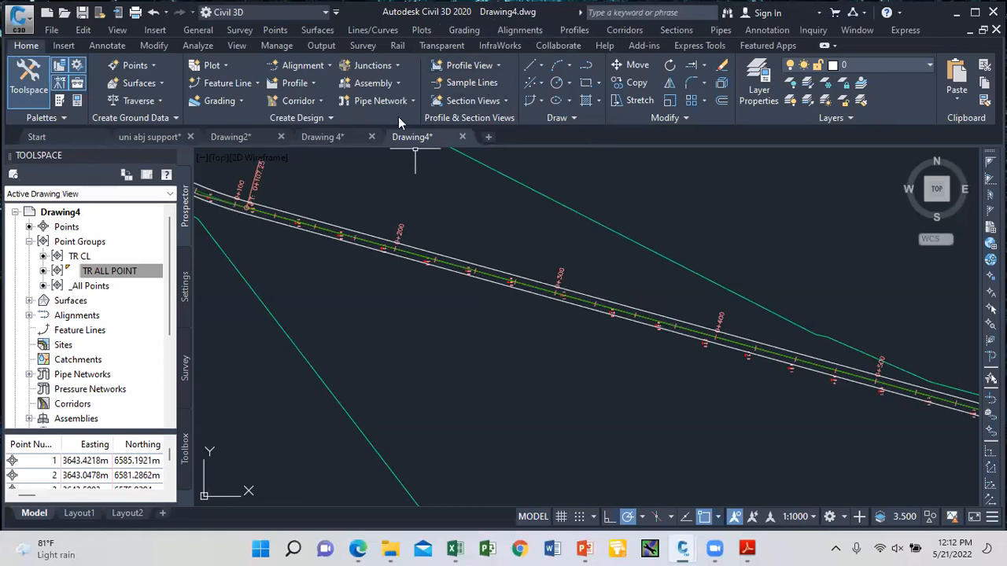
{"action": "left_click", "coordinate": [322, 67]}
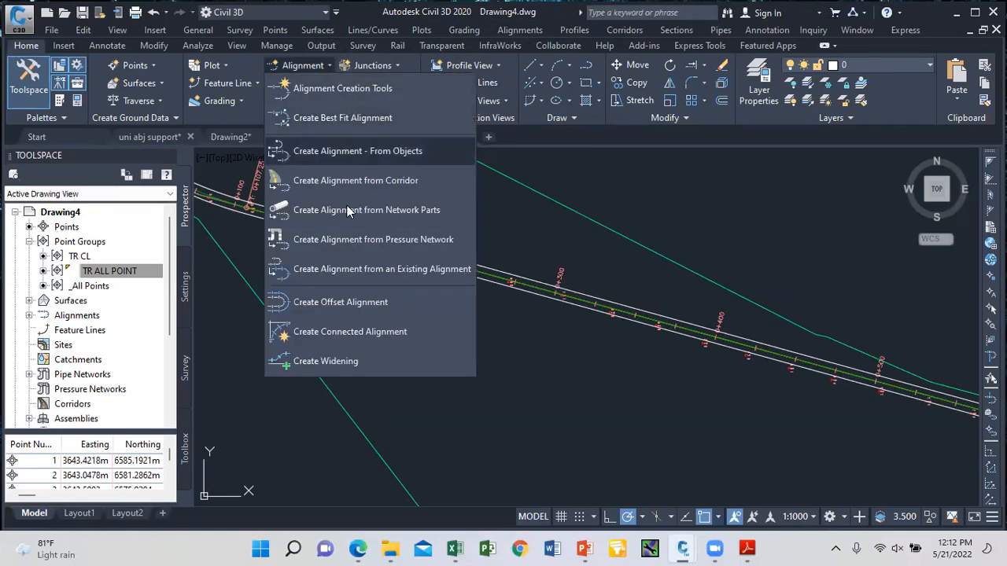
{"action": "left_click", "coordinate": [357, 301]}
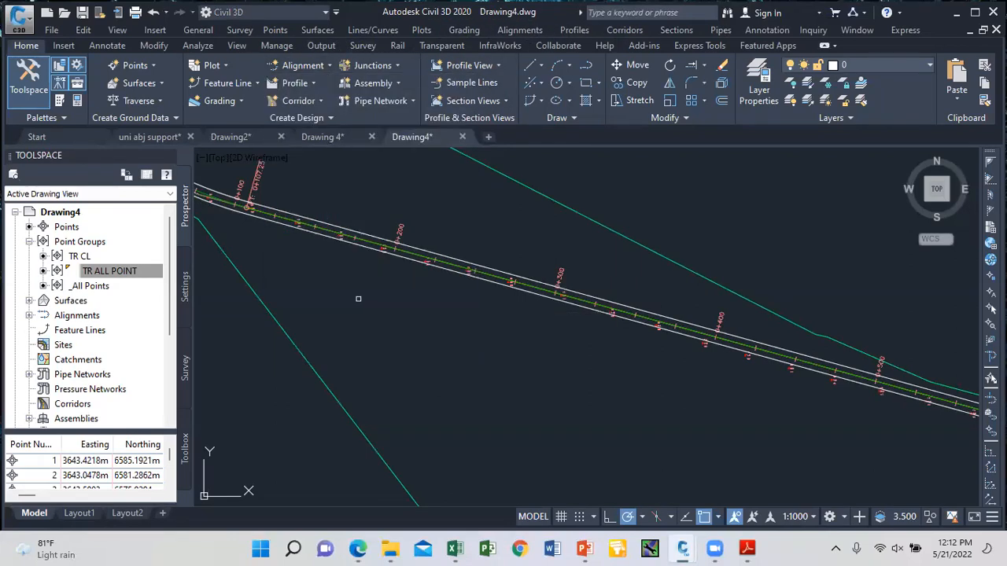
{"action": "key", "text": "Return"}
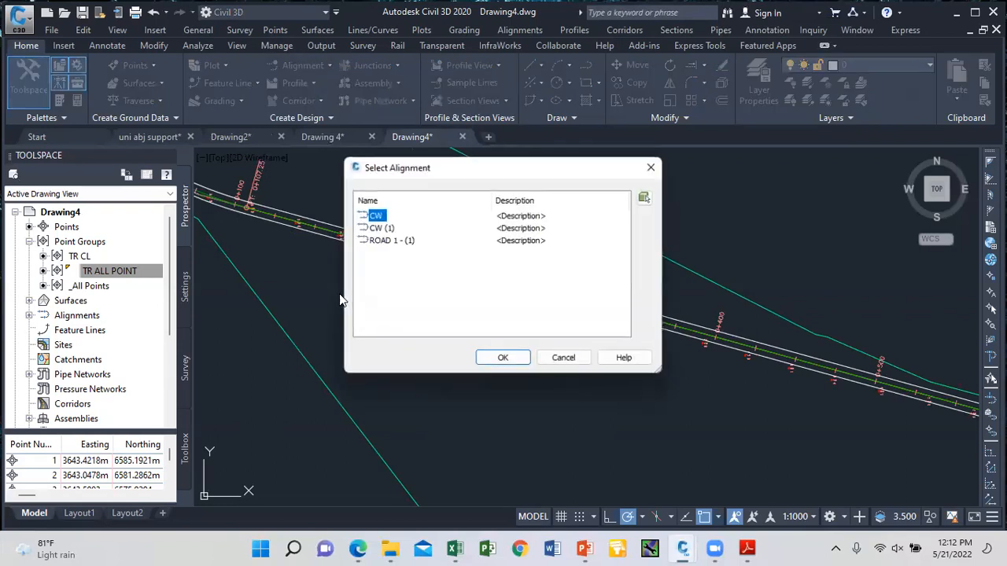
{"action": "left_click", "coordinate": [388, 241]}
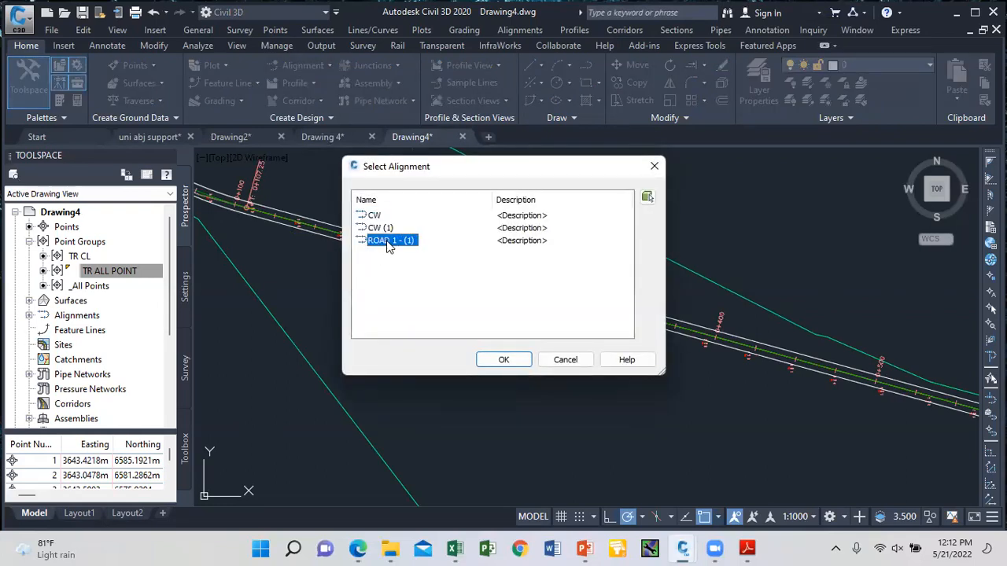
{"action": "left_click", "coordinate": [508, 362]}
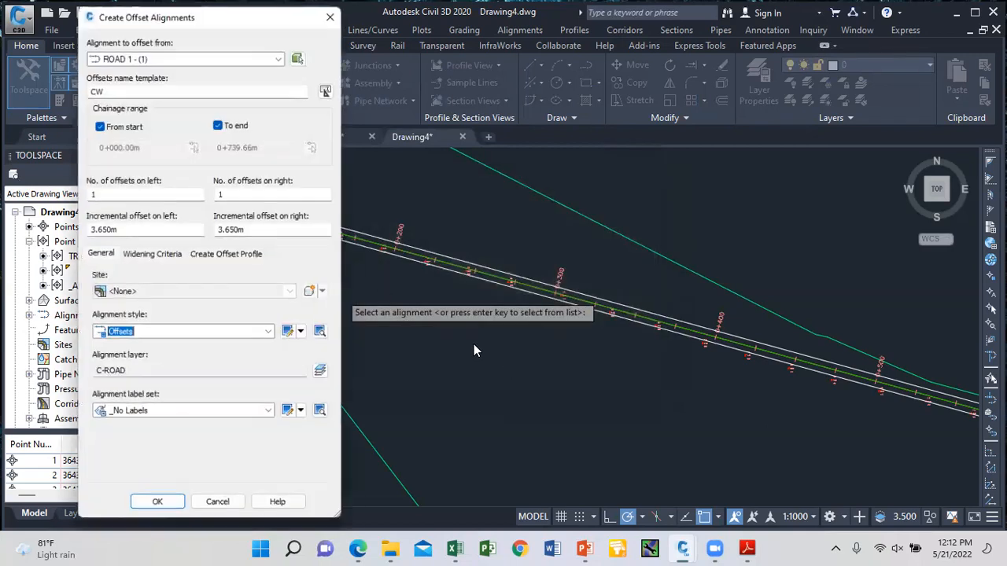
{"action": "left_click", "coordinate": [130, 92]}
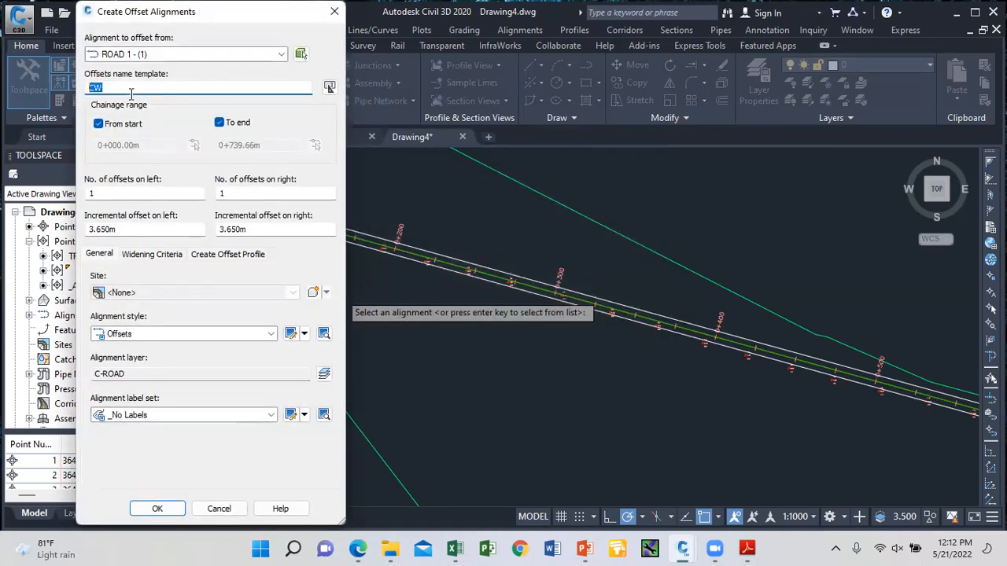
{"action": "type", "text": "DR"}
Step: Set the incremental offset to 4.65 m on both sides and create the DR offset alignments
{"action": "left_click_drag", "start_coordinate": [135, 233], "coordinate": [86, 237]}
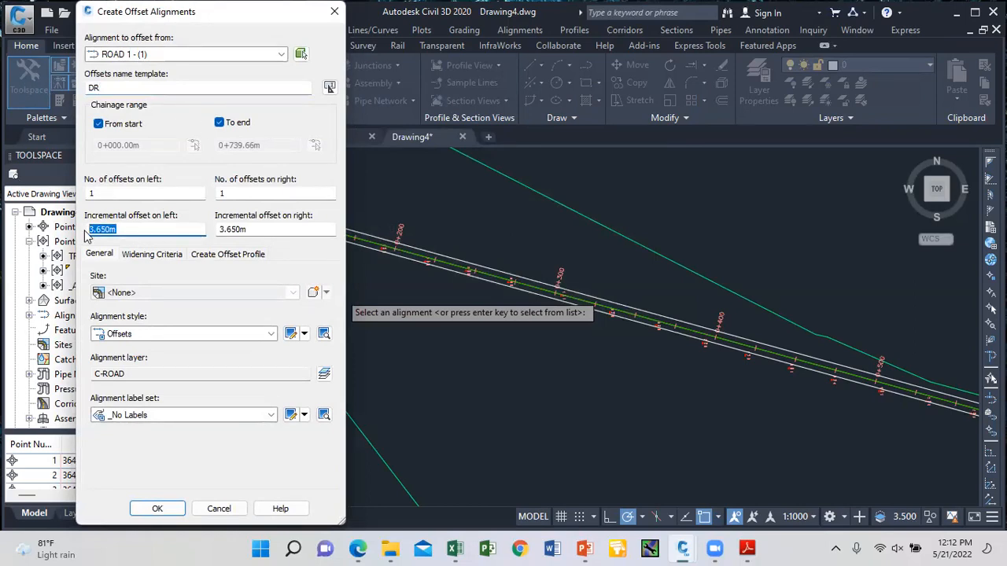
{"action": "left_click", "coordinate": [93, 231]}
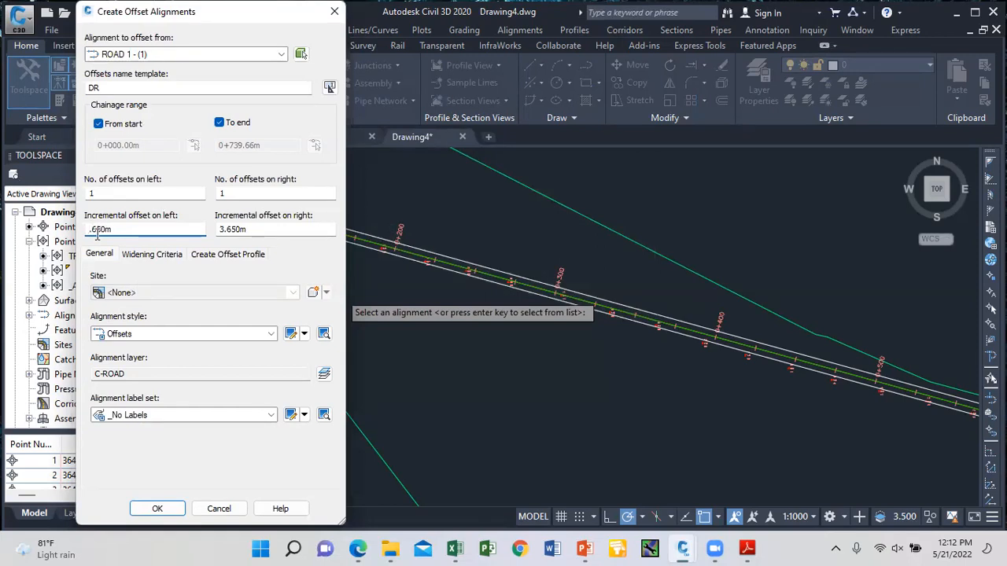
{"action": "type", "text": "4"}
{"action": "left_click", "coordinate": [223, 230]}
{"action": "type", "text": "4"}
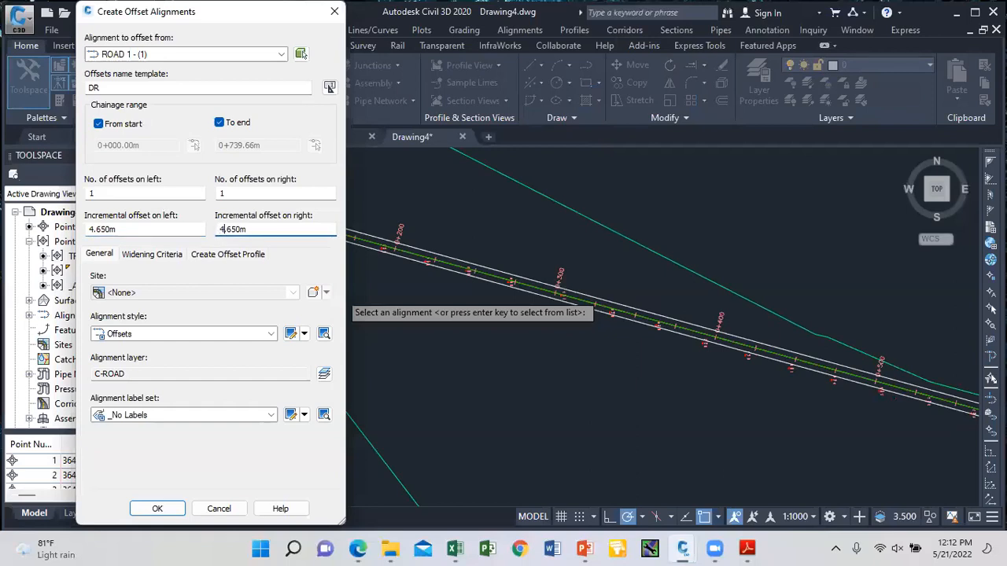
{"action": "left_click", "coordinate": [159, 509]}
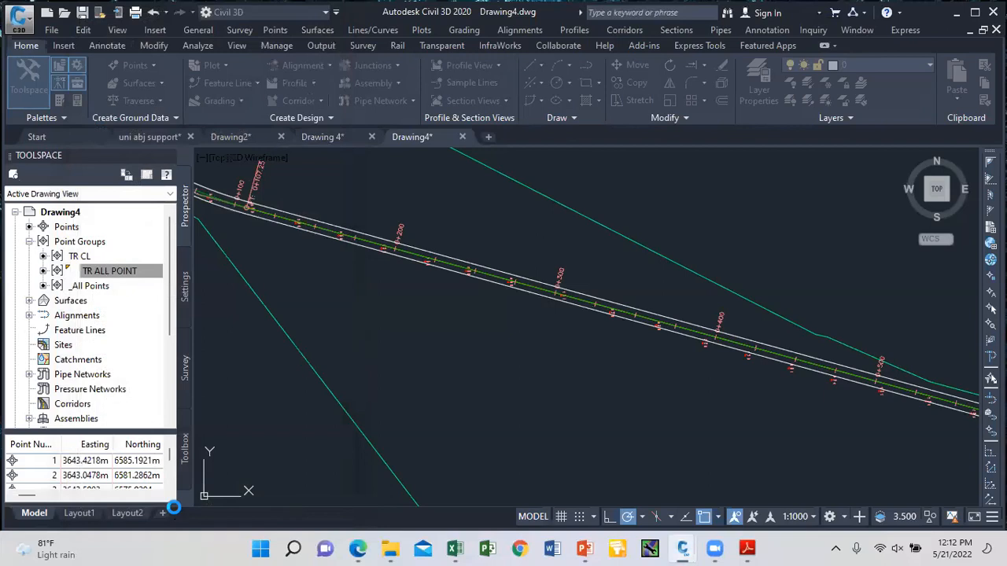
Step: Execute the Incremental Chaining Report from the alignment reports in the Reports Manager
{"action": "scroll", "coordinate": [414, 207], "scroll_direction": "down", "scroll_amount": 2}
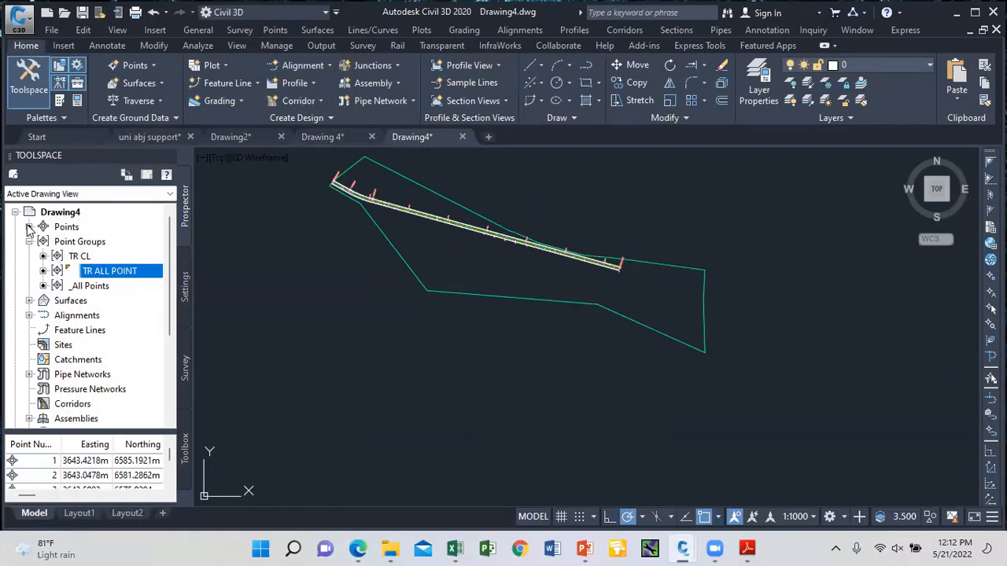
{"action": "left_click", "coordinate": [185, 459]}
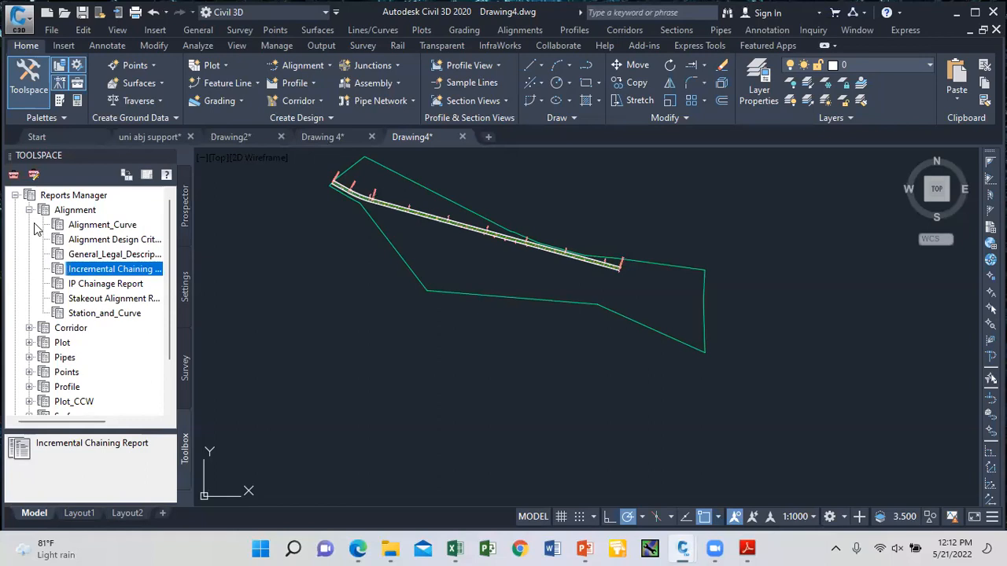
{"action": "left_click", "coordinate": [15, 195]}
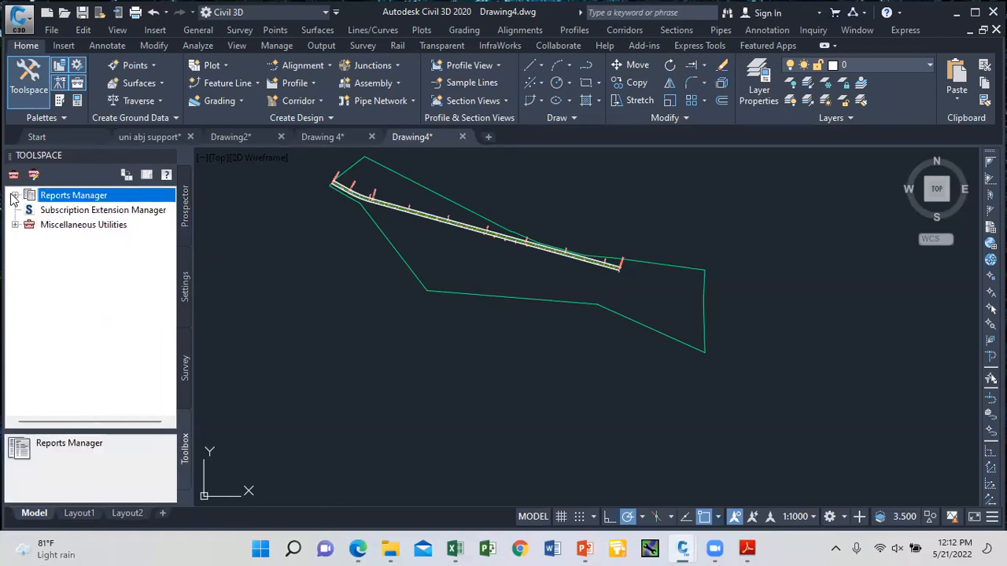
{"action": "left_click", "coordinate": [15, 195]}
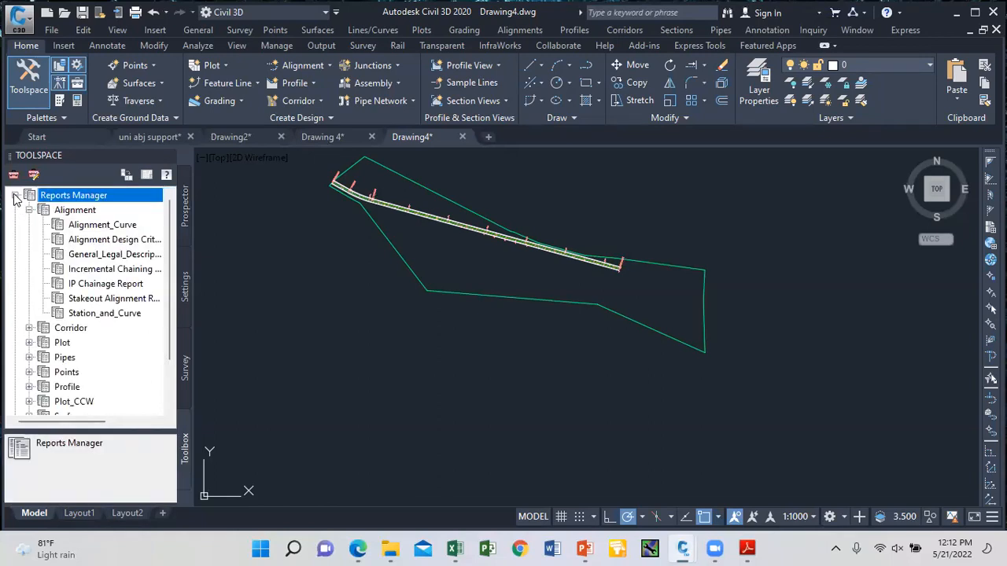
{"action": "left_click", "coordinate": [118, 270]}
{"action": "right_click", "coordinate": [142, 269]}
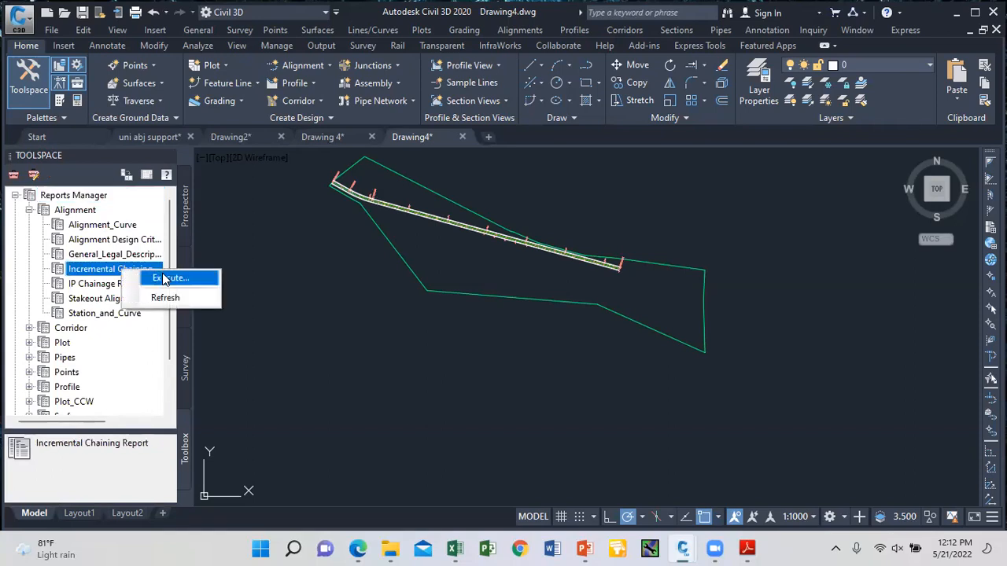
{"action": "left_click", "coordinate": [165, 277]}
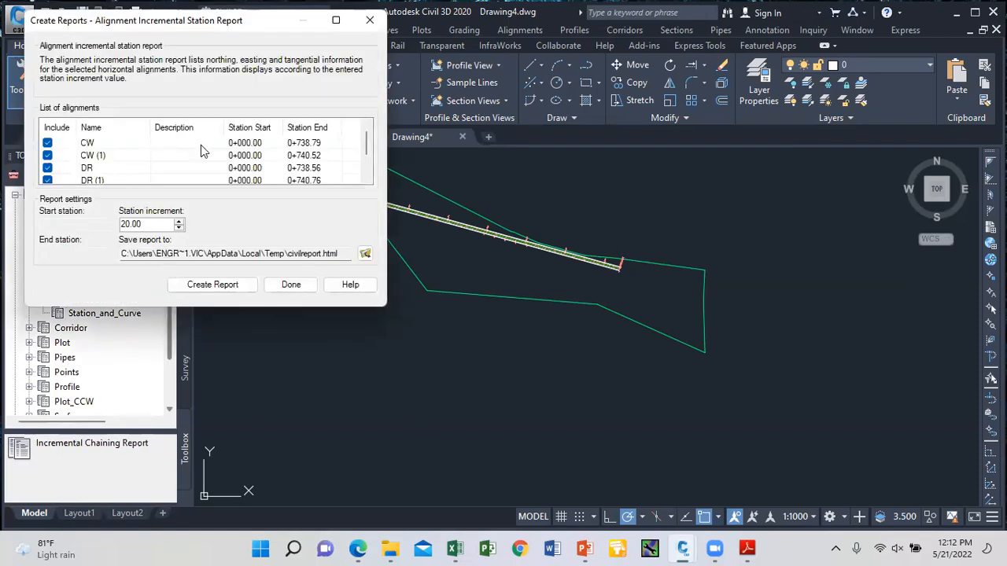
Step: Create the incremental station report for all alignments with a station increment of 25, and review its coordinate tables
{"action": "left_click_drag", "start_coordinate": [145, 225], "coordinate": [110, 232]}
{"action": "type", "text": "25"}
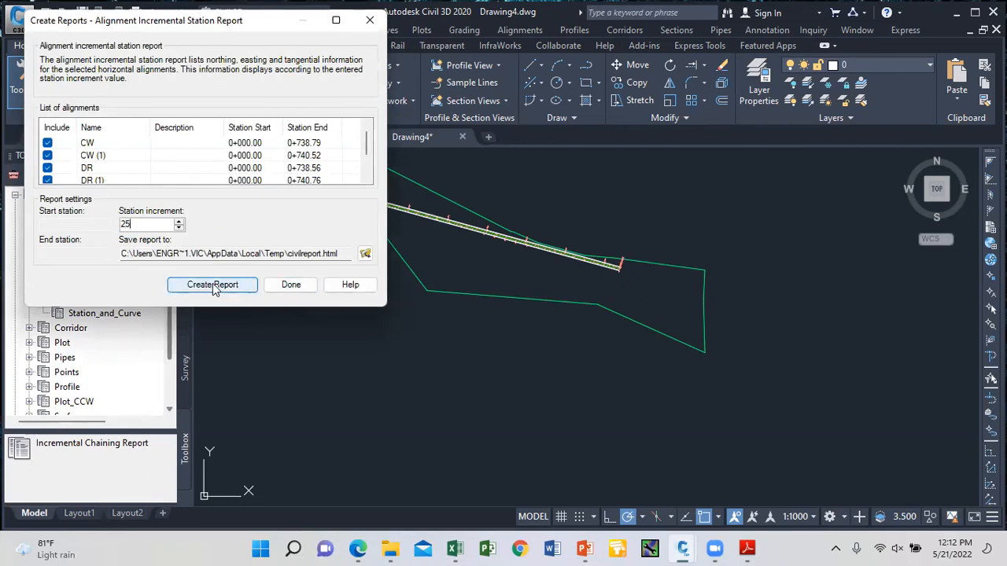
{"action": "left_click", "coordinate": [213, 285]}
{"action": "scroll", "coordinate": [325, 251], "scroll_direction": "down", "scroll_amount": 5}
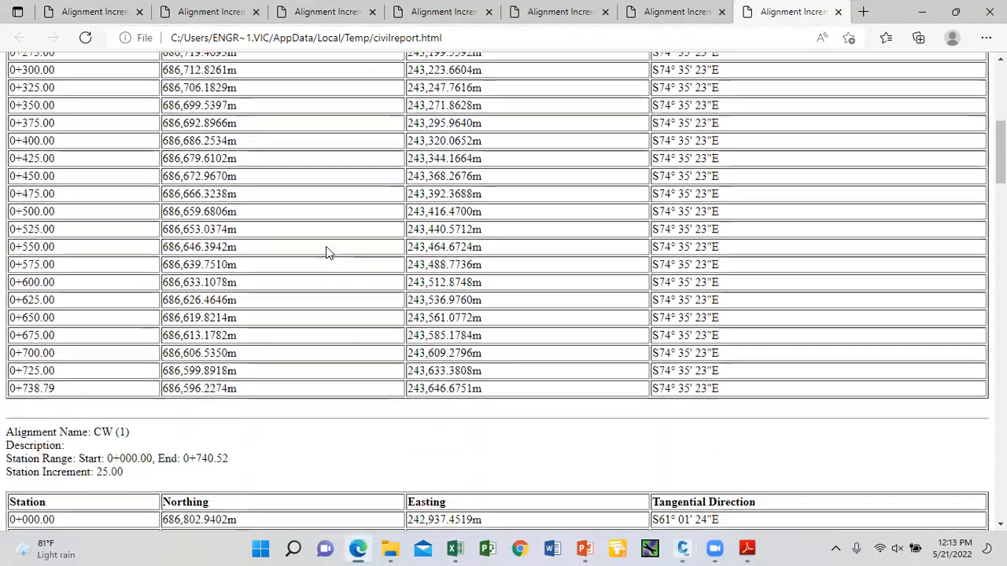
{"action": "scroll", "coordinate": [326, 246], "scroll_direction": "down", "scroll_amount": 10}
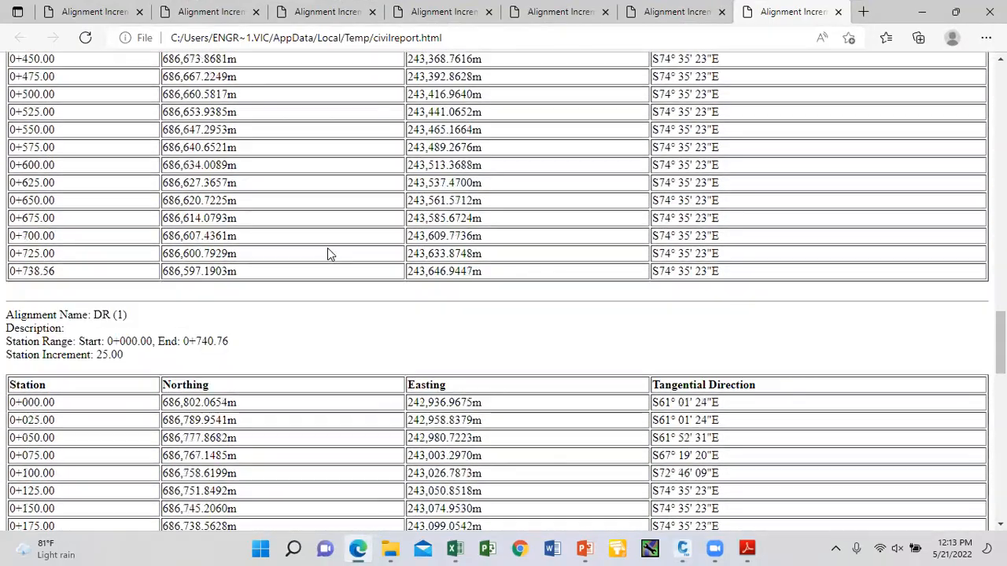
{"action": "scroll", "coordinate": [329, 251], "scroll_direction": "down", "scroll_amount": 20}
{"action": "scroll", "coordinate": [330, 253], "scroll_direction": "down", "scroll_amount": 20}
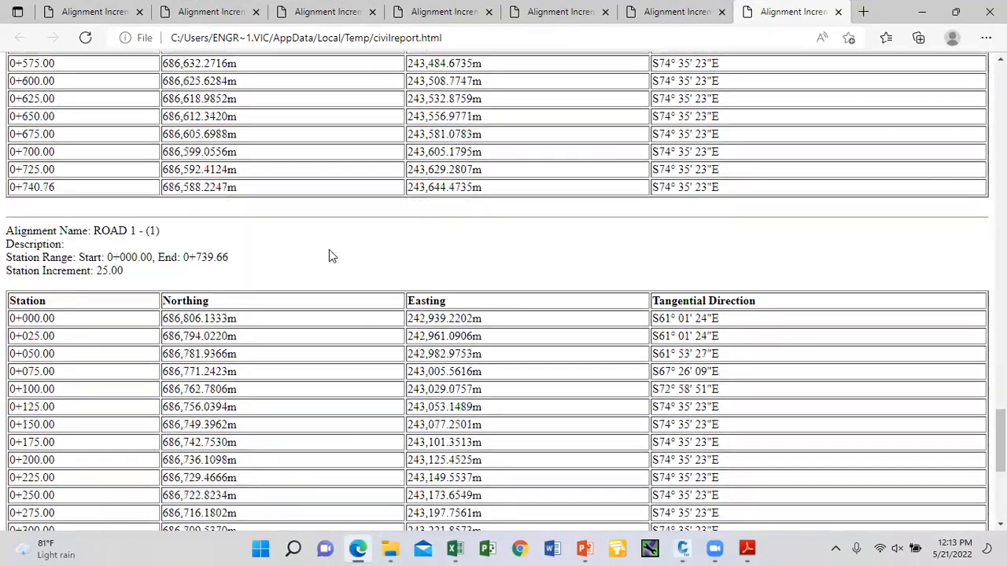
{"action": "scroll", "coordinate": [330, 256], "scroll_direction": "up", "scroll_amount": 5}
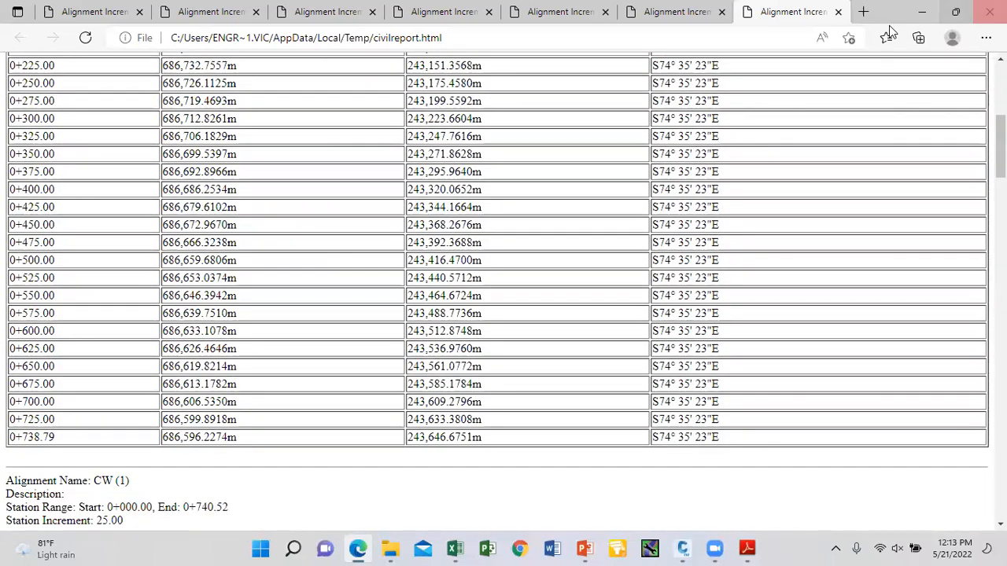
{"action": "left_click", "coordinate": [920, 18]}
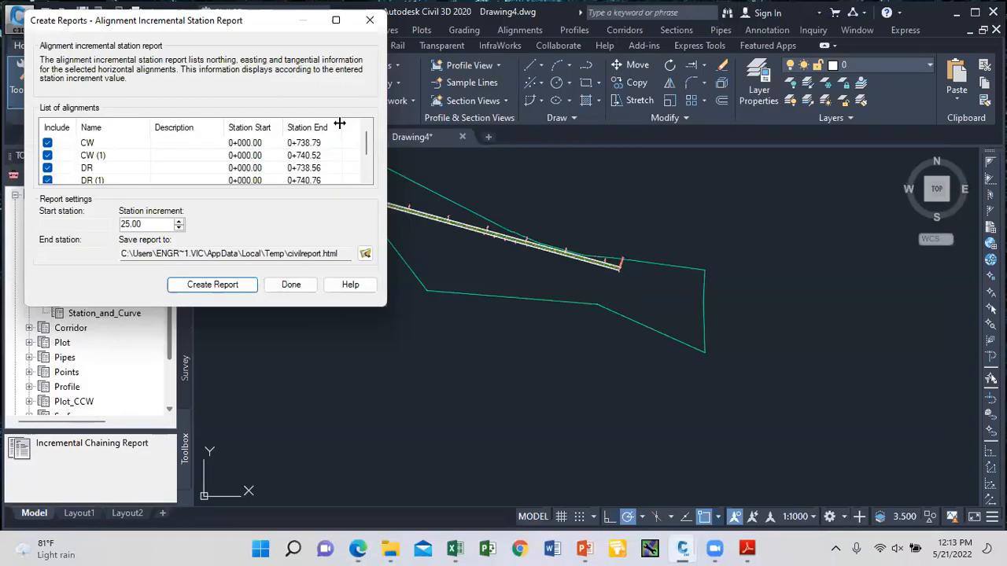
Step: Close the station report setup and start a surface profile for ROAD 1 - (1), adding Surface1 to the profile list
{"action": "left_click", "coordinate": [348, 286]}
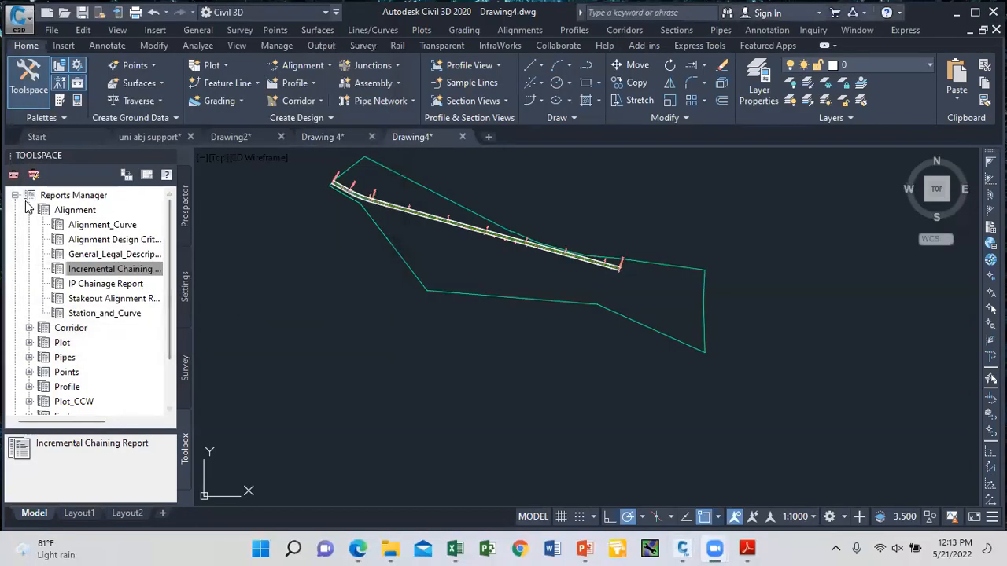
{"action": "scroll", "coordinate": [485, 212], "scroll_direction": "down", "scroll_amount": 2}
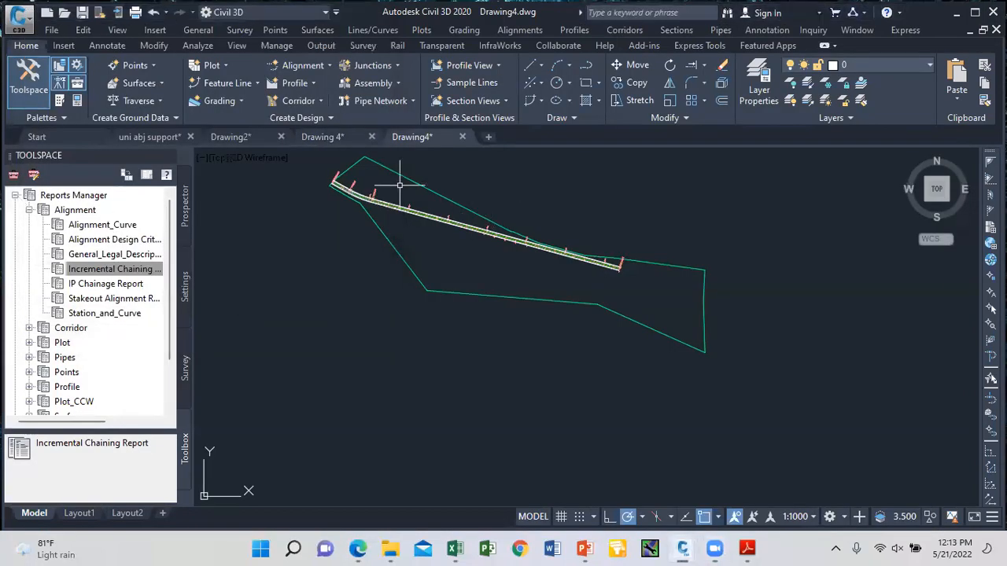
{"action": "scroll", "coordinate": [506, 228], "scroll_direction": "up", "scroll_amount": 2}
{"action": "scroll", "coordinate": [506, 232], "scroll_direction": "up", "scroll_amount": 2}
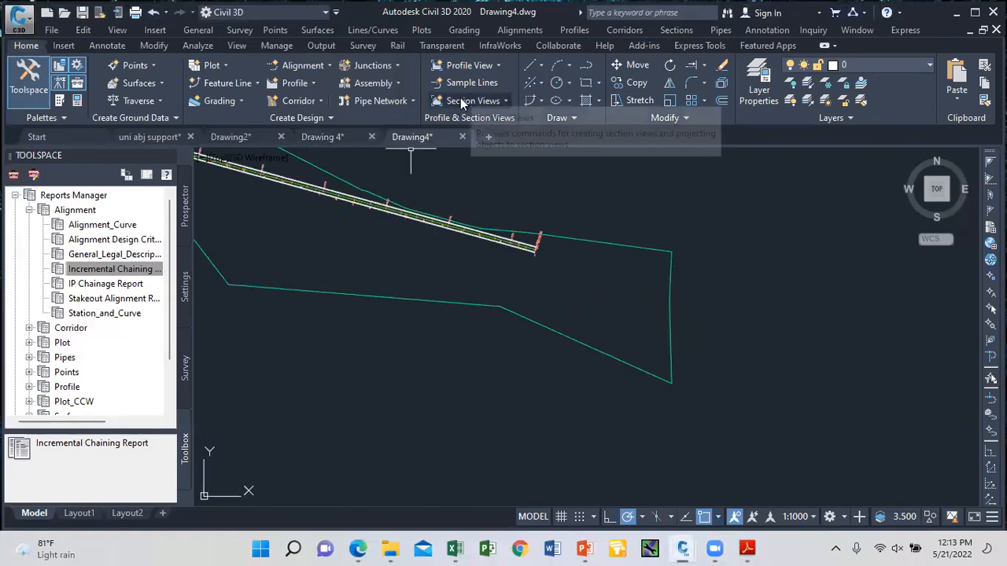
{"action": "left_click", "coordinate": [314, 81]}
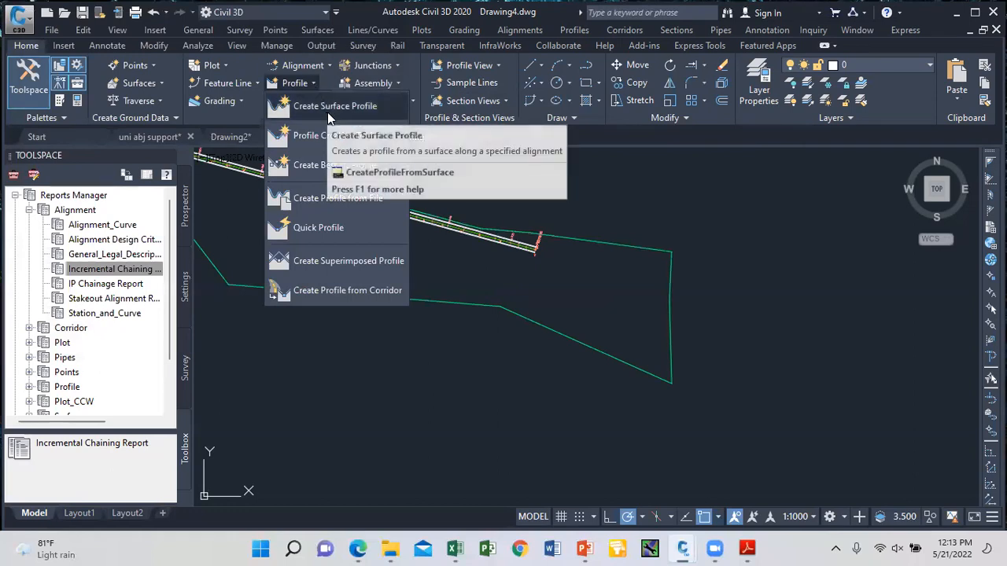
{"action": "left_click", "coordinate": [327, 110]}
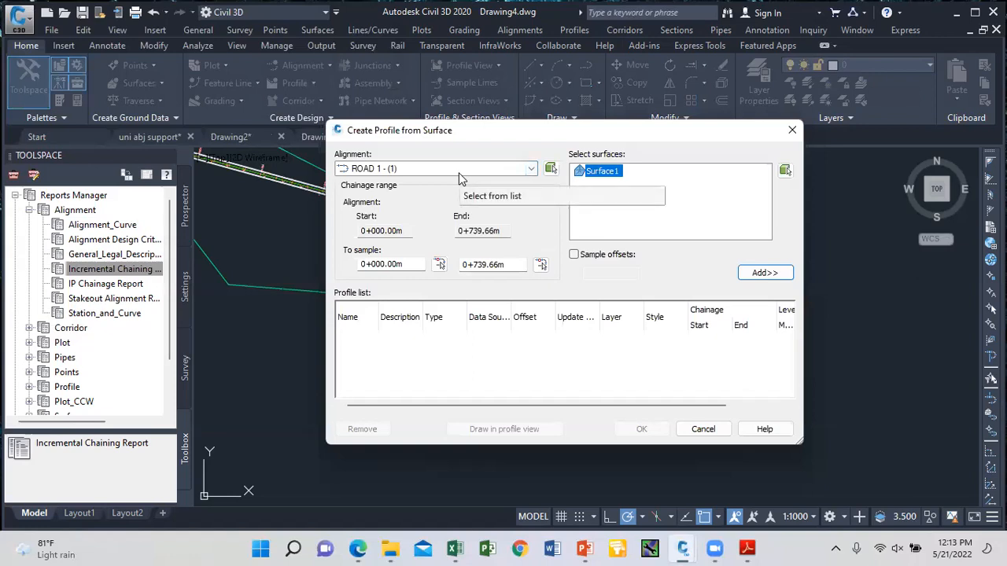
{"action": "left_click", "coordinate": [530, 169]}
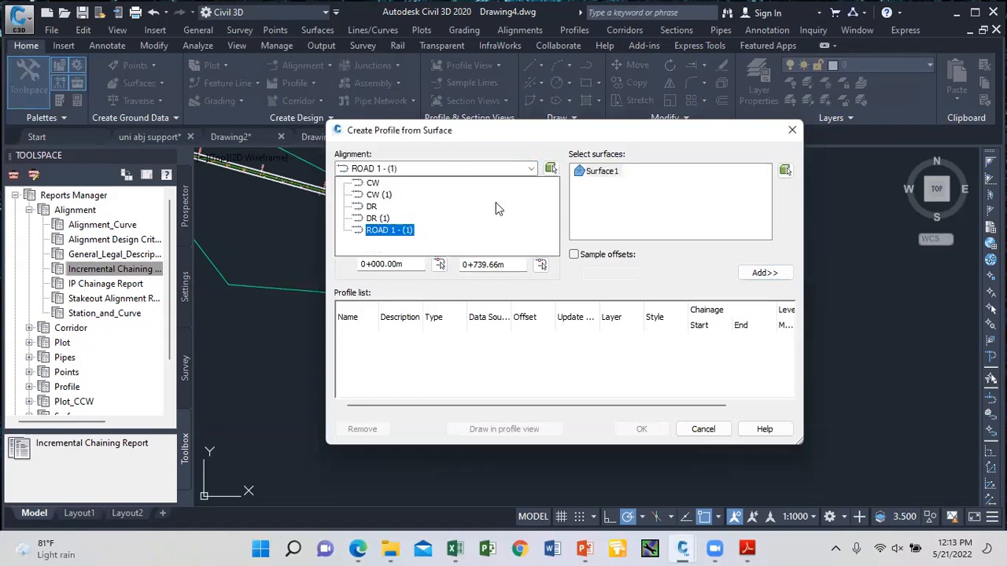
{"action": "left_click", "coordinate": [405, 230]}
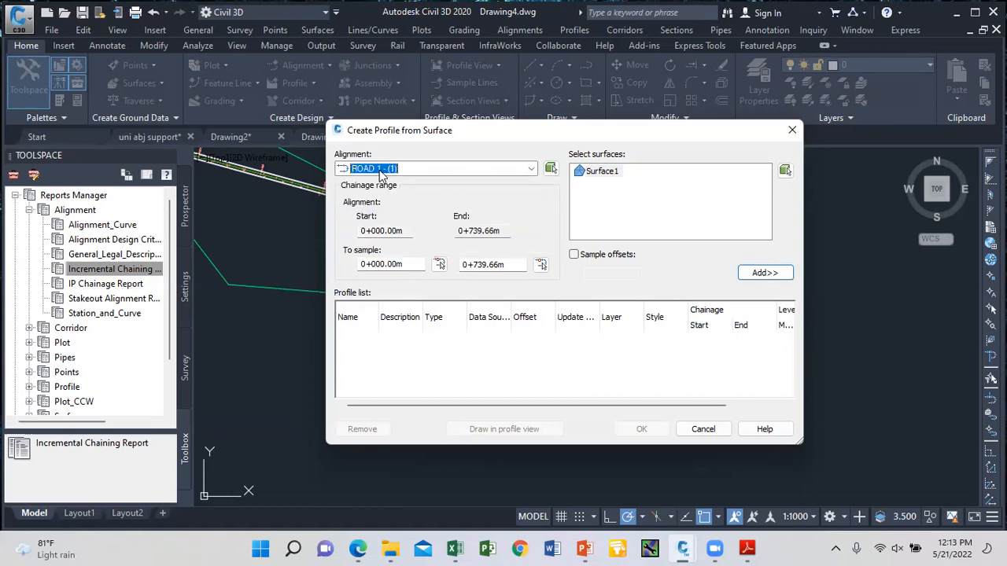
{"action": "left_click", "coordinate": [604, 173]}
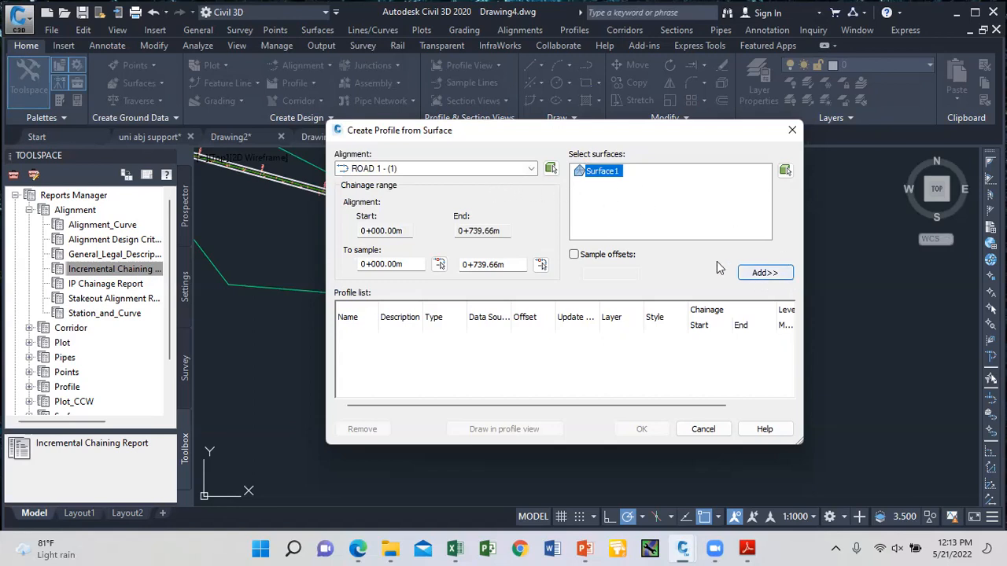
{"action": "left_click", "coordinate": [757, 275]}
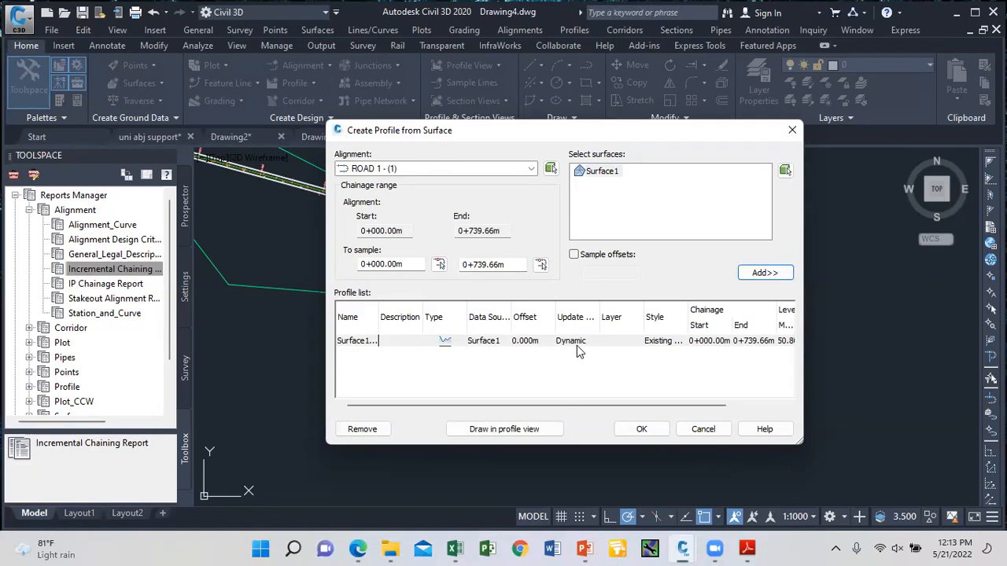
Step: Draw the sampled profile in a profile view with default settings, placing its origin in the empty area below the site plan
{"action": "left_click", "coordinate": [504, 430]}
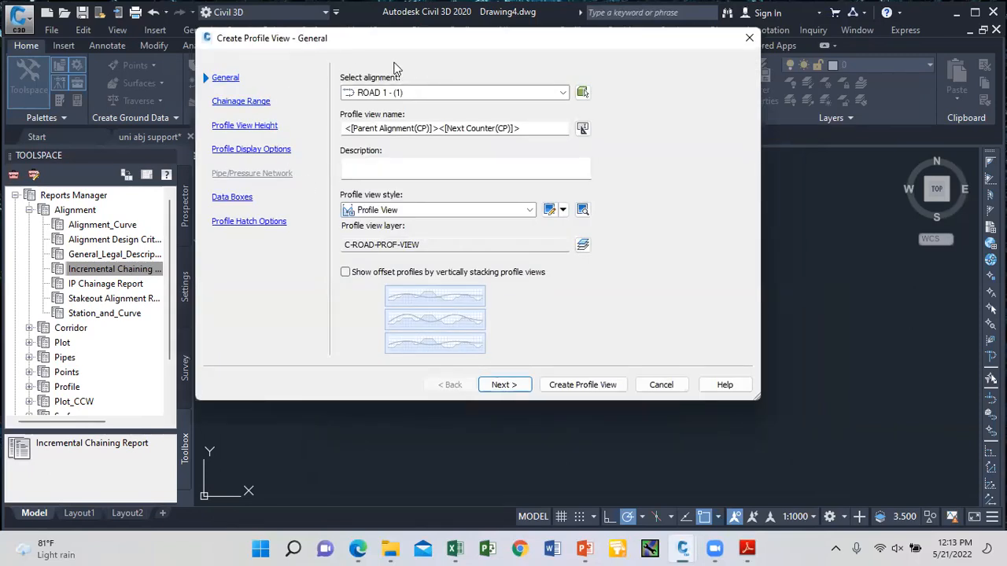
{"action": "left_click", "coordinate": [581, 386]}
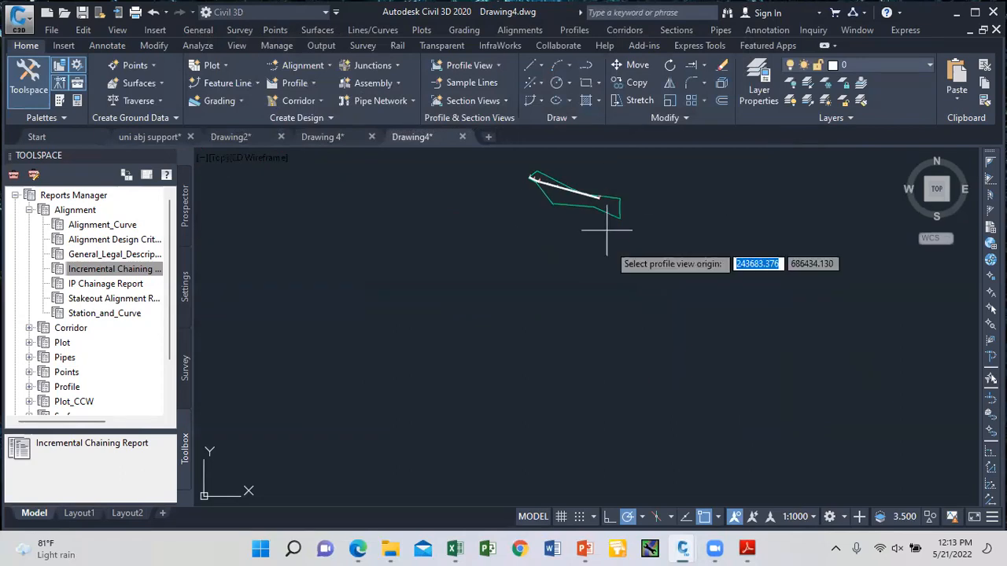
{"action": "left_click", "coordinate": [556, 342]}
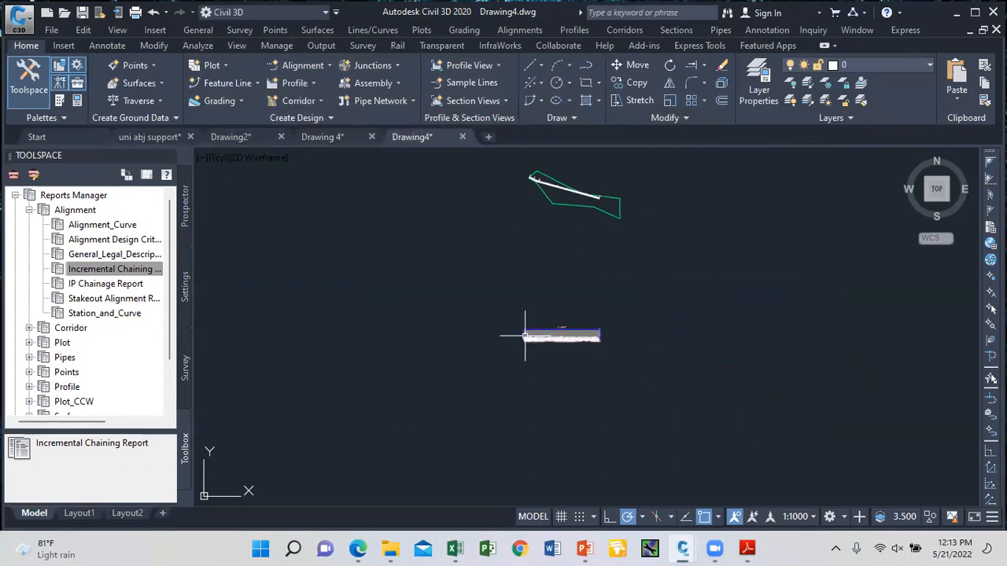
Step: Examine the ground profile line and the levels and chainages in the data band of the ROAD 1 - (1) profile view
{"action": "scroll", "coordinate": [556, 341], "scroll_direction": "up", "scroll_amount": 10}
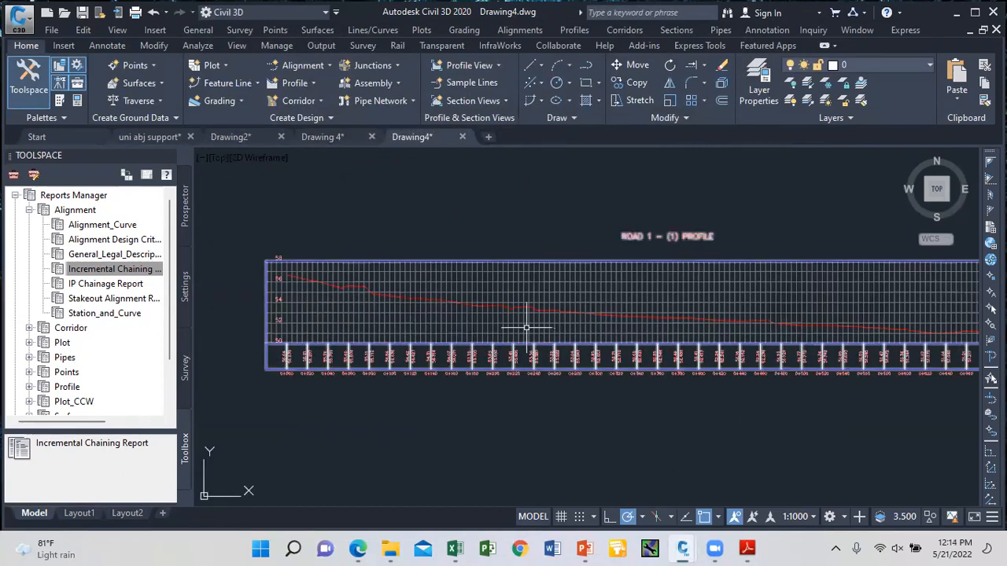
{"action": "scroll", "coordinate": [431, 266], "scroll_direction": "down", "scroll_amount": 4}
{"action": "scroll", "coordinate": [375, 332], "scroll_direction": "up", "scroll_amount": 6}
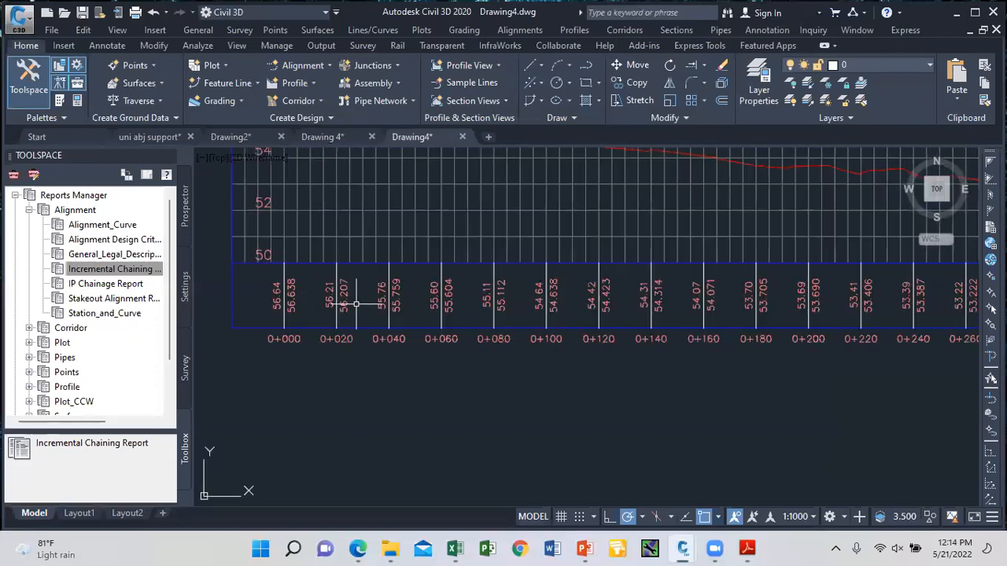
{"action": "scroll", "coordinate": [375, 333], "scroll_direction": "down", "scroll_amount": 4}
{"action": "scroll", "coordinate": [376, 332], "scroll_direction": "down", "scroll_amount": 2}
{"action": "scroll", "coordinate": [366, 317], "scroll_direction": "up", "scroll_amount": 2}
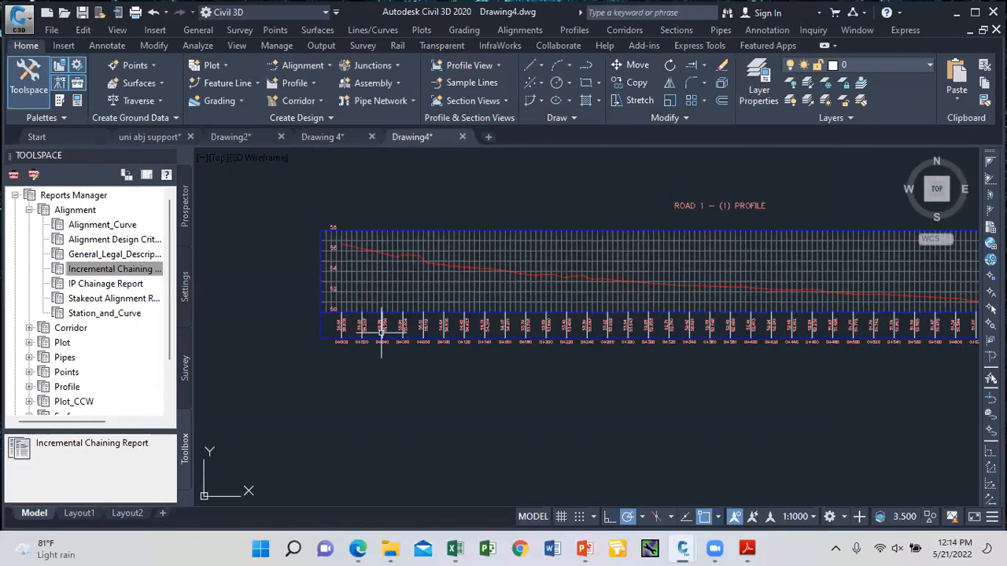
{"action": "scroll", "coordinate": [361, 329], "scroll_direction": "up", "scroll_amount": 2}
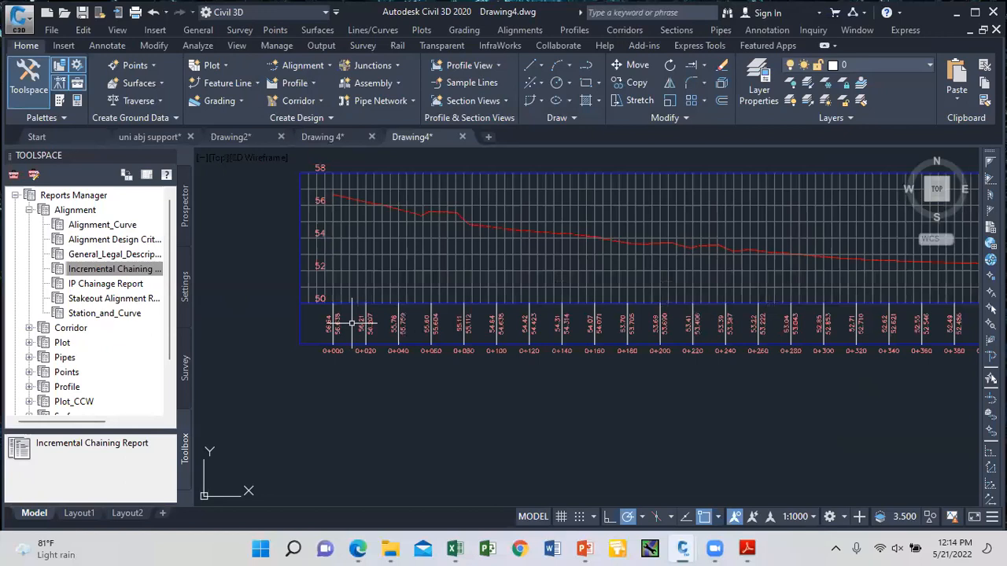
{"action": "scroll", "coordinate": [351, 323], "scroll_direction": "down", "scroll_amount": 2}
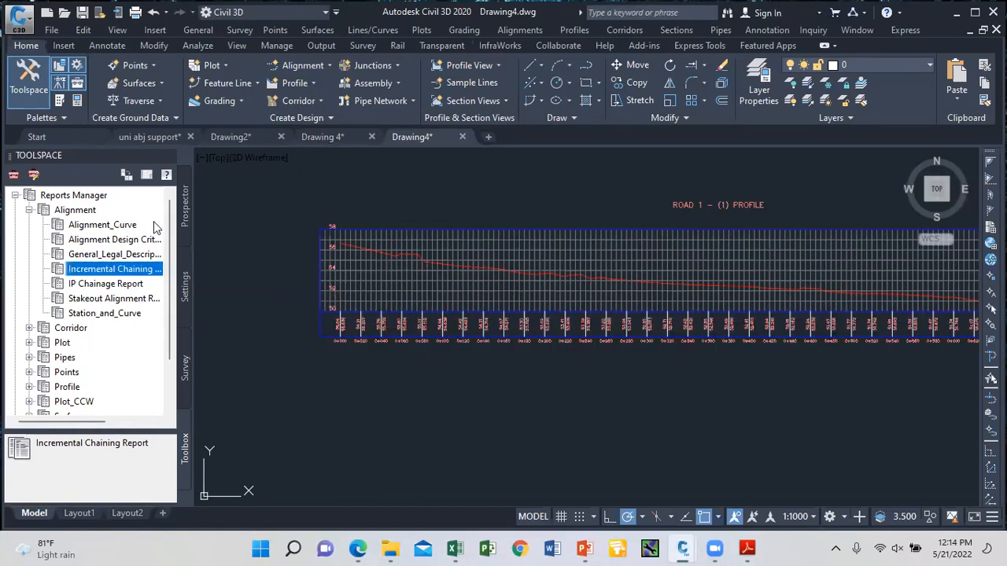
Step: Show the drawing's Prospector tree and begin a line at the ground profile's start point at chainage 0+000
{"action": "left_click", "coordinate": [184, 210]}
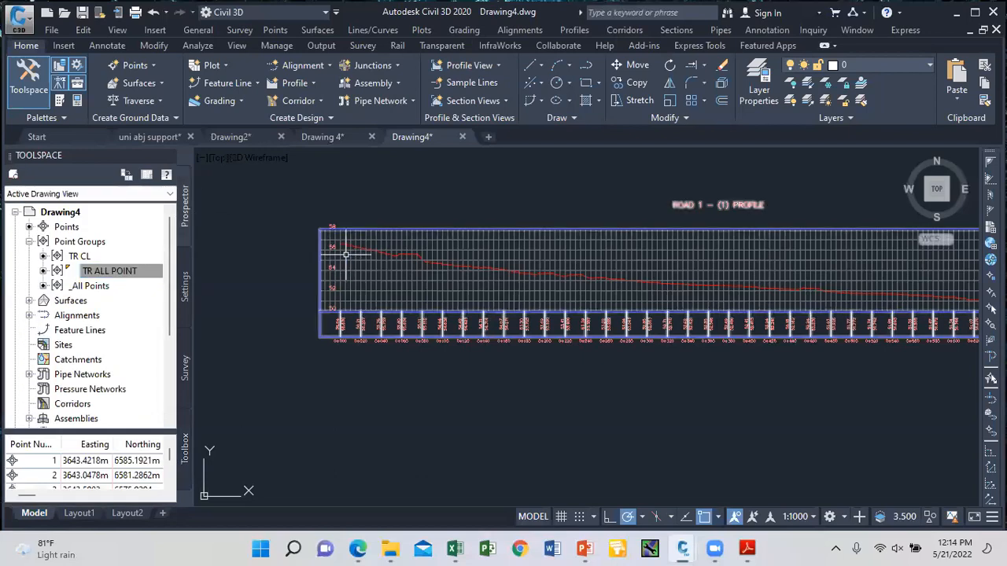
{"action": "scroll", "coordinate": [349, 257], "scroll_direction": "down", "scroll_amount": 2}
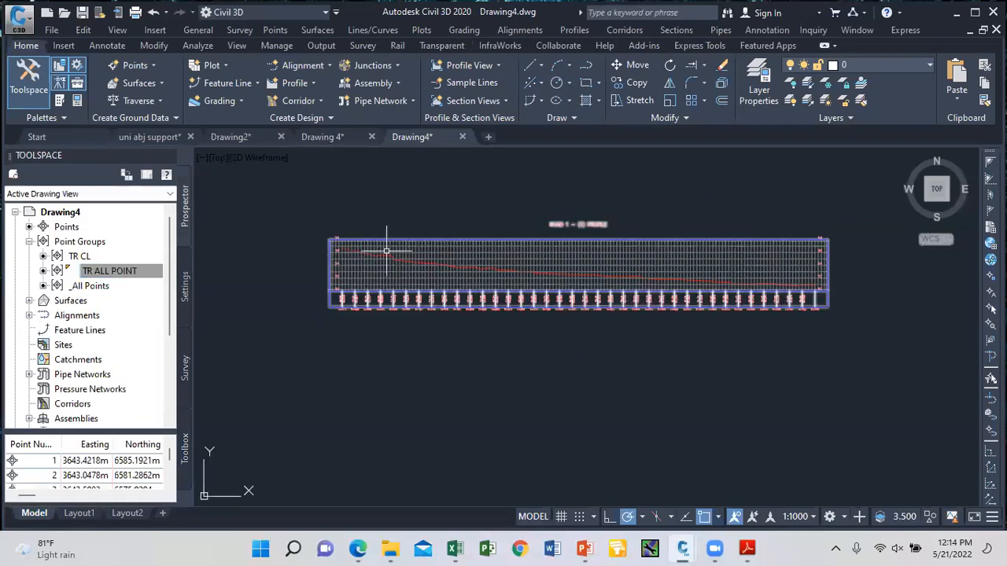
{"action": "left_click", "coordinate": [541, 69]}
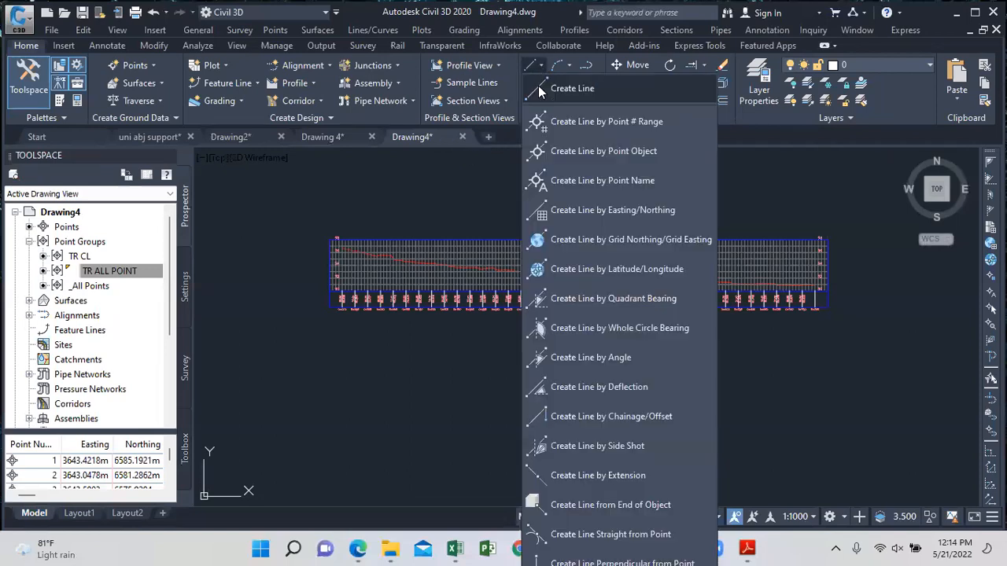
{"action": "left_click", "coordinate": [538, 86]}
{"action": "scroll", "coordinate": [318, 244], "scroll_direction": "up", "scroll_amount": 6}
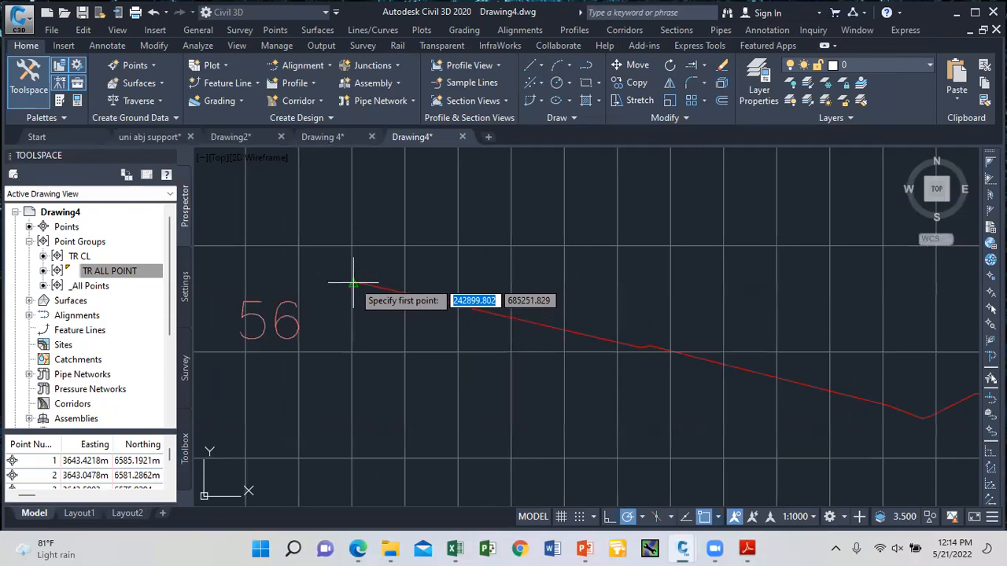
{"action": "left_click", "coordinate": [353, 283]}
Step: Place the line's first vertex on the falling ground profile at about chainage 0+115, just above level 54
{"action": "scroll", "coordinate": [246, 196], "scroll_direction": "down", "scroll_amount": 2}
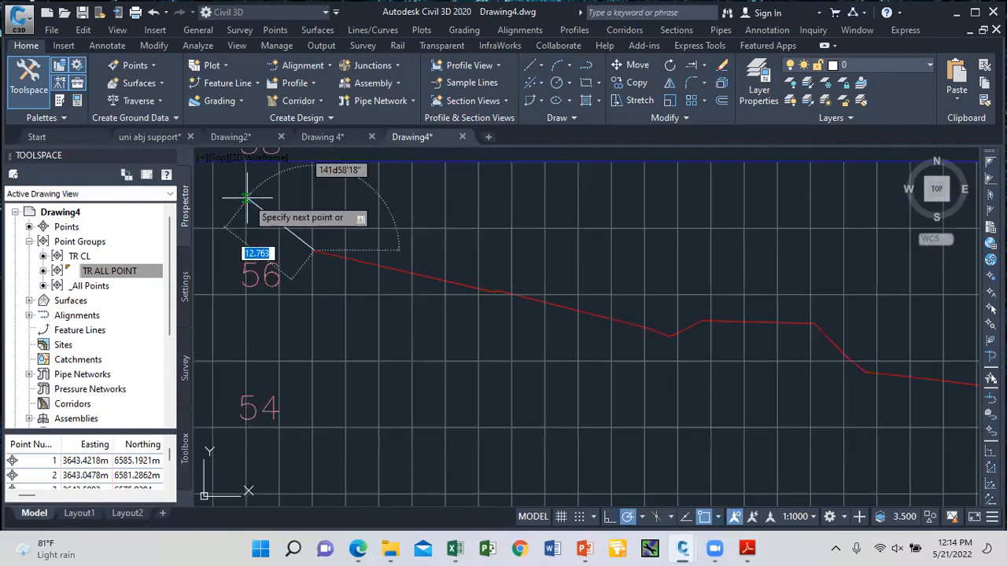
{"action": "scroll", "coordinate": [240, 209], "scroll_direction": "down", "scroll_amount": 2}
{"action": "scroll", "coordinate": [326, 243], "scroll_direction": "down", "scroll_amount": 4}
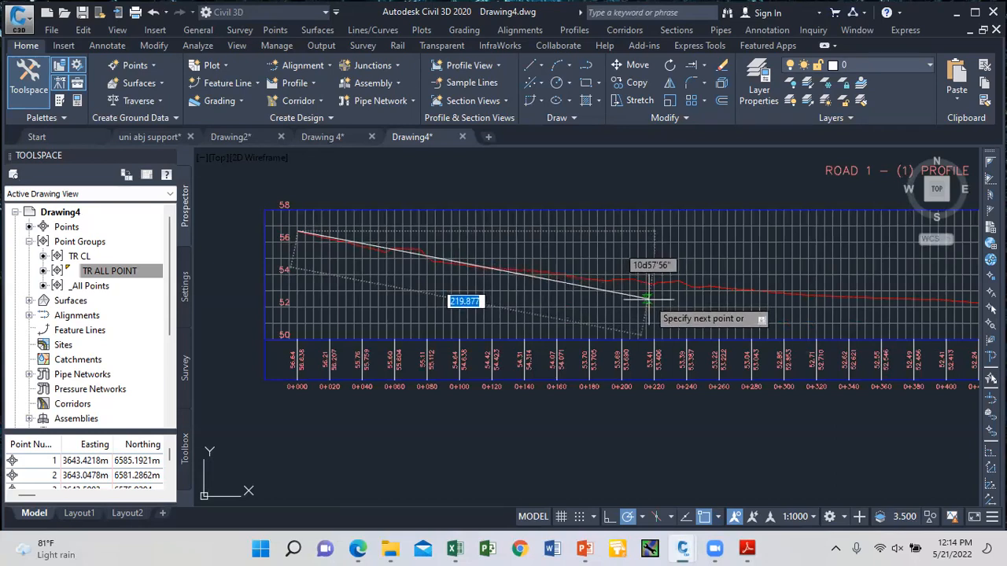
{"action": "scroll", "coordinate": [646, 291], "scroll_direction": "up", "scroll_amount": 2}
{"action": "scroll", "coordinate": [665, 297], "scroll_direction": "down", "scroll_amount": 3}
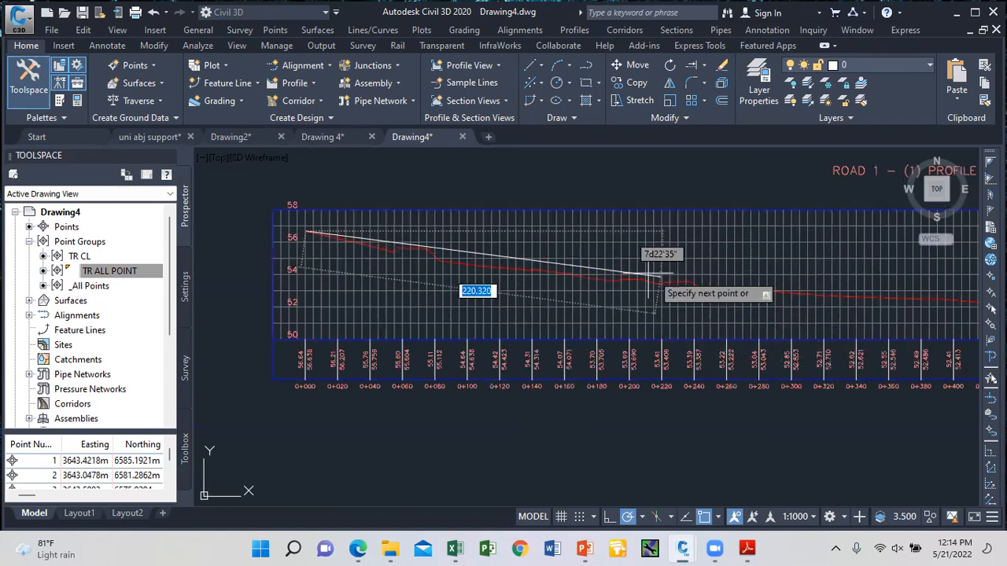
{"action": "scroll", "coordinate": [791, 322], "scroll_direction": "down", "scroll_amount": 1}
{"action": "scroll", "coordinate": [810, 315], "scroll_direction": "up", "scroll_amount": 3}
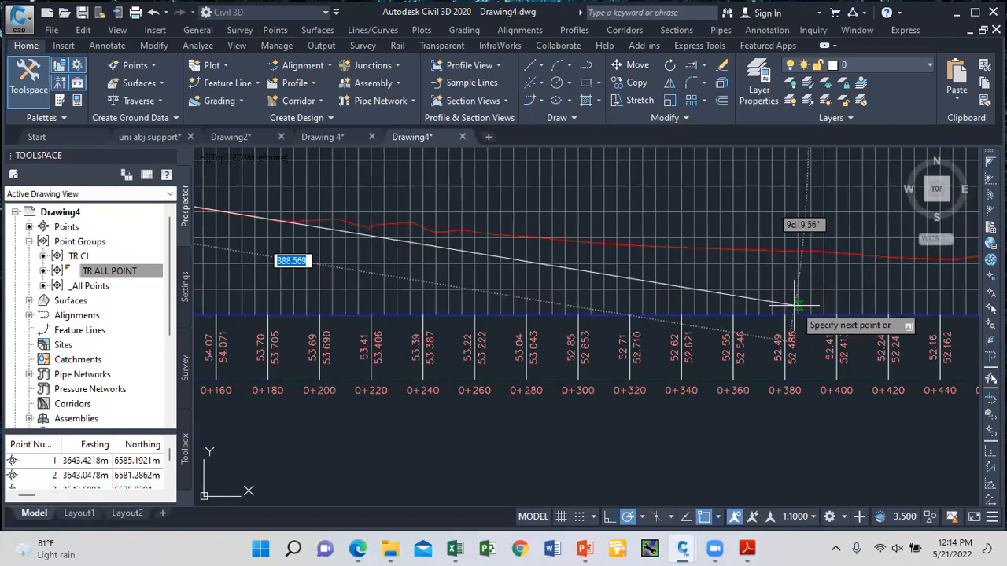
{"action": "scroll", "coordinate": [800, 309], "scroll_direction": "down", "scroll_amount": 3}
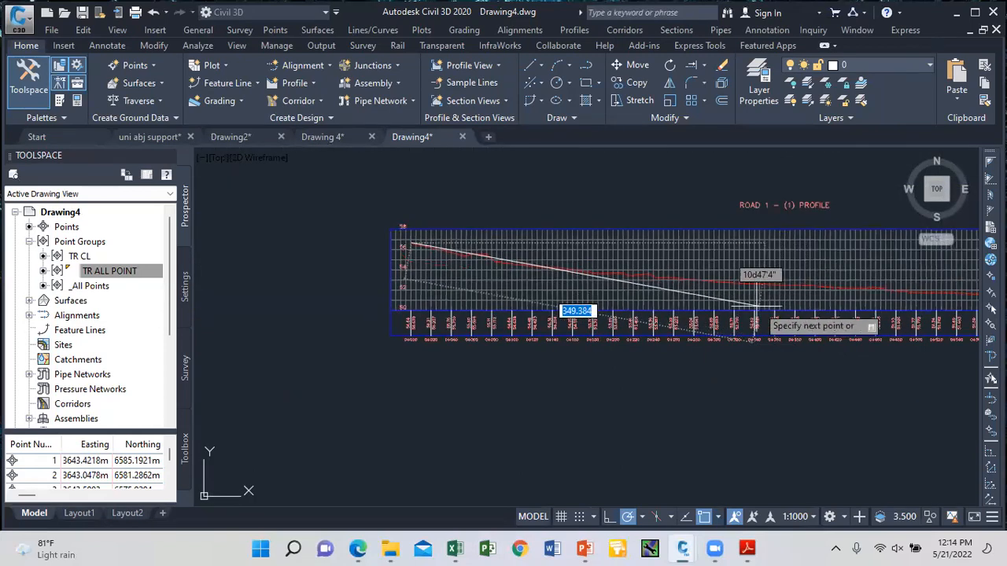
{"action": "scroll", "coordinate": [740, 301], "scroll_direction": "up", "scroll_amount": 2}
{"action": "scroll", "coordinate": [712, 305], "scroll_direction": "down", "scroll_amount": 2}
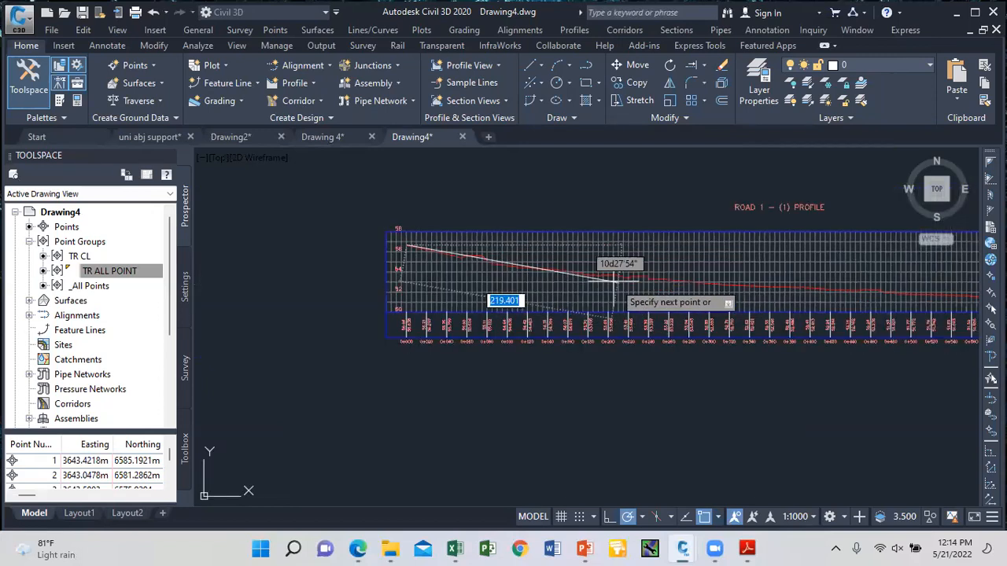
{"action": "scroll", "coordinate": [542, 269], "scroll_direction": "up", "scroll_amount": 4}
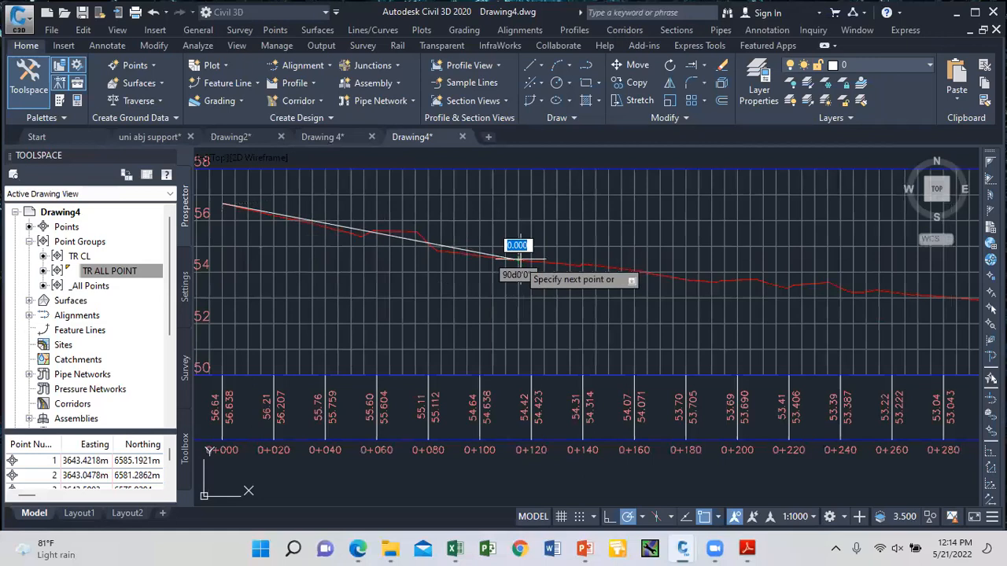
Step: Continue the line along the ground profile with a segment about 336 m long, placing its vertex at about chainage 0+450
{"action": "scroll", "coordinate": [517, 259], "scroll_direction": "down", "scroll_amount": 3}
{"action": "scroll", "coordinate": [721, 291], "scroll_direction": "up", "scroll_amount": 3}
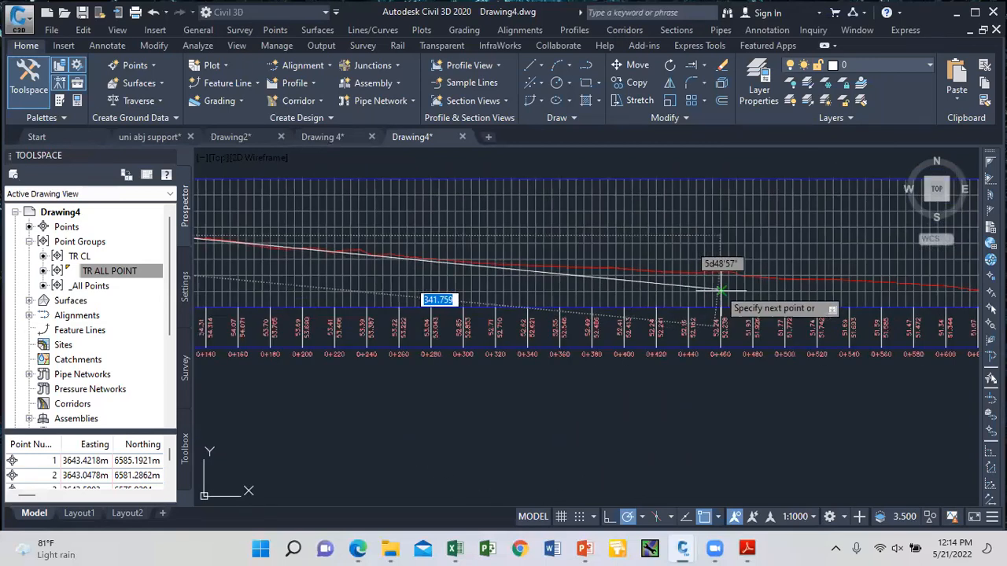
{"action": "scroll", "coordinate": [584, 258], "scroll_direction": "down", "scroll_amount": 2}
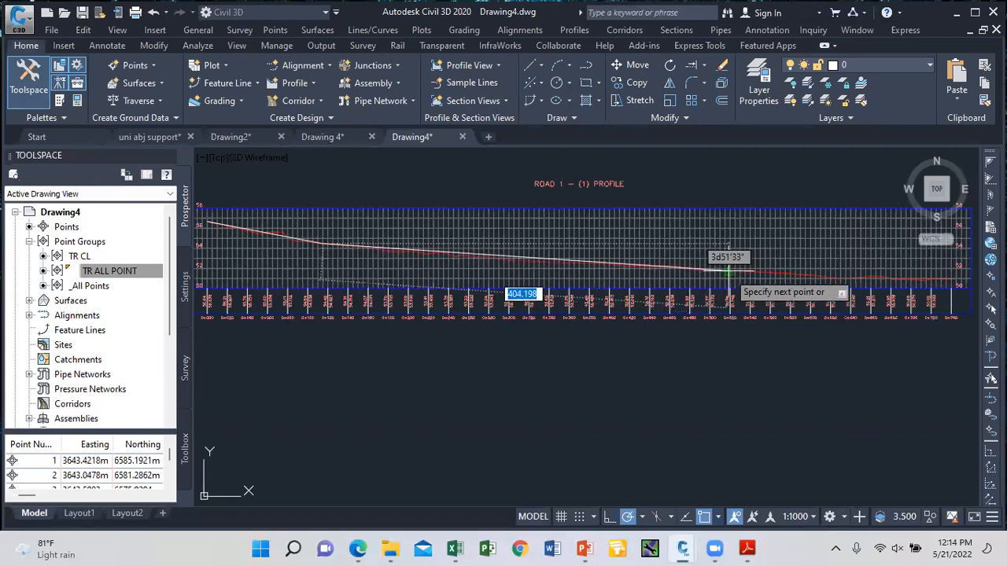
{"action": "scroll", "coordinate": [710, 271], "scroll_direction": "up", "scroll_amount": 2}
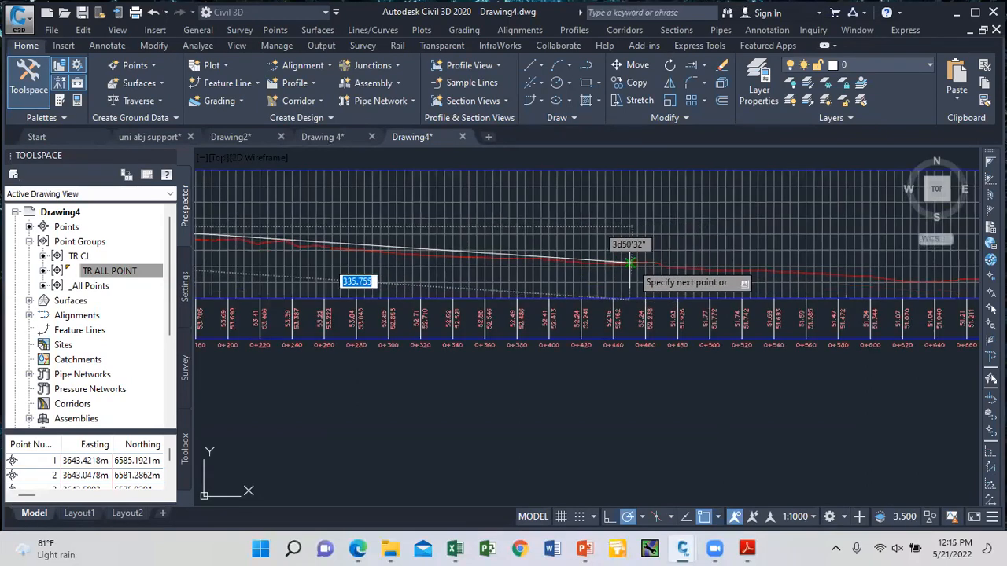
{"action": "scroll", "coordinate": [472, 260], "scroll_direction": "down", "scroll_amount": 2}
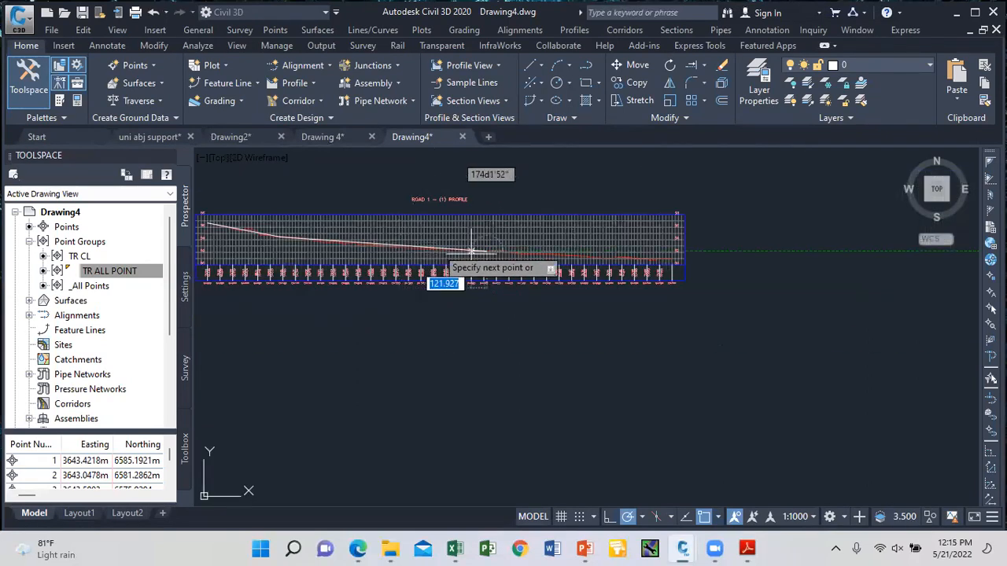
Step: Finish the line at the endpoint of the ground profile near chainage 0+740
{"action": "scroll", "coordinate": [653, 260], "scroll_direction": "up", "scroll_amount": 2}
{"action": "scroll", "coordinate": [652, 260], "scroll_direction": "up", "scroll_amount": 3}
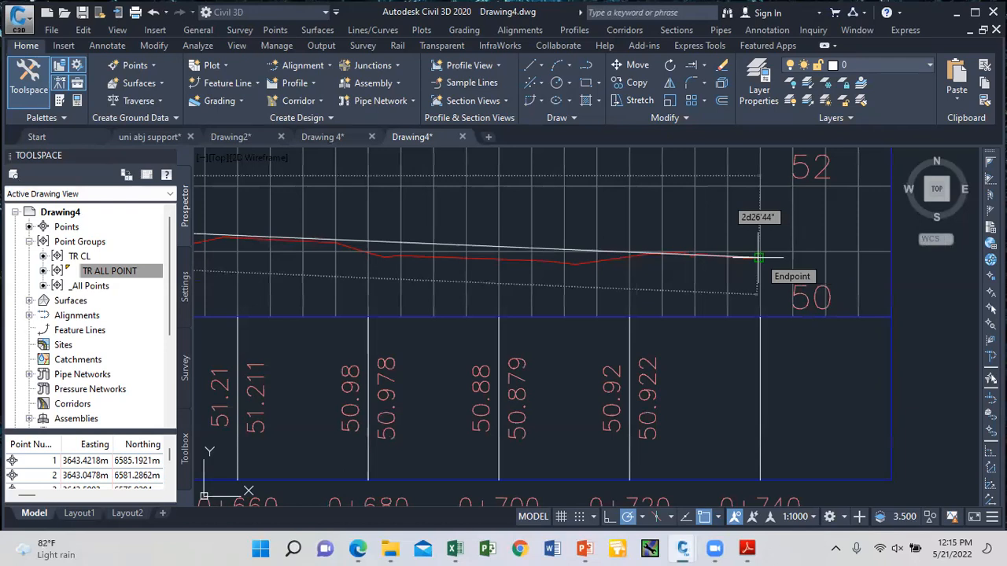
{"action": "left_click", "coordinate": [758, 258]}
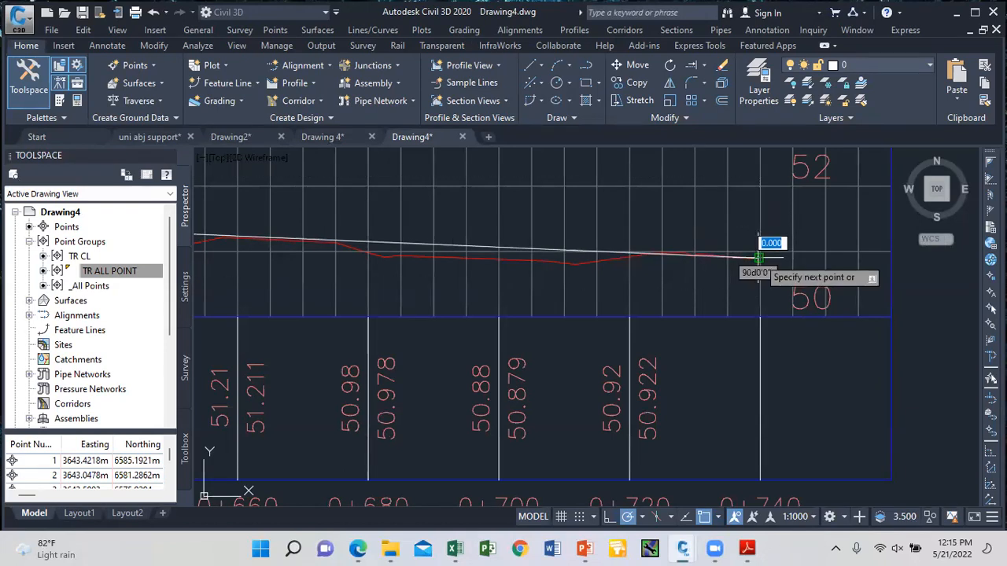
{"action": "key", "text": "Escape"}
{"action": "scroll", "coordinate": [667, 260], "scroll_direction": "down", "scroll_amount": 5}
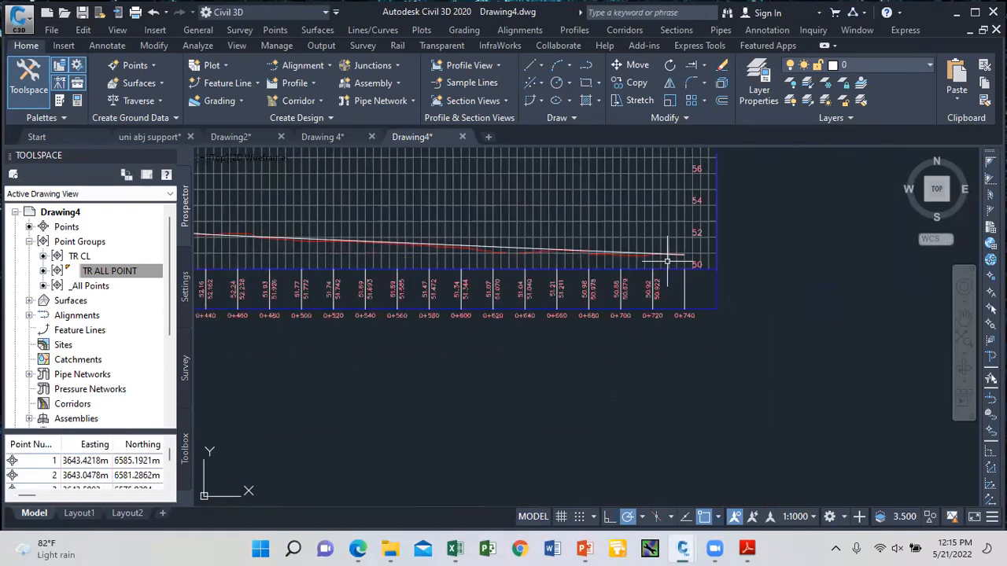
Step: Set the colour of the trial grade line's middle segment, between chainages 0+115 and 0+445, to yellow
{"action": "scroll", "coordinate": [667, 260], "scroll_direction": "down", "scroll_amount": 2}
{"action": "scroll", "coordinate": [457, 242], "scroll_direction": "up", "scroll_amount": 5}
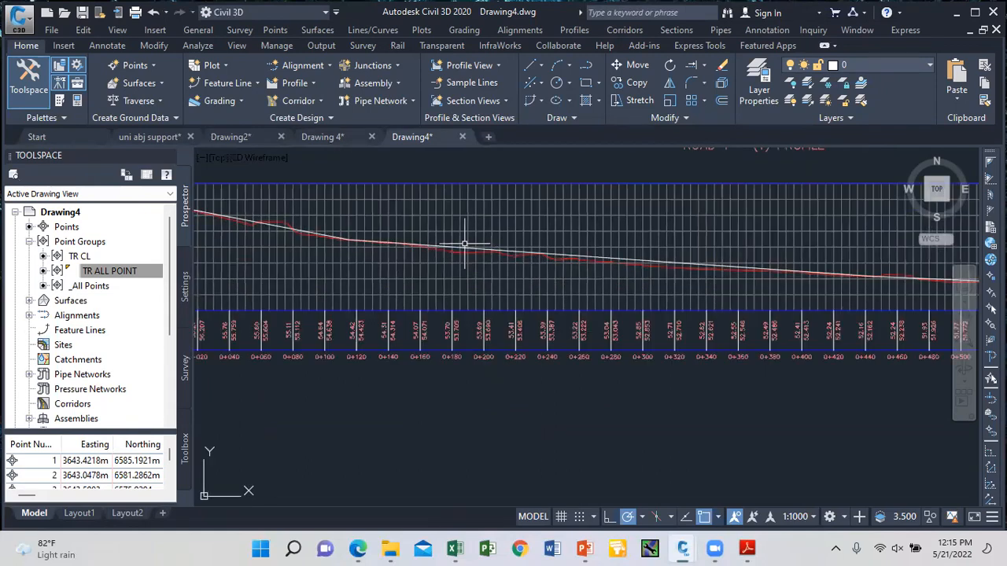
{"action": "scroll", "coordinate": [476, 249], "scroll_direction": "down", "scroll_amount": 2}
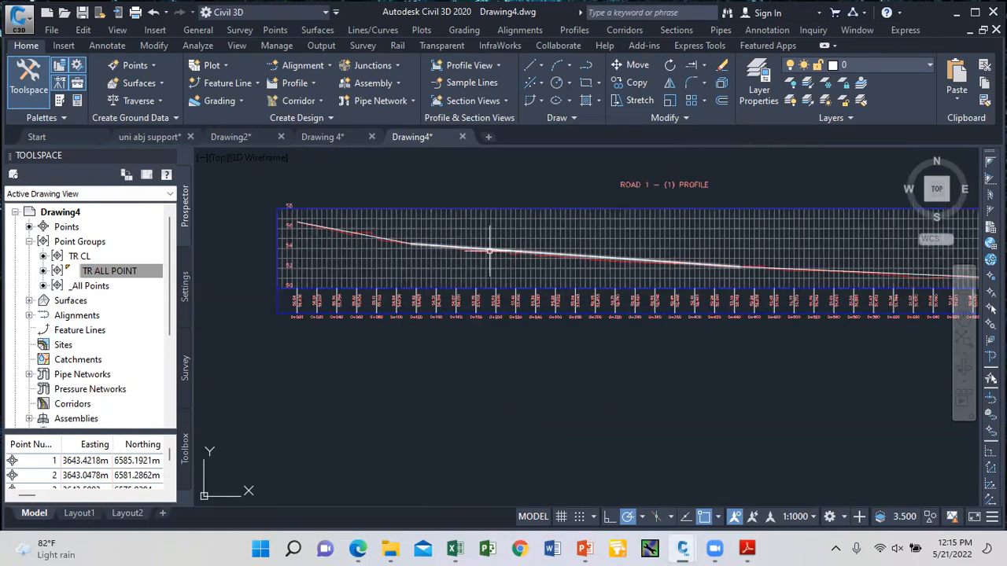
{"action": "left_click", "coordinate": [483, 249]}
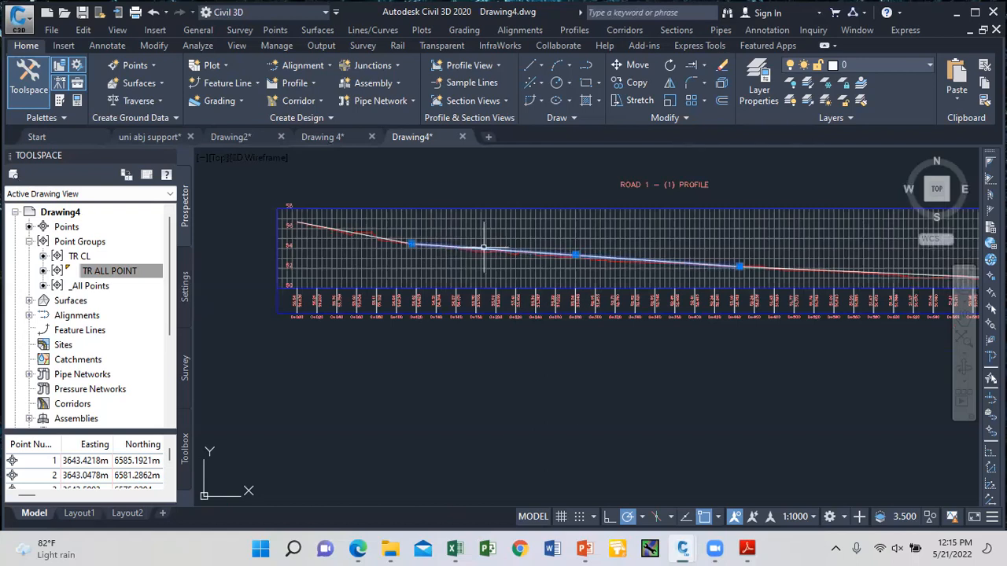
{"action": "right_click", "coordinate": [419, 186]}
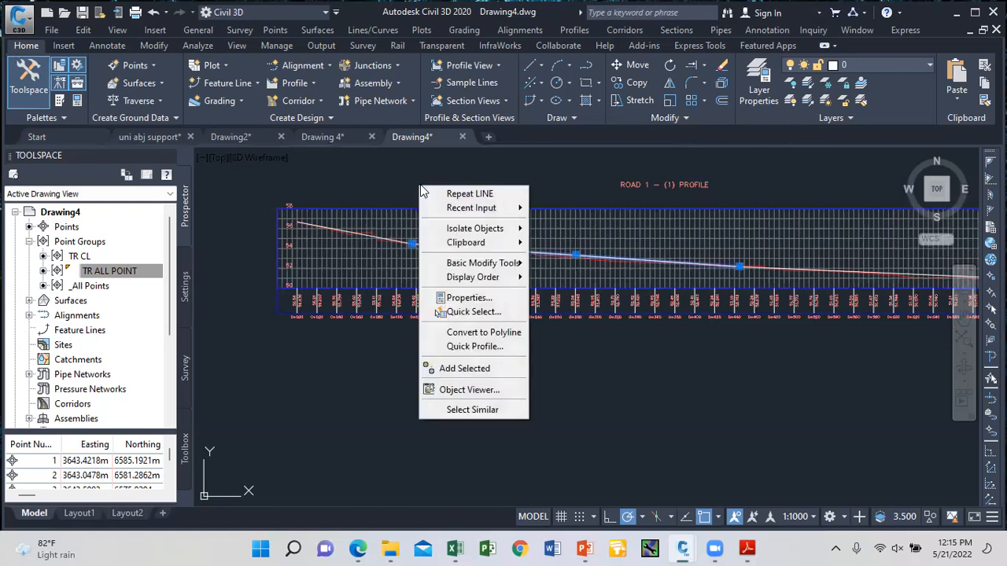
{"action": "left_click", "coordinate": [467, 297]}
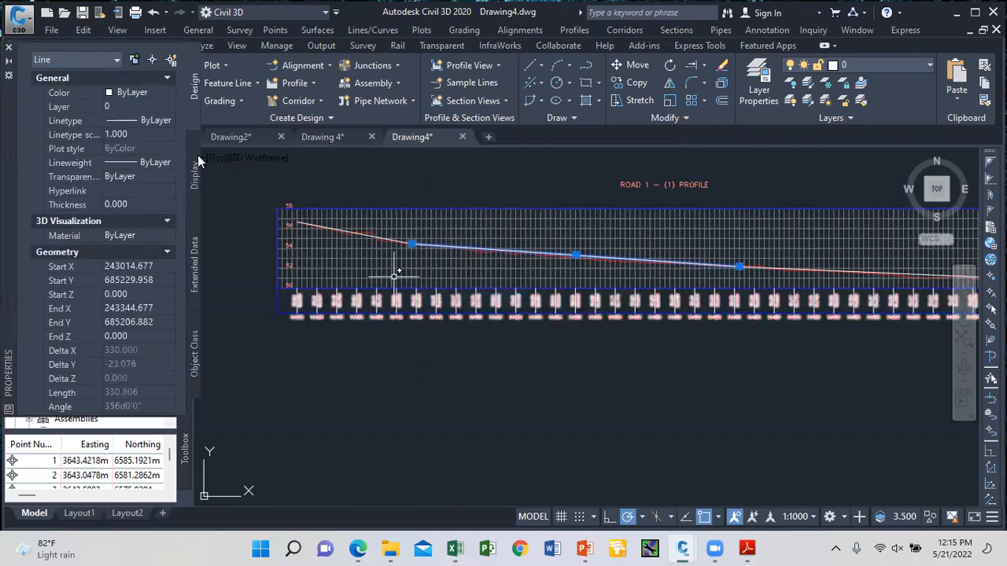
{"action": "left_click", "coordinate": [167, 93]}
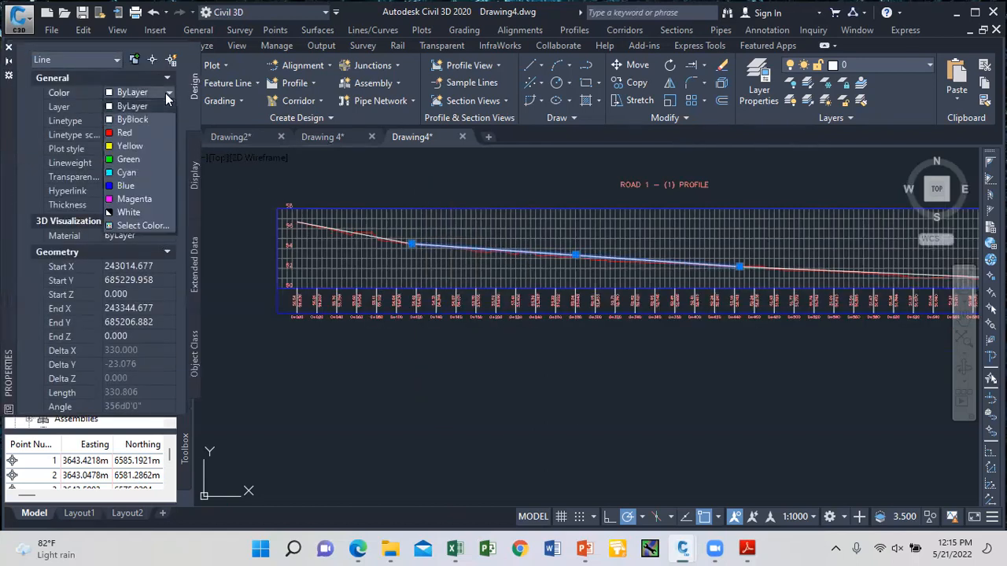
{"action": "left_click", "coordinate": [145, 148]}
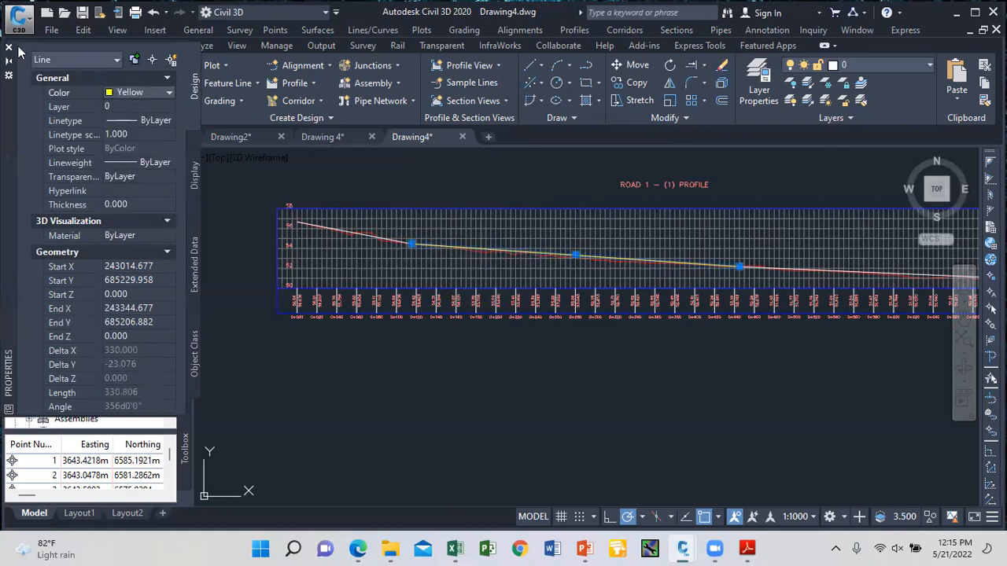
{"action": "left_click", "coordinate": [8, 51]}
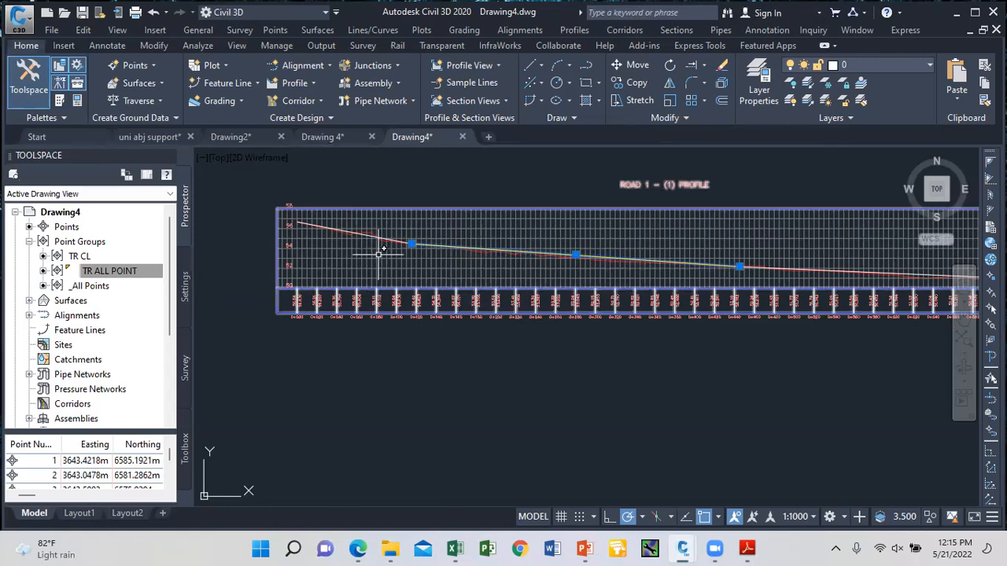
{"action": "key", "text": "Escape"}
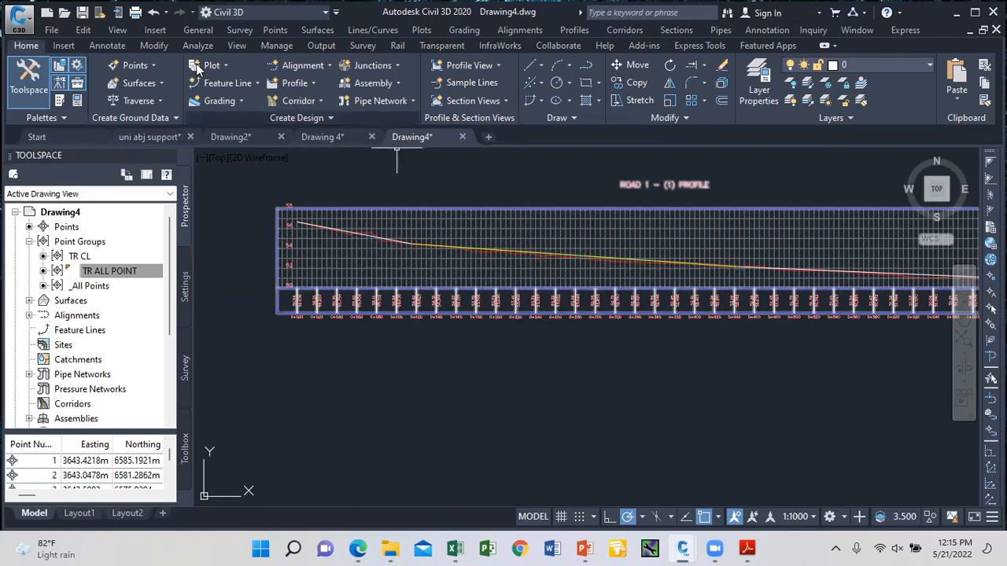
Step: Create a layout profile in the ROAD 1 - (1) profile view with the default settings and start Draw Straights With Curves
{"action": "left_click", "coordinate": [303, 82]}
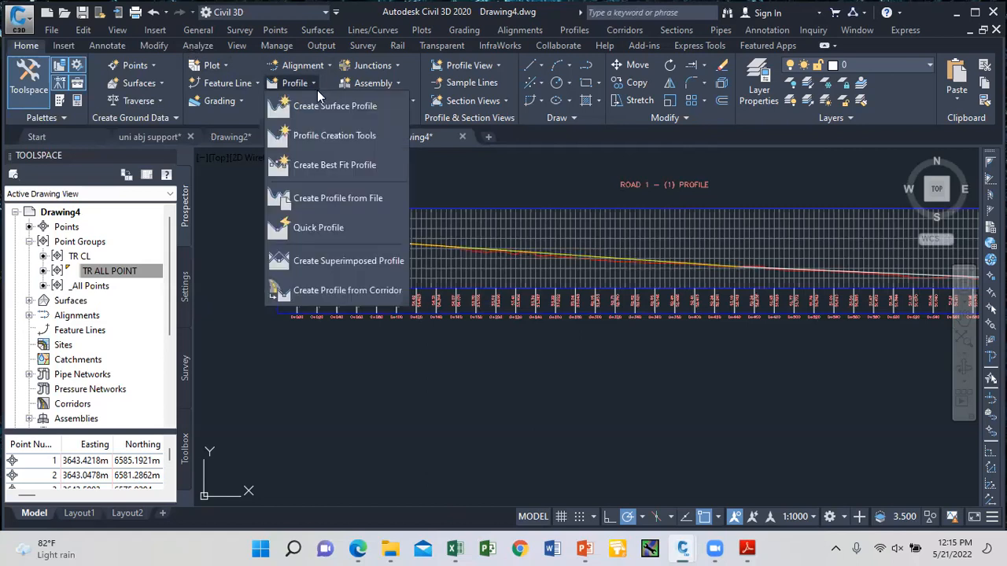
{"action": "left_click", "coordinate": [337, 138]}
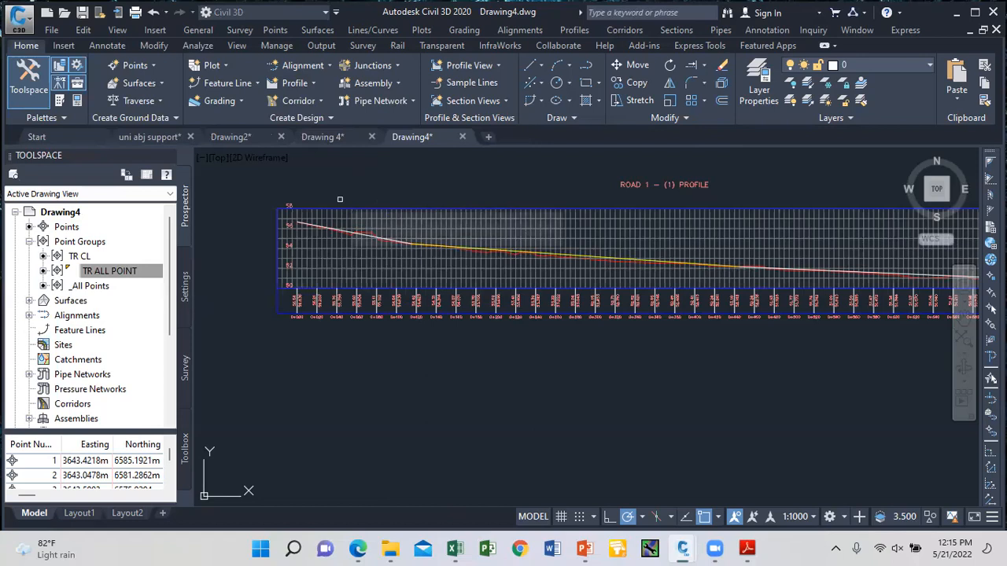
{"action": "left_click", "coordinate": [342, 211]}
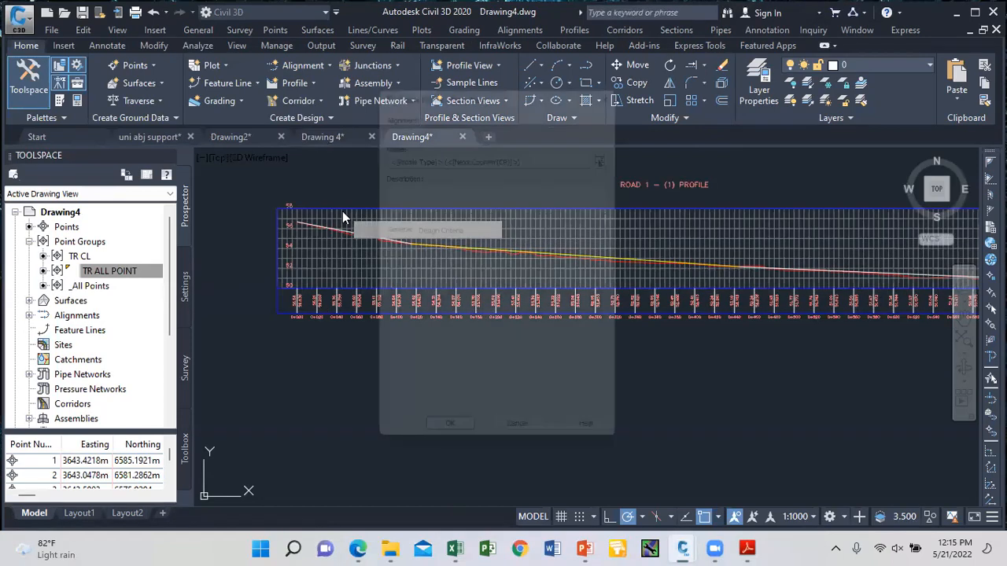
{"action": "left_click", "coordinate": [449, 450]}
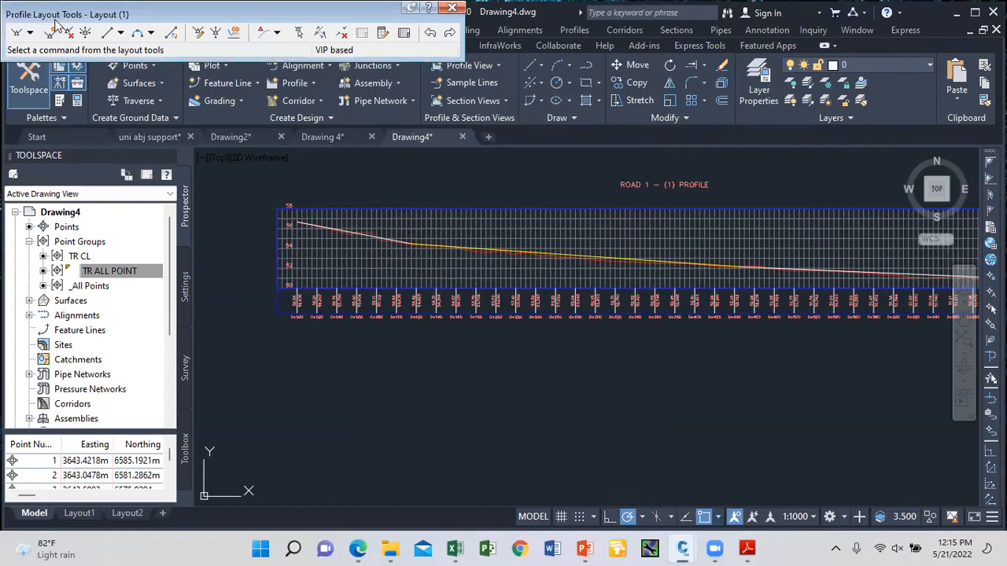
{"action": "left_click", "coordinate": [31, 33]}
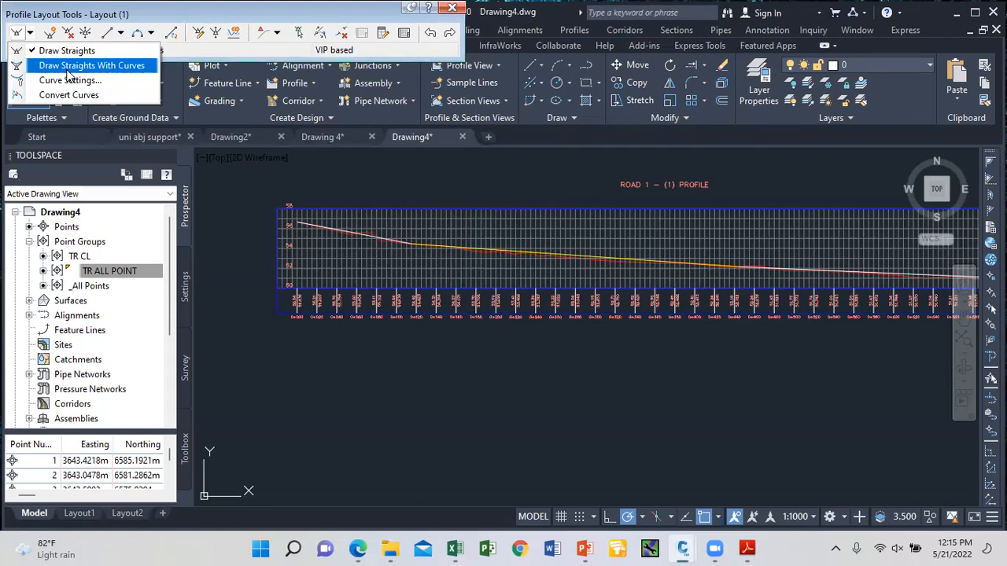
{"action": "left_click", "coordinate": [69, 67]}
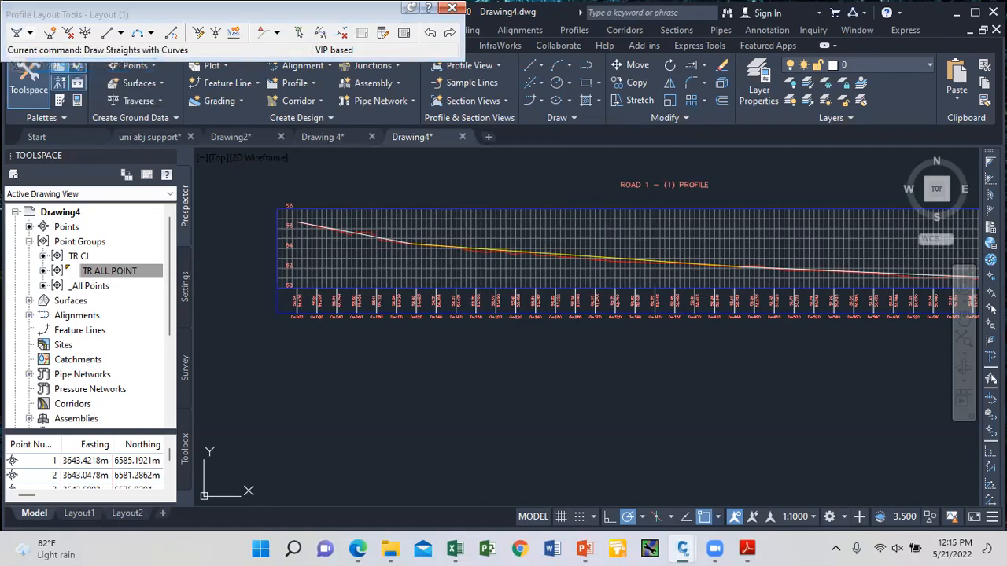
Step: Draw the design profile's first straight along the trial grade line, from its start at chainage 0+000 to its vertex at 0+115
{"action": "scroll", "coordinate": [236, 220], "scroll_direction": "up", "scroll_amount": 5}
{"action": "scroll", "coordinate": [349, 225], "scroll_direction": "down", "scroll_amount": 3}
{"action": "scroll", "coordinate": [365, 238], "scroll_direction": "up", "scroll_amount": 5}
{"action": "left_click", "coordinate": [364, 249]}
{"action": "scroll", "coordinate": [338, 213], "scroll_direction": "down", "scroll_amount": 4}
{"action": "scroll", "coordinate": [566, 259], "scroll_direction": "up", "scroll_amount": 4}
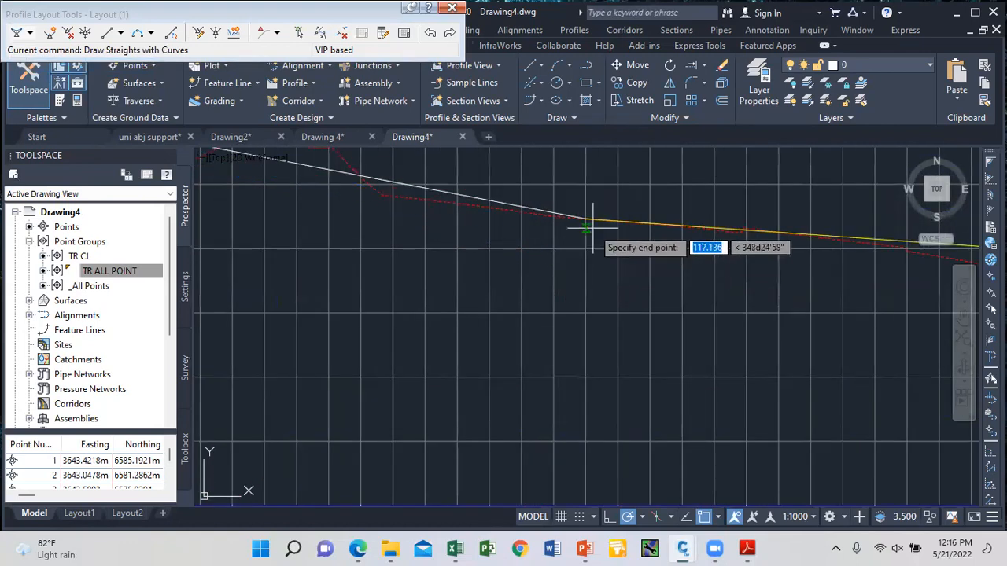
{"action": "scroll", "coordinate": [583, 221], "scroll_direction": "up", "scroll_amount": 2}
{"action": "scroll", "coordinate": [586, 222], "scroll_direction": "up", "scroll_amount": 2}
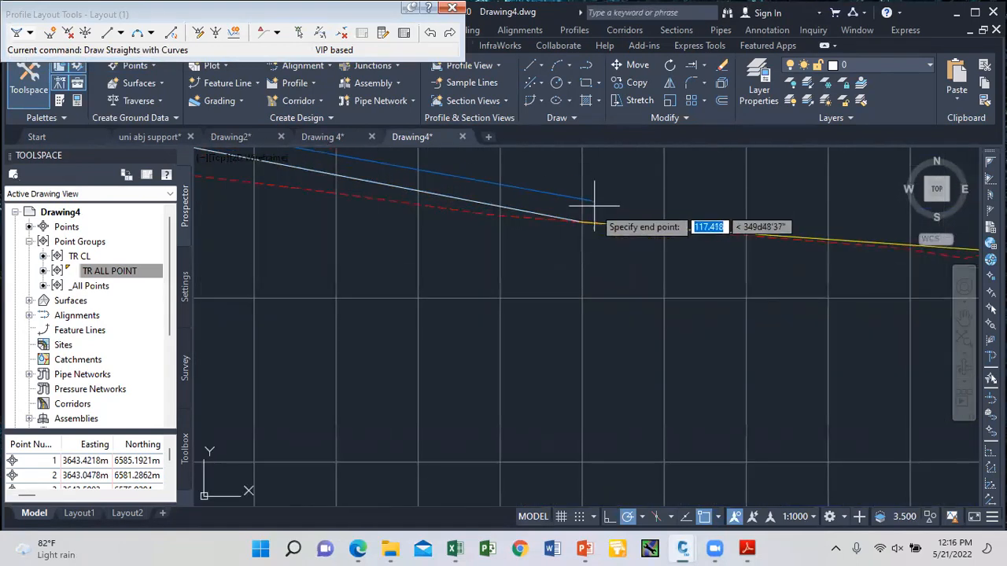
{"action": "left_click", "coordinate": [583, 223]}
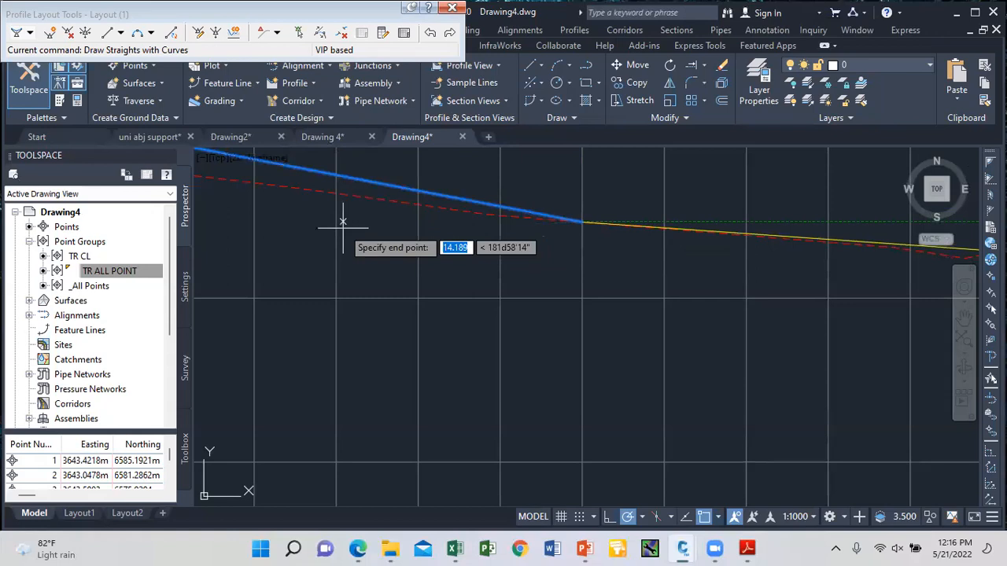
Step: Continue the design profile through the trial line's vertex at chainage 0+445 and end it at the line's endpoint near 0+740
{"action": "scroll", "coordinate": [343, 223], "scroll_direction": "down", "scroll_amount": 6}
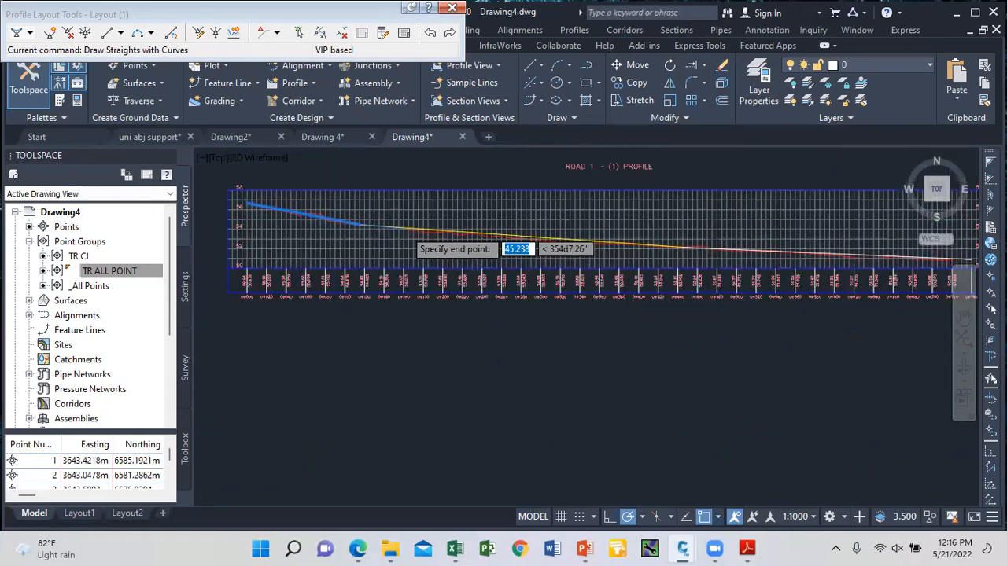
{"action": "scroll", "coordinate": [586, 240], "scroll_direction": "up", "scroll_amount": 4}
{"action": "scroll", "coordinate": [330, 217], "scroll_direction": "down", "scroll_amount": 5}
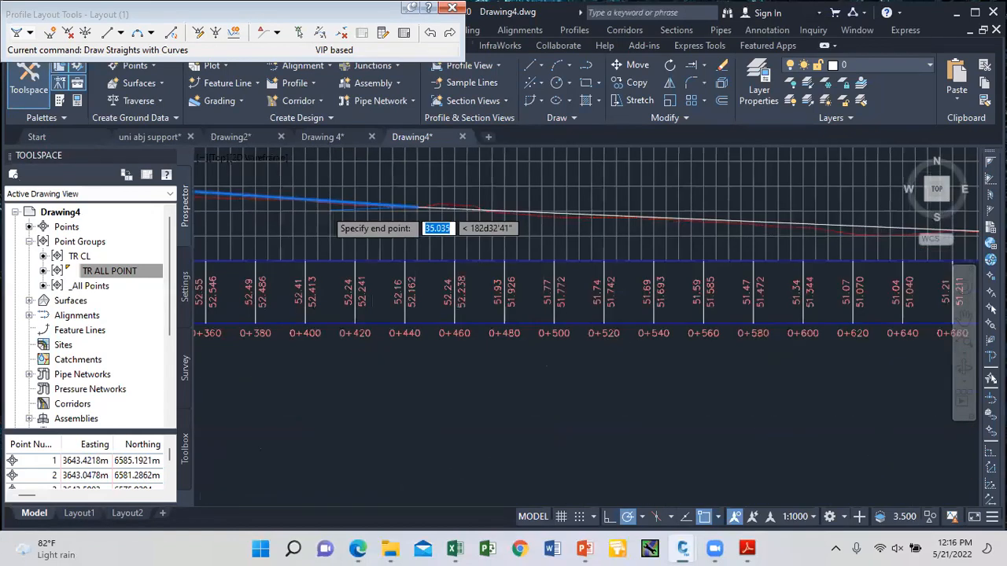
{"action": "scroll", "coordinate": [602, 221], "scroll_direction": "up", "scroll_amount": 6}
{"action": "left_click", "coordinate": [713, 208]}
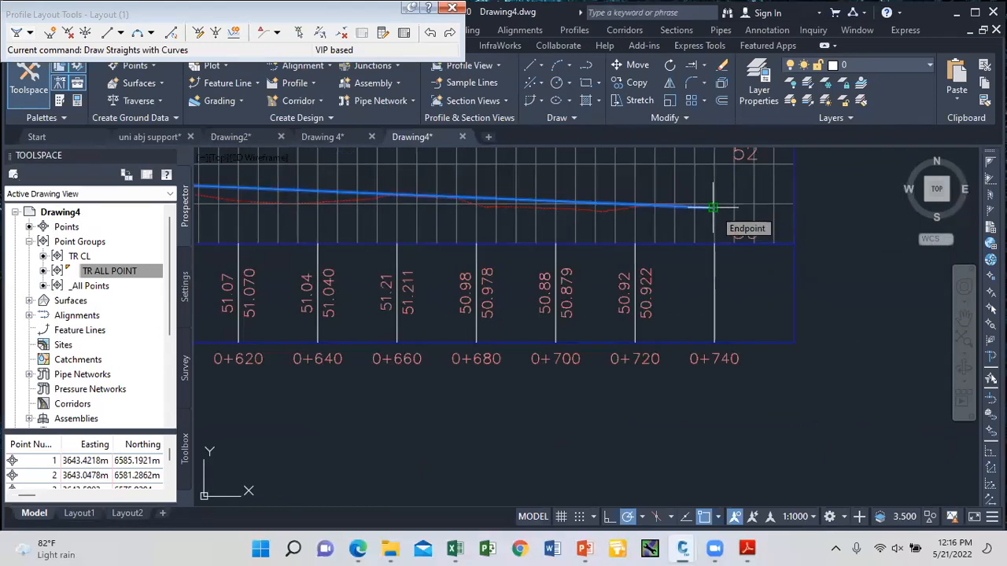
{"action": "scroll", "coordinate": [714, 208], "scroll_direction": "down", "scroll_amount": 8}
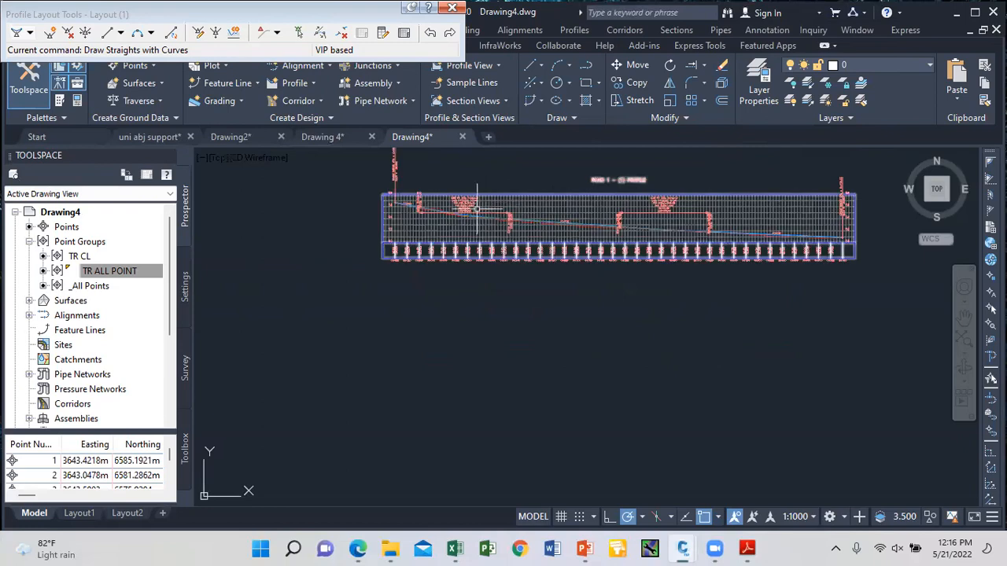
Step: Examine the grades and vertical curve labels along the new design profile against the ground profile
{"action": "scroll", "coordinate": [476, 208], "scroll_direction": "up", "scroll_amount": 5}
{"action": "scroll", "coordinate": [303, 189], "scroll_direction": "down", "scroll_amount": 4}
{"action": "scroll", "coordinate": [315, 206], "scroll_direction": "up", "scroll_amount": 6}
{"action": "scroll", "coordinate": [327, 224], "scroll_direction": "down", "scroll_amount": 5}
{"action": "scroll", "coordinate": [511, 230], "scroll_direction": "up", "scroll_amount": 6}
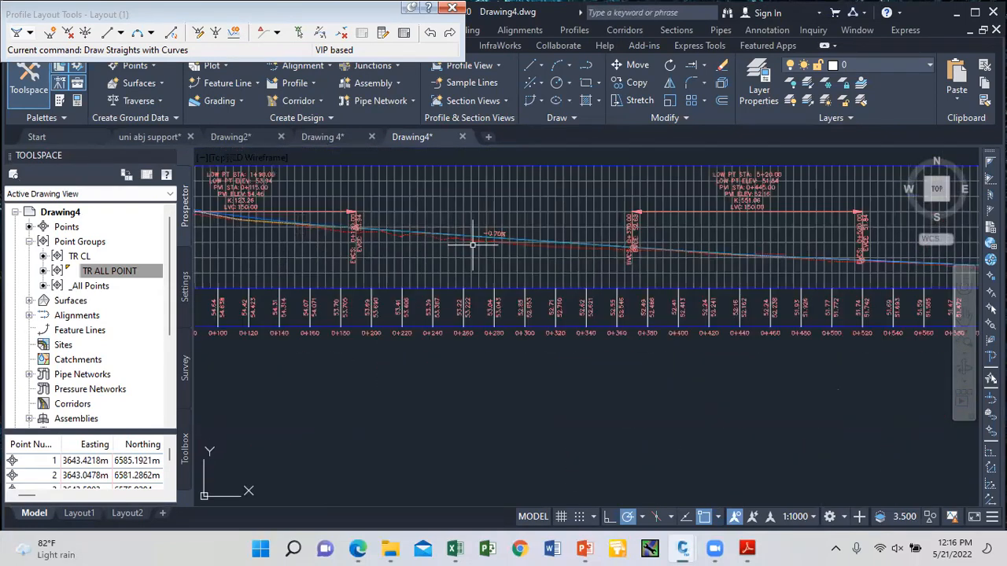
{"action": "scroll", "coordinate": [415, 230], "scroll_direction": "down", "scroll_amount": 3}
{"action": "scroll", "coordinate": [385, 225], "scroll_direction": "up", "scroll_amount": 2}
{"action": "scroll", "coordinate": [469, 232], "scroll_direction": "down", "scroll_amount": 4}
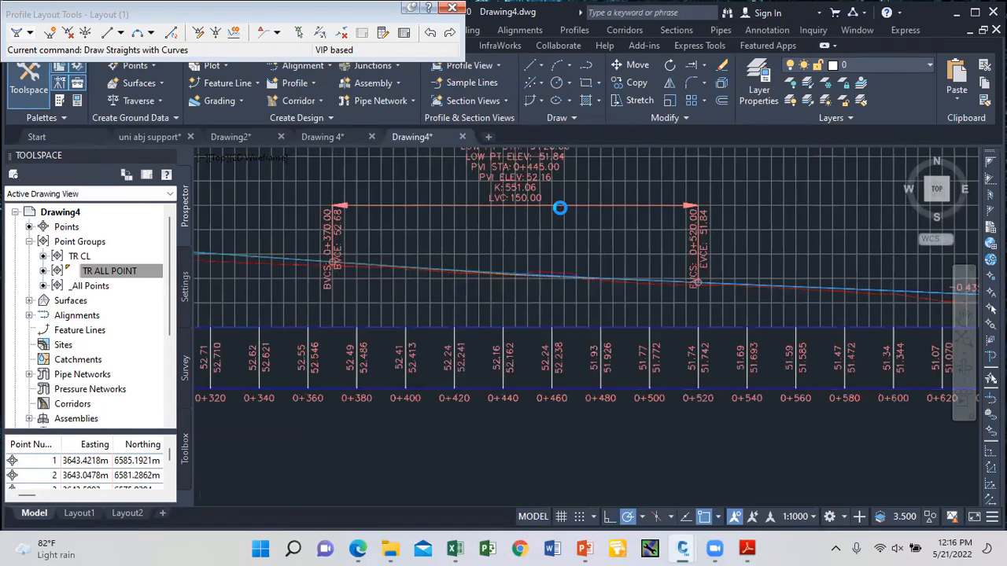
{"action": "scroll", "coordinate": [561, 209], "scroll_direction": "down", "scroll_amount": 5}
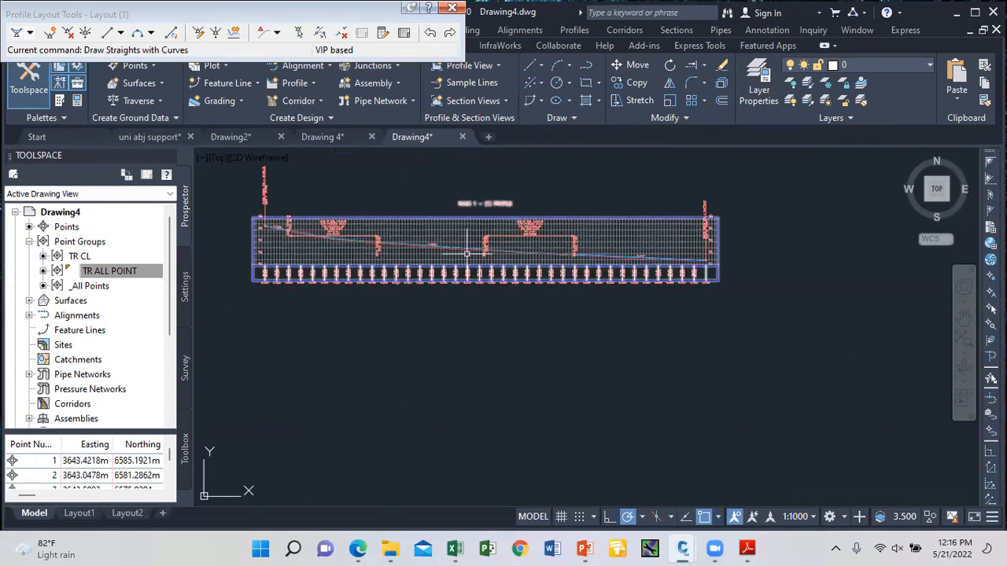
{"action": "scroll", "coordinate": [343, 233], "scroll_direction": "up", "scroll_amount": 6}
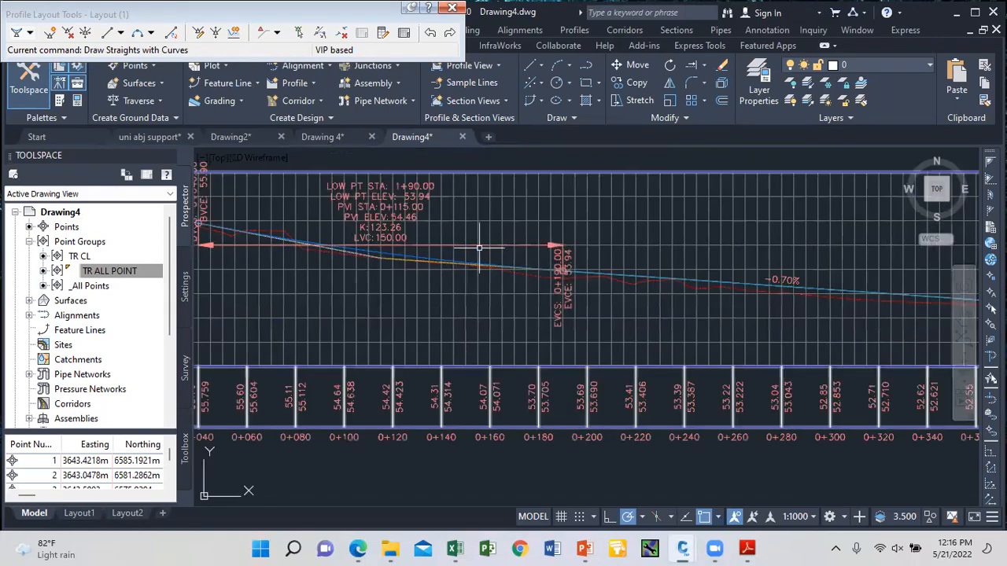
{"action": "scroll", "coordinate": [472, 248], "scroll_direction": "down", "scroll_amount": 4}
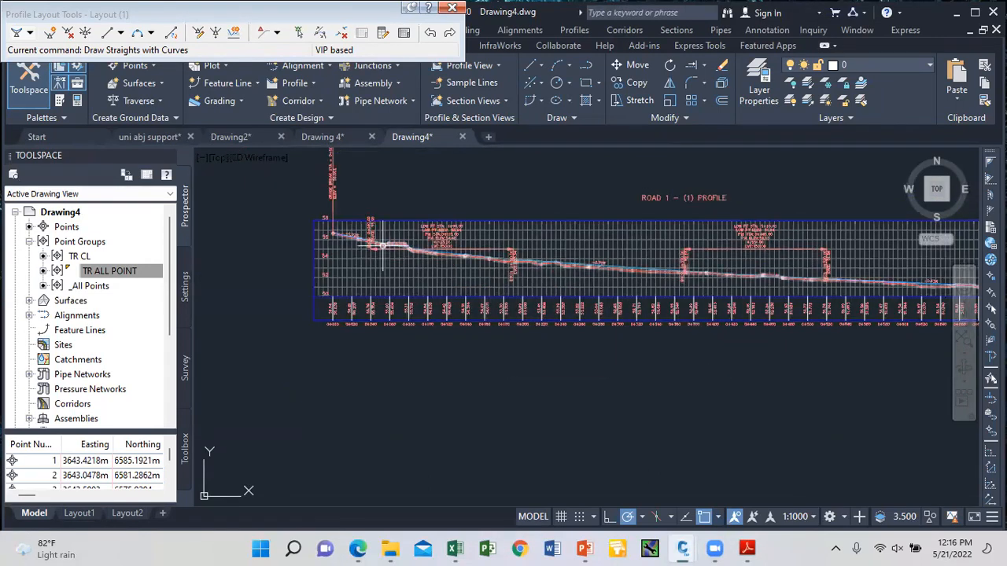
{"action": "scroll", "coordinate": [421, 256], "scroll_direction": "up", "scroll_amount": 5}
{"action": "scroll", "coordinate": [327, 219], "scroll_direction": "down", "scroll_amount": 2}
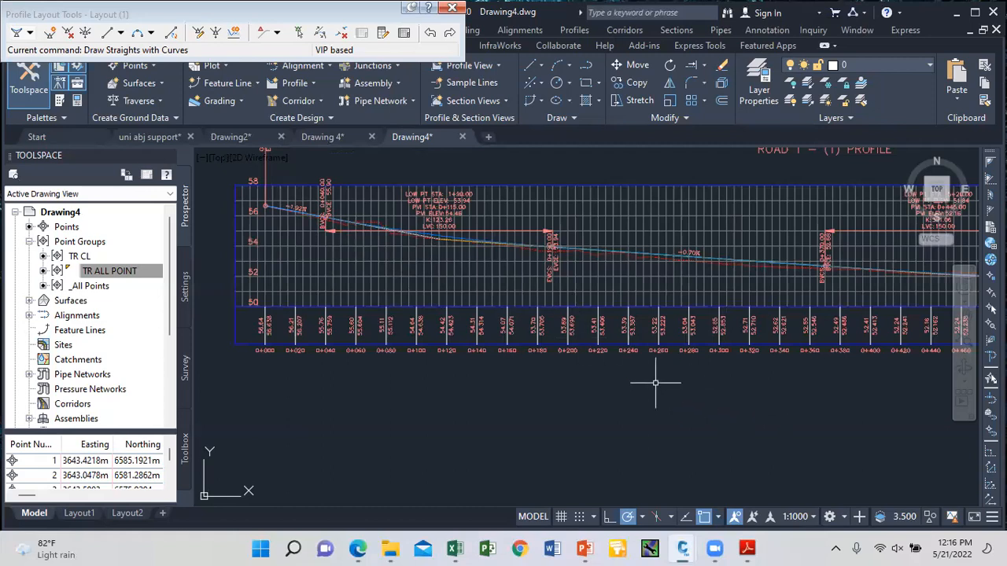
Step: Inspect the first vertical curve around chainage 0+115, reading its PVI, K value and curve length labels
{"action": "scroll", "coordinate": [436, 216], "scroll_direction": "up", "scroll_amount": 4}
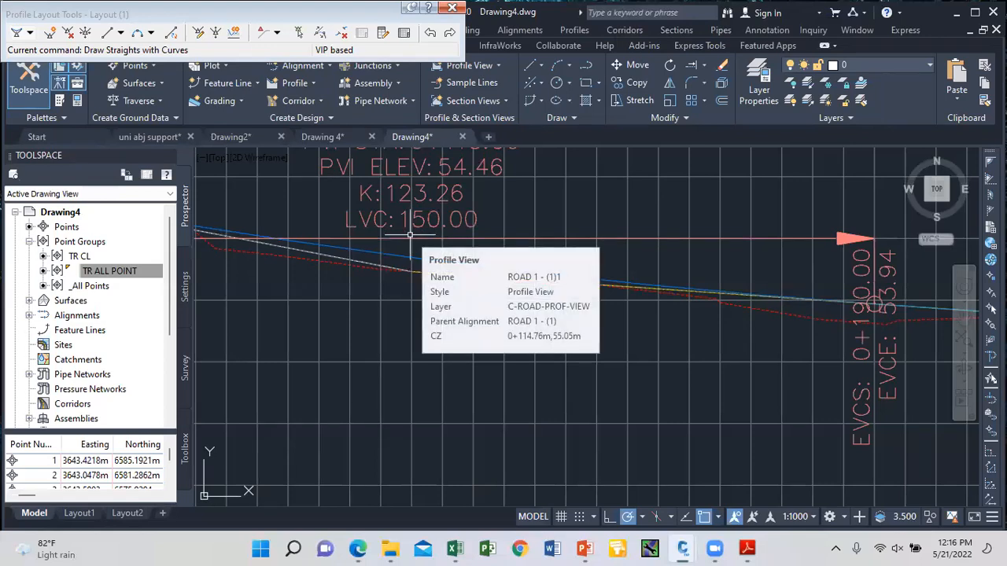
{"action": "scroll", "coordinate": [409, 267], "scroll_direction": "down", "scroll_amount": 5}
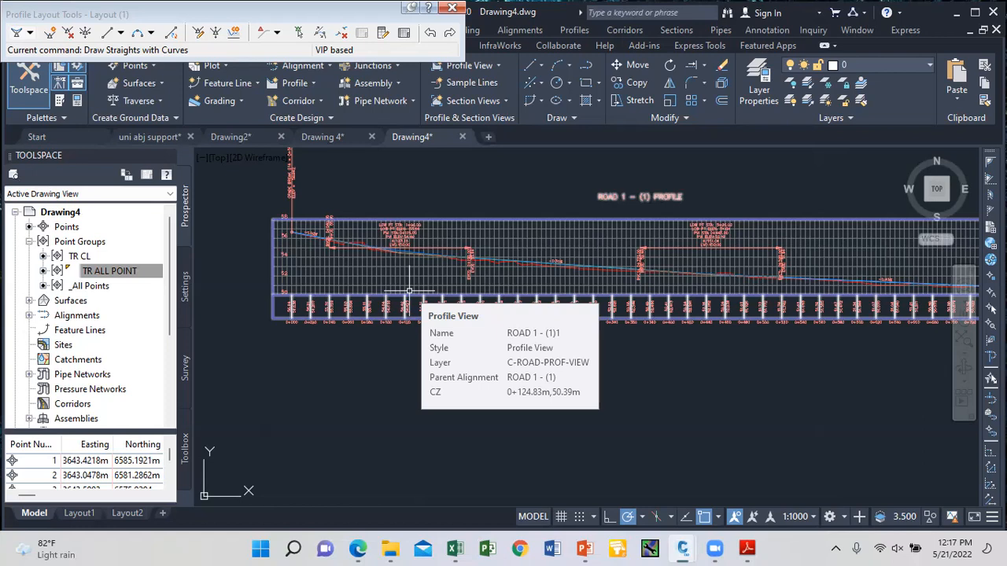
{"action": "scroll", "coordinate": [330, 240], "scroll_direction": "up", "scroll_amount": 7}
{"action": "scroll", "coordinate": [330, 240], "scroll_direction": "down", "scroll_amount": 3}
{"action": "scroll", "coordinate": [479, 297], "scroll_direction": "down", "scroll_amount": 3}
{"action": "scroll", "coordinate": [698, 287], "scroll_direction": "up", "scroll_amount": 4}
{"action": "scroll", "coordinate": [441, 284], "scroll_direction": "down", "scroll_amount": 3}
{"action": "scroll", "coordinate": [501, 270], "scroll_direction": "up", "scroll_amount": 2}
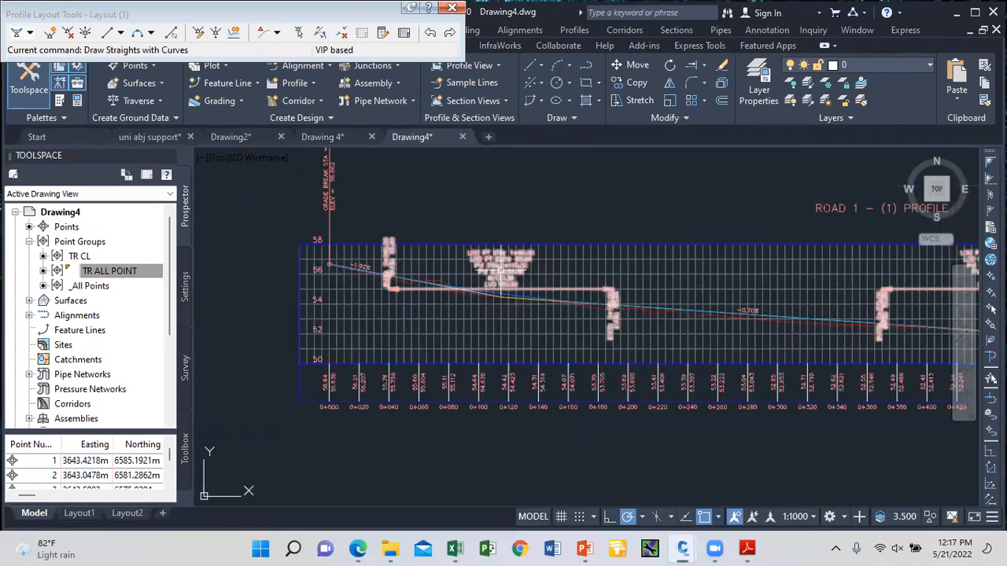
{"action": "scroll", "coordinate": [500, 269], "scroll_direction": "up", "scroll_amount": 2}
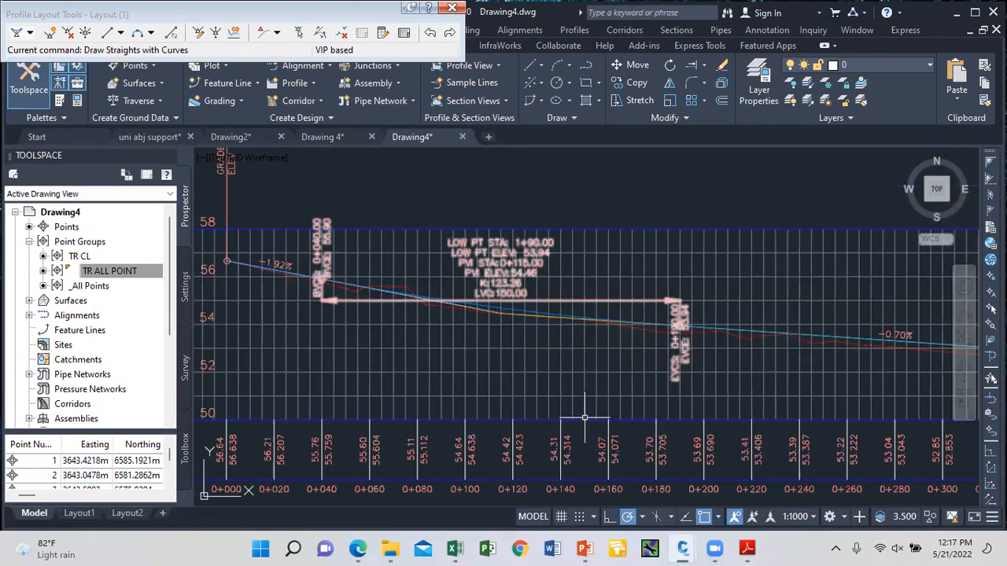
Step: Switch to the DESIGN STANDARDS PDF in Adobe Reader and look through its road design requirements to the last page
{"action": "mouse_move", "coordinate": [740, 548]}
{"action": "left_click", "coordinate": [605, 470]}
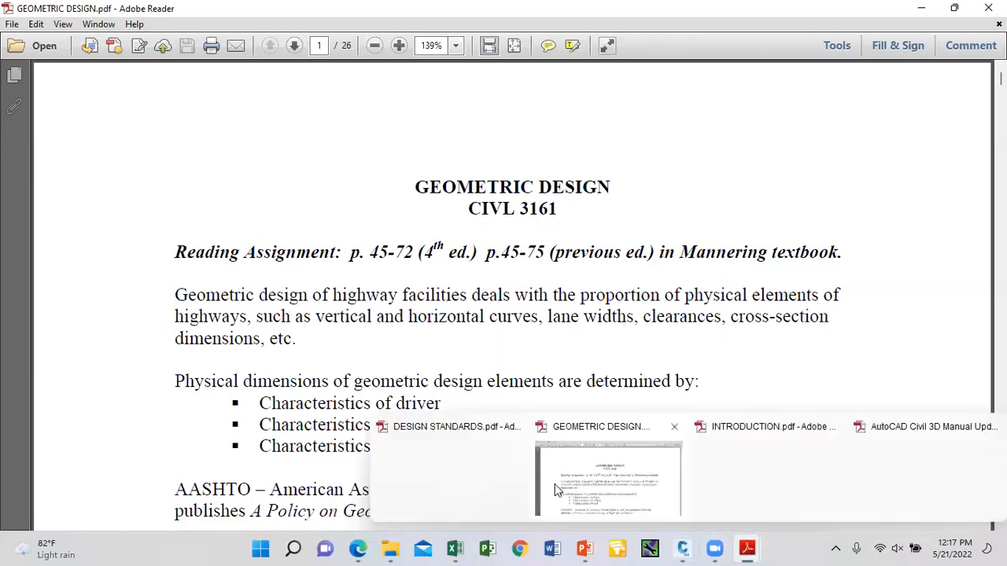
{"action": "left_click", "coordinate": [496, 475]}
{"action": "scroll", "coordinate": [478, 375], "scroll_direction": "down", "scroll_amount": 4}
{"action": "scroll", "coordinate": [472, 365], "scroll_direction": "down", "scroll_amount": 20}
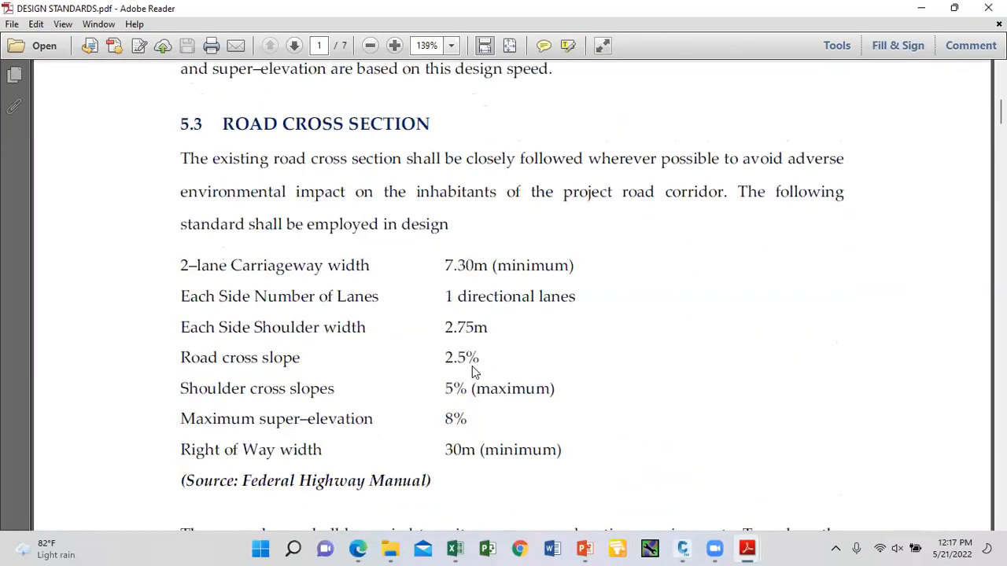
{"action": "scroll", "coordinate": [466, 354], "scroll_direction": "down", "scroll_amount": 15}
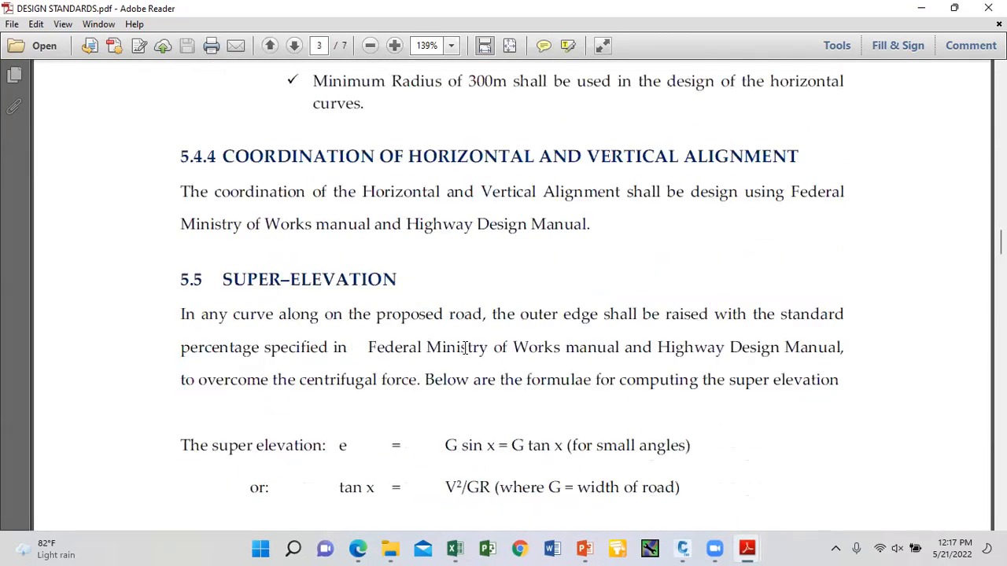
{"action": "scroll", "coordinate": [465, 349], "scroll_direction": "down", "scroll_amount": 15}
{"action": "scroll", "coordinate": [465, 346], "scroll_direction": "down", "scroll_amount": 15}
{"action": "scroll", "coordinate": [466, 351], "scroll_direction": "down", "scroll_amount": 15}
{"action": "scroll", "coordinate": [469, 346], "scroll_direction": "down", "scroll_amount": 3}
Step: Minimise the DESIGN STANDARDS and GEOMETRIC DESIGN documents and return to the Civil 3D drawing
{"action": "mouse_move", "coordinate": [745, 551]}
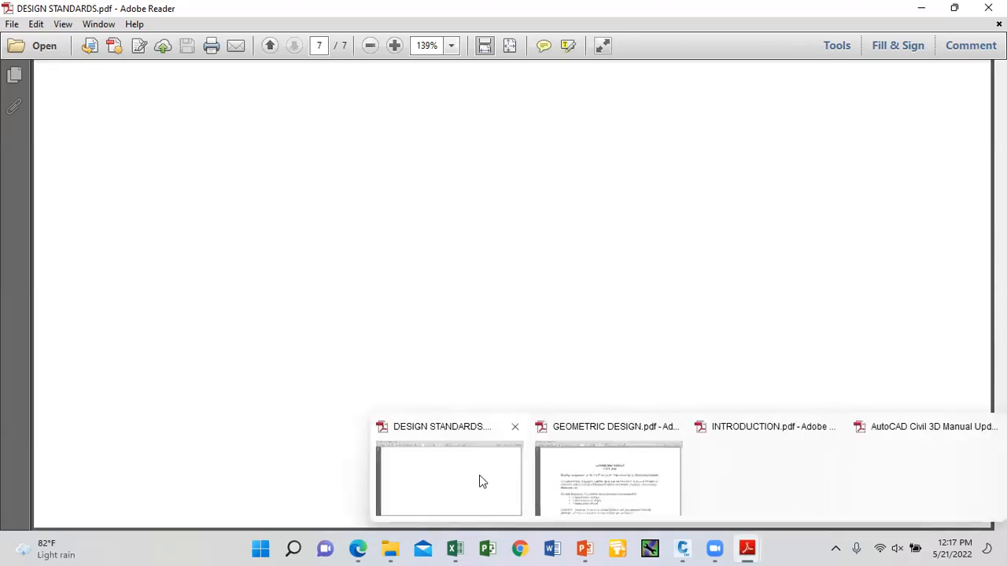
{"action": "left_click", "coordinate": [496, 446]}
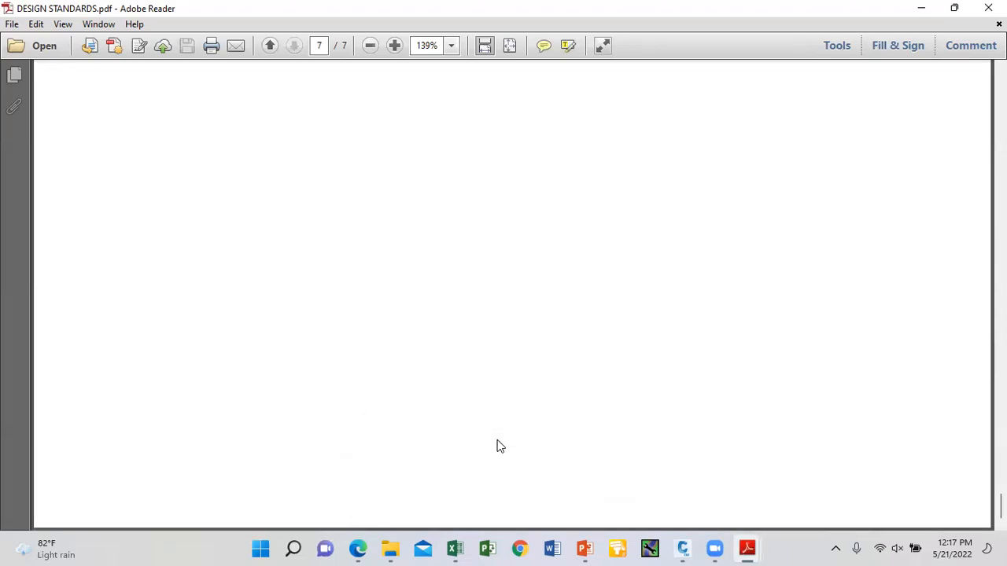
{"action": "left_click", "coordinate": [922, 10]}
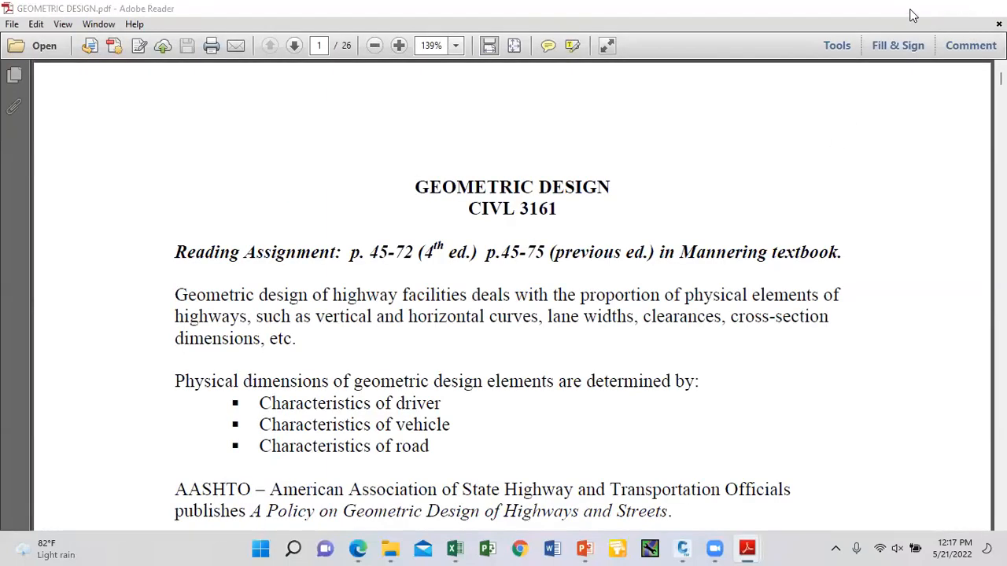
{"action": "left_click", "coordinate": [915, 15]}
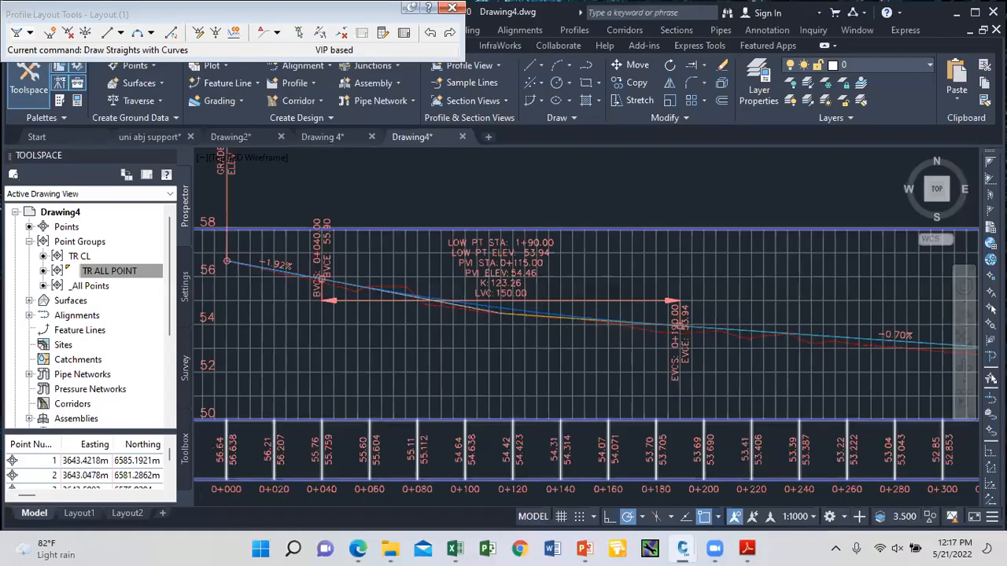
Step: Raise all VIP levels of the Layout (1) design profile by 0.5 m
{"action": "scroll", "coordinate": [531, 330], "scroll_direction": "down", "scroll_amount": 4}
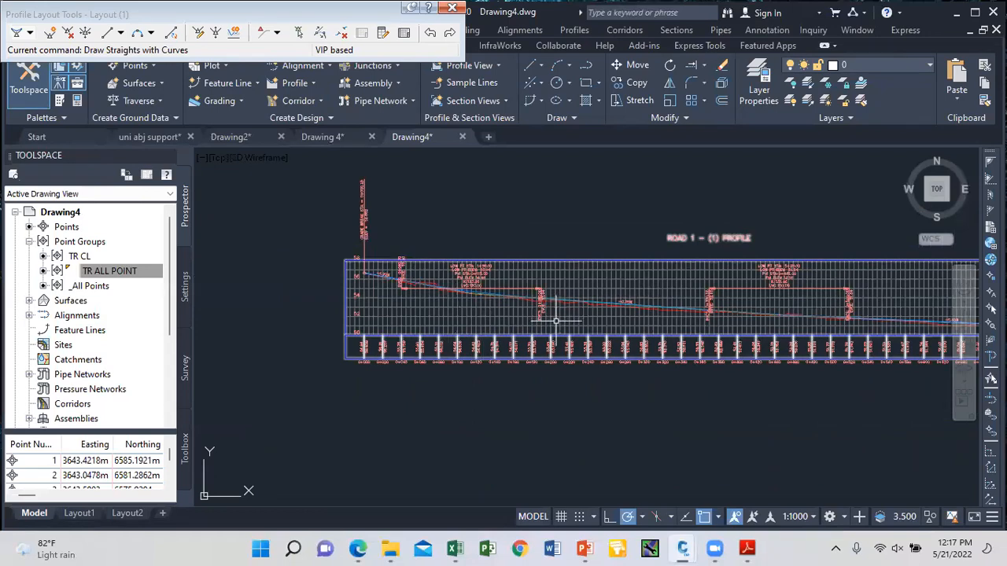
{"action": "mouse_move", "coordinate": [556, 323]}
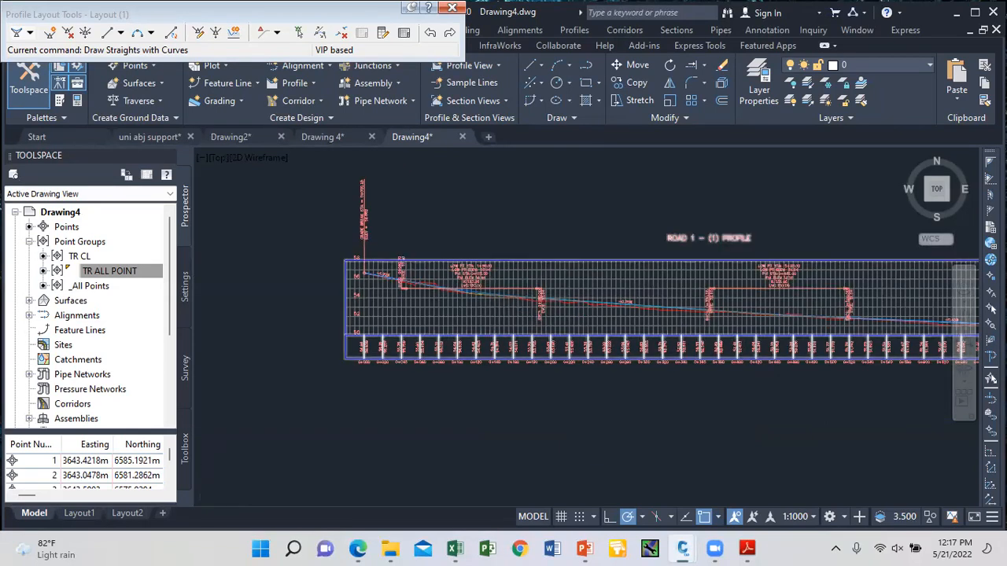
{"action": "scroll", "coordinate": [493, 292], "scroll_direction": "up", "scroll_amount": 5}
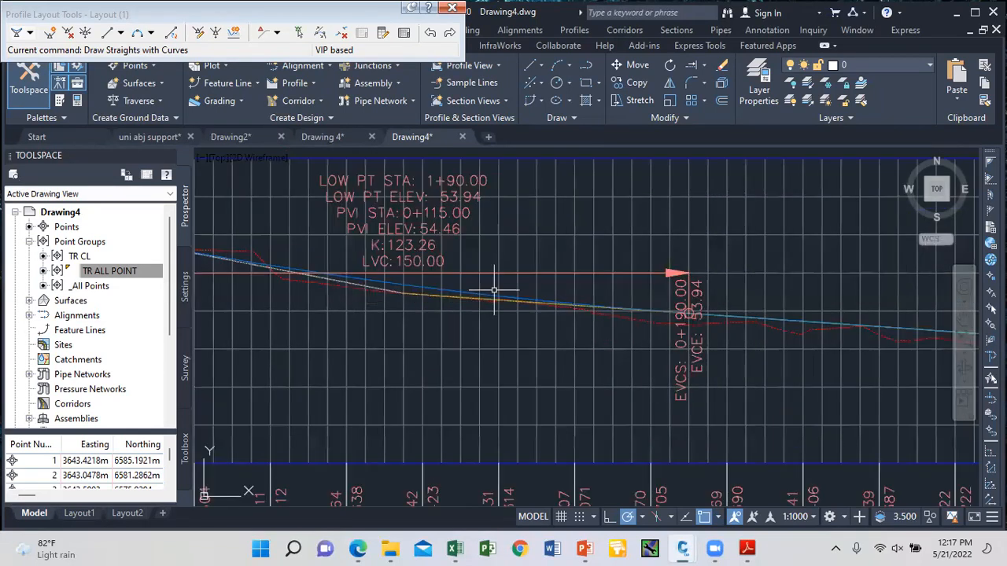
{"action": "left_click", "coordinate": [448, 291]}
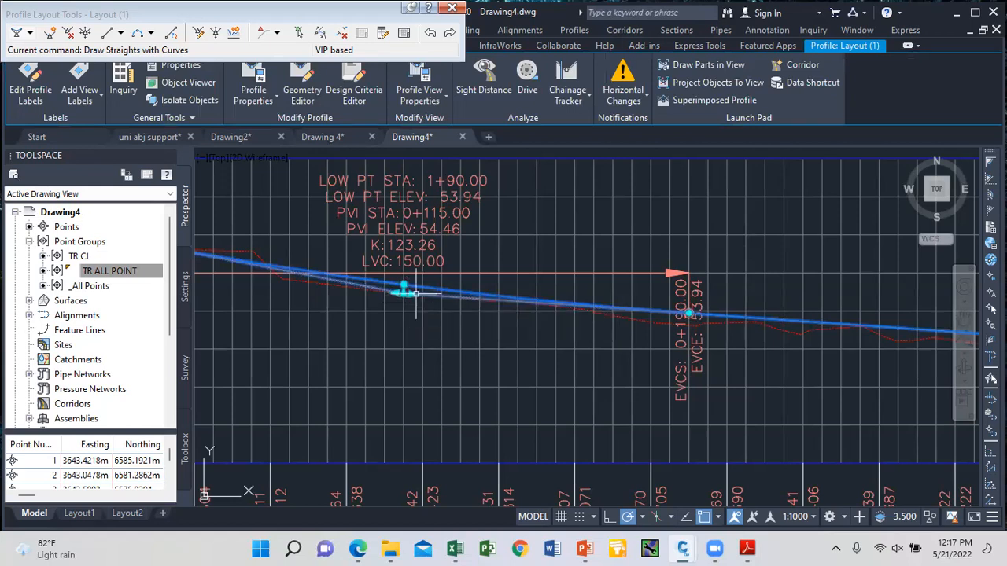
{"action": "left_click", "coordinate": [216, 35]}
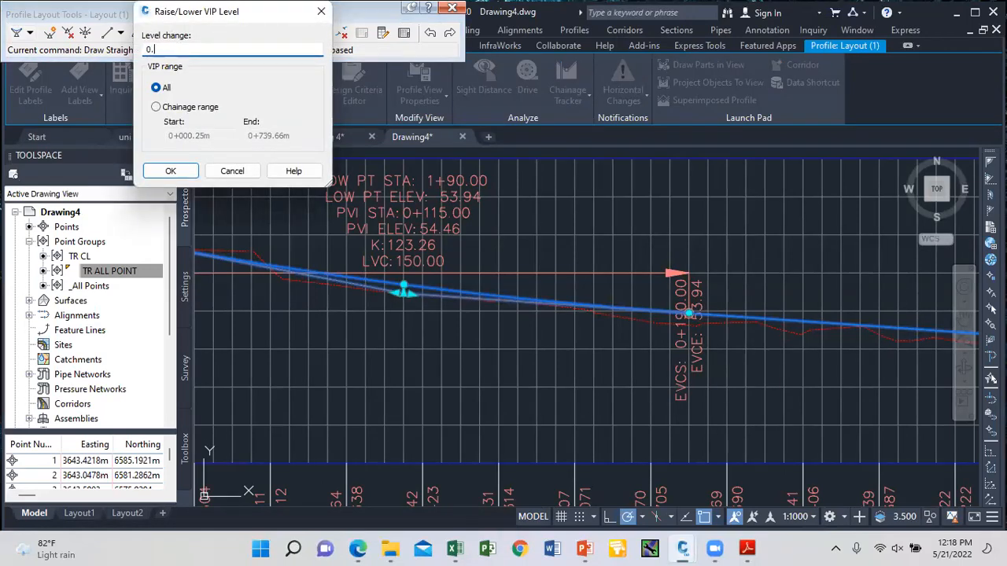
{"action": "left_click", "coordinate": [172, 171]}
{"action": "scroll", "coordinate": [469, 259], "scroll_direction": "down", "scroll_amount": 5}
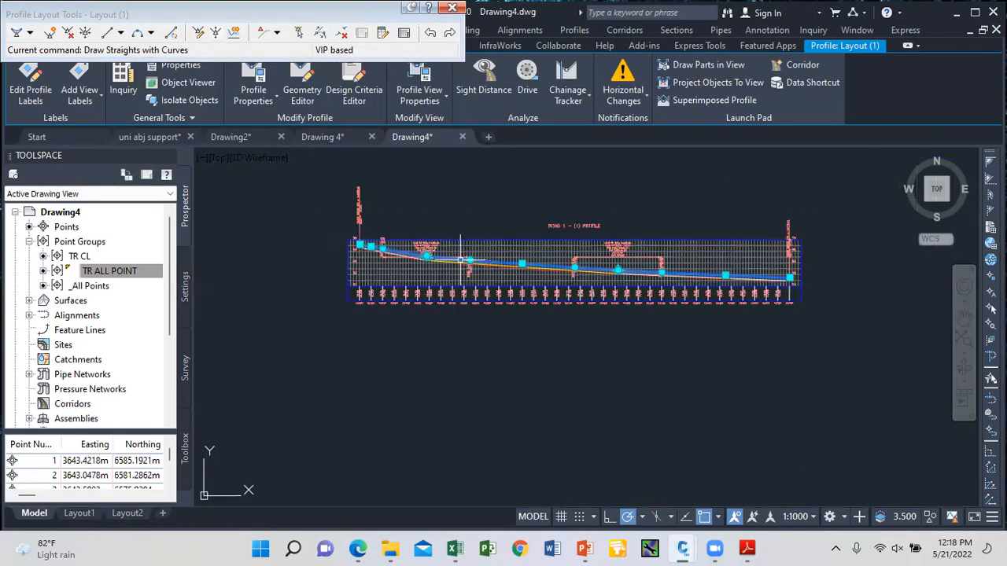
{"action": "key", "text": "Escape"}
Step: Examine the raised design profile against the ground profile along the whole ROAD 1 profile view
{"action": "scroll", "coordinate": [561, 275], "scroll_direction": "up", "scroll_amount": 3}
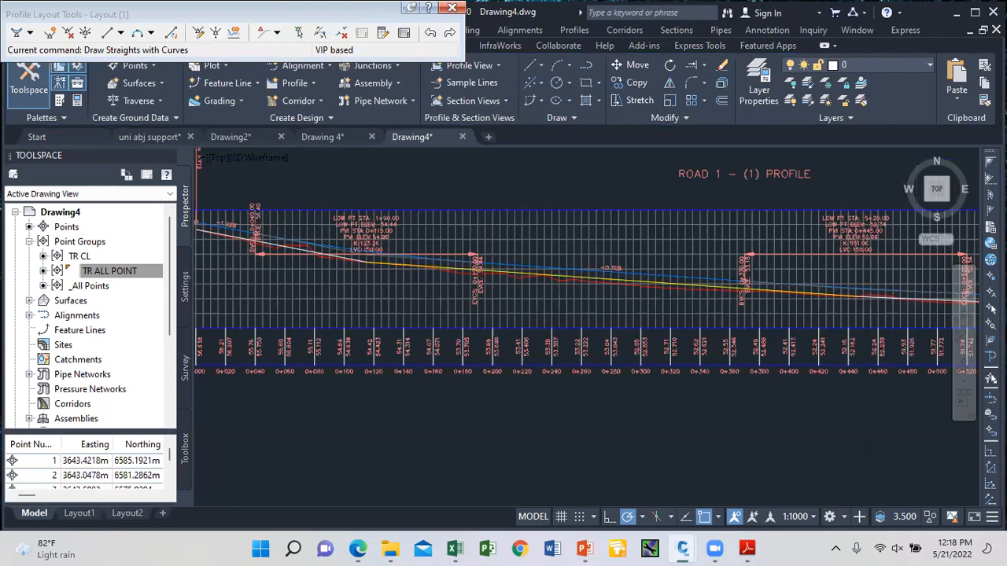
{"action": "scroll", "coordinate": [440, 274], "scroll_direction": "up", "scroll_amount": 4}
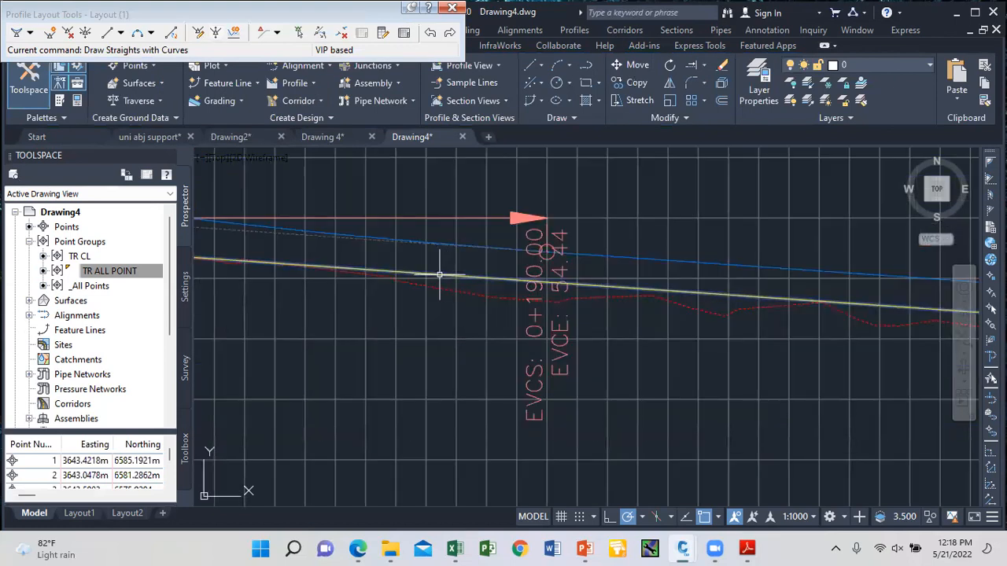
{"action": "scroll", "coordinate": [444, 268], "scroll_direction": "down", "scroll_amount": 5}
{"action": "scroll", "coordinate": [397, 265], "scroll_direction": "up", "scroll_amount": 5}
{"action": "scroll", "coordinate": [398, 265], "scroll_direction": "down", "scroll_amount": 5}
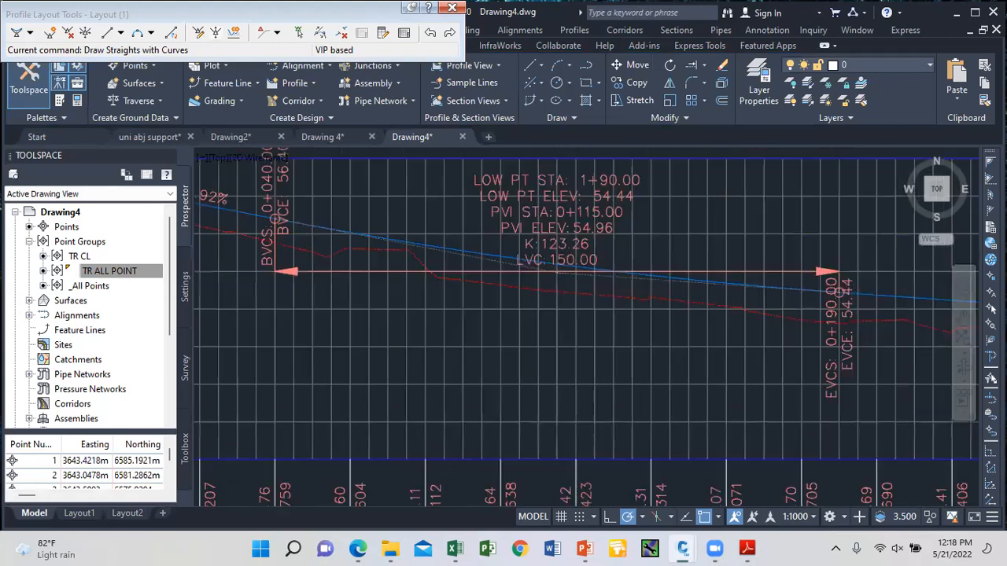
{"action": "scroll", "coordinate": [528, 233], "scroll_direction": "up", "scroll_amount": 4}
{"action": "scroll", "coordinate": [528, 233], "scroll_direction": "up", "scroll_amount": 1}
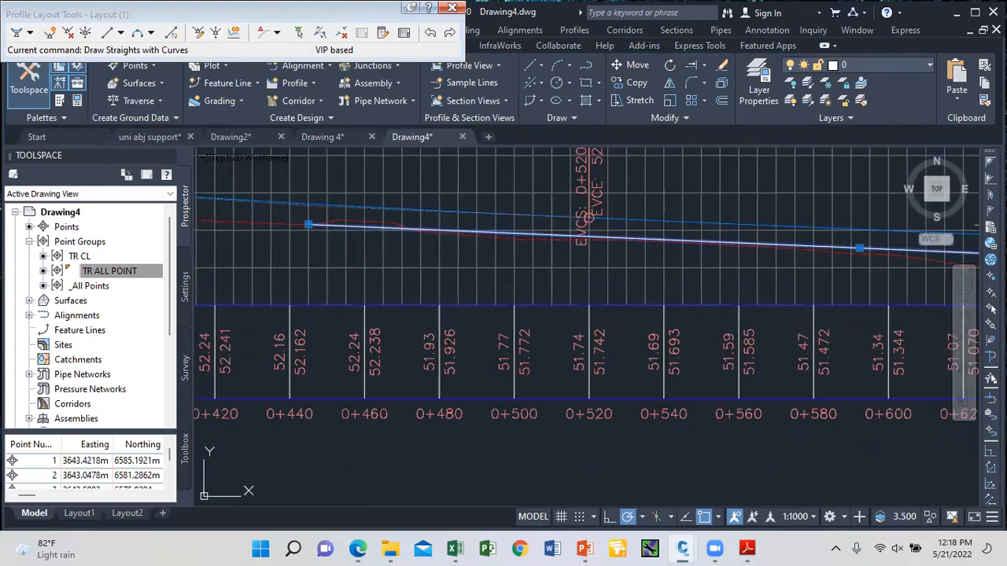
{"action": "scroll", "coordinate": [643, 267], "scroll_direction": "down", "scroll_amount": 4}
{"action": "scroll", "coordinate": [747, 247], "scroll_direction": "up", "scroll_amount": 2}
{"action": "scroll", "coordinate": [784, 254], "scroll_direction": "down", "scroll_amount": 4}
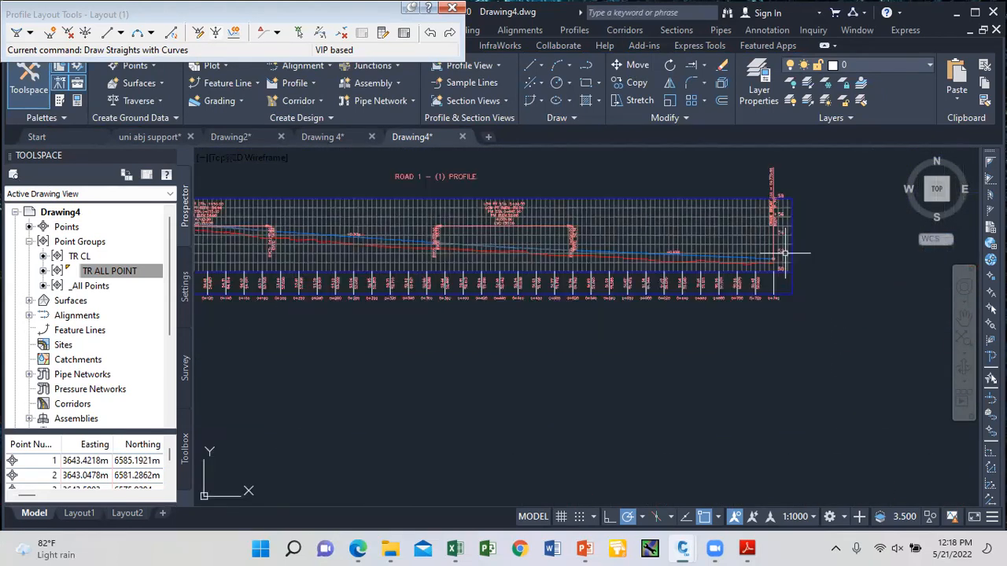
{"action": "scroll", "coordinate": [420, 228], "scroll_direction": "up", "scroll_amount": 5}
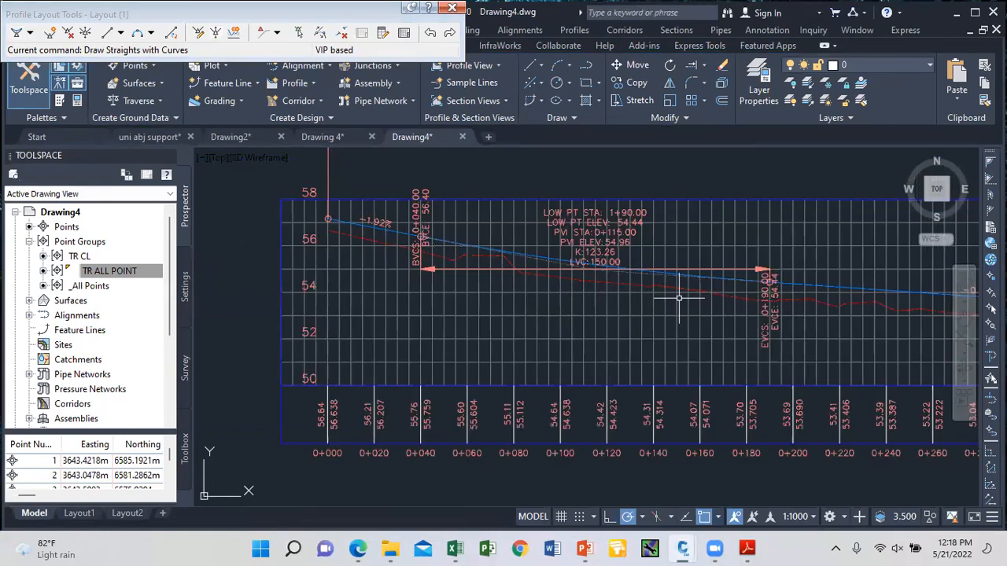
{"action": "scroll", "coordinate": [371, 213], "scroll_direction": "down", "scroll_amount": 3}
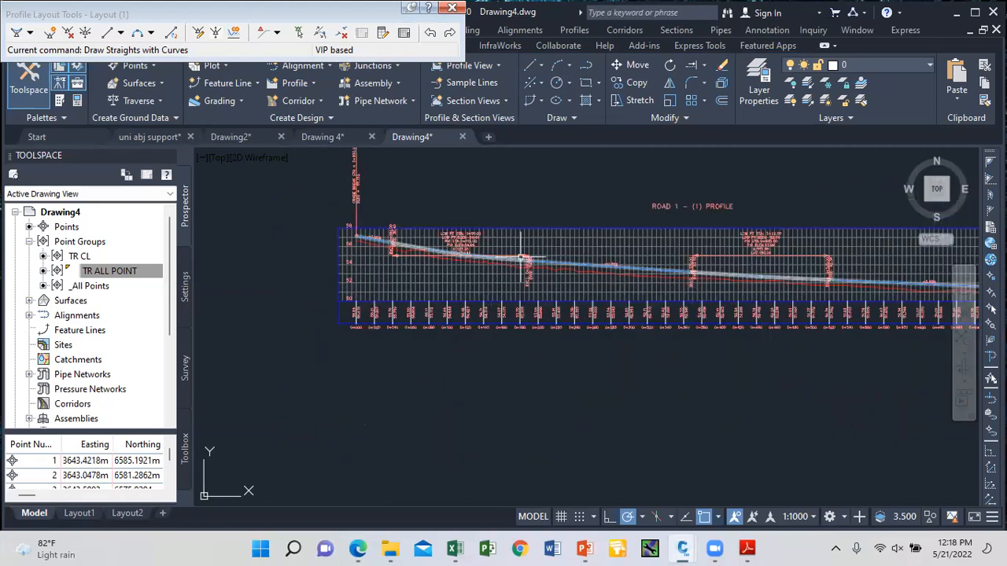
{"action": "scroll", "coordinate": [678, 278], "scroll_direction": "up", "scroll_amount": 2}
{"action": "scroll", "coordinate": [679, 279], "scroll_direction": "down", "scroll_amount": 4}
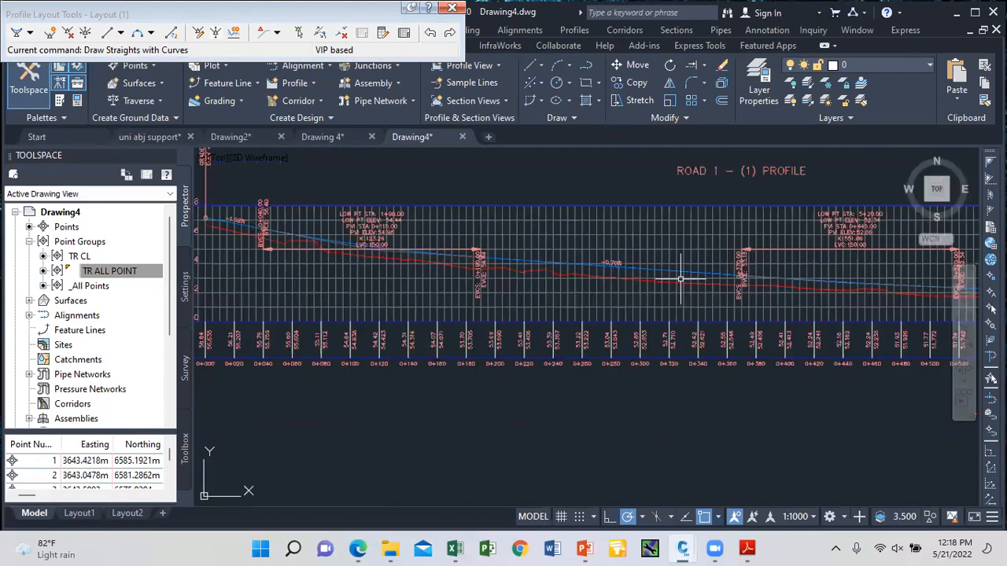
Step: Lower all VIP levels of the design profile by 0.5 m using a level change of -0.5
{"action": "left_click", "coordinate": [216, 34]}
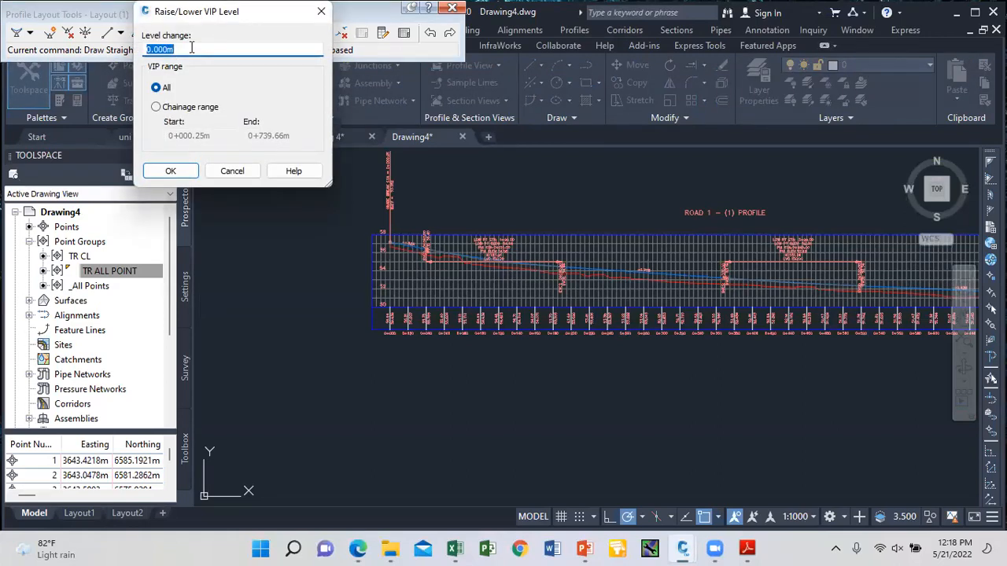
{"action": "type", "text": "-0.5"}
{"action": "left_click", "coordinate": [183, 172]}
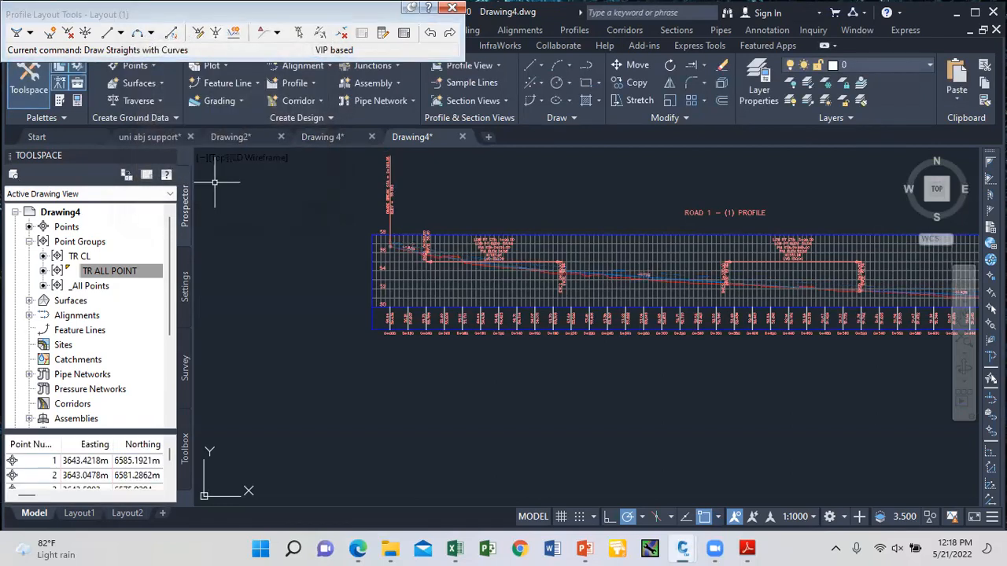
Step: Close the profile layout tools and examine the paired level values in the data band beneath the ROAD 1 profile view
{"action": "left_click", "coordinate": [450, 9]}
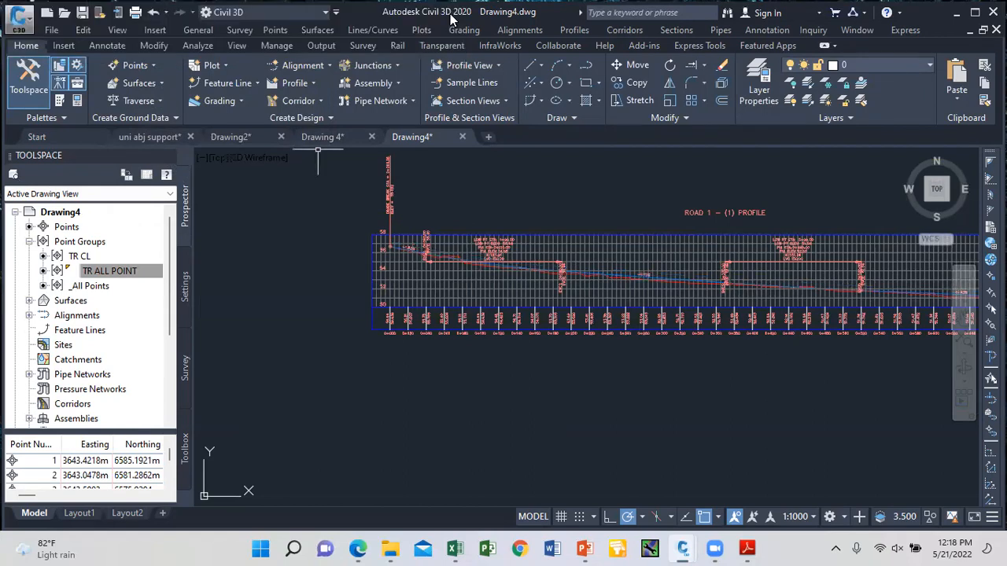
{"action": "scroll", "coordinate": [472, 260], "scroll_direction": "up", "scroll_amount": 6}
{"action": "scroll", "coordinate": [445, 229], "scroll_direction": "down", "scroll_amount": 6}
{"action": "scroll", "coordinate": [390, 299], "scroll_direction": "up", "scroll_amount": 6}
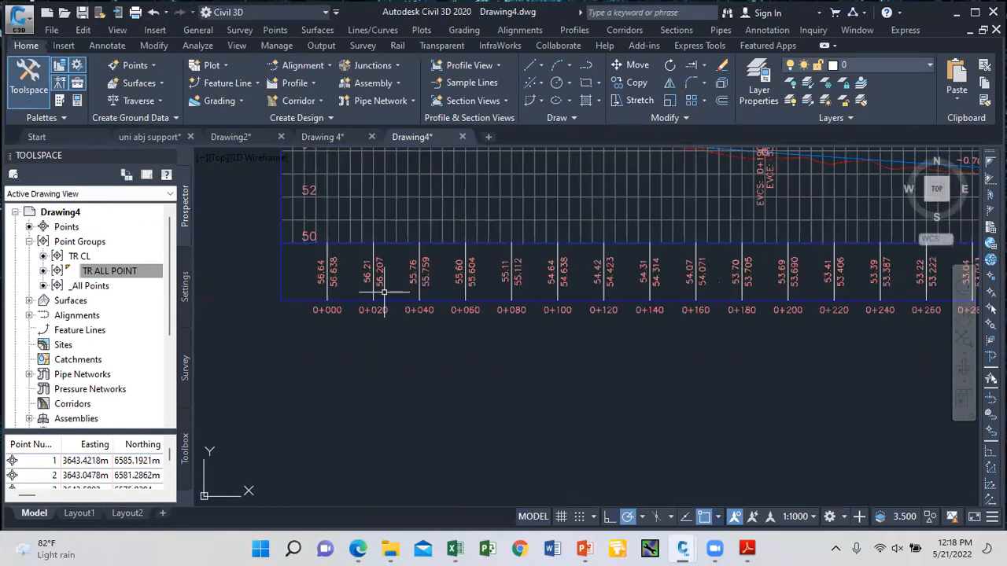
{"action": "scroll", "coordinate": [322, 277], "scroll_direction": "down", "scroll_amount": 2}
{"action": "scroll", "coordinate": [322, 277], "scroll_direction": "up", "scroll_amount": 2}
{"action": "scroll", "coordinate": [326, 264], "scroll_direction": "down", "scroll_amount": 6}
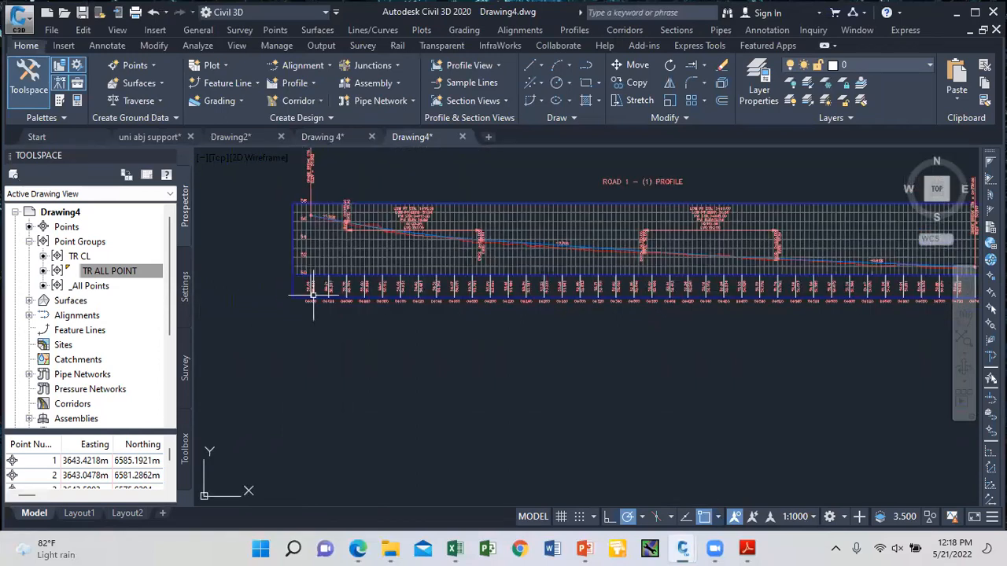
{"action": "scroll", "coordinate": [346, 240], "scroll_direction": "up", "scroll_amount": 2}
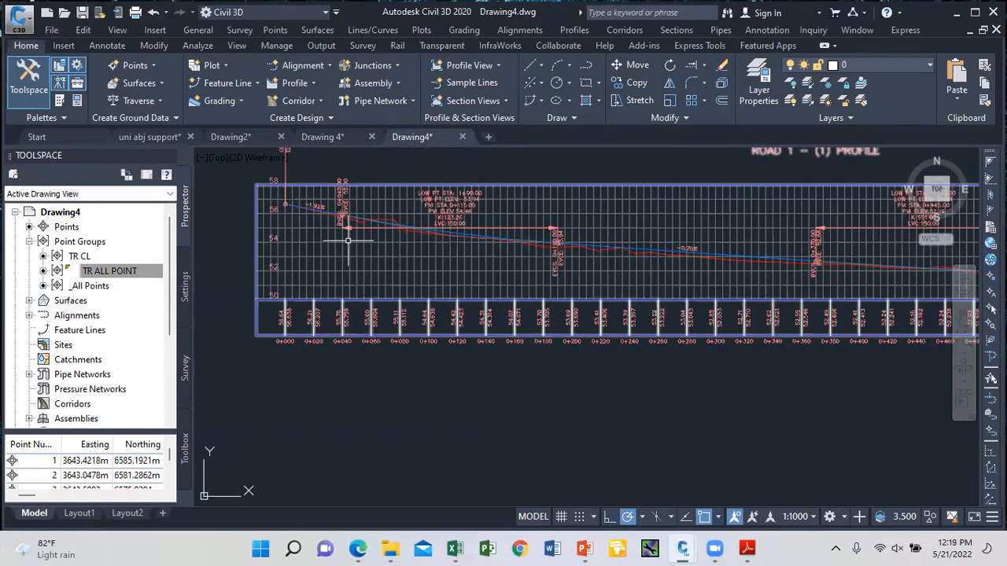
{"action": "scroll", "coordinate": [346, 240], "scroll_direction": "down", "scroll_amount": 2}
{"action": "scroll", "coordinate": [322, 286], "scroll_direction": "up", "scroll_amount": 5}
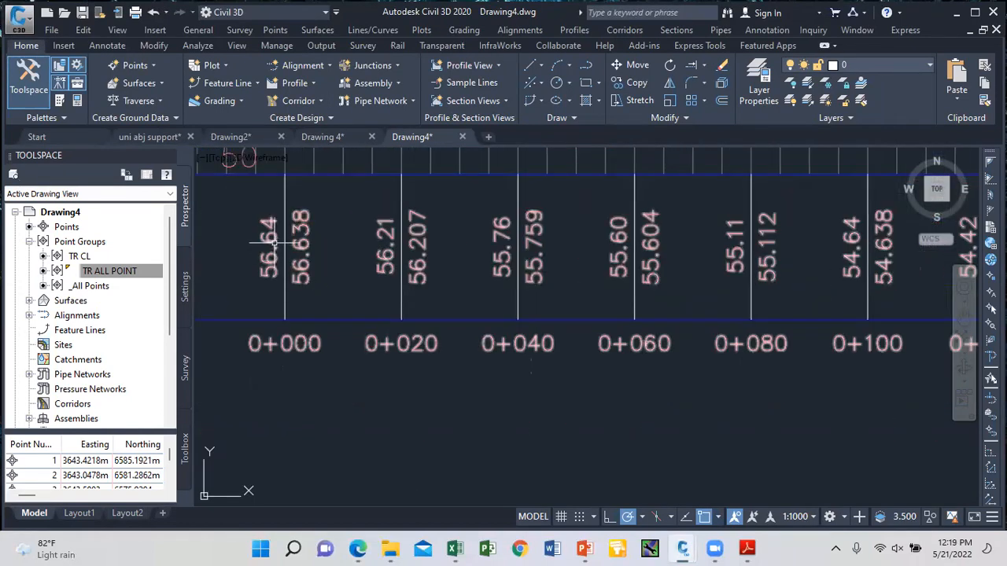
{"action": "scroll", "coordinate": [390, 247], "scroll_direction": "down", "scroll_amount": 2}
{"action": "scroll", "coordinate": [384, 247], "scroll_direction": "up", "scroll_amount": 2}
{"action": "scroll", "coordinate": [384, 247], "scroll_direction": "down", "scroll_amount": 5}
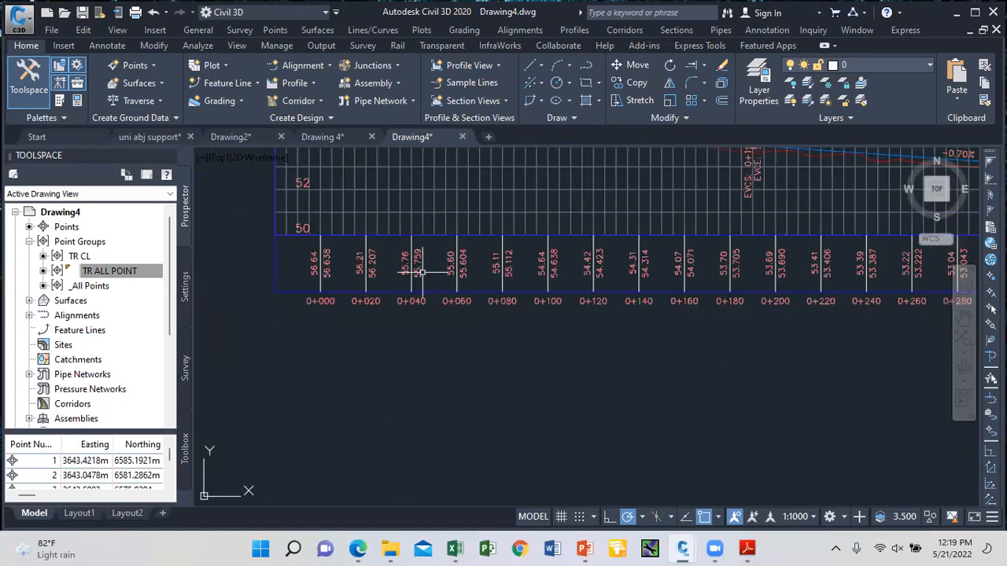
{"action": "scroll", "coordinate": [421, 271], "scroll_direction": "down", "scroll_amount": 5}
{"action": "scroll", "coordinate": [477, 232], "scroll_direction": "up", "scroll_amount": 8}
{"action": "scroll", "coordinate": [475, 234], "scroll_direction": "down", "scroll_amount": 5}
{"action": "scroll", "coordinate": [349, 271], "scroll_direction": "up", "scroll_amount": 3}
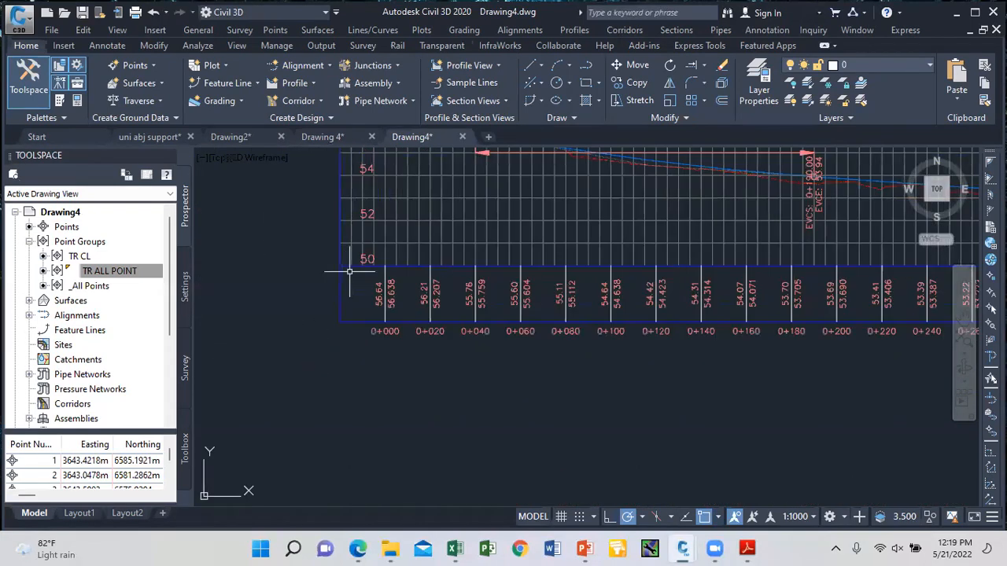
Step: In the ROAD 1 profile view's band properties, set Profile1 of the Profile Data band to Layout (1)
{"action": "left_click", "coordinate": [343, 272]}
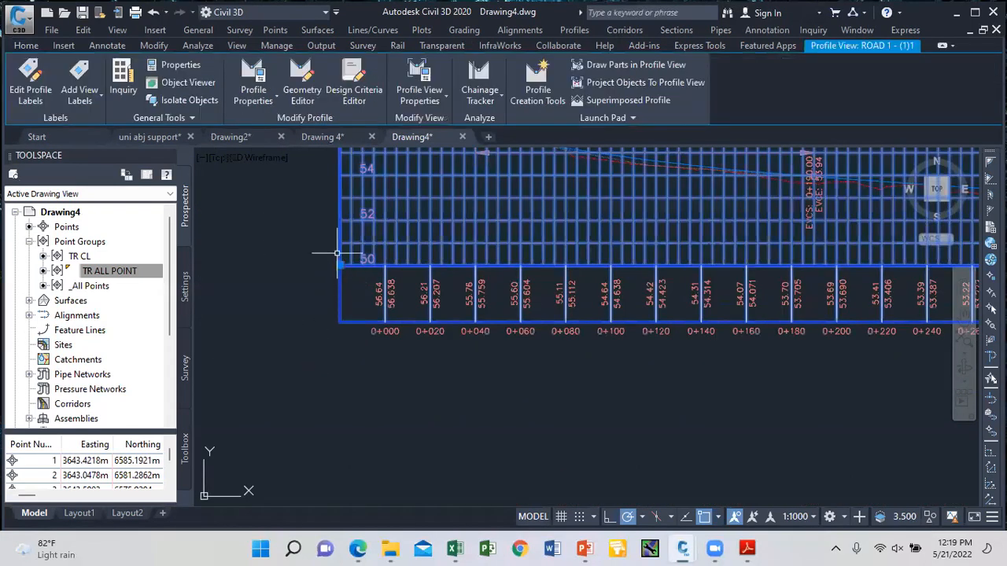
{"action": "left_click", "coordinate": [431, 105]}
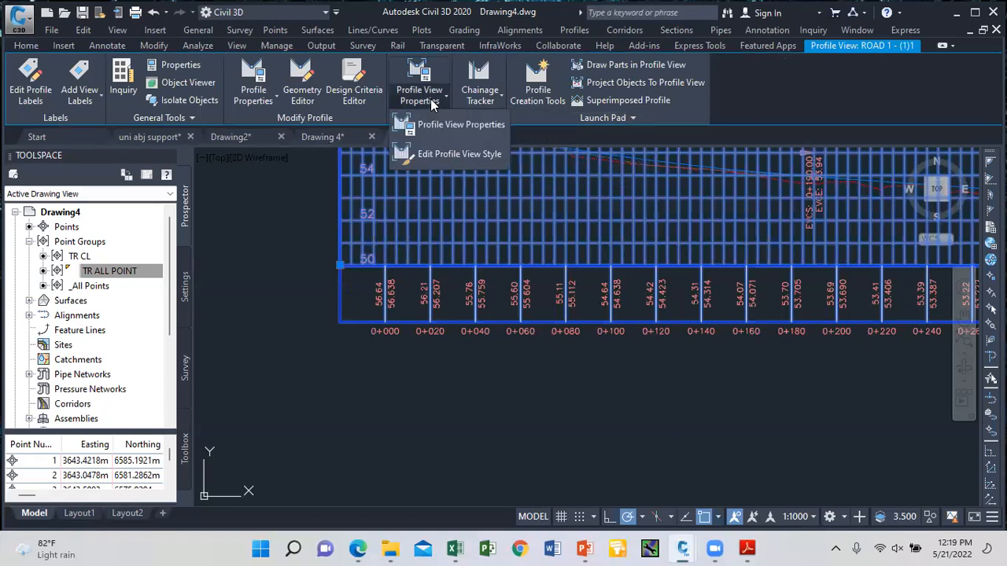
{"action": "left_click", "coordinate": [434, 125]}
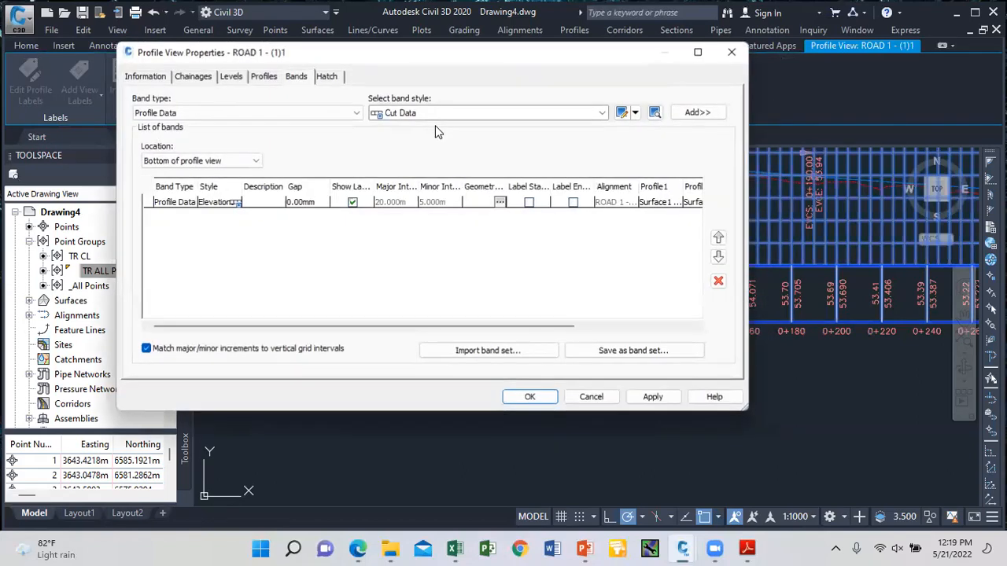
{"action": "left_click_drag", "start_coordinate": [286, 327], "coordinate": [476, 330]}
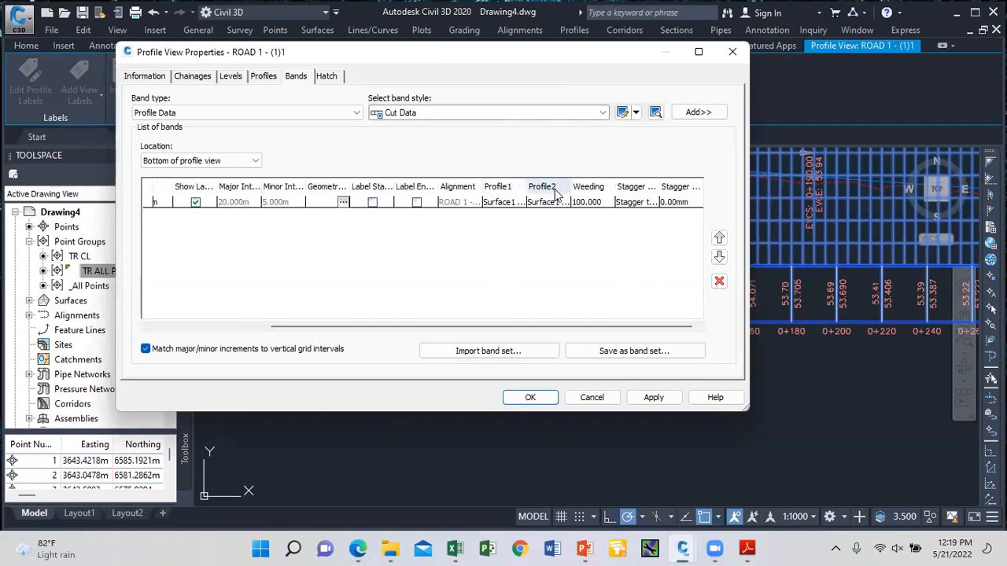
{"action": "left_click", "coordinate": [504, 204]}
{"action": "left_click", "coordinate": [504, 204]}
{"action": "left_click", "coordinate": [507, 228]}
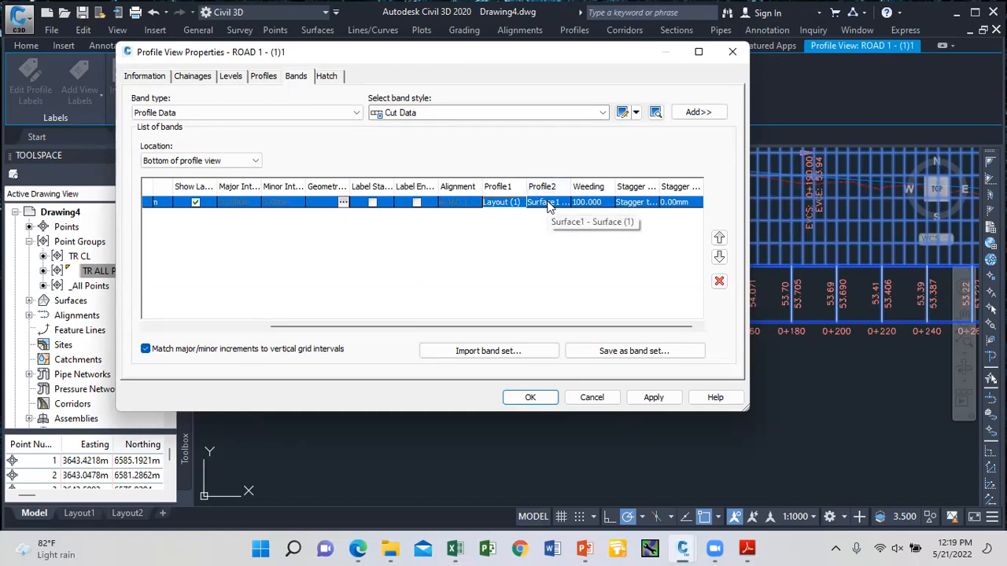
Step: Apply the edited band properties to the ROAD 1 profile view, close them and deselect the view
{"action": "left_click", "coordinate": [653, 397]}
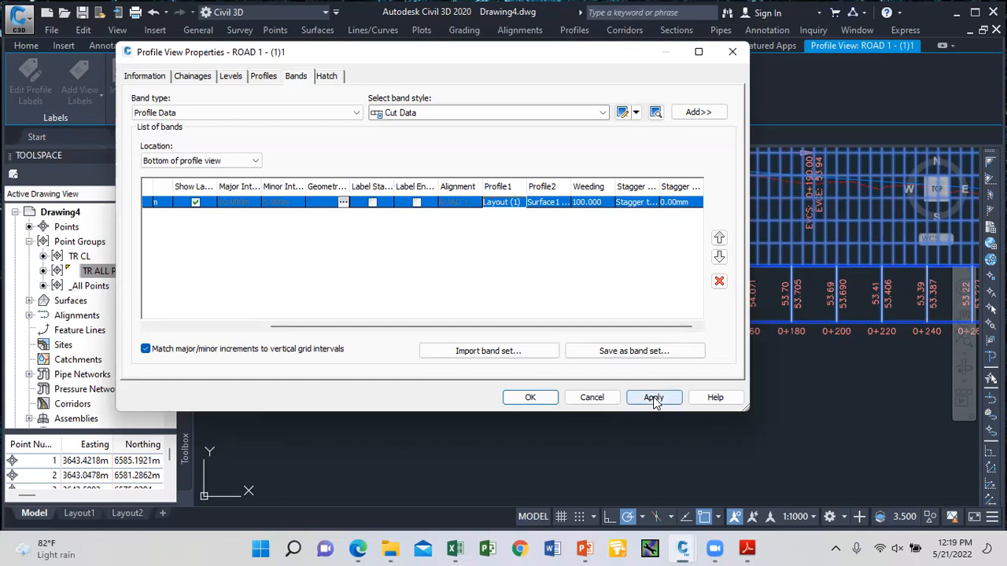
{"action": "left_click", "coordinate": [530, 397]}
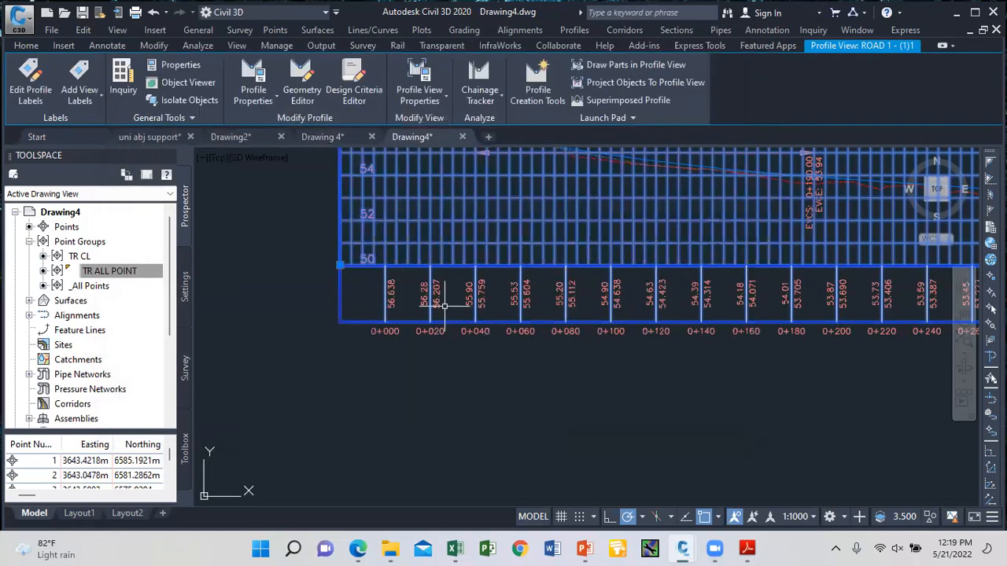
{"action": "key", "text": "Escape"}
Step: Examine the paired design and ground levels in the ROAD 1 data band against the two profile lines above them
{"action": "scroll", "coordinate": [425, 315], "scroll_direction": "down", "scroll_amount": 4}
{"action": "scroll", "coordinate": [405, 319], "scroll_direction": "up", "scroll_amount": 6}
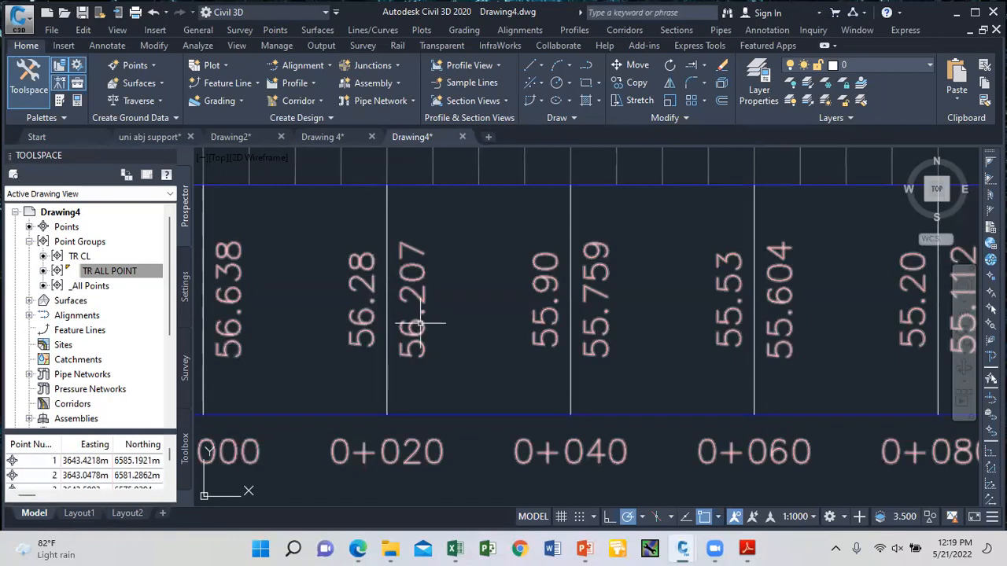
{"action": "scroll", "coordinate": [403, 319], "scroll_direction": "down", "scroll_amount": 6}
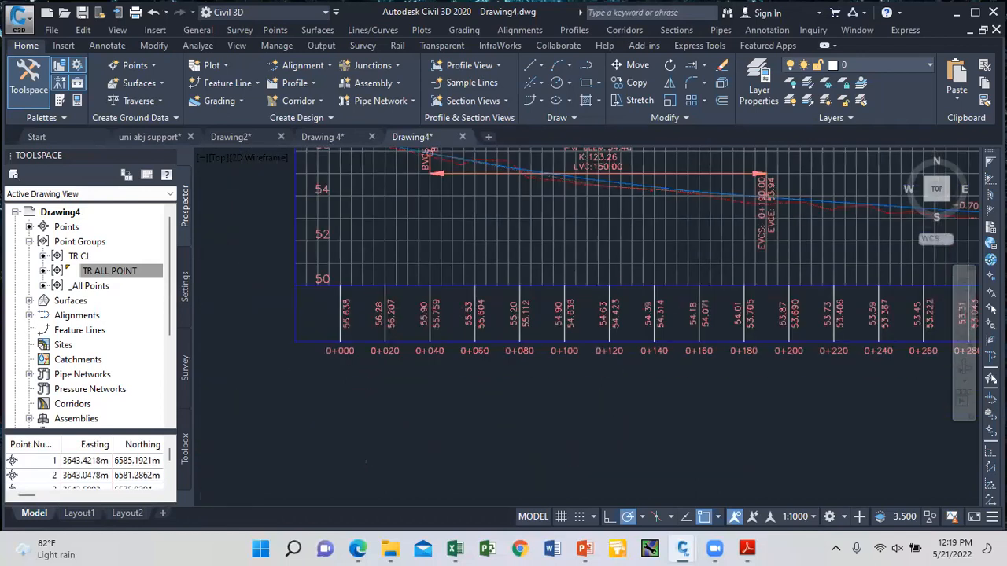
{"action": "scroll", "coordinate": [385, 255], "scroll_direction": "up", "scroll_amount": 6}
{"action": "scroll", "coordinate": [375, 245], "scroll_direction": "down", "scroll_amount": 6}
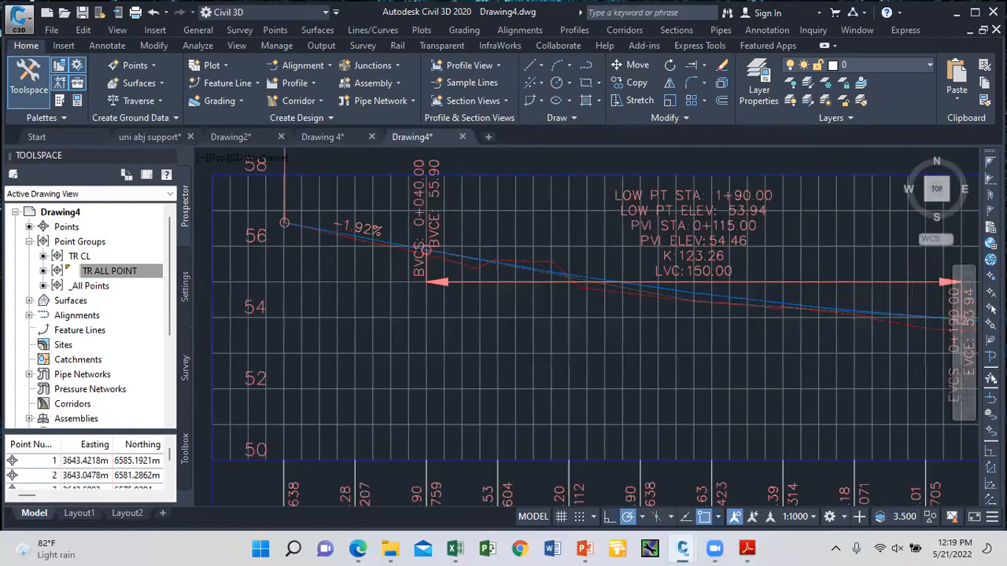
{"action": "scroll", "coordinate": [425, 283], "scroll_direction": "up", "scroll_amount": 2}
{"action": "scroll", "coordinate": [446, 300], "scroll_direction": "down", "scroll_amount": 1}
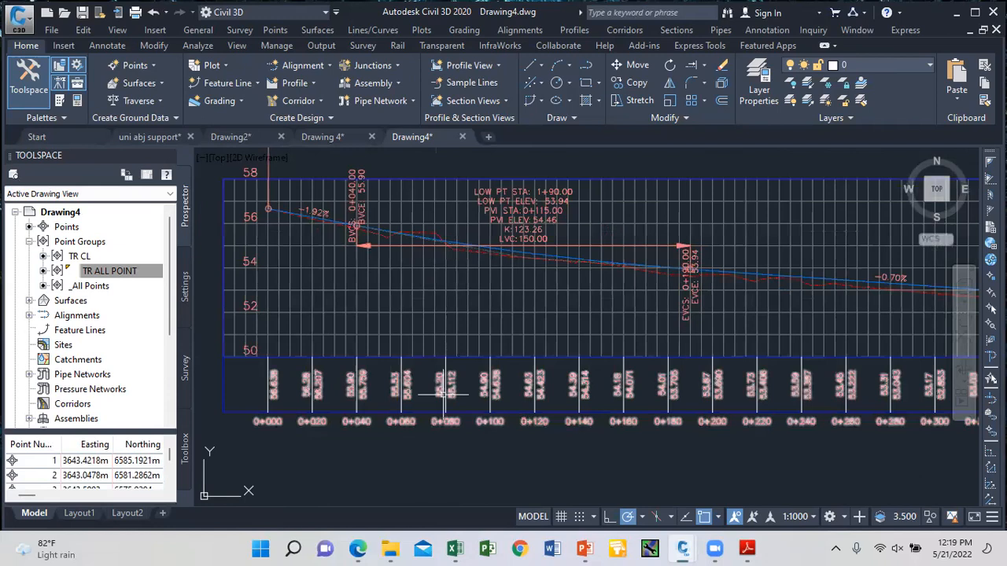
{"action": "scroll", "coordinate": [443, 387], "scroll_direction": "up", "scroll_amount": 2}
{"action": "scroll", "coordinate": [443, 388], "scroll_direction": "down", "scroll_amount": 3}
{"action": "scroll", "coordinate": [400, 387], "scroll_direction": "up", "scroll_amount": 3}
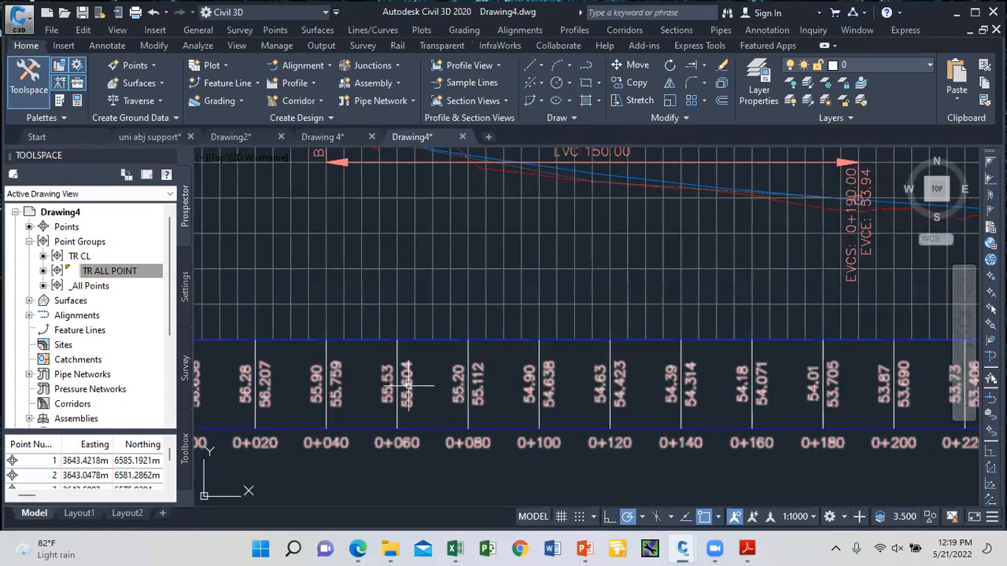
{"action": "scroll", "coordinate": [405, 384], "scroll_direction": "down", "scroll_amount": 3}
{"action": "scroll", "coordinate": [393, 378], "scroll_direction": "up", "scroll_amount": 4}
{"action": "scroll", "coordinate": [391, 375], "scroll_direction": "down", "scroll_amount": 6}
{"action": "scroll", "coordinate": [427, 265], "scroll_direction": "up", "scroll_amount": 5}
{"action": "scroll", "coordinate": [416, 374], "scroll_direction": "down", "scroll_amount": 5}
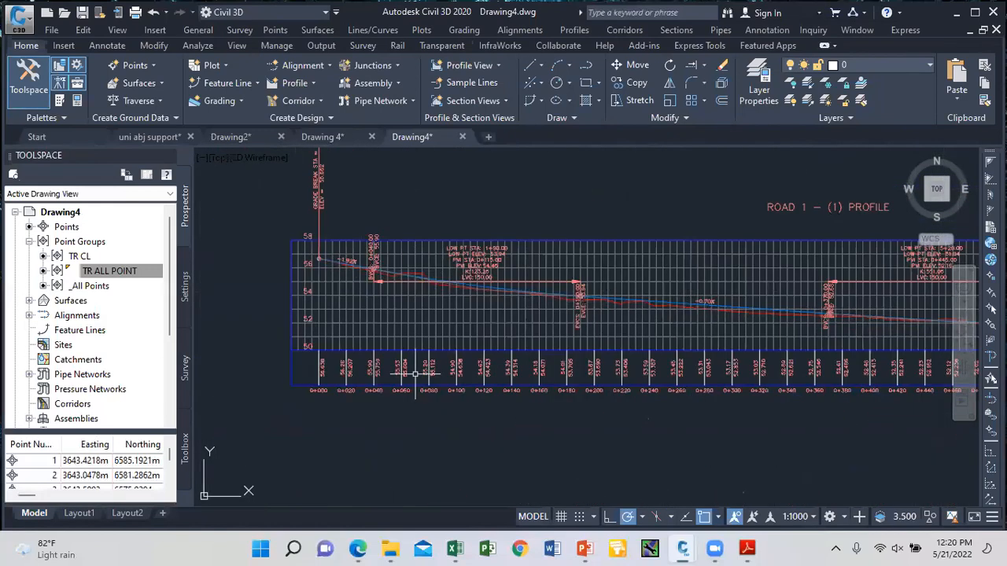
{"action": "scroll", "coordinate": [413, 372], "scroll_direction": "up", "scroll_amount": 4}
{"action": "scroll", "coordinate": [405, 368], "scroll_direction": "down", "scroll_amount": 4}
{"action": "mouse_move", "coordinate": [409, 368]}
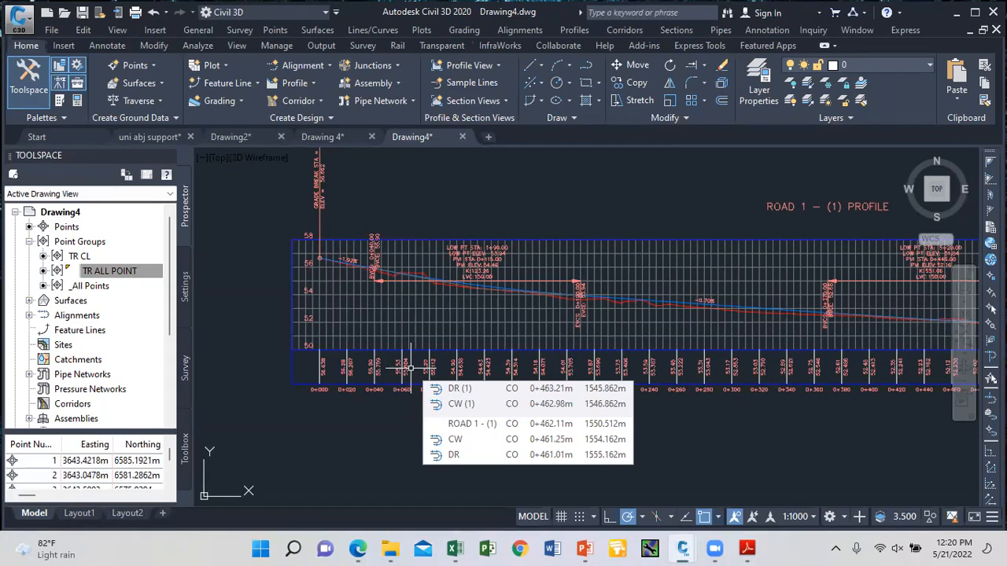
{"action": "scroll", "coordinate": [382, 348], "scroll_direction": "down", "scroll_amount": 3}
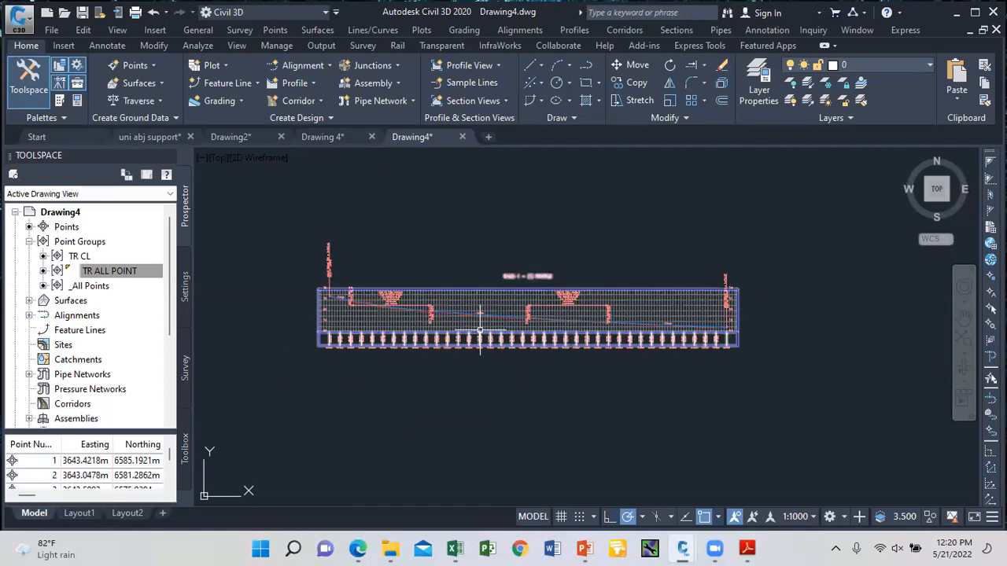
{"action": "scroll", "coordinate": [460, 339], "scroll_direction": "up", "scroll_amount": 2}
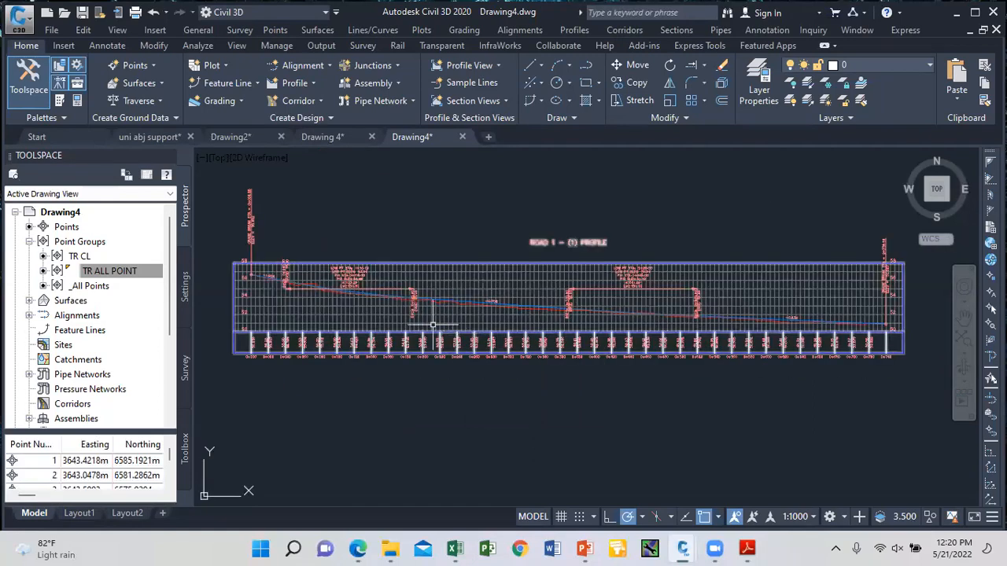
{"action": "scroll", "coordinate": [387, 303], "scroll_direction": "up", "scroll_amount": 2}
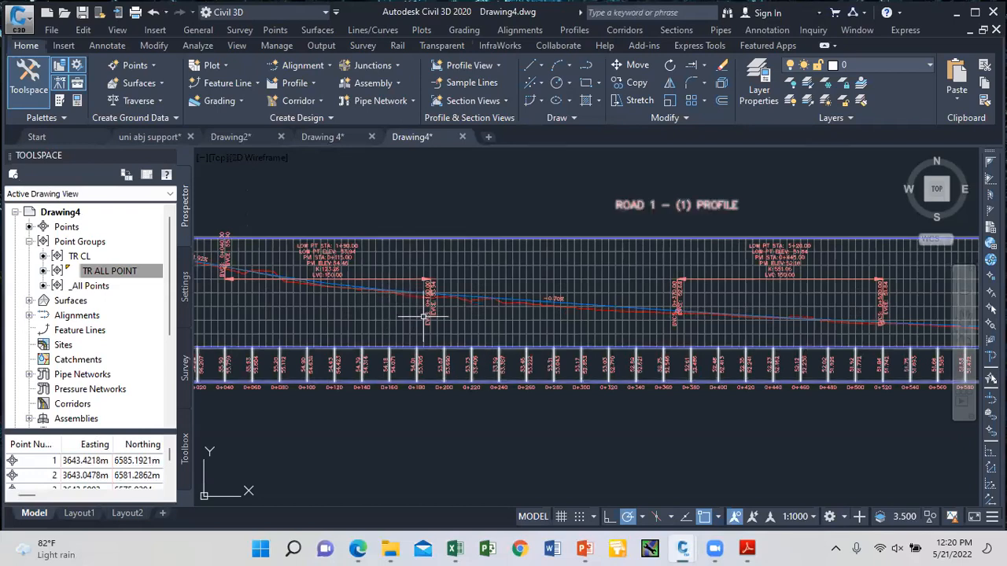